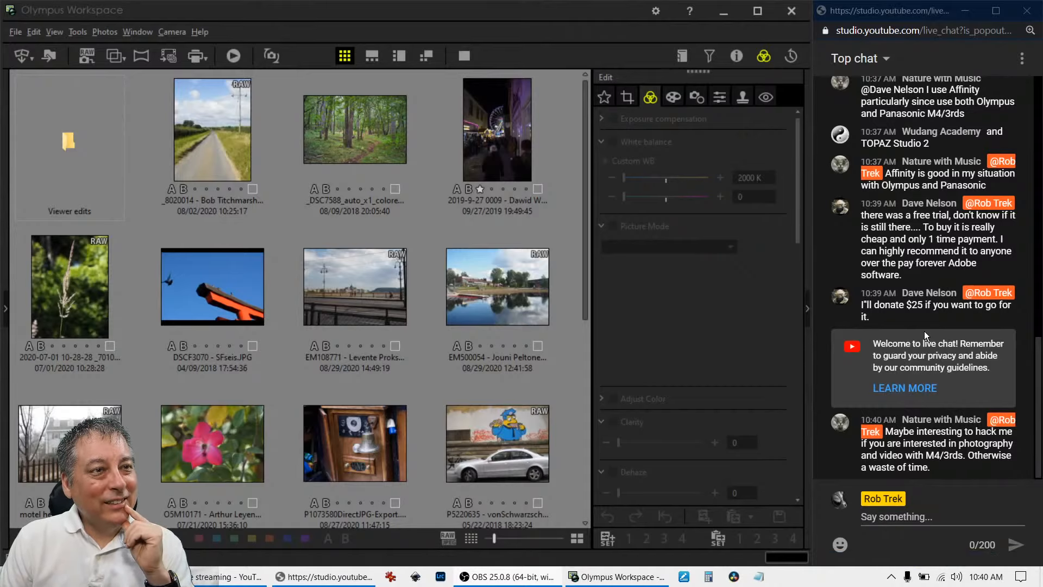
Read through the recent live chat messages about photo editing software and return to the newest ones.
scroll(924, 331, "up", 3)
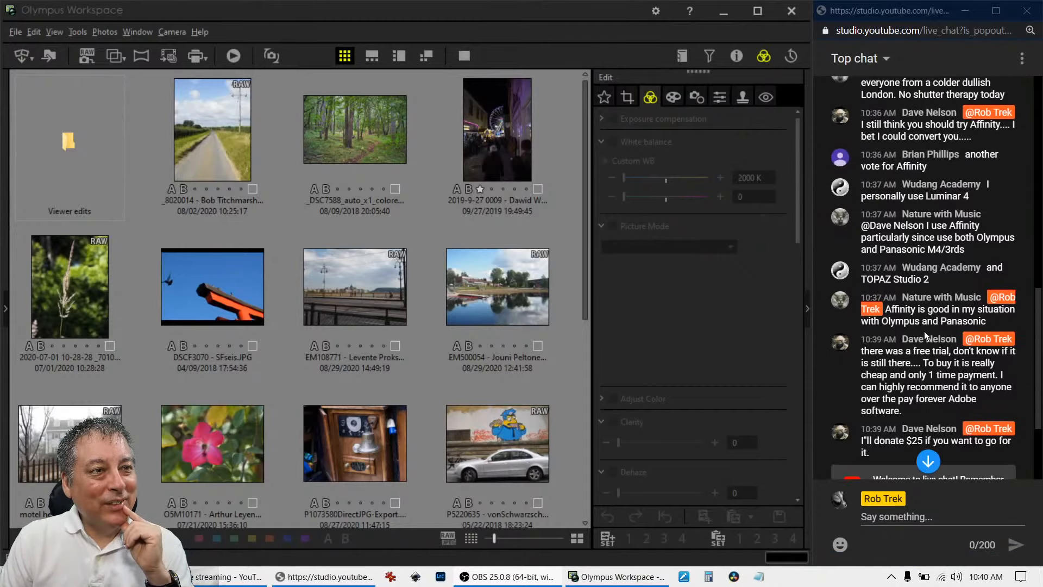
scroll(923, 330, "down", 3)
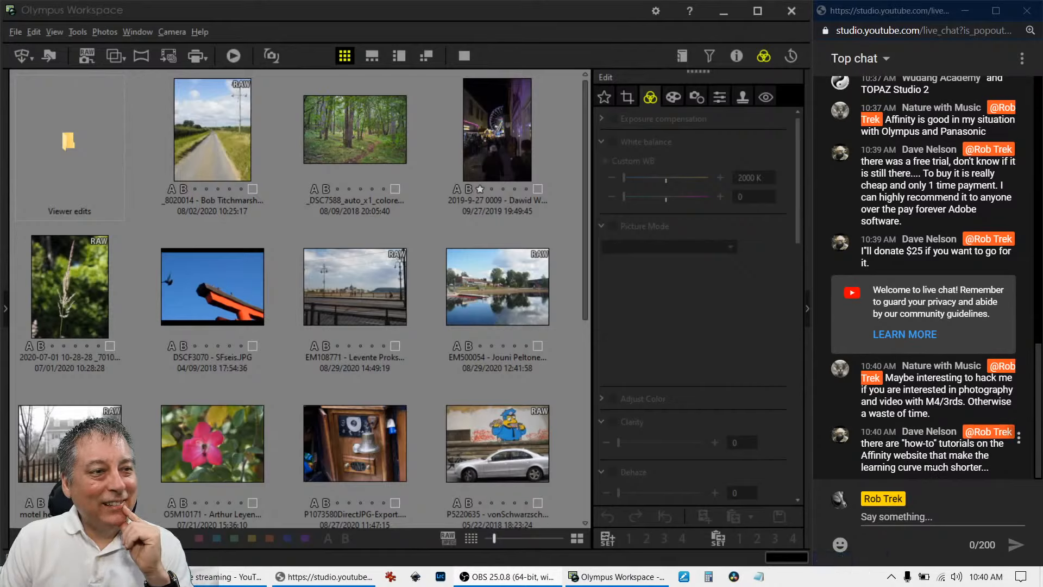
scroll(924, 380, "up", 5)
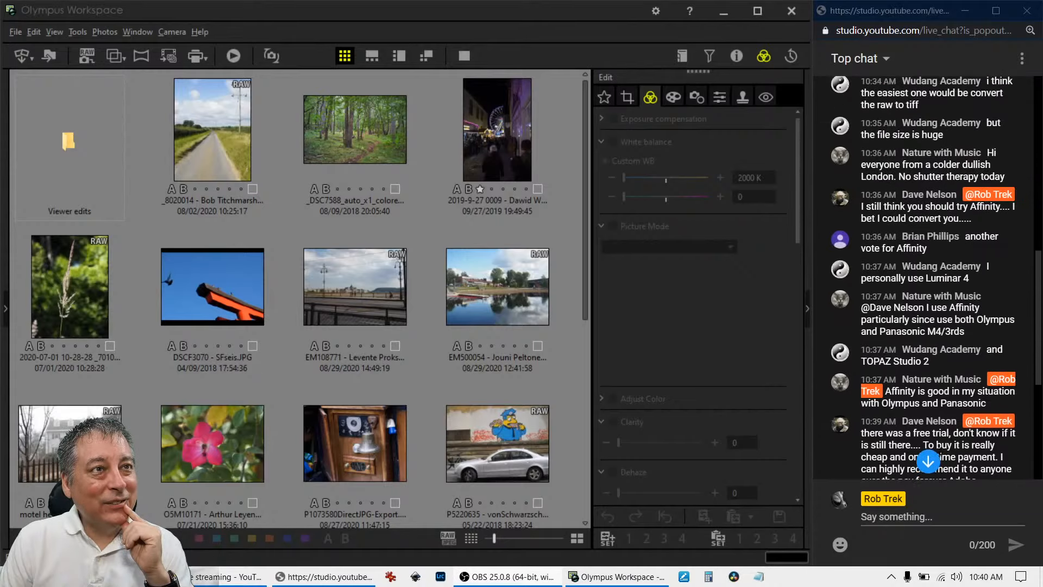
scroll(934, 277, "up", 1)
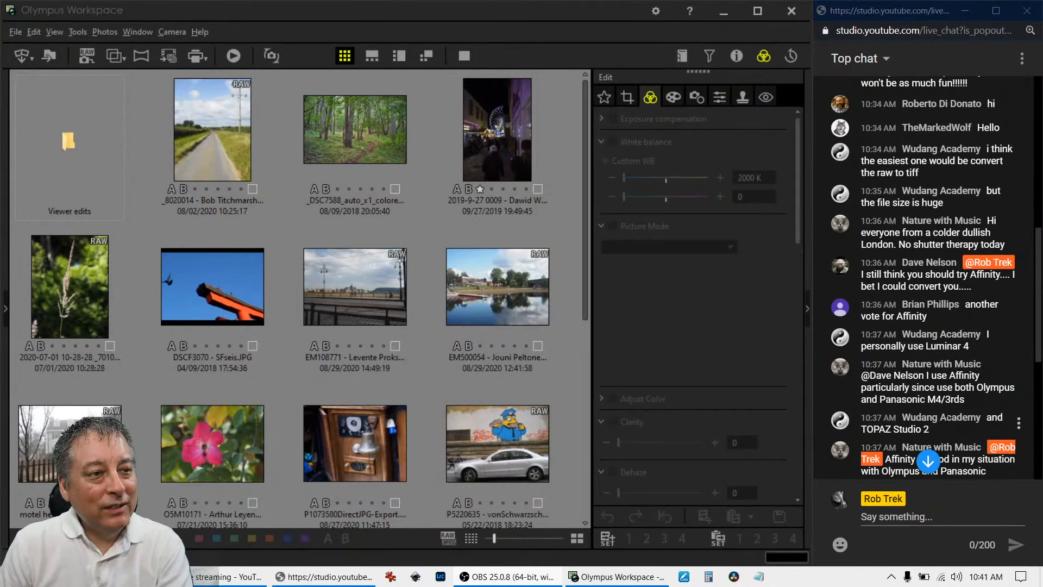
scroll(945, 422, "down", 1)
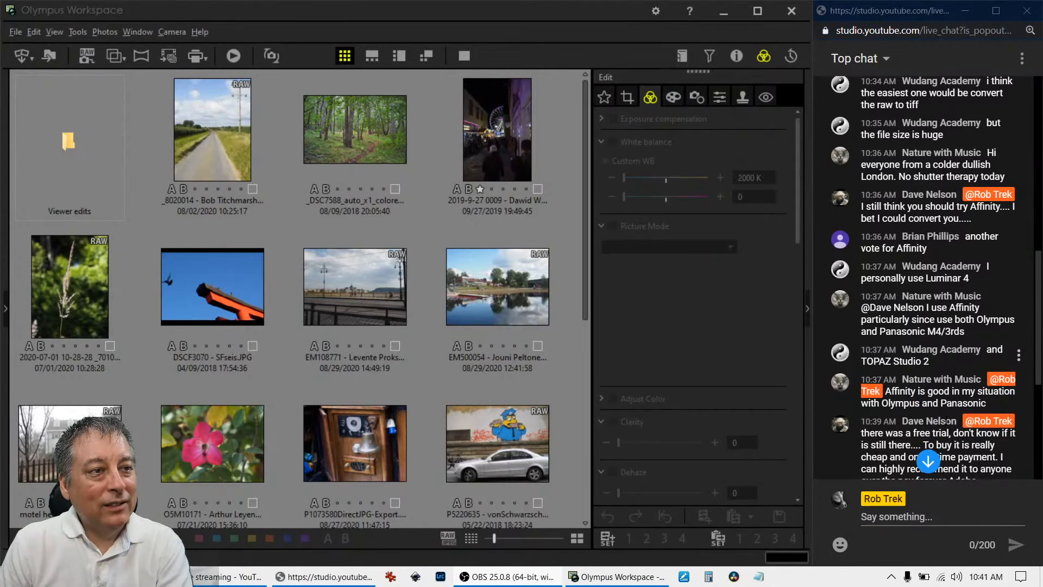
scroll(946, 422, "down", 1)
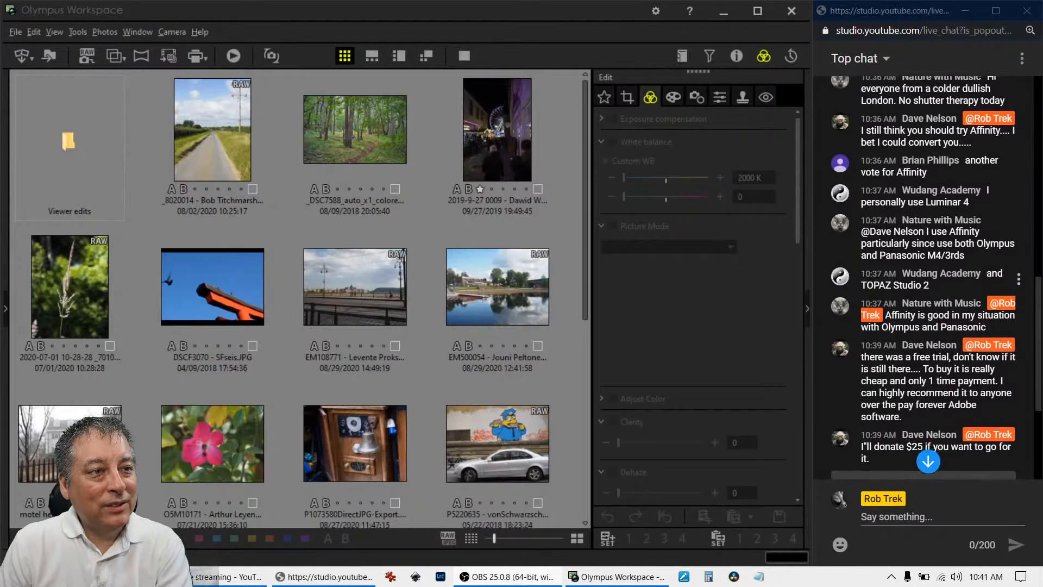
scroll(952, 429, "down", 1)
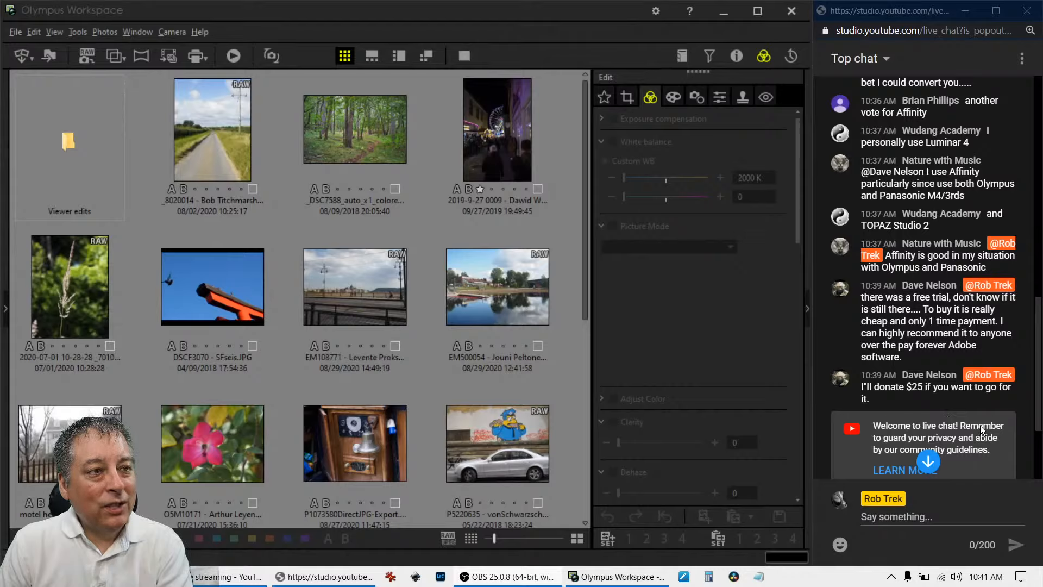
scroll(981, 429, "down", 3)
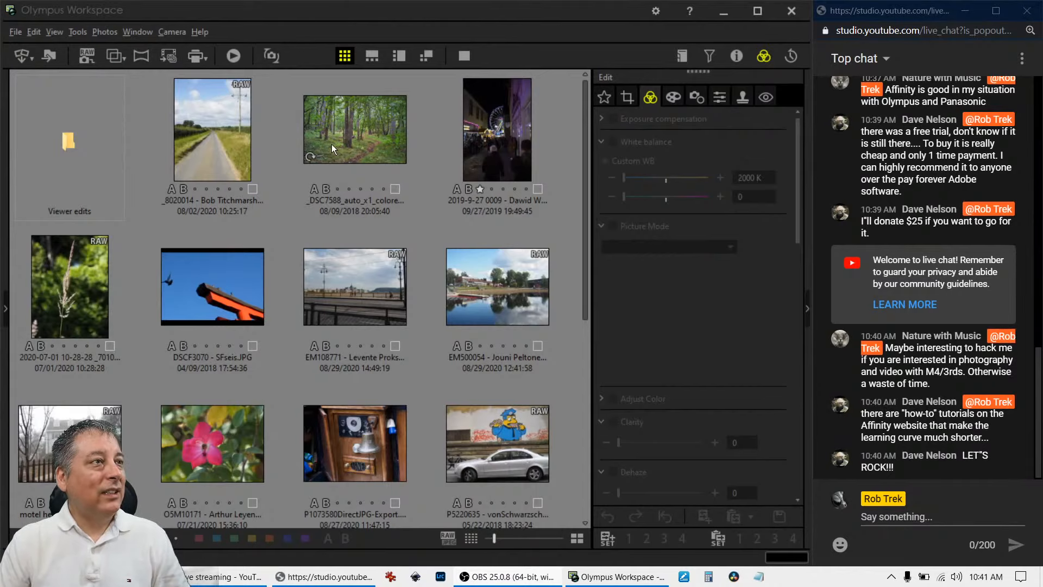
Open the RAW photo of the country road and show its histogram and shooting details alongside a resized image view.
double_click(201, 136)
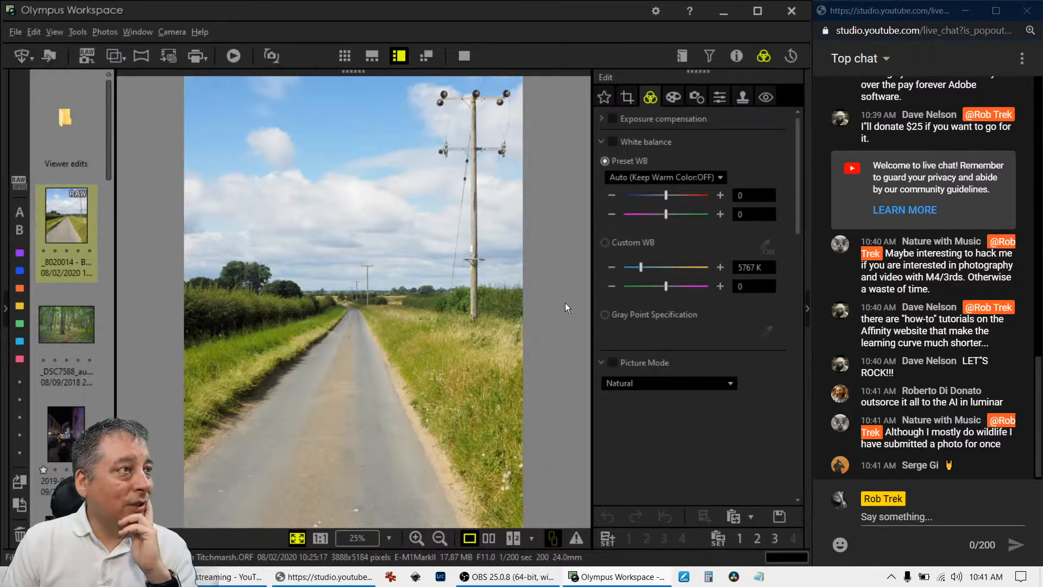
left_click(674, 103)
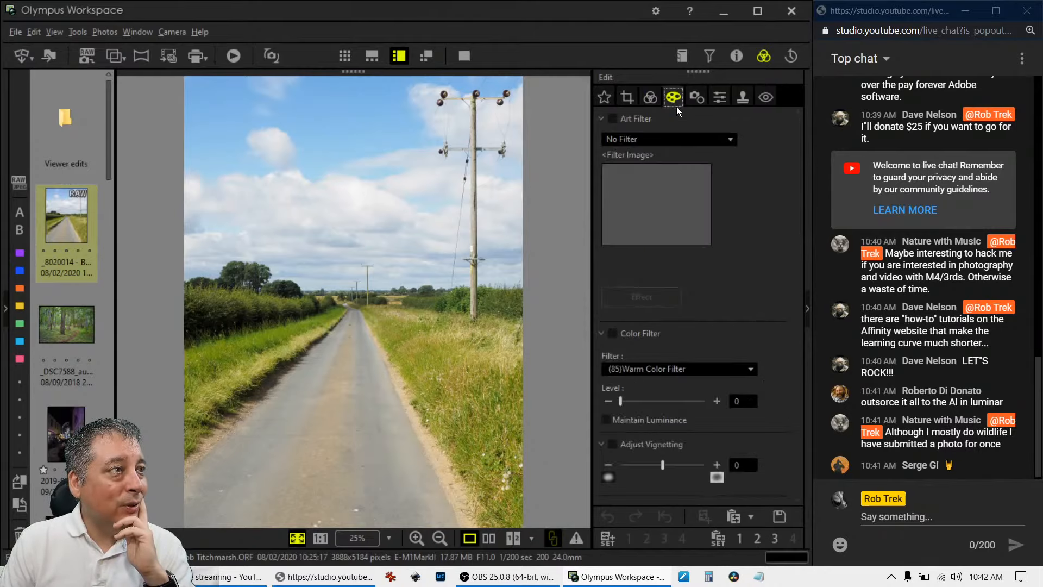
left_click(738, 58)
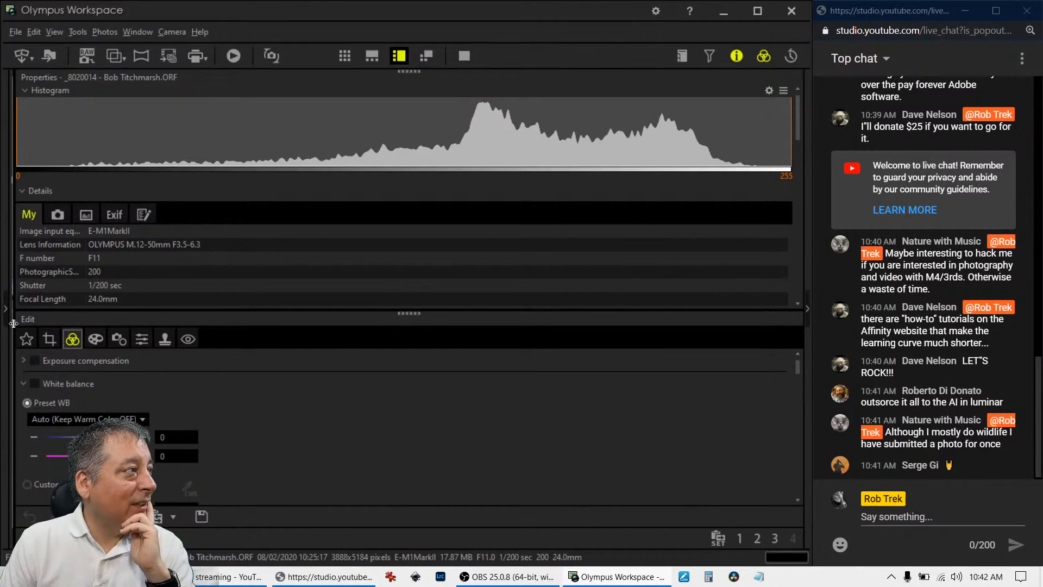
left_click_drag(12, 328, 598, 328)
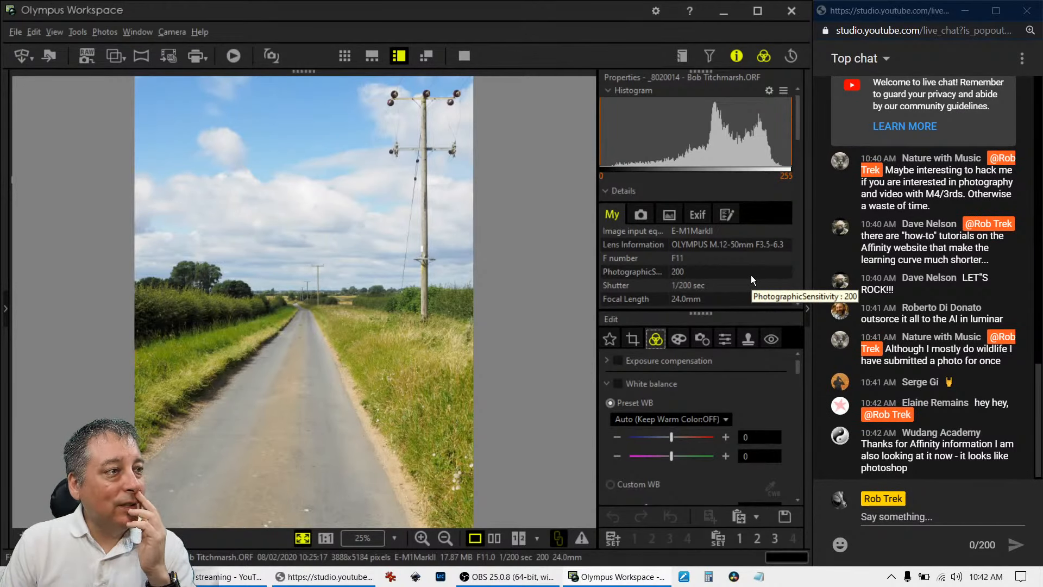
scroll(751, 275, "down", 2)
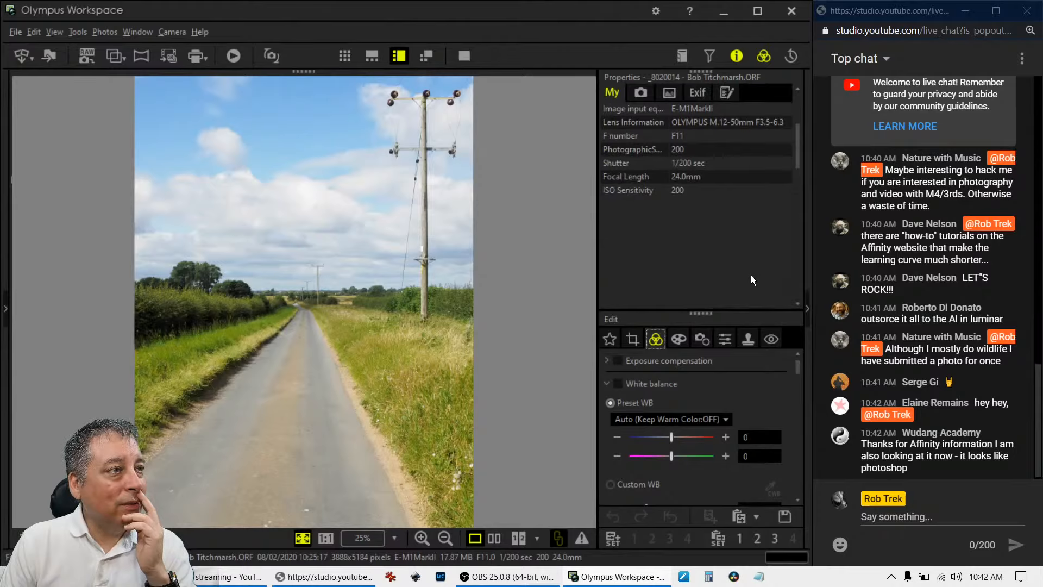
scroll(750, 275, "up", 2)
scroll(751, 280, "down", 2)
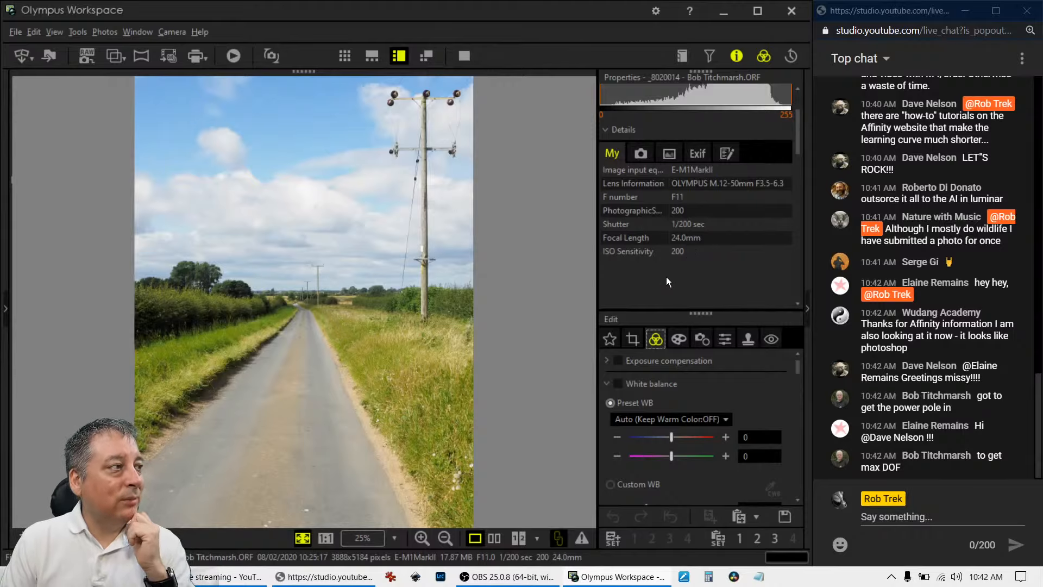
Examine the sharpness of the distant poles, roadside grass and horizon in the road photo at 1:1 magnification.
left_click(308, 299)
left_click_drag(297, 271, 425, 348)
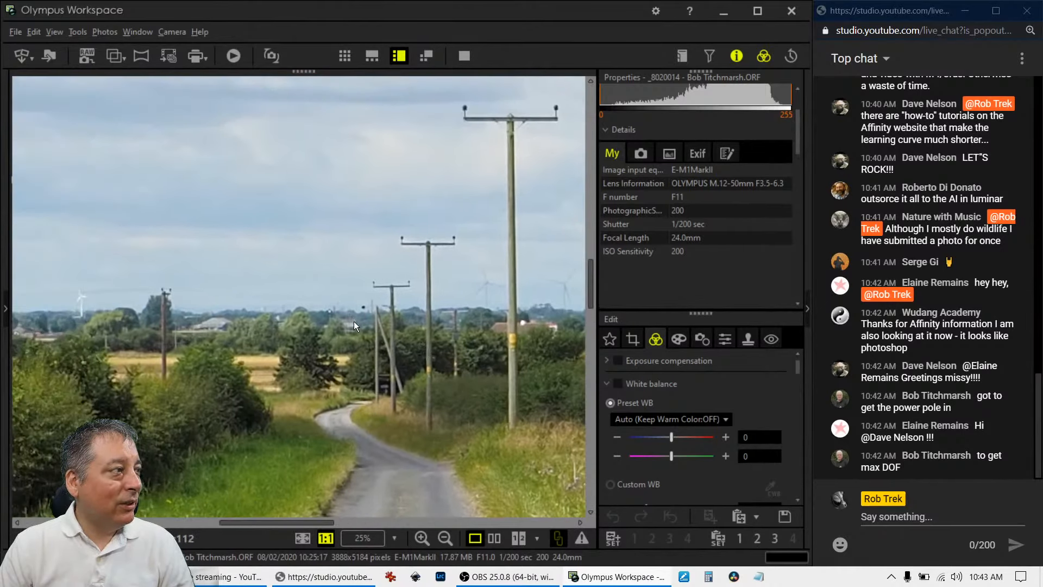
left_click_drag(353, 321, 442, 351)
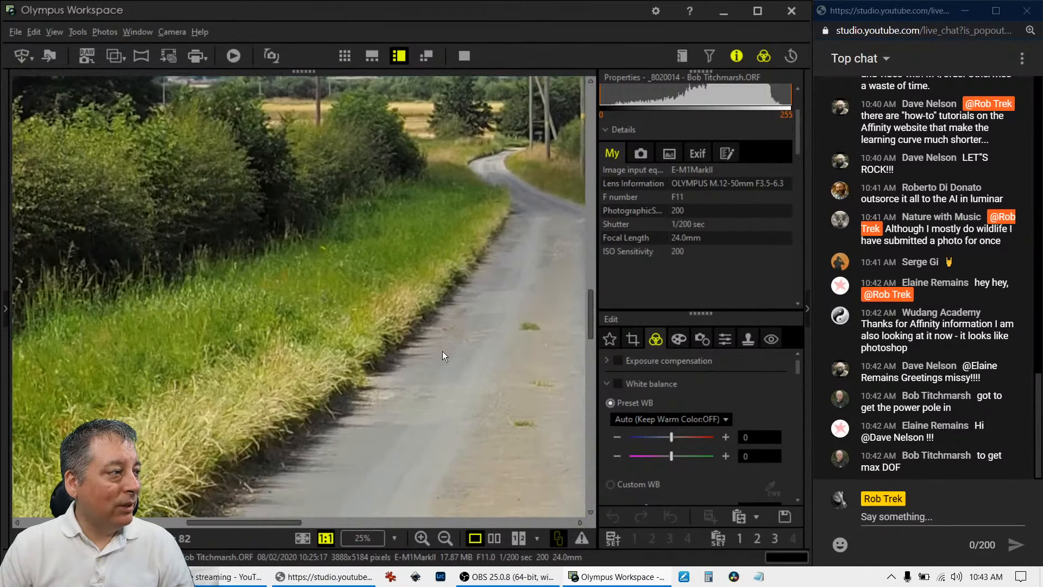
left_click(442, 351)
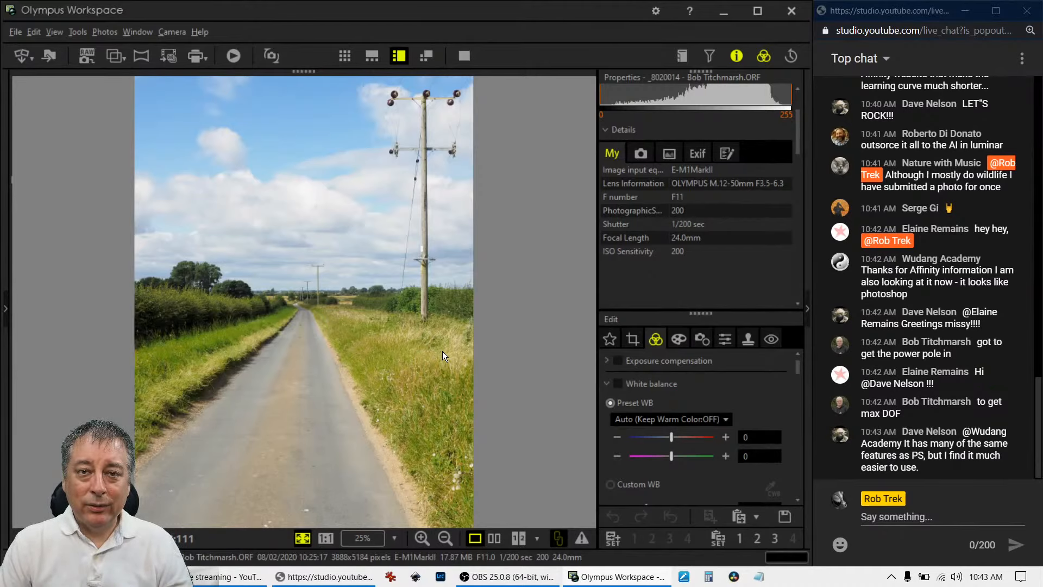
left_click(317, 298)
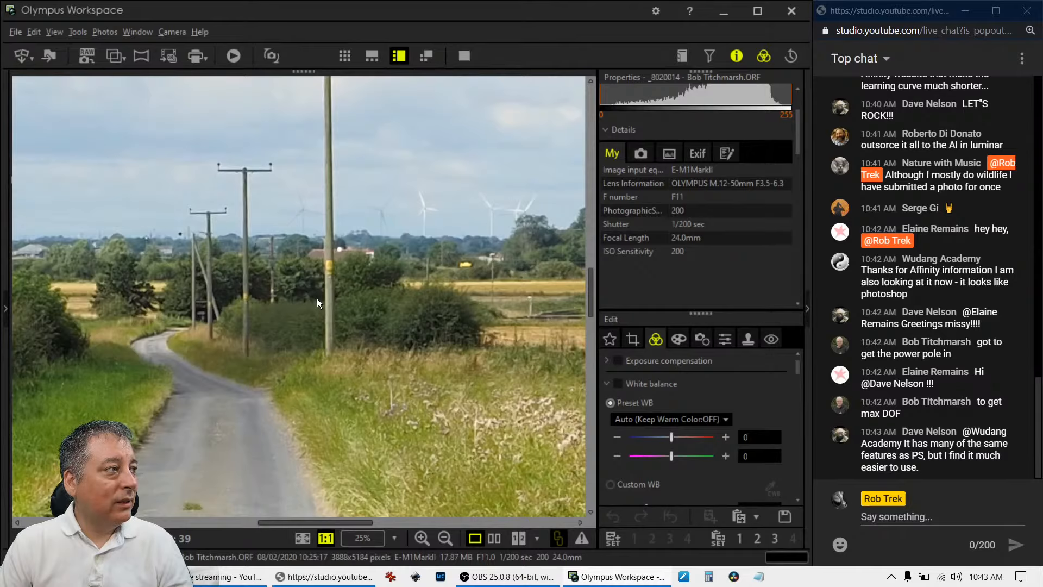
left_click_drag(317, 298, 372, 340)
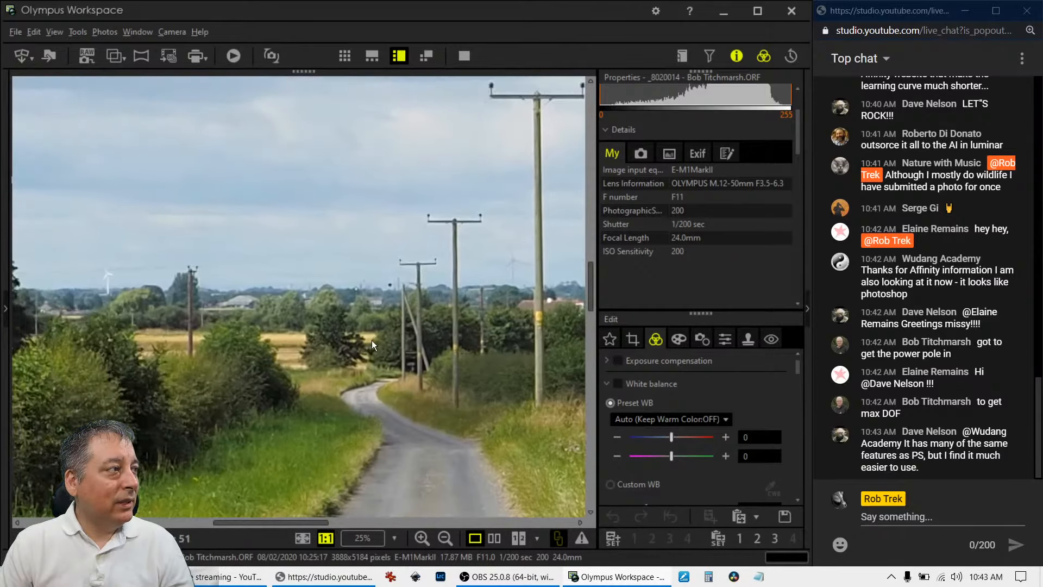
left_click_drag(478, 340, 195, 304)
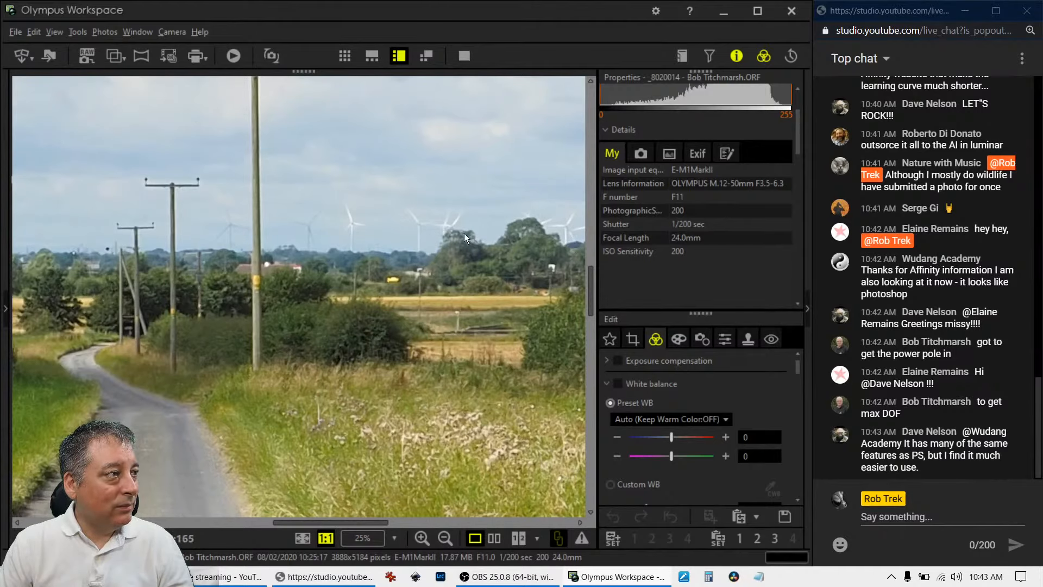
double_click(306, 285)
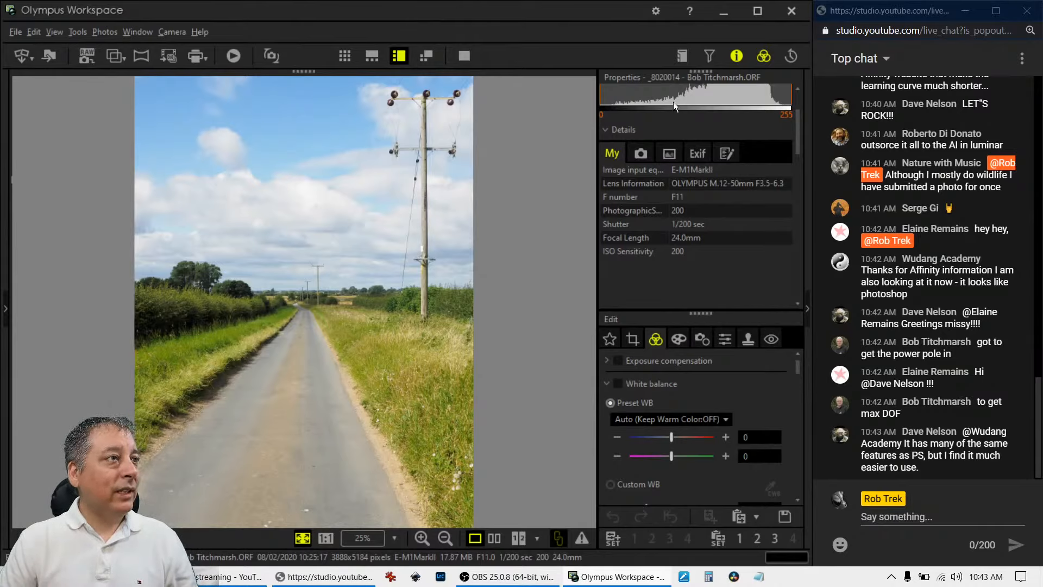
Hide the photo's properties and start a crop of the road photo with the 1:1 (6:6) aspect ratio.
left_click(736, 57)
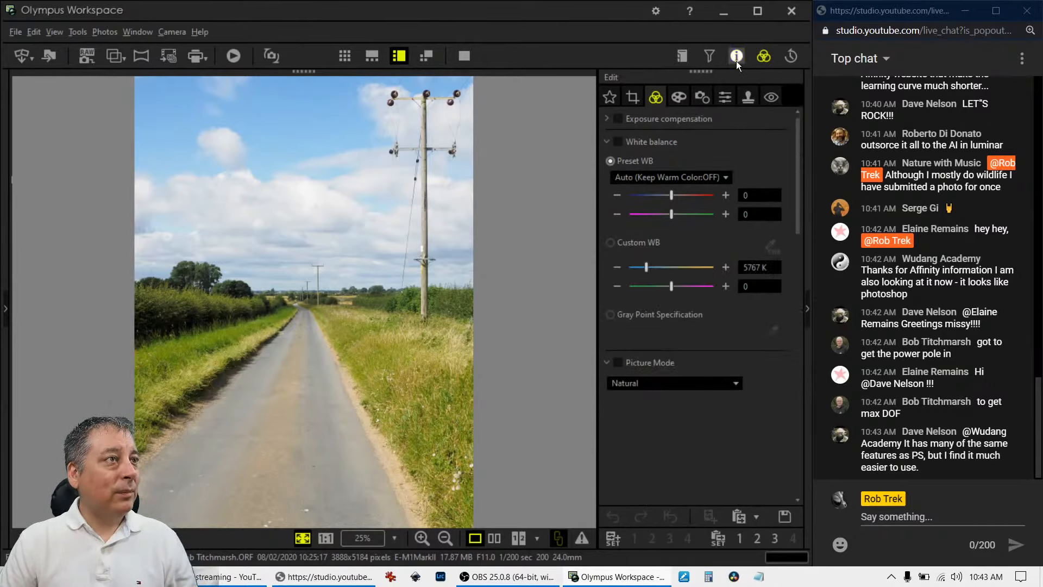
left_click(637, 99)
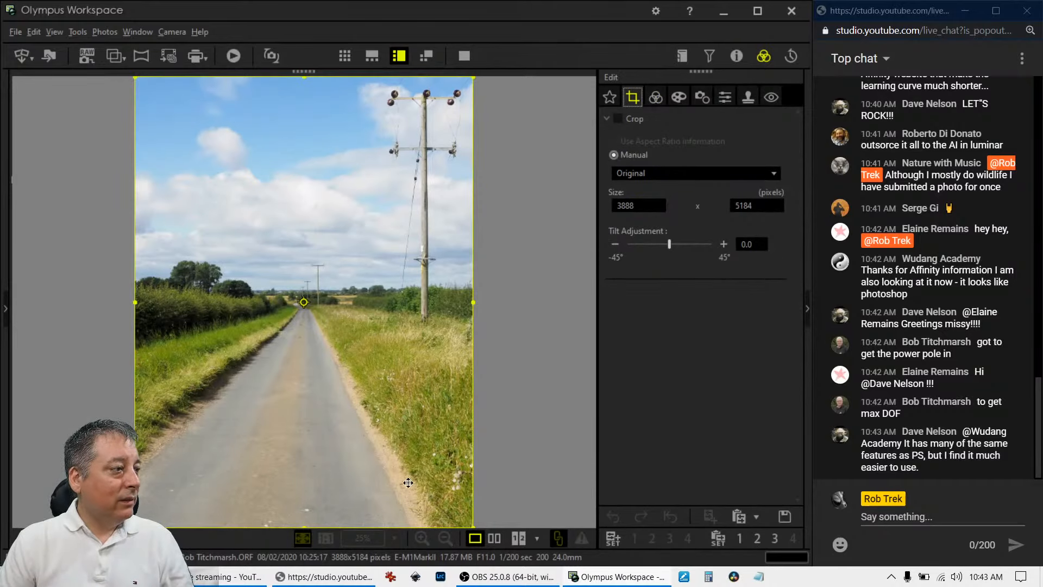
left_click_drag(304, 526, 303, 449)
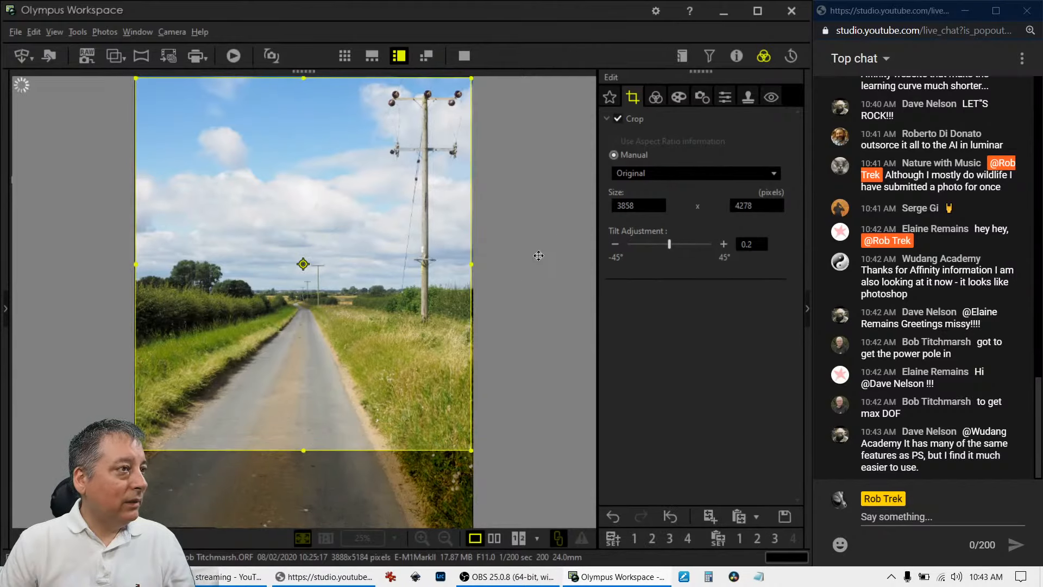
left_click(647, 174)
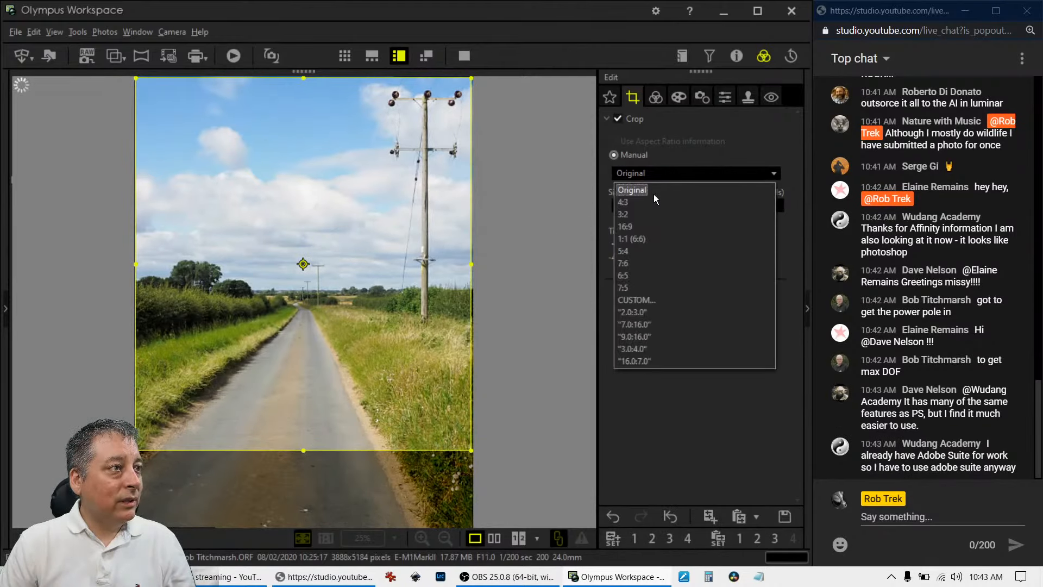
left_click(651, 239)
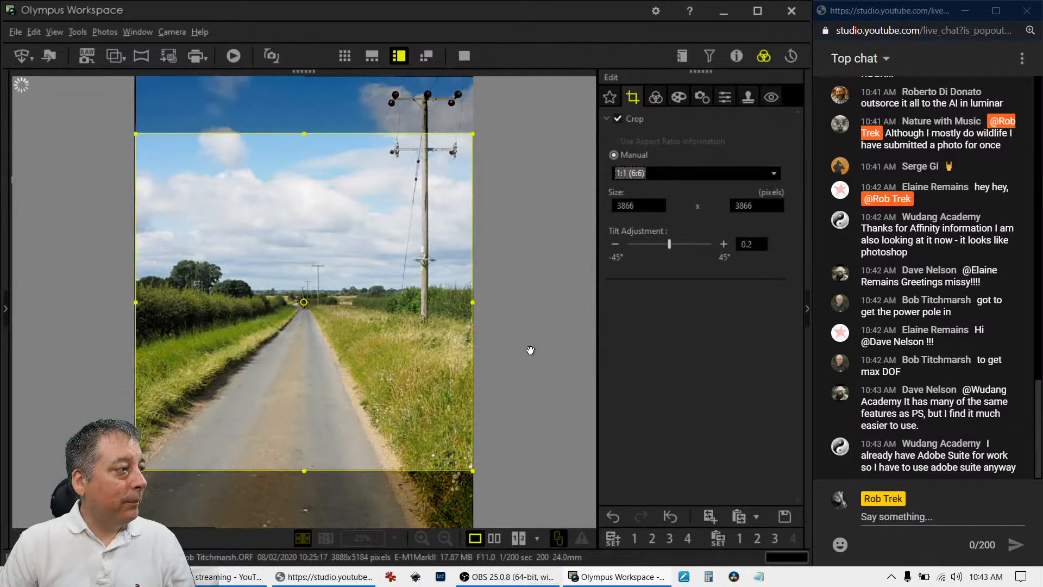
Set the crop's tilt adjustment to 0.0.
left_click(724, 243)
left_click(609, 245)
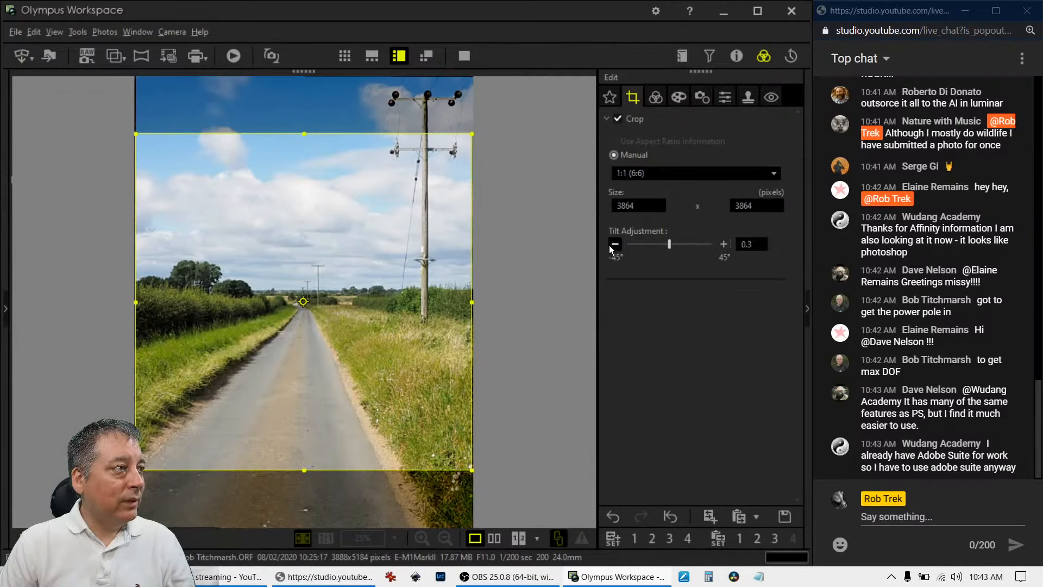
left_click(609, 245)
left_click(609, 245)
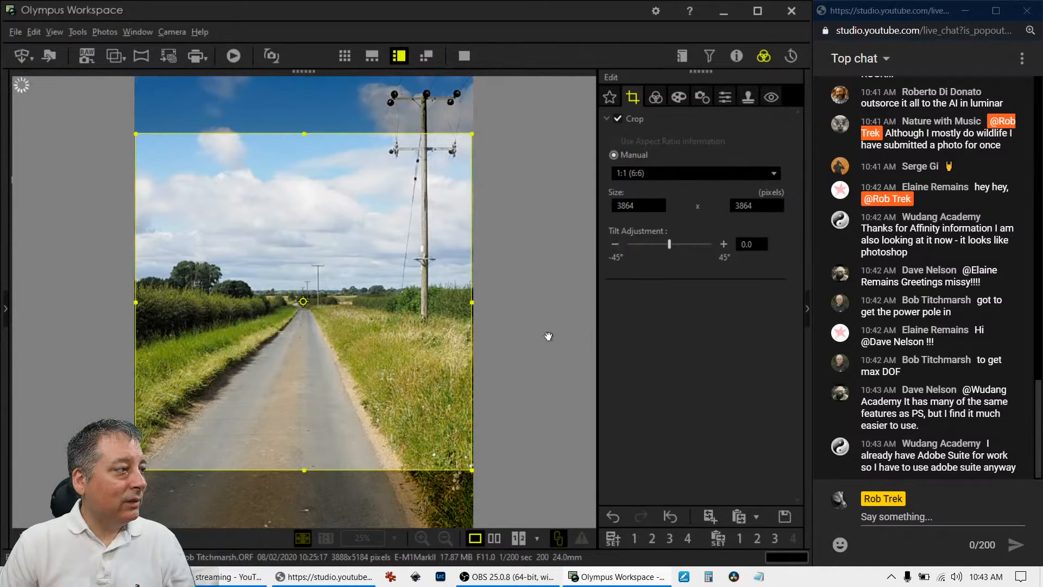
Move the square crop to the photo's upper edge, shrink it around the utility pole to 3336 x 3336 pixels, and apply it.
left_click_drag(324, 209, 325, 153)
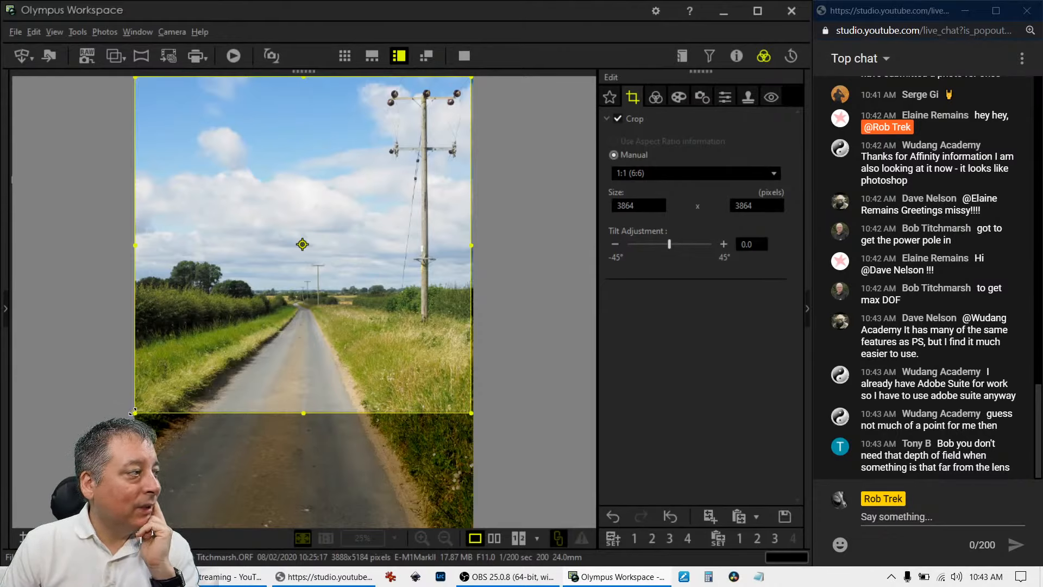
left_click_drag(133, 411, 202, 343)
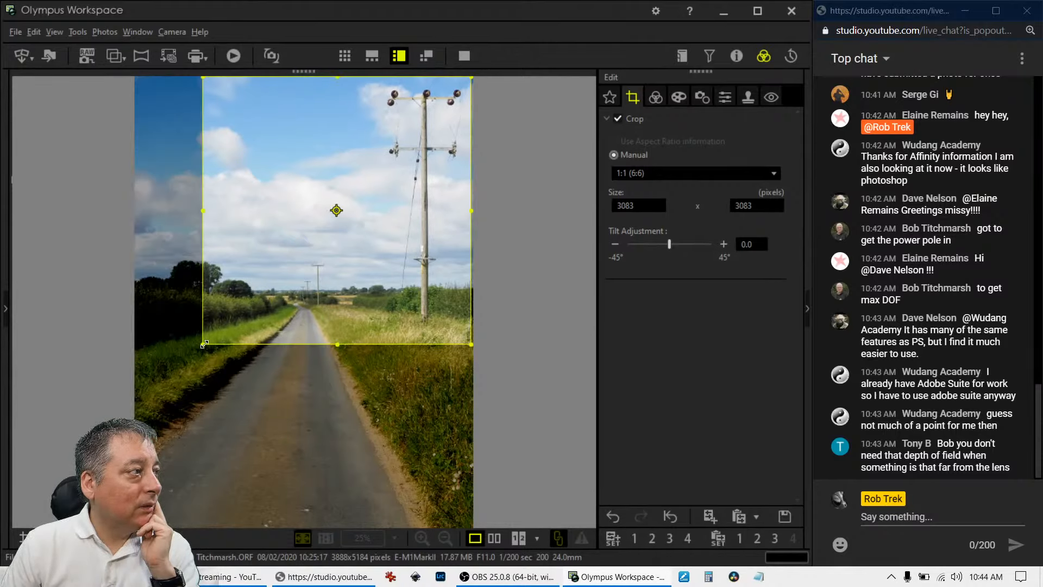
left_click_drag(204, 344, 180, 366)
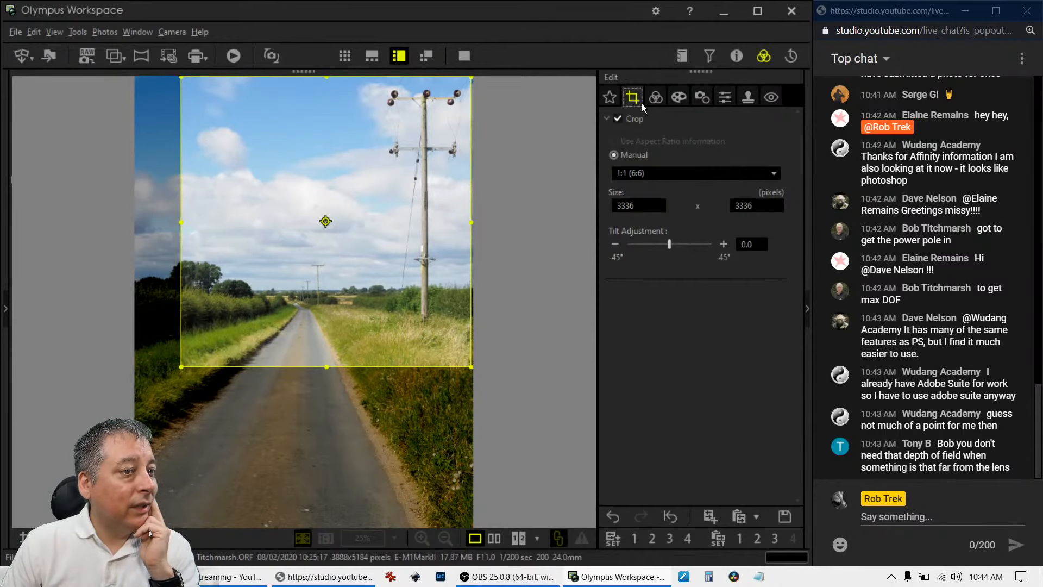
left_click(656, 100)
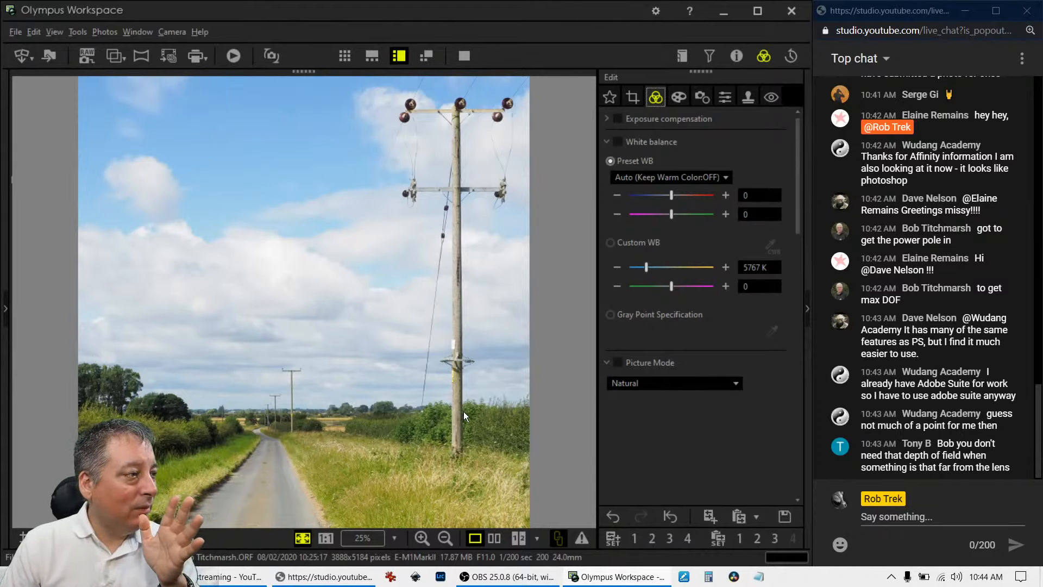
Inspect the crossarms and wires of the large utility pole at 1:1 magnification, and return to the full view.
left_click(462, 196)
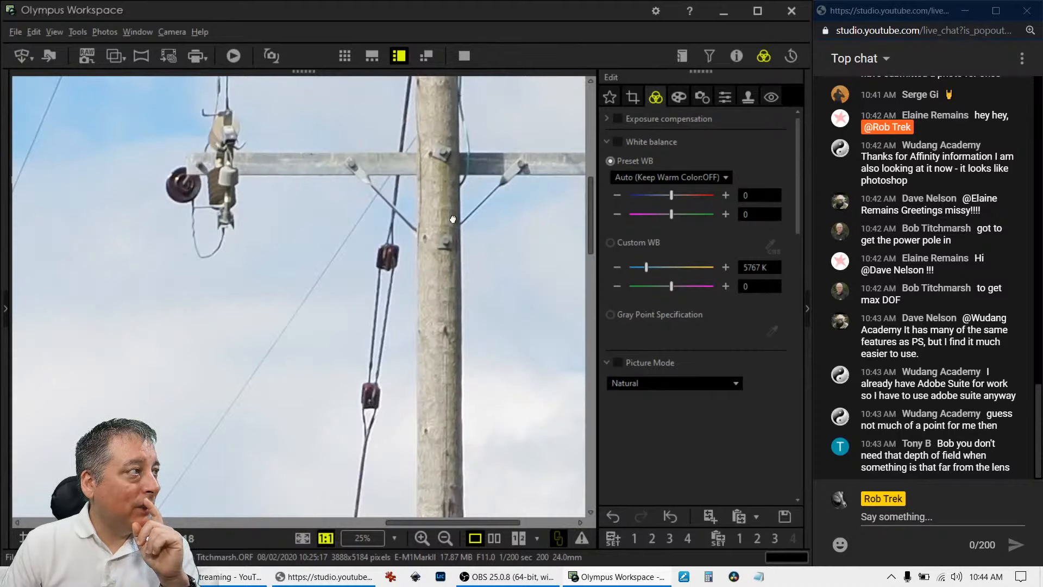
left_click_drag(452, 219, 418, 330)
left_click(418, 331)
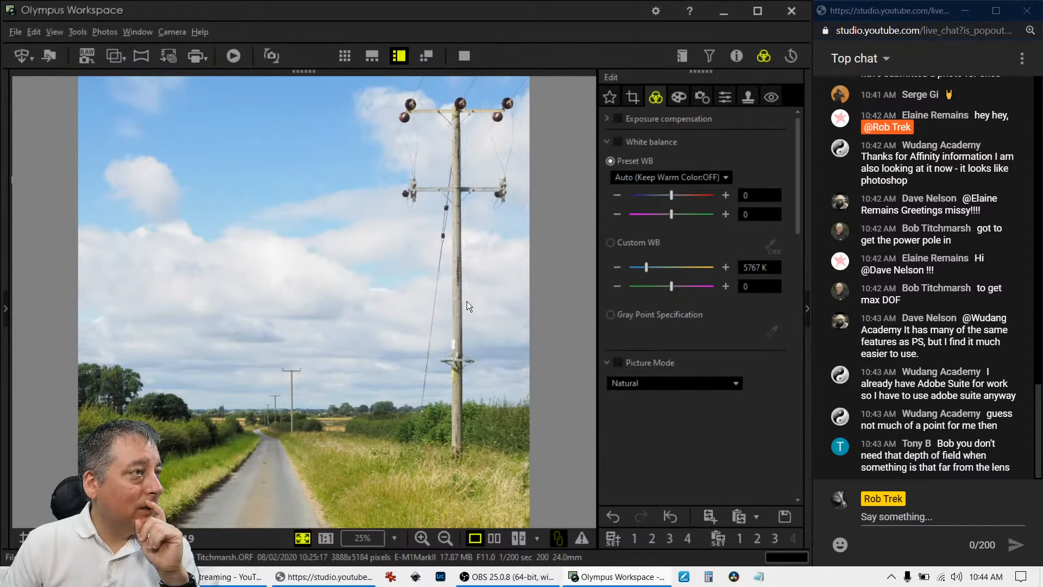
Change the road photo's crop to a 3:2 aspect ratio, shrink it around the utility pole to 2541 x 3812 pixels, and apply it.
left_click(633, 98)
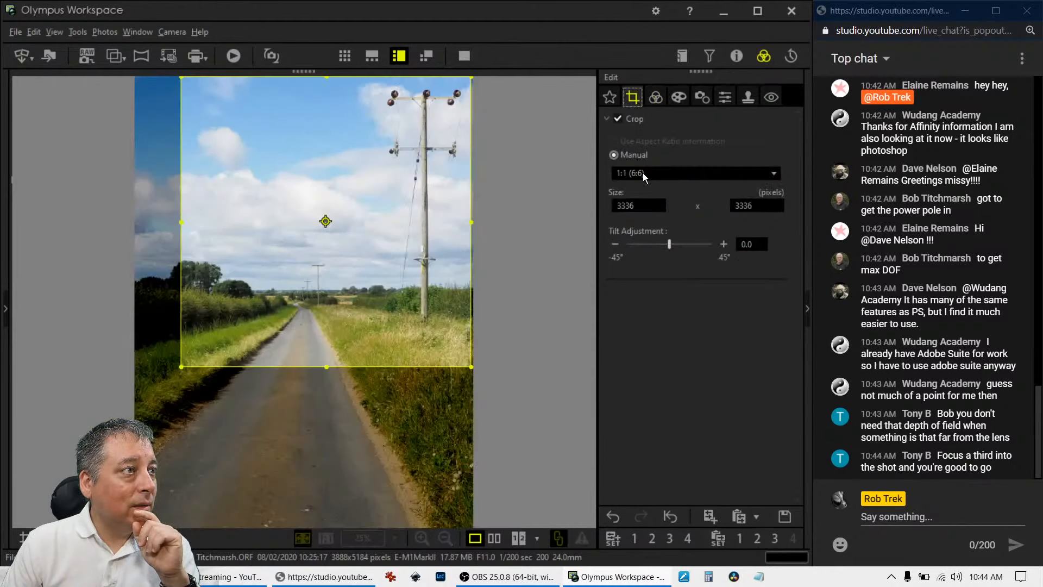
left_click(643, 173)
left_click(641, 213)
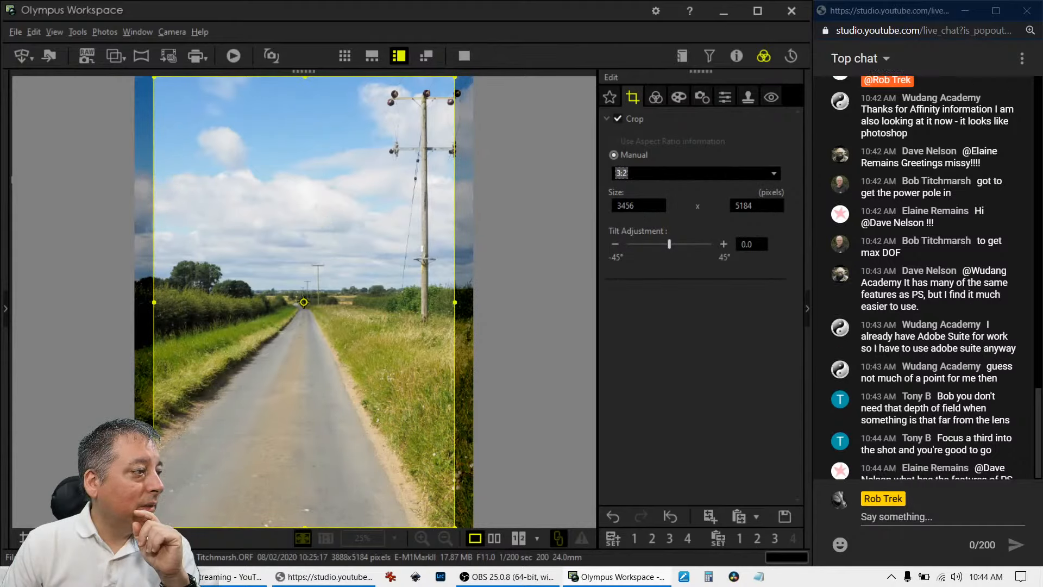
left_click_drag(154, 527, 420, 388)
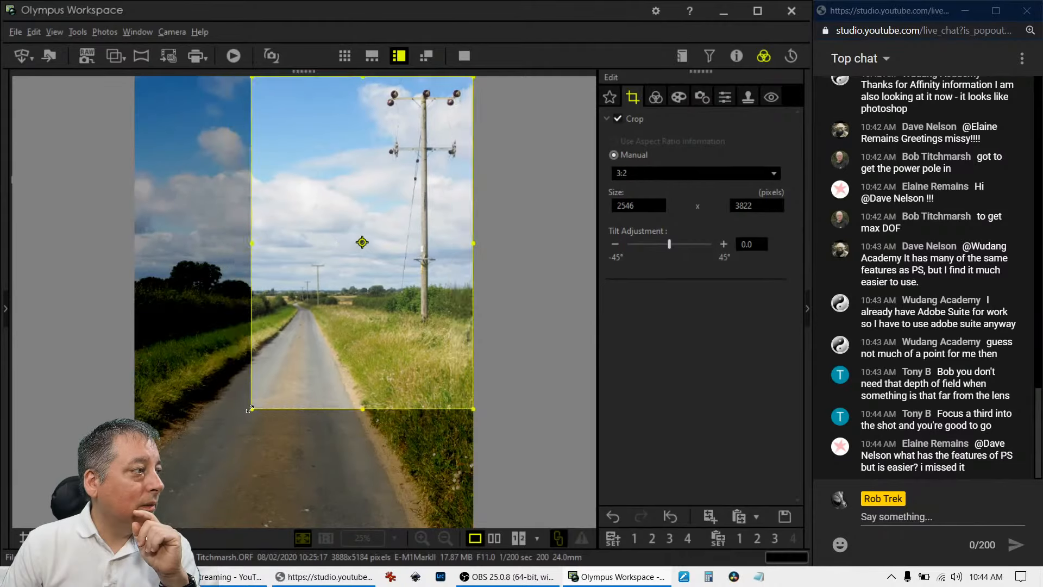
left_click_drag(251, 408, 289, 407)
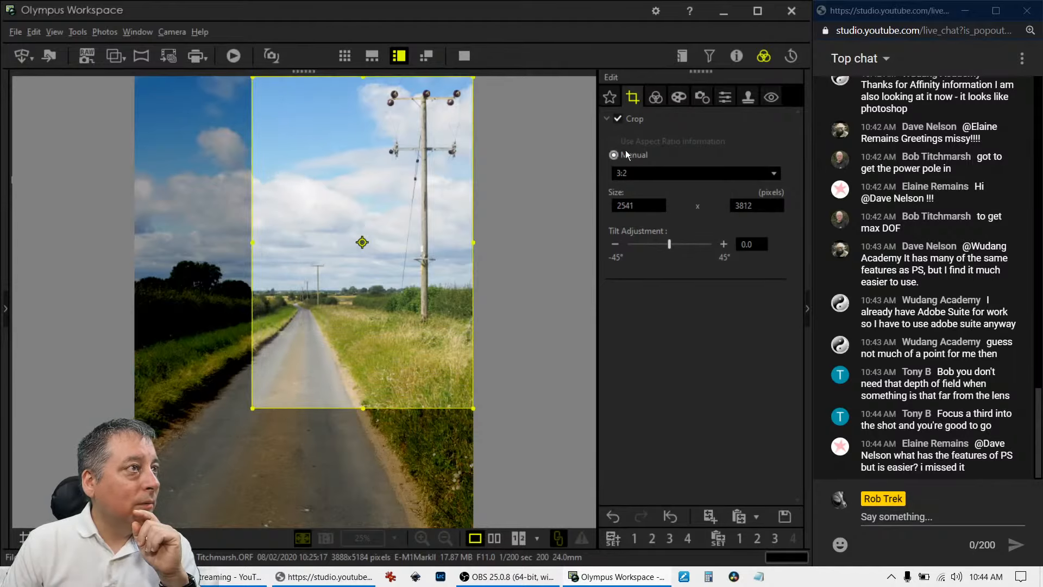
left_click(650, 103)
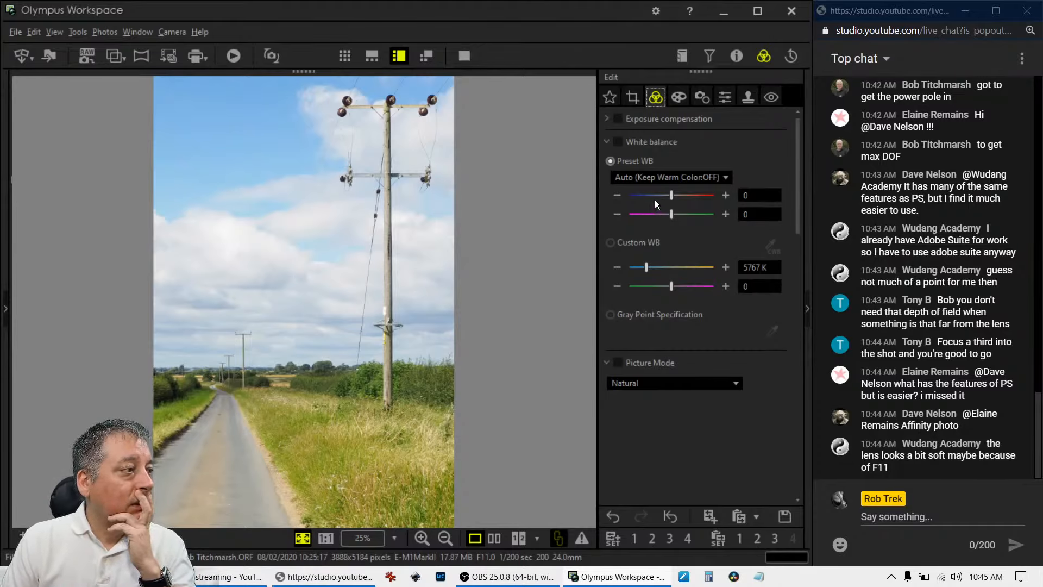
Set the road photo's Sharpness to 2.0.
left_click(680, 98)
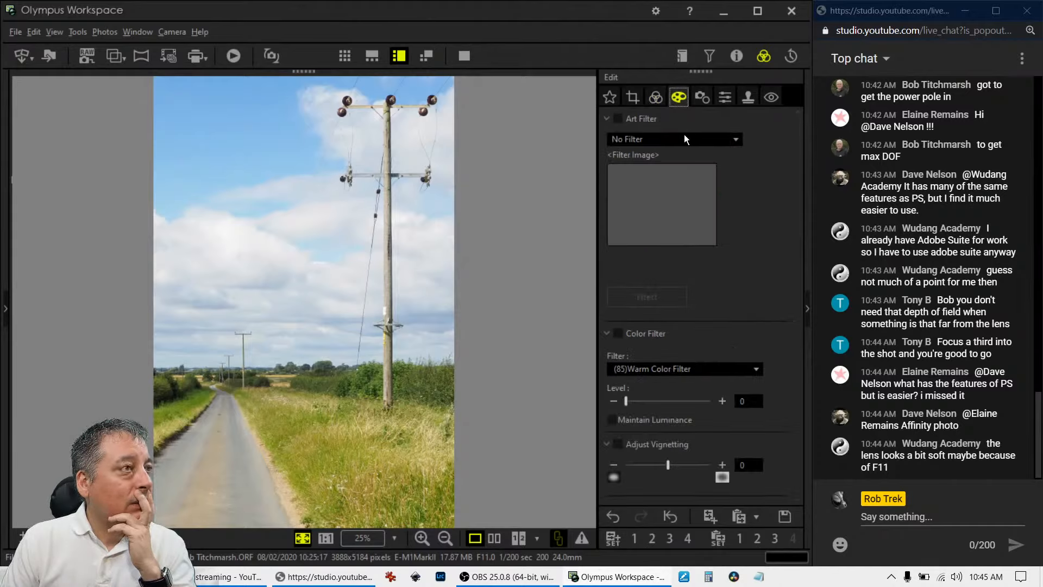
left_click(699, 100)
left_click(726, 99)
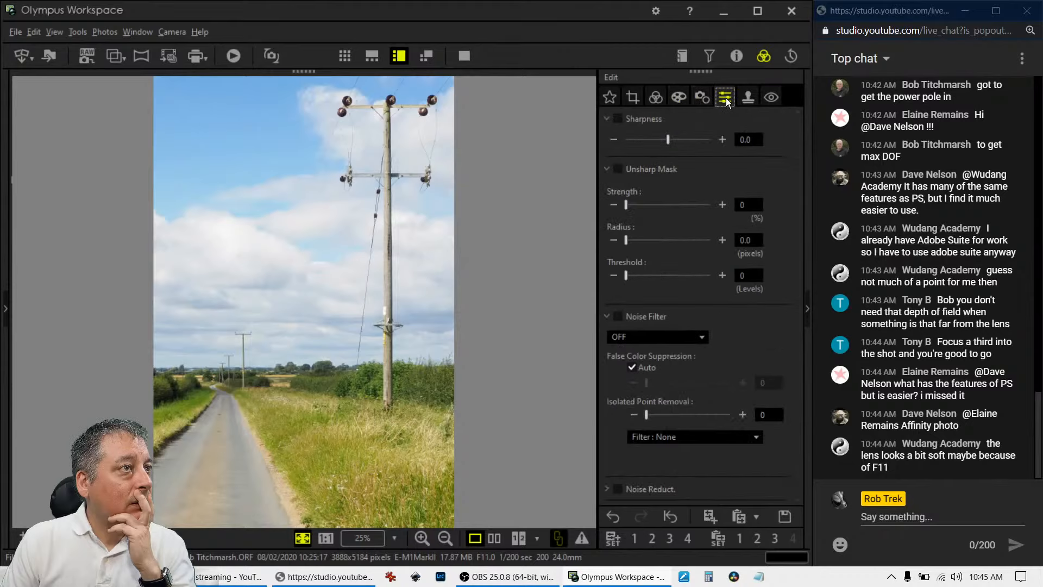
left_click_drag(667, 139, 714, 139)
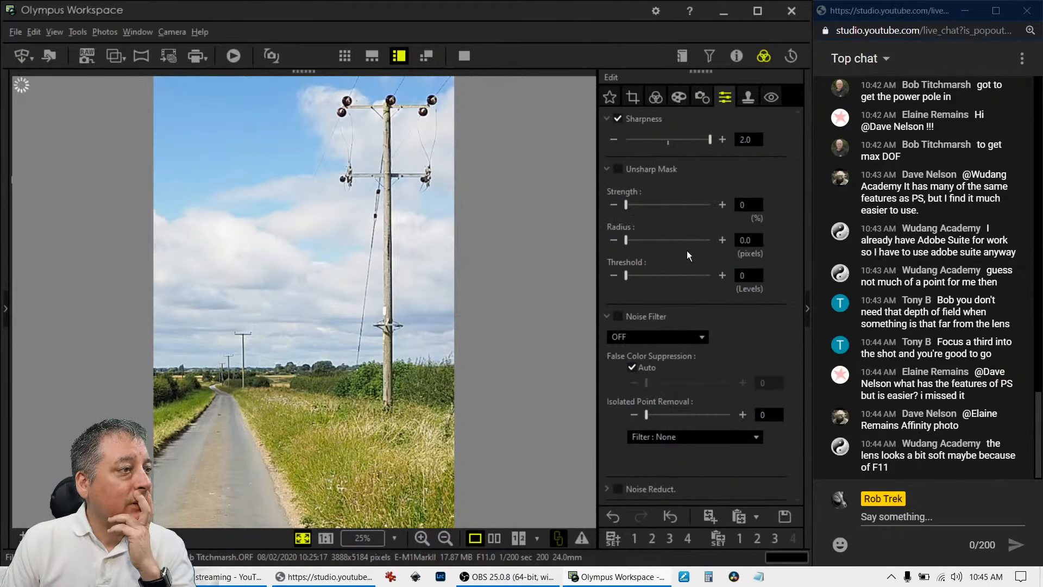
Pull the RGB tone curve down in the shadows and lift its upper part back toward the diagonal.
left_click(656, 98)
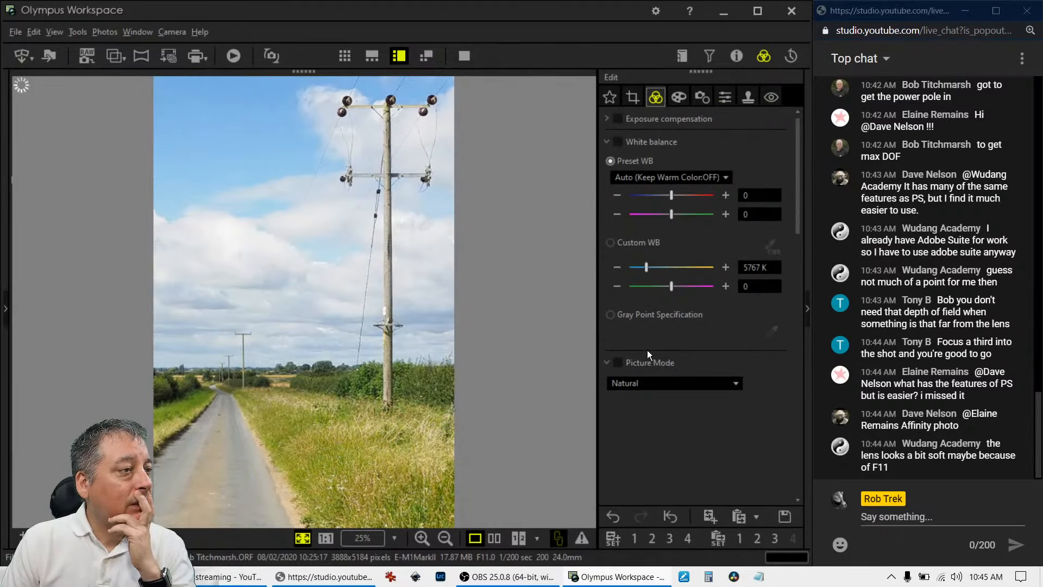
scroll(691, 412, "down", 3)
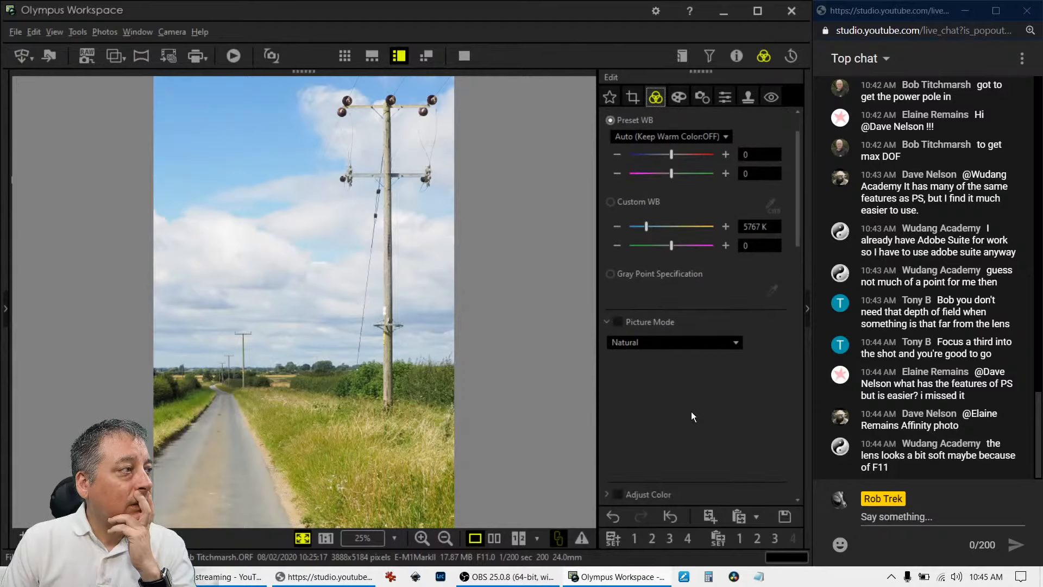
scroll(691, 412, "down", 15)
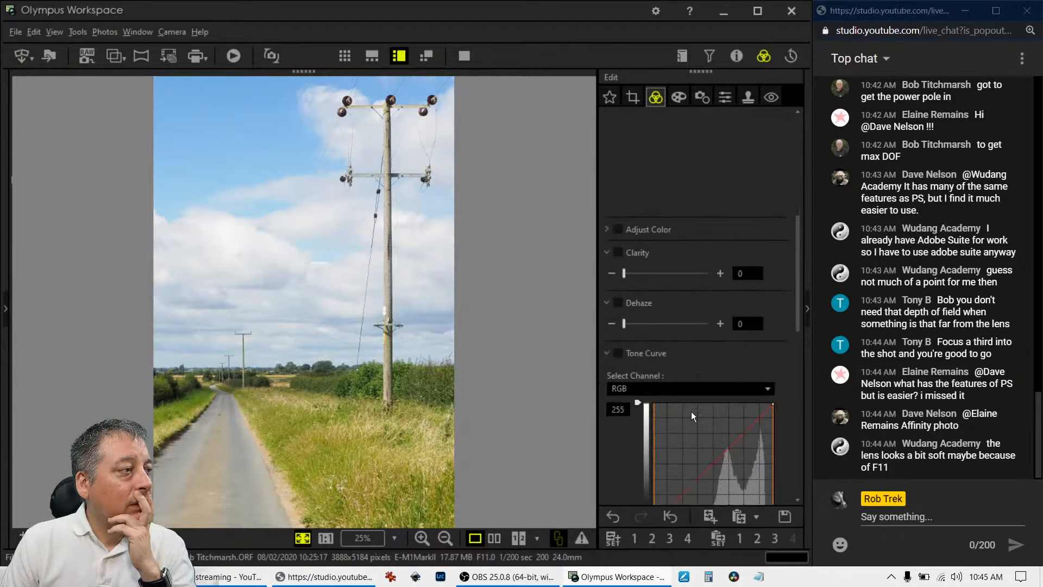
scroll(691, 412, "down", 2)
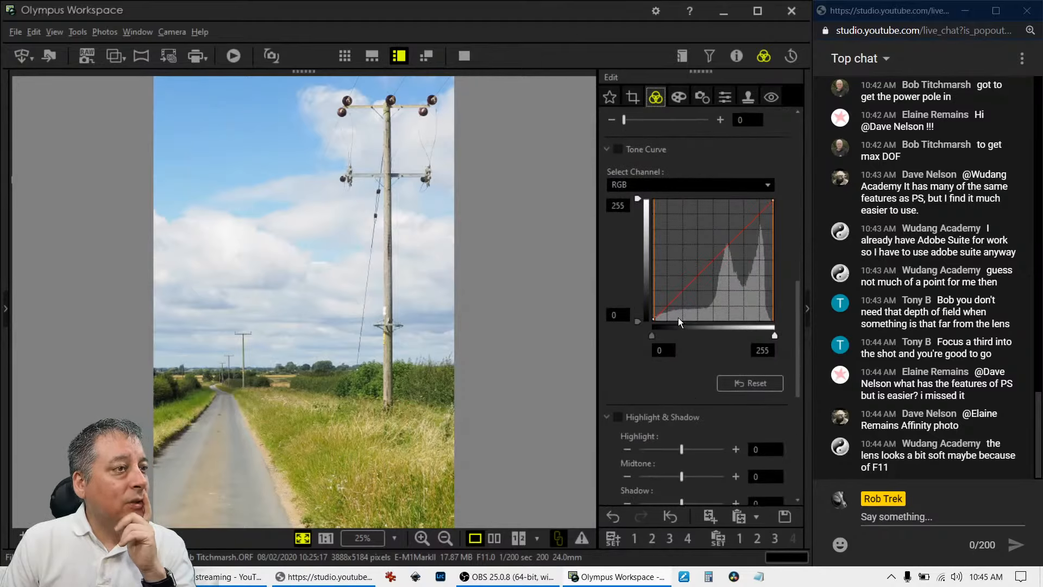
left_click(663, 313)
left_click_drag(663, 313, 676, 308)
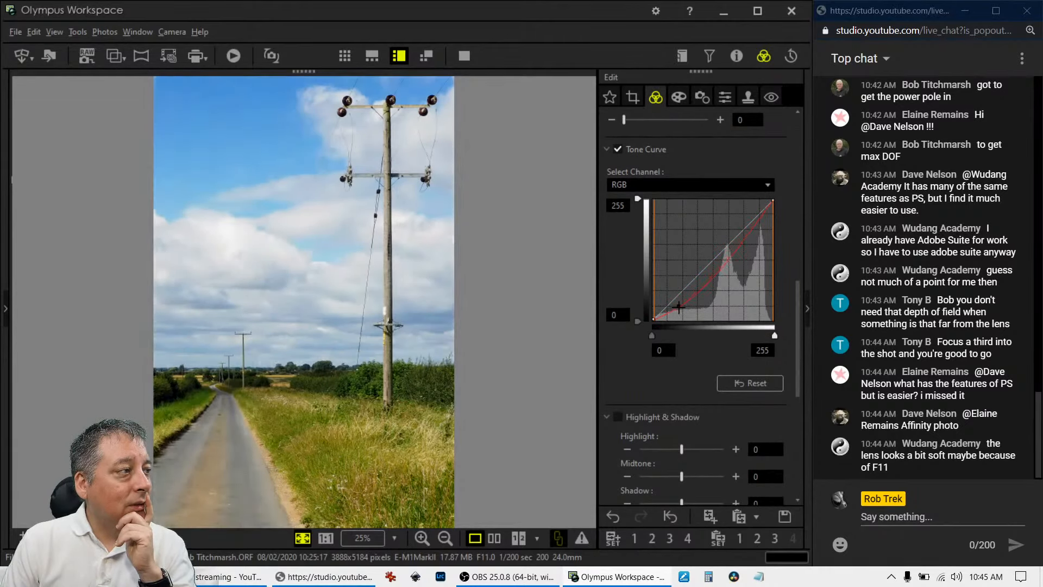
left_click_drag(733, 251, 736, 241)
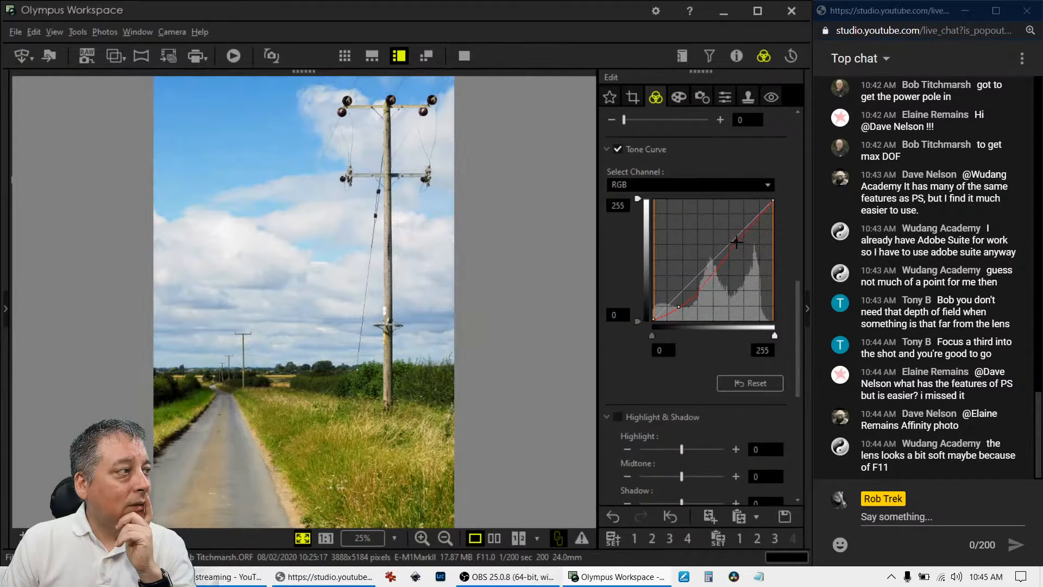
Set the horizontal keystone compensation to 2 to straighten the utility pole.
scroll(679, 362, "down", 5)
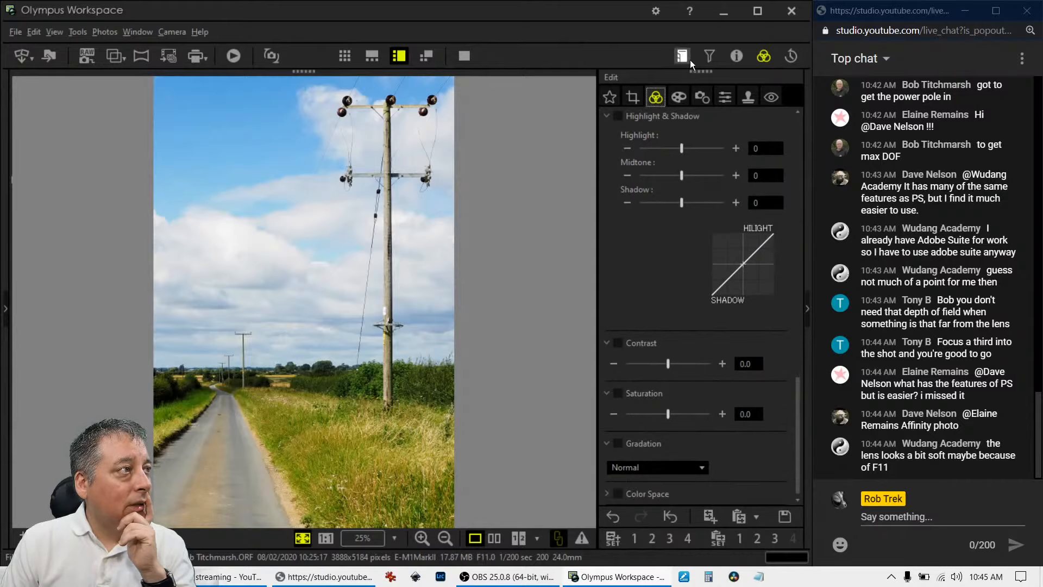
left_click(709, 99)
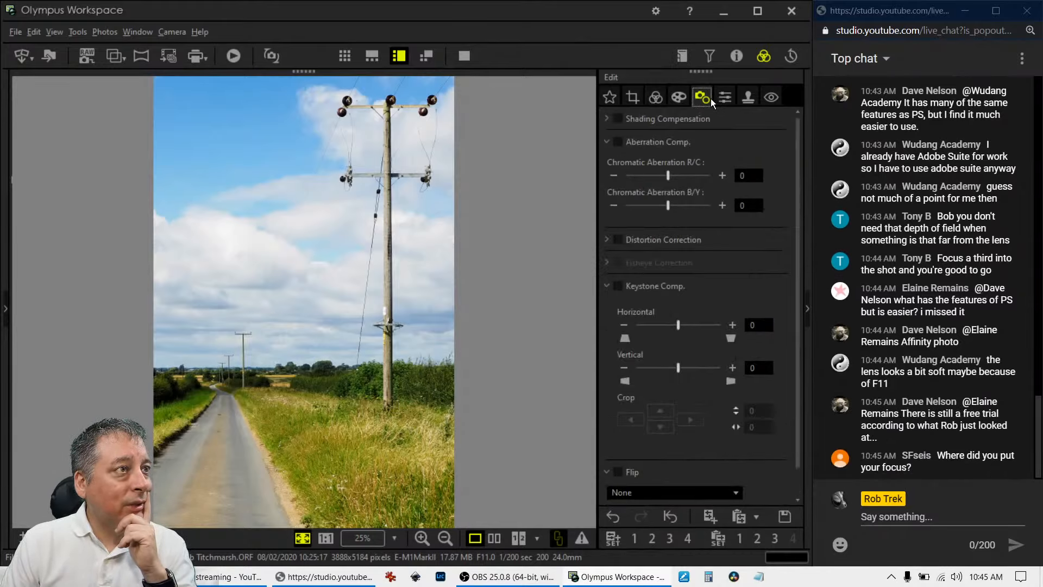
left_click(734, 325)
left_click(556, 331)
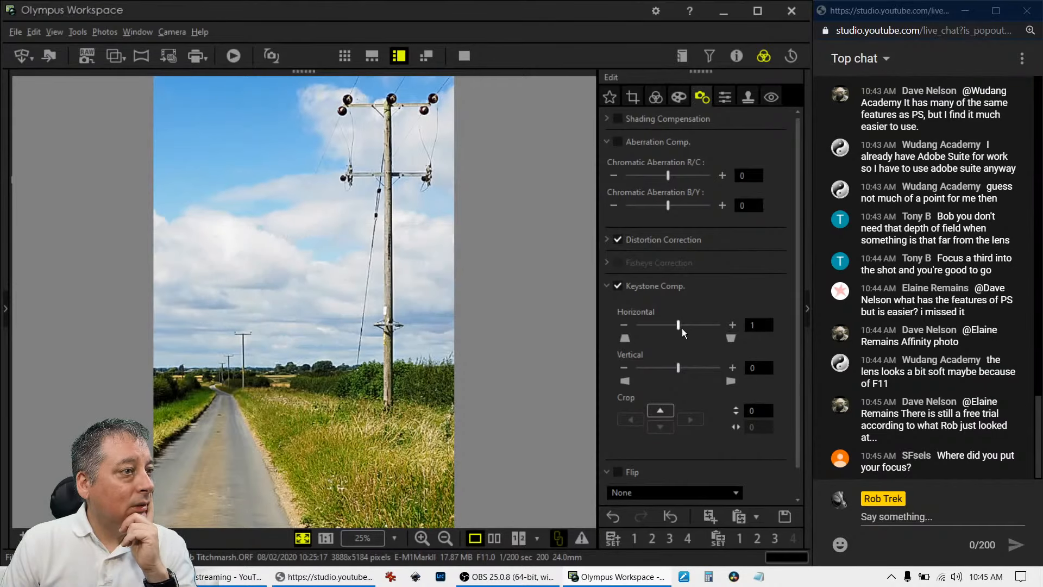
left_click(734, 325)
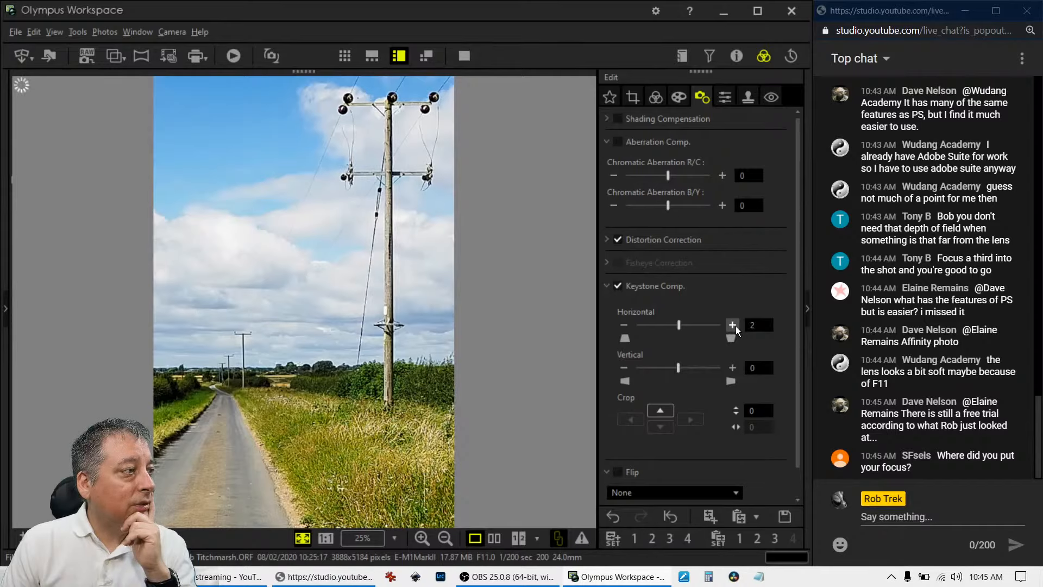
Adjust a midtone point on the RGB tone curve, between the existing shadow and highlight points.
left_click(660, 101)
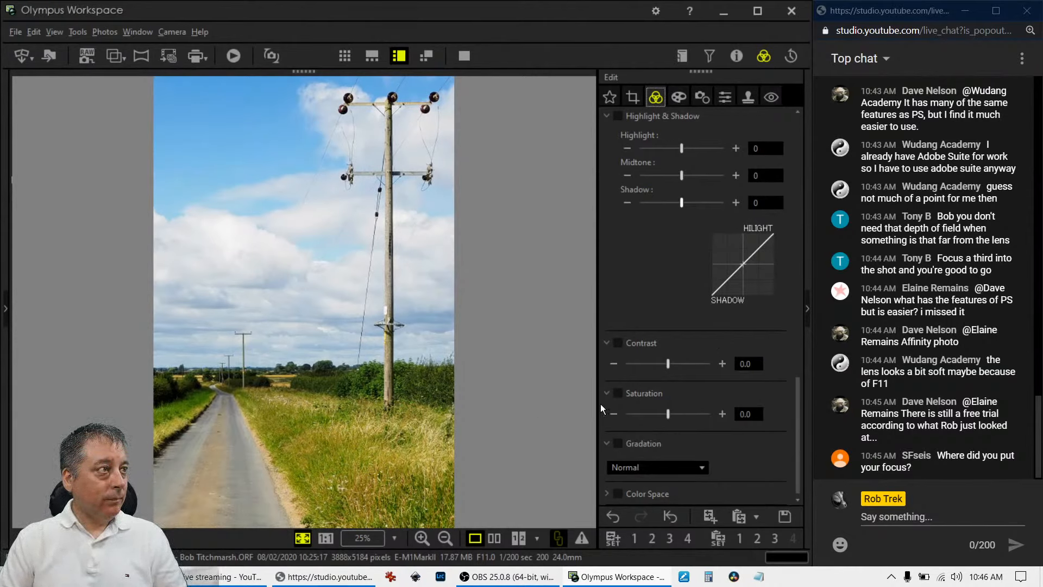
scroll(686, 249, "up", 5)
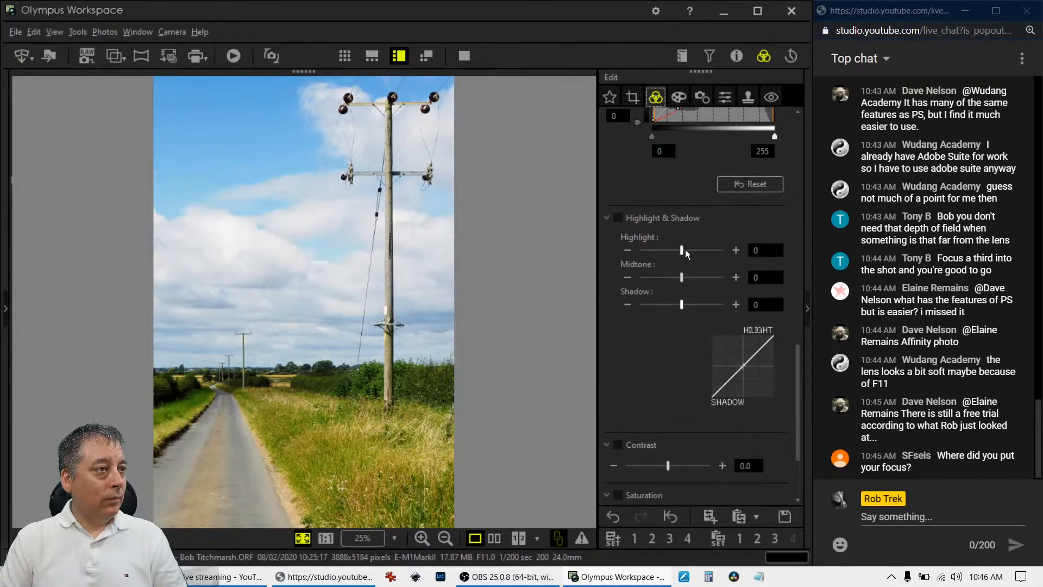
left_click_drag(699, 227, 708, 216)
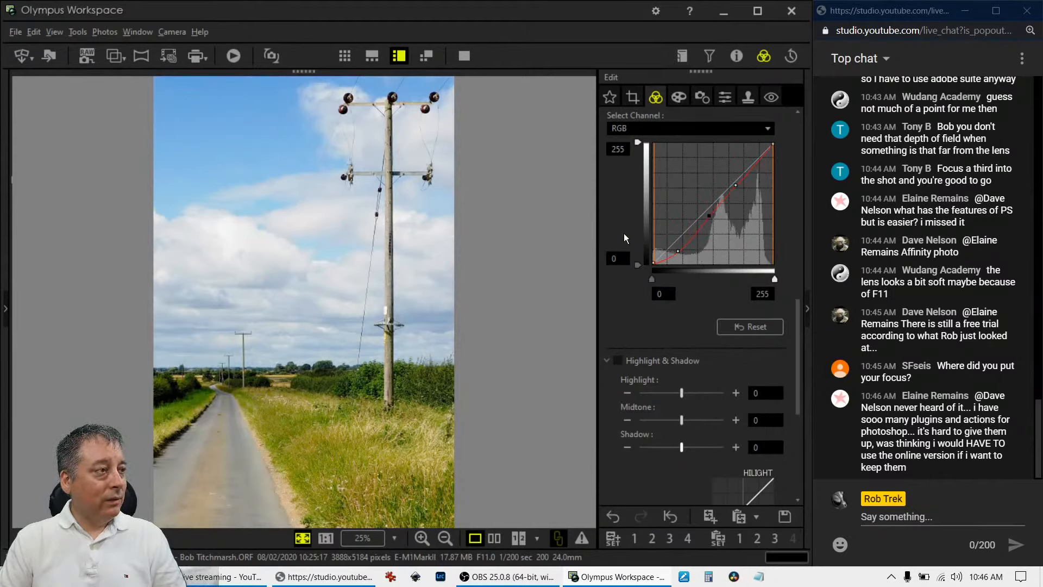
Convert the road photo to black and white with the Monotone picture mode.
scroll(620, 233, "up", 6)
scroll(620, 233, "up", 4)
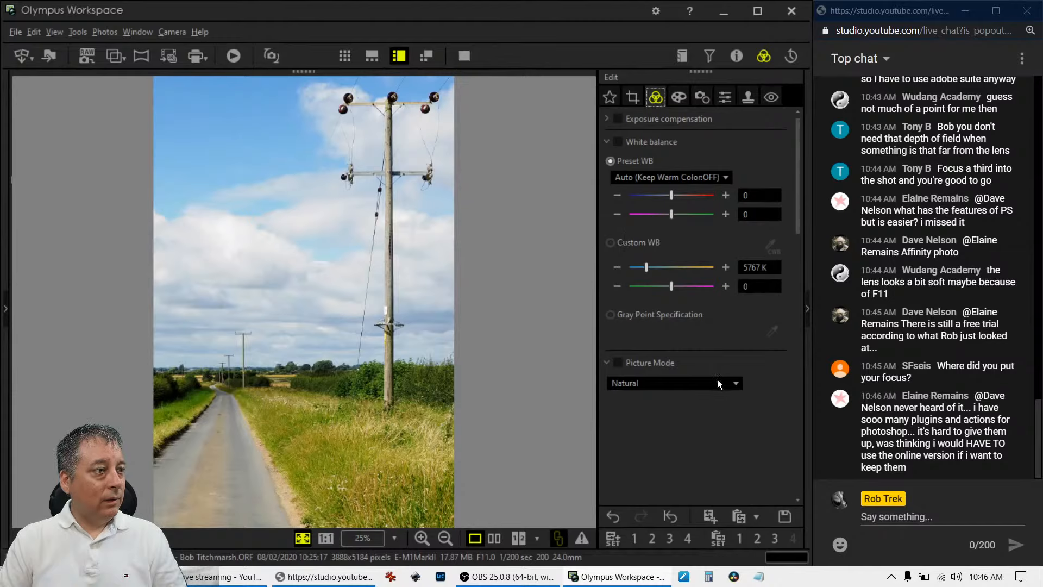
left_click(717, 383)
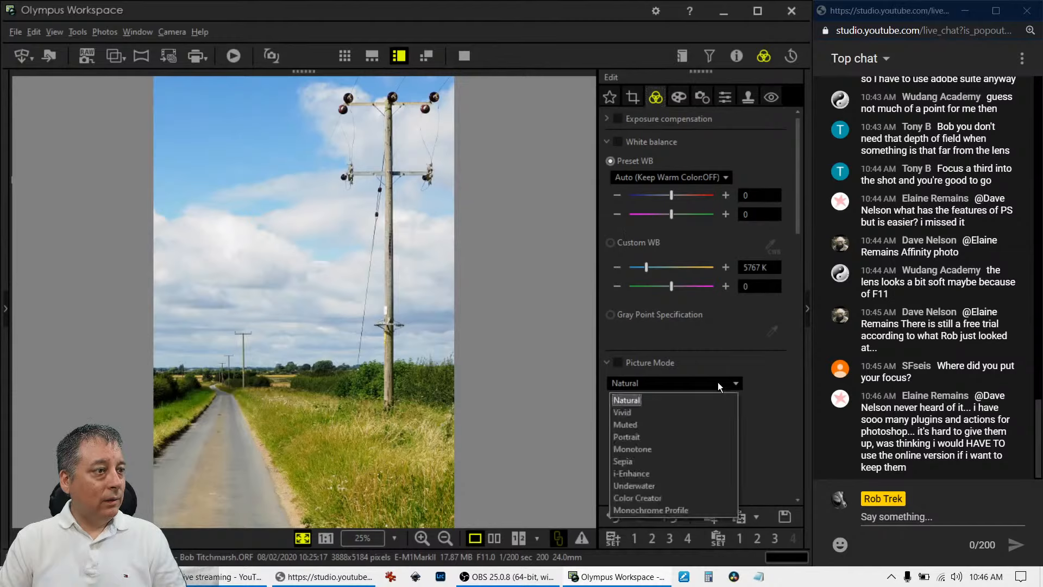
left_click(702, 448)
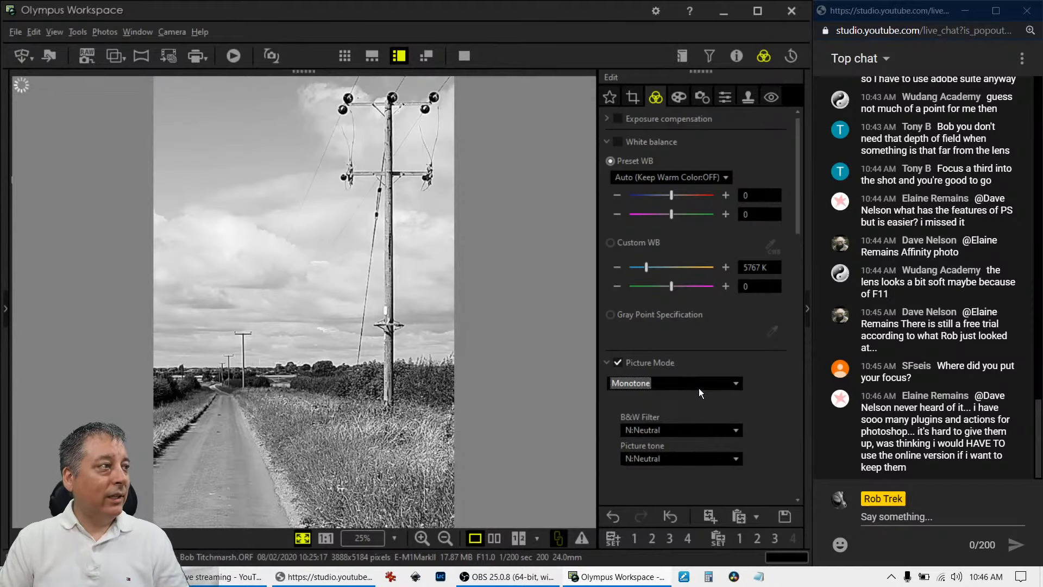
Strengthen the clouds and textures by setting Dehaze to 97 and Clarity to 34.
scroll(751, 413, "down", 8)
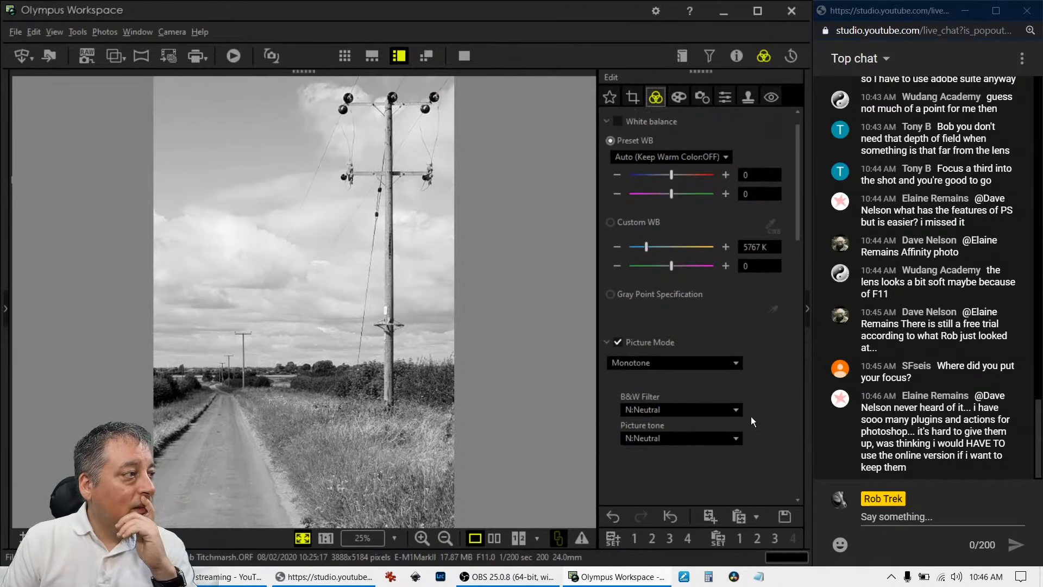
scroll(750, 412, "down", 7)
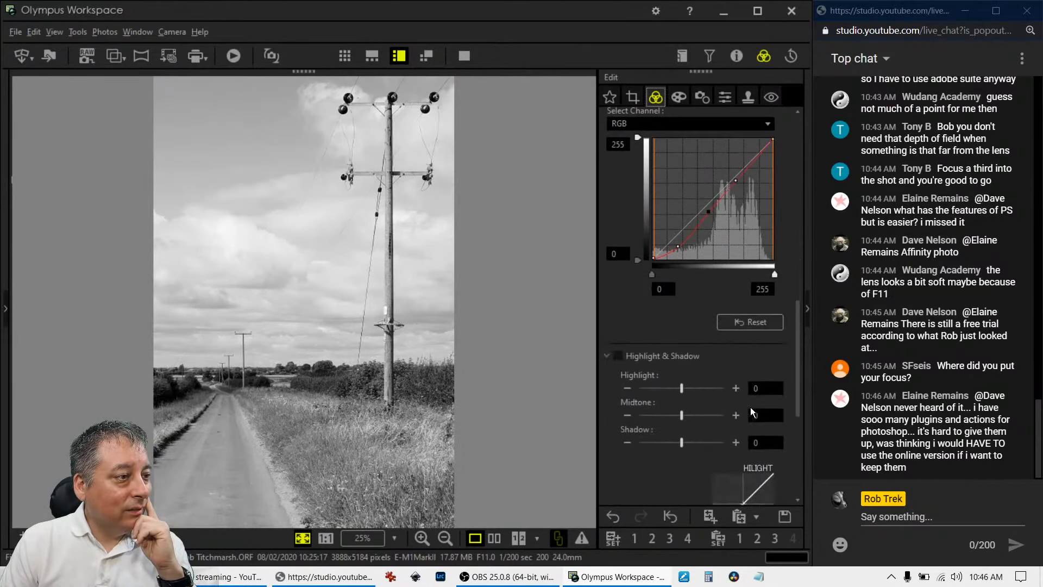
scroll(694, 417, "up", 5)
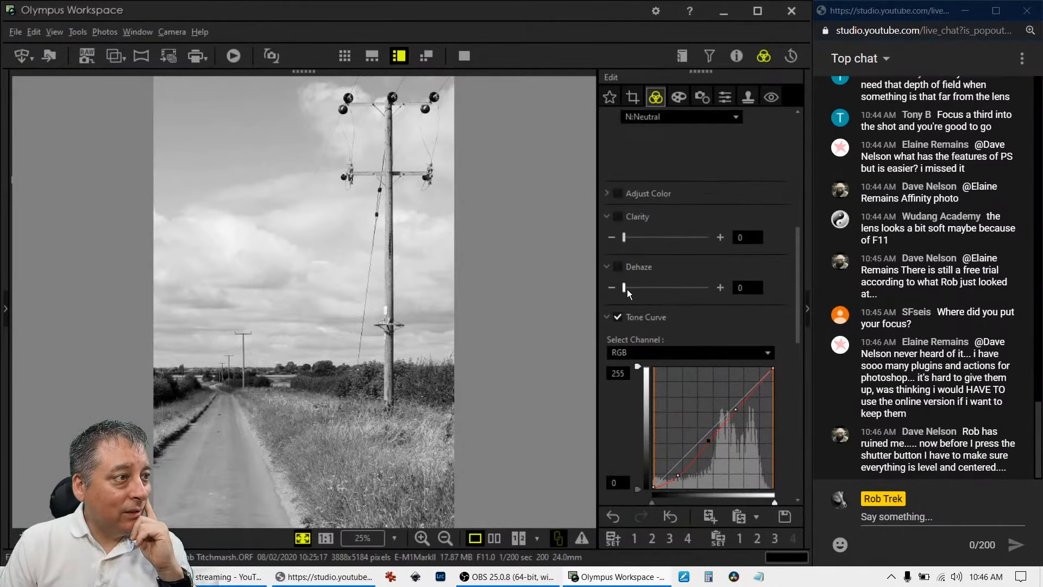
left_click_drag(625, 288, 709, 291)
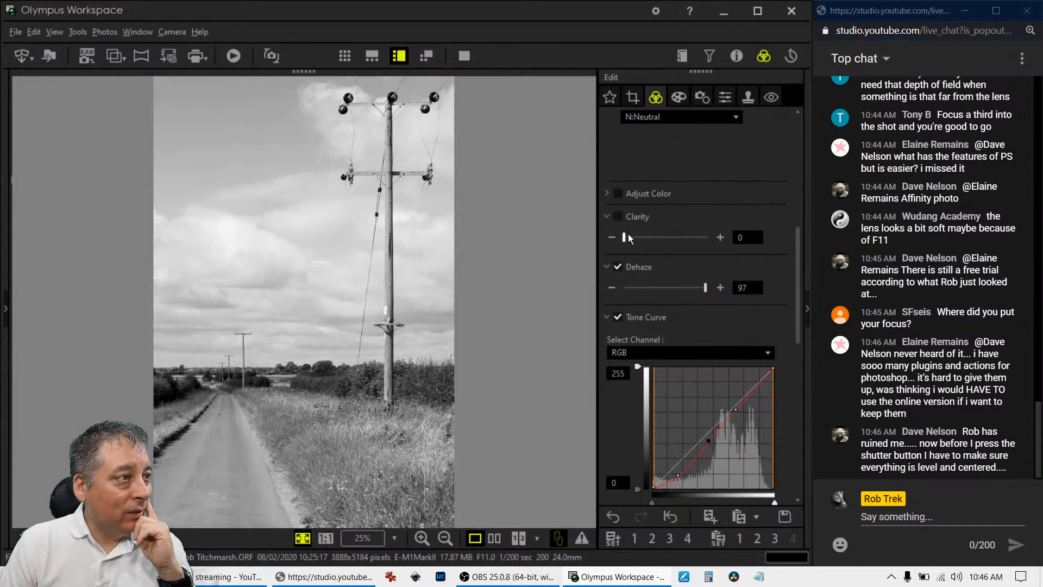
left_click_drag(628, 236, 655, 237)
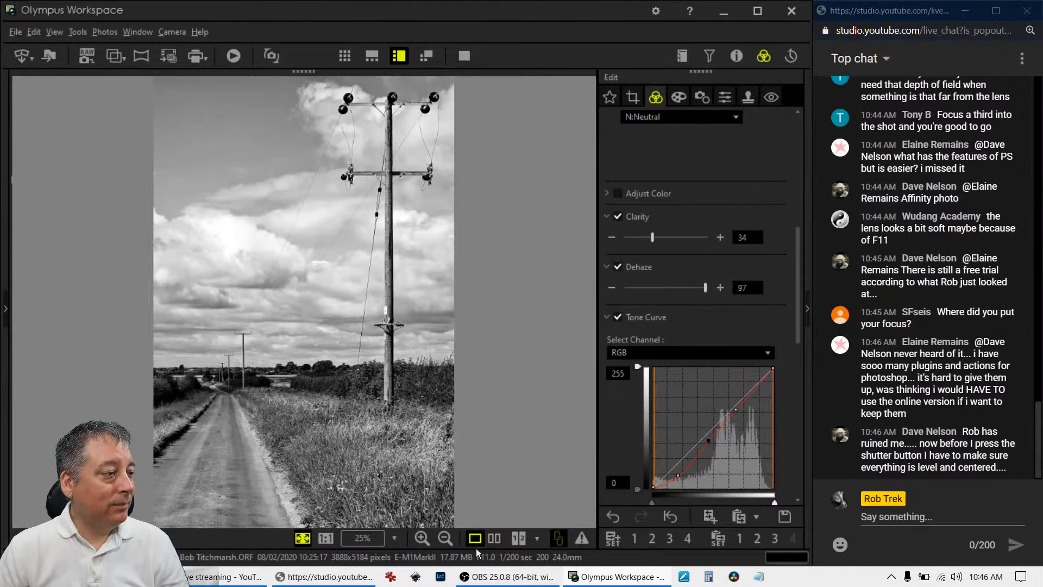
Compare the original road photo side by side with the black-and-white edit in full screen.
left_click(489, 541)
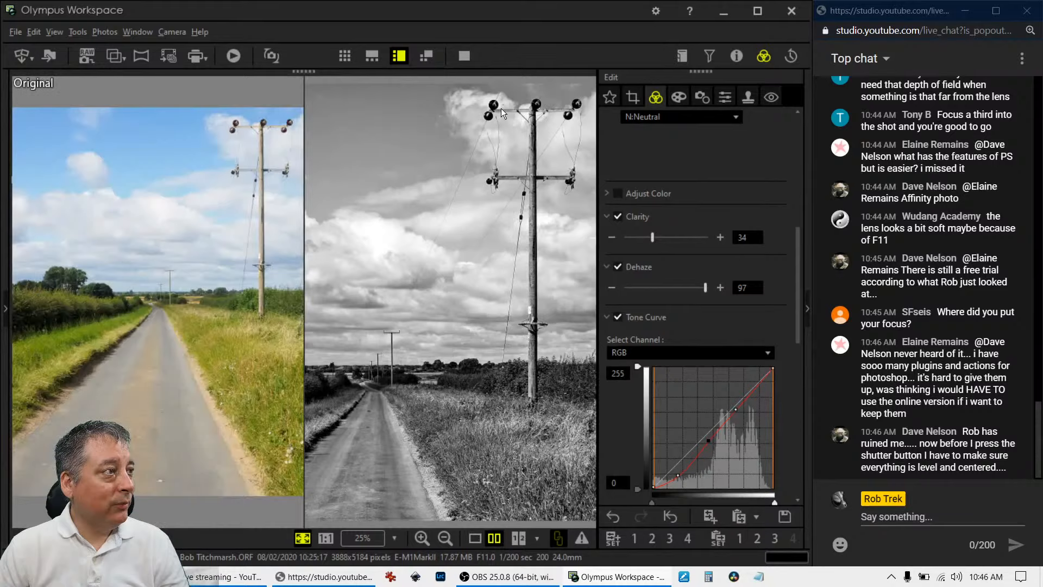
left_click(465, 57)
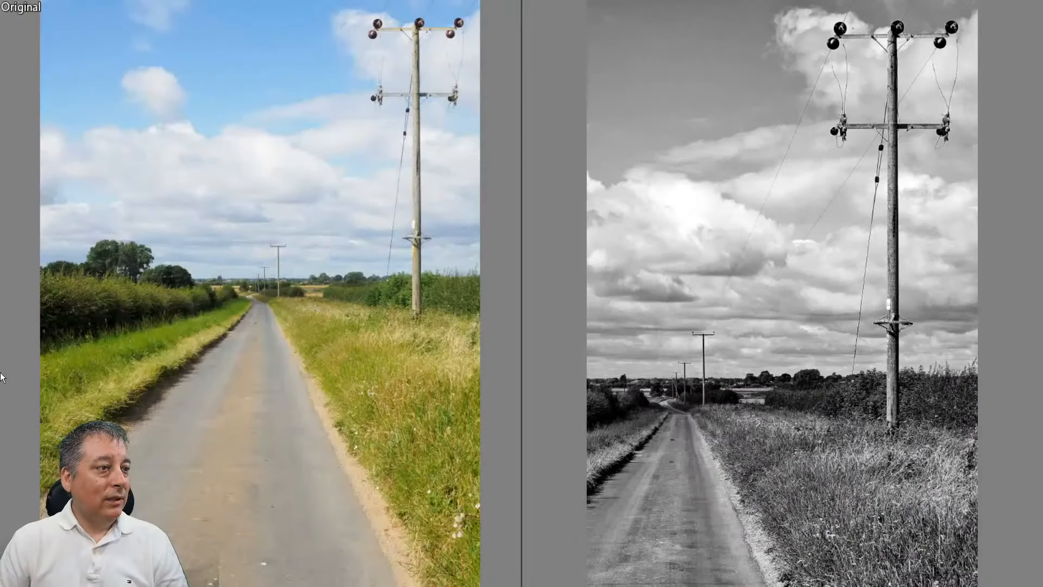
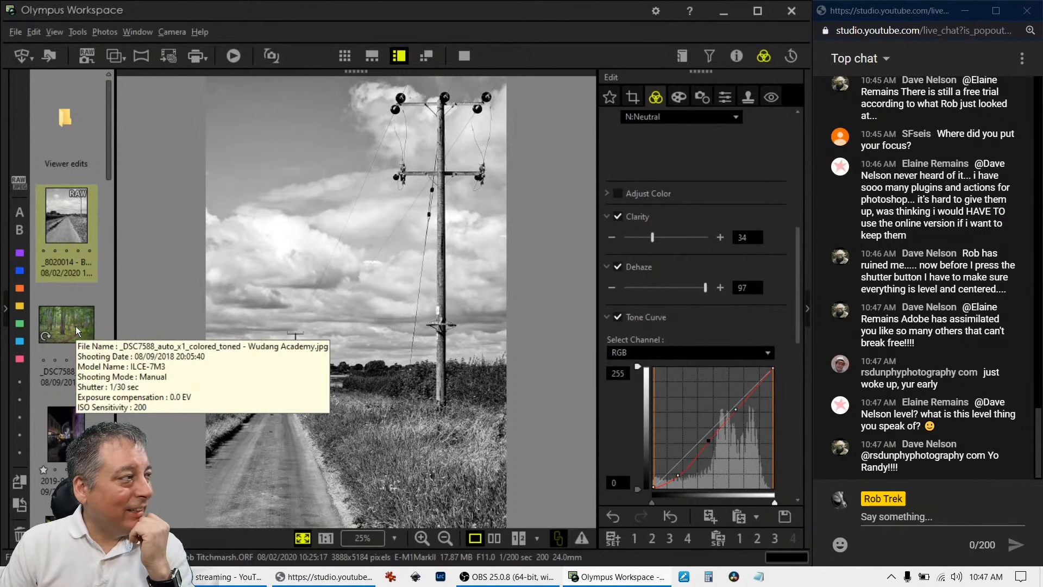
Open the forest path photo, check its shooting properties, and hide them again.
left_click(76, 326)
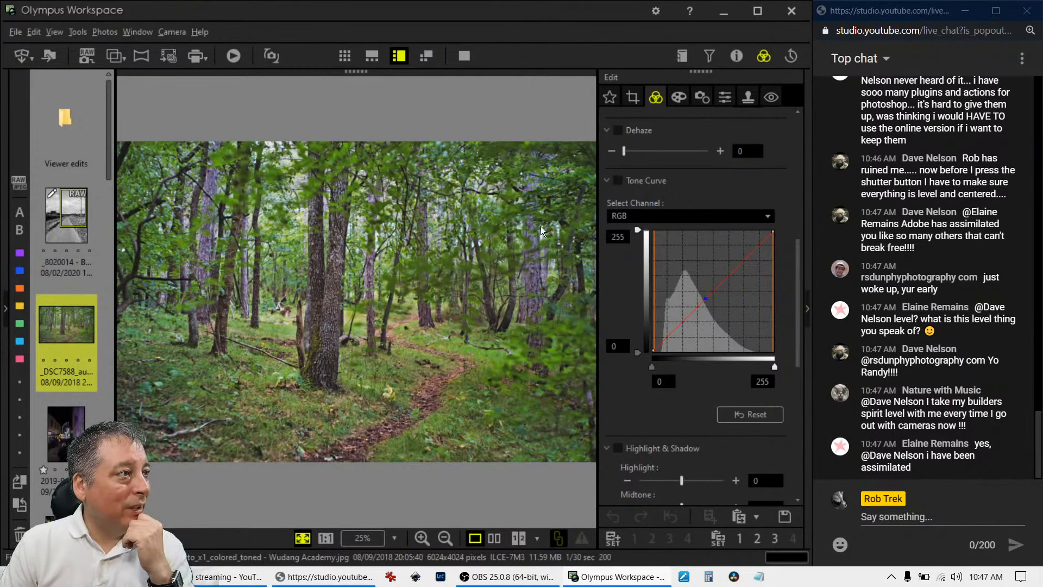
left_click(742, 63)
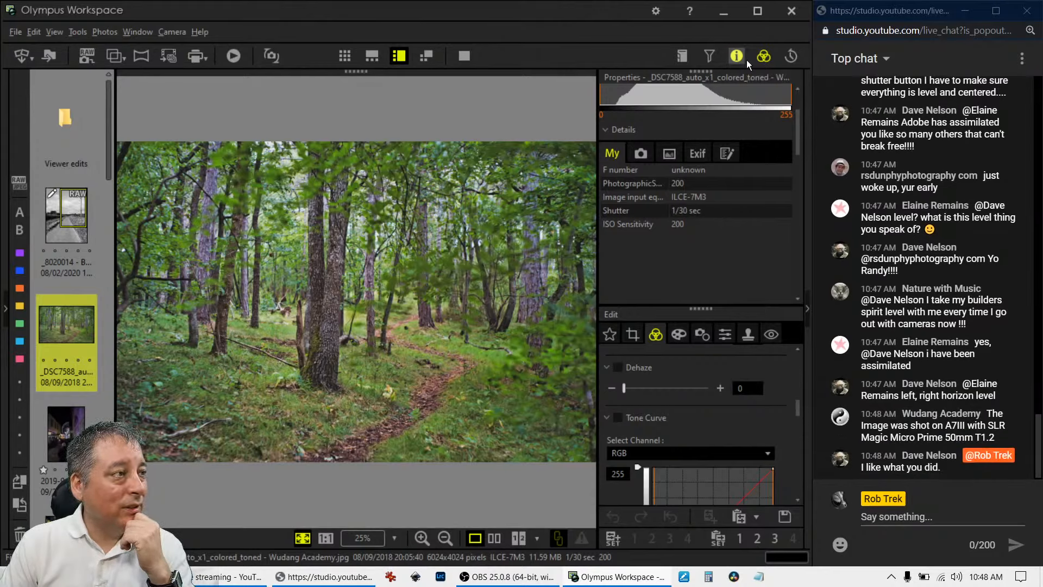
left_click(746, 60)
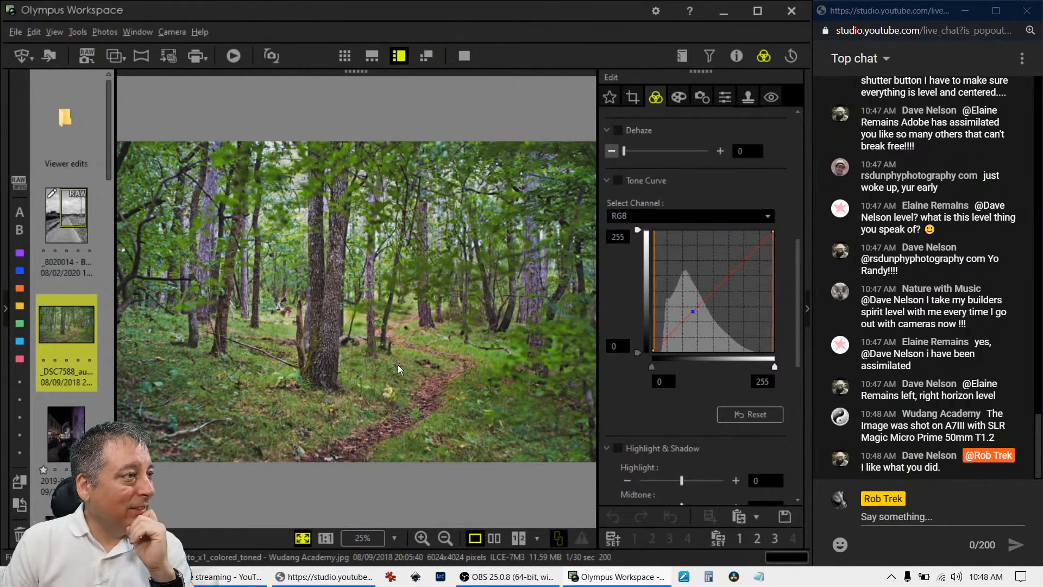
View the forest photo in full screen, then crop it to a "2.0:3.0" portrait frame around the large trunks and winding path.
left_click(463, 57)
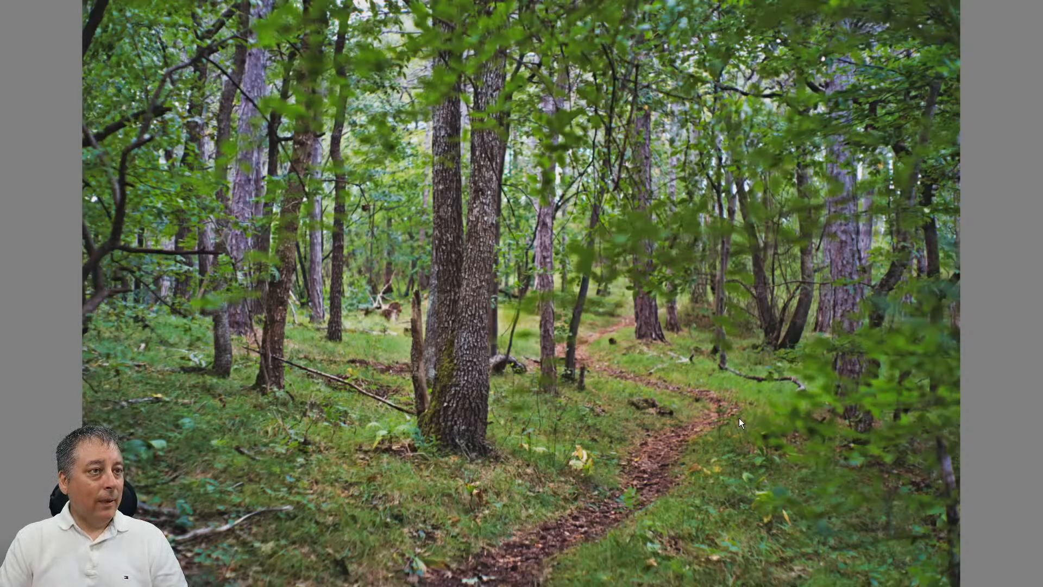
key("Escape")
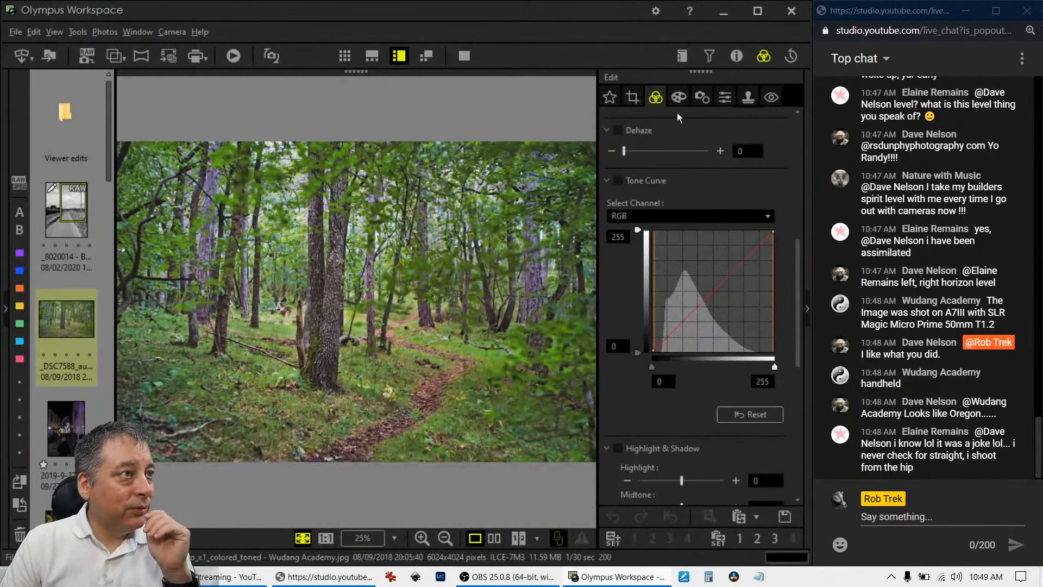
left_click(628, 104)
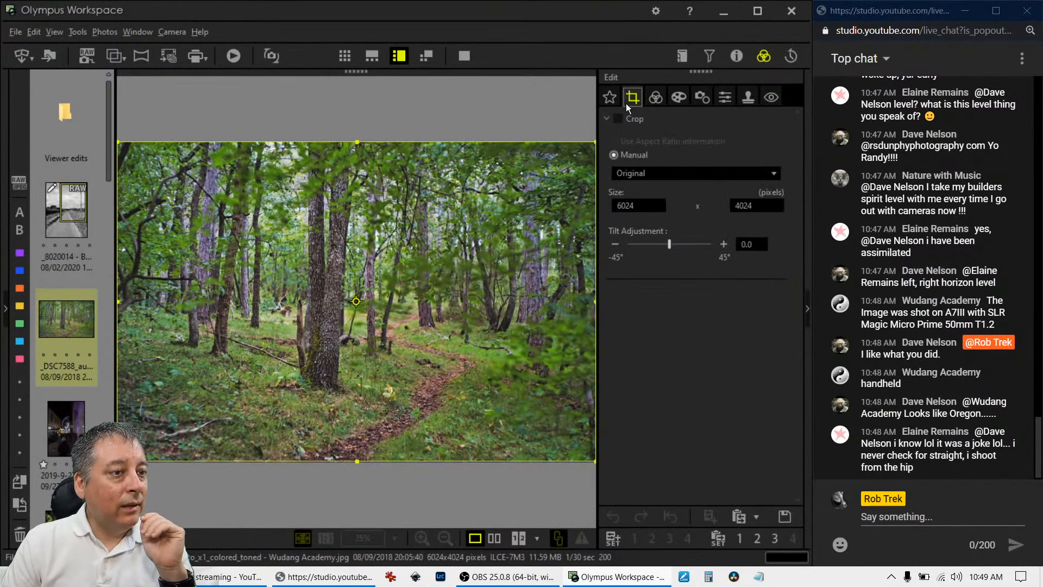
left_click(682, 174)
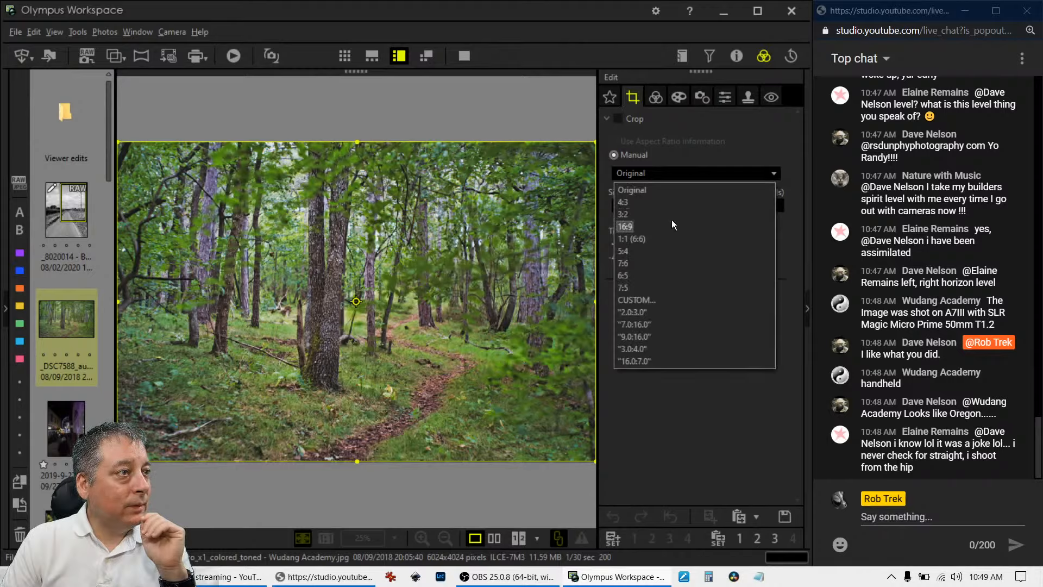
left_click(668, 316)
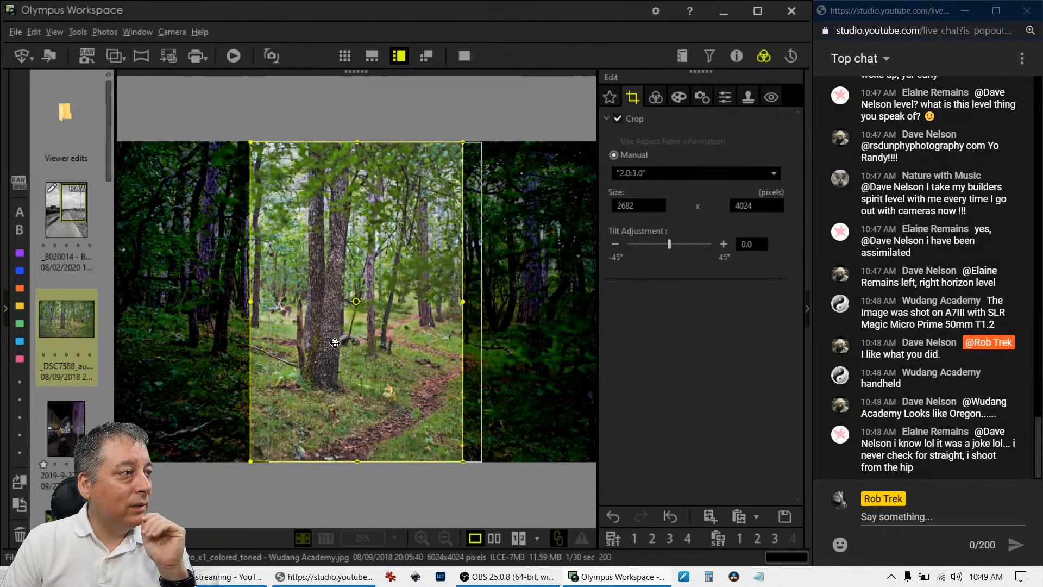
left_click_drag(334, 343, 370, 331)
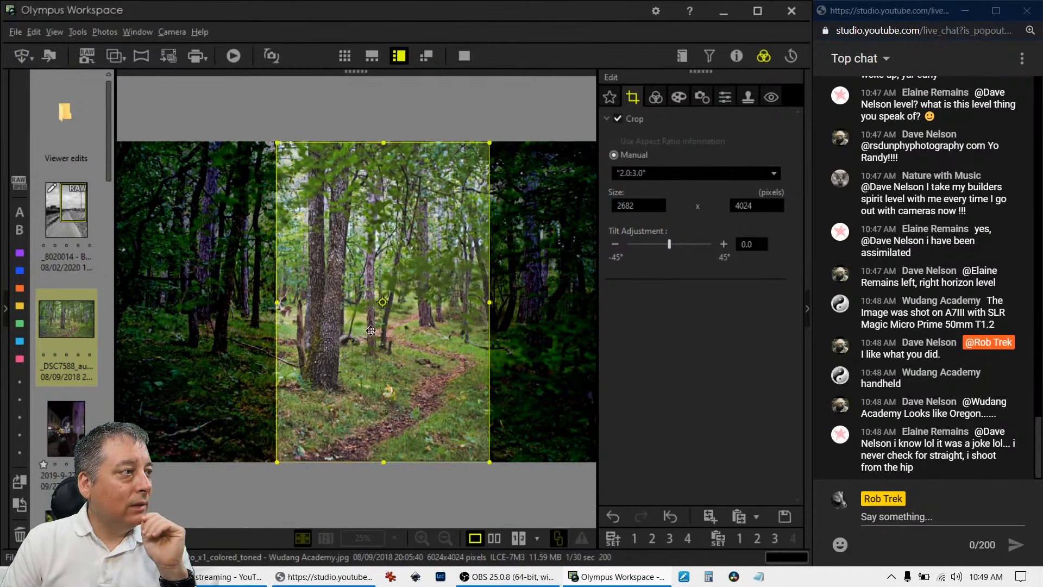
Try the Pop Art filter on the cropped forest photo and return it to No Filter.
left_click(650, 107)
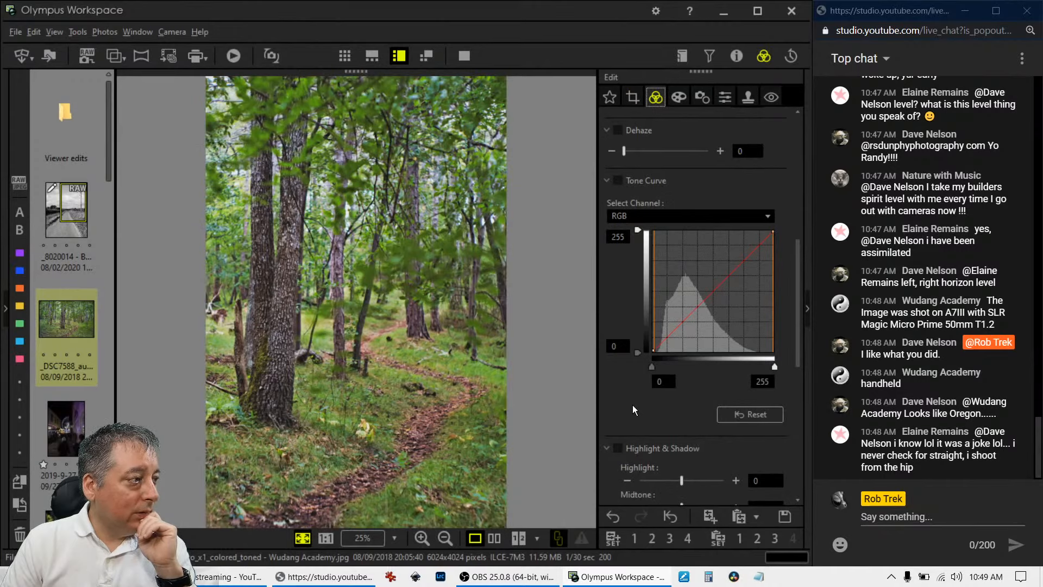
left_click(678, 99)
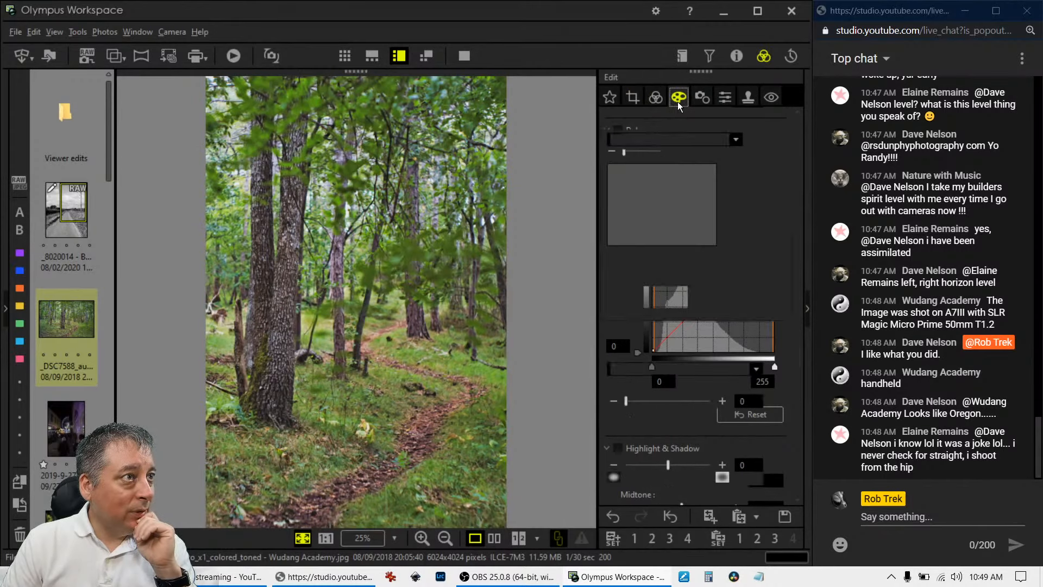
left_click(676, 137)
left_click(669, 165)
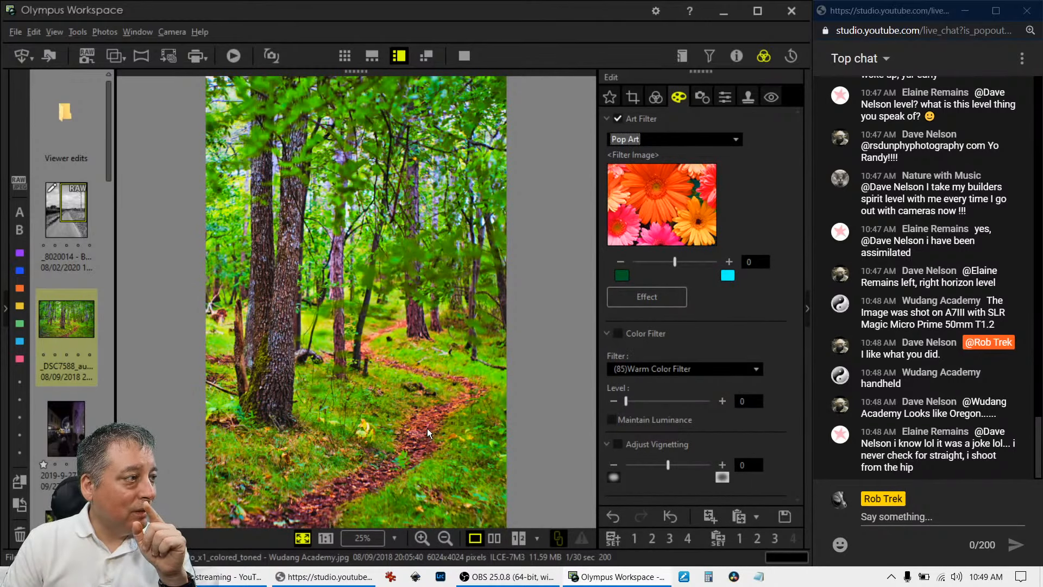
left_click(627, 141)
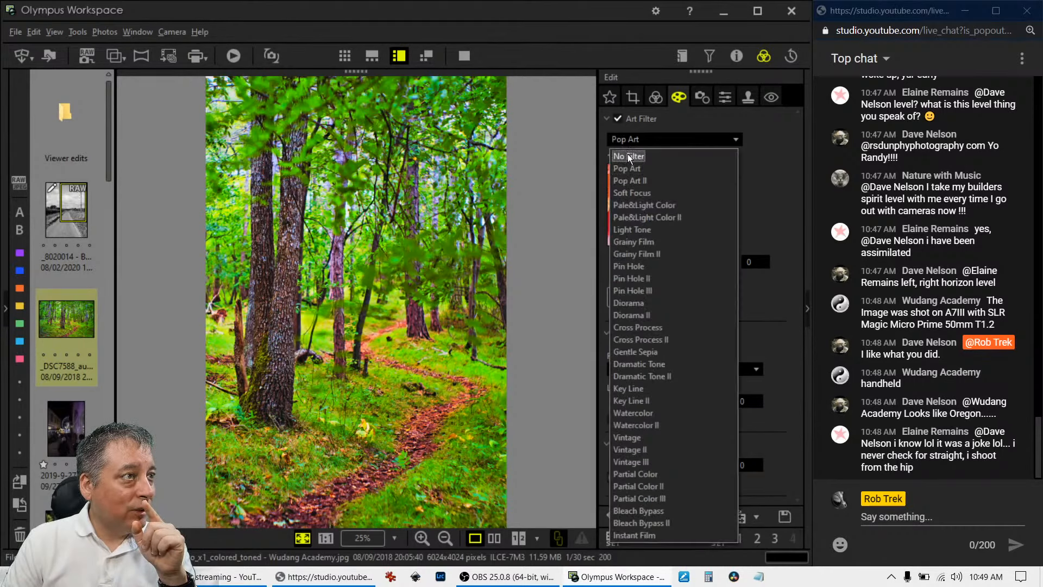
left_click(627, 156)
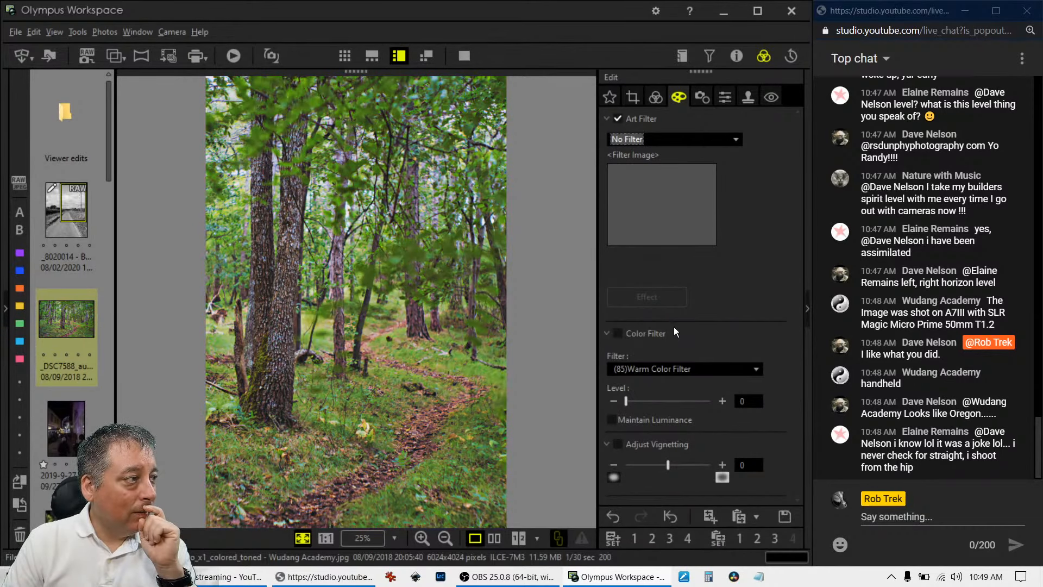
Apply the Soft Focus art filter to the forest photo and recheck the crop framing.
left_click(696, 142)
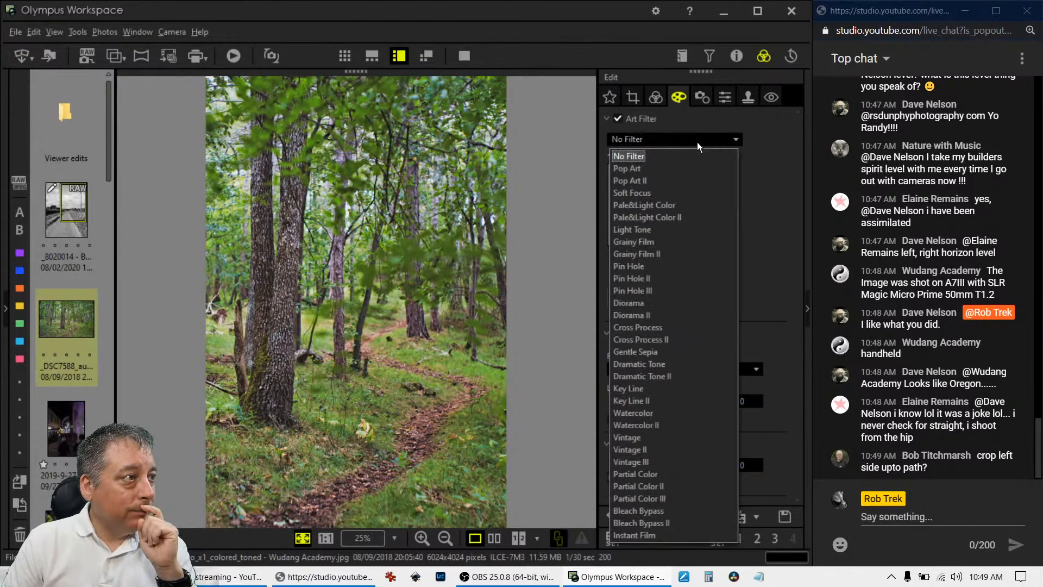
left_click(678, 191)
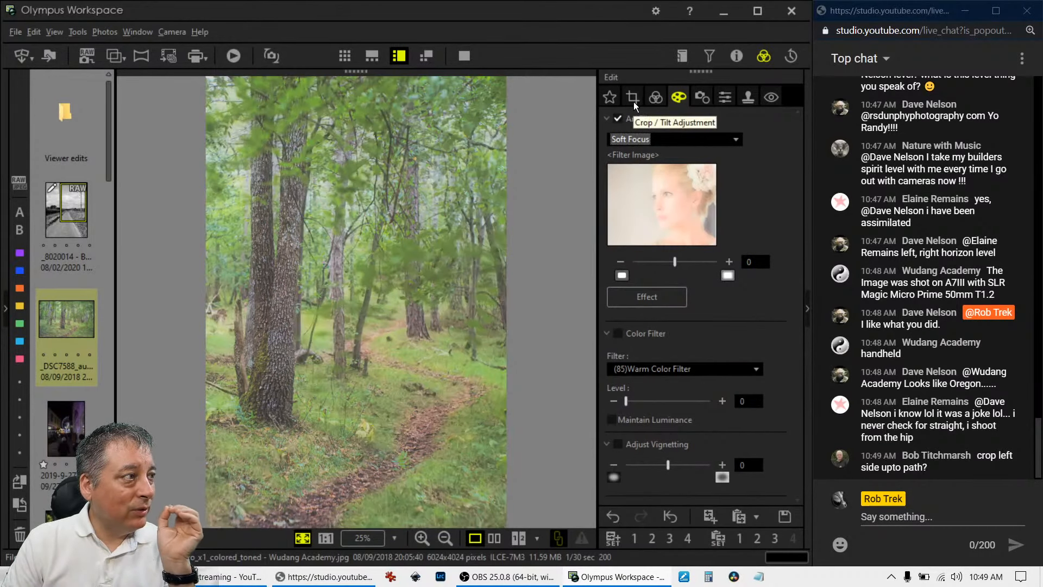
left_click(633, 98)
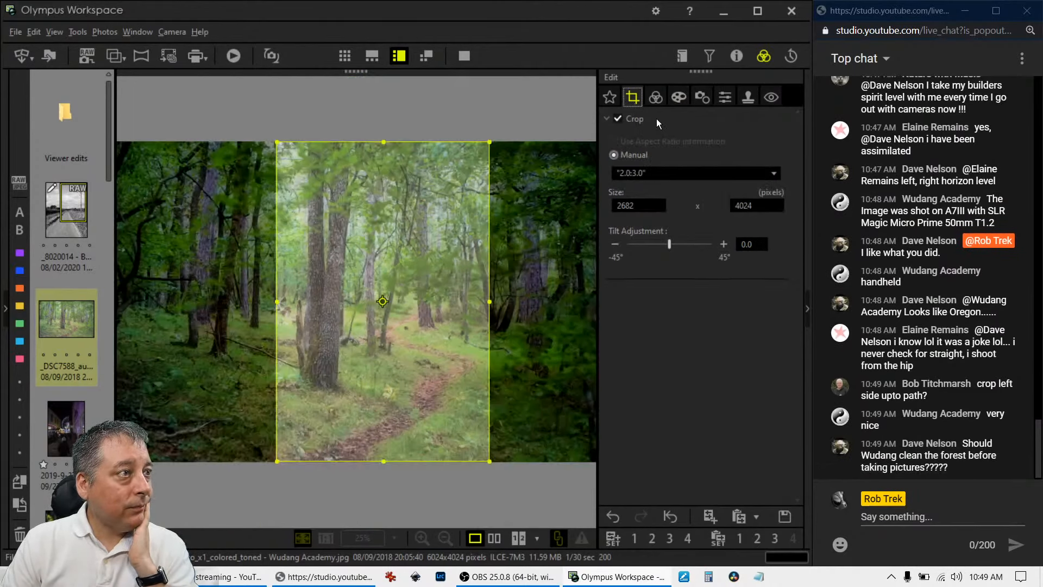
Deepen the shadows by pulling the lower part of the RGB tone curve well down, with an anchor point near its highlight end.
left_click(655, 97)
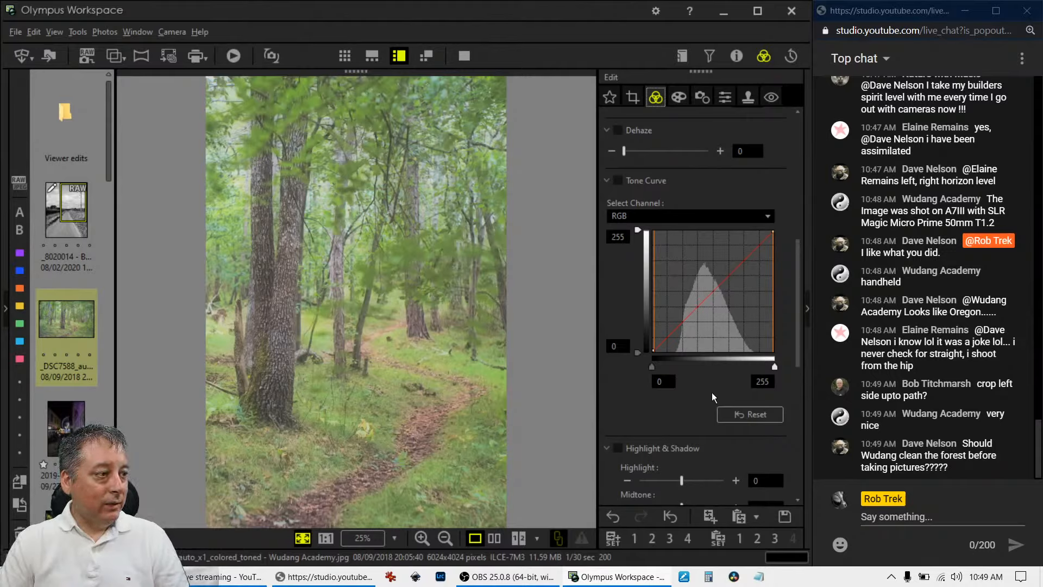
left_click(667, 337)
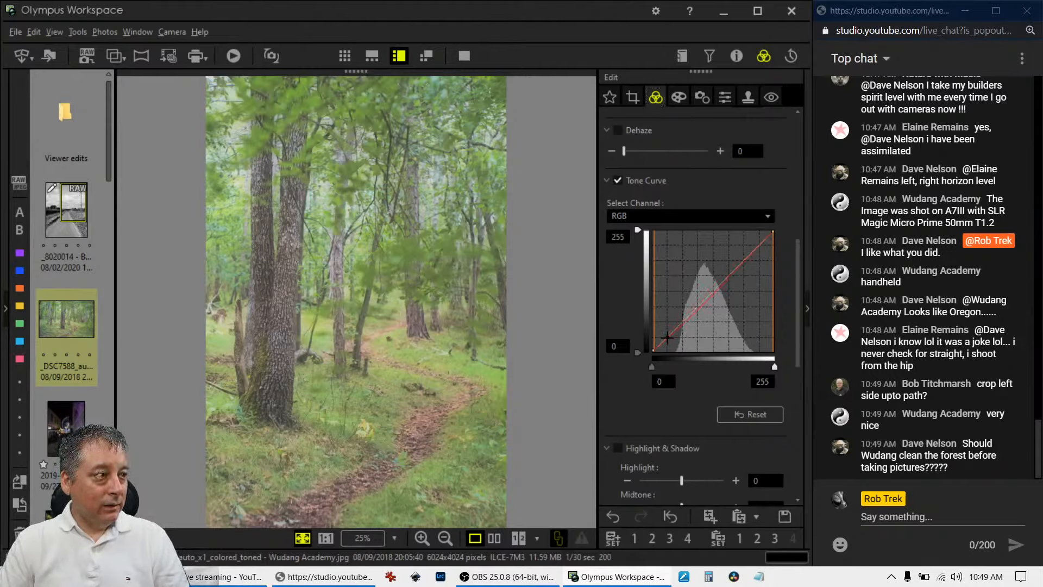
left_click_drag(667, 337, 668, 346)
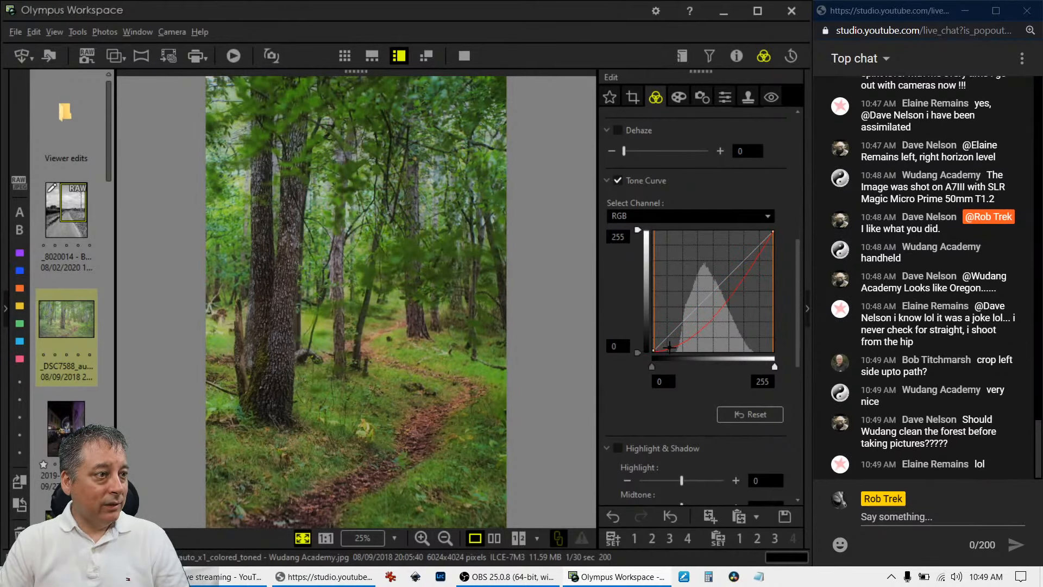
left_click_drag(670, 346, 672, 348)
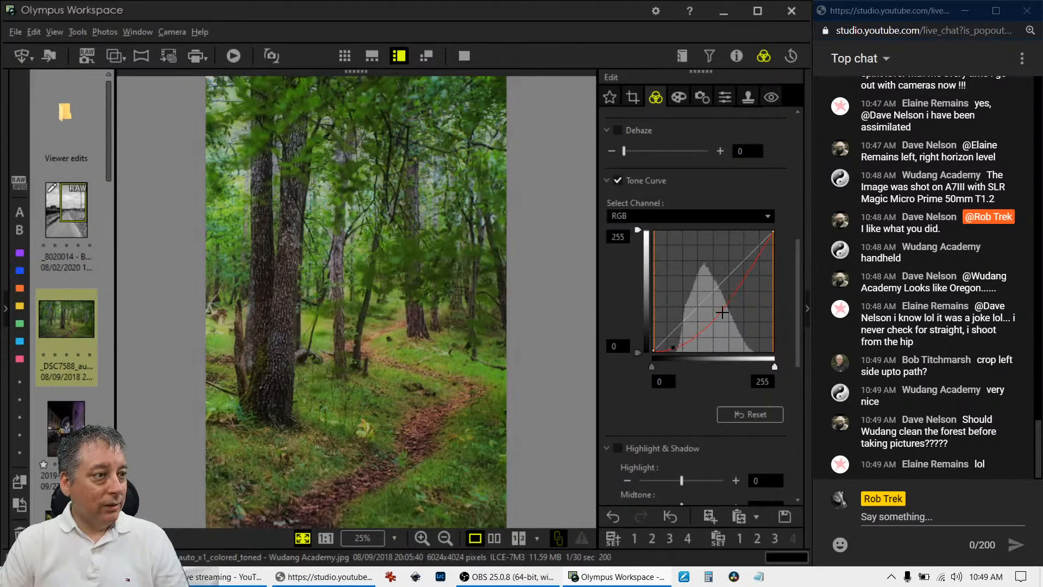
left_click_drag(727, 303, 730, 293)
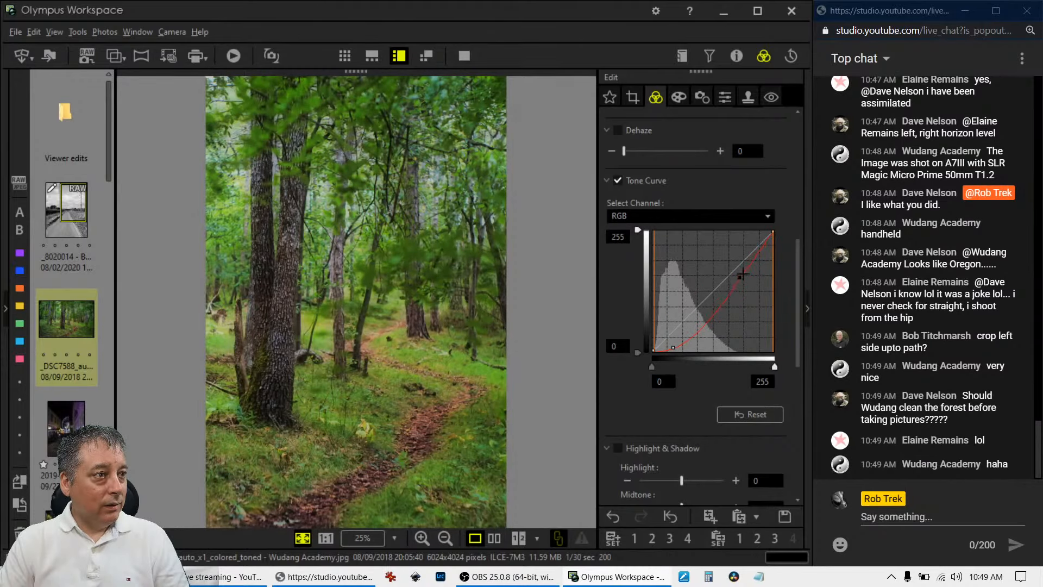
left_click_drag(769, 235, 765, 243)
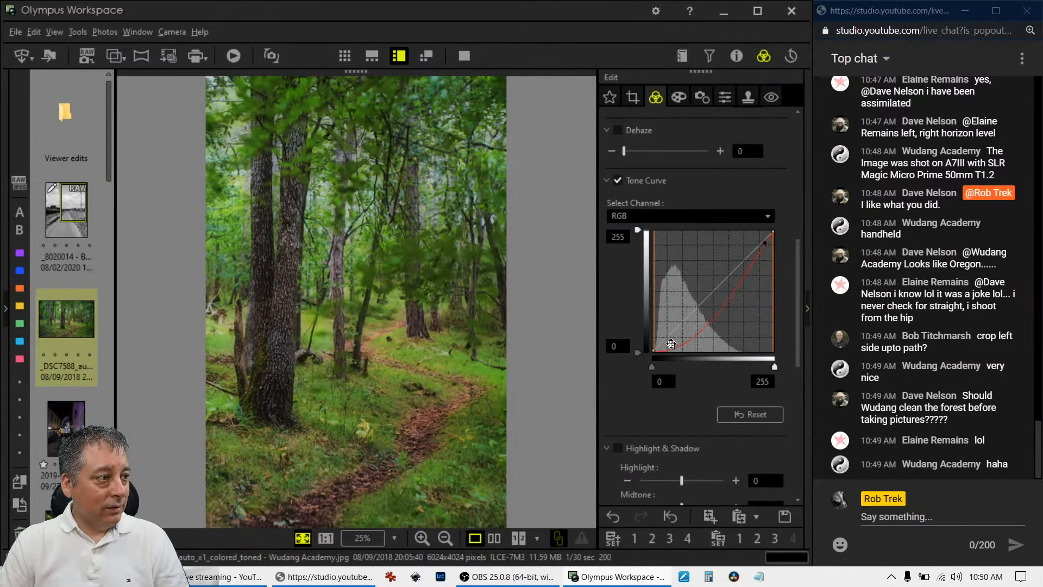
left_click_drag(672, 346, 695, 345)
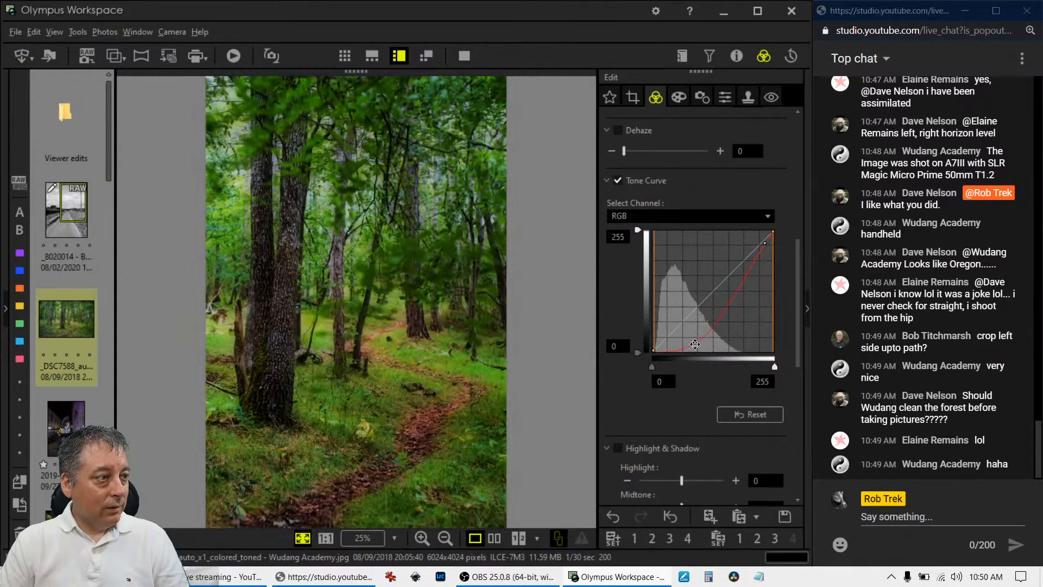
left_click_drag(692, 343, 697, 343)
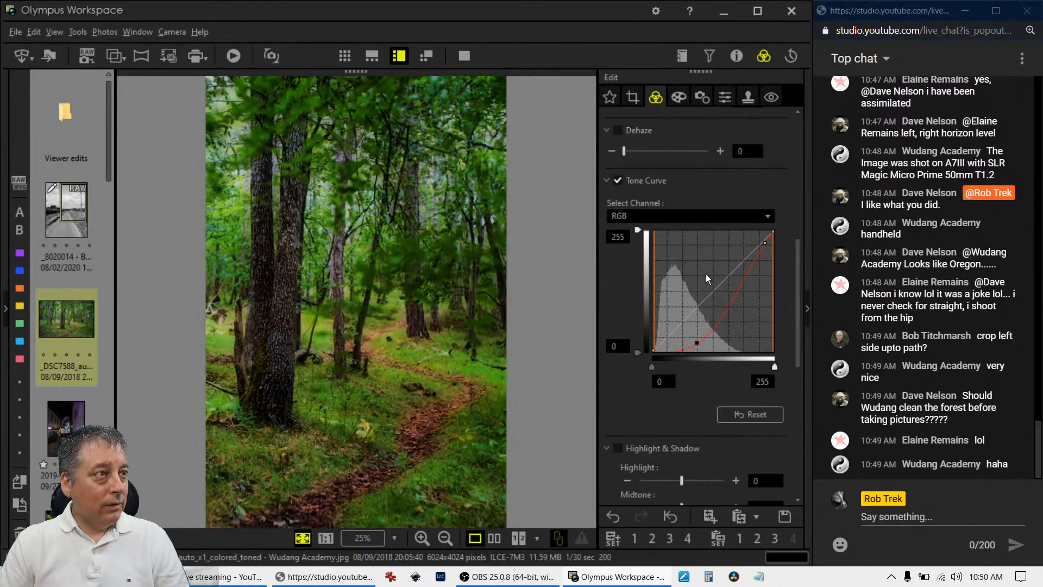
Try a Soft Focus strength of 2, then settle the filter strength at 1.
left_click(678, 98)
left_click(728, 262)
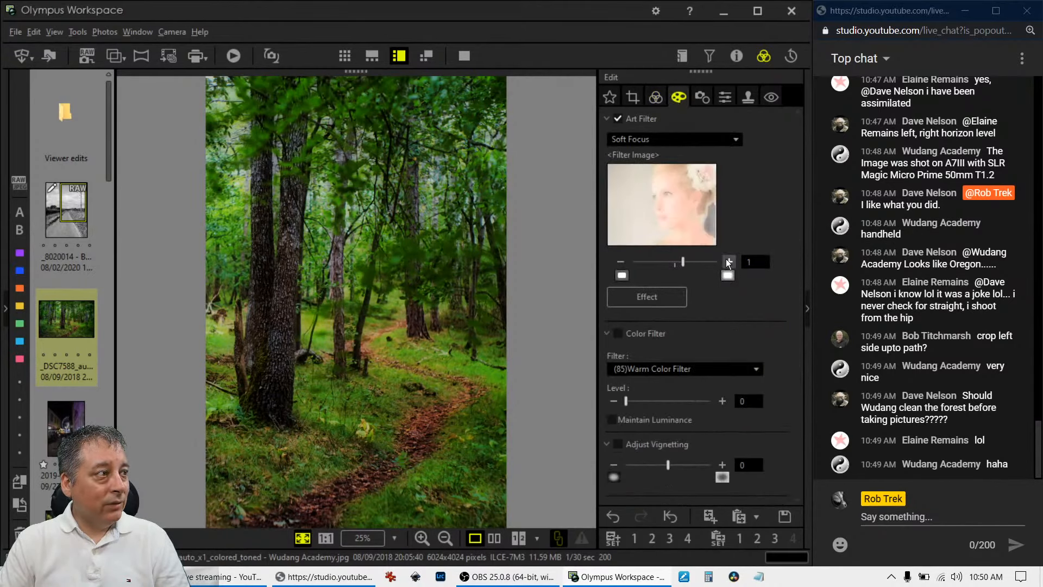
left_click(728, 262)
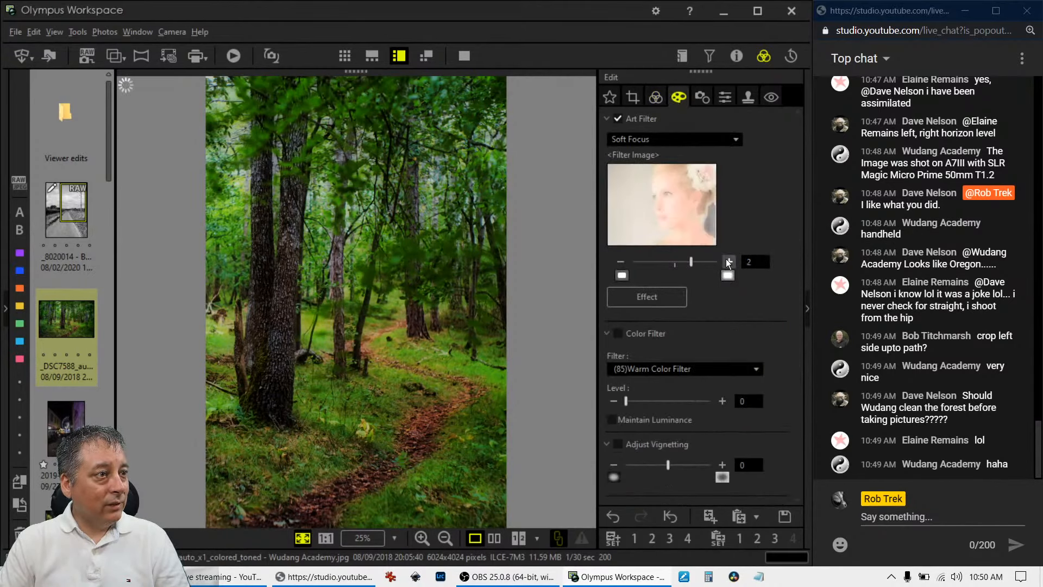
left_click(656, 100)
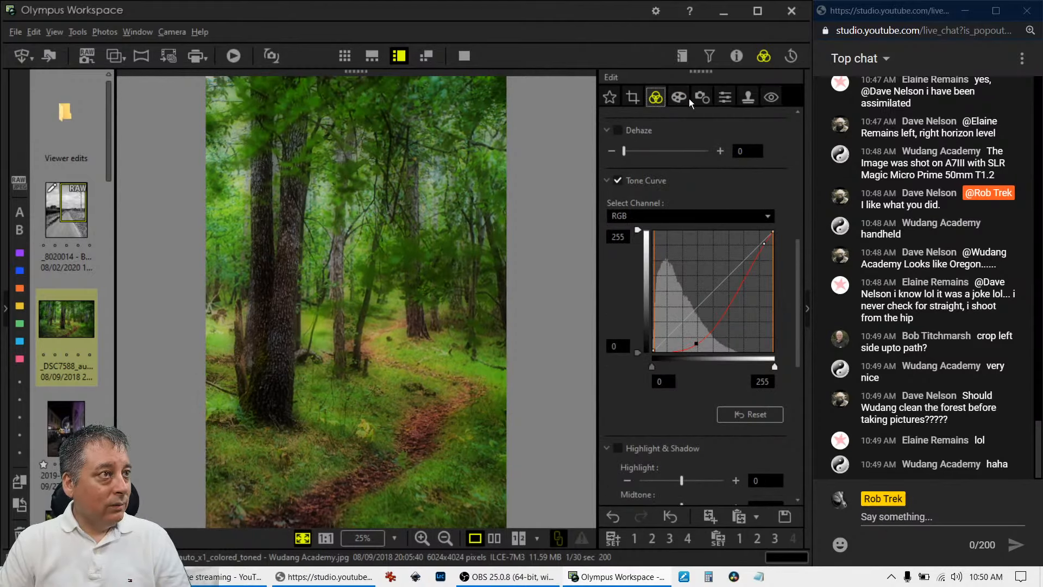
left_click(677, 99)
left_click(622, 262)
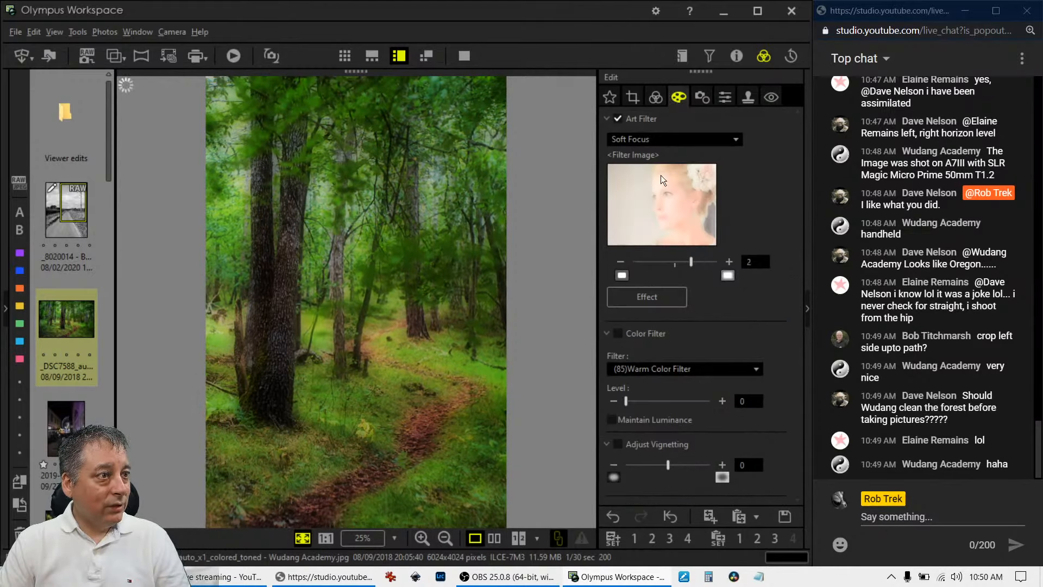
left_click(624, 262)
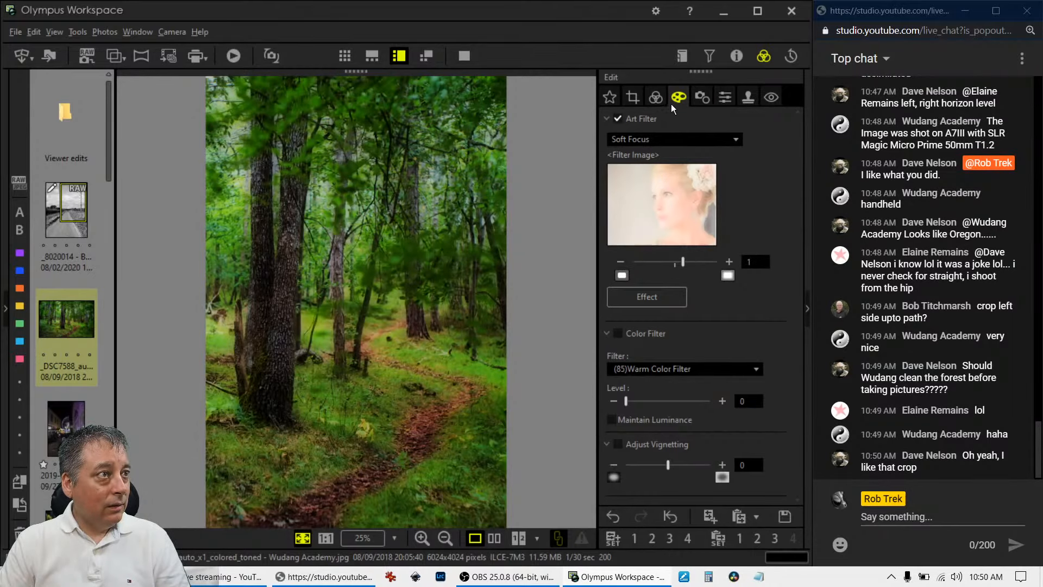
Lighten the dark tones slightly by shifting the tone curve's lower point toward the shadow end.
left_click(656, 98)
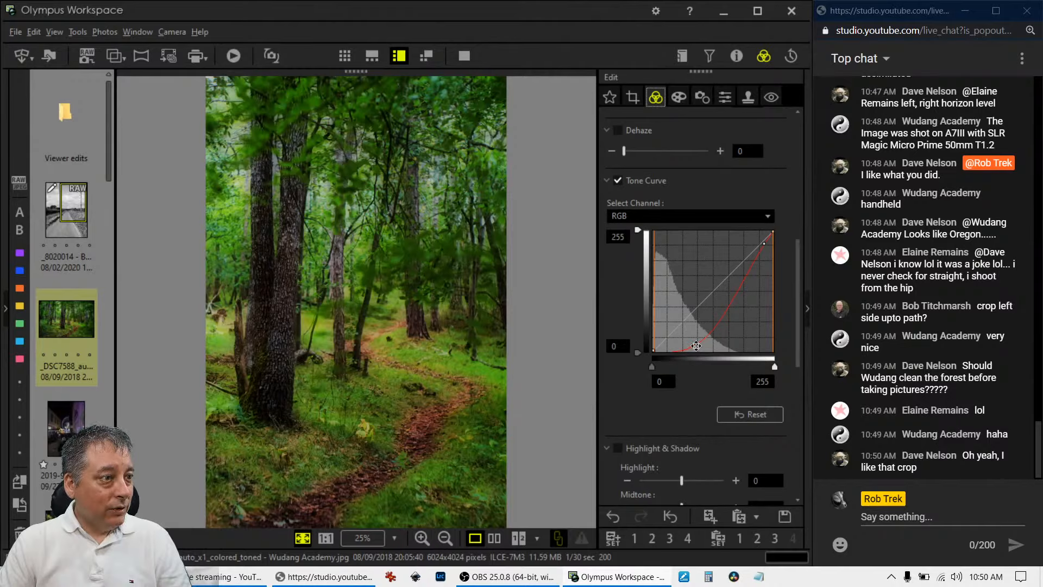
left_click_drag(696, 343, 685, 343)
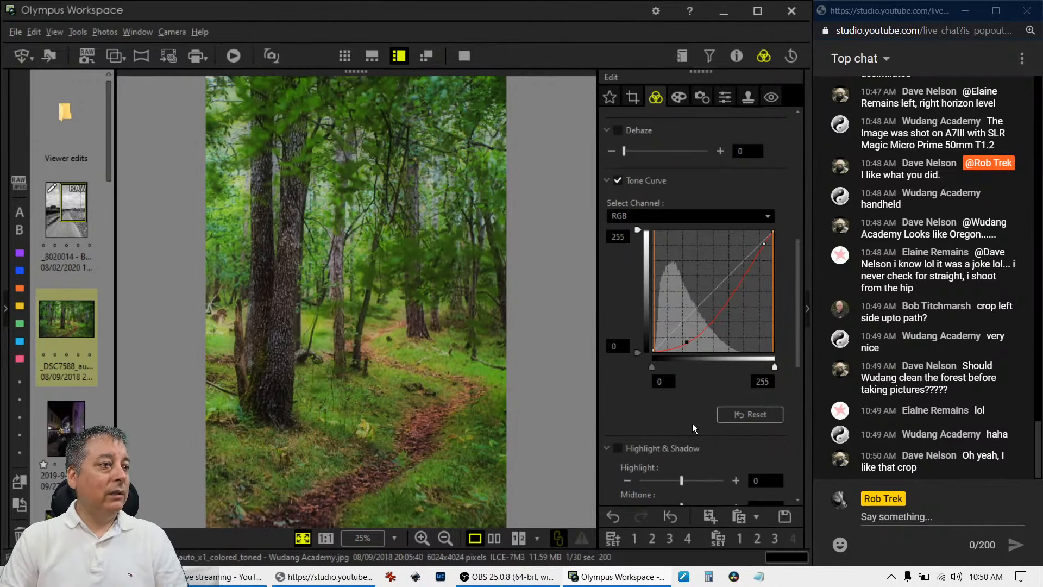
Warm the forest photo by setting the custom white balance's blue-amber value to 0.5.
scroll(692, 426, "down", 3)
scroll(691, 399, "up", 8)
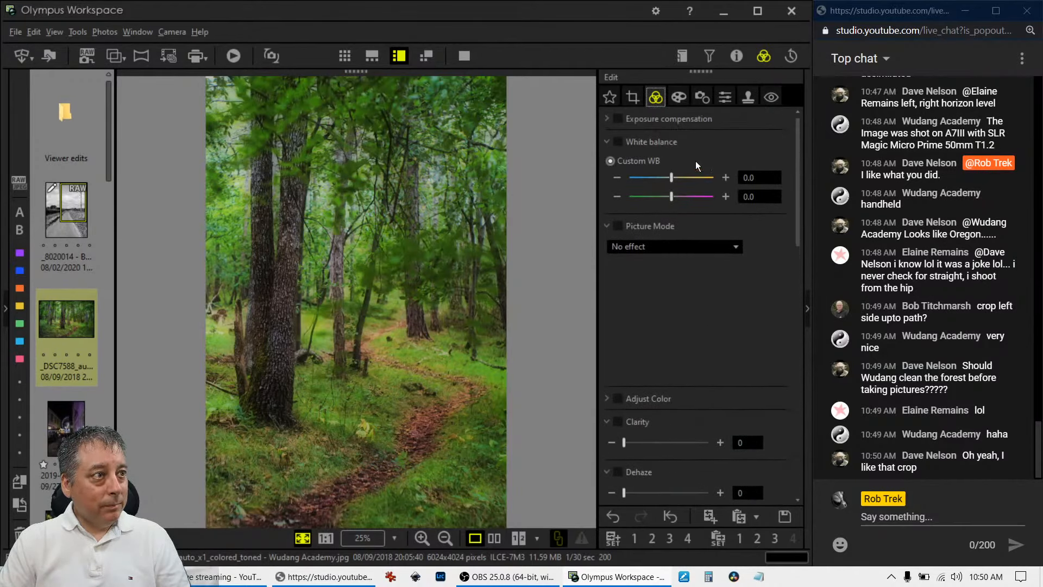
left_click(723, 177)
left_click(723, 177)
left_click(723, 178)
left_click(723, 177)
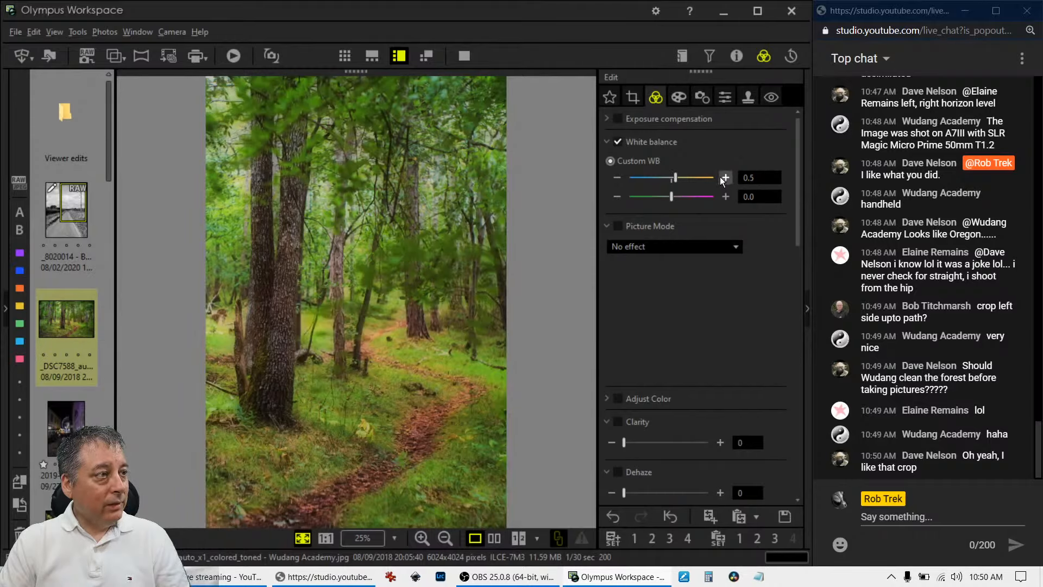
Darken the photo and add contrast by moving the tone curve's lower point from the shadows to below the midtones.
scroll(666, 311, "down", 10)
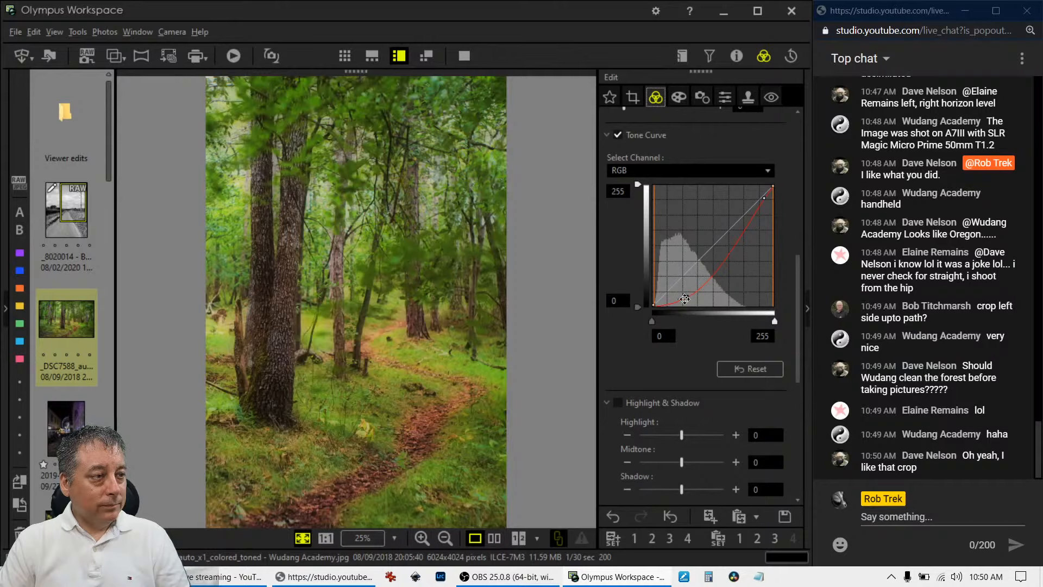
left_click_drag(687, 295, 676, 299)
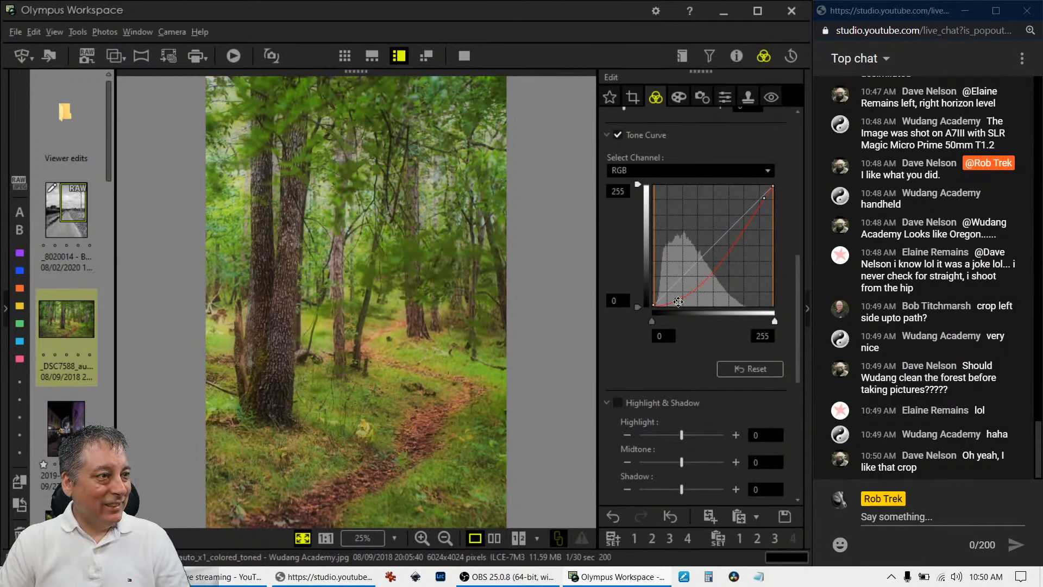
left_click_drag(677, 301, 718, 278)
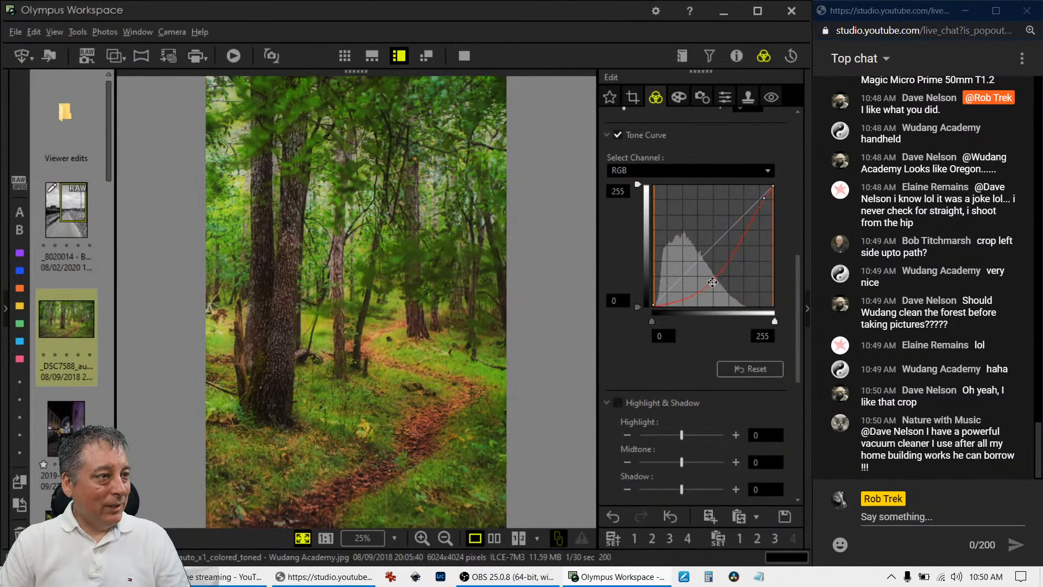
left_click_drag(712, 283, 715, 283)
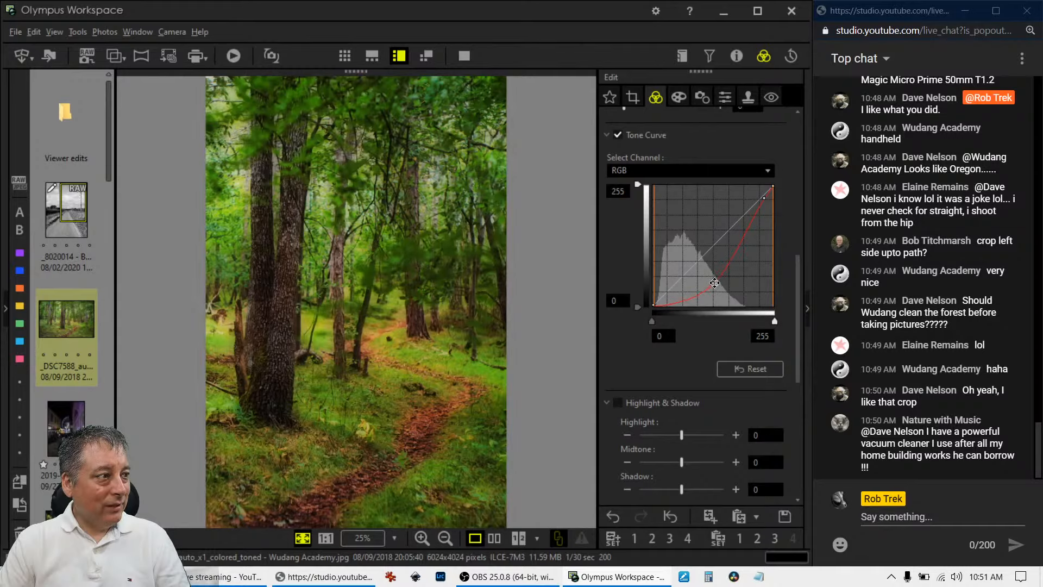
Set the forest photo's overall saturation to 2.
scroll(693, 358, "down", 3)
scroll(691, 377, "down", 3)
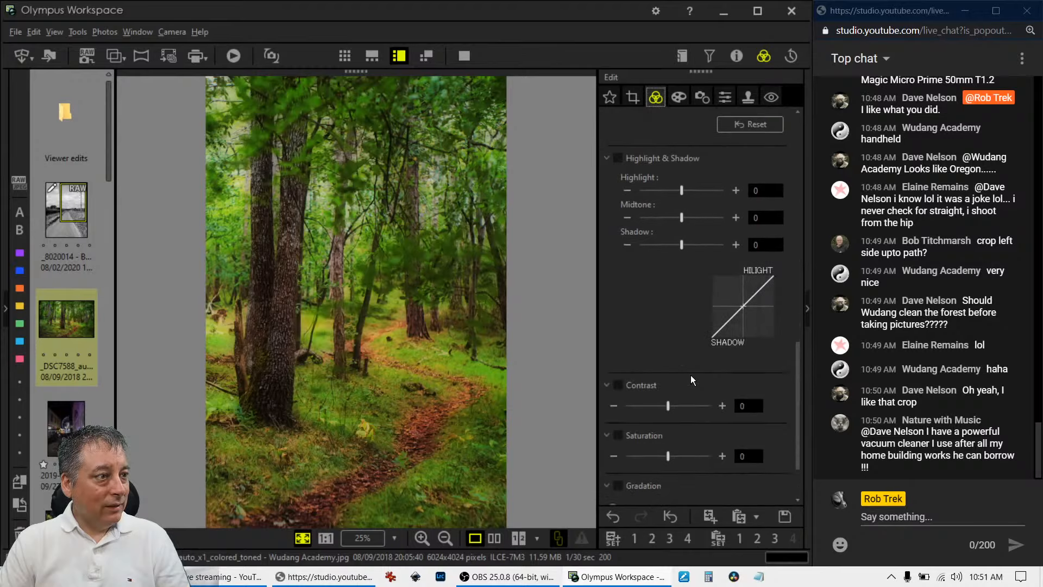
left_click(674, 396)
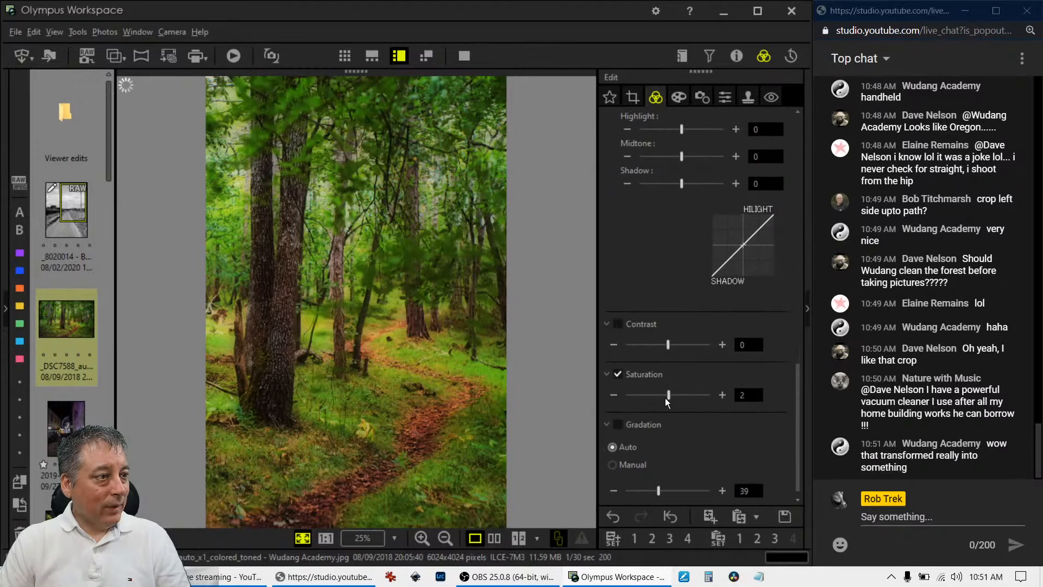
In the colour adjustment's saturation settings, set colour 9 to -1, 10 to -3, 11 to -1 and 2 to 2.
scroll(664, 288, "up", 10)
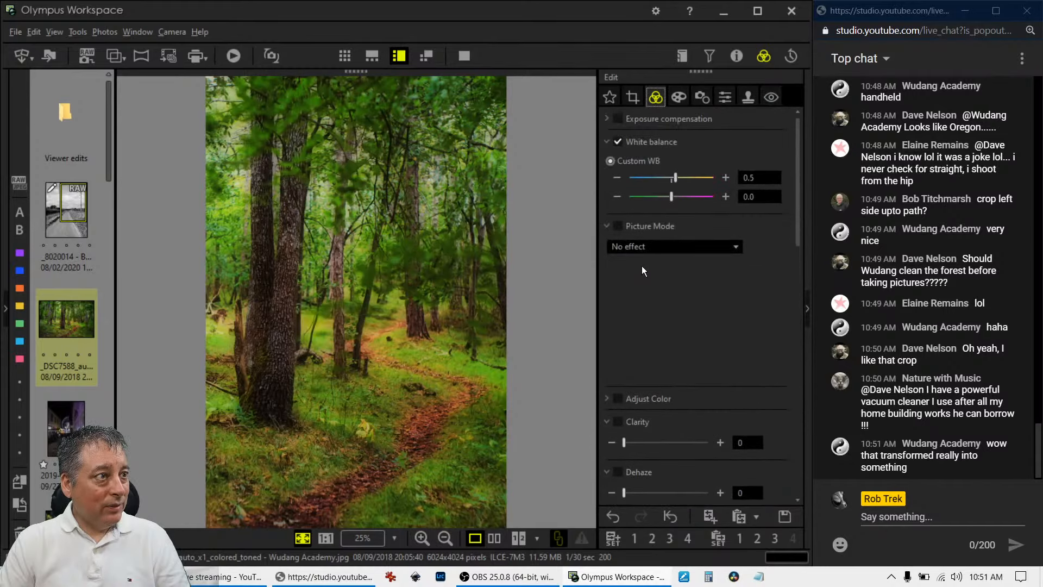
left_click(607, 398)
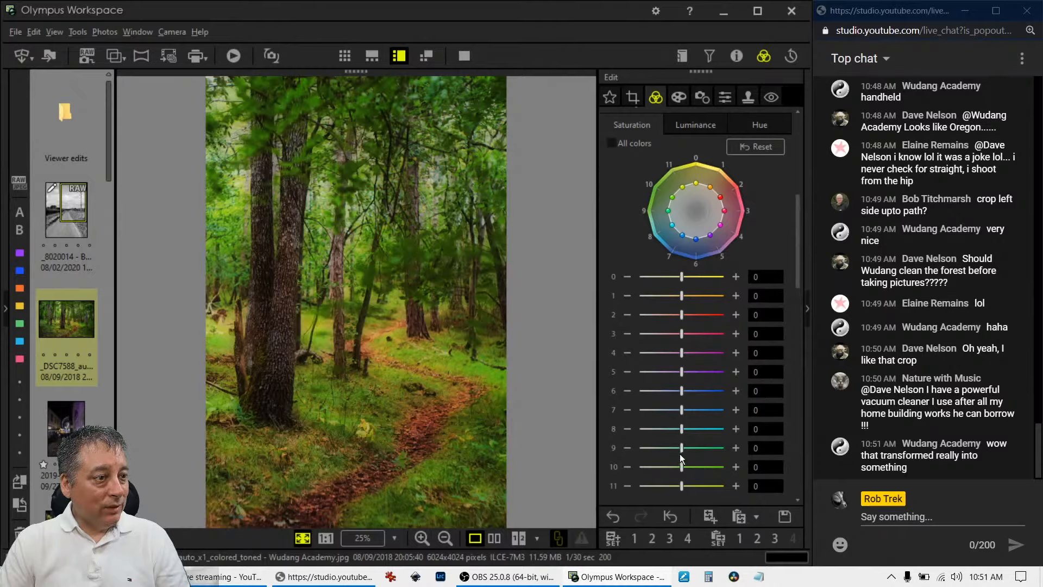
left_click_drag(681, 467, 673, 468)
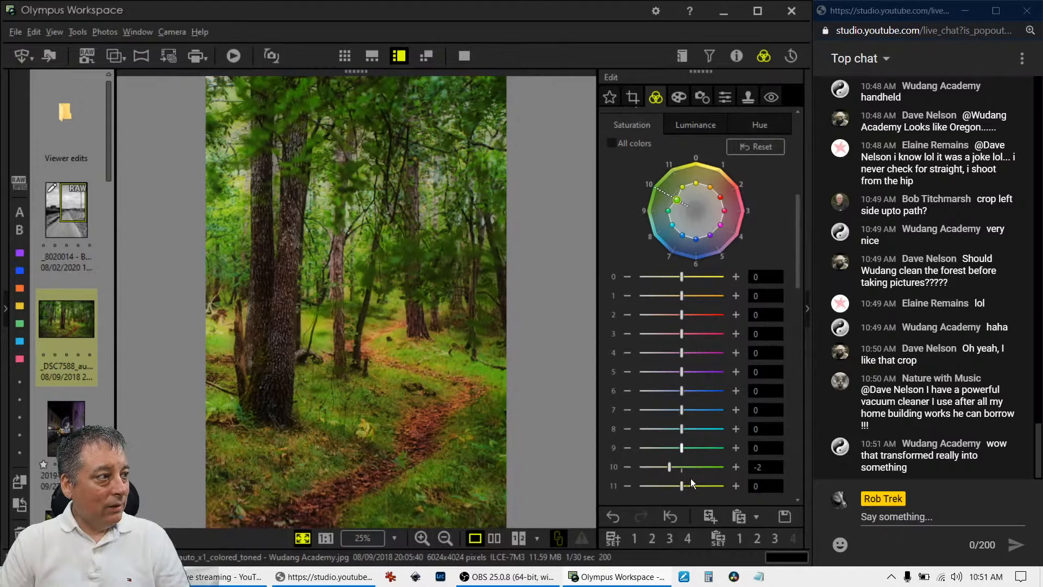
left_click_drag(669, 468, 677, 448)
left_click_drag(683, 487, 676, 488)
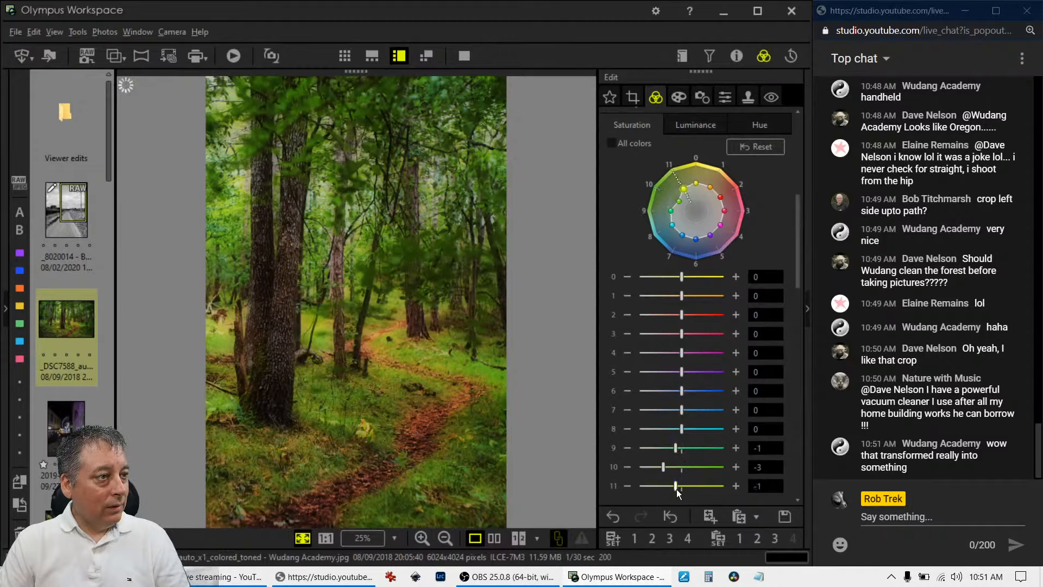
left_click_drag(682, 317, 693, 318)
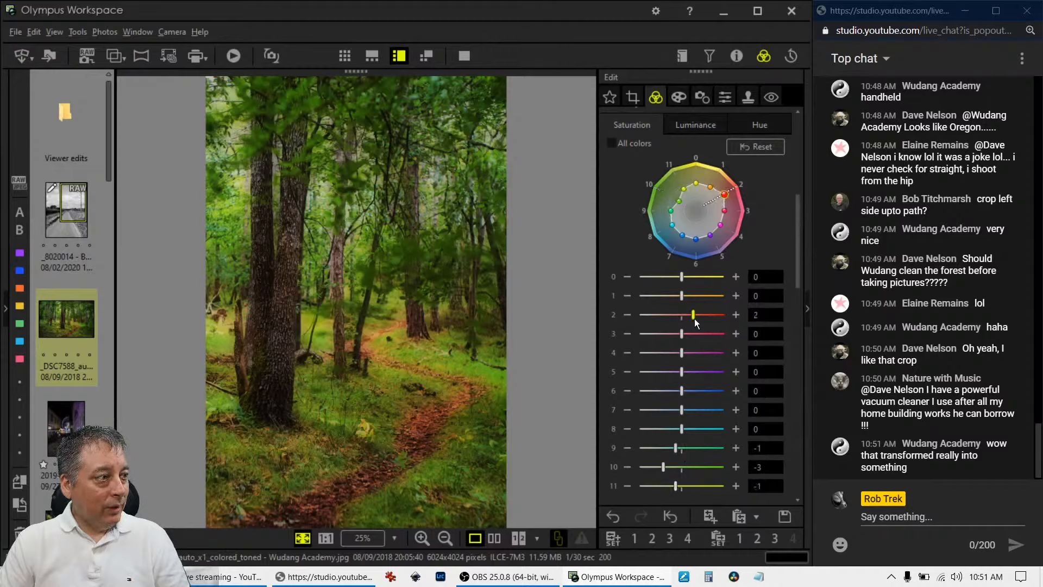
Shift the hues of the path's warm colours by setting colour 1 to 3, colour 2 to 1 and colour 3 to -1.
left_click(698, 125)
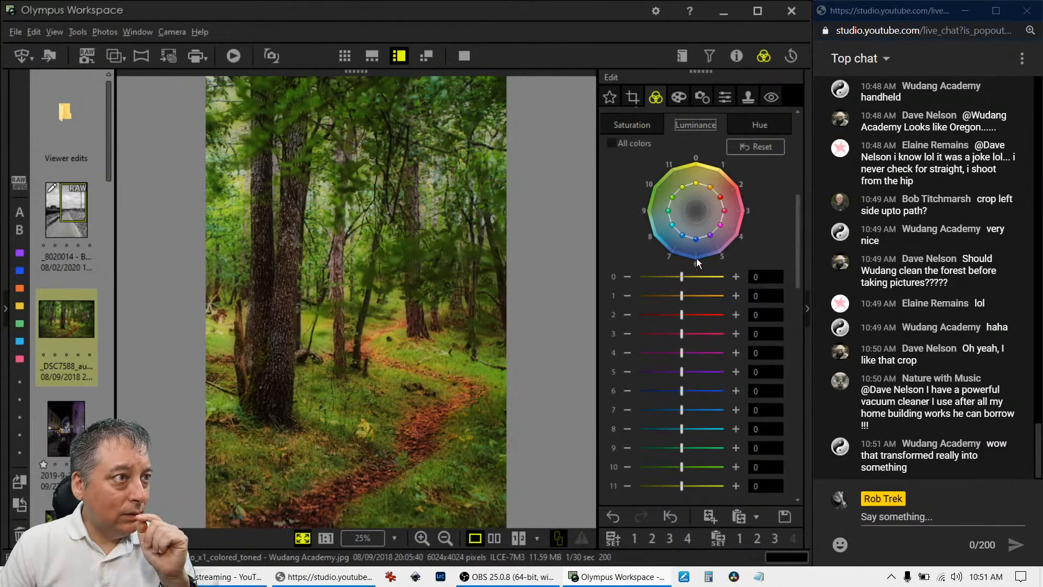
left_click(749, 126)
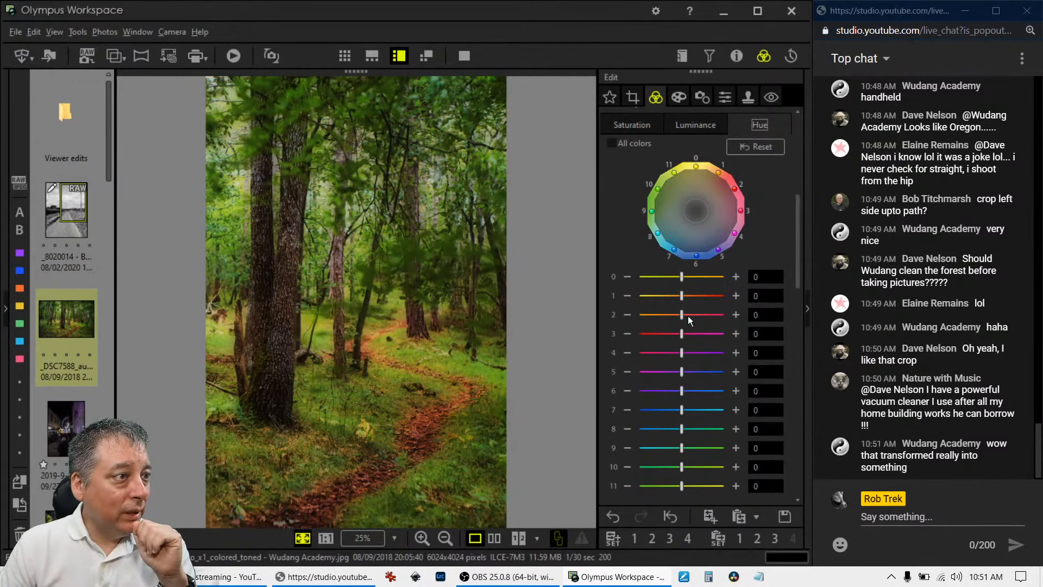
left_click_drag(683, 302, 701, 299)
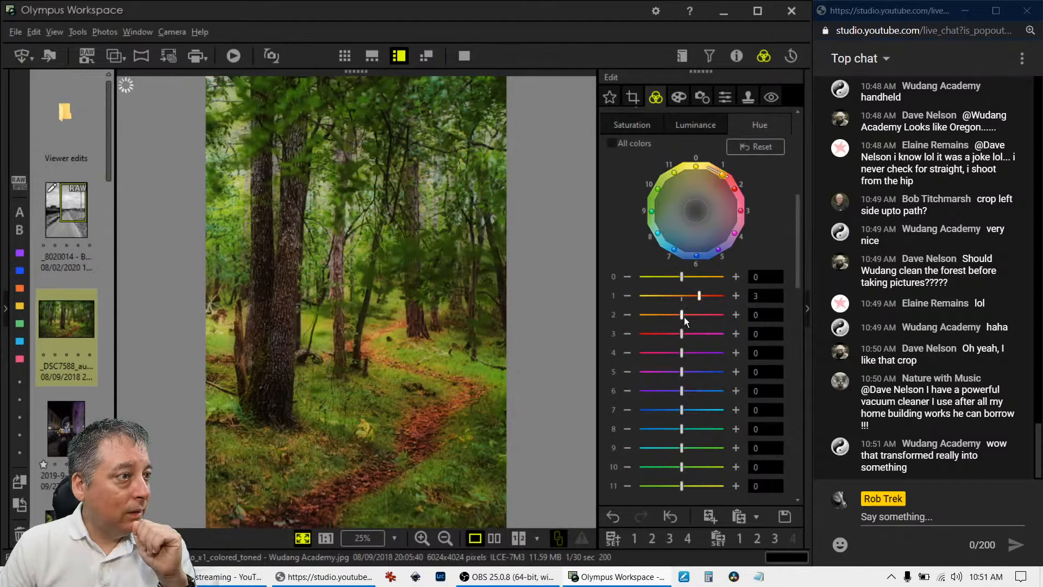
left_click_drag(683, 317, 689, 318)
left_click_drag(680, 334, 675, 333)
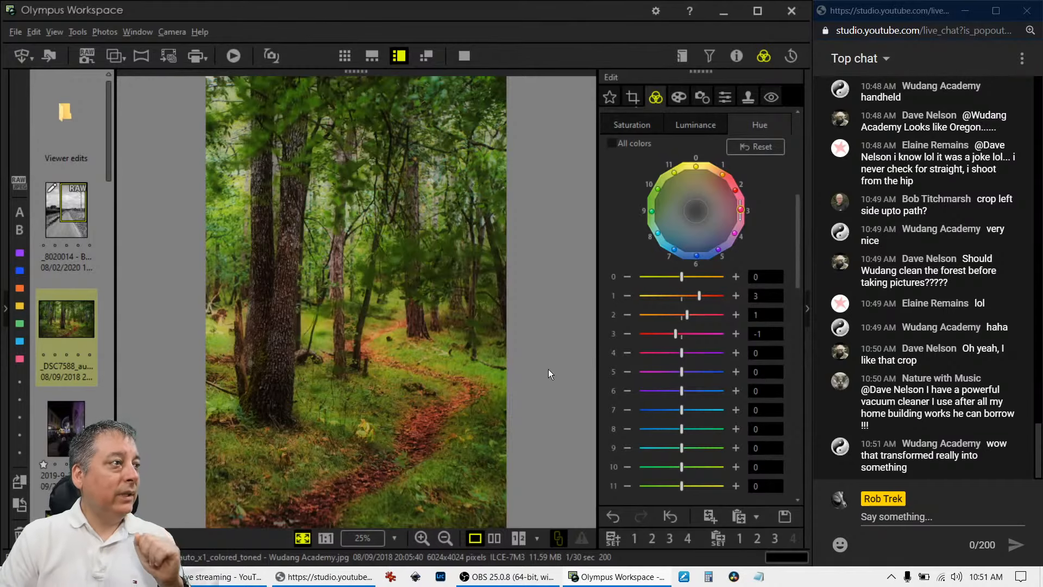
Darken the edges of the forest photo with a vignetting value of -11.
left_click(678, 97)
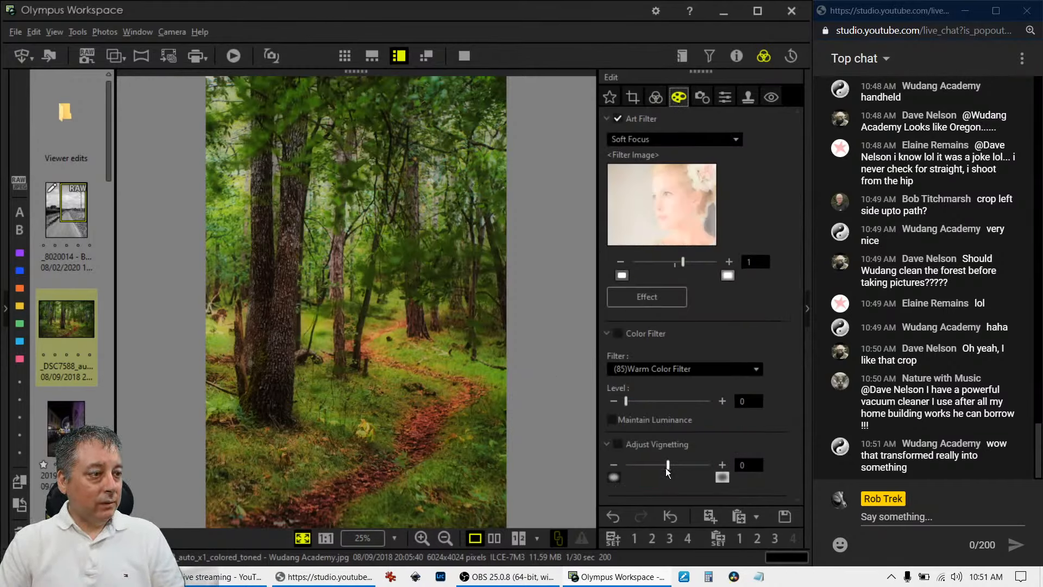
left_click_drag(667, 469, 656, 468)
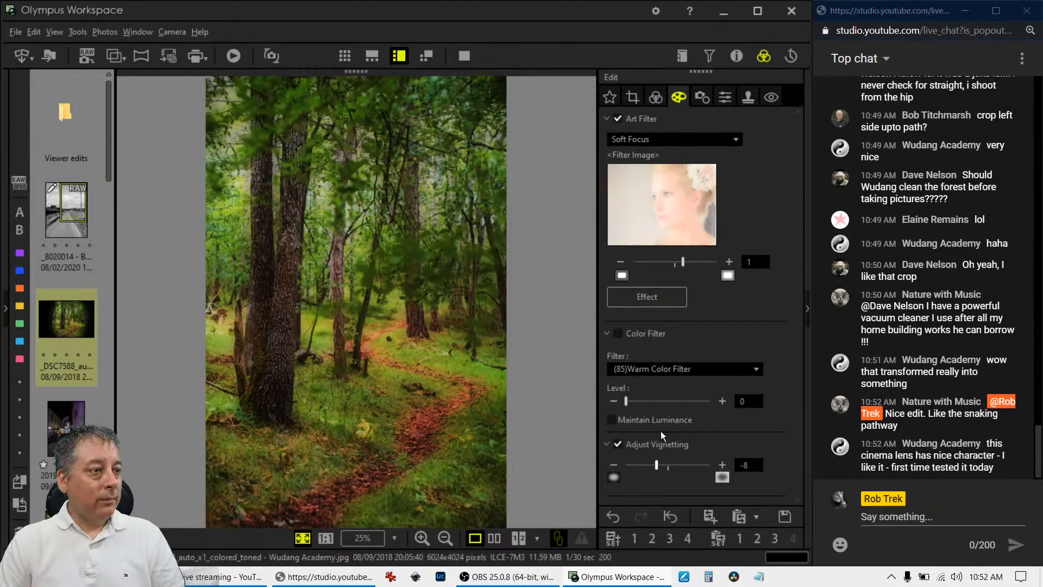
left_click_drag(658, 462, 652, 466)
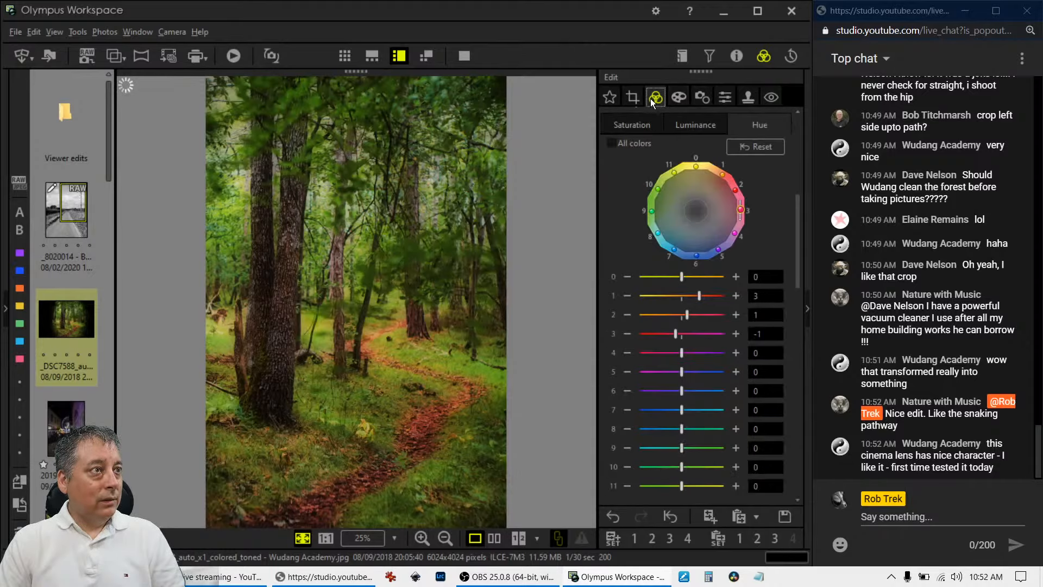
Remove the upper control point near the highlights from the RGB tone curve.
left_click(655, 97)
scroll(684, 282, "down", 10)
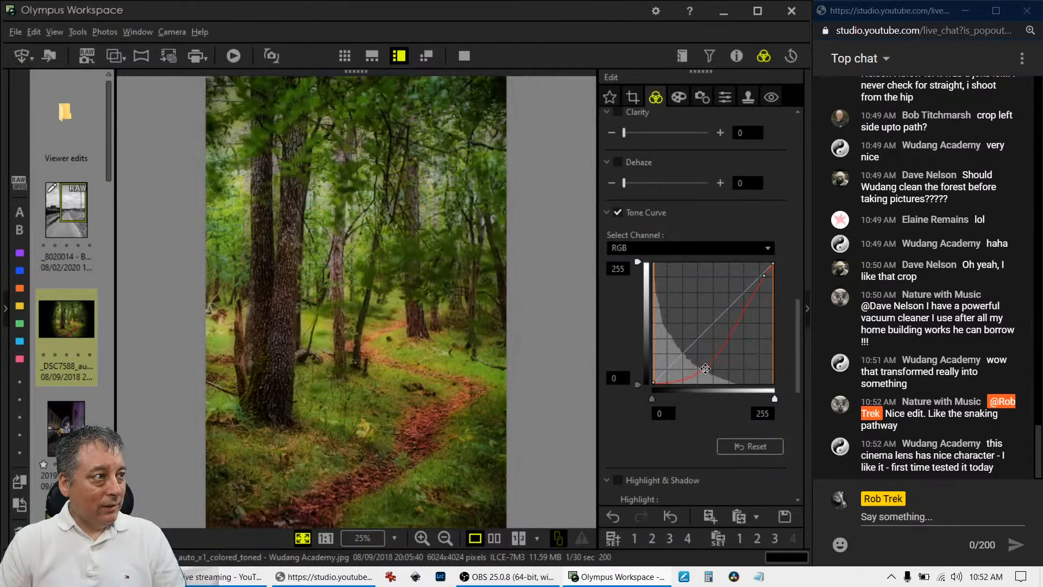
left_click_drag(764, 276, 819, 246)
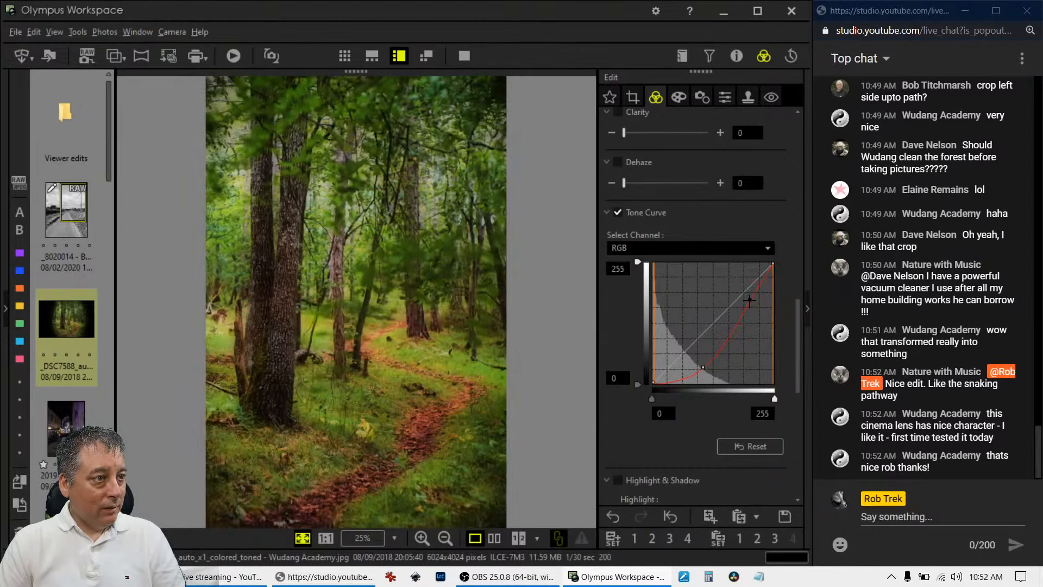
Soften the vignetting to -7 and return to the tone curve settings.
left_click(678, 97)
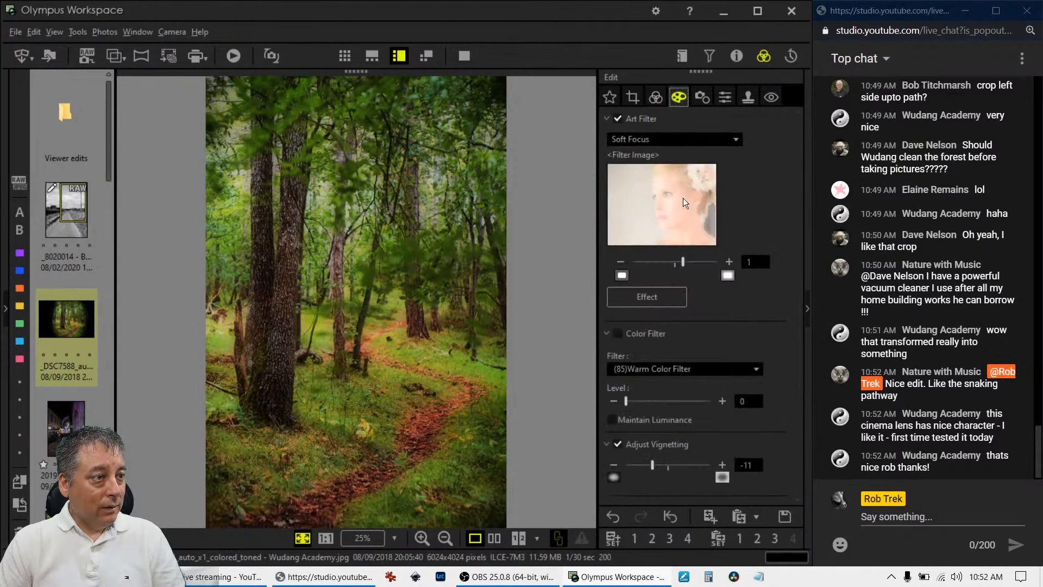
left_click(722, 464)
left_click(722, 463)
left_click(722, 463)
left_click(722, 464)
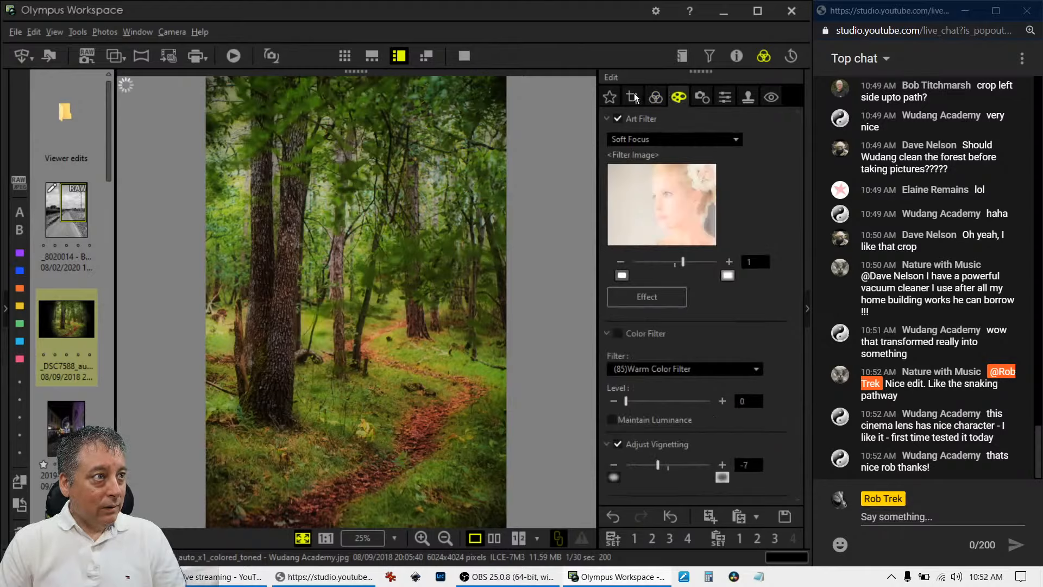
left_click(656, 97)
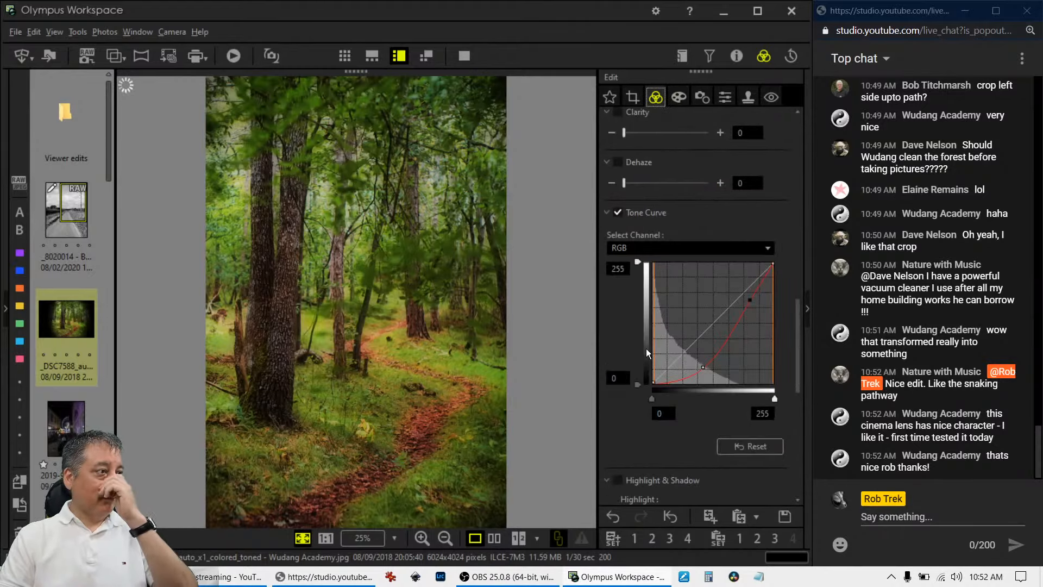
Compare the original and edited forest photos side by side in full screen, examining the trees and path up close.
left_click(494, 538)
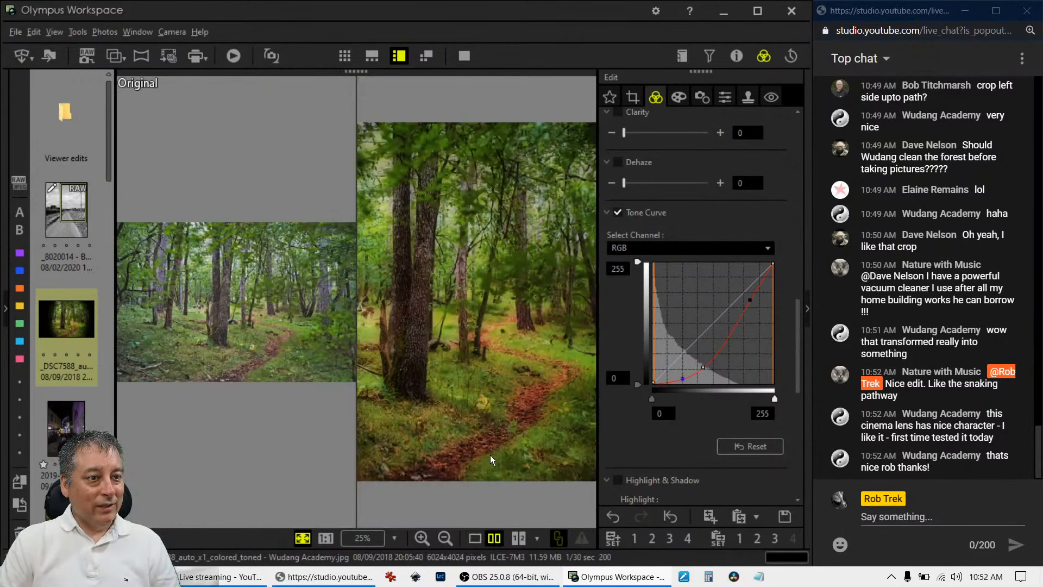
left_click(465, 52)
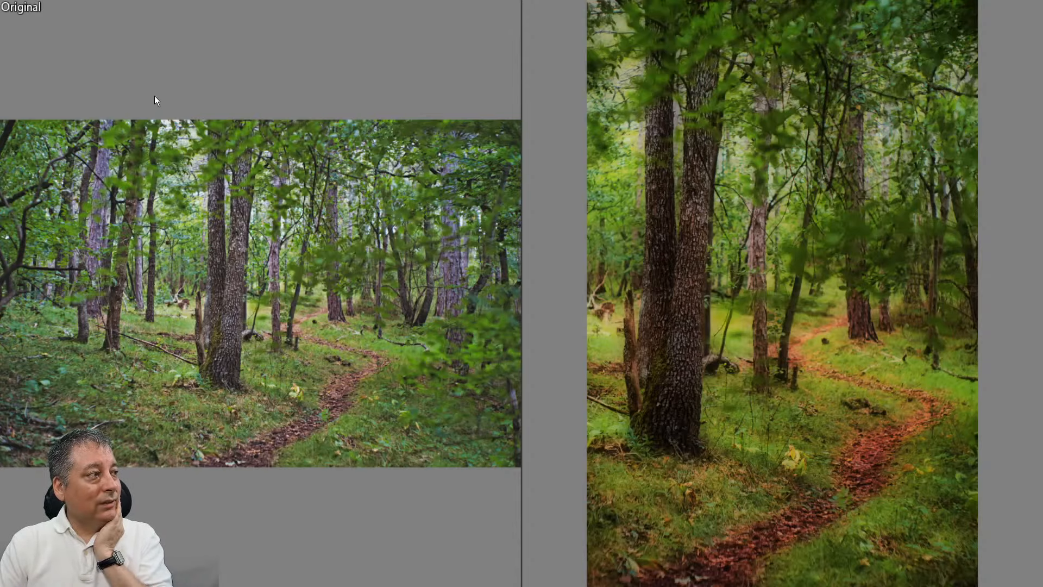
left_click(180, 301)
left_click(190, 313)
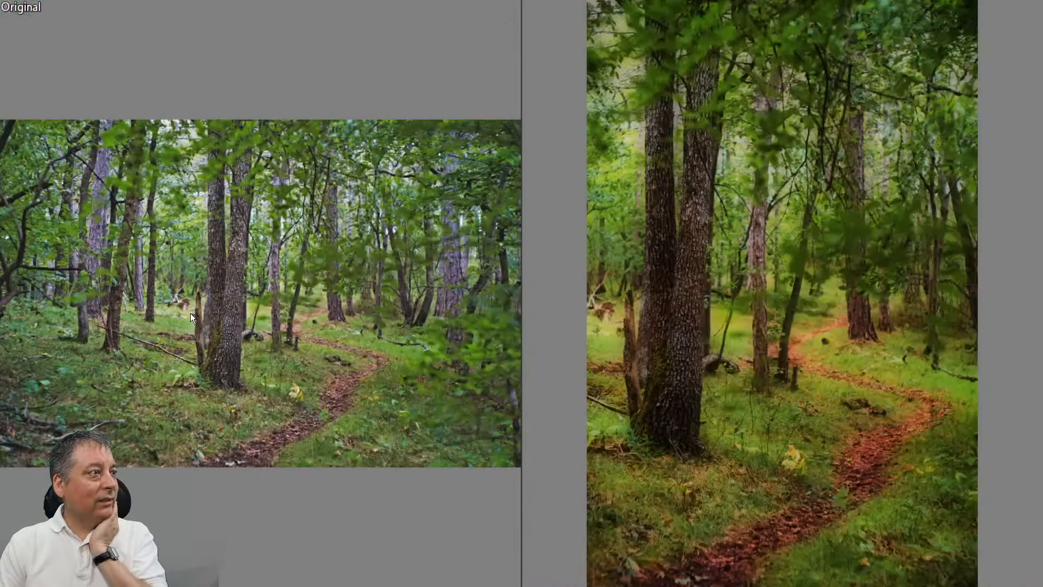
left_click(292, 311)
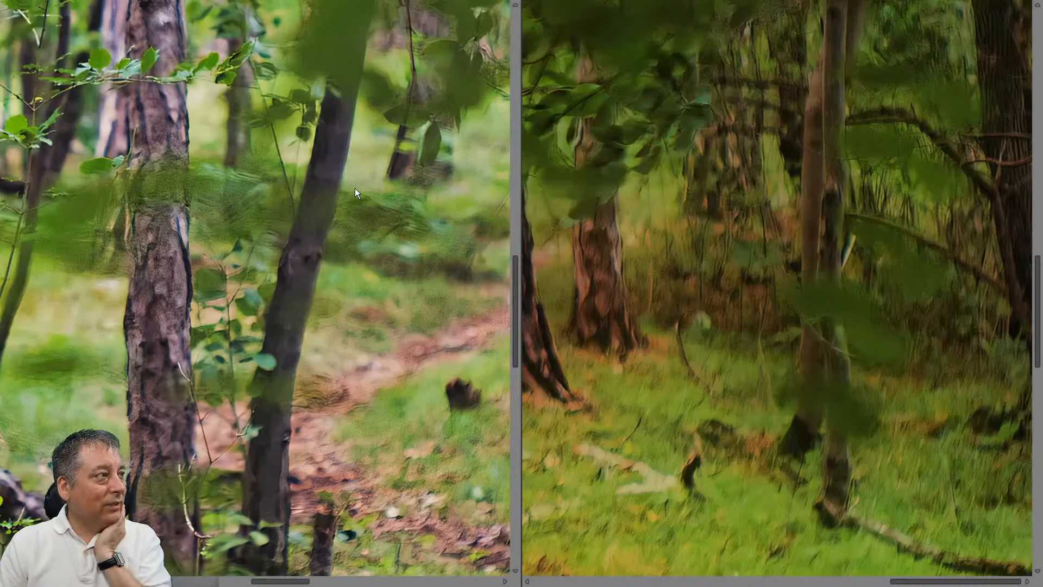
left_click_drag(379, 216, 335, 275)
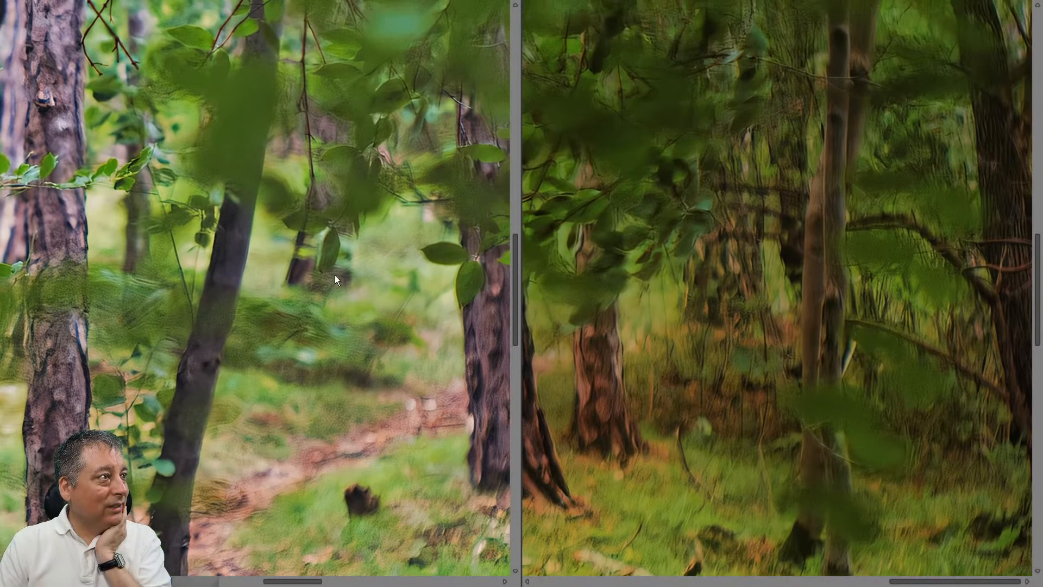
left_click(373, 226)
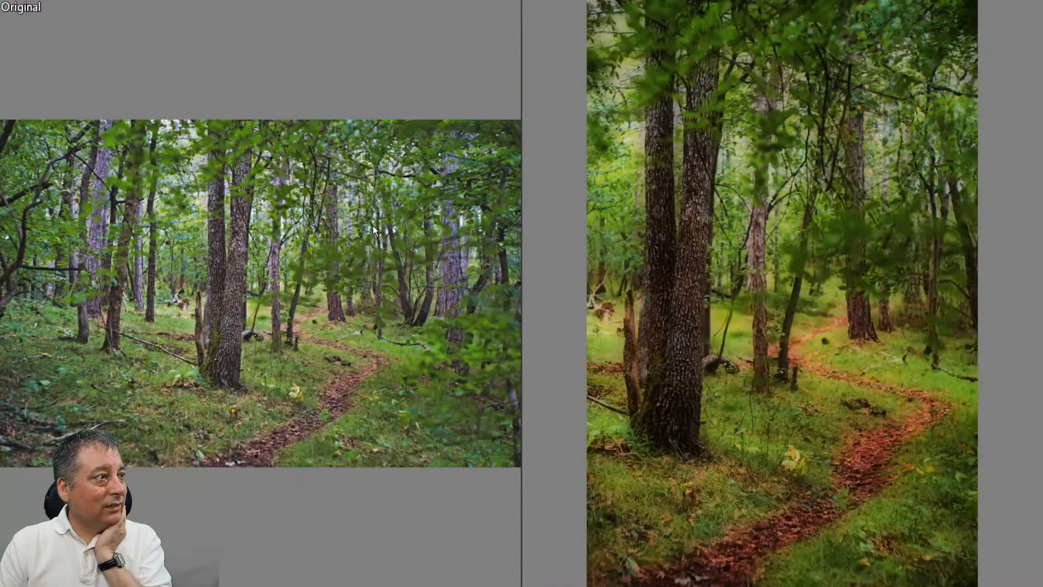
left_click(360, 264)
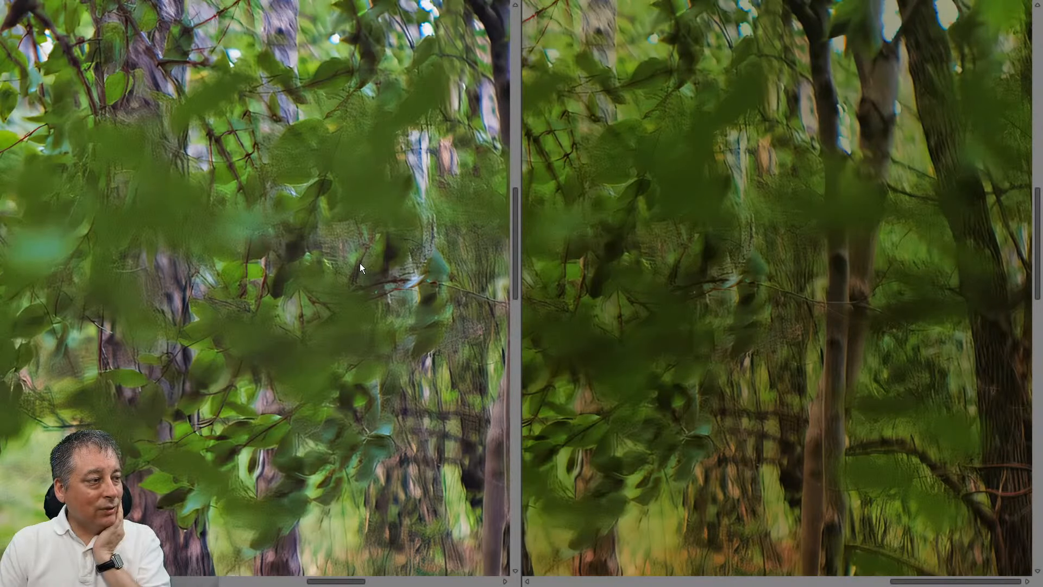
left_click_drag(332, 350, 375, 270)
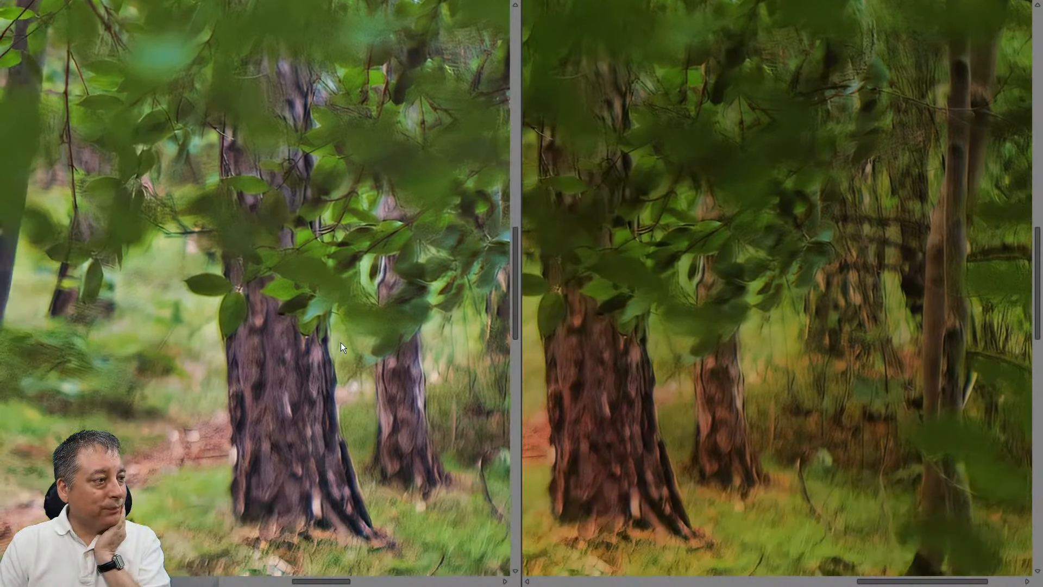
left_click(341, 342)
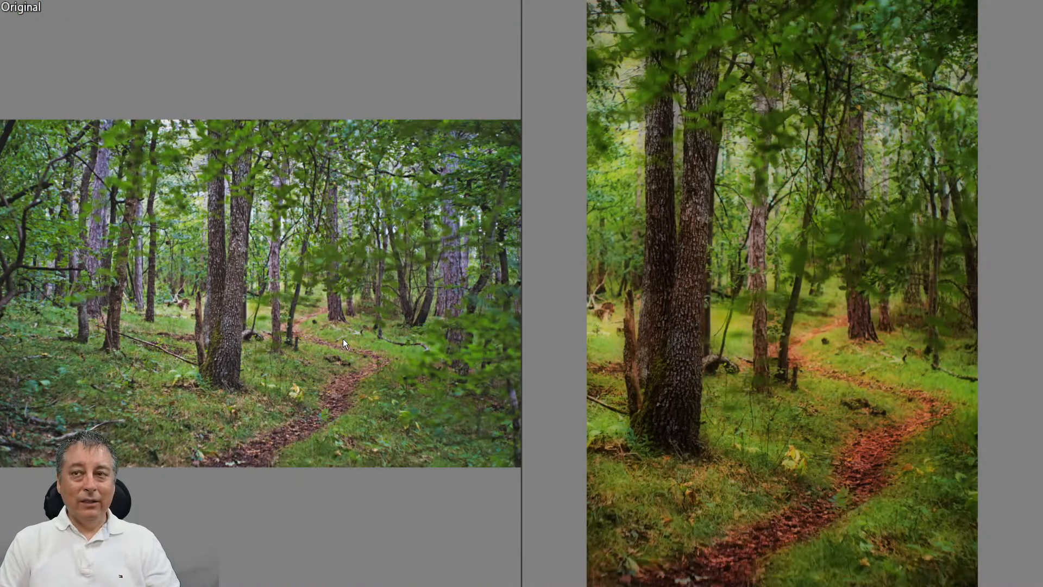
key("Escape")
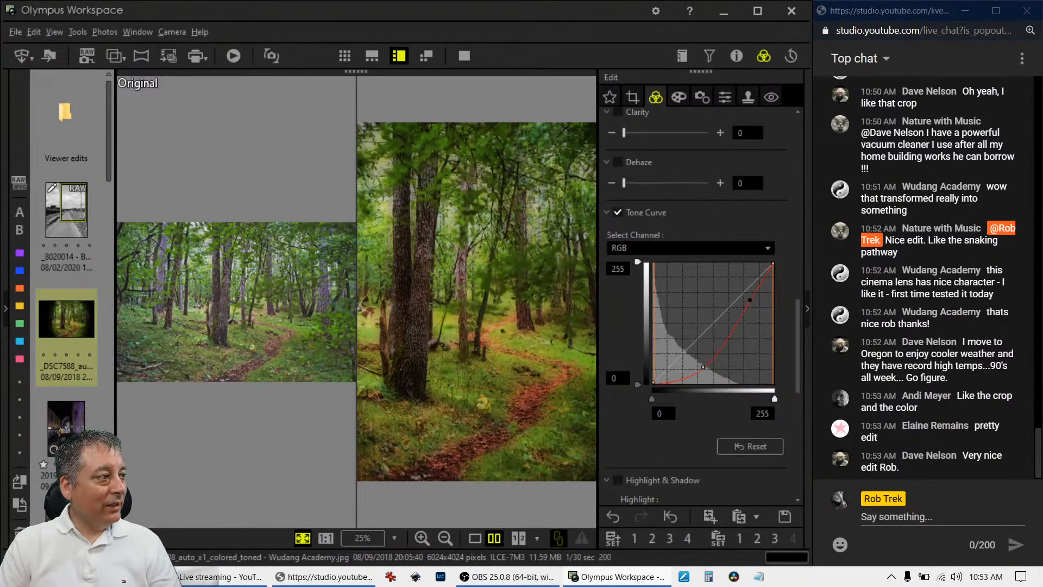
Open the night street photo with the Ferris wheel in single-image view.
scroll(76, 435, "down", 3)
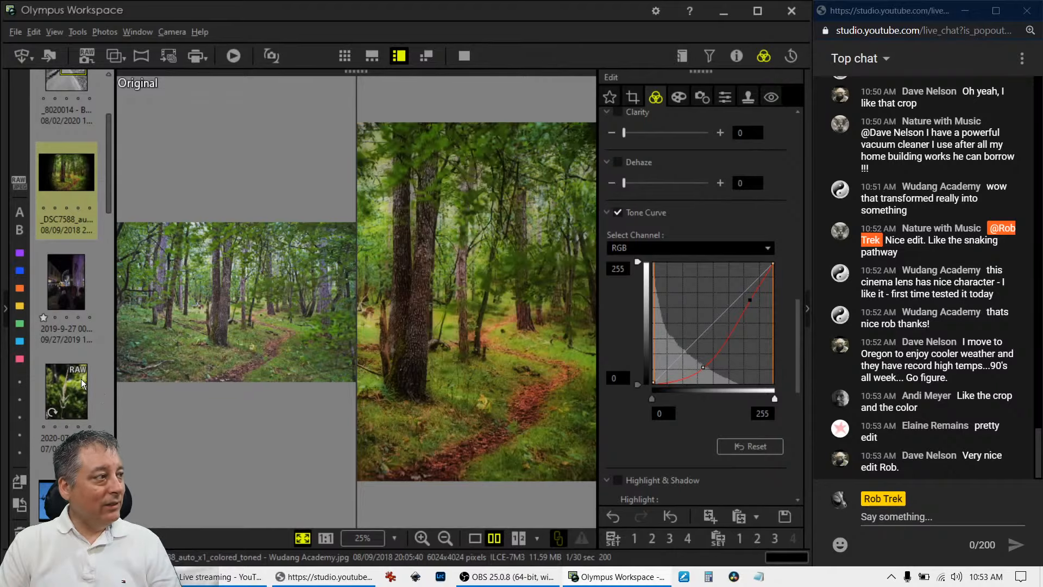
left_click(69, 303)
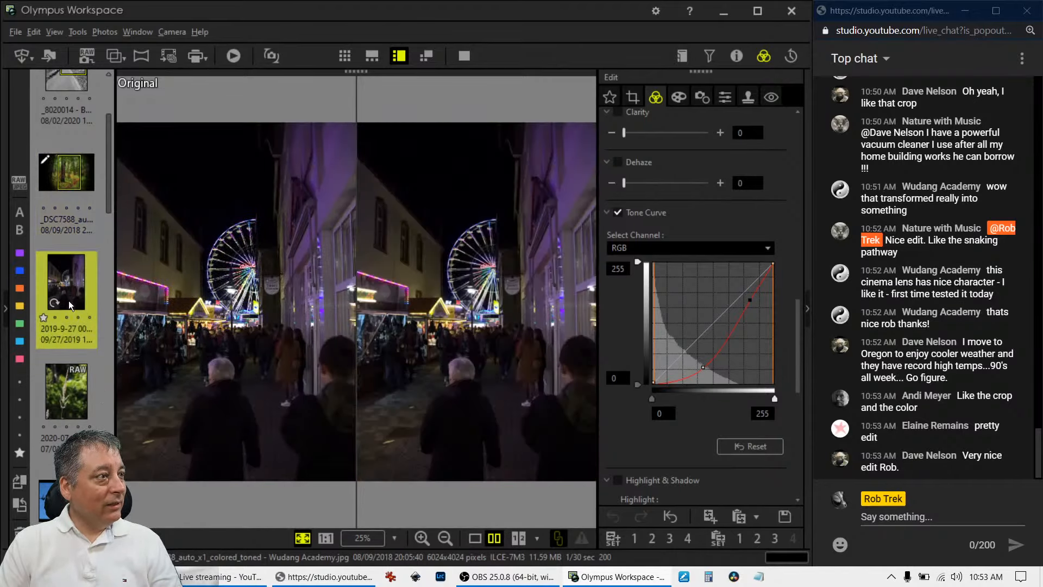
left_click(475, 538)
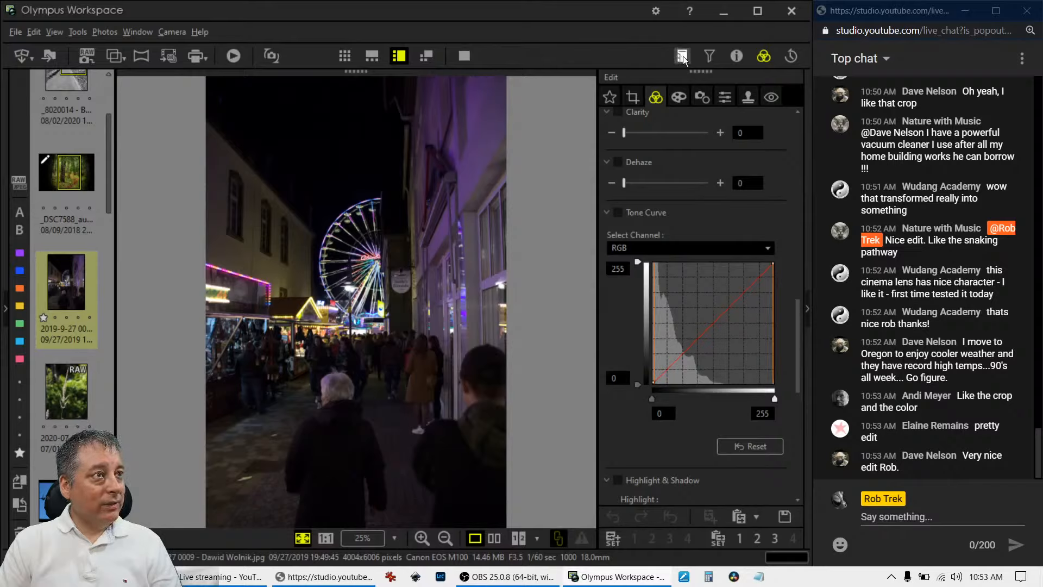
Check the night street photo's shooting details in its properties and view the photo full screen.
left_click(736, 56)
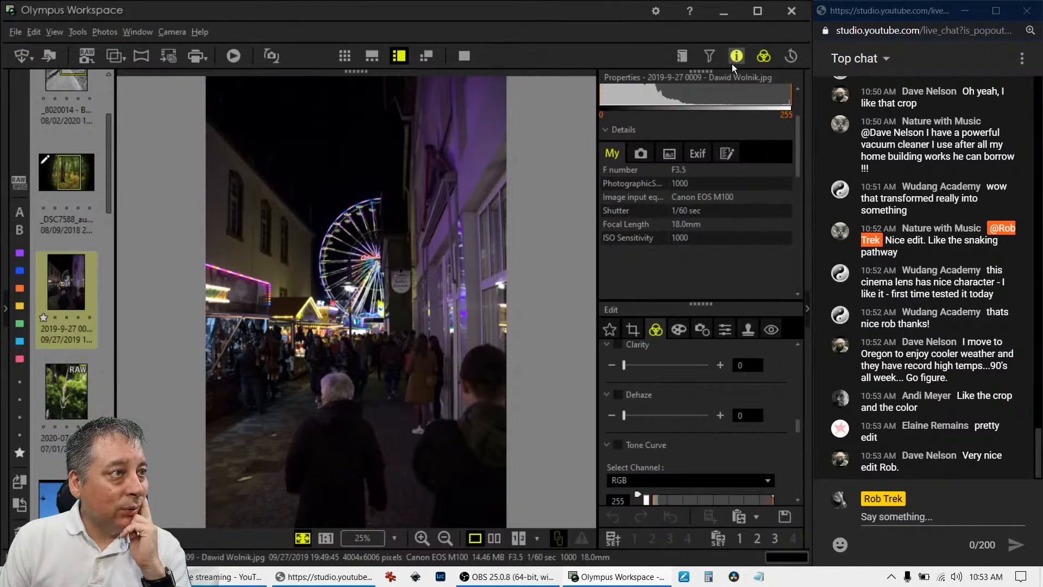
left_click(731, 64)
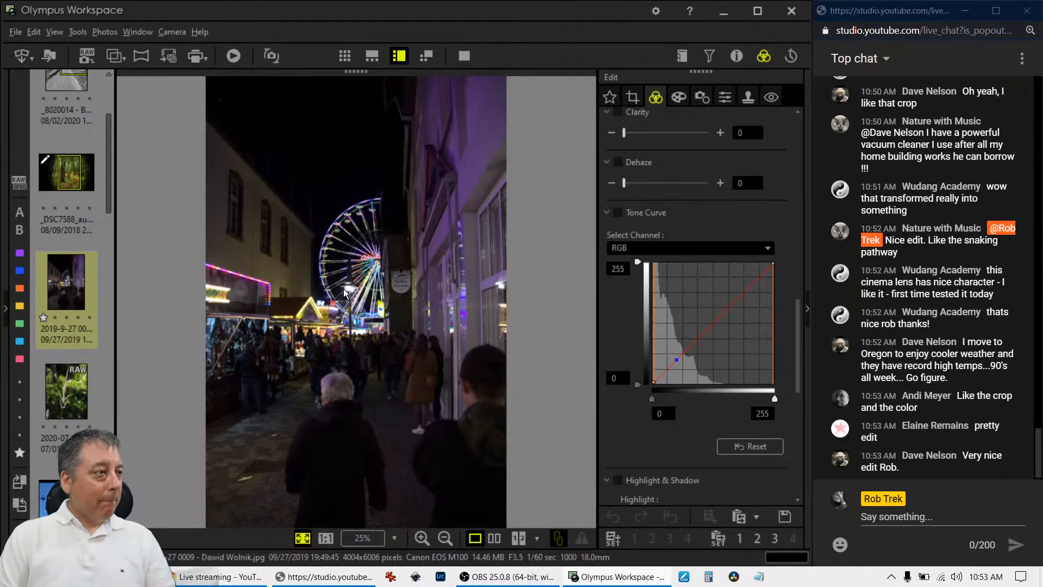
left_click(463, 57)
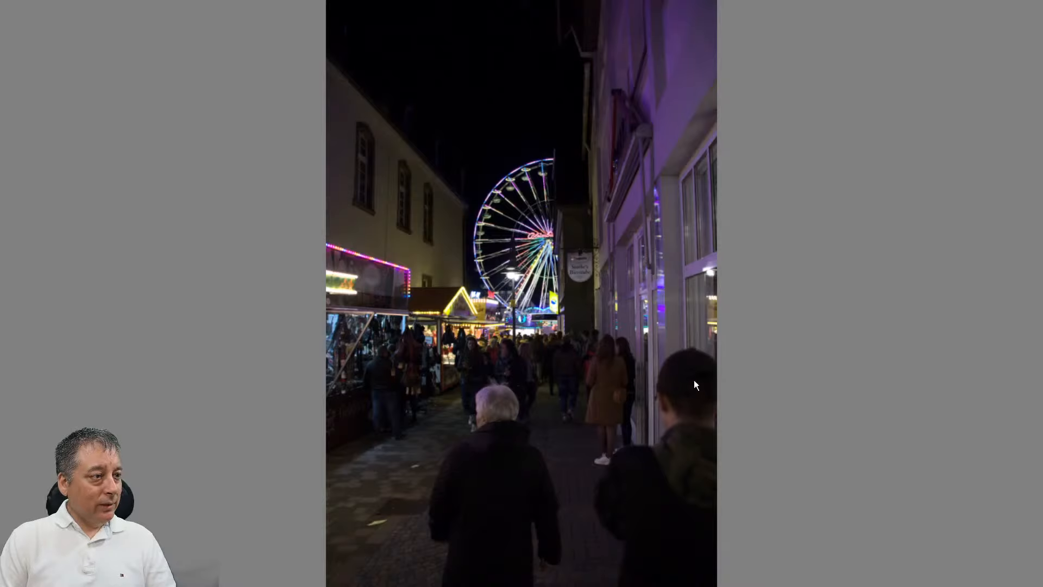
Examine the crowd and market stalls of the night street photo at full magnification, and leave the full-screen view.
left_click(467, 402)
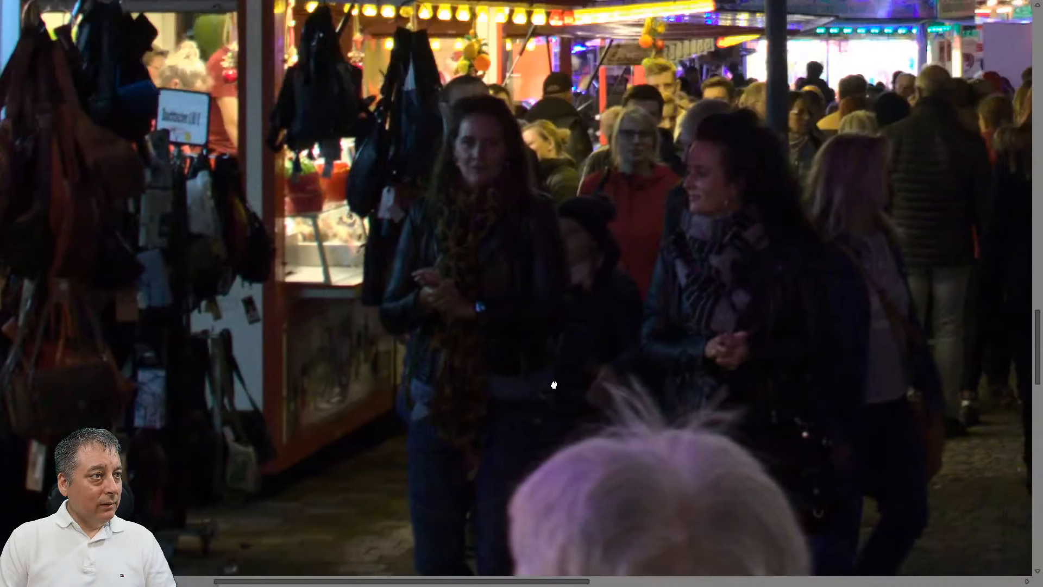
left_click_drag(554, 384, 537, 479)
left_click_drag(653, 245, 629, 249)
left_click(629, 249)
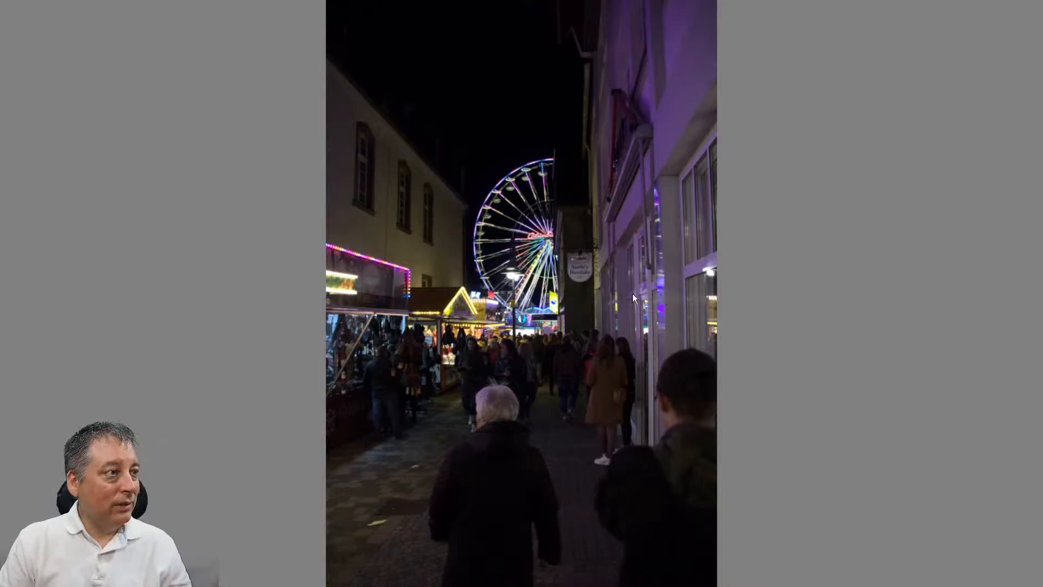
key("Escape")
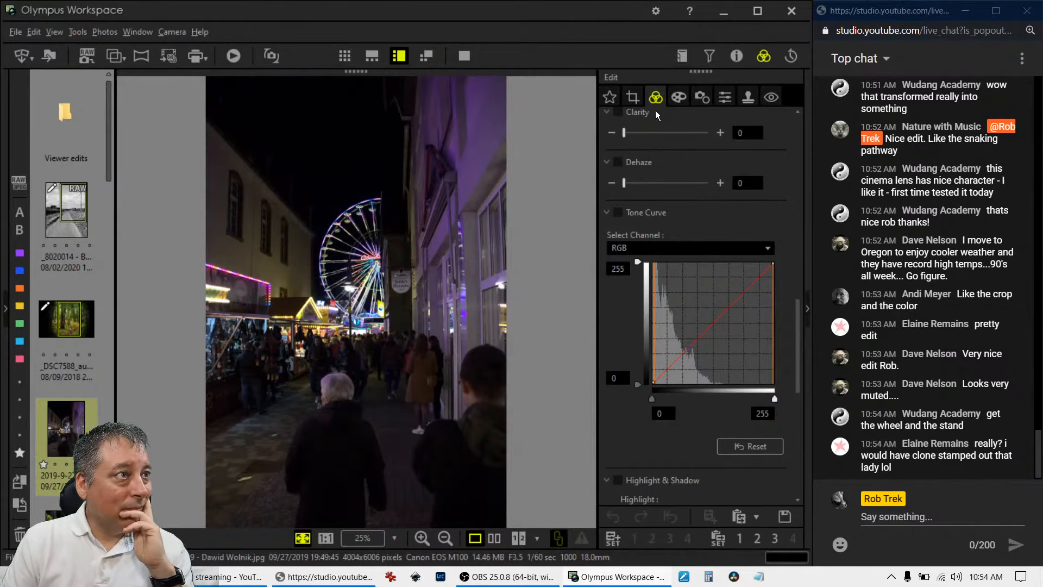
Crop the night photo at a 2.0:3.0 ratio to about 2384 x 3575 pixels around the stalls, crowd and Ferris wheel.
left_click(633, 97)
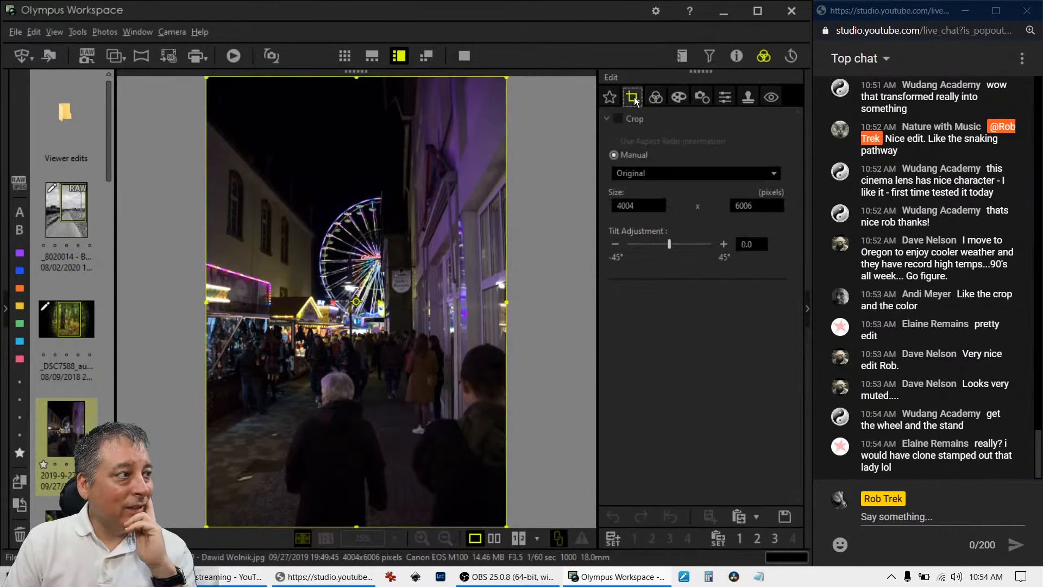
left_click(646, 173)
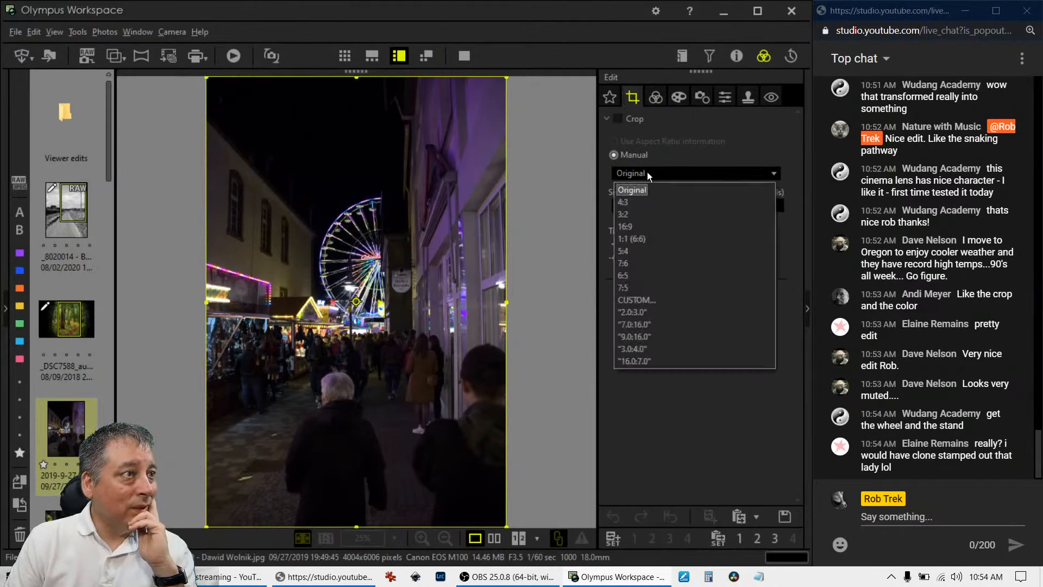
left_click(633, 312)
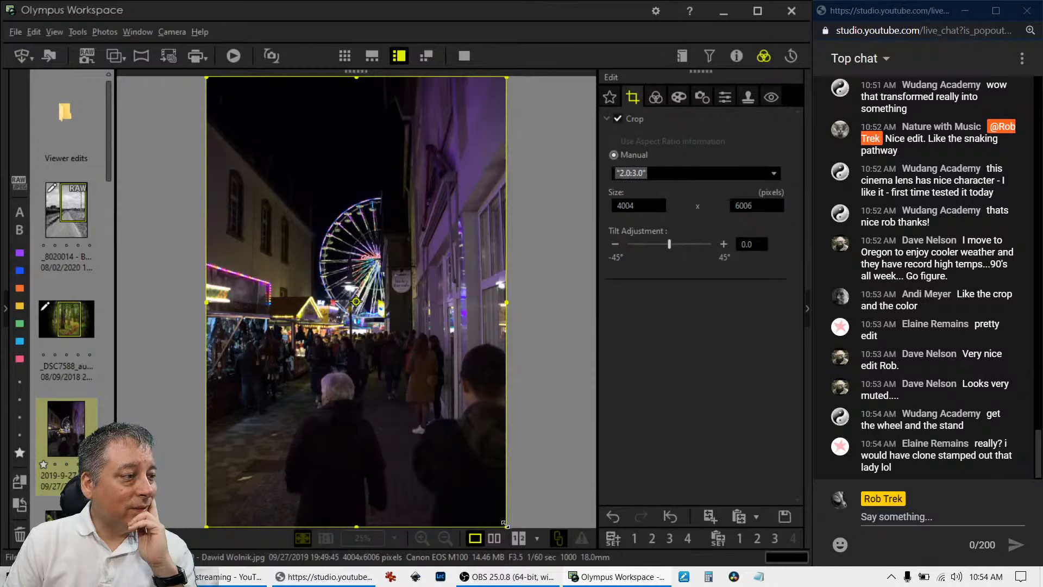
left_click_drag(506, 526, 359, 418)
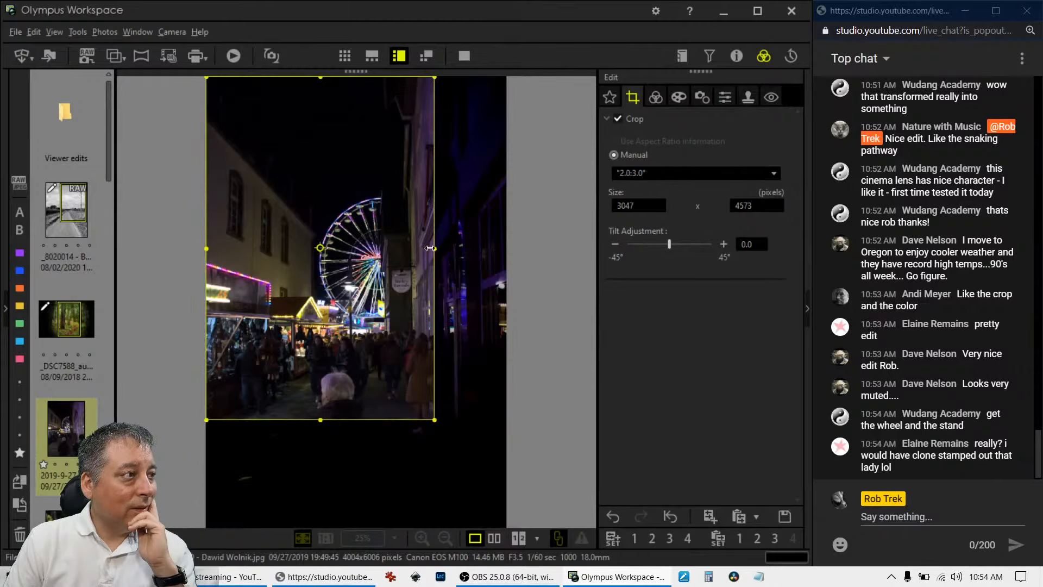
left_click_drag(429, 247, 349, 321)
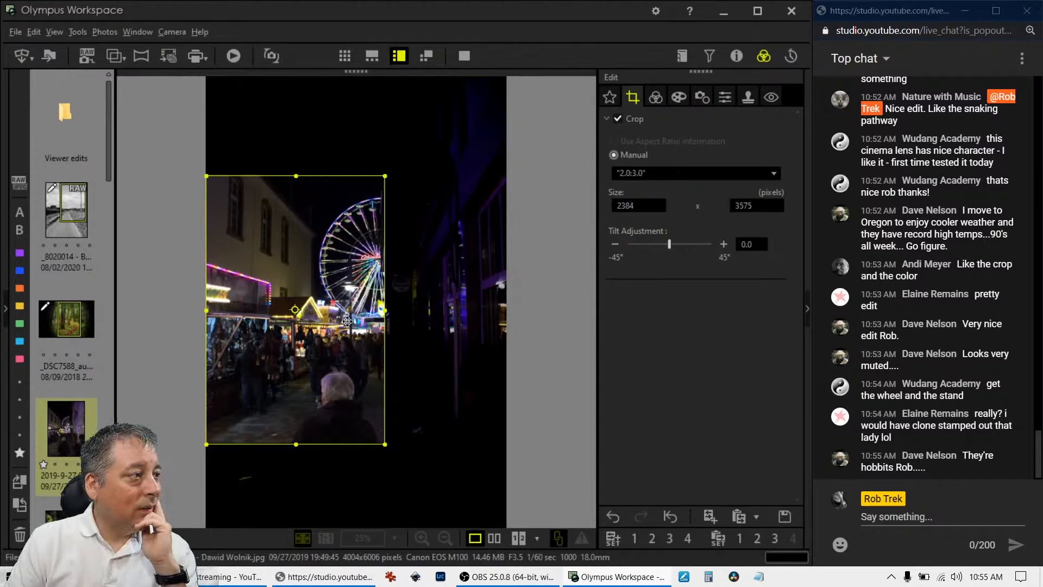
left_click_drag(347, 321, 347, 330)
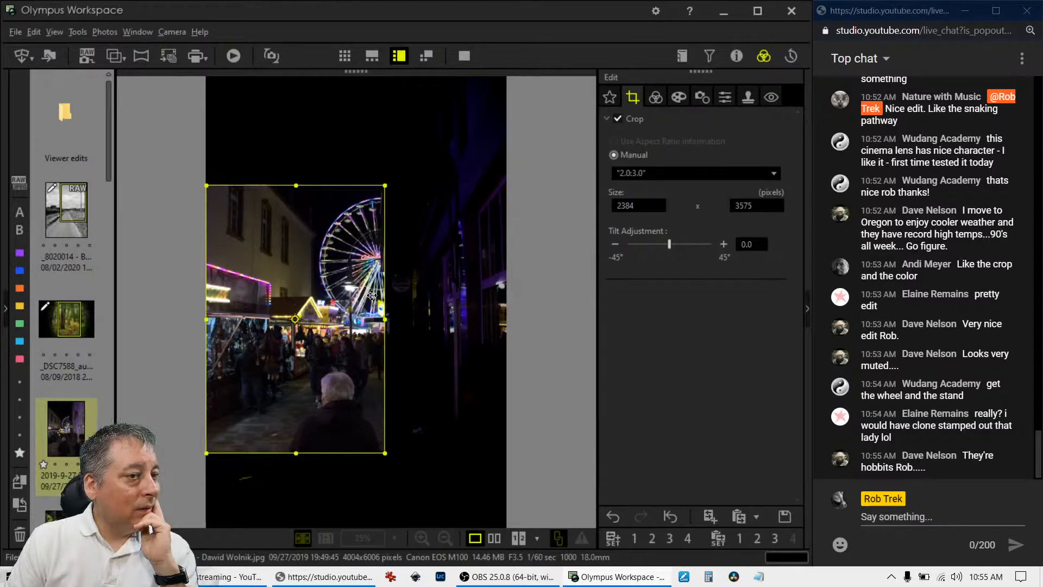
left_click(654, 102)
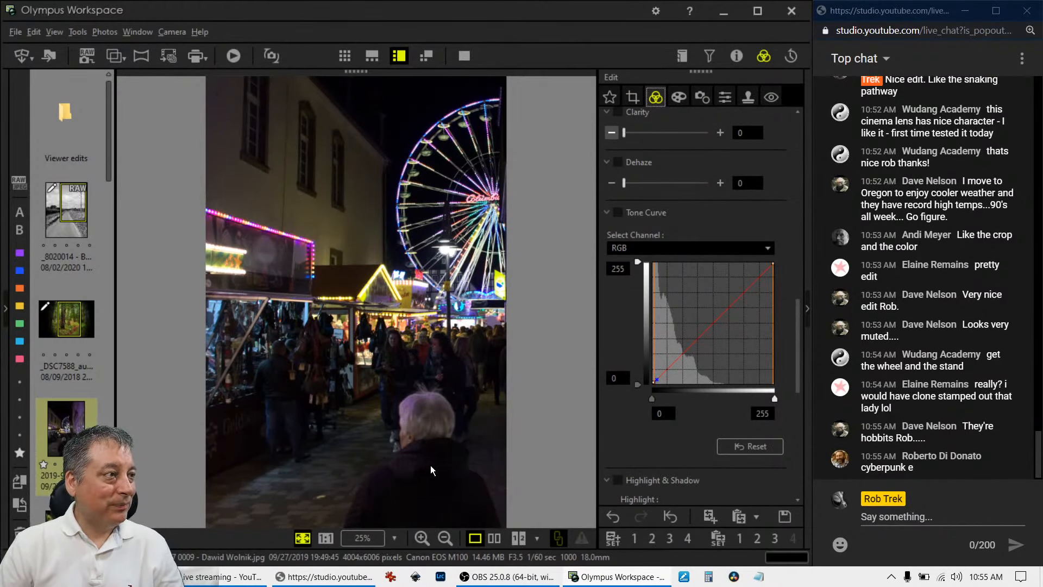
Examine the cropped photo's Ferris wheel, street lamp, crowd and dark stall areas at actual size and in full.
left_click(406, 311)
left_click(417, 290)
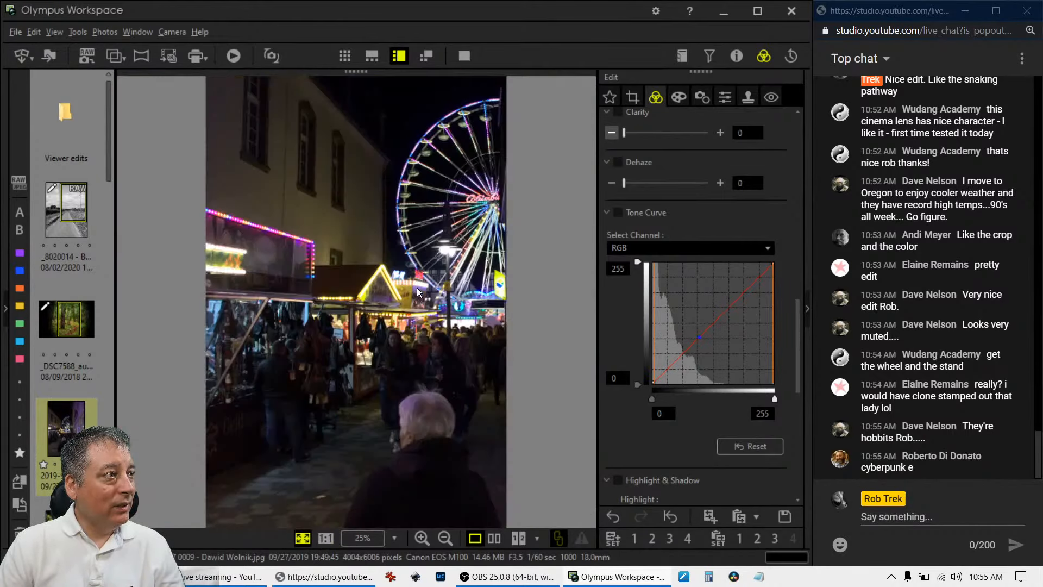
left_click(436, 224)
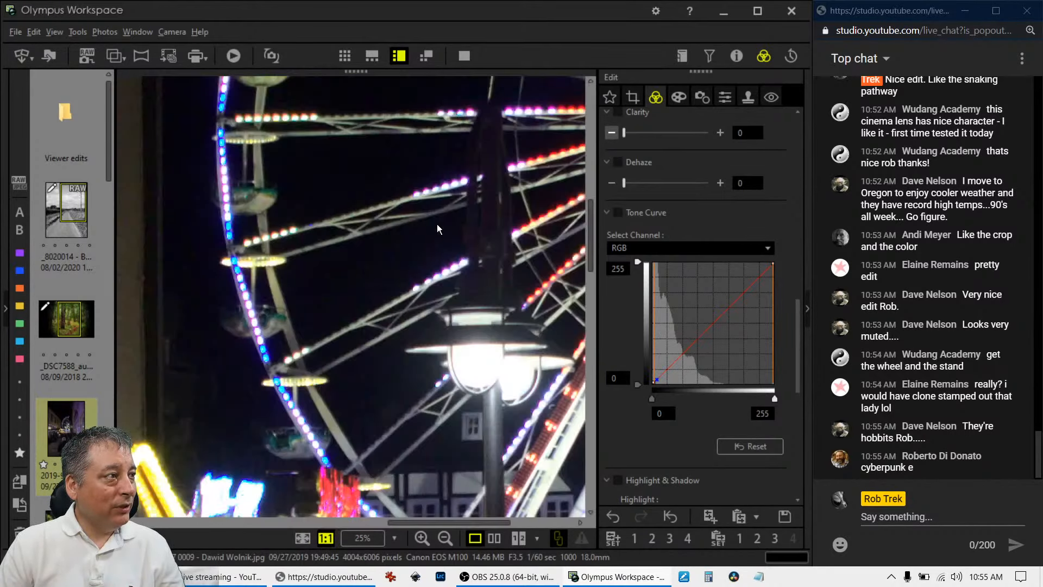
left_click(478, 228)
left_click(485, 262)
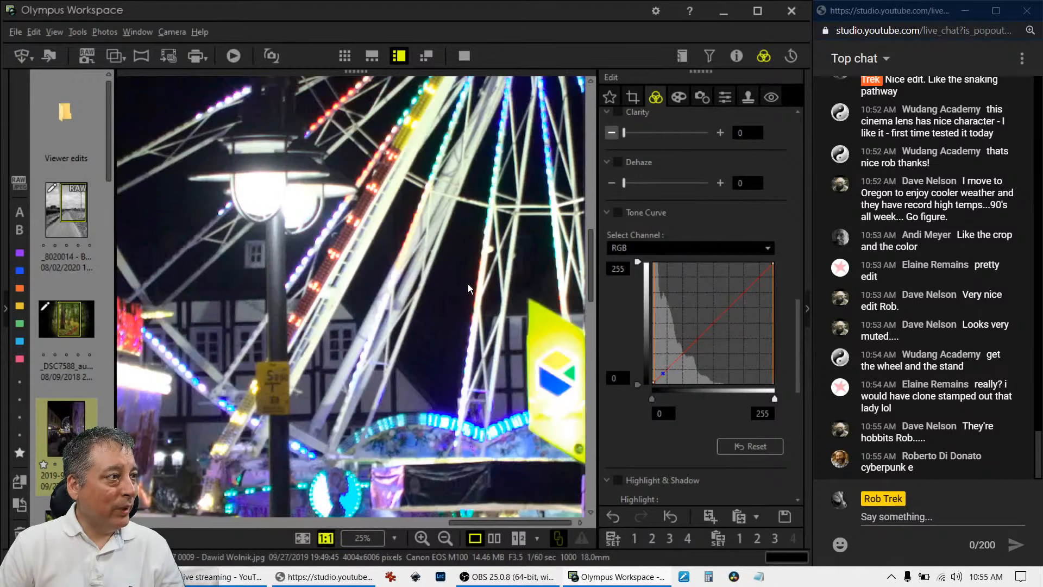
left_click_drag(441, 379, 496, 217)
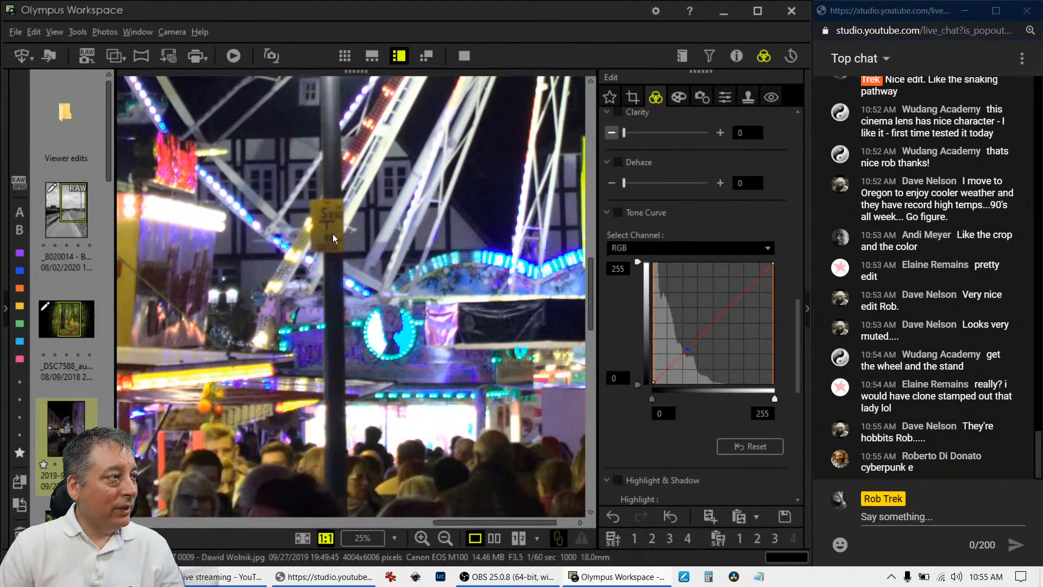
left_click_drag(332, 234, 354, 136)
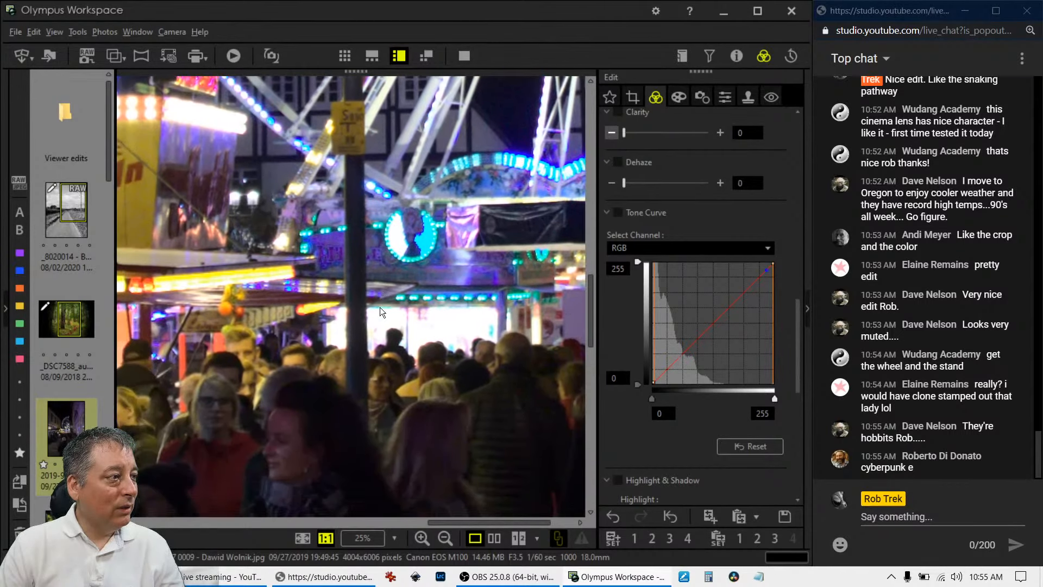
left_click(379, 307)
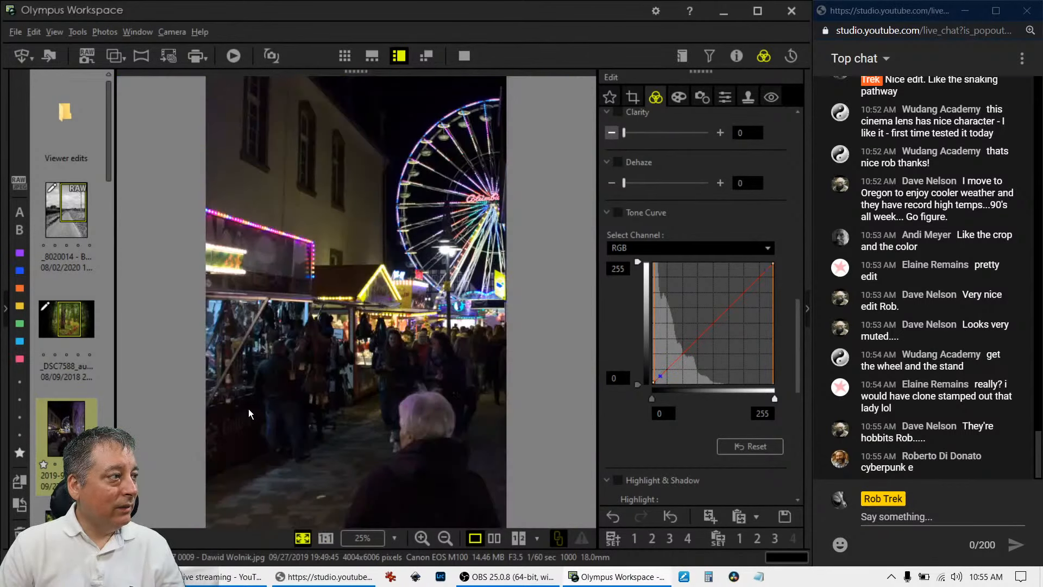
left_click(238, 396)
left_click(239, 396)
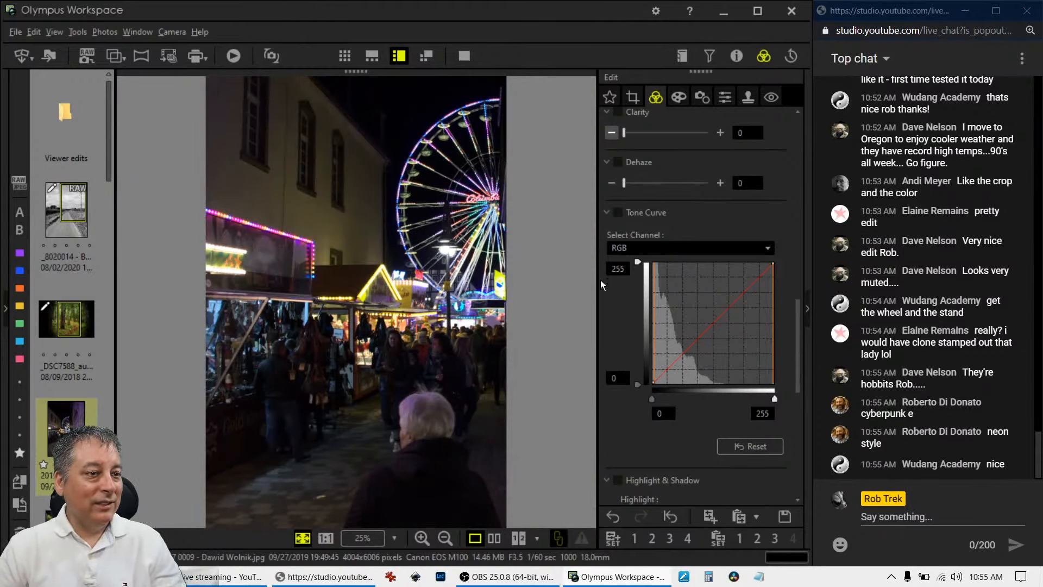
left_click(676, 99)
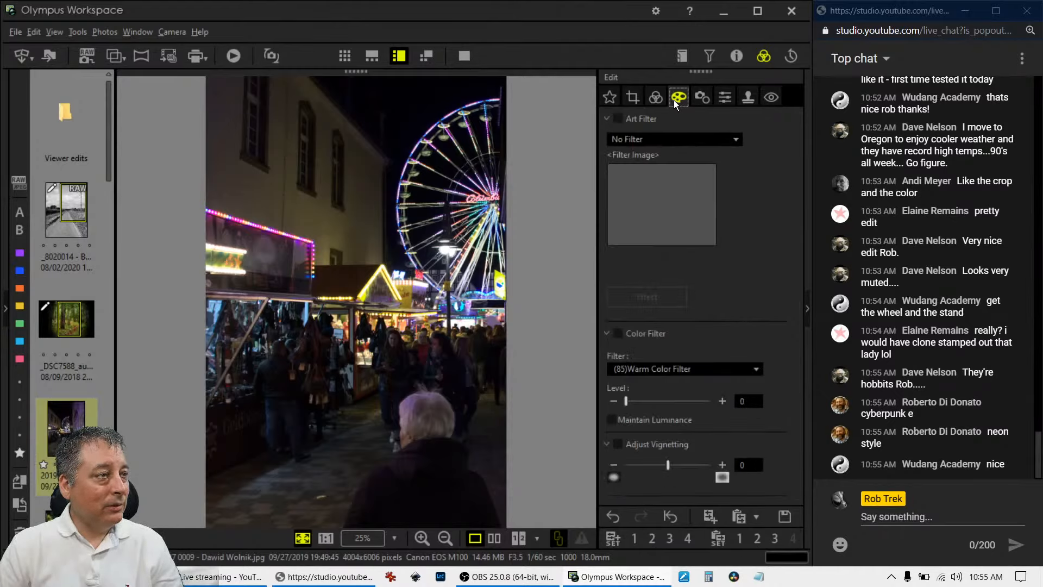
left_click(675, 141)
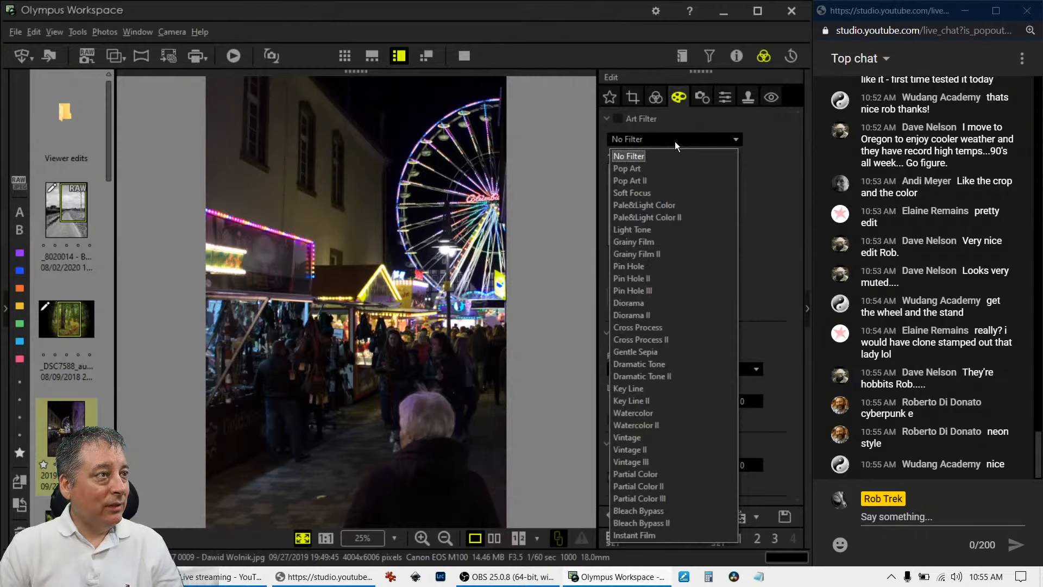
left_click(675, 141)
left_click(702, 99)
left_click(718, 101)
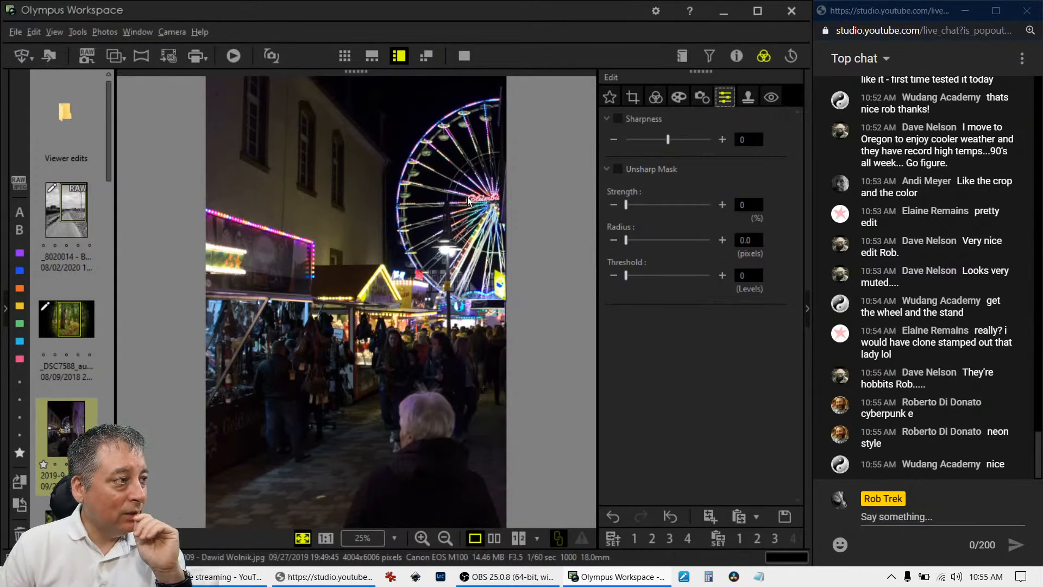
Brighten the night photo's shadows by switching Gradation to manual with a value of 47.
left_click(655, 97)
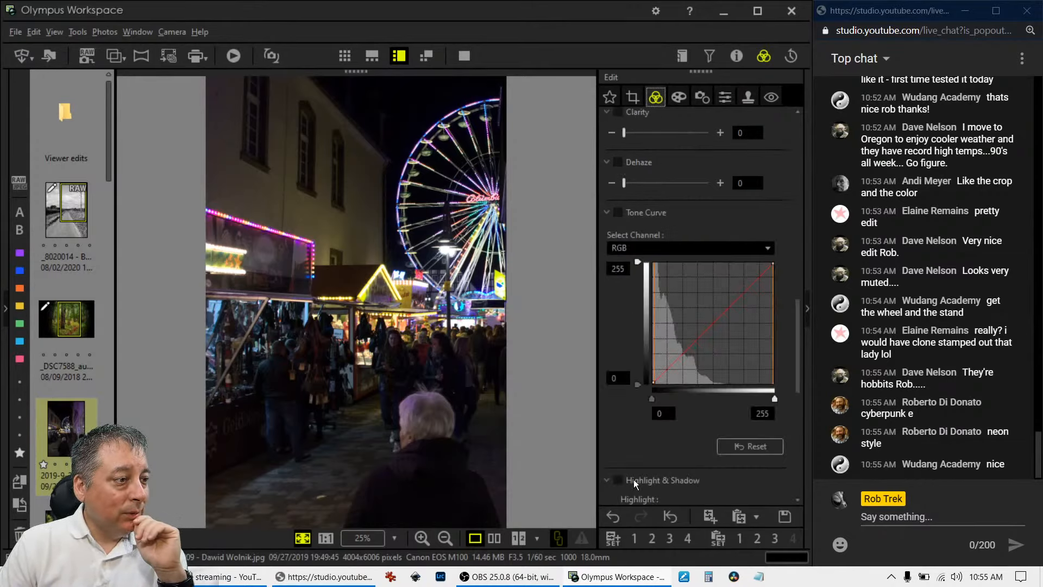
scroll(633, 467, "down", 2)
scroll(631, 461, "down", 5)
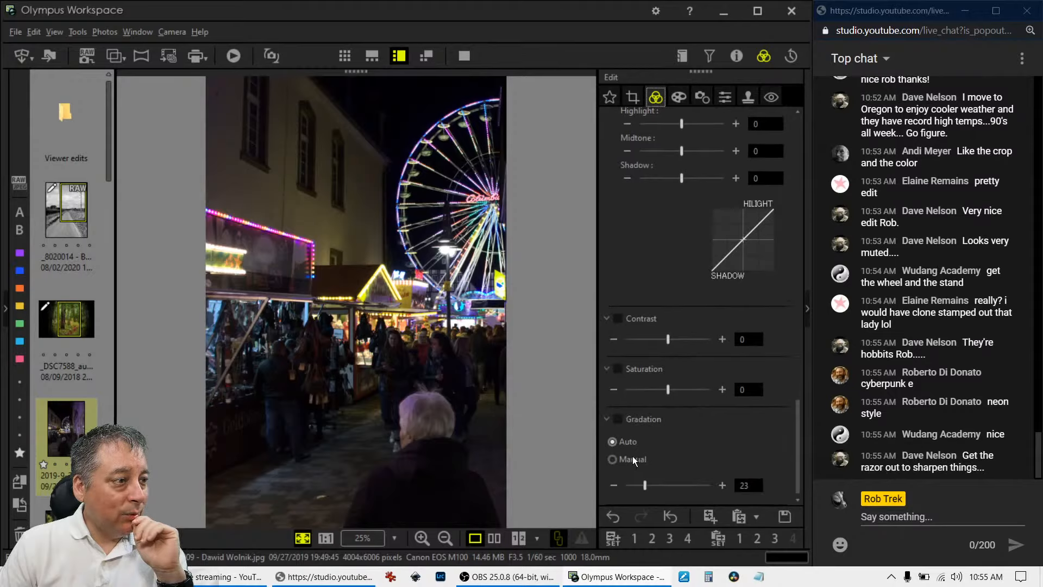
left_click(633, 456)
left_click_drag(641, 483, 666, 487)
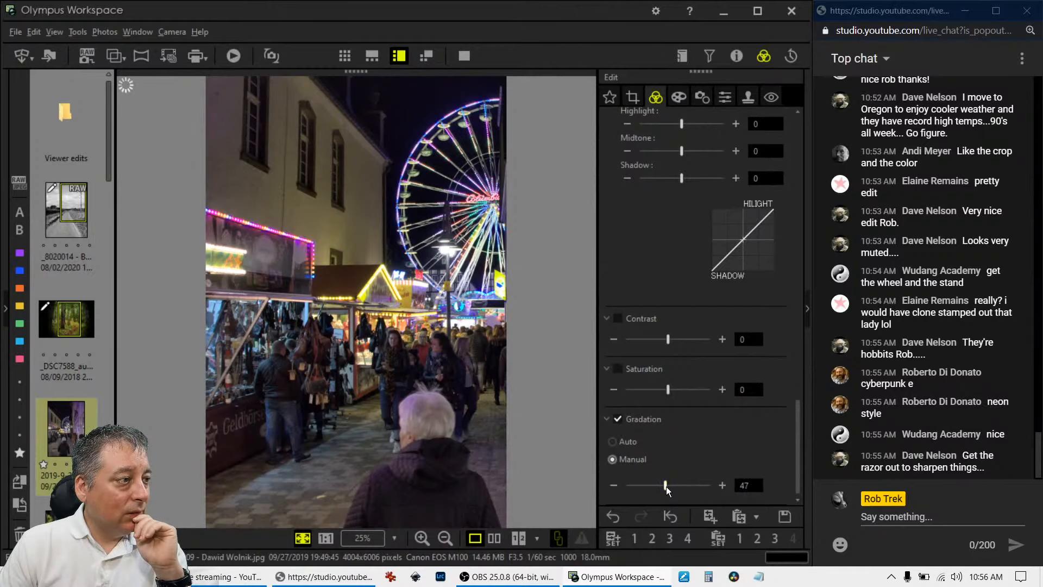
Check the brightened handbag stall, pavement and building wall for noise at actual size, looking through the available correction settings.
left_click(353, 413)
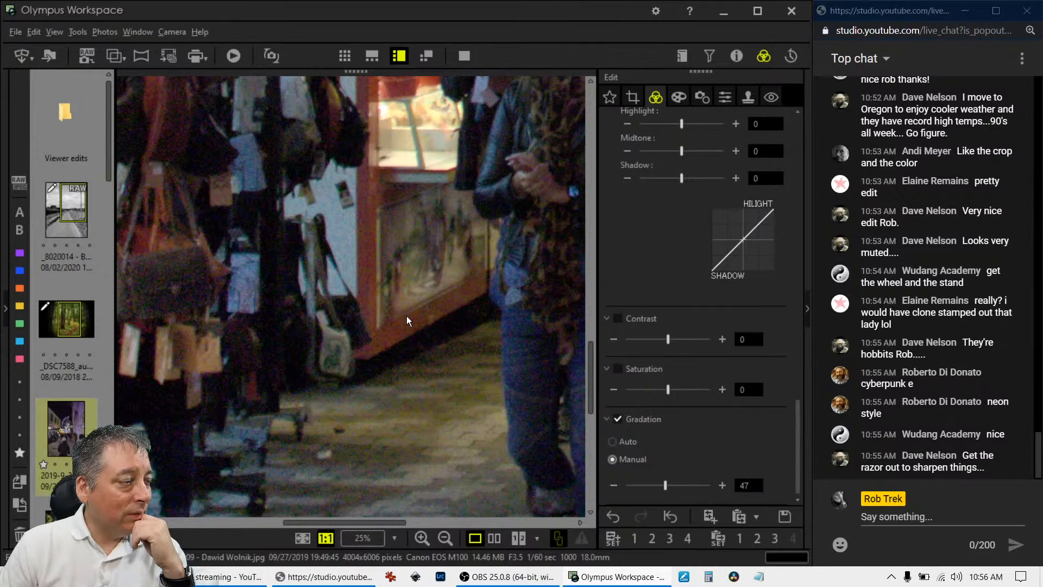
left_click(727, 99)
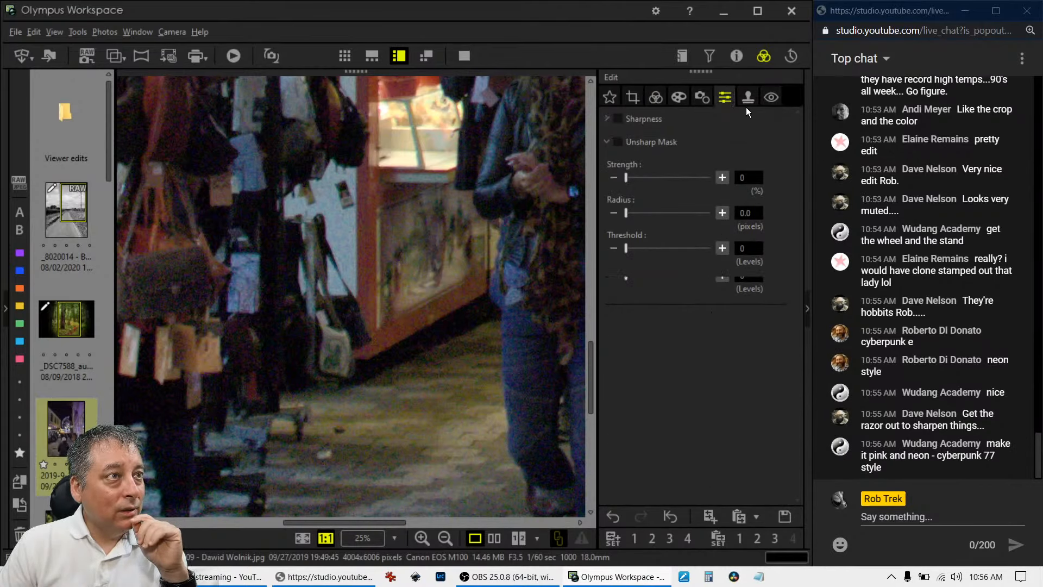
left_click(709, 99)
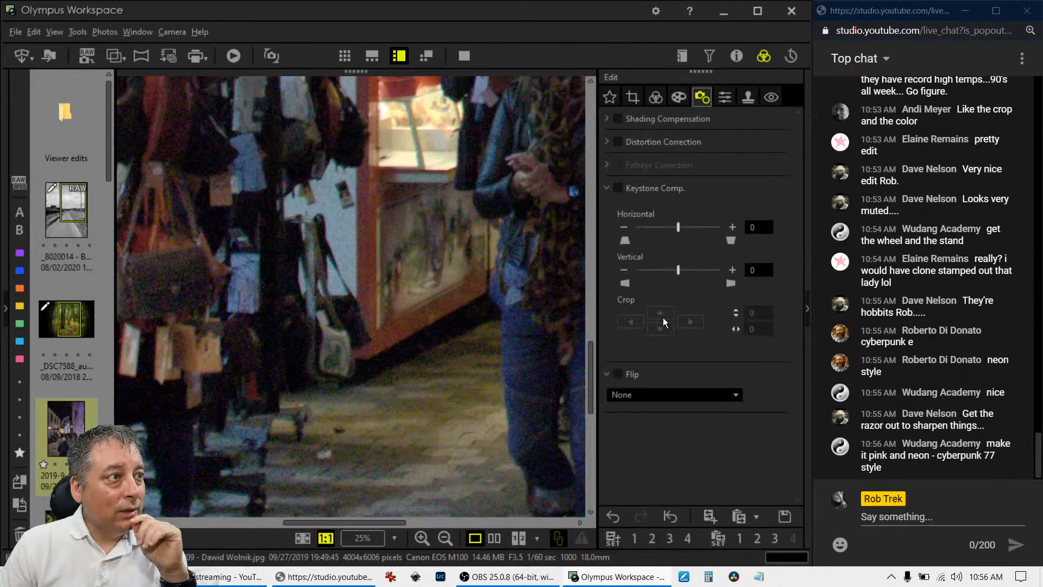
left_click(677, 99)
left_click(656, 98)
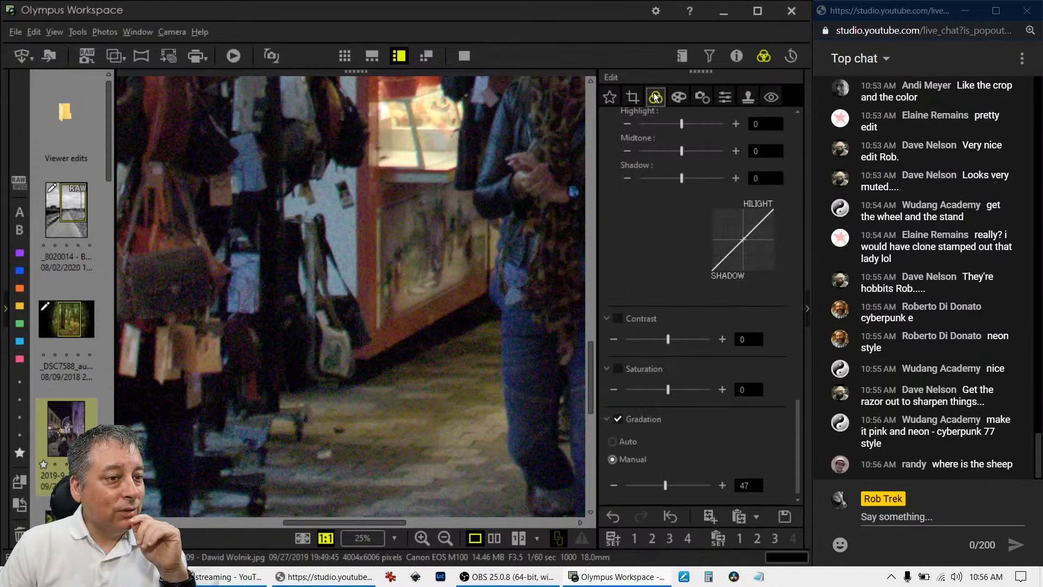
left_click(439, 305)
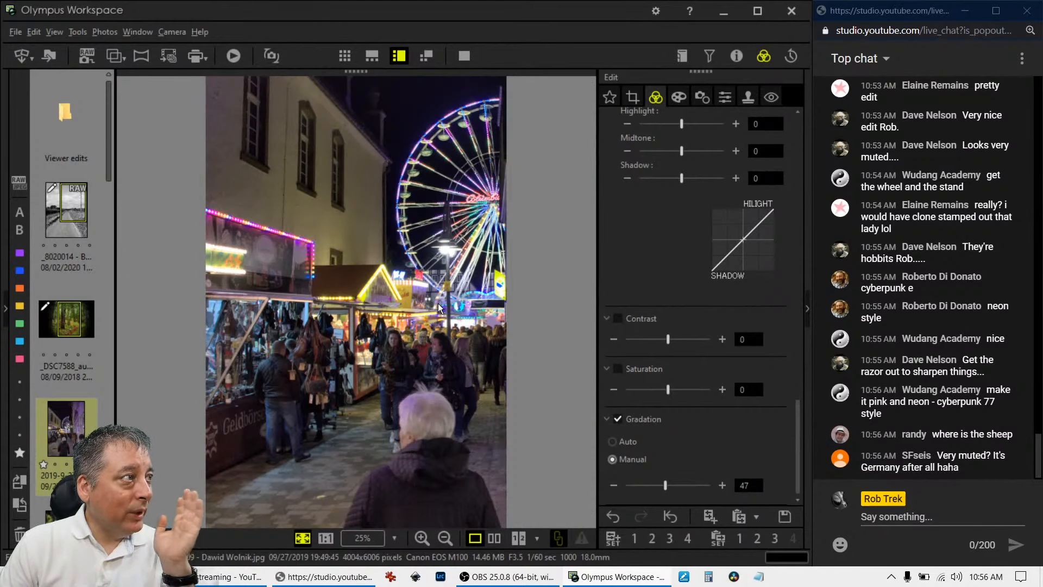
left_click(346, 206)
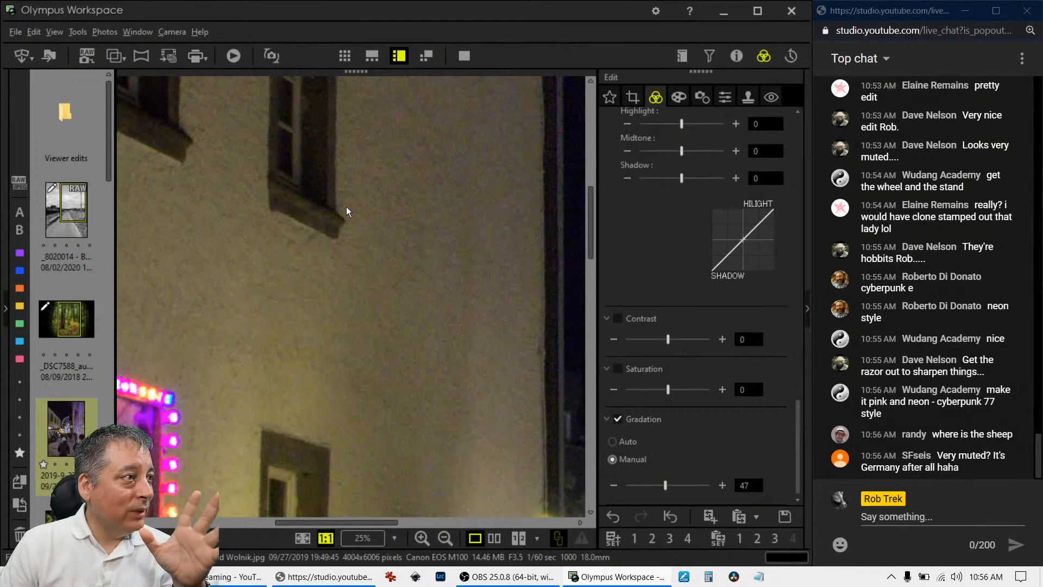
left_click(359, 218)
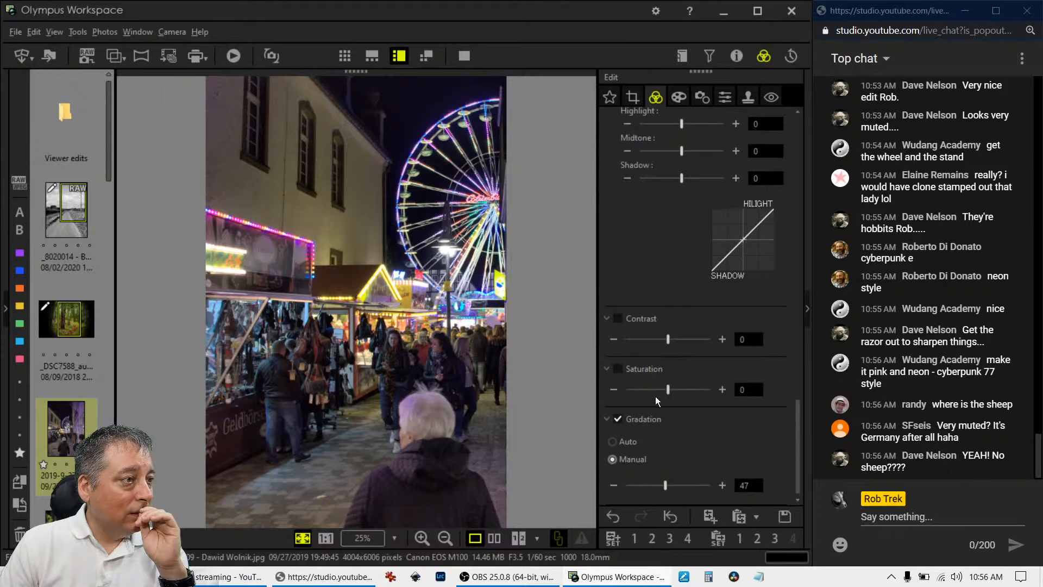
Try the night photo at saturation -50 and fully desaturated, and set Saturation to 3.
left_click_drag(669, 390, 648, 392)
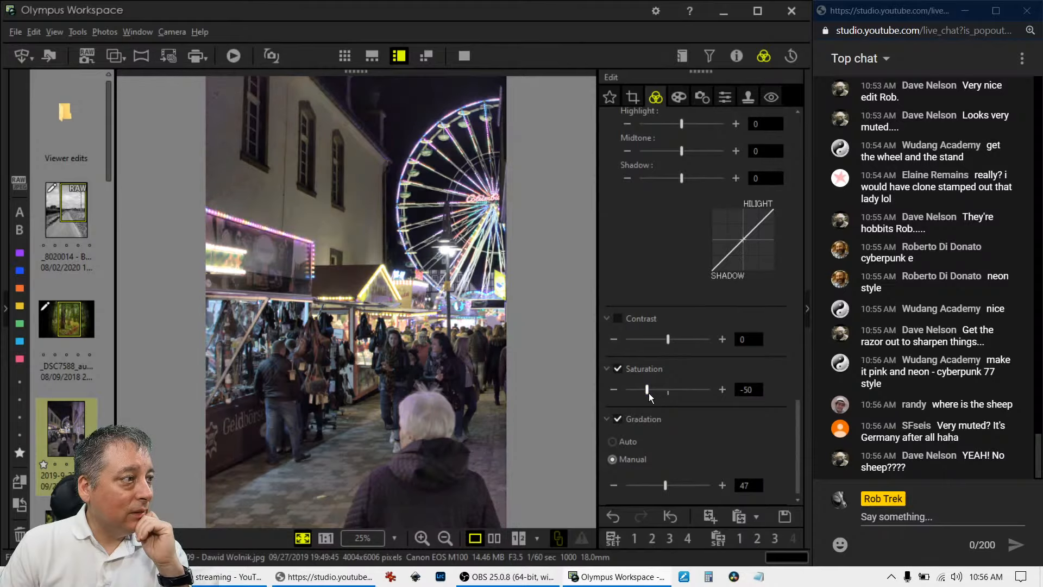
left_click_drag(648, 393, 627, 396)
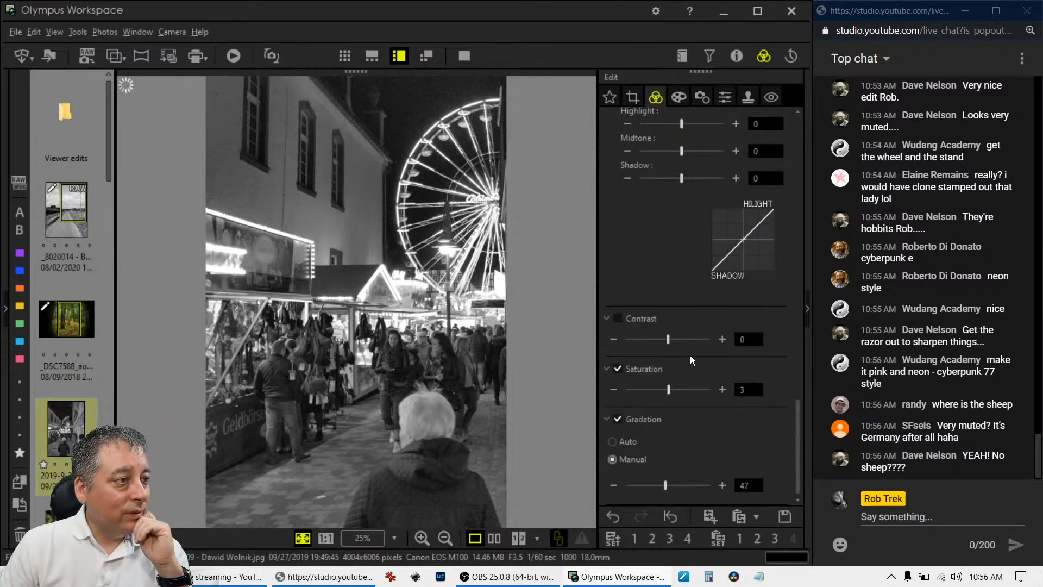
Convert the Ferris wheel photo to black and white with the Monochrome picture mode.
scroll(694, 361, "up", 3)
scroll(697, 367, "up", 10)
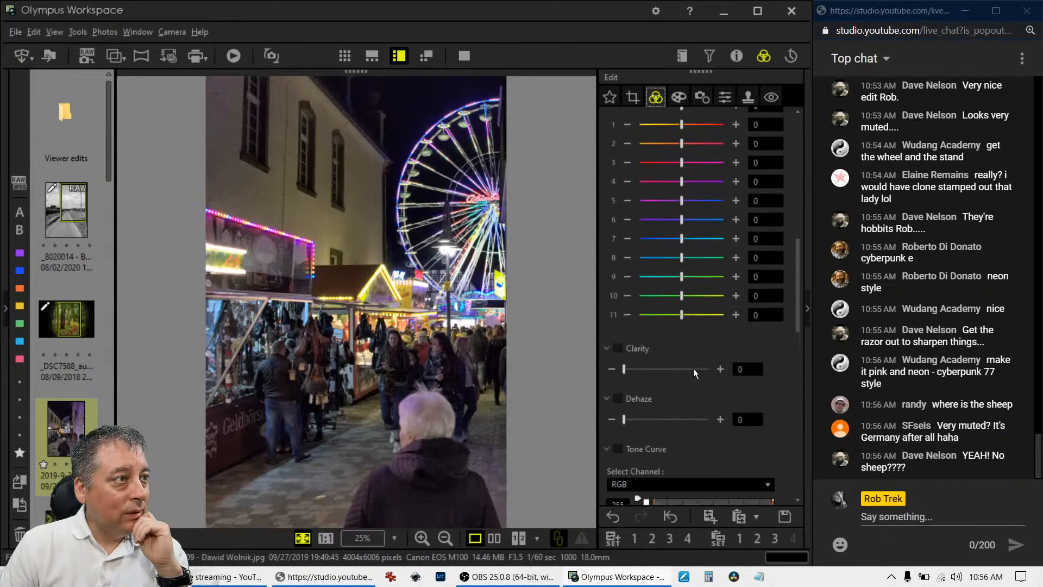
scroll(693, 367, "up", 8)
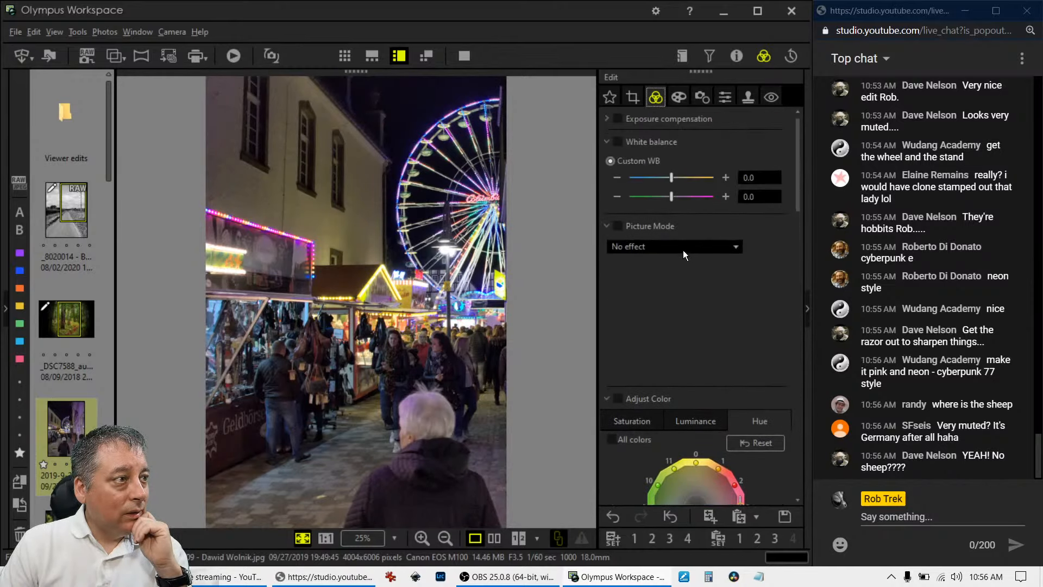
left_click(682, 249)
left_click(676, 272)
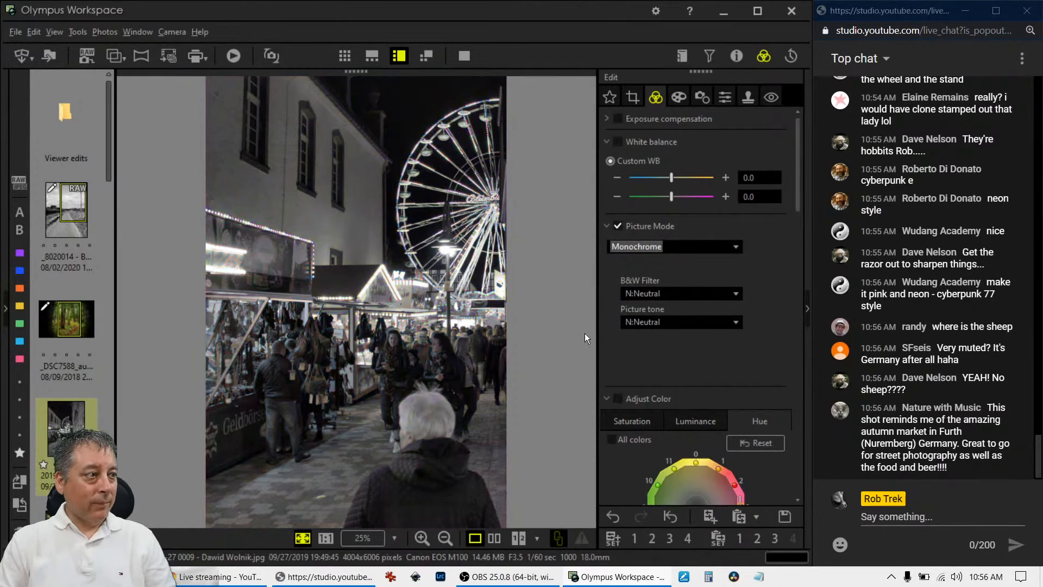
Set Dehaze to 100 on the monochrome Ferris wheel photo, try several Clarity strengths up to 100, and settle Clarity at 70.
scroll(652, 369, "down", 8)
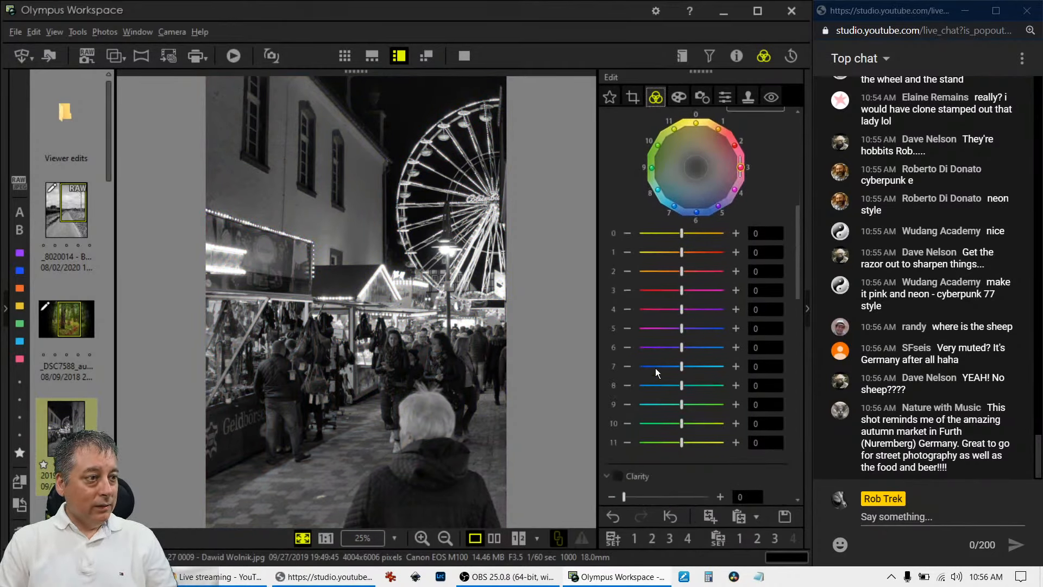
scroll(655, 367, "down", 3)
left_click_drag(629, 360, 711, 360)
left_click_drag(628, 308, 651, 308)
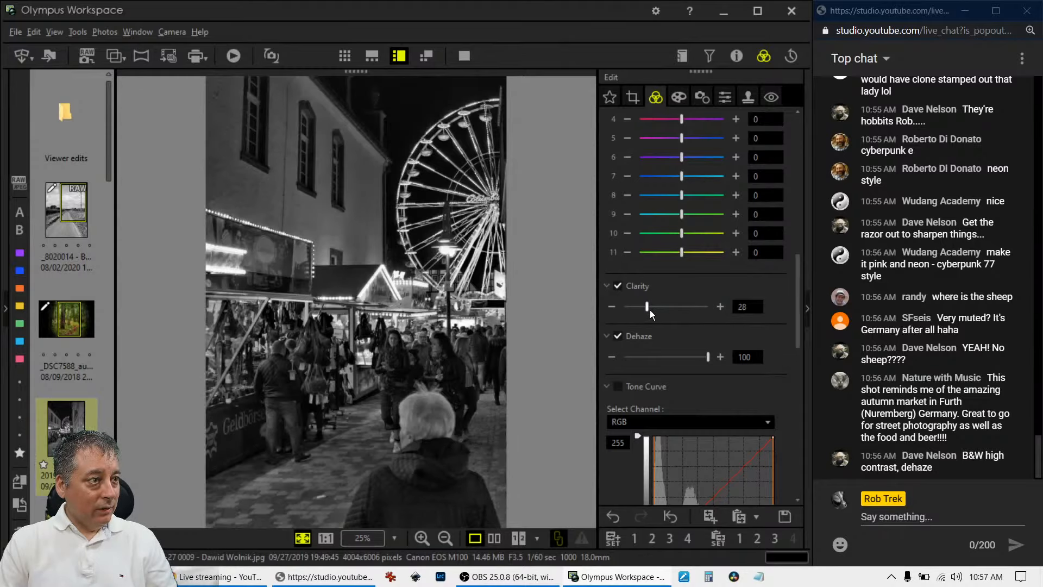
left_click_drag(655, 307, 663, 307)
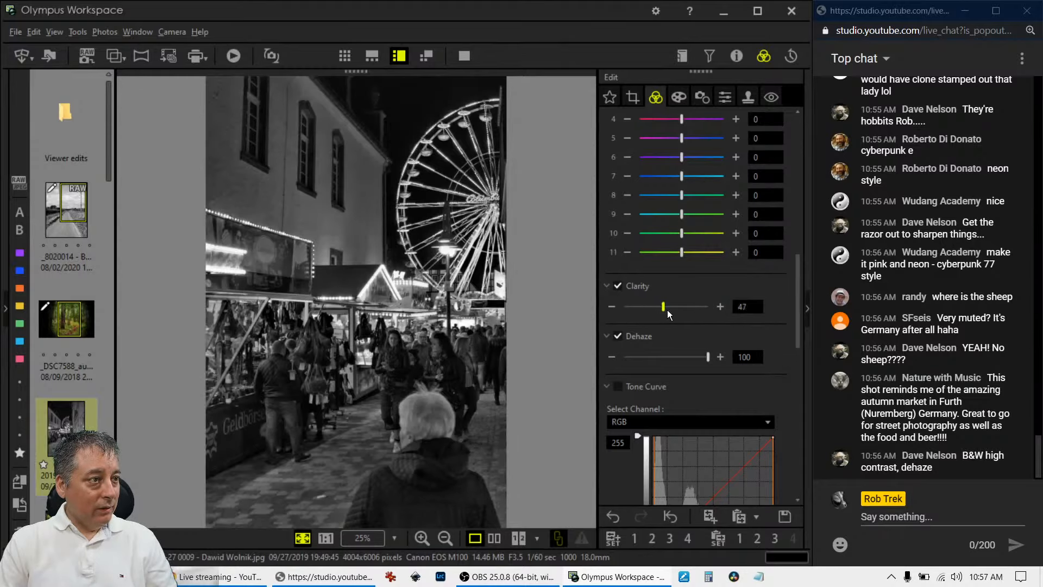
left_click(721, 307)
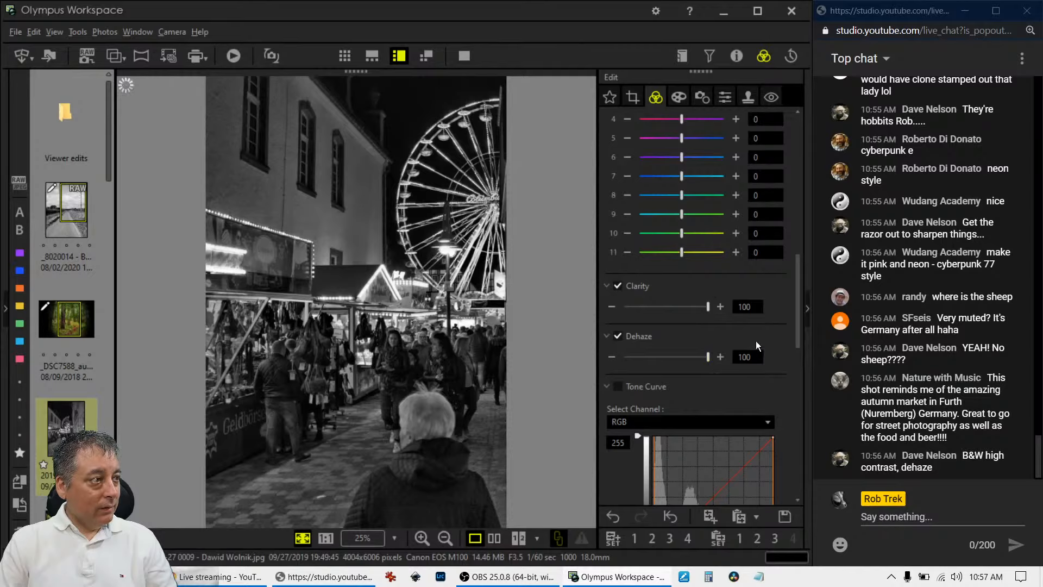
scroll(763, 341, "down", 3)
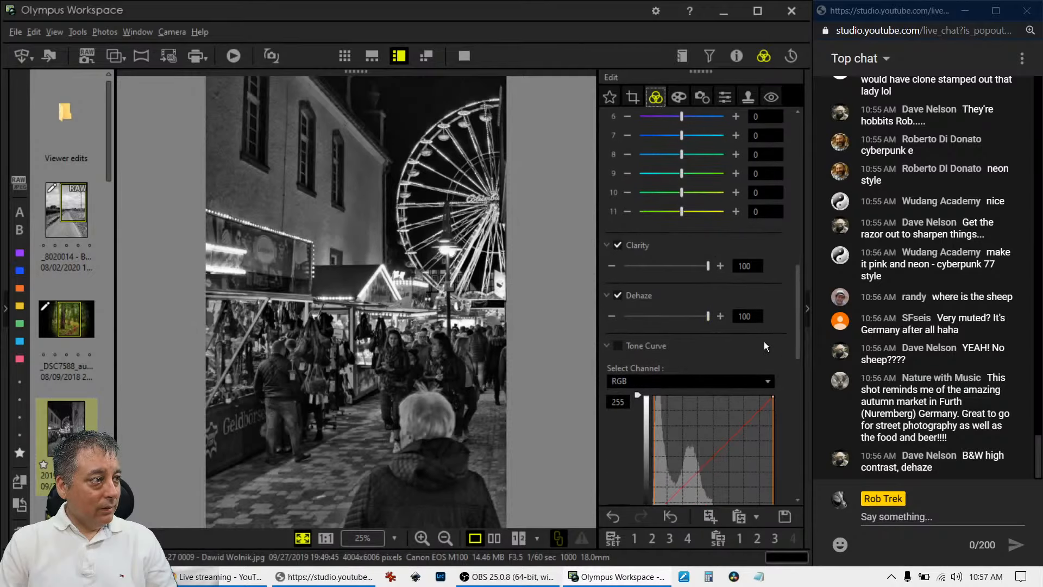
scroll(764, 341, "up", 1)
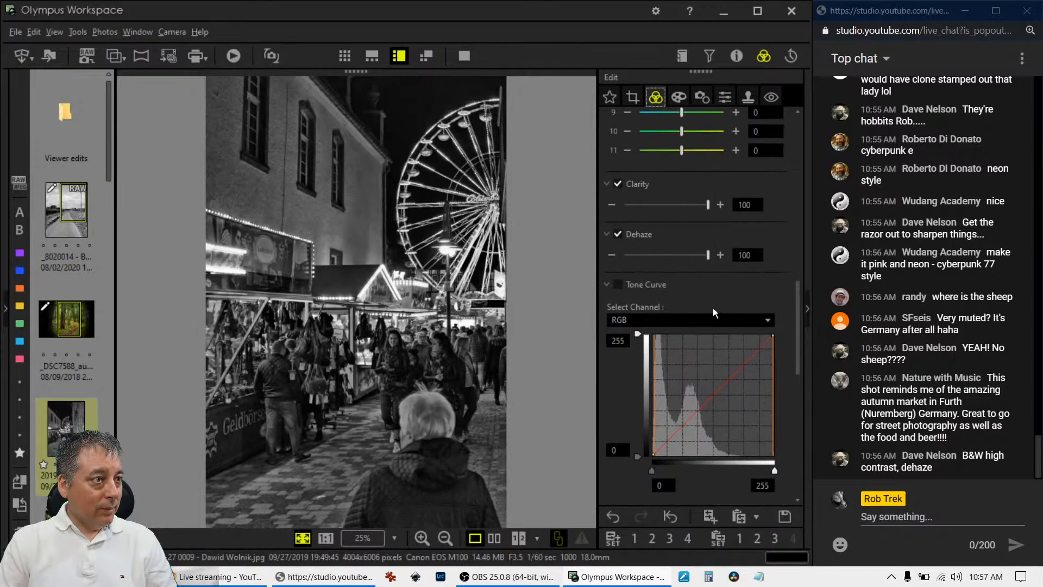
left_click_drag(708, 205, 683, 206)
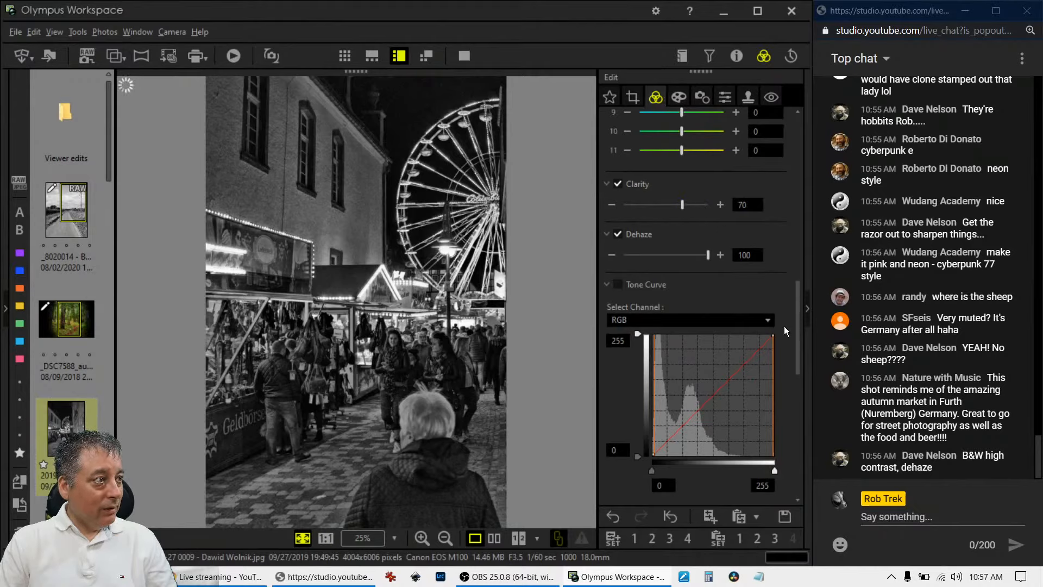
Shape the RGB tone curve with one point holding the shadows near the diagonal and another lifting the midtones for stronger contrast.
scroll(784, 326, "down", 3)
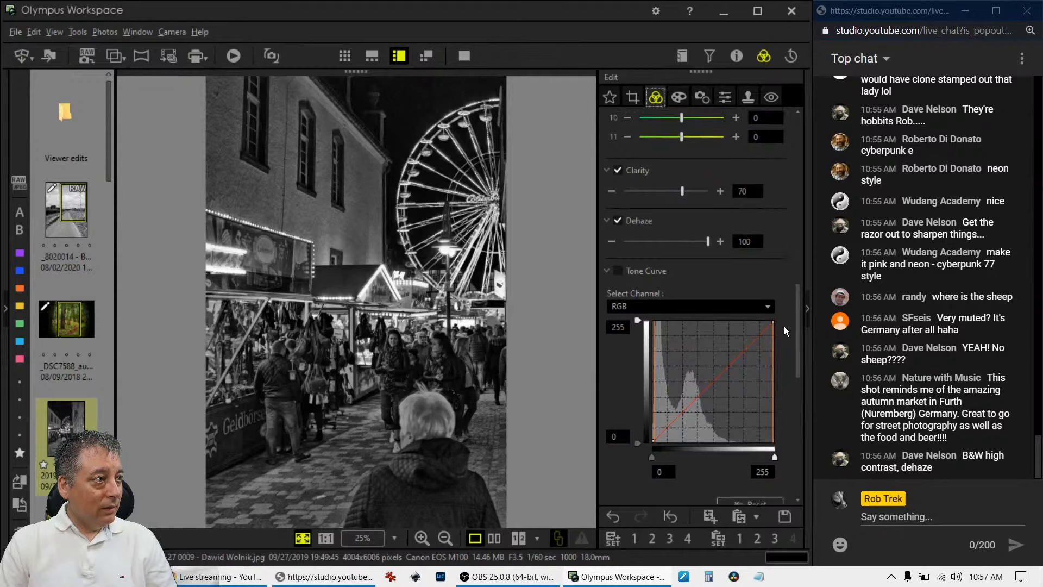
mouse_move(654, 331)
left_mouse_down()
mouse_move(681, 309)
mouse_move(677, 298)
mouse_move(663, 325)
left_mouse_up()
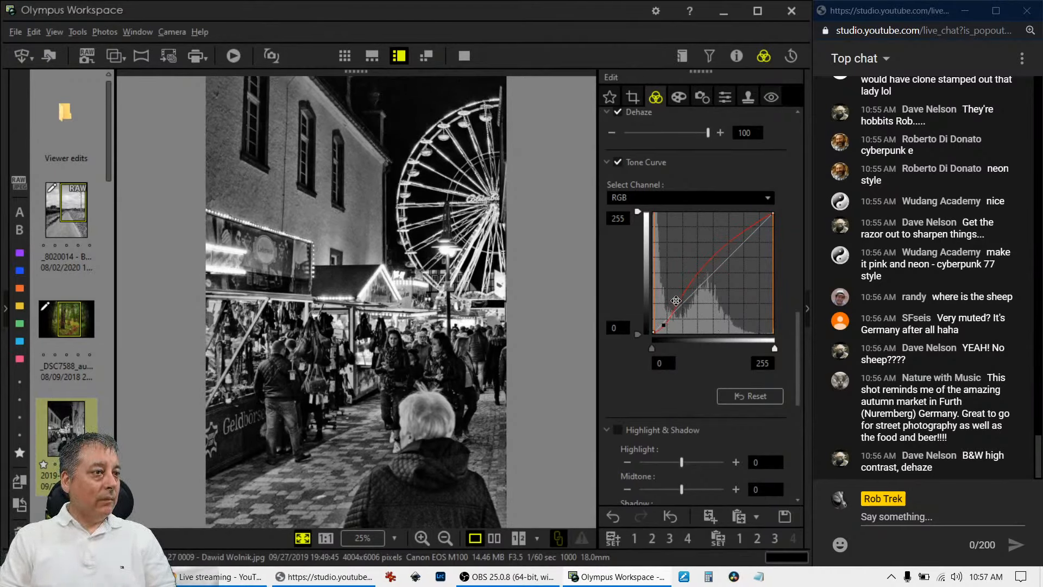
left_click_drag(678, 300, 707, 257)
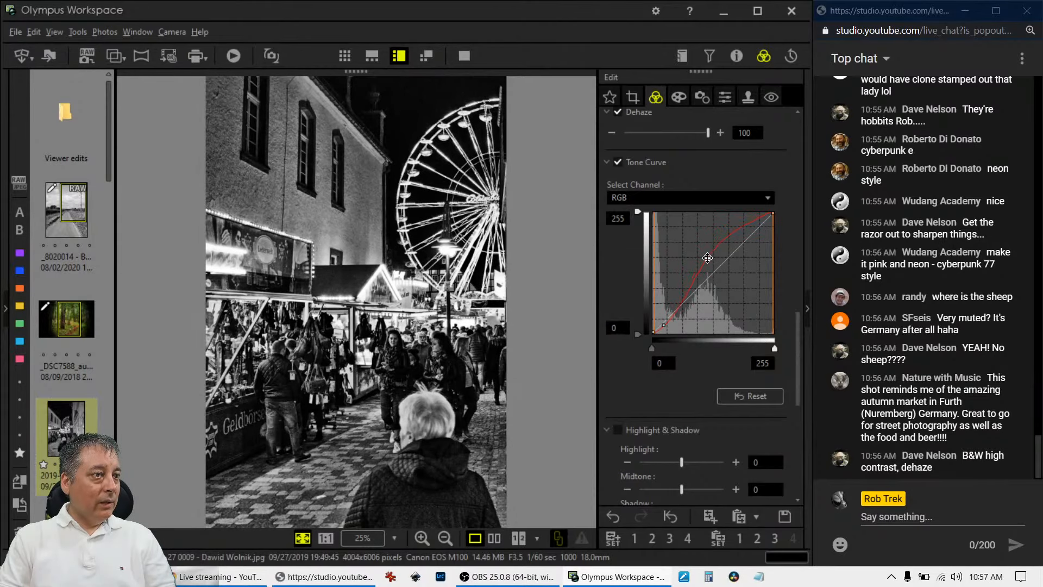
left_click_drag(664, 325, 672, 322)
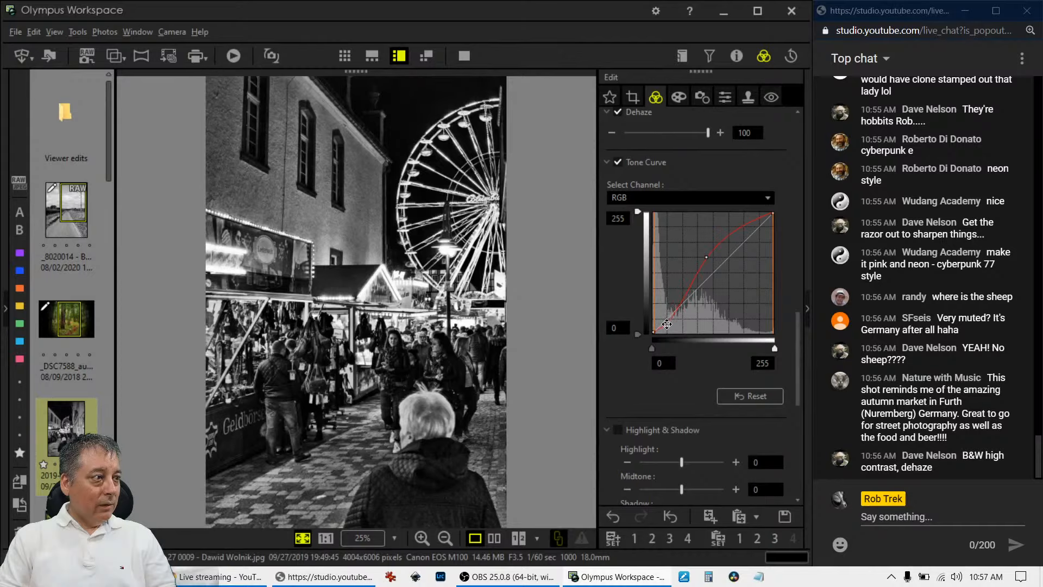
left_click(666, 323)
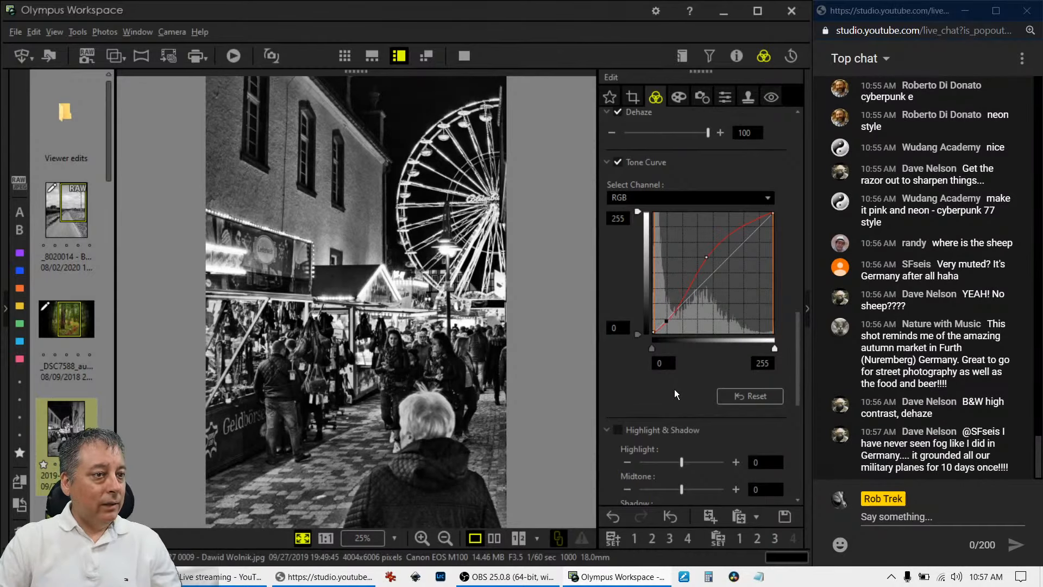
Look through the remaining tone settings and examine the market crowd, street lamp and Ferris wheel for grain at actual size.
scroll(676, 418, "down", 3)
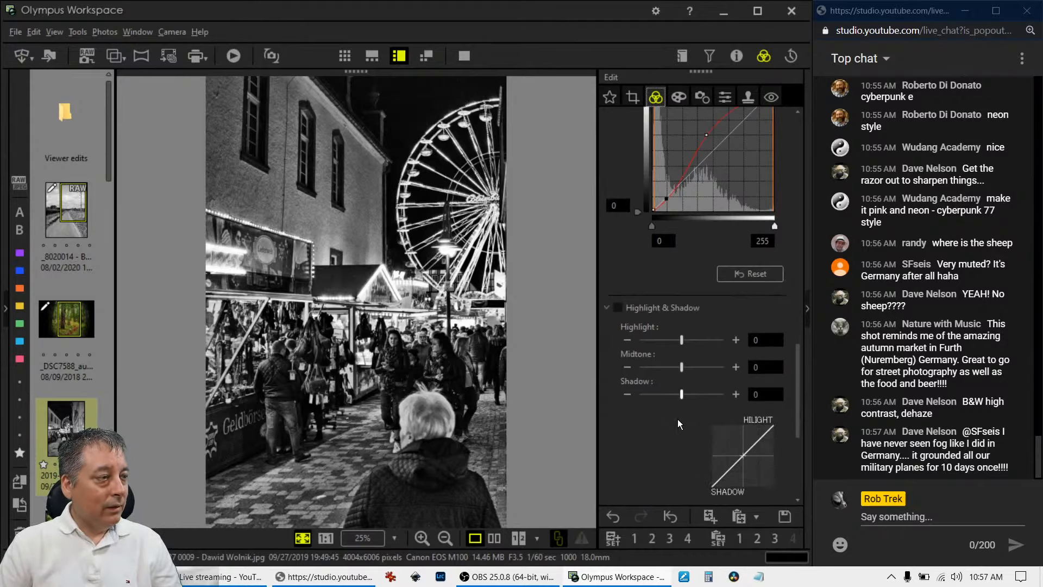
scroll(677, 419, "down", 5)
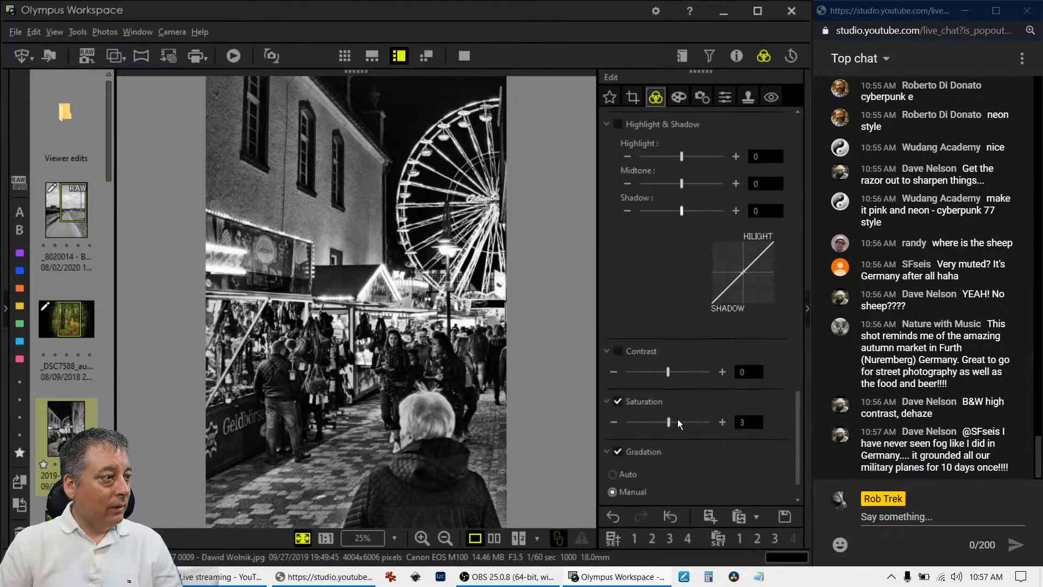
scroll(677, 418, "down", 1)
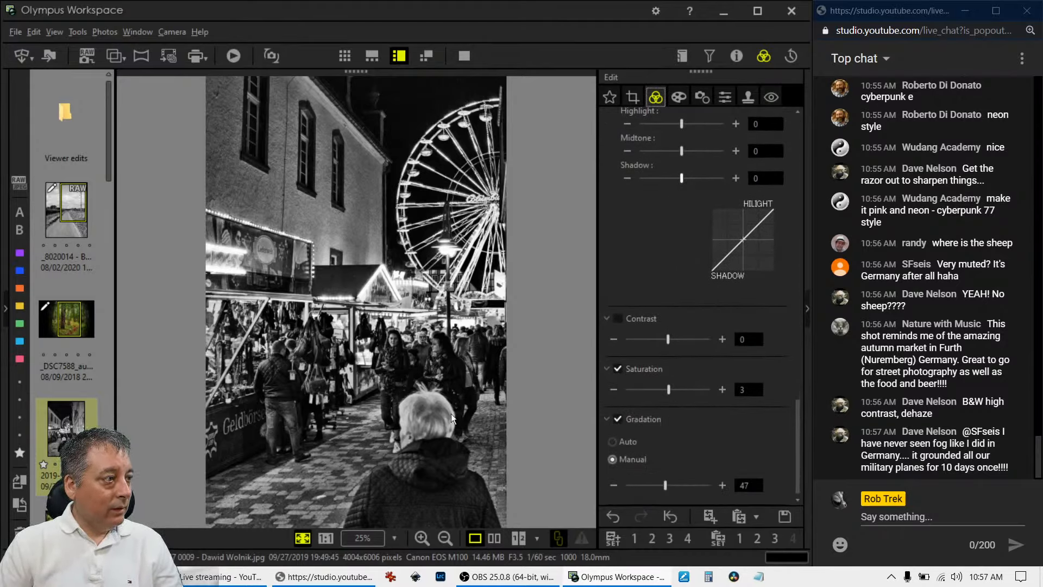
left_click(395, 335)
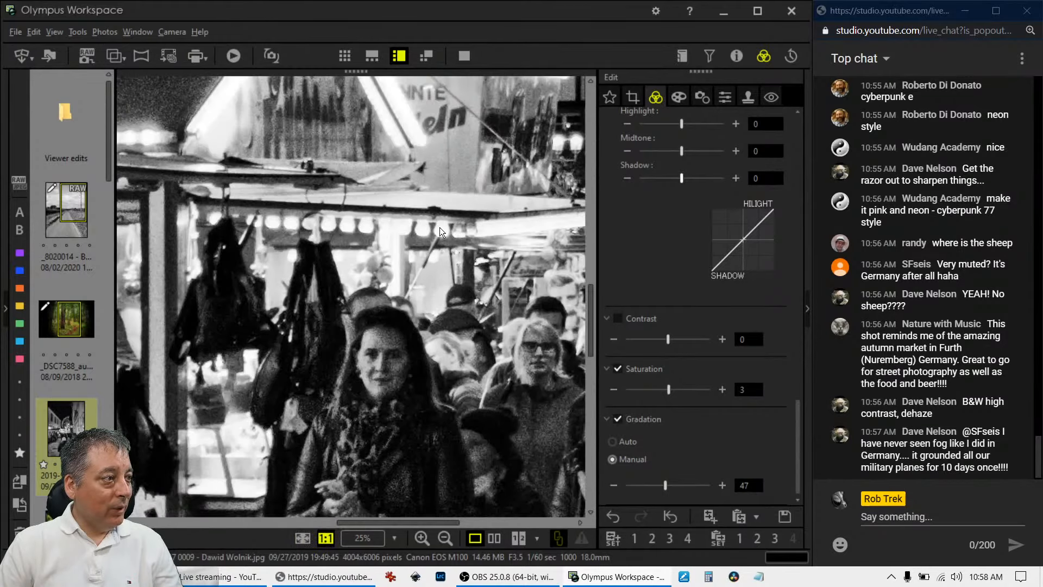
left_click_drag(478, 182, 302, 324)
left_click_drag(497, 142, 313, 354)
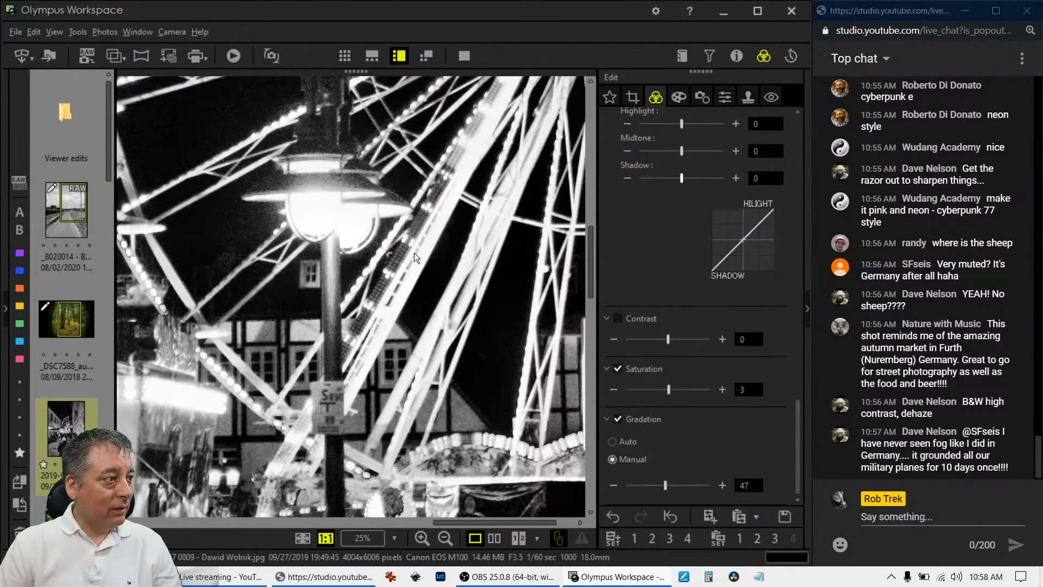
left_click_drag(414, 252, 358, 365)
left_click_drag(391, 183, 382, 265)
left_click(381, 265)
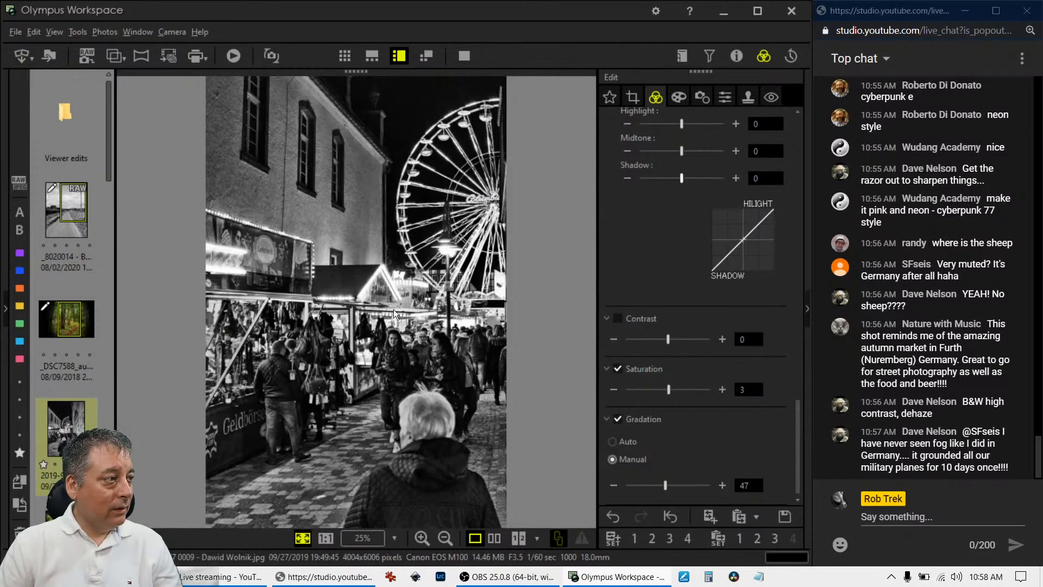
Reduce Dehaze to 79 and compare the edited photo side by side with the original.
scroll(681, 291, "up", 6)
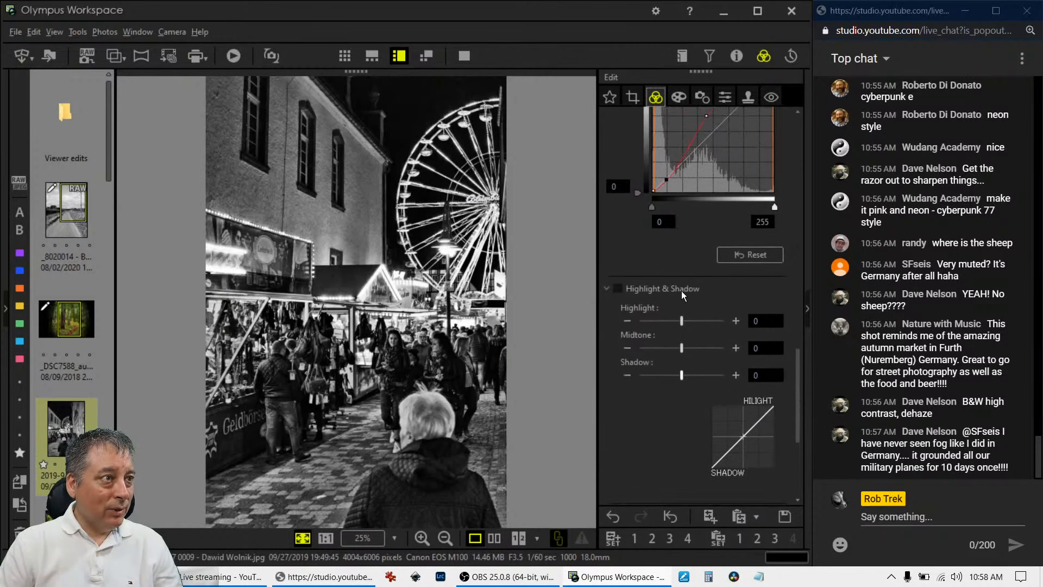
scroll(680, 291, "up", 5)
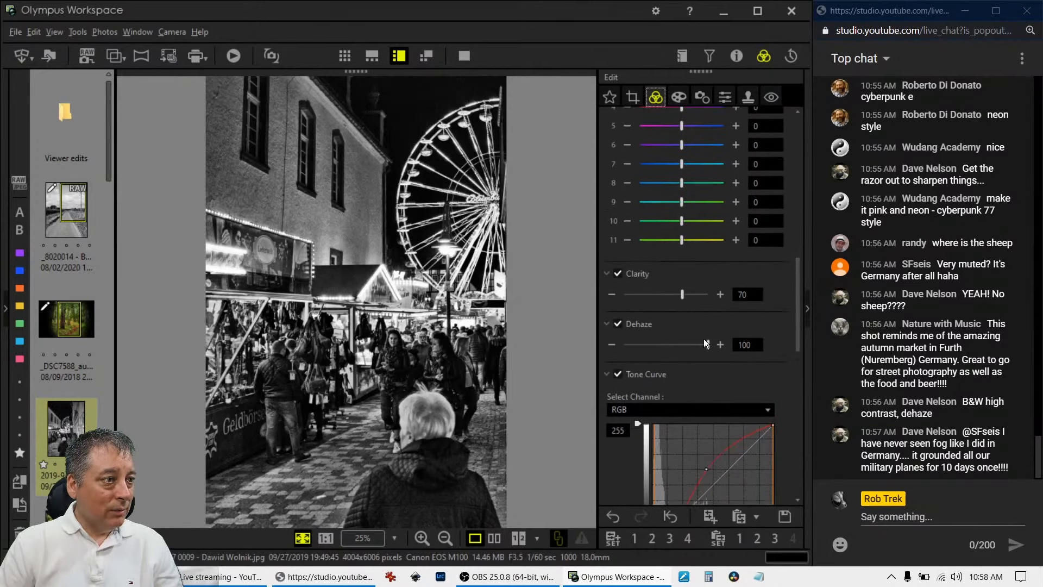
left_click_drag(707, 348, 688, 347)
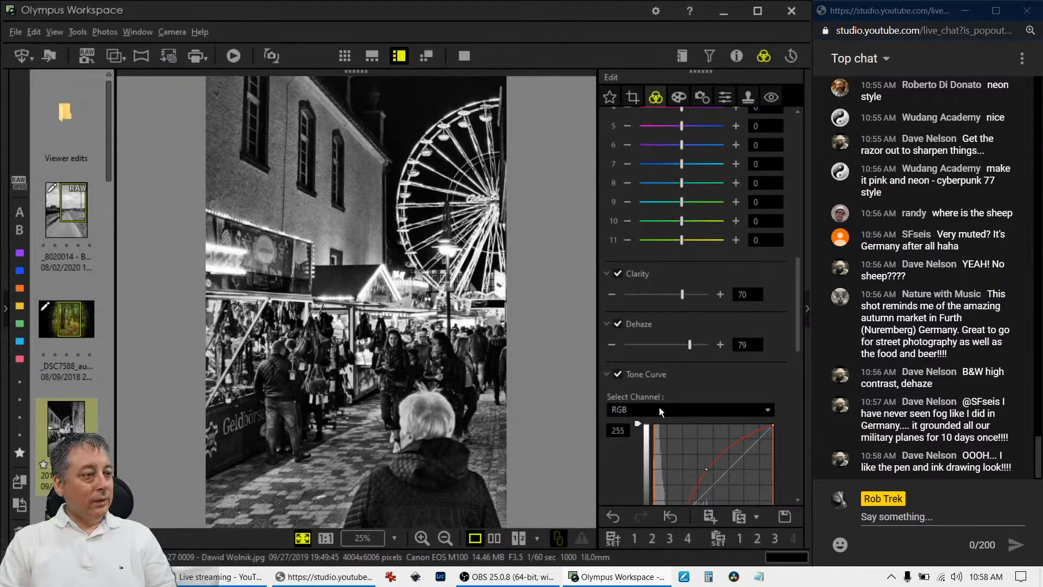
left_click(488, 539)
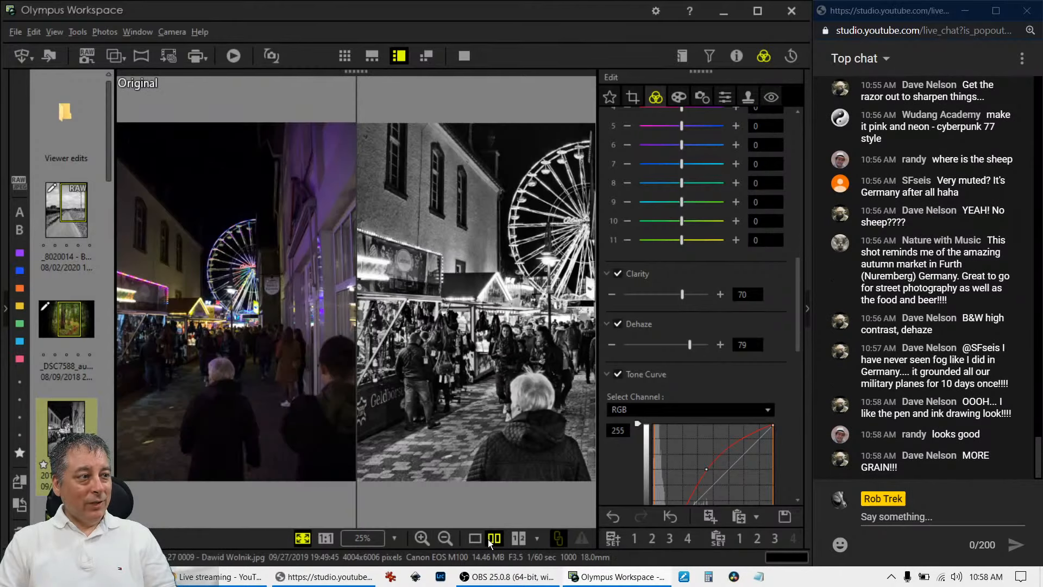
left_click(472, 539)
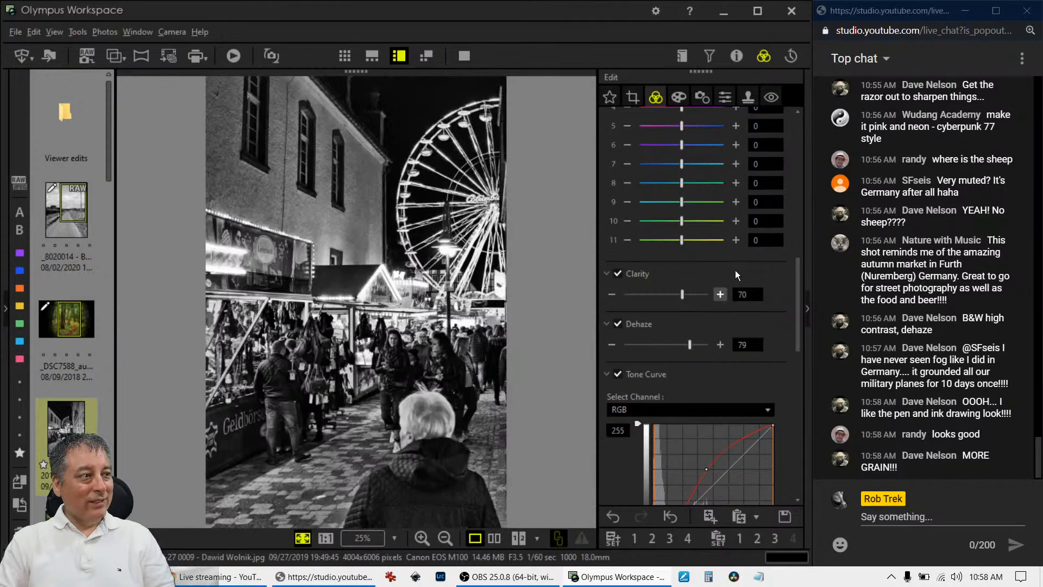
Add a subtle colour tone with the R channel's tone curve, lowering its shadows slightly and raising its highlights.
scroll(715, 237, "up", 10)
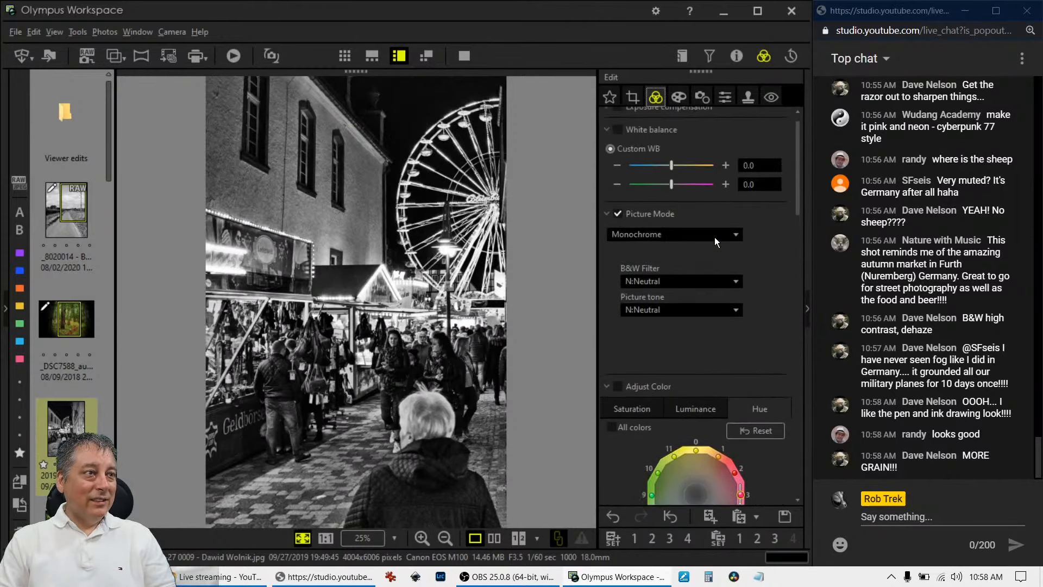
scroll(715, 236, "up", 1)
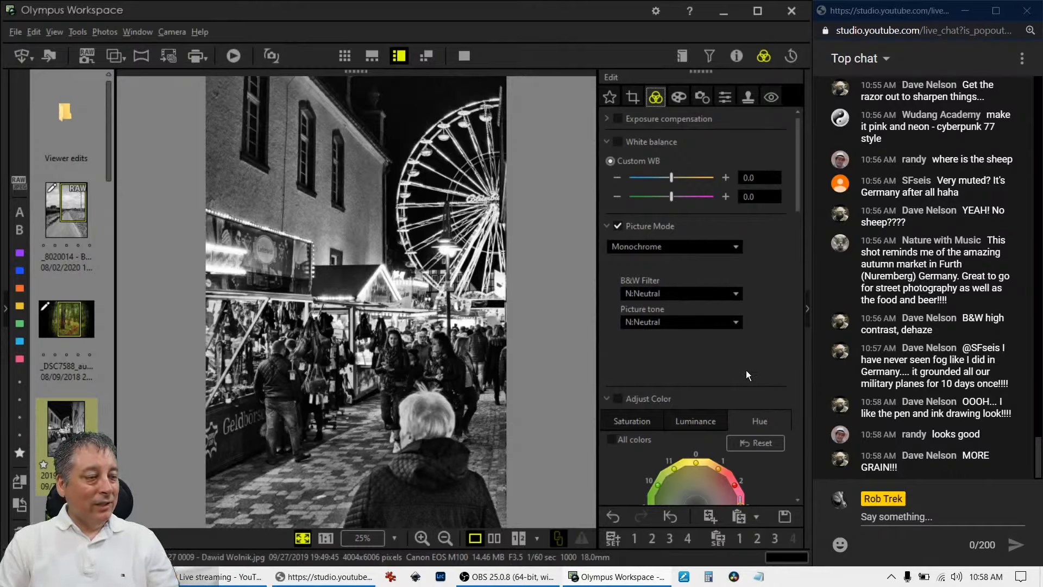
scroll(745, 369, "down", 7)
scroll(745, 363, "down", 2)
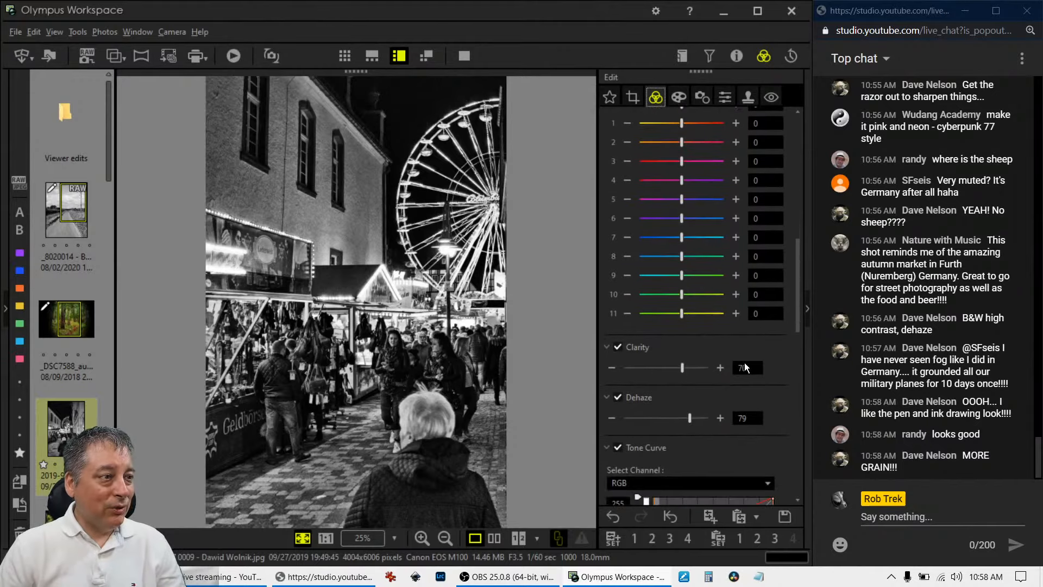
scroll(745, 363, "up", 2)
scroll(745, 363, "down", 2)
scroll(744, 359, "down", 5)
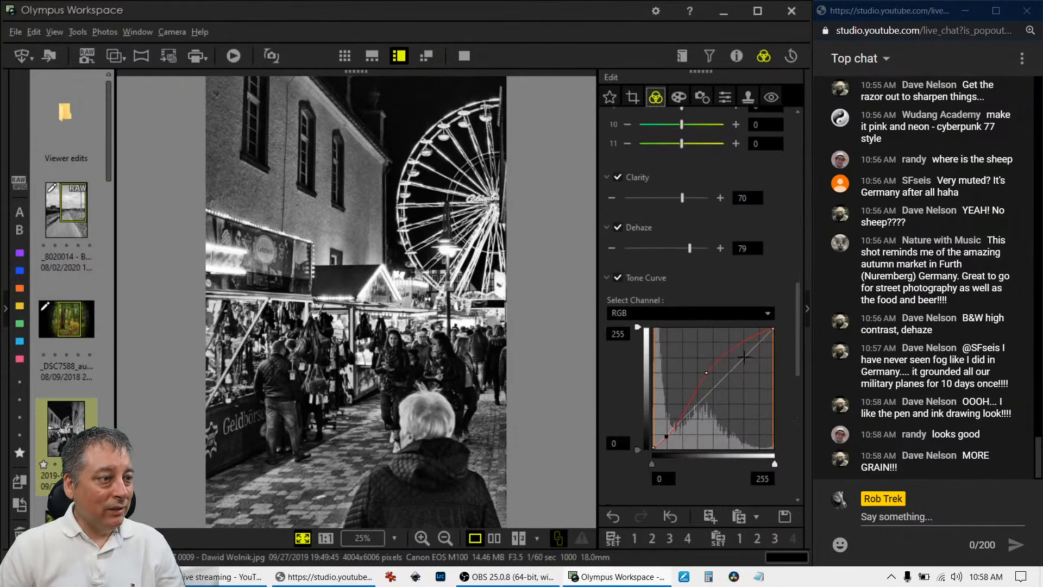
left_click(679, 280)
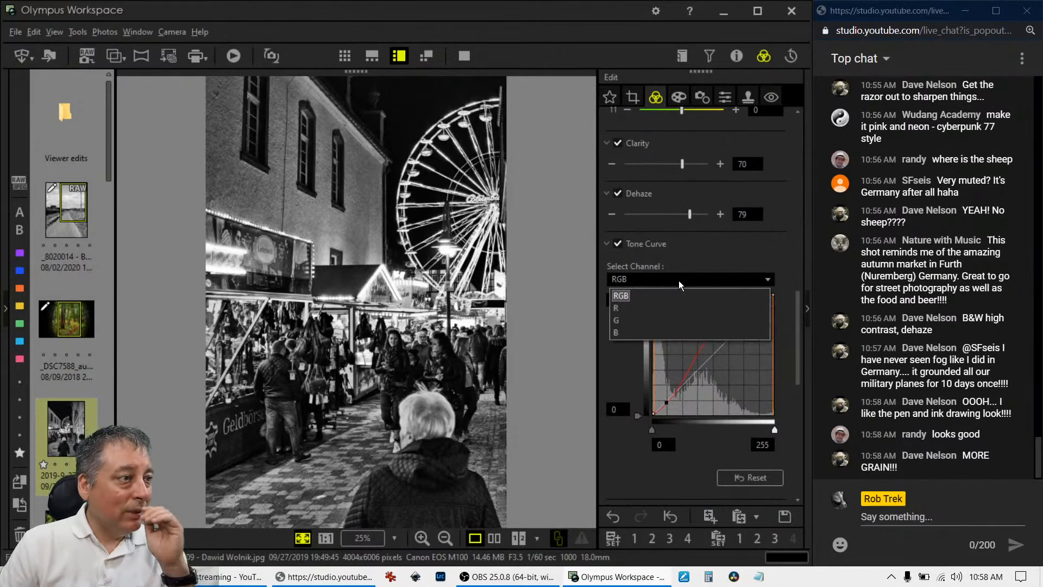
left_click(652, 307)
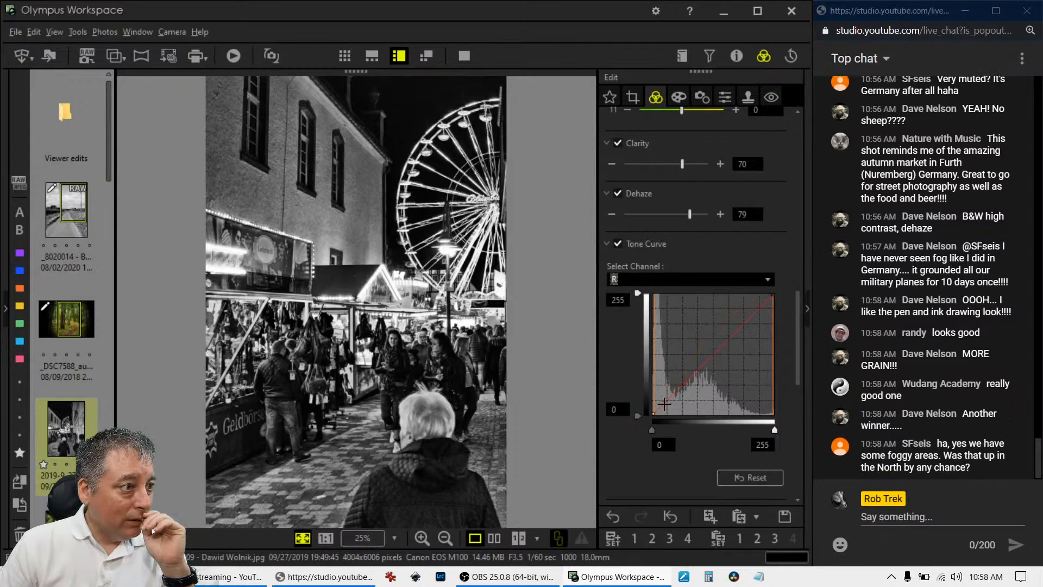
left_click_drag(664, 403, 662, 407)
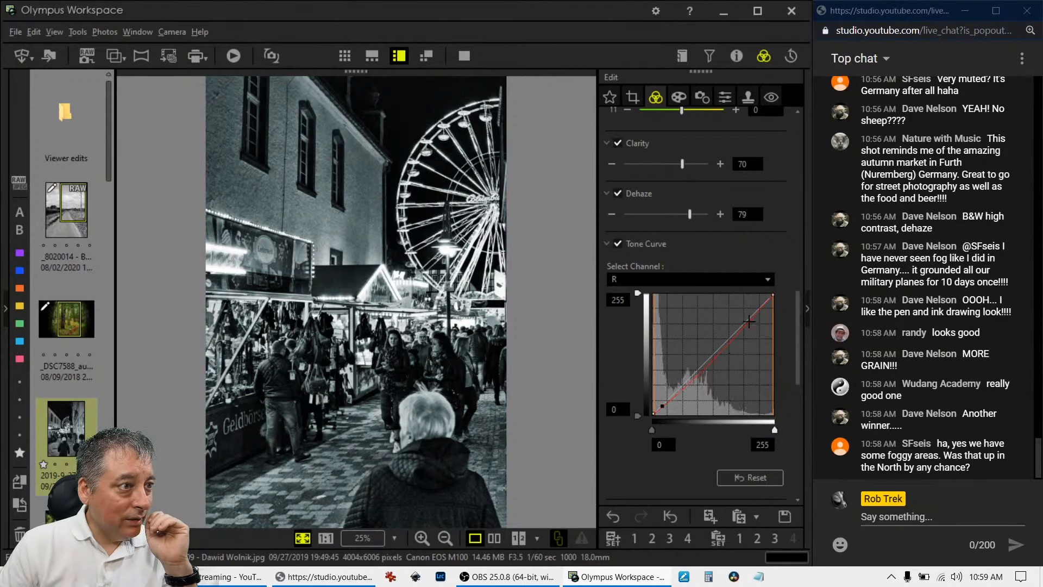
left_click_drag(749, 322, 749, 312)
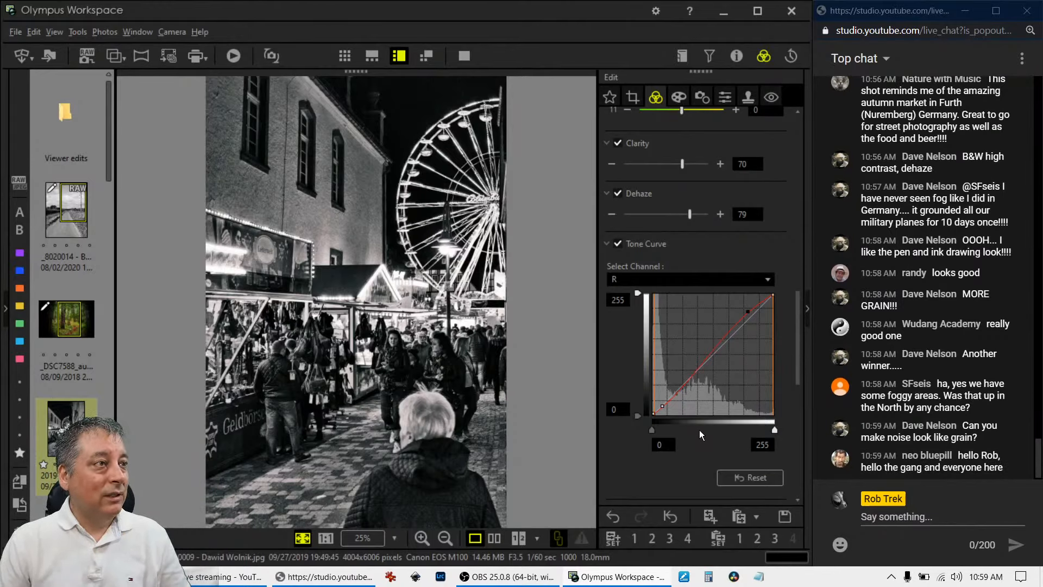
Collapse the Adjust Color settings and raise Clarity to 100.
scroll(649, 168, "up", 5)
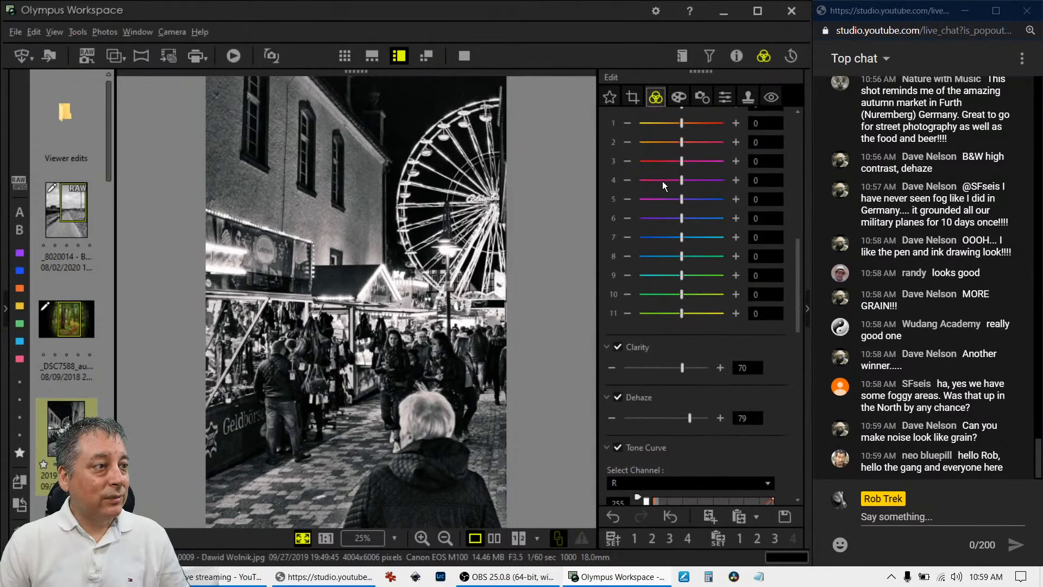
scroll(663, 182, "up", 7)
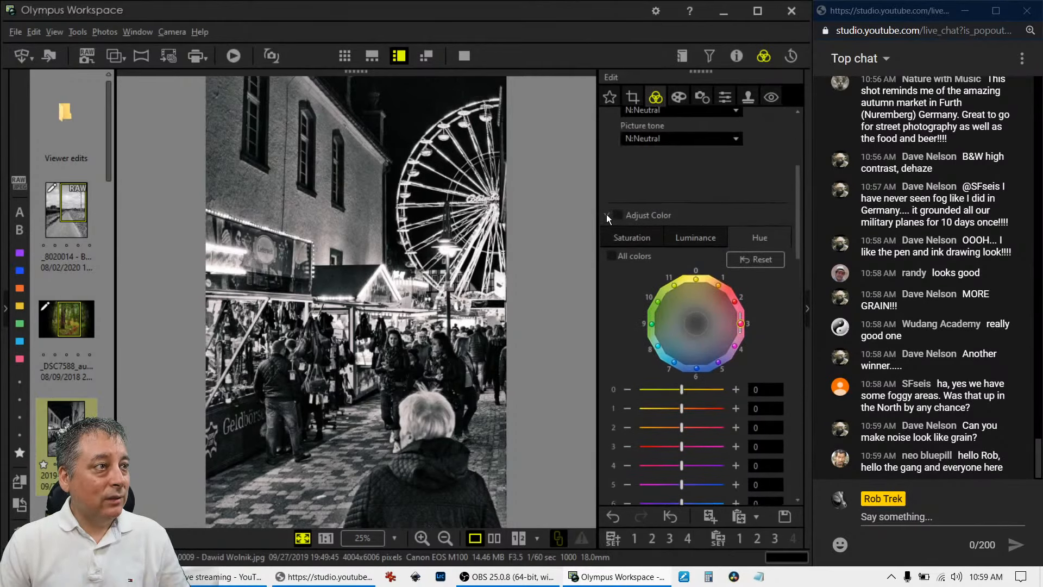
left_click(607, 215)
scroll(741, 236, "down", 1)
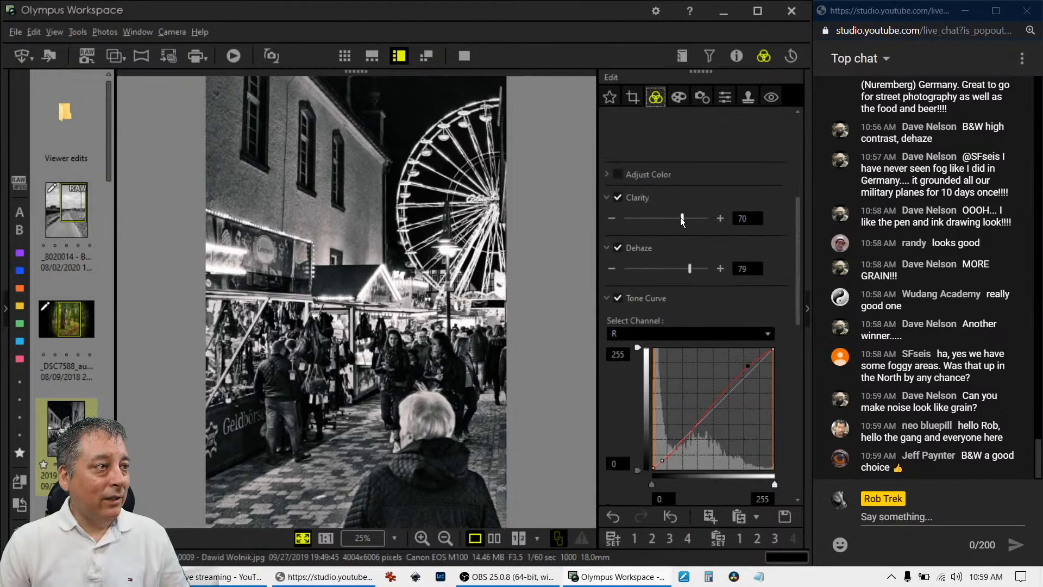
left_click_drag(680, 217, 713, 220)
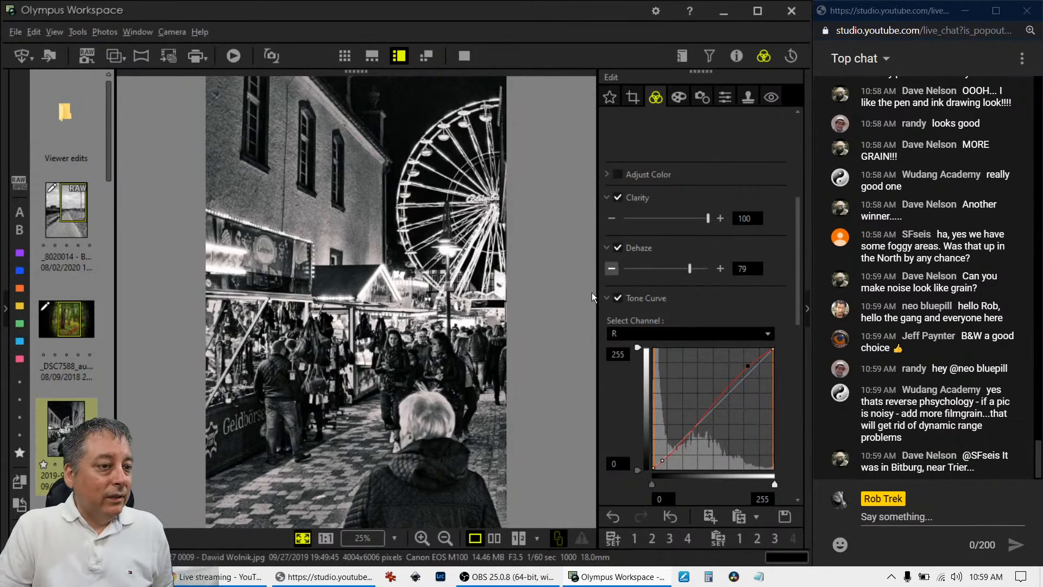
Compare the edited Ferris wheel photo side by side with the original in full screen.
left_click(491, 539)
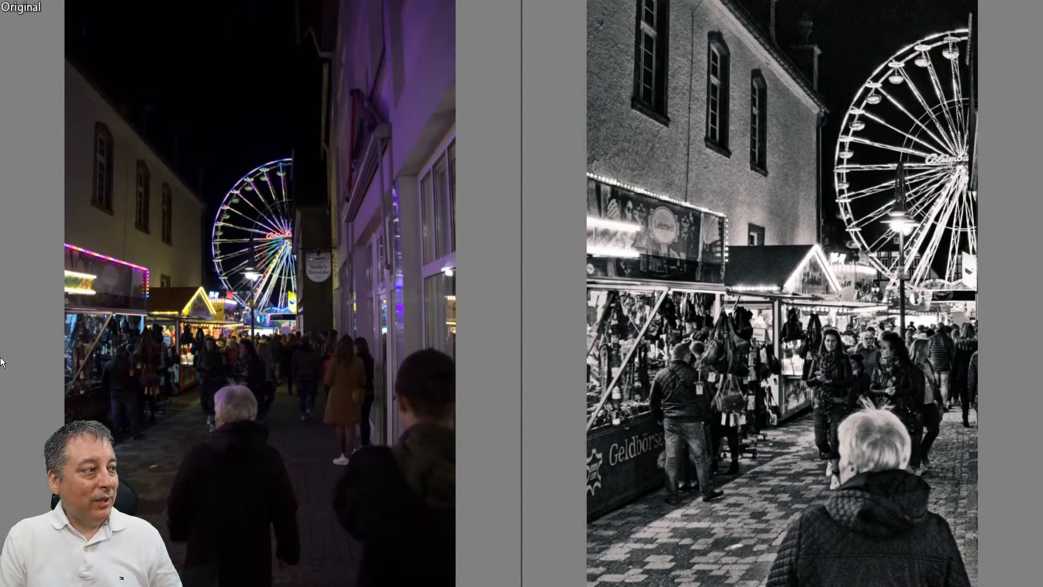
key("Escape")
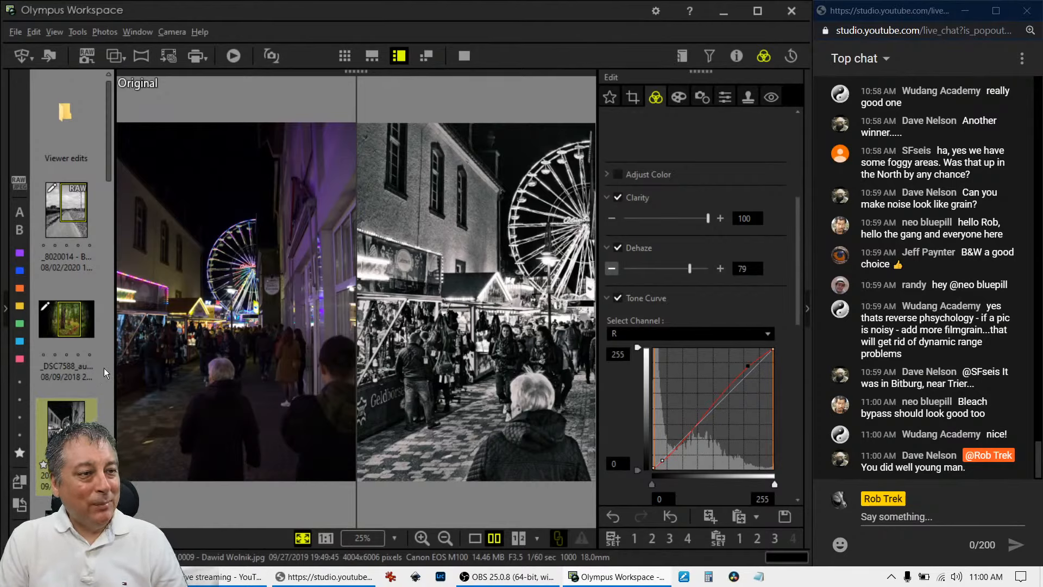
Try the Bleach Bypass II art filter on the monochrome photo and revert the photo to its original.
left_click(679, 100)
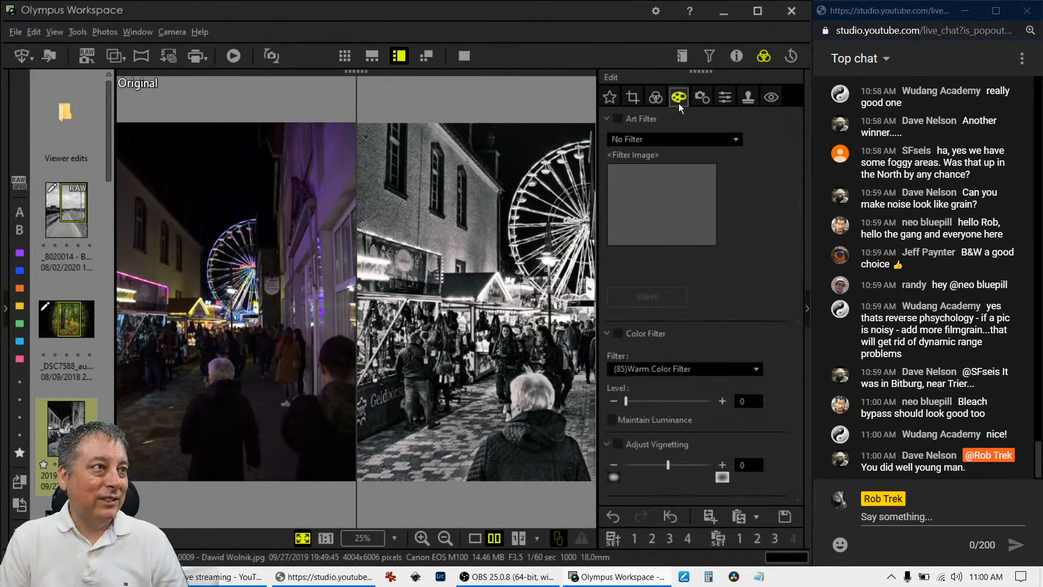
left_click(676, 140)
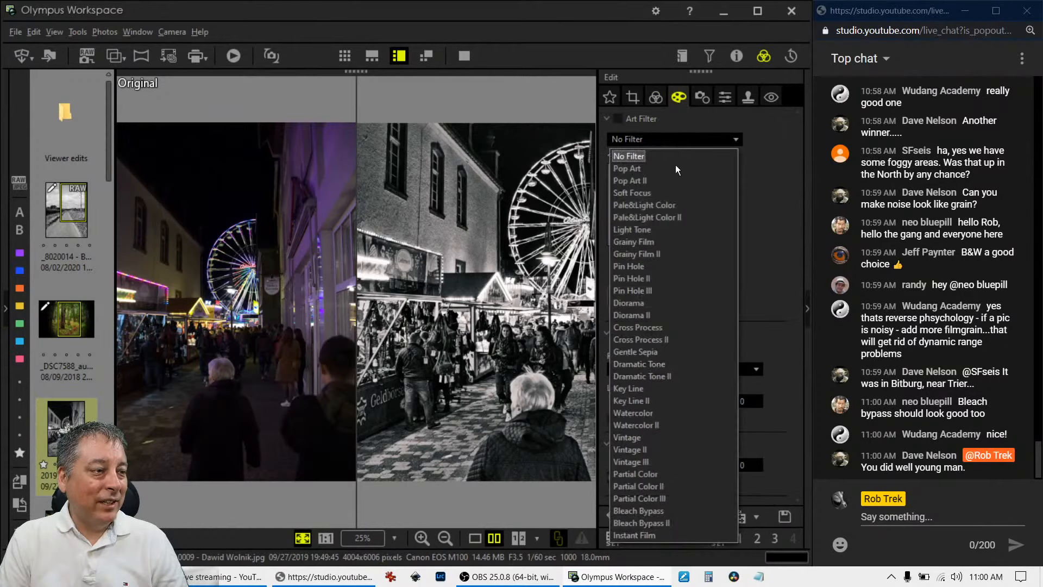
left_click(652, 520)
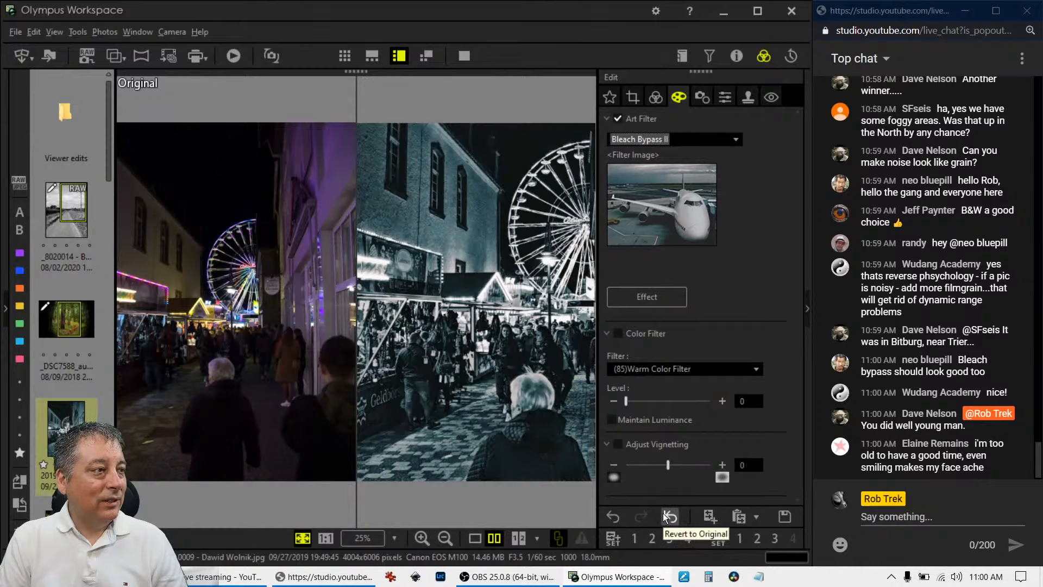
left_click(663, 513)
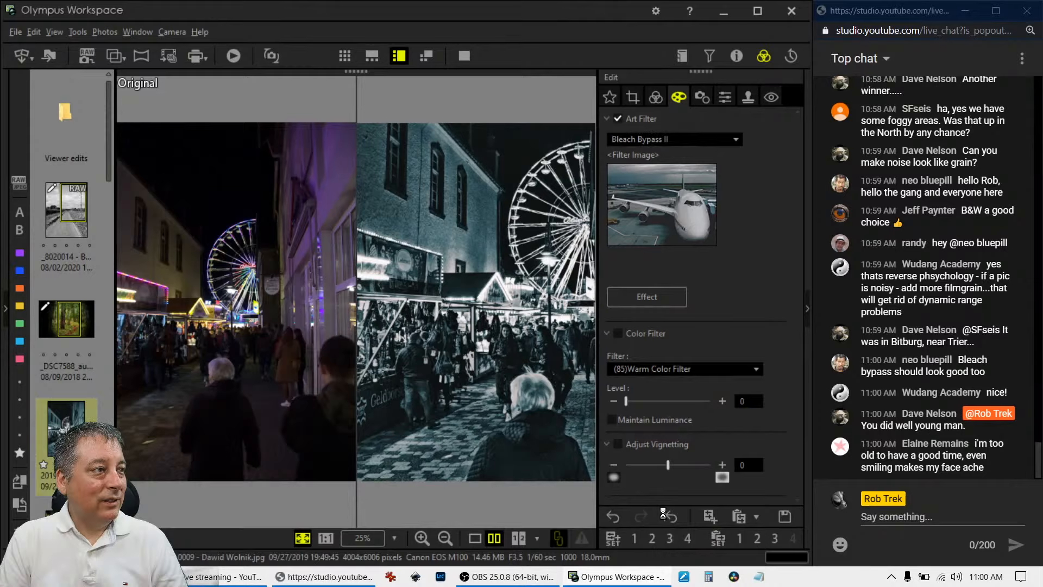
Try Bleach Bypass II on the reverted colour photo and replace it with the Bleach Bypass art filter.
left_click(685, 138)
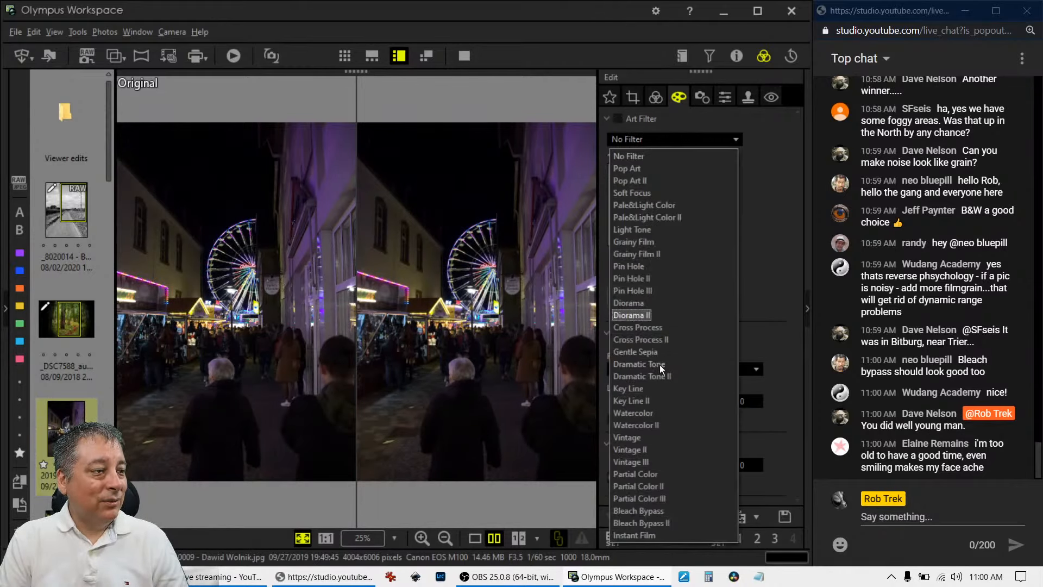
left_click(661, 524)
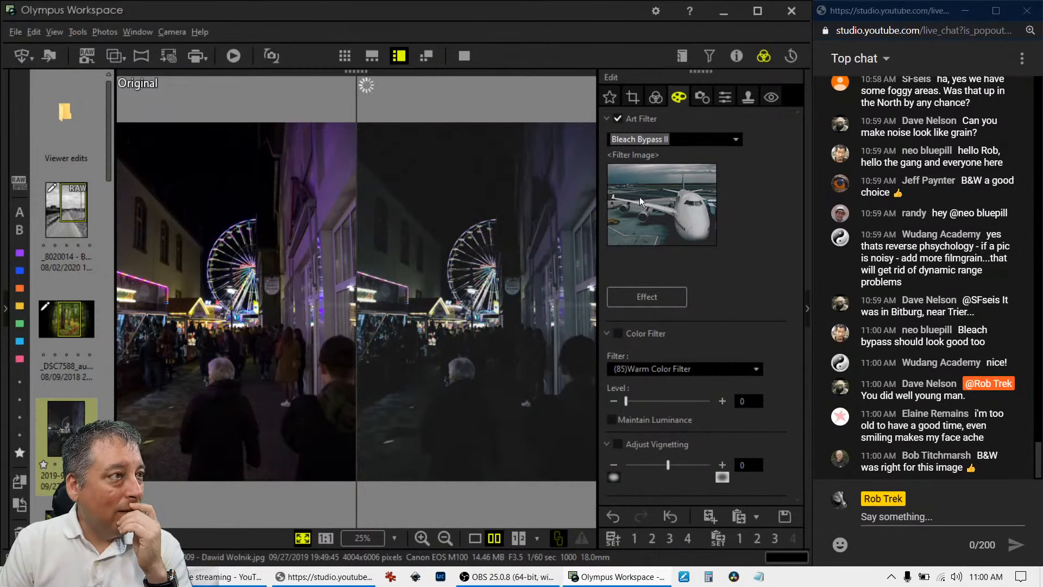
left_click(653, 142)
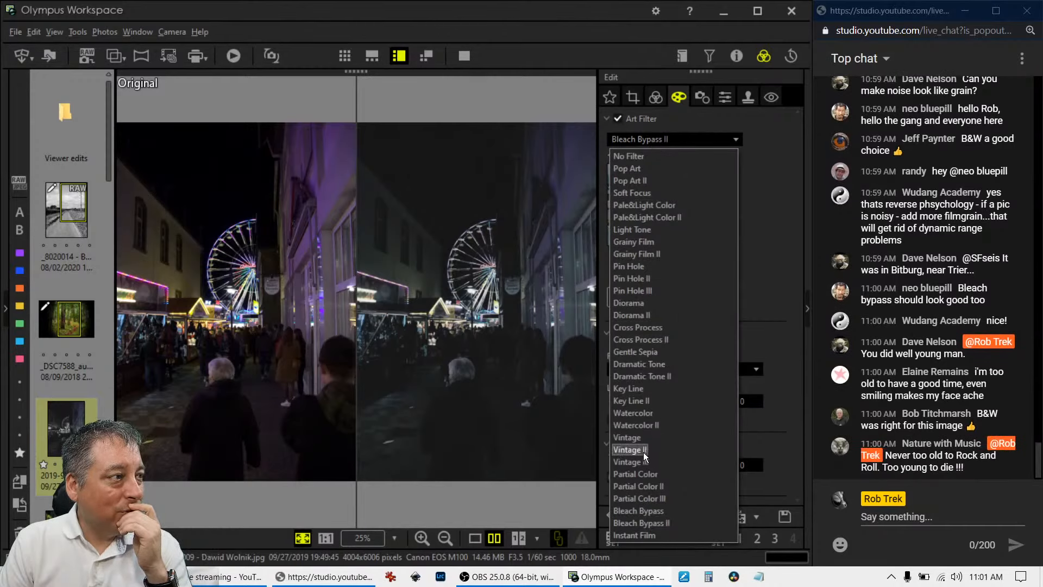
left_click(646, 511)
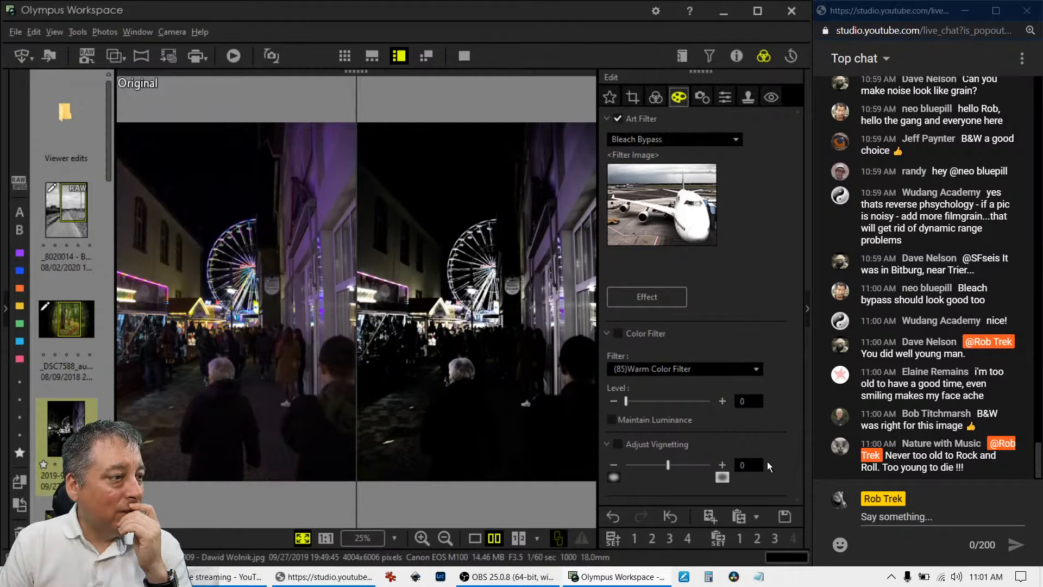
Brighten the dark street scene with manual Gradation set to 35.
left_click(654, 98)
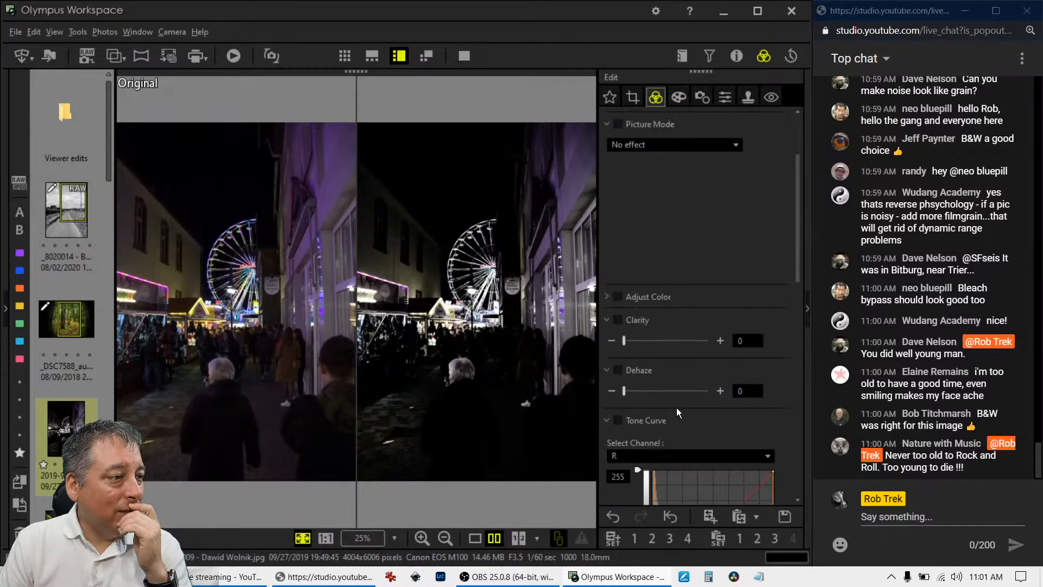
scroll(677, 407, "down", 10)
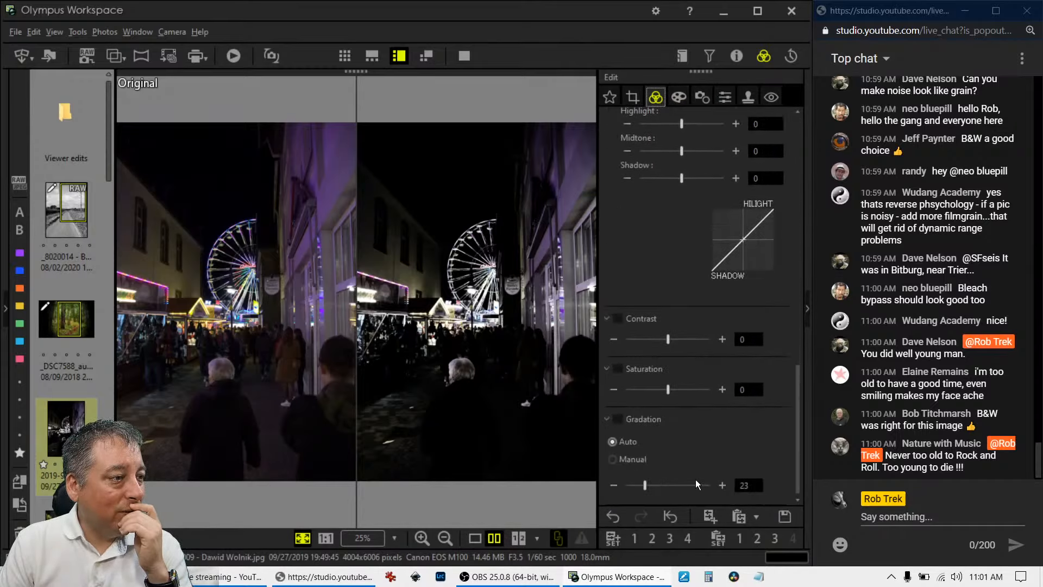
left_click(644, 459)
left_click_drag(646, 483, 657, 485)
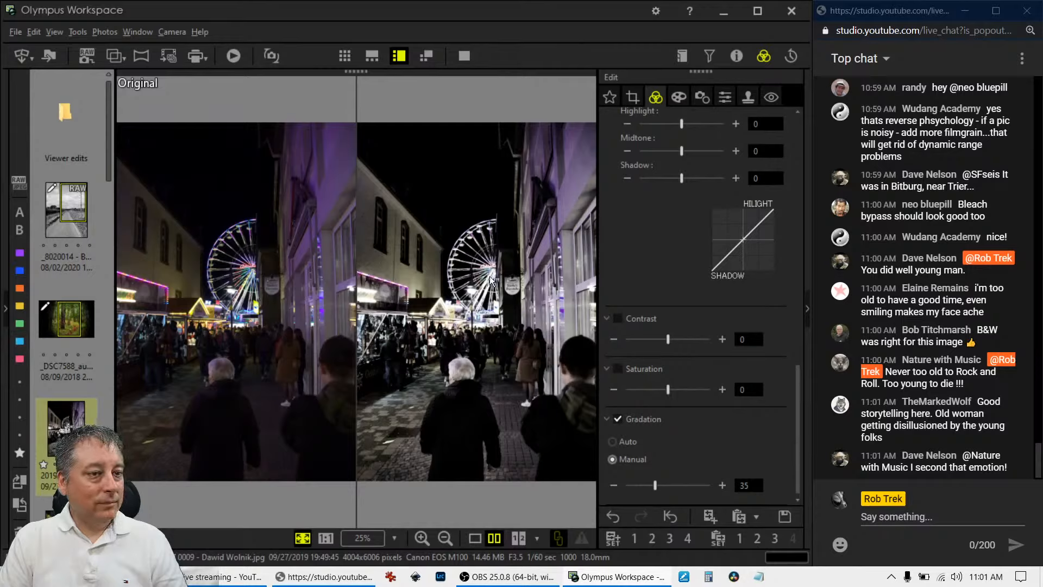
Draw a crop of about 2489 × 4180 pixels around the Ferris wheel and white-haired person, and set its tilt to 0.
left_click(633, 97)
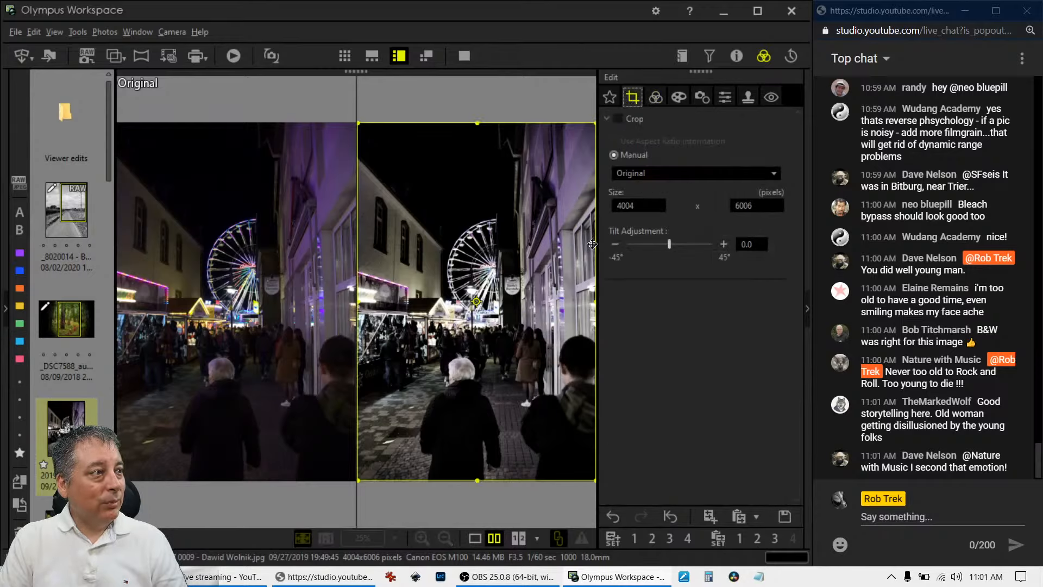
left_click_drag(592, 483, 534, 415)
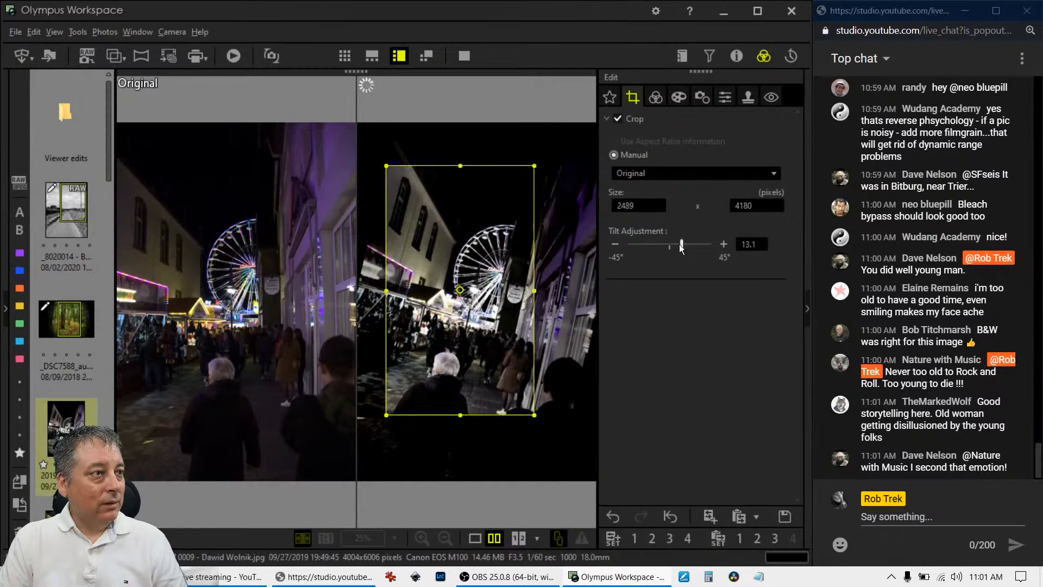
left_click_drag(681, 244, 668, 255)
left_click(720, 245)
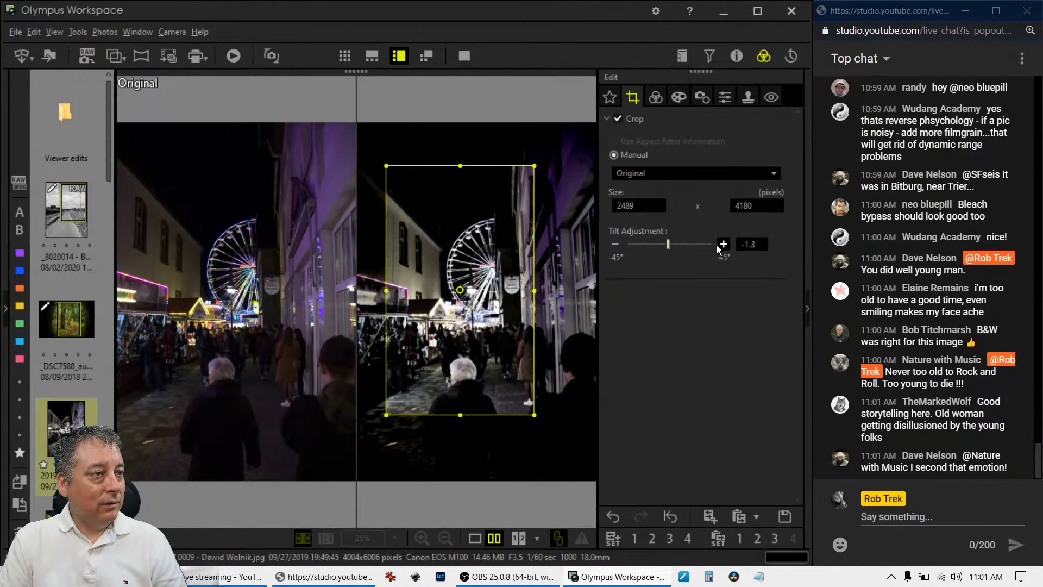
left_click(720, 245)
left_click(720, 245)
left_click(720, 245)
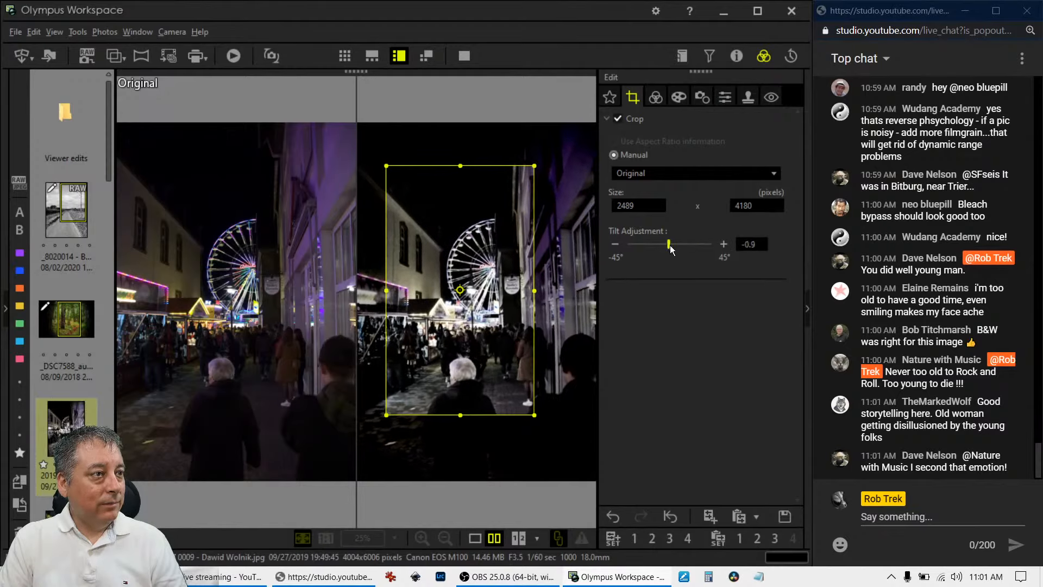
left_click_drag(670, 245, 670, 245)
left_click_drag(757, 245, 745, 245)
type("0")
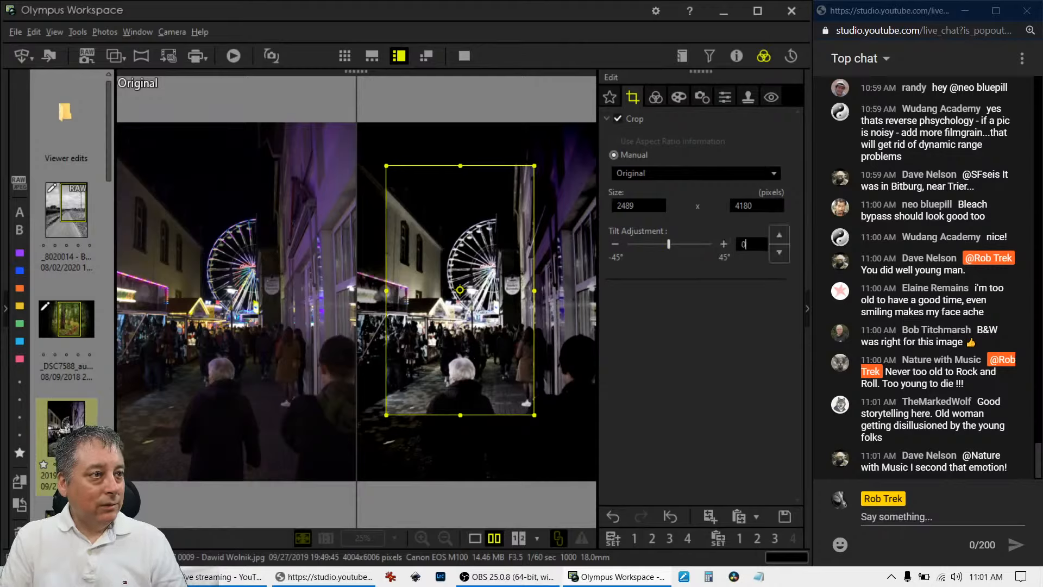
key("Return")
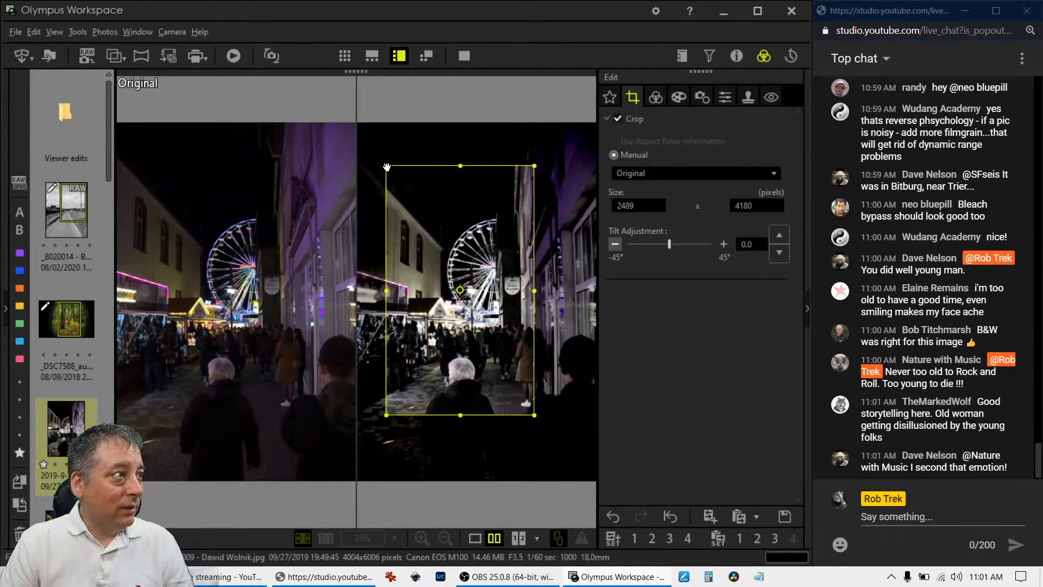
Resize and shift the crop to about 2519 × 4826 pixels, leaving out the purple building, and apply it.
left_click_drag(385, 166, 358, 122)
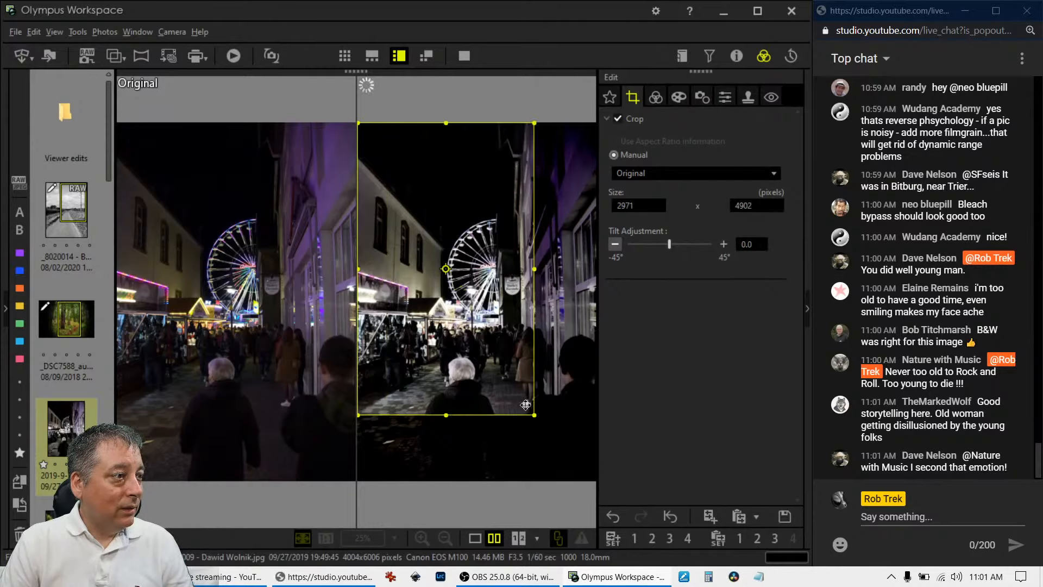
left_click_drag(534, 415, 507, 410)
left_click_drag(449, 351, 449, 376)
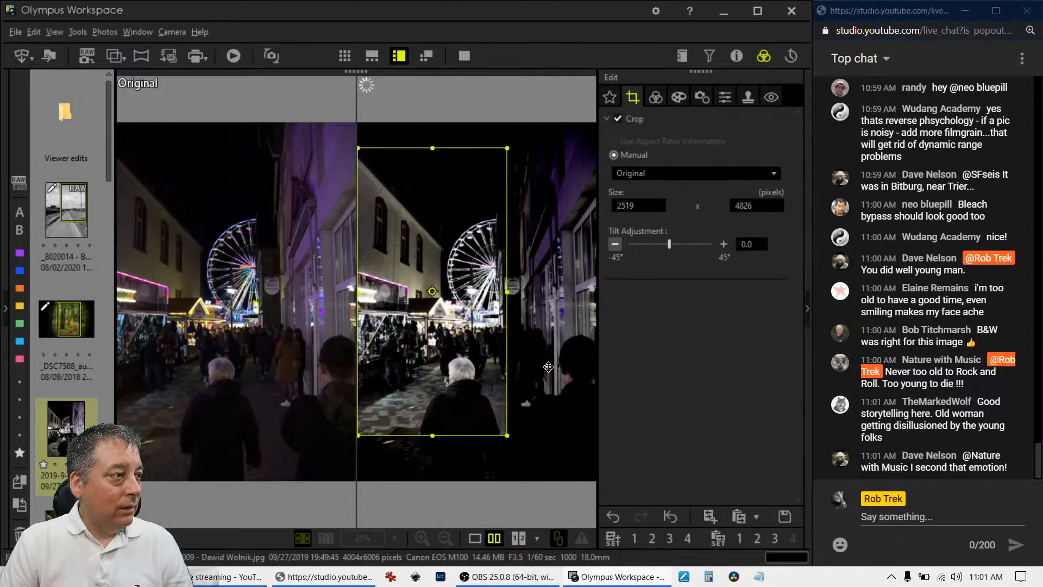
left_click(652, 105)
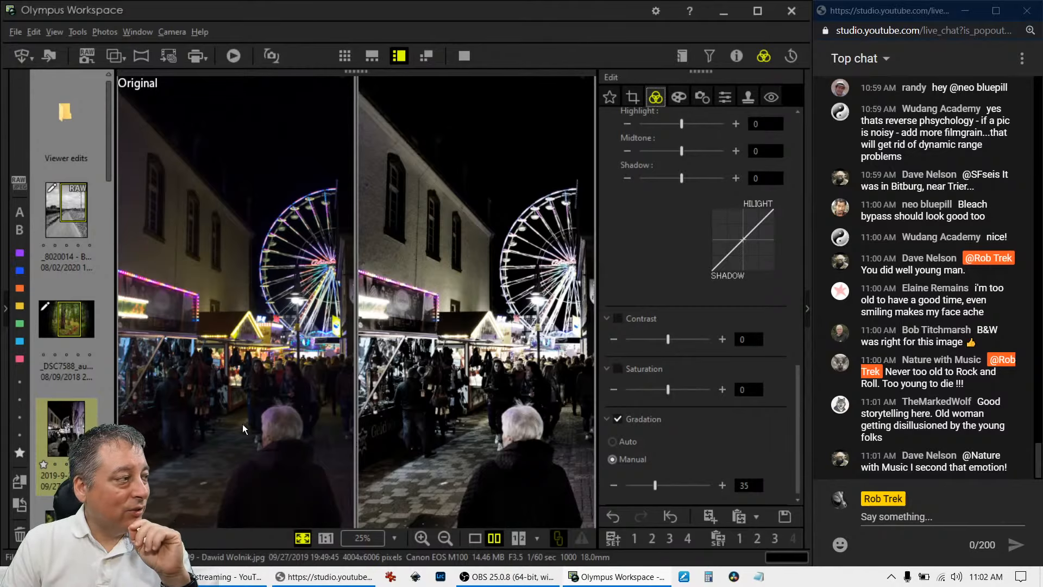
Open the grass seed head photo in single view and show its properties in place of the editing tools.
scroll(57, 256, "down", 5)
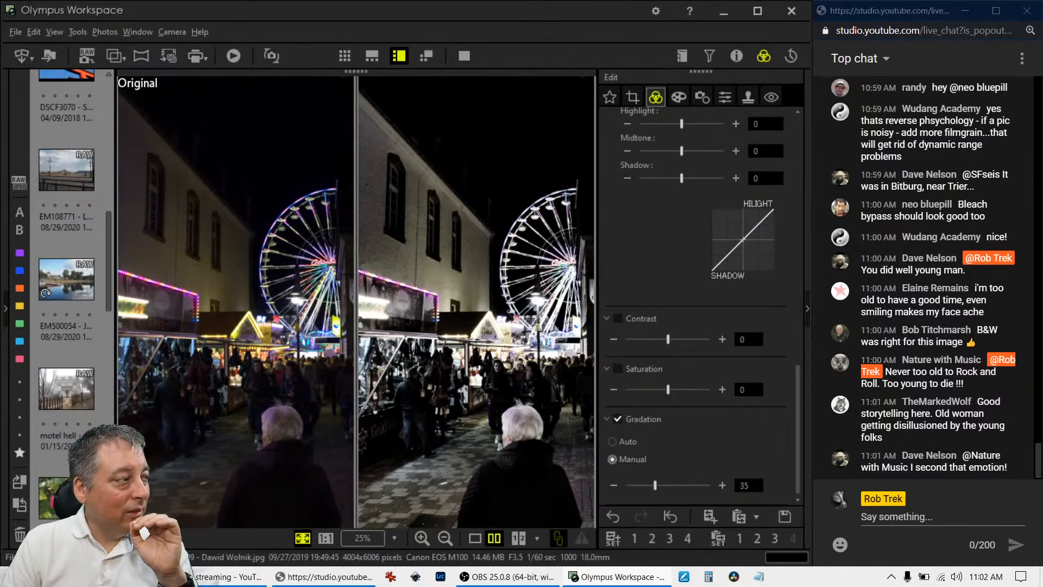
left_click(57, 257)
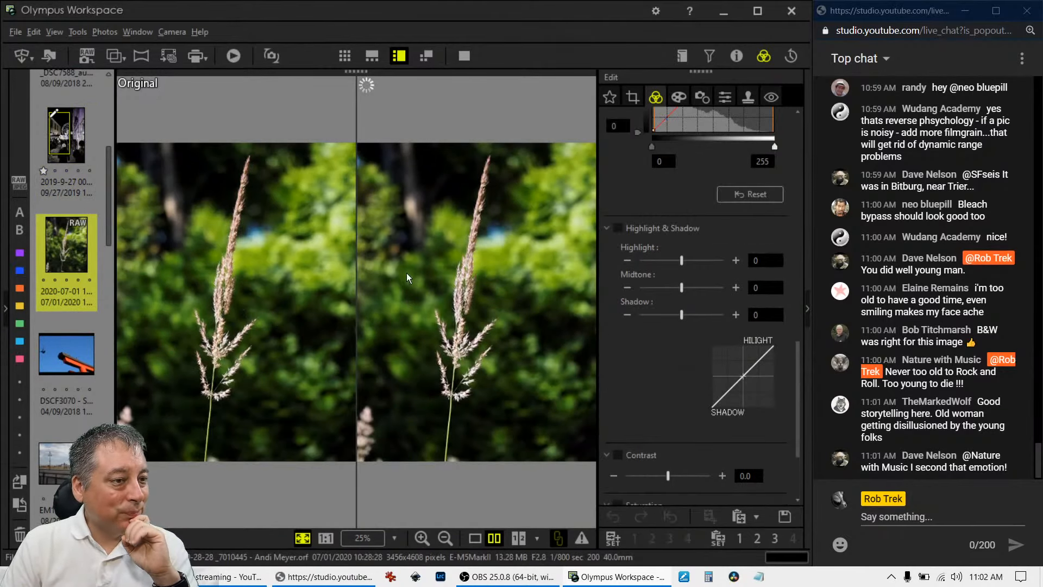
left_click(474, 537)
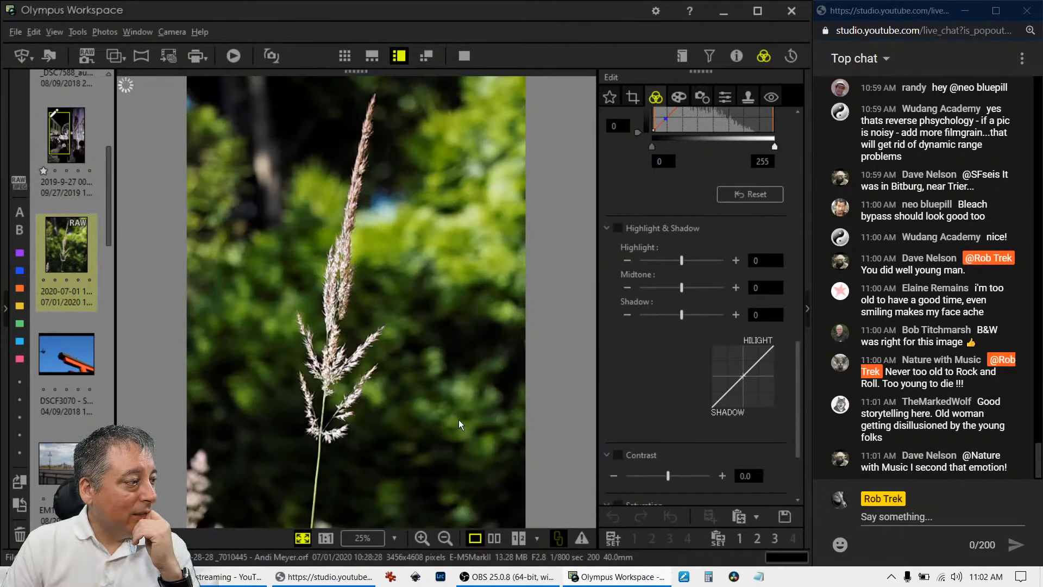
left_click(742, 66)
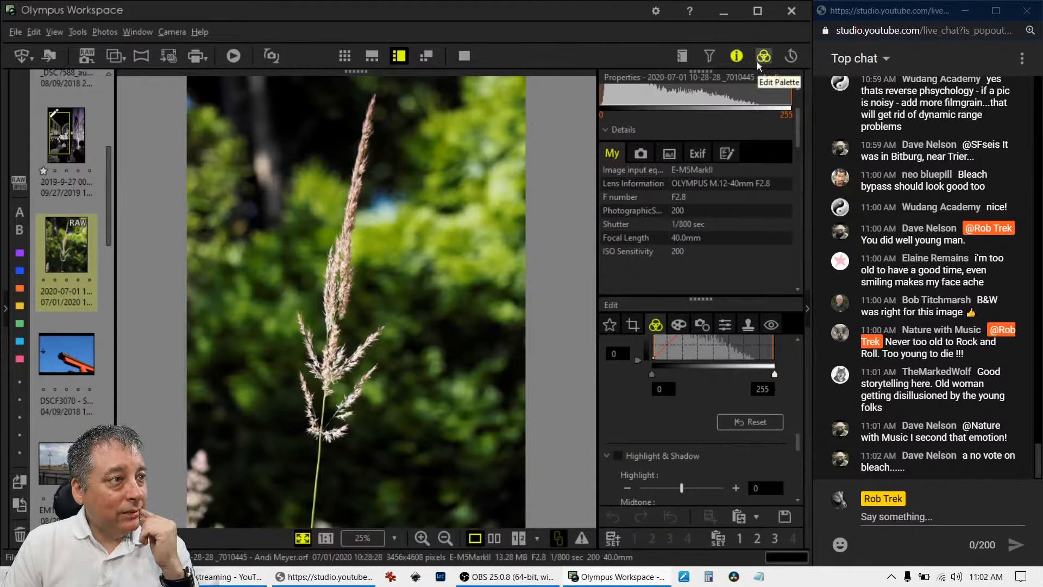
left_click(758, 62)
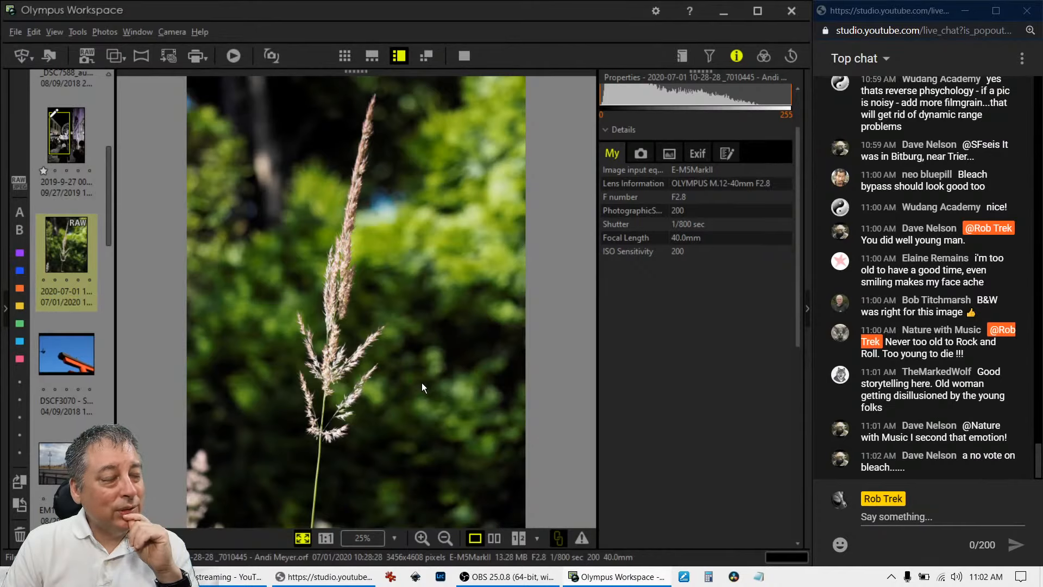
Examine the grass seed head for focus and detail at actual size and view the whole photo in full screen.
double_click(341, 360)
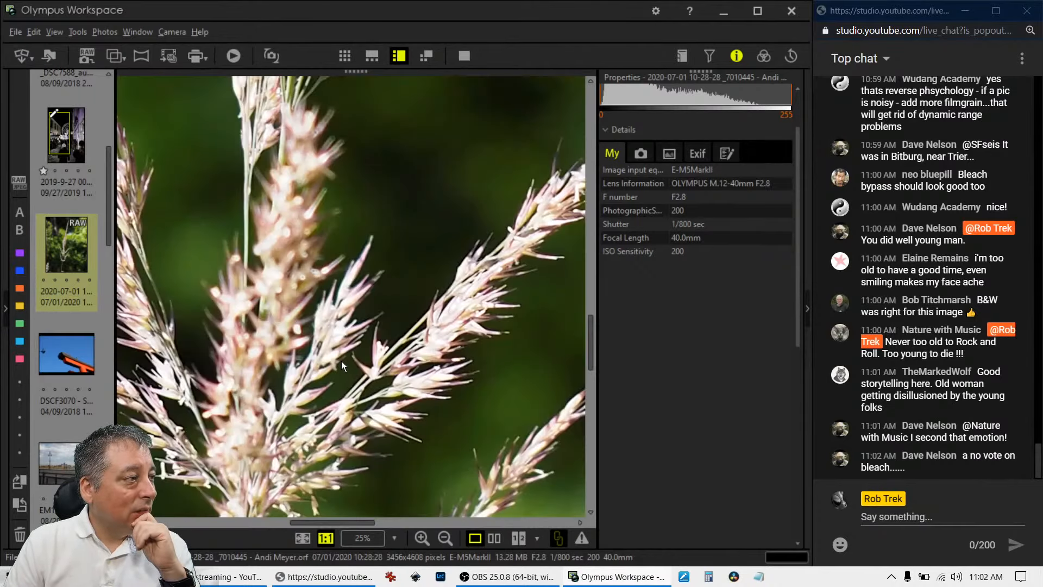
left_click_drag(308, 220, 276, 342)
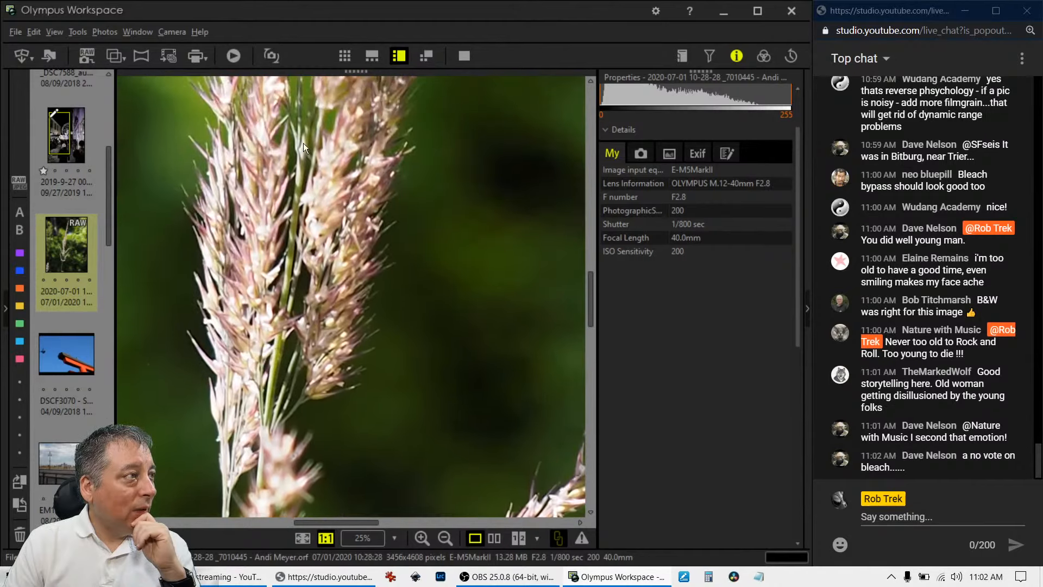
left_click_drag(303, 142, 300, 397)
double_click(302, 274)
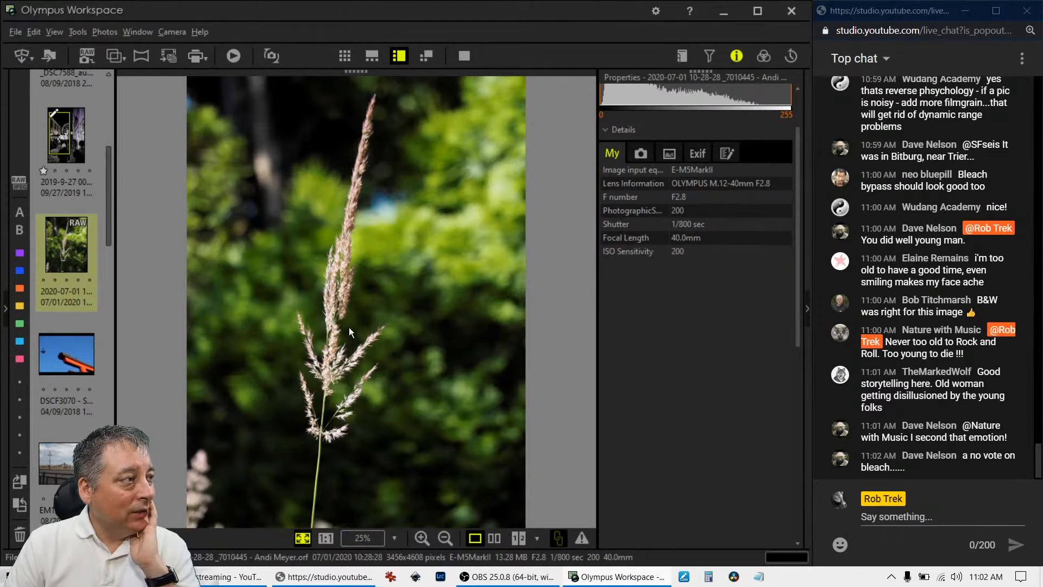
double_click(341, 285)
left_click_drag(370, 159, 448, 152)
double_click(402, 370)
left_click_drag(234, 452, 422, 211)
left_click(422, 210)
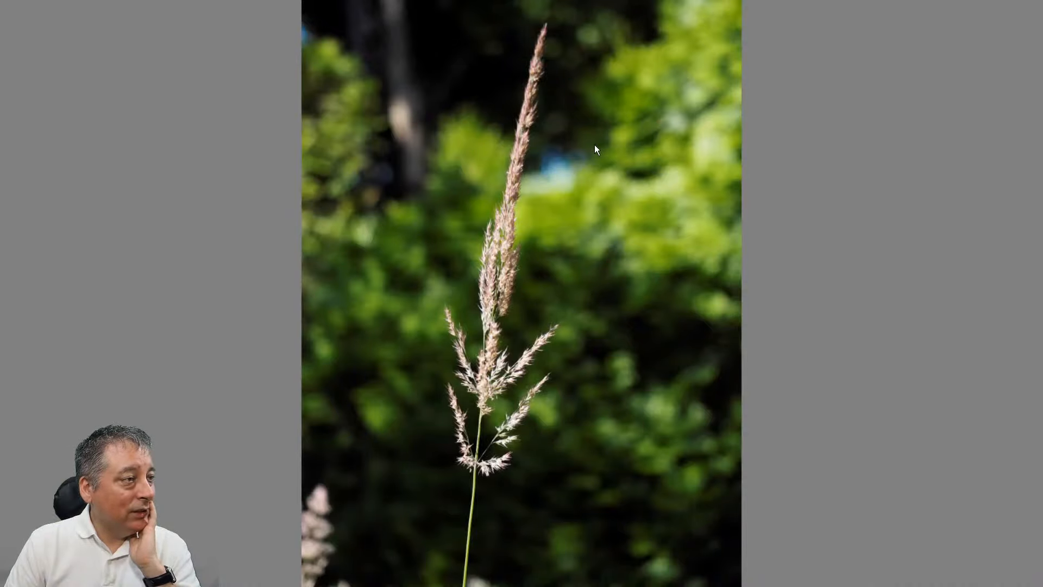
key("Escape")
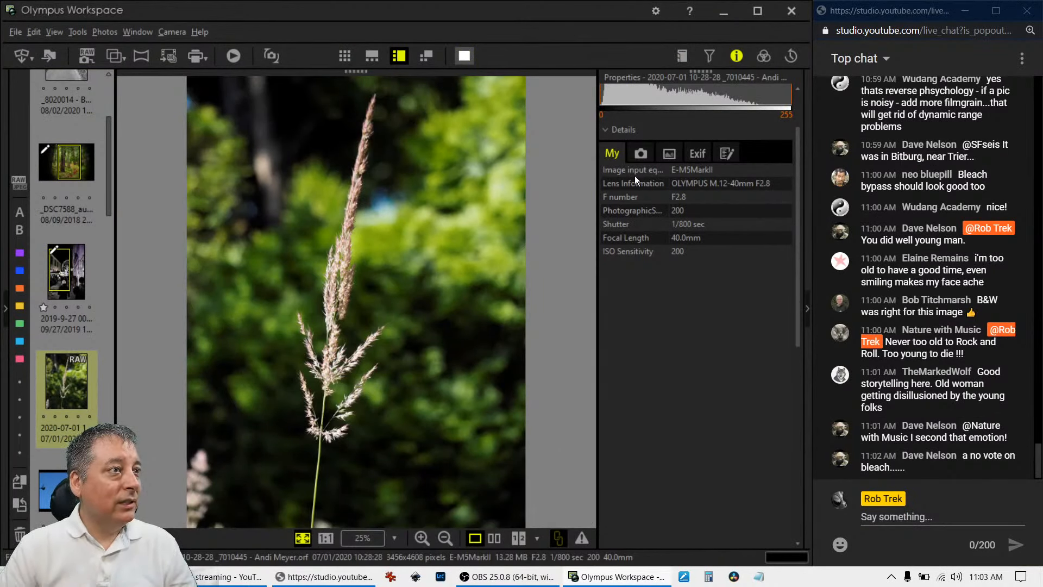
Hide the photo's properties and bring back the editing tools at the Tone Curve and Highlight & Shadow settings.
left_click(729, 58)
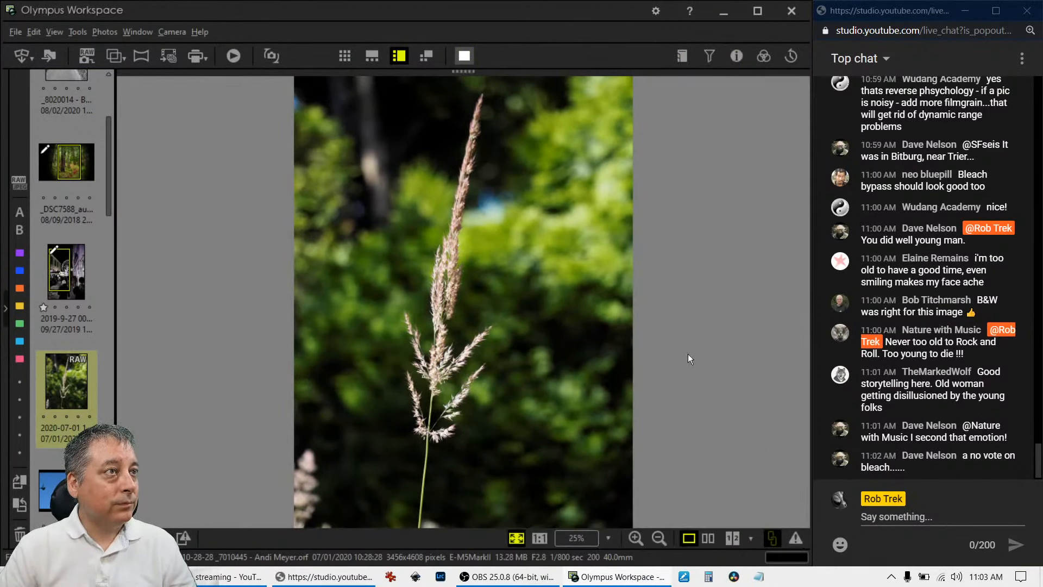
left_click(764, 57)
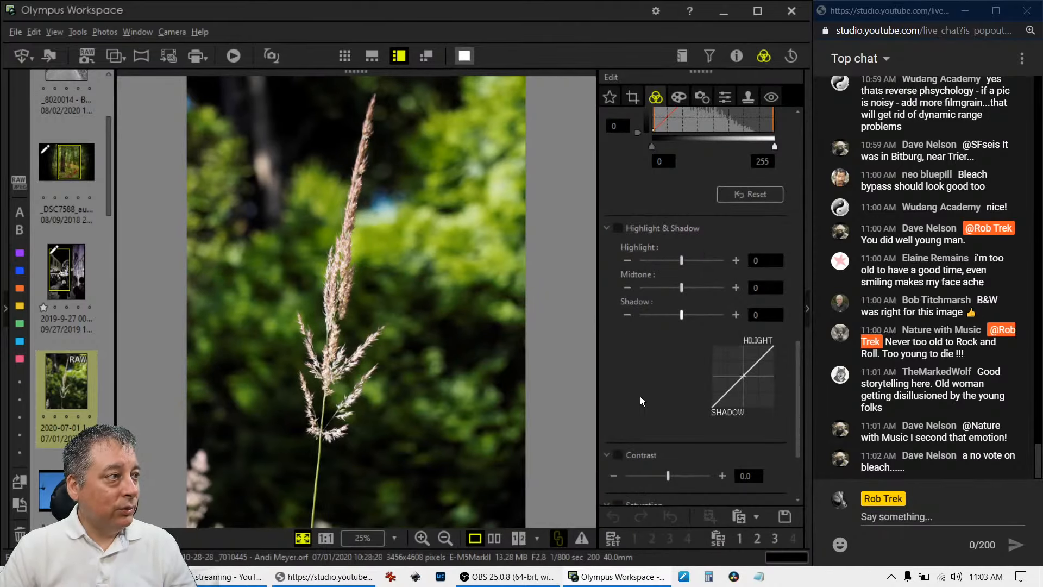
scroll(638, 380, "up", 3)
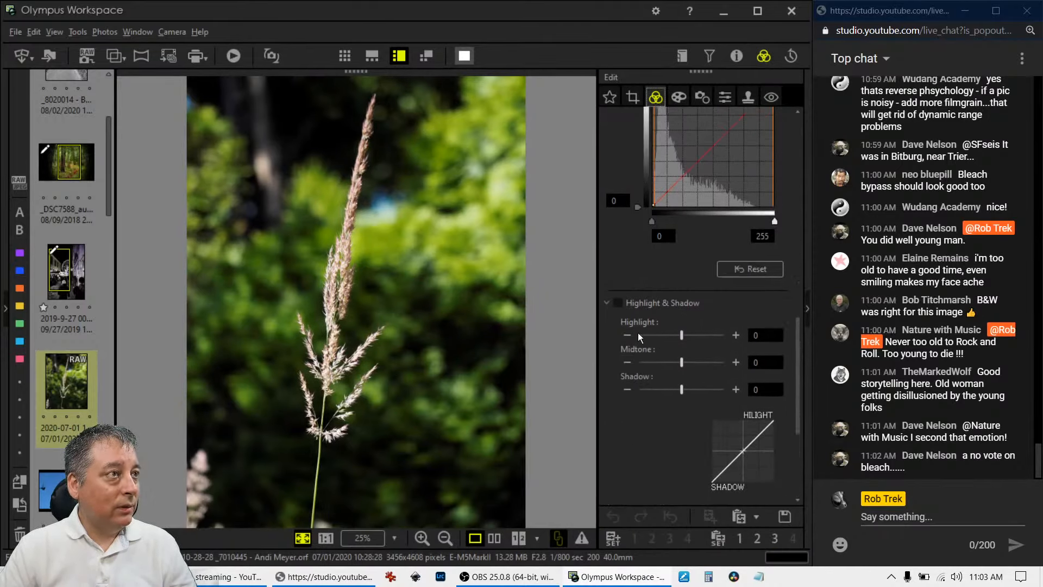
Tilt the grass seed head photo to 13.0° in the crop settings, keeping the original aspect ratio option.
left_click(632, 96)
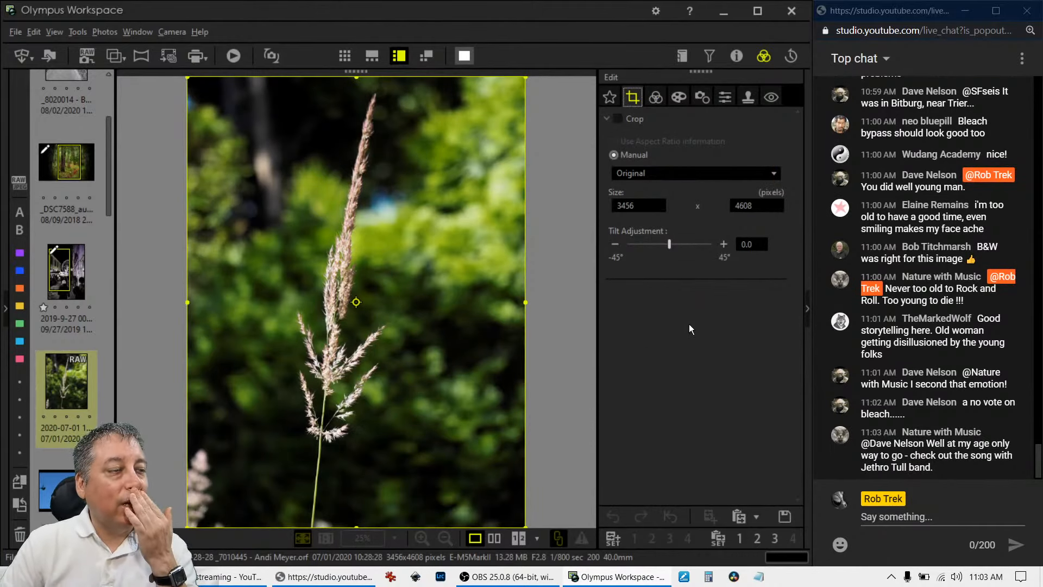
left_click(679, 174)
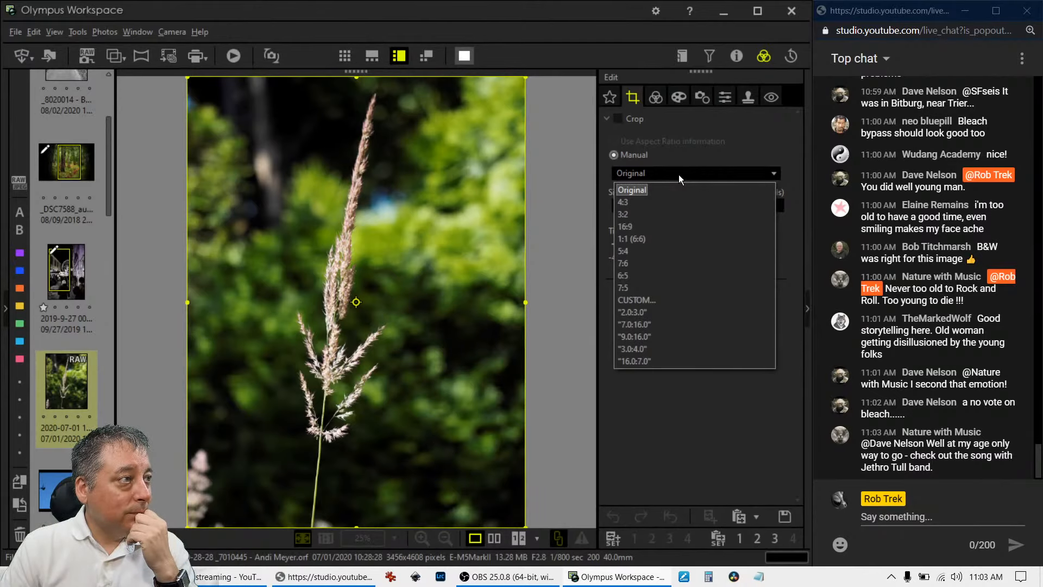
left_click(679, 171)
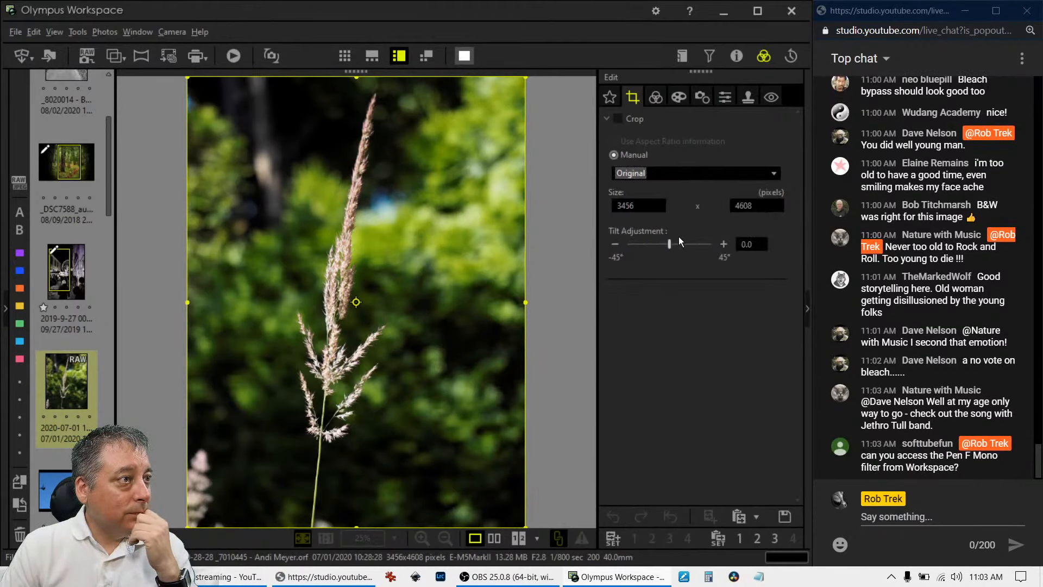
left_click_drag(679, 238, 687, 244)
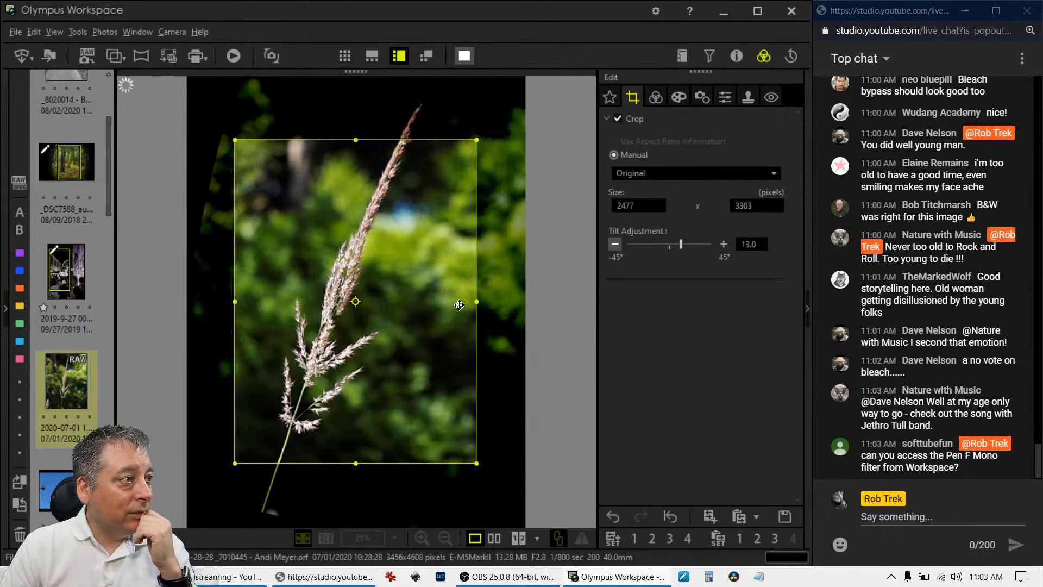
Reshape the crop freehand to about 1841 × 3816 pixels around the seed head, and try the 9.0:16.0 aspect ratio.
left_click_drag(477, 301, 414, 301)
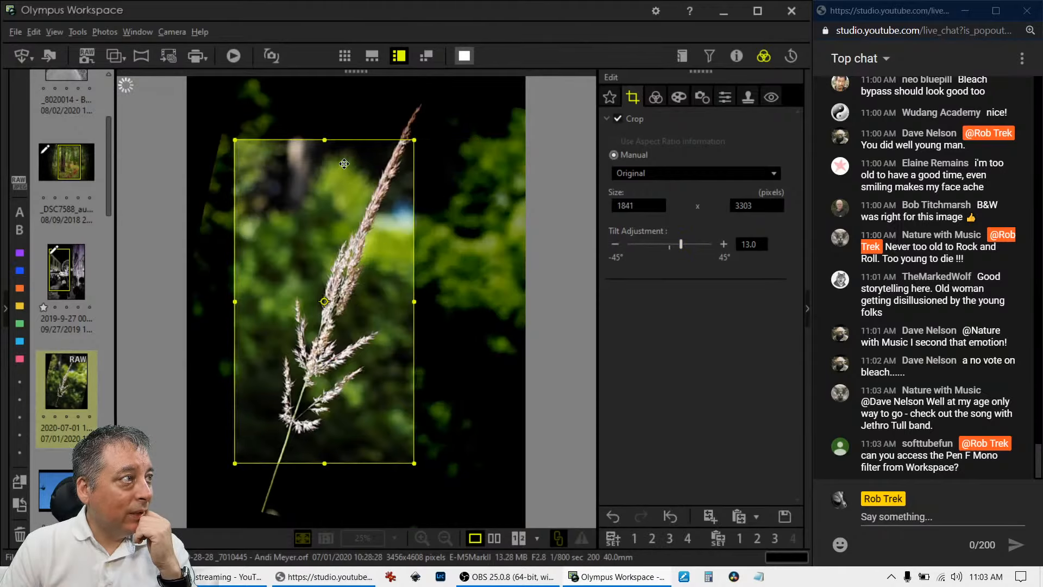
left_click_drag(324, 140, 324, 90)
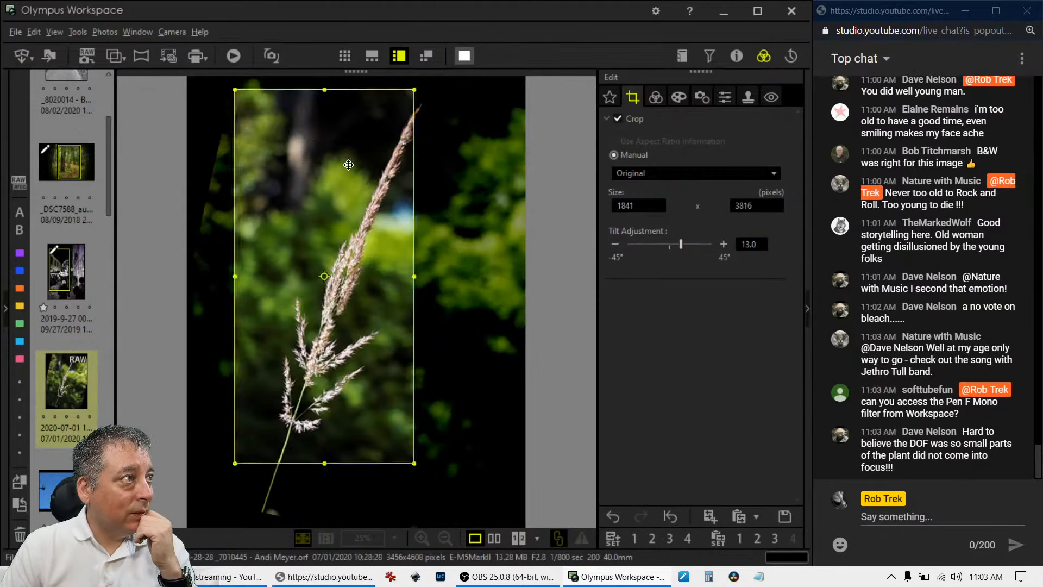
left_click_drag(344, 211, 367, 211)
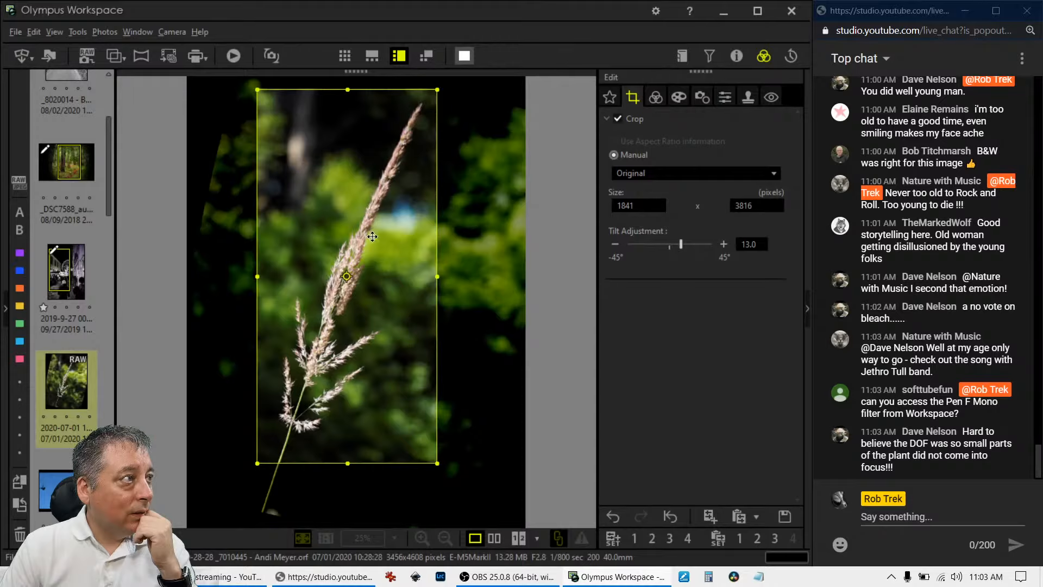
left_click(660, 172)
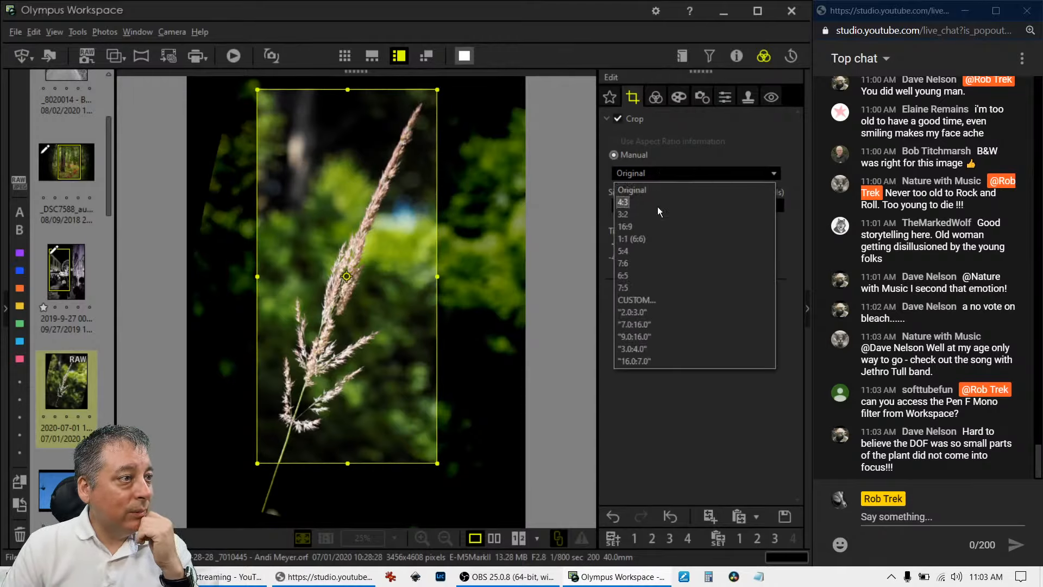
left_click(648, 342)
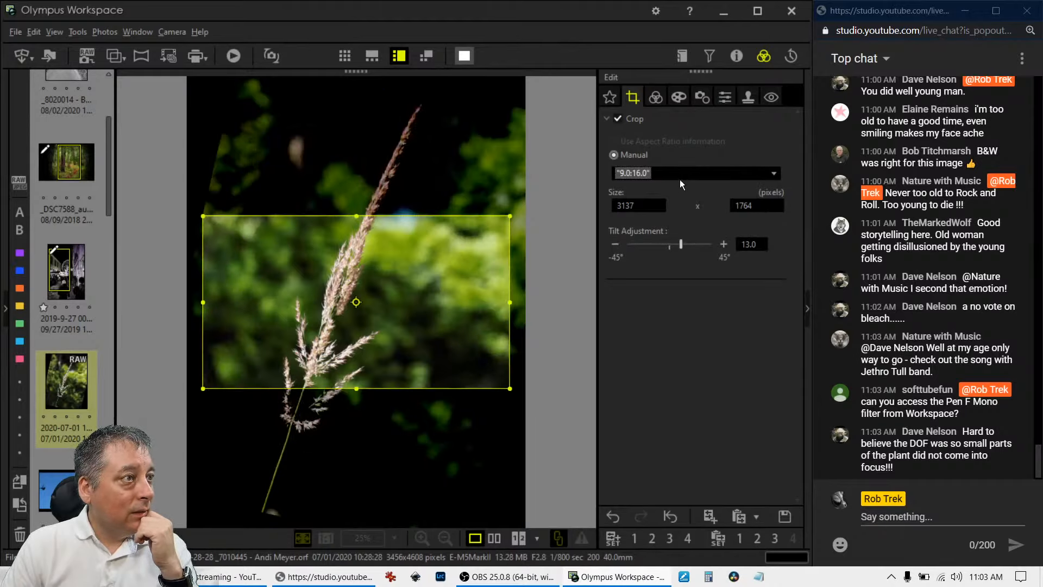
Crop the photo at 16:9 to about 2192 × 3897 pixels, center the frame on the seed head, and apply it.
left_click(673, 172)
left_click(654, 226)
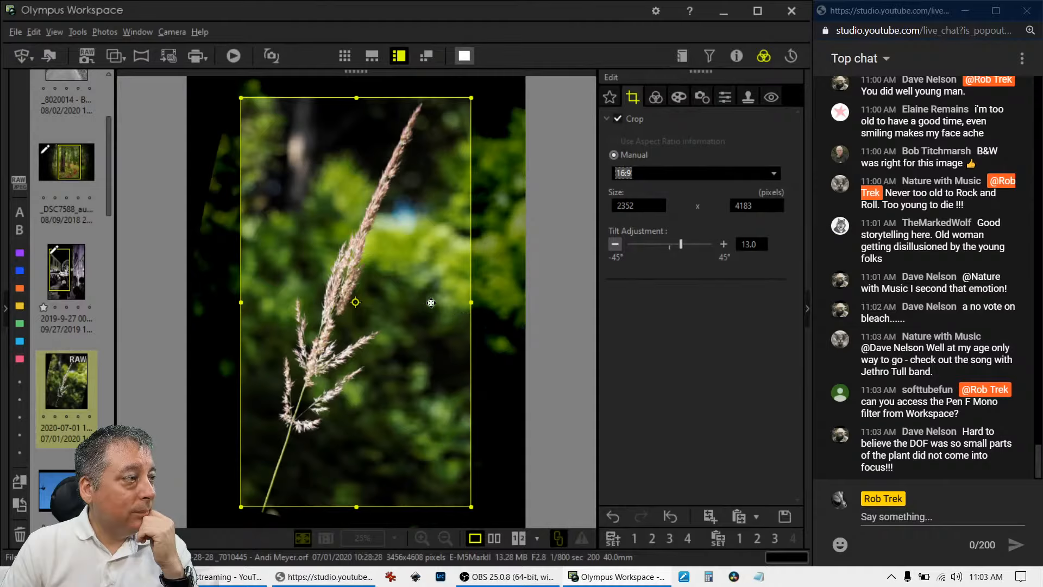
left_click_drag(431, 303, 455, 302)
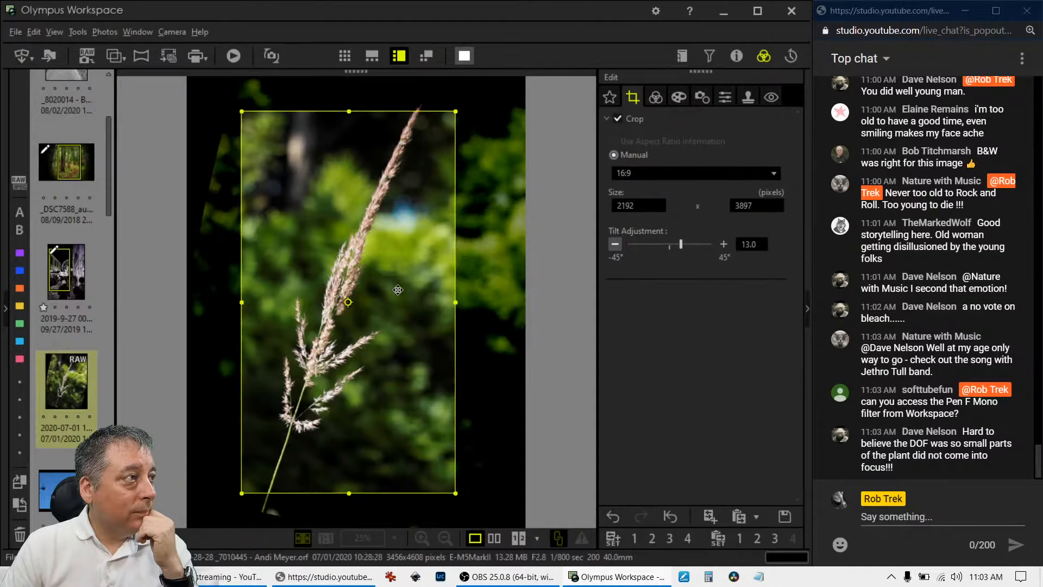
left_click_drag(398, 258, 405, 257)
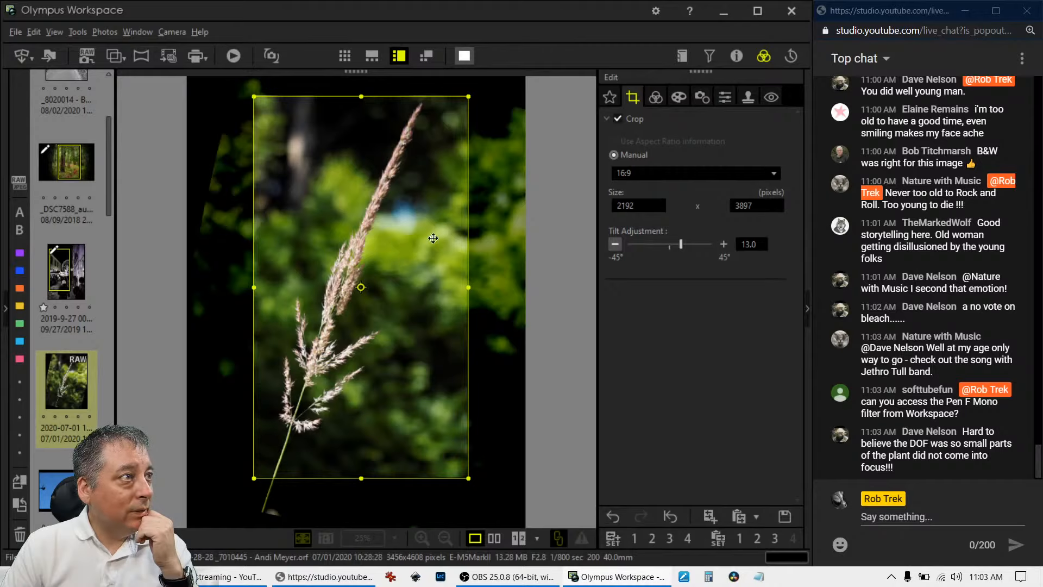
left_click(651, 97)
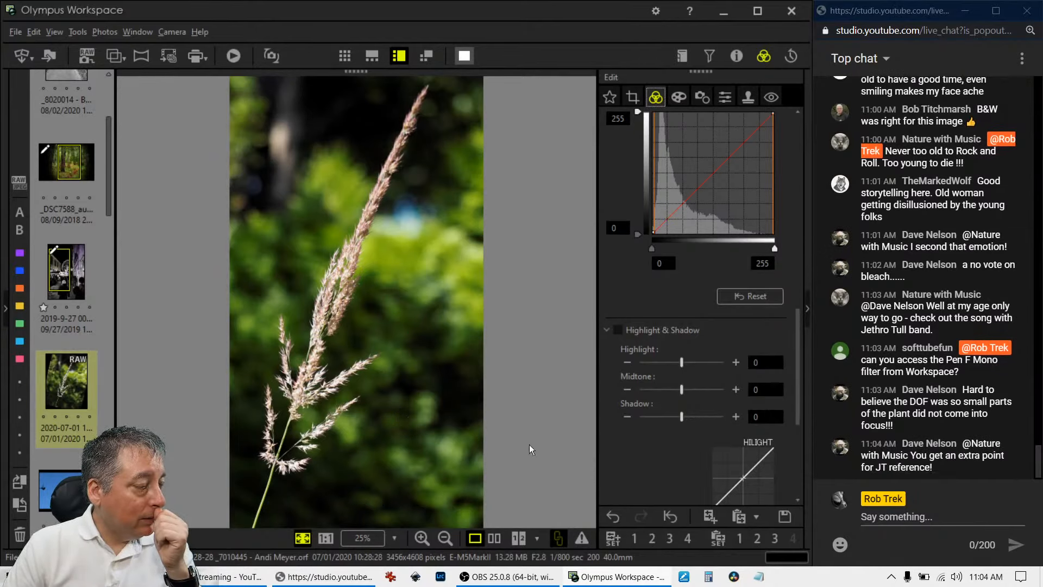
Apply the Pop Art art filter to the grass seed head photo.
left_click(678, 98)
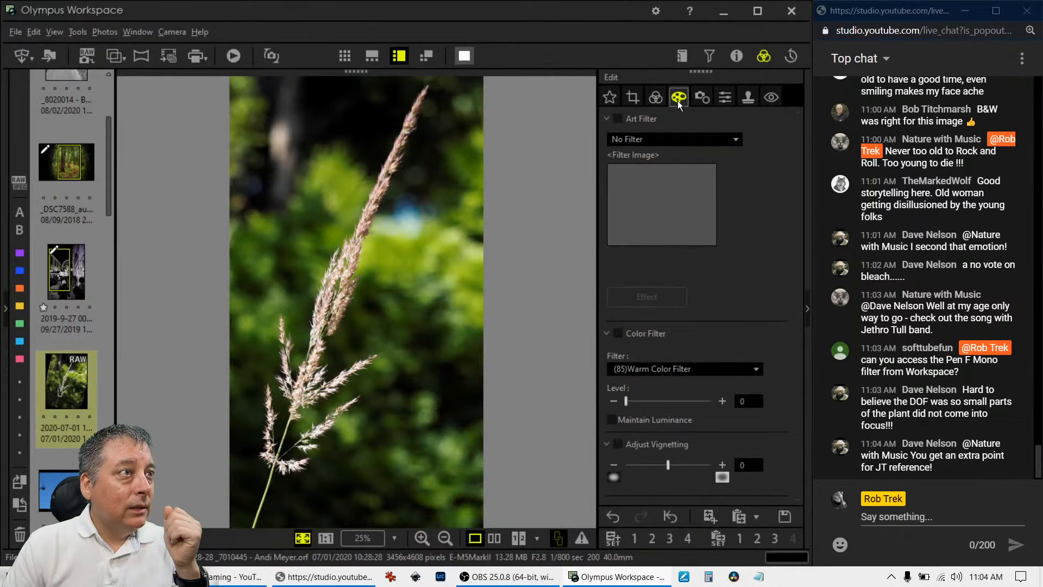
left_click(669, 145)
left_click(664, 163)
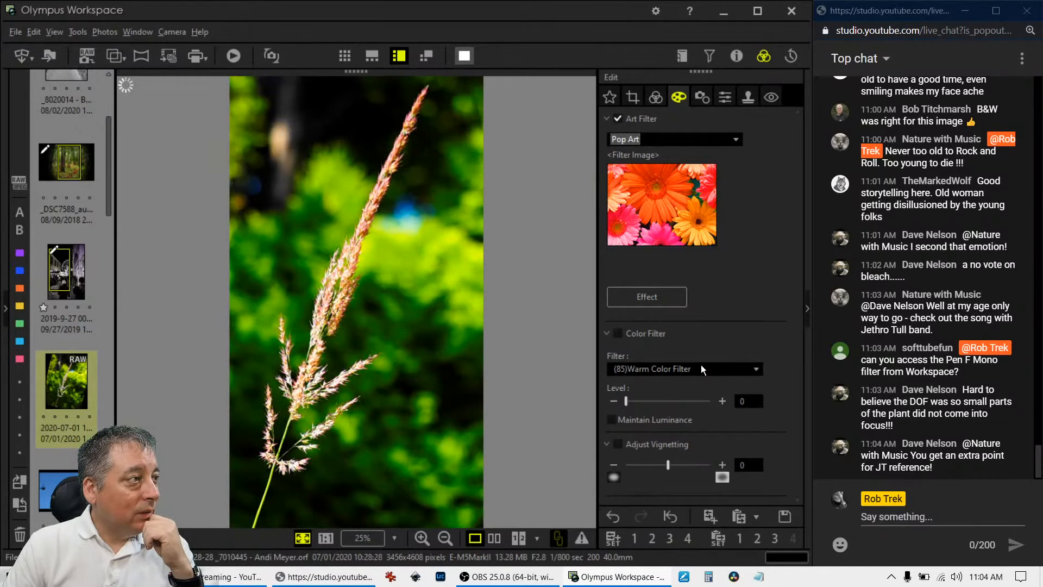
Set the photo's custom white balance temperature to 6000 K.
left_click(658, 98)
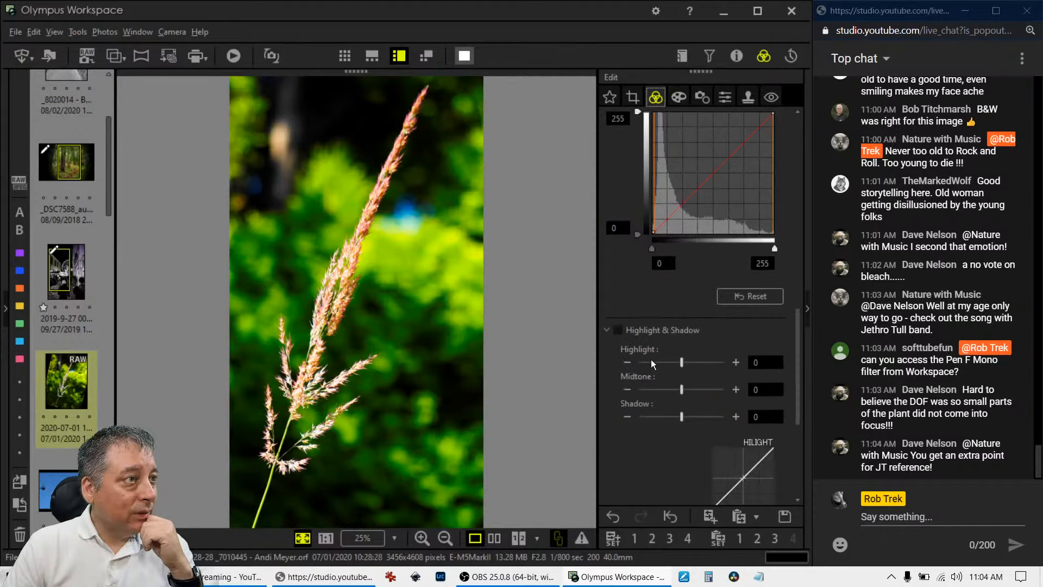
scroll(647, 348, "up", 10)
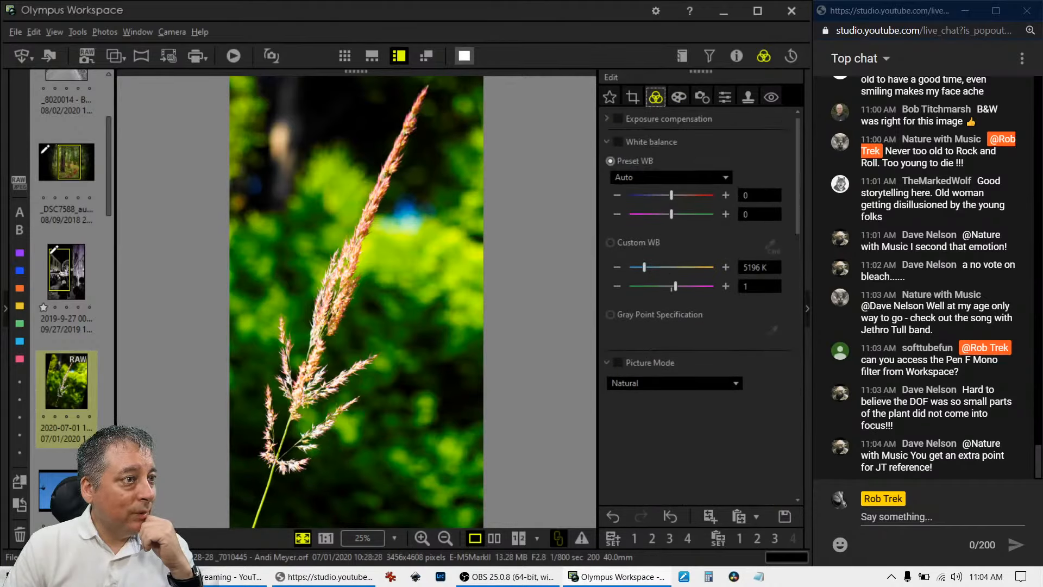
double_click(754, 267)
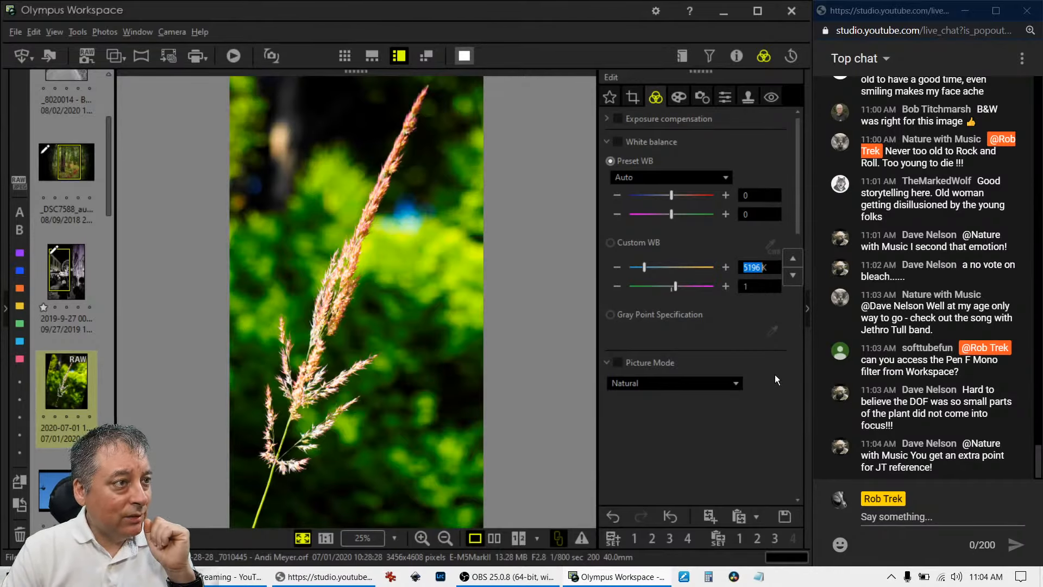
type("5600")
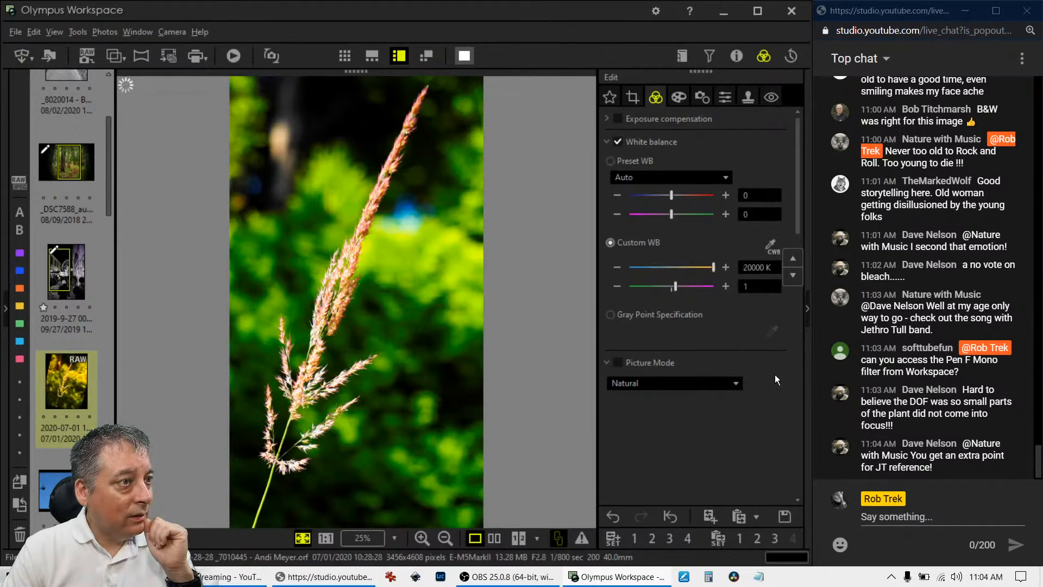
key("Delete")
key("Delete")
key("Delete")
key("Delete")
key("Delete")
key("Delete")
key("Delete")
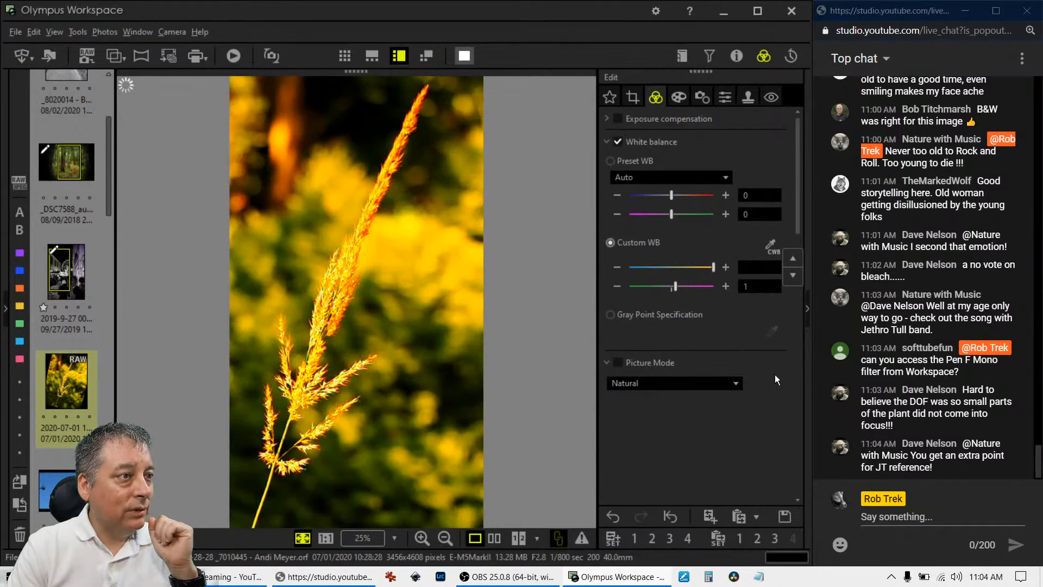
type("6000")
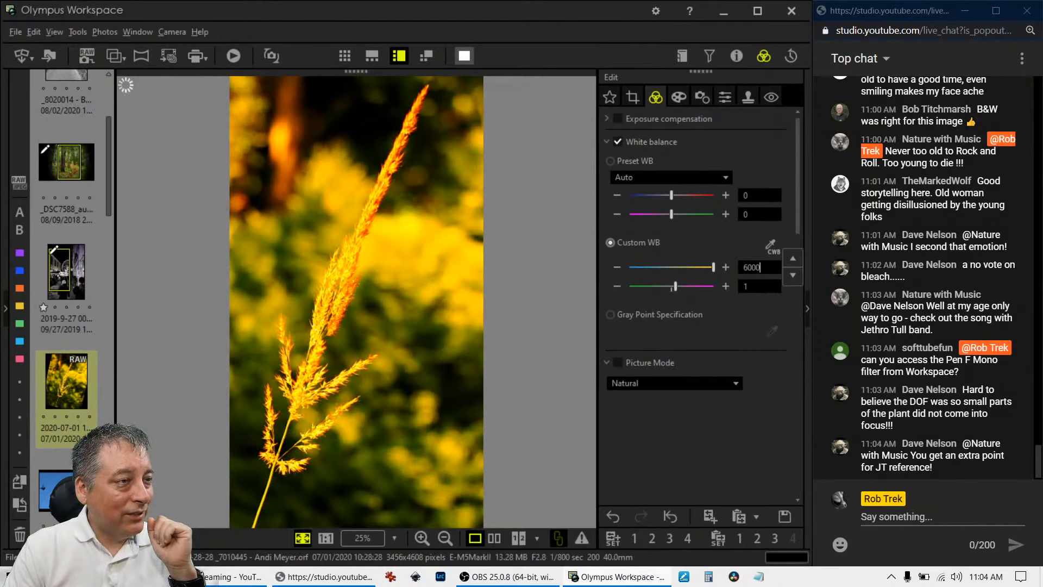
key("Return")
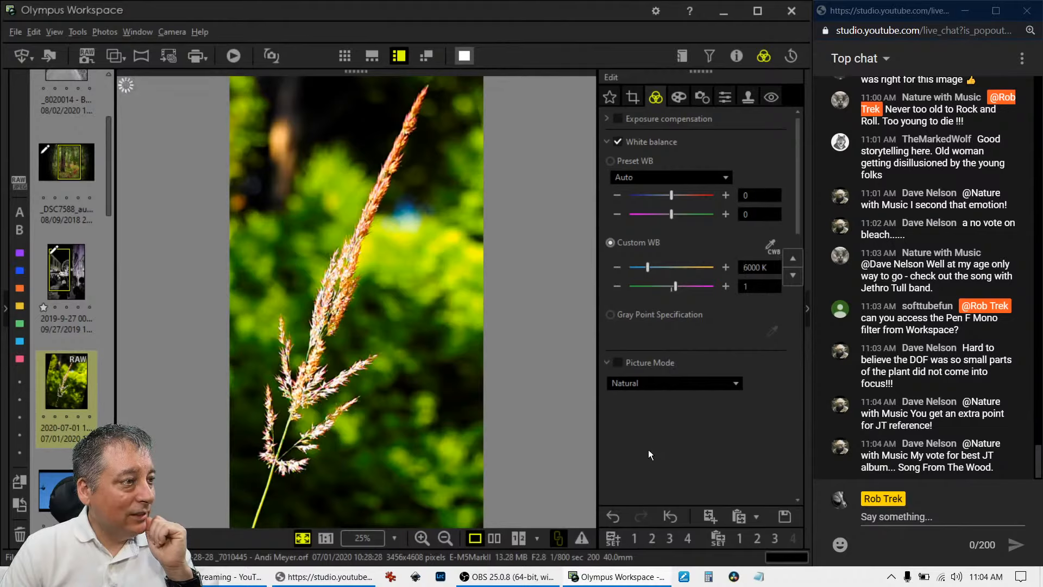
Raise the sharpness to 2.0 and turn the noise filter off.
left_click(731, 103)
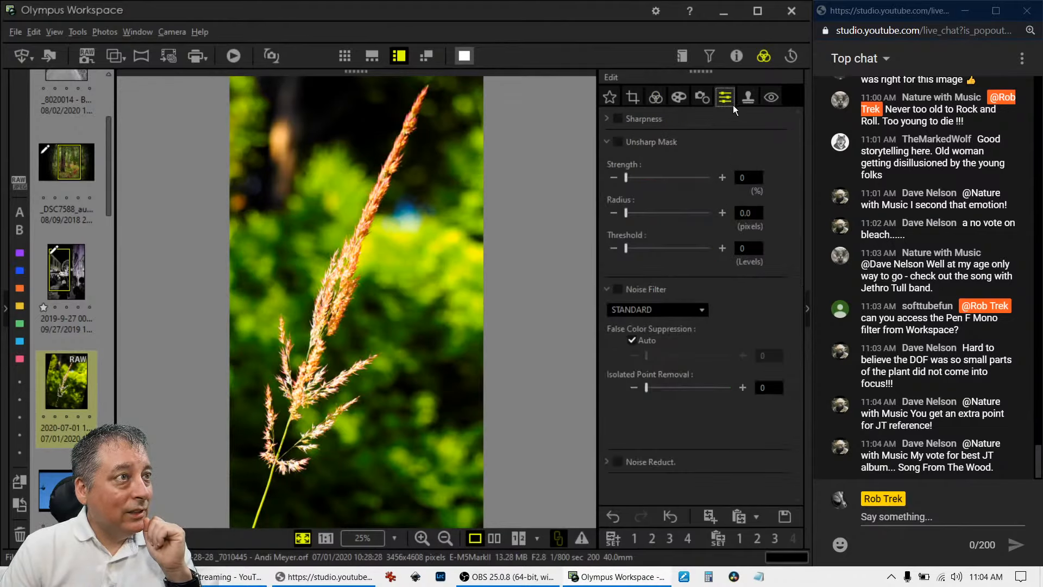
left_click(607, 118)
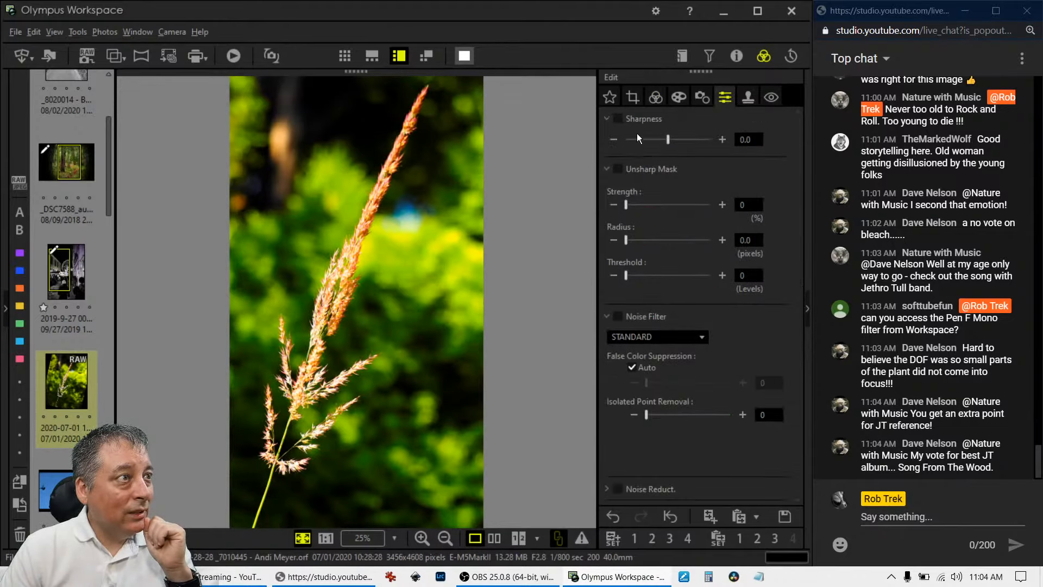
left_click_drag(667, 143, 771, 151)
left_click(686, 335)
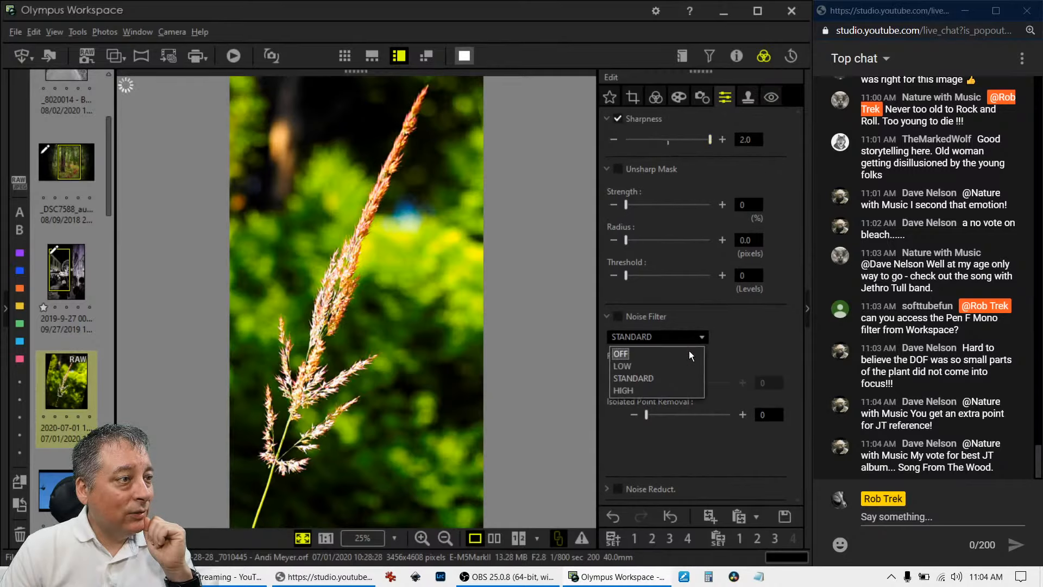
left_click(687, 354)
Set the vignetting adjustment to -8 and reduce the saturation to -1.0.
left_click(677, 97)
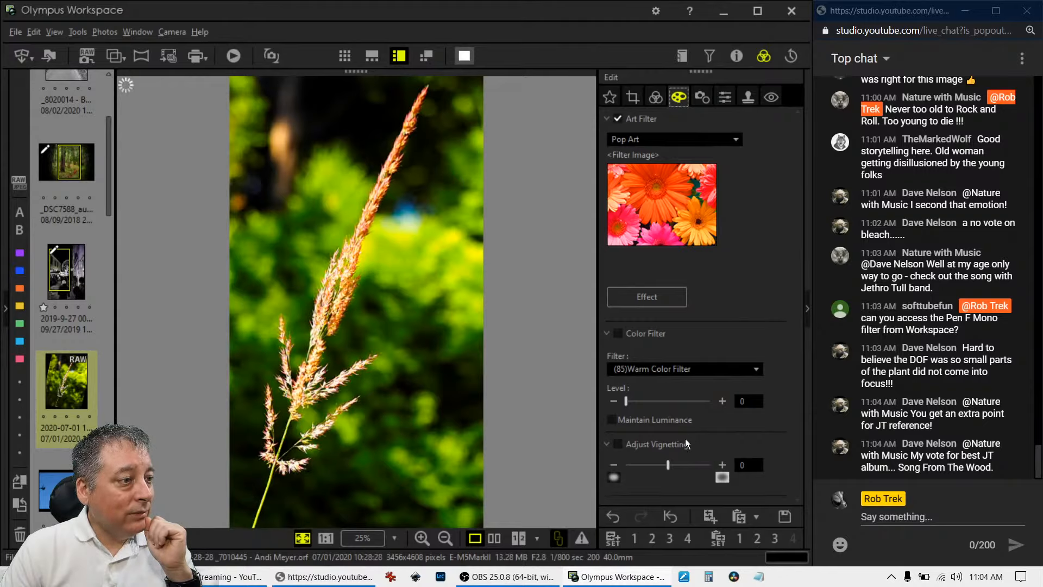
left_click_drag(667, 465, 665, 466)
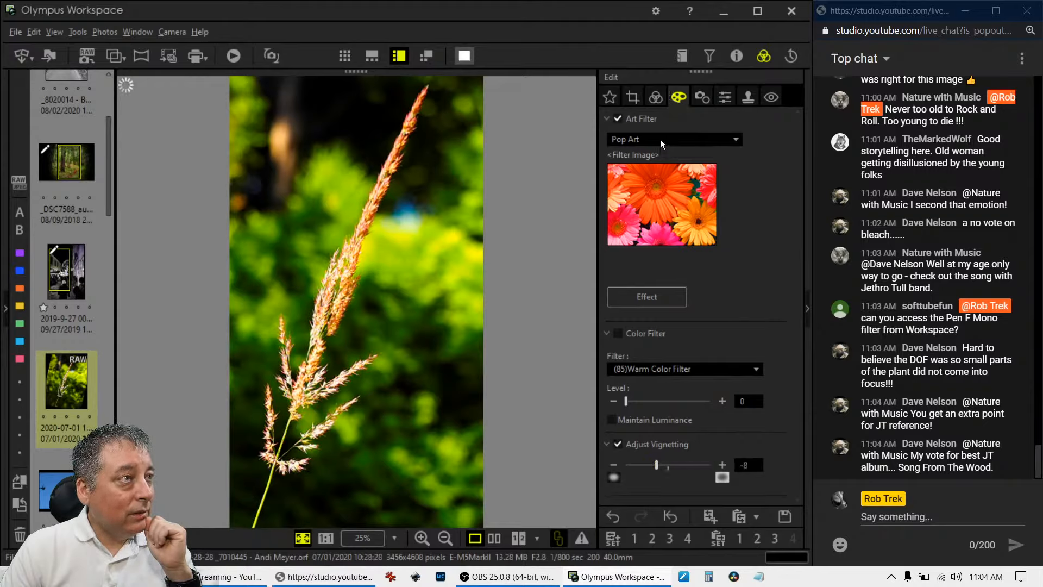
left_click(654, 98)
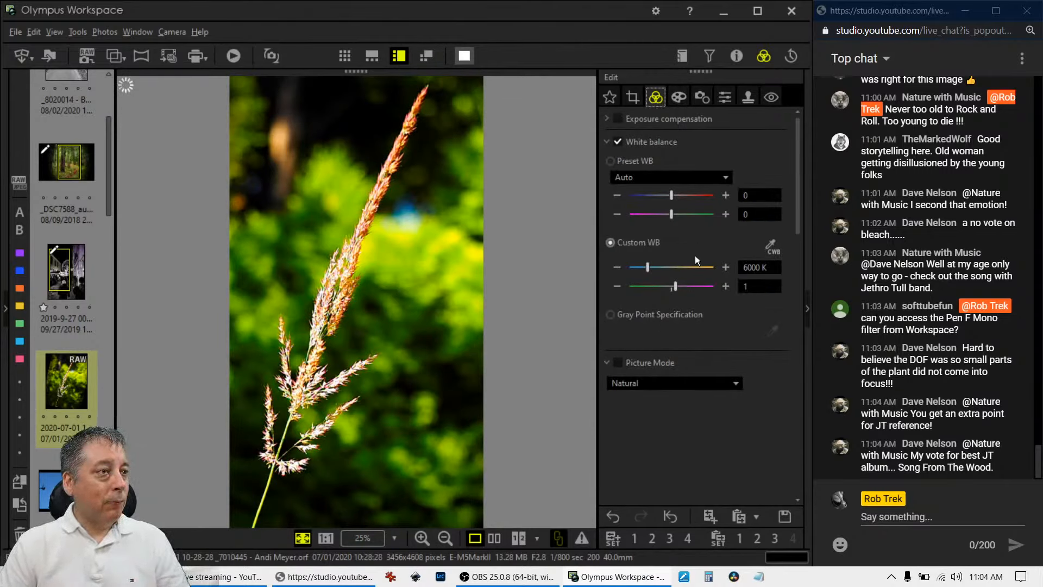
scroll(719, 422, "down", 5)
scroll(719, 420, "down", 1)
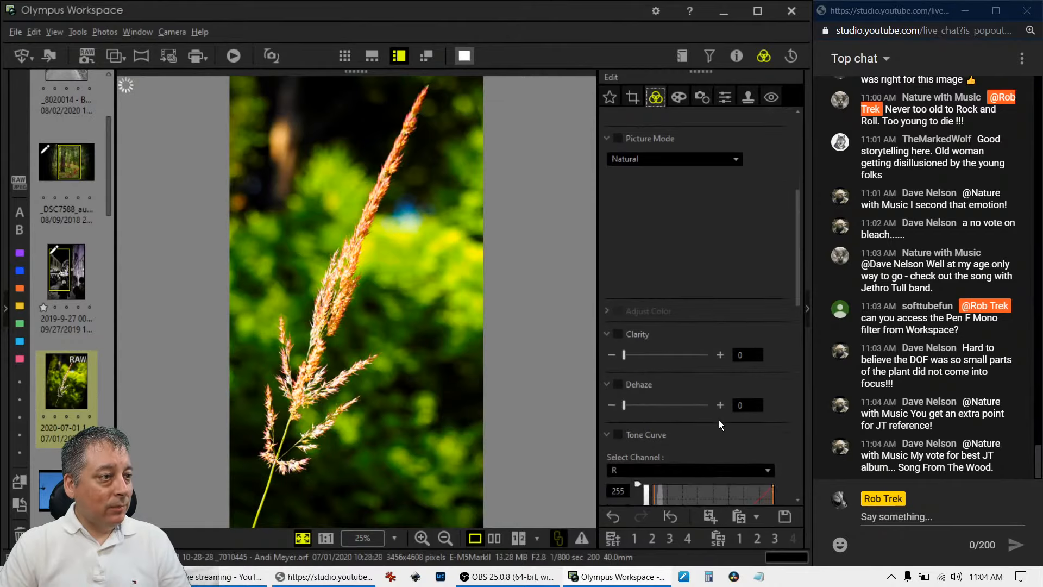
left_click_drag(797, 279, 790, 472)
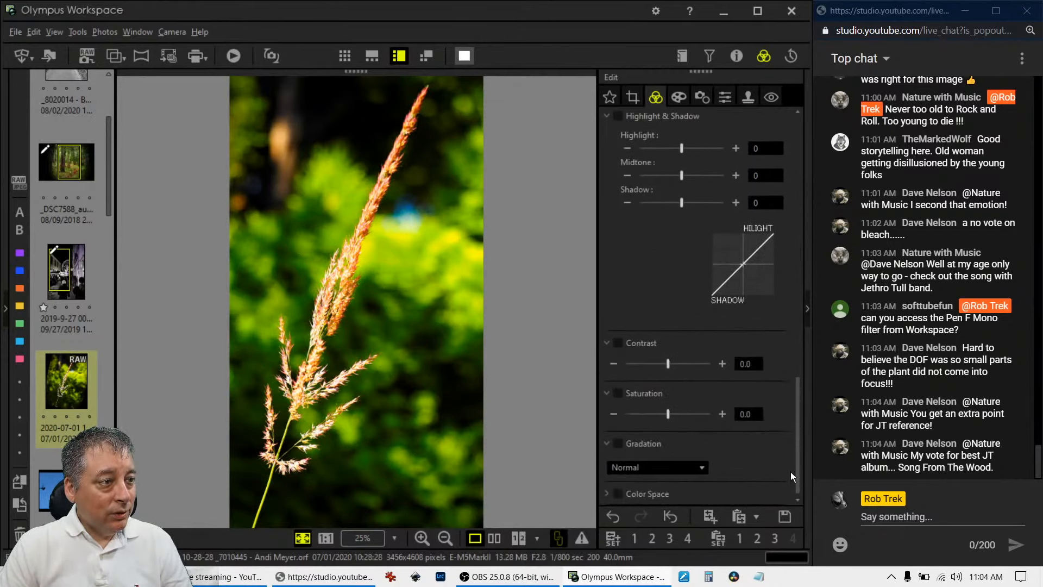
left_click_drag(668, 415, 652, 419)
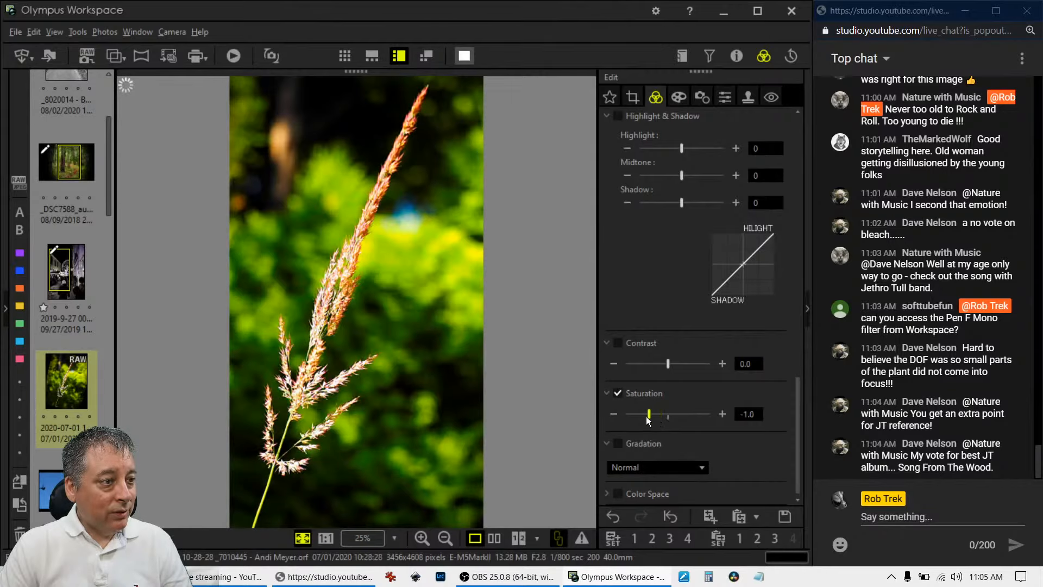
Try pulling down the shadows of the red channel's tone curve, and reset the curve.
left_click_drag(801, 466, 806, 264)
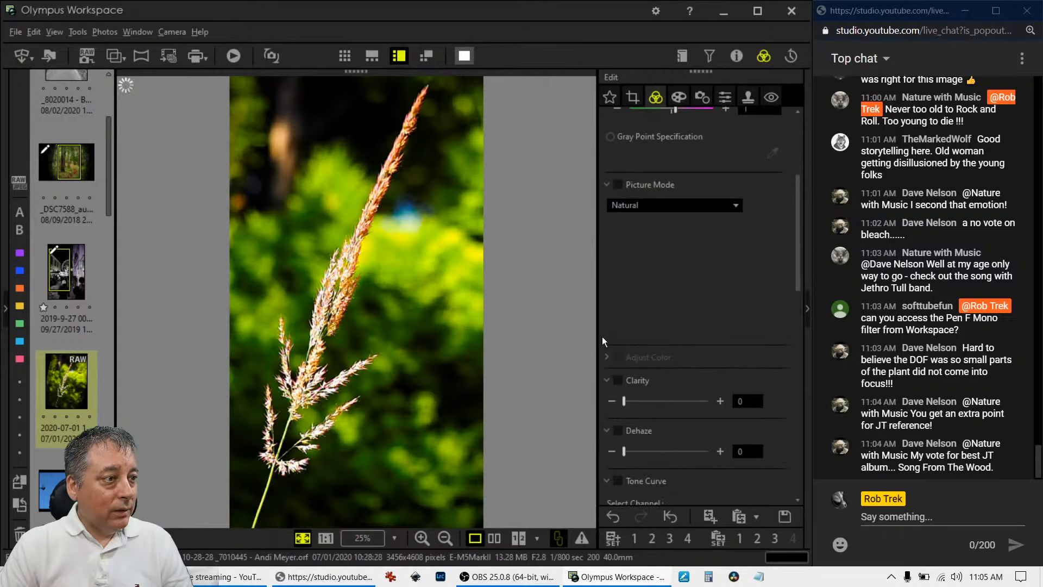
scroll(697, 373, "up", 3)
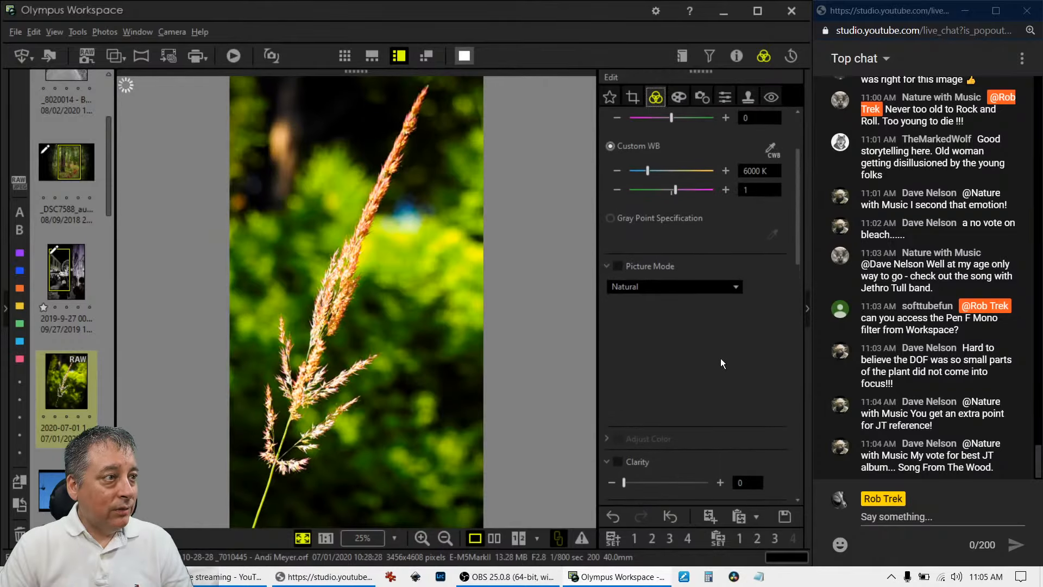
left_click(606, 328)
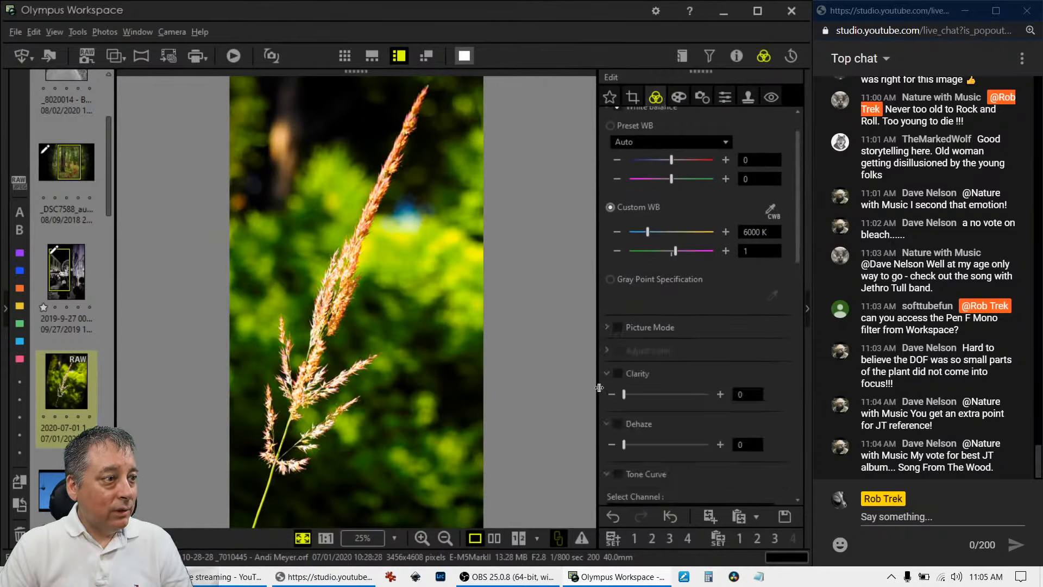
scroll(601, 402, "down", 5)
scroll(609, 404, "down", 2)
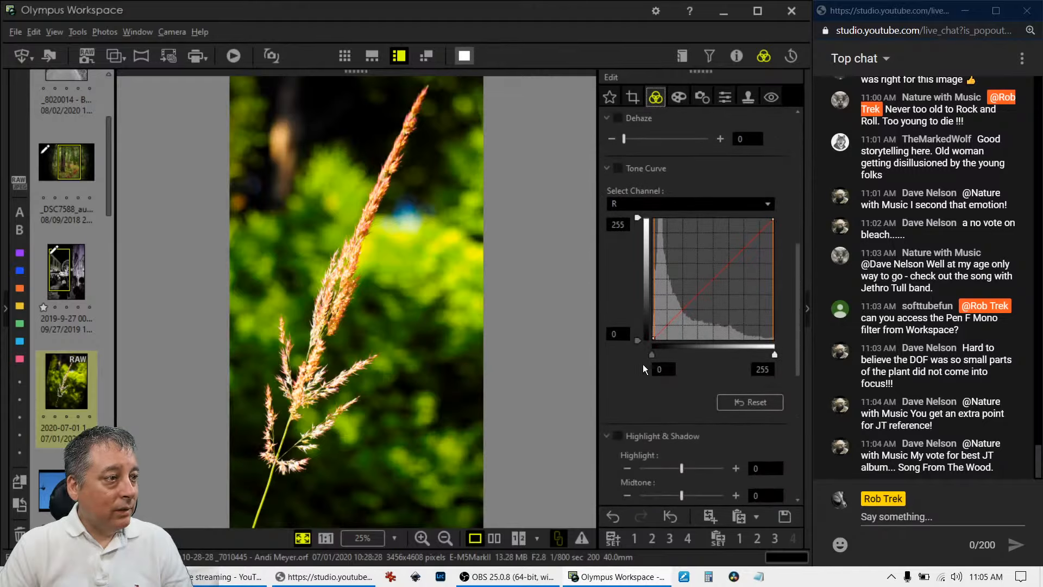
left_click(660, 331)
left_click_drag(660, 331, 663, 333)
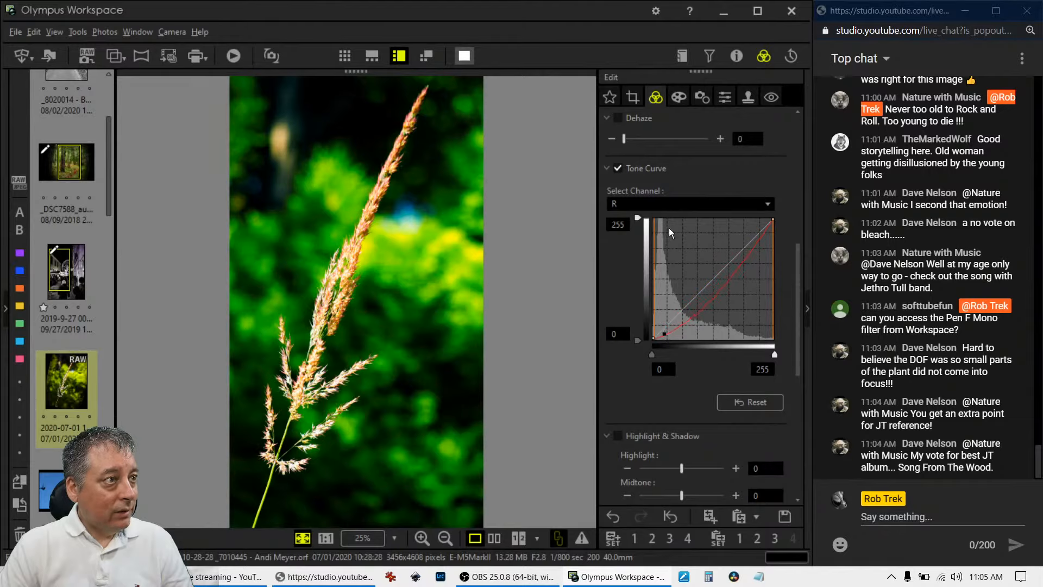
left_click(750, 402)
Darken the shadows on the RGB tone curve and pull its upper part back up to the diagonal.
left_click(684, 209)
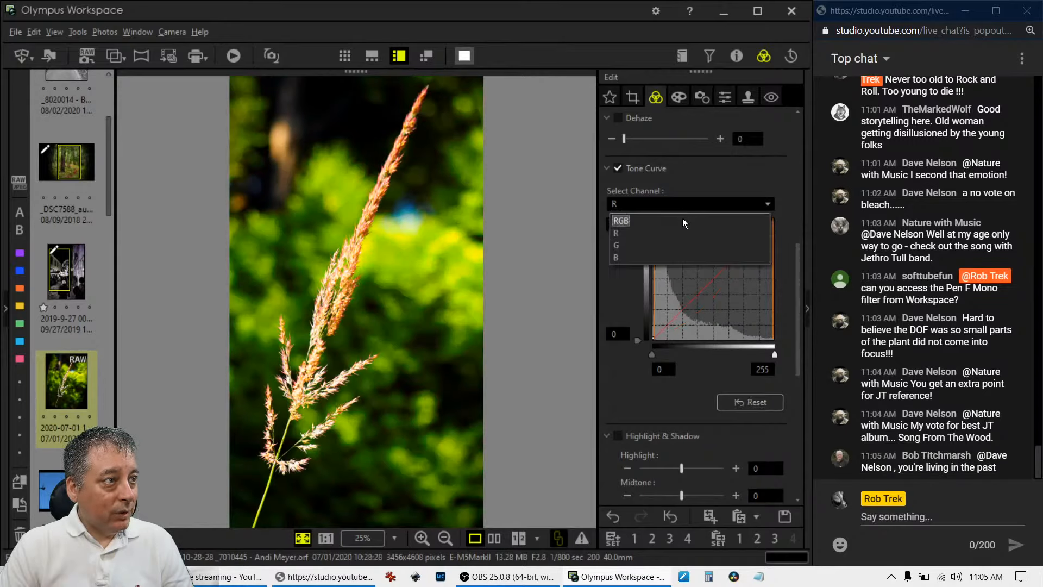
left_click(683, 217)
left_click_drag(656, 338, 682, 322)
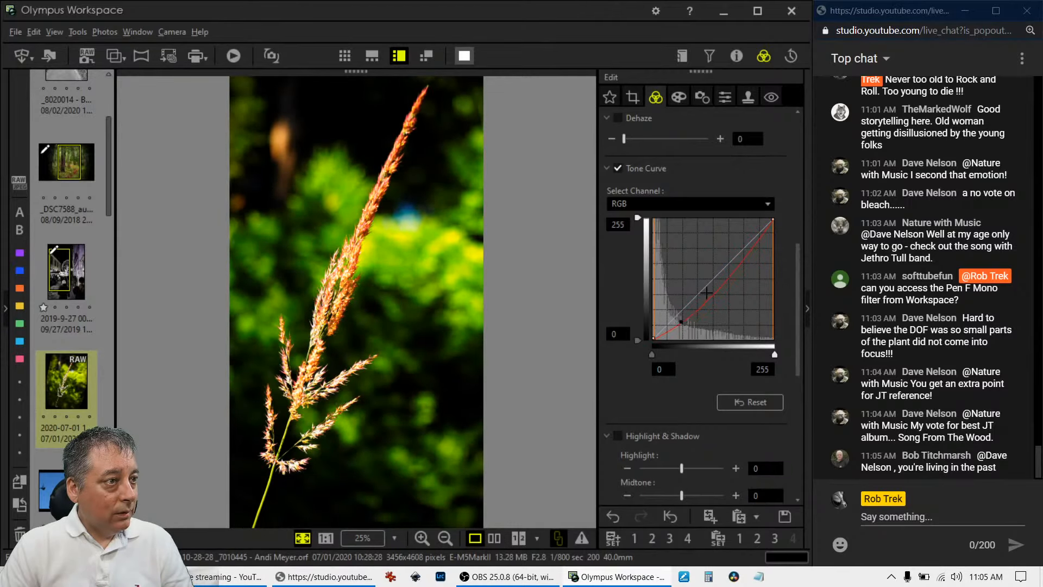
left_click_drag(729, 279, 729, 264)
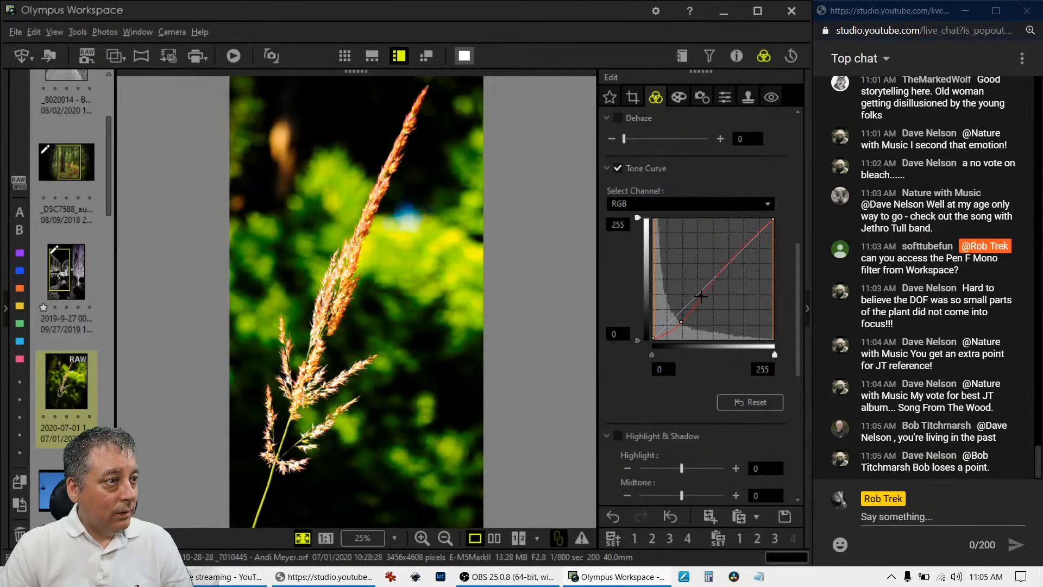
Reduce the photo's saturation to -2.0.
scroll(738, 384, "down", 5)
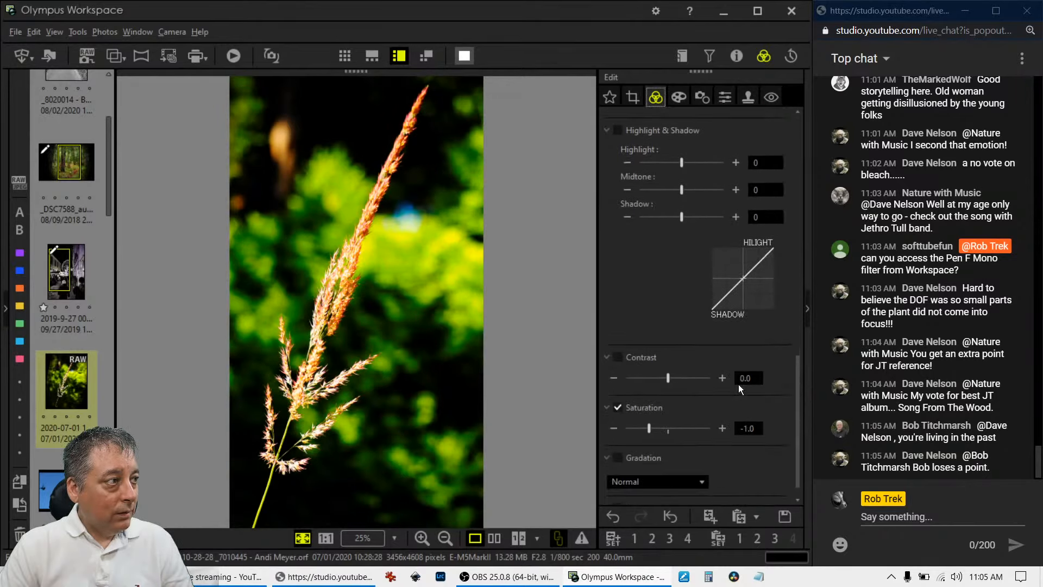
left_click(656, 416)
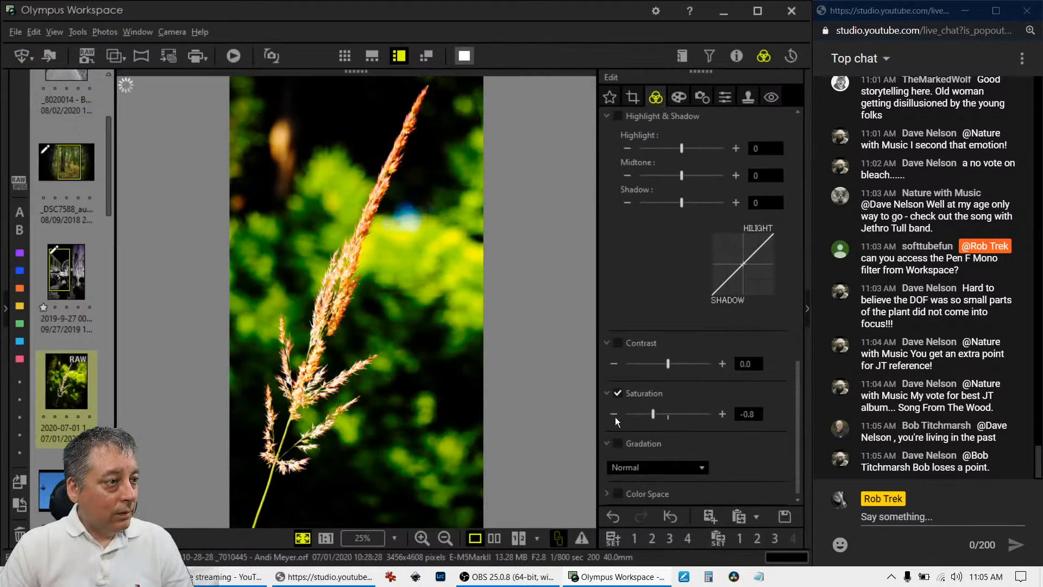
left_click_drag(650, 413, 625, 413)
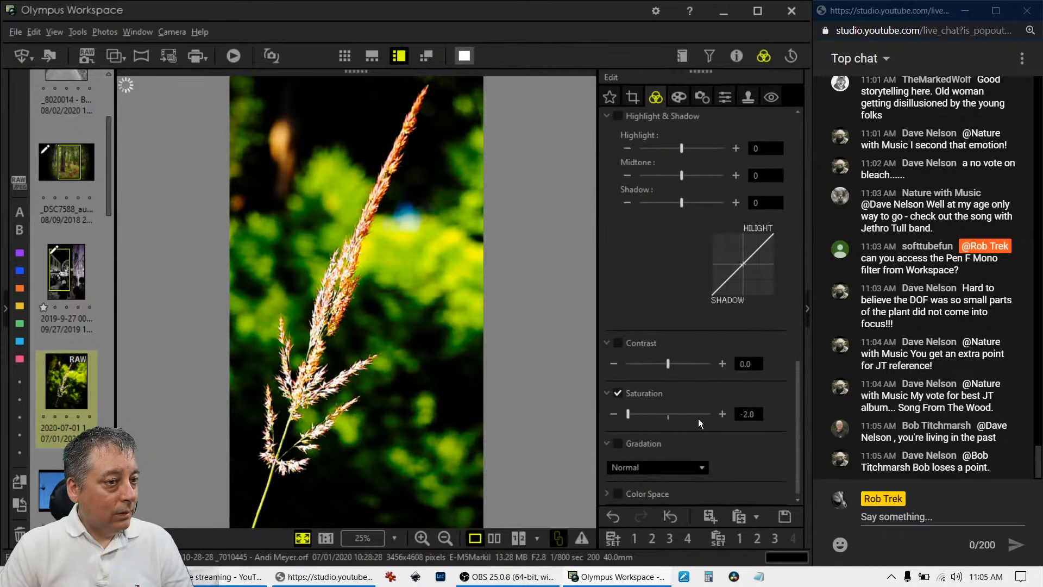
Inspect the seed head at 1:1, set the art filter to No Filter, and return to the full photo in the tonal adjustments.
scroll(730, 428, "up", 3)
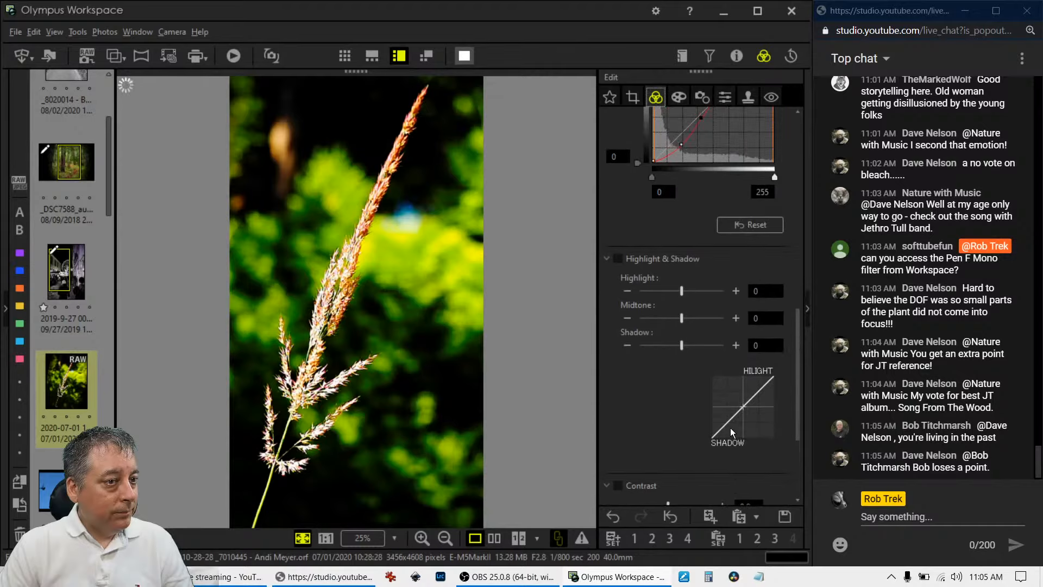
scroll(729, 428, "up", 5)
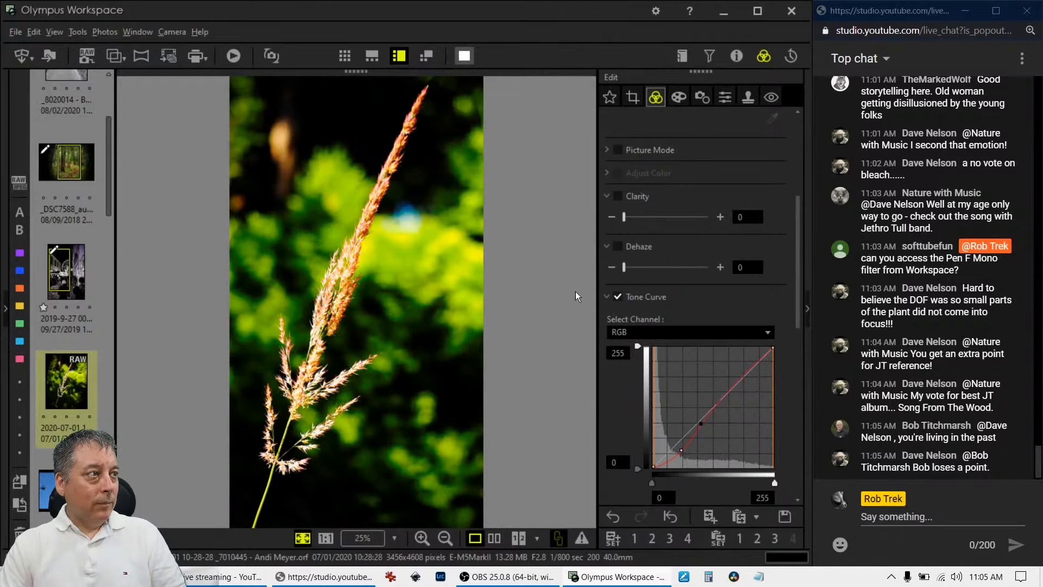
left_click(401, 145)
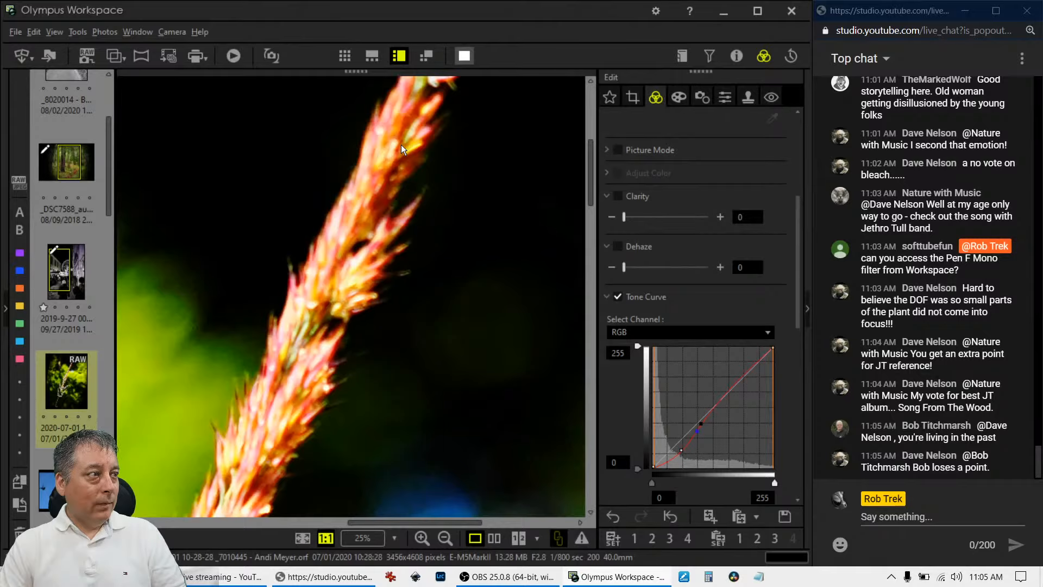
left_click(682, 96)
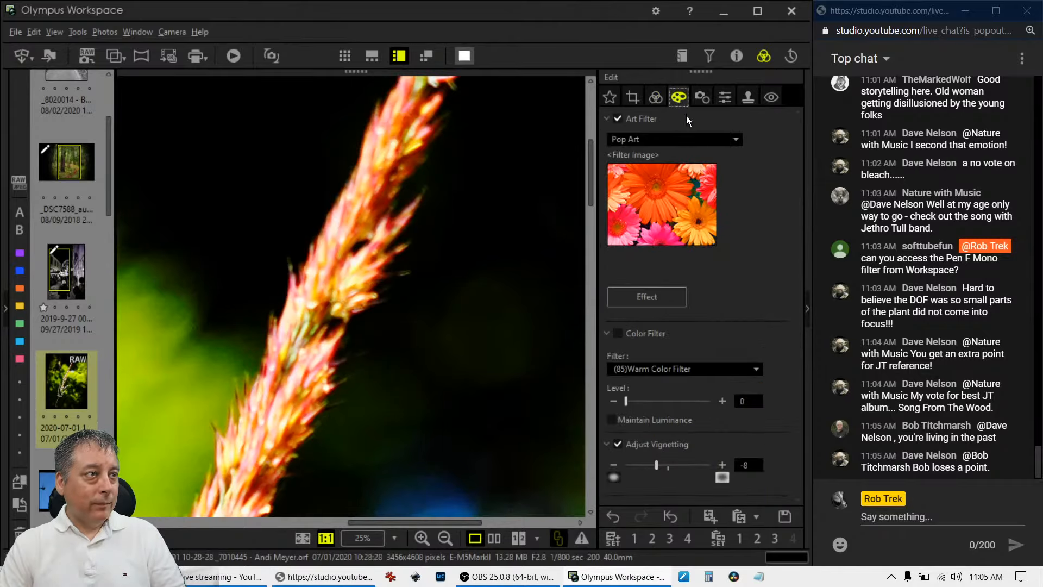
left_click(686, 138)
left_click(679, 157)
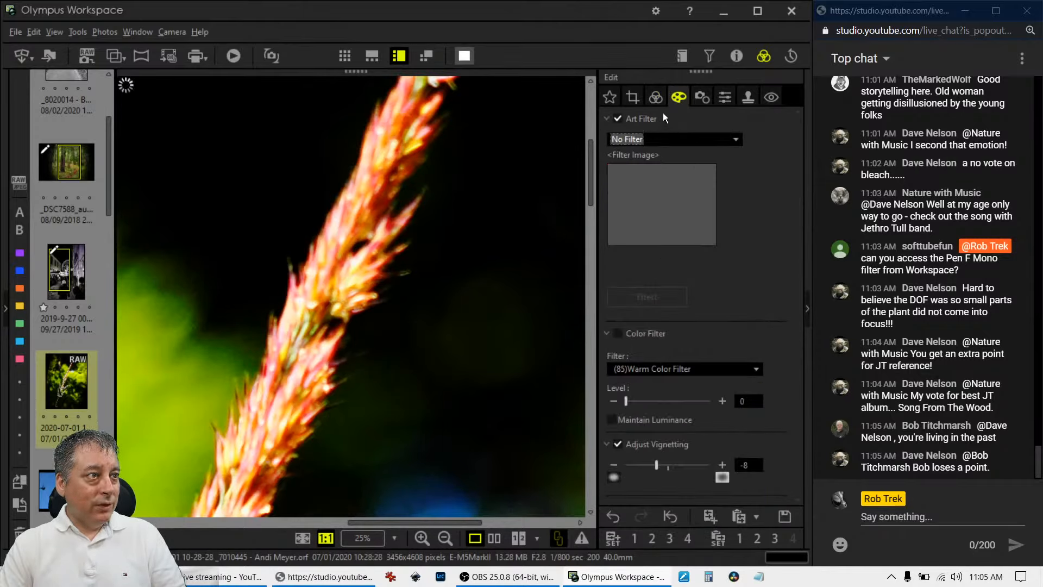
left_click(656, 97)
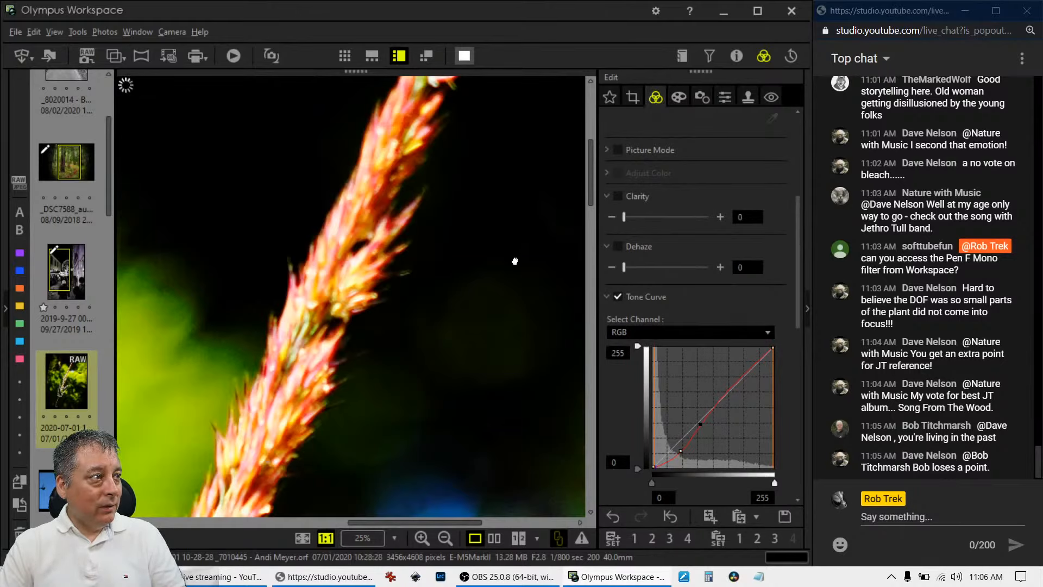
left_click(379, 424)
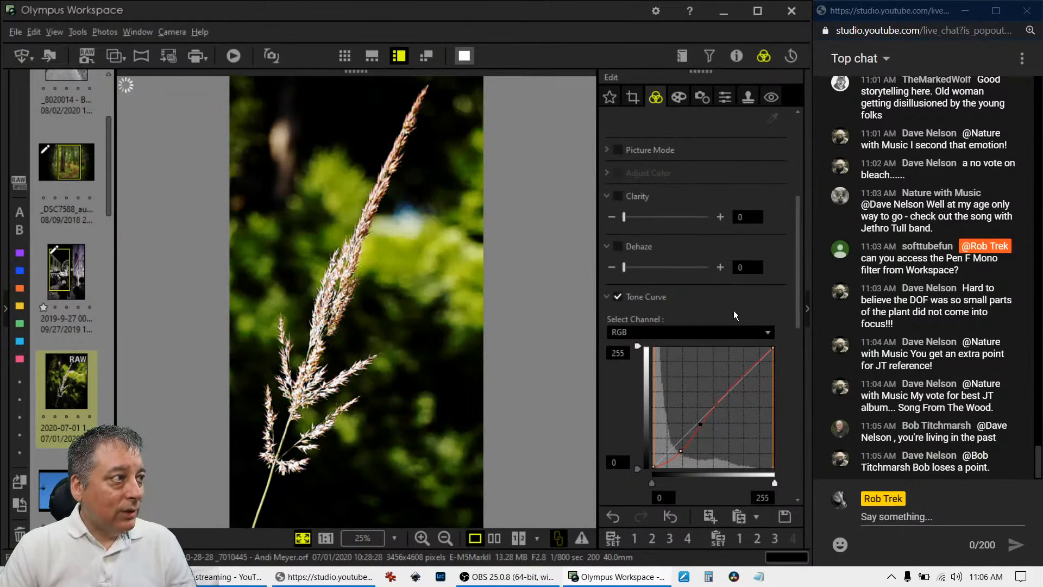
Raise the saturation to 2.0 and set the custom white balance temperature to 6500 K.
left_click_drag(797, 298, 784, 486)
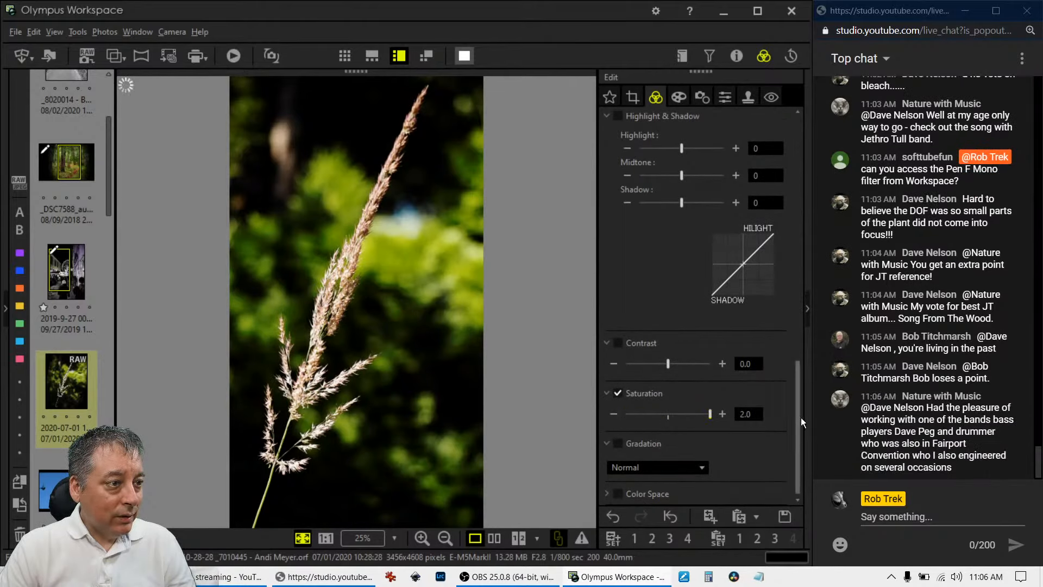
left_click_drag(801, 417, 819, 170)
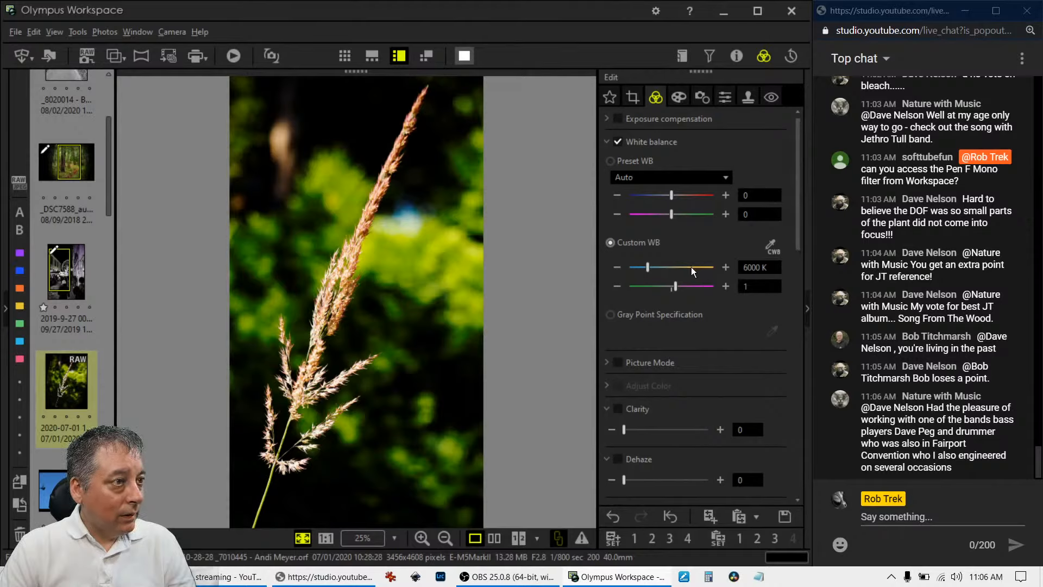
double_click(746, 267)
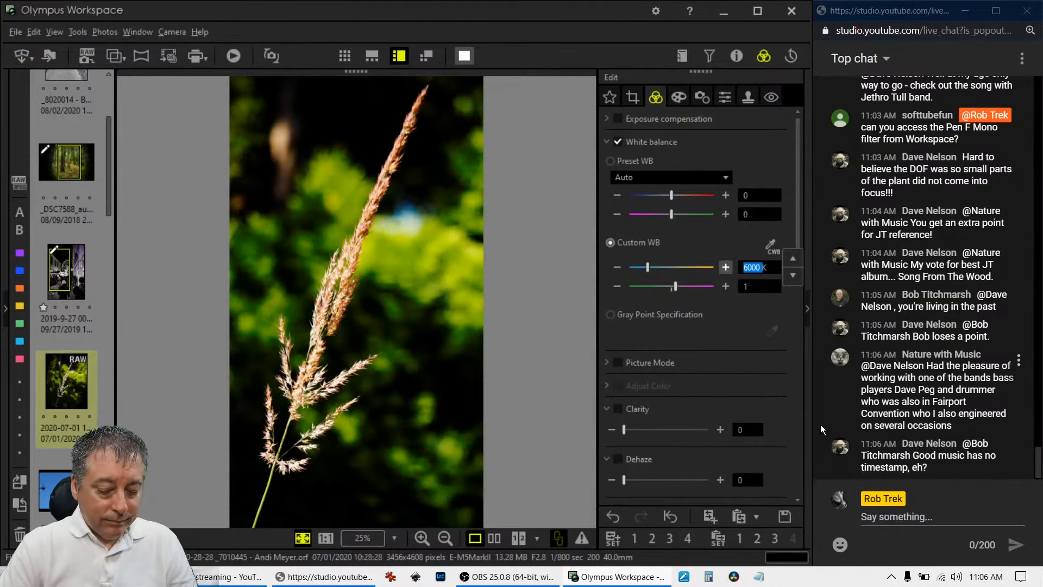
type("6500")
key("Return")
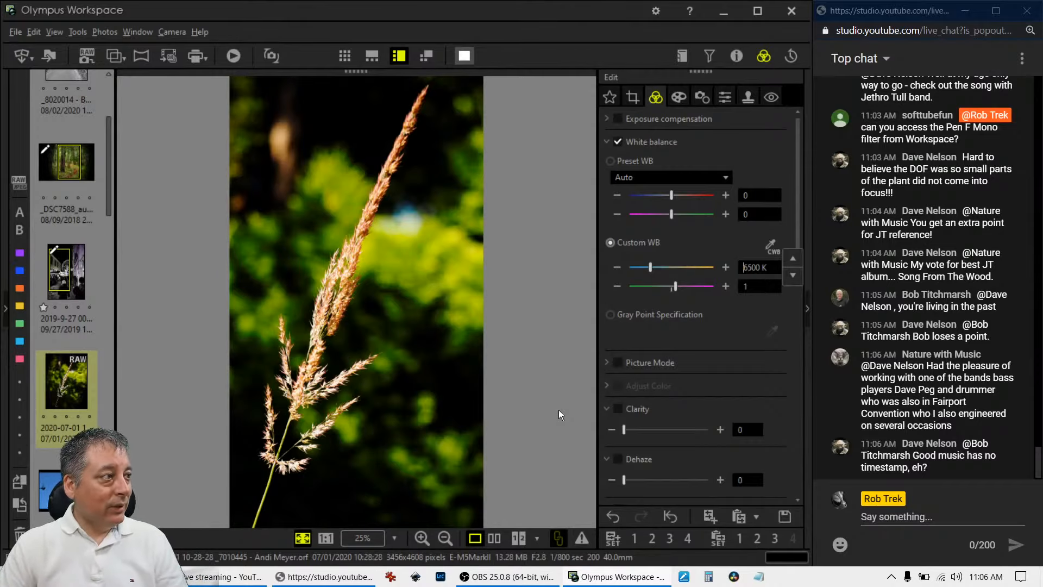
left_click(298, 348)
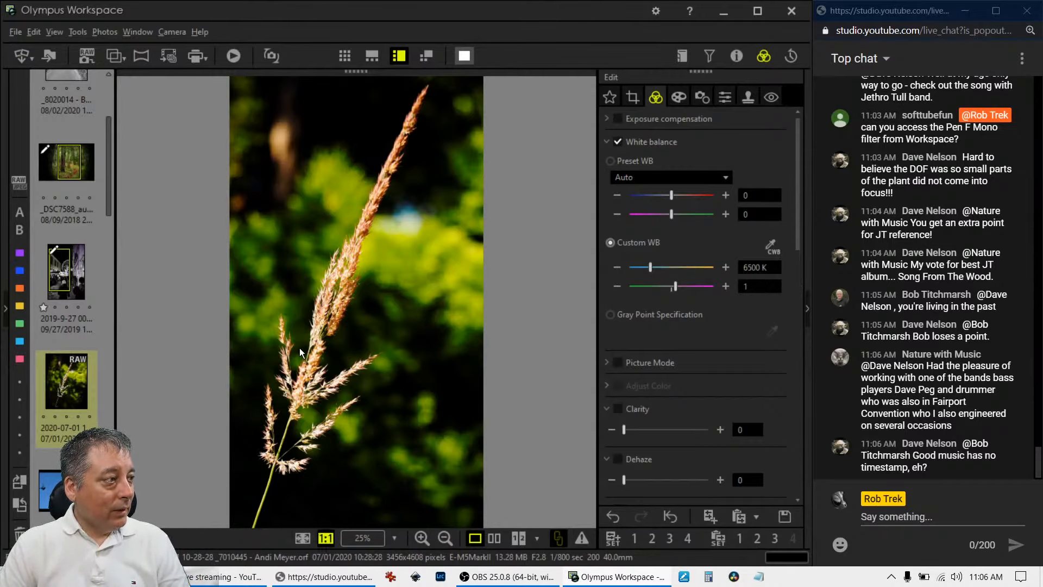
left_click(352, 308)
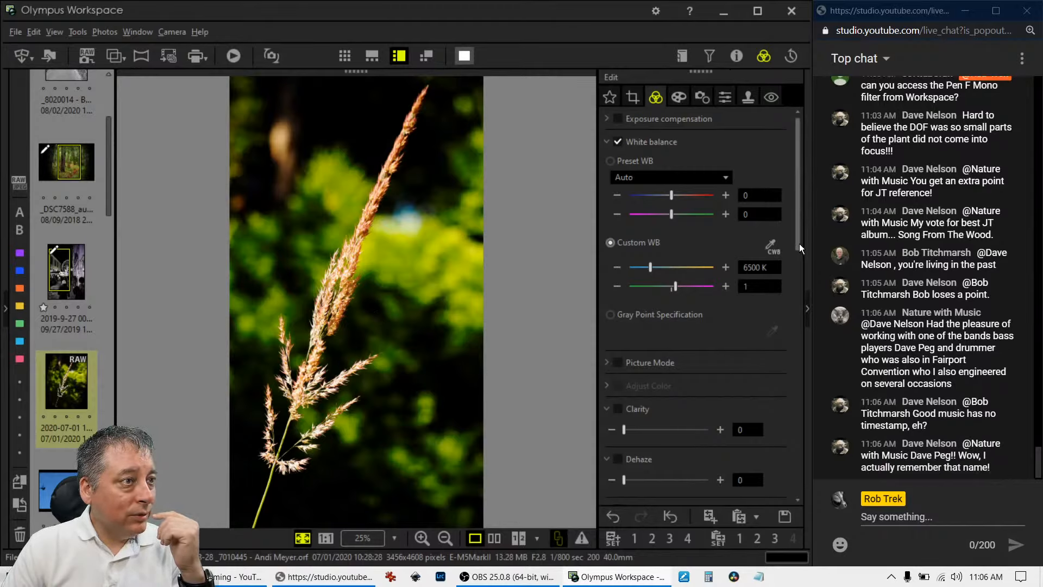
Bring the saturation down in stages to -0.4.
left_click_drag(799, 243, 775, 492)
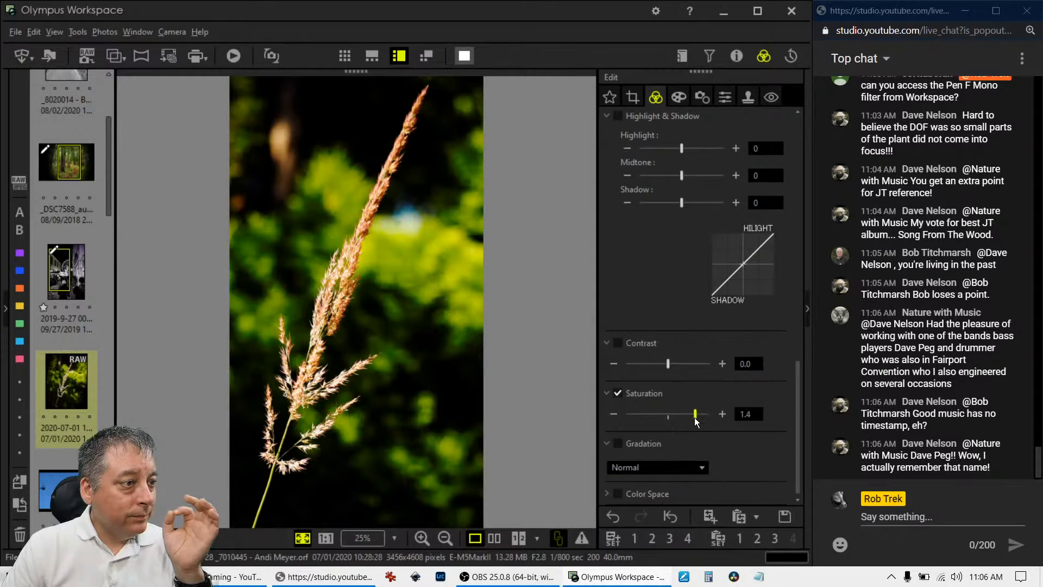
left_click_drag(695, 422, 691, 422)
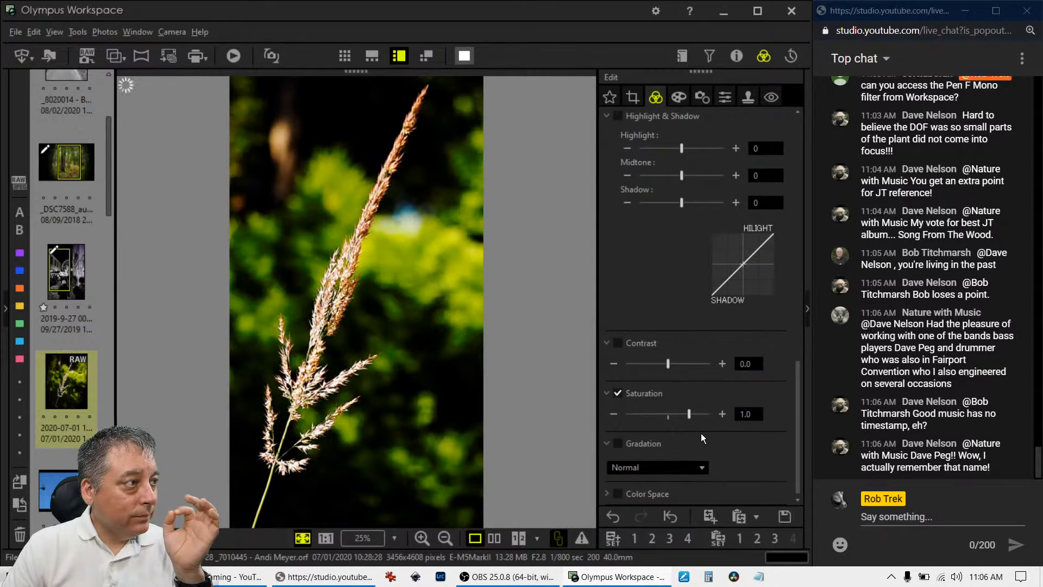
left_click_drag(796, 449, 806, 224)
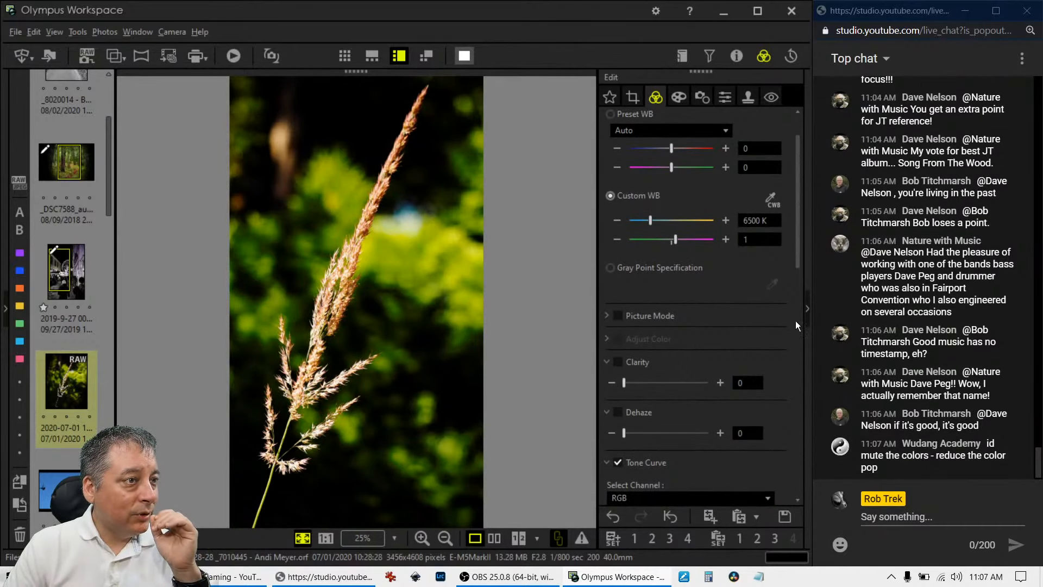
left_click_drag(794, 253, 787, 486)
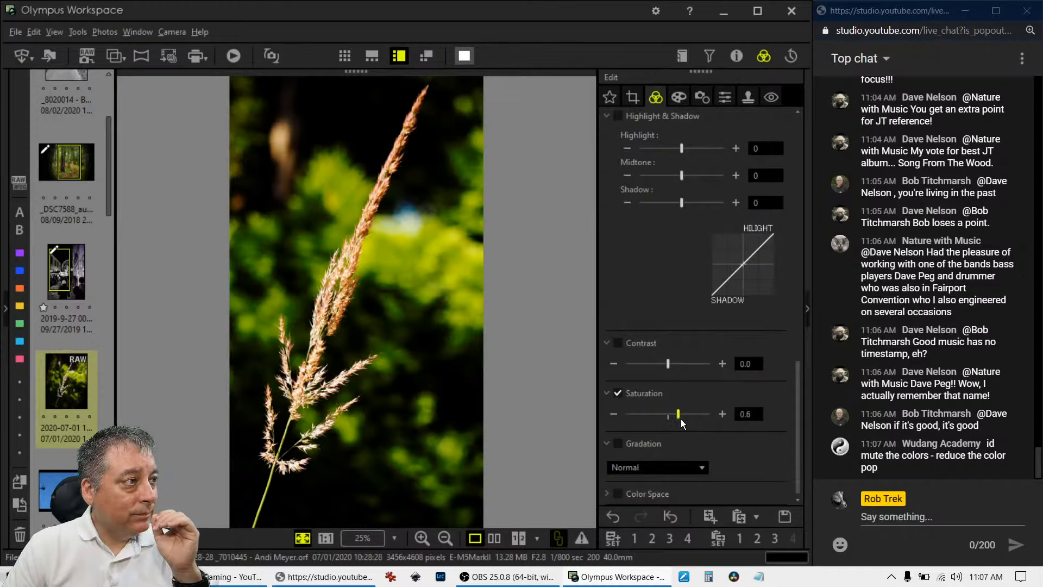
left_click_drag(680, 419, 660, 420)
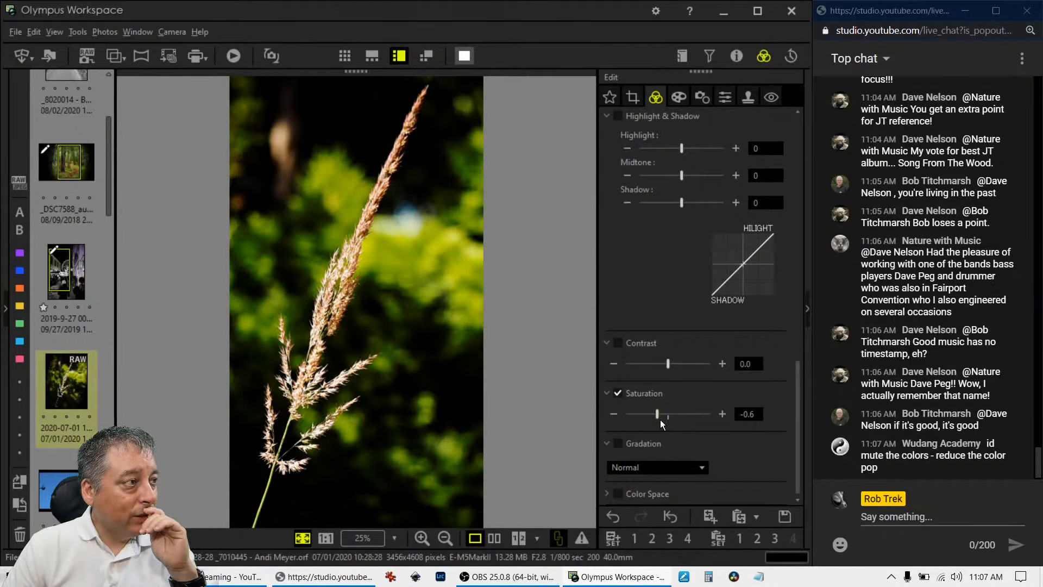
mouse_move(660, 417)
left_mouse_down()
mouse_move(647, 416)
mouse_move(657, 417)
left_mouse_up()
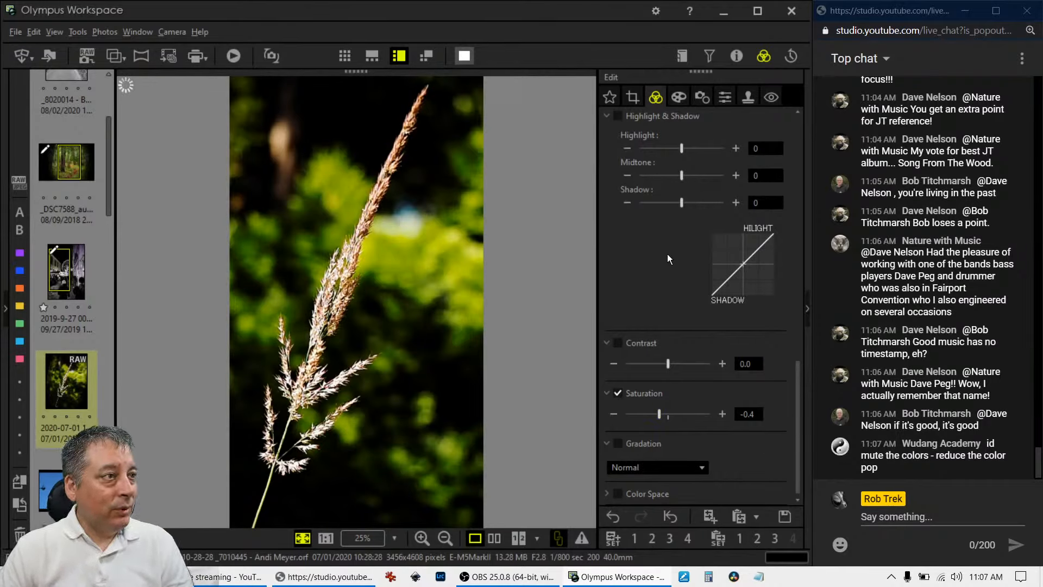
Compare the edited photo side by side with the original, including at full screen.
left_click(501, 537)
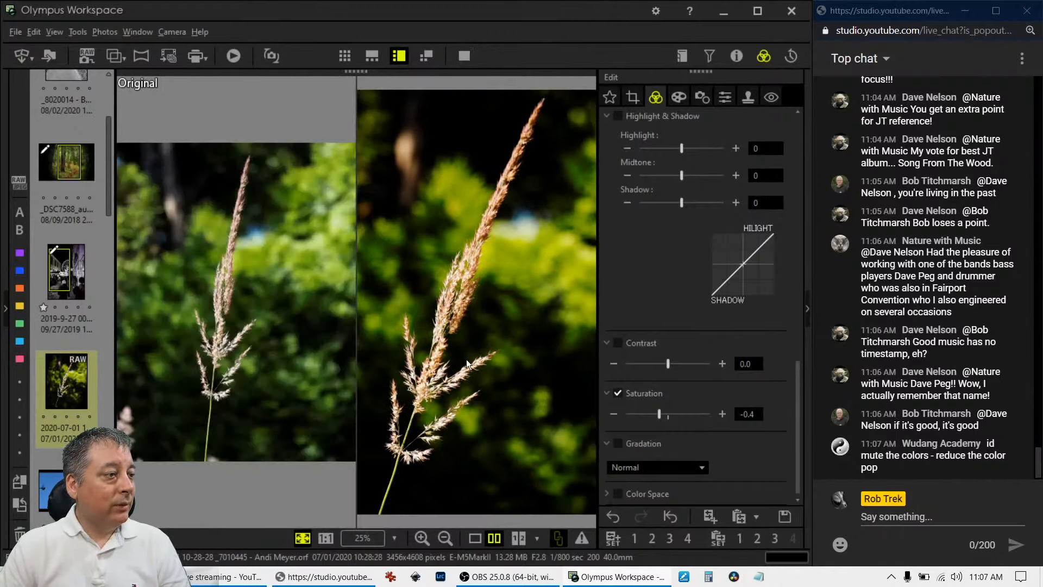
left_click(463, 56)
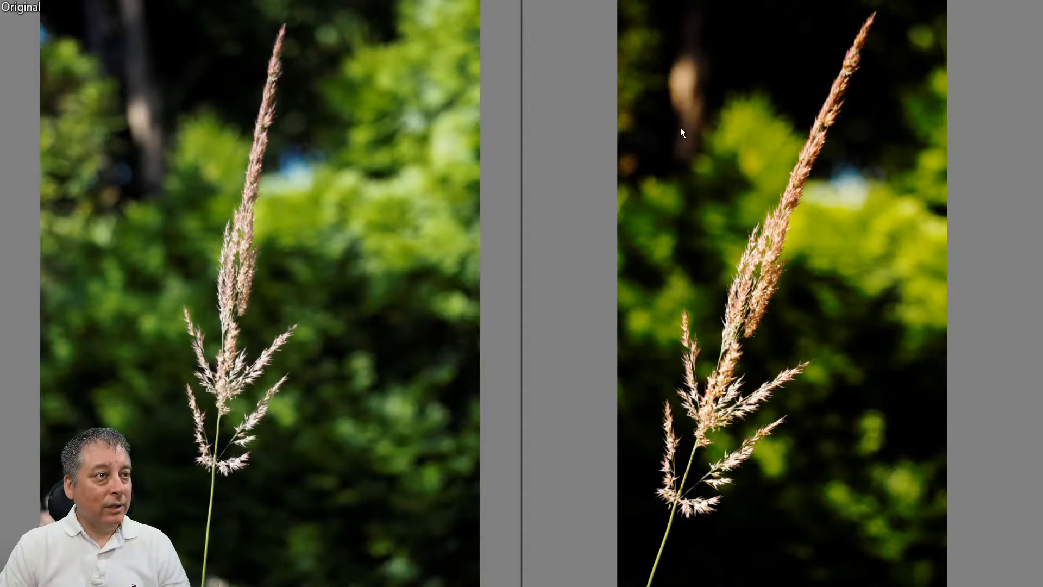
key("Escape")
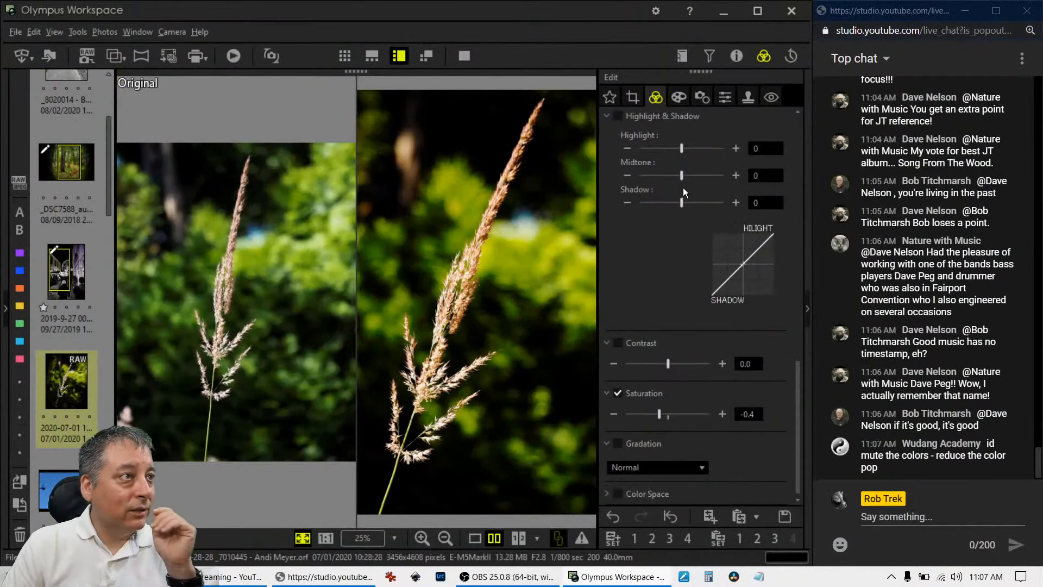
Show only the edited seed head photo and set the clone stamp to size 250 and blur 67.
left_click(748, 97)
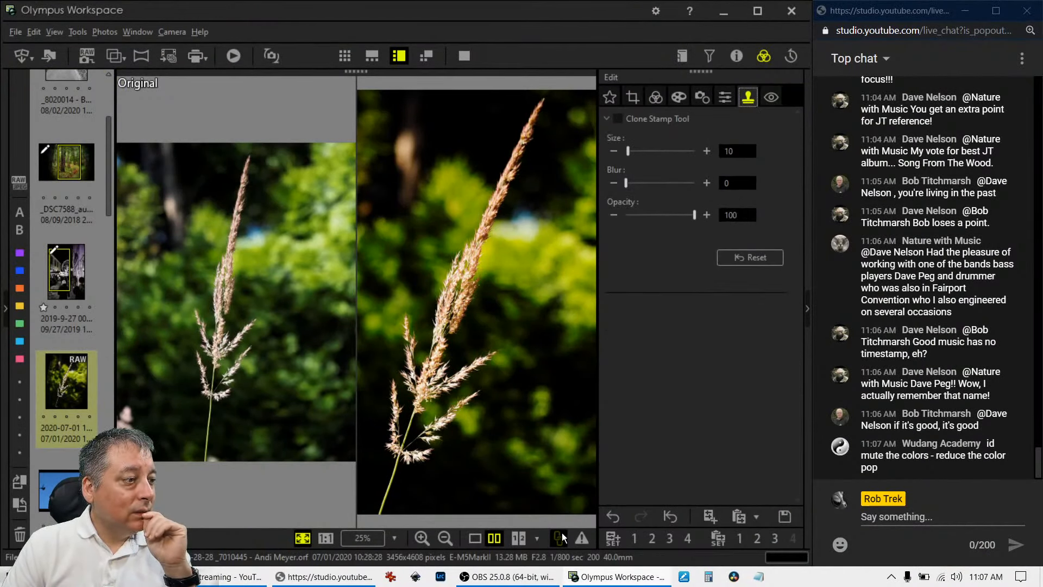
left_click(476, 538)
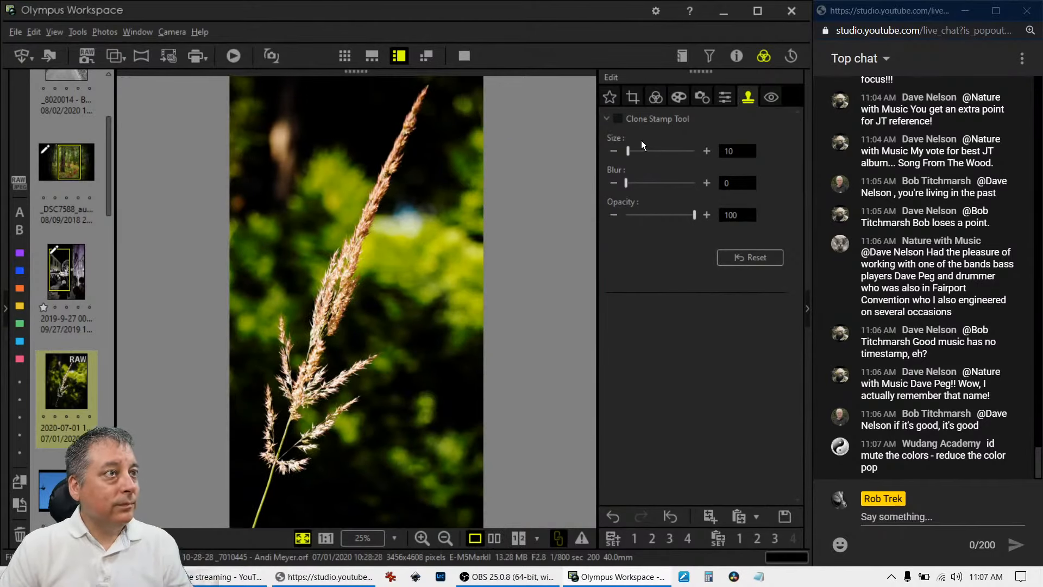
left_click_drag(630, 155, 687, 155)
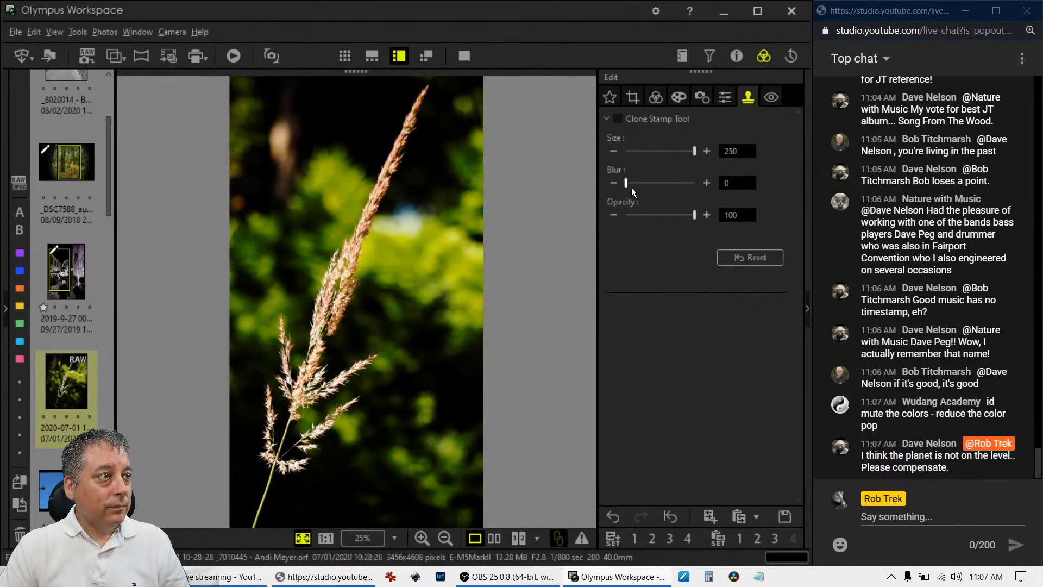
left_click_drag(631, 187, 673, 189)
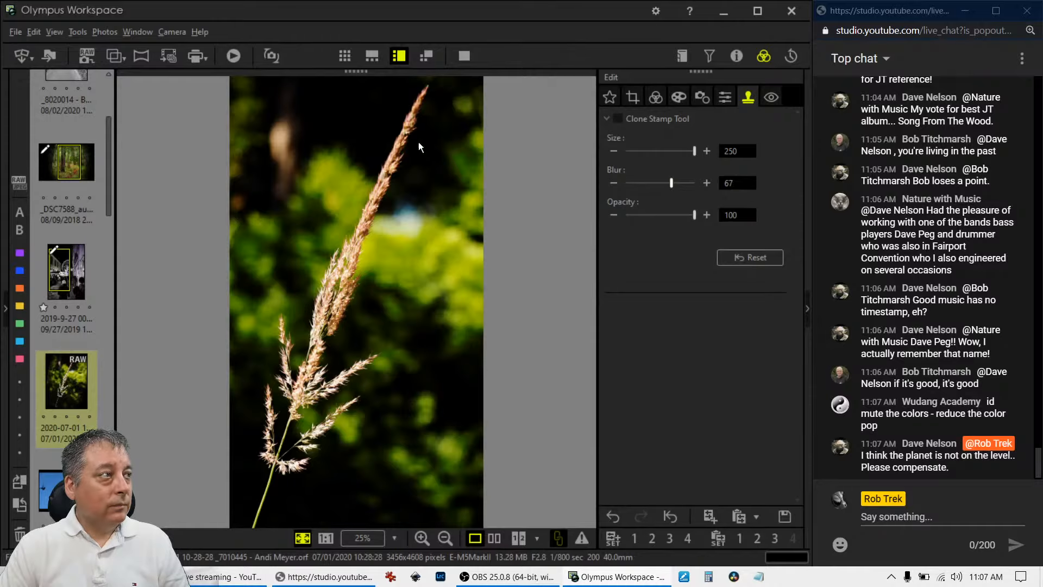
Clone dark background over the pale blurred patch in the photo's upper left, dismissing the source-range notice.
left_click(329, 95)
key("super")
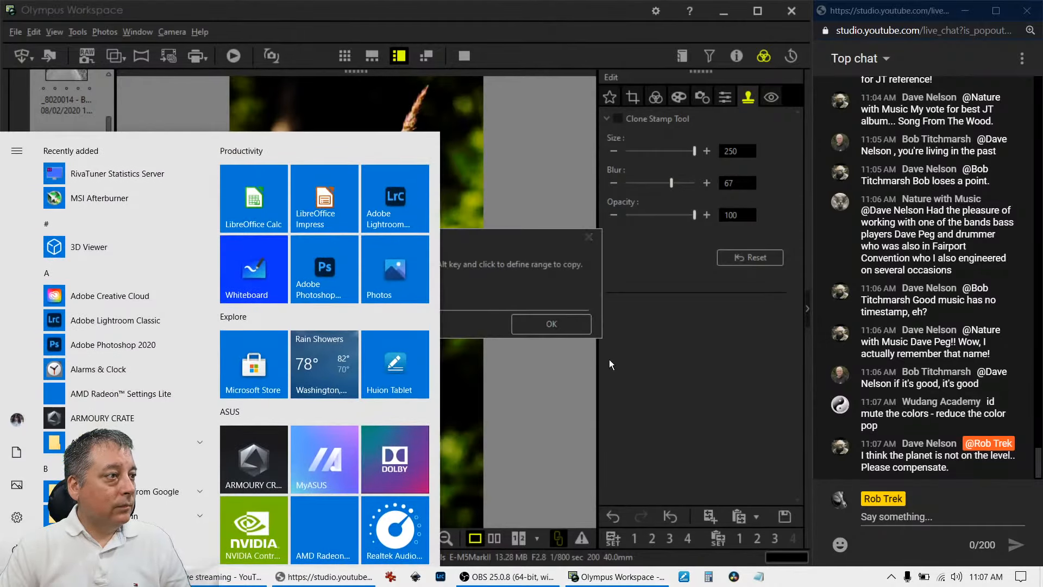
left_click(608, 359)
left_click(553, 325)
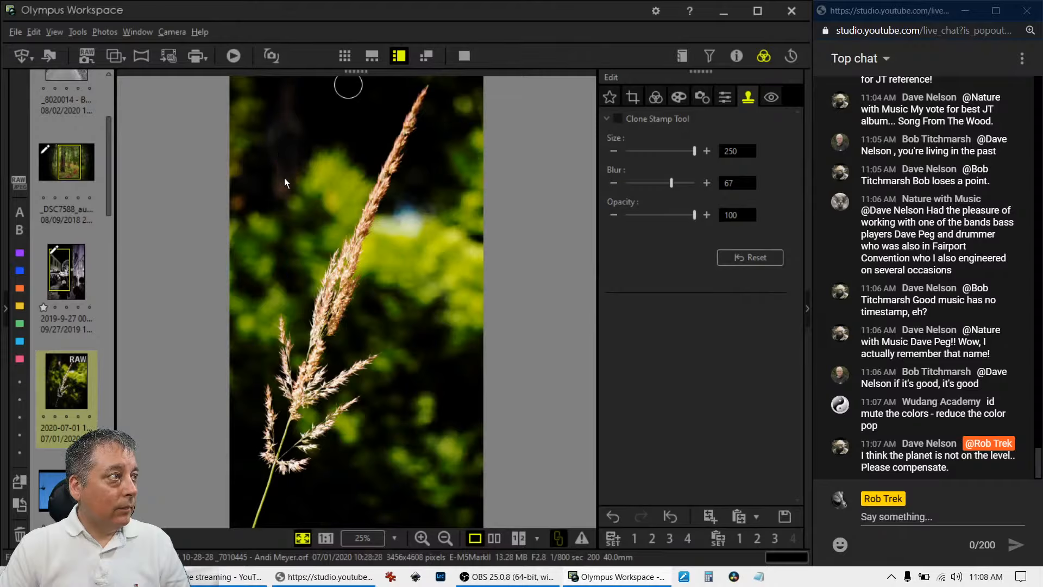
View the retouched seed head photo at full screen and return to the art filter and vignetting settings.
left_click(469, 57)
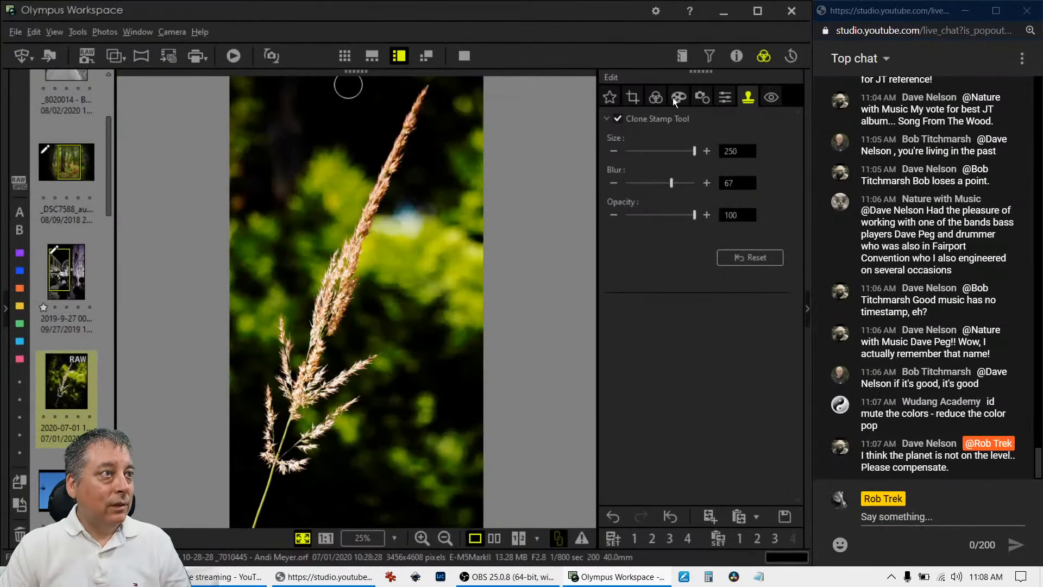
left_click(677, 97)
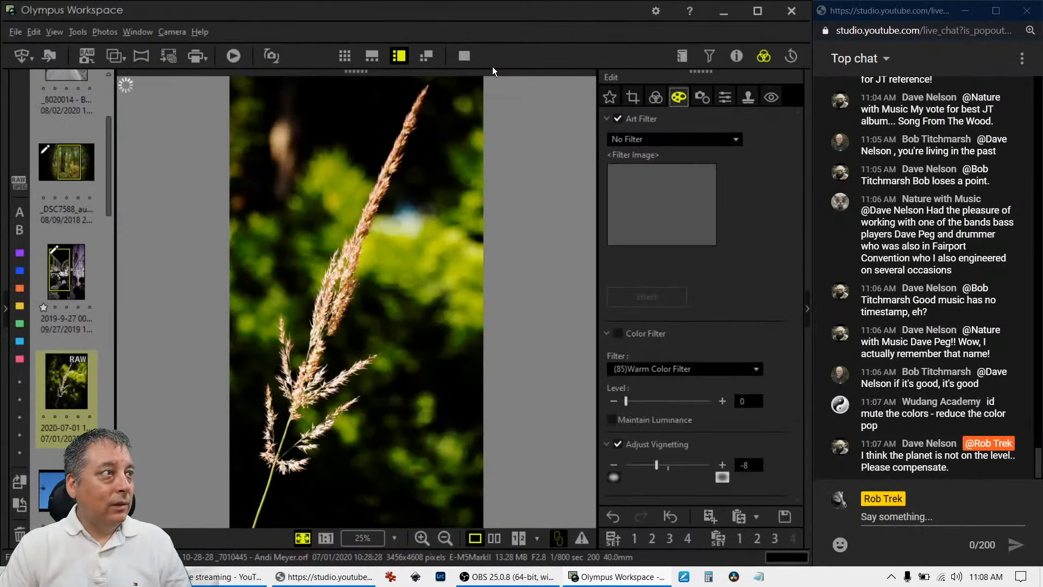
left_click(466, 57)
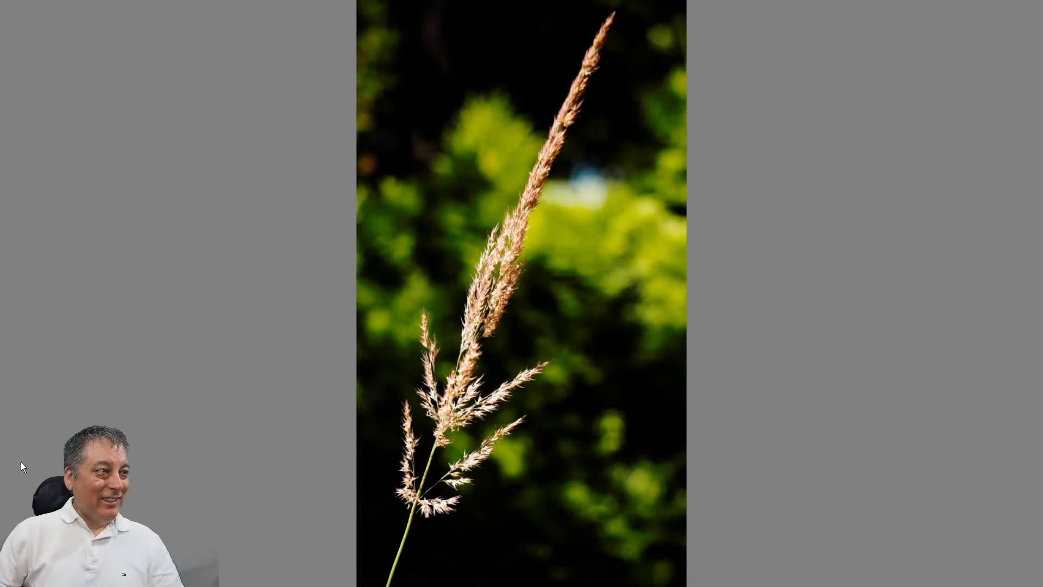
key("Escape")
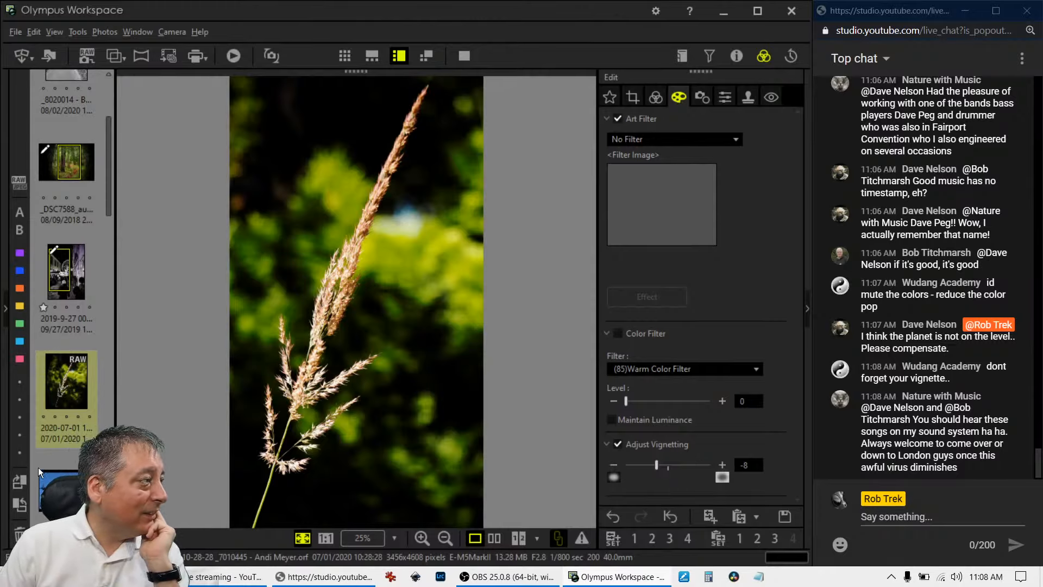
Open the photo of the red gate beam against blue sky and show its shooting details.
left_click(67, 492)
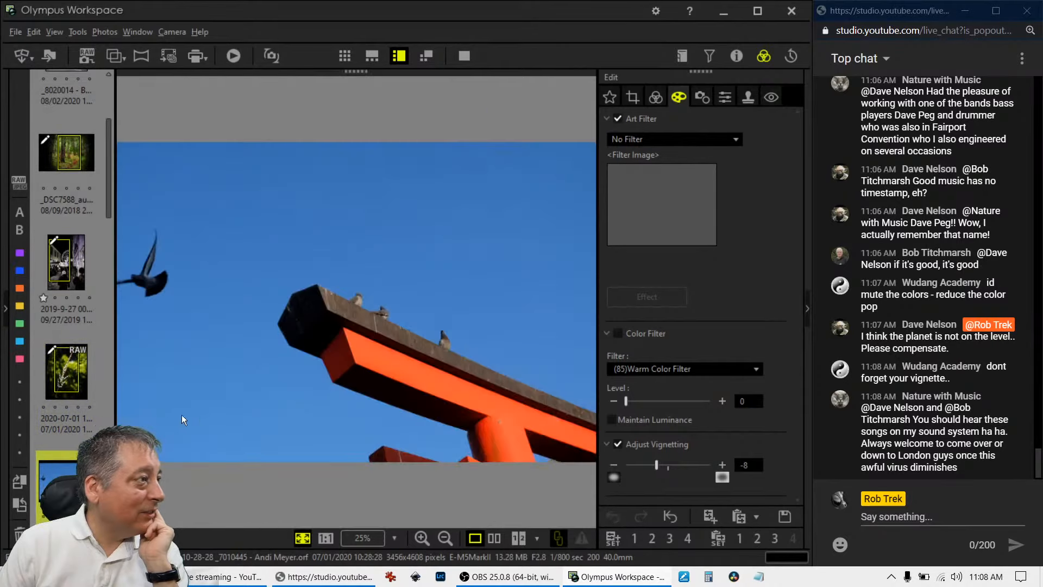
left_click(57, 384)
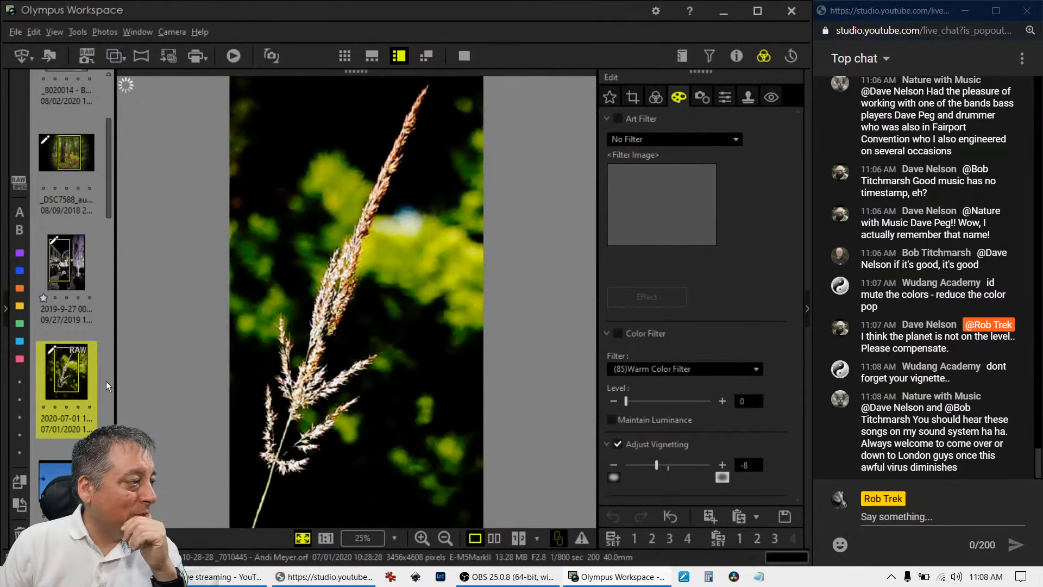
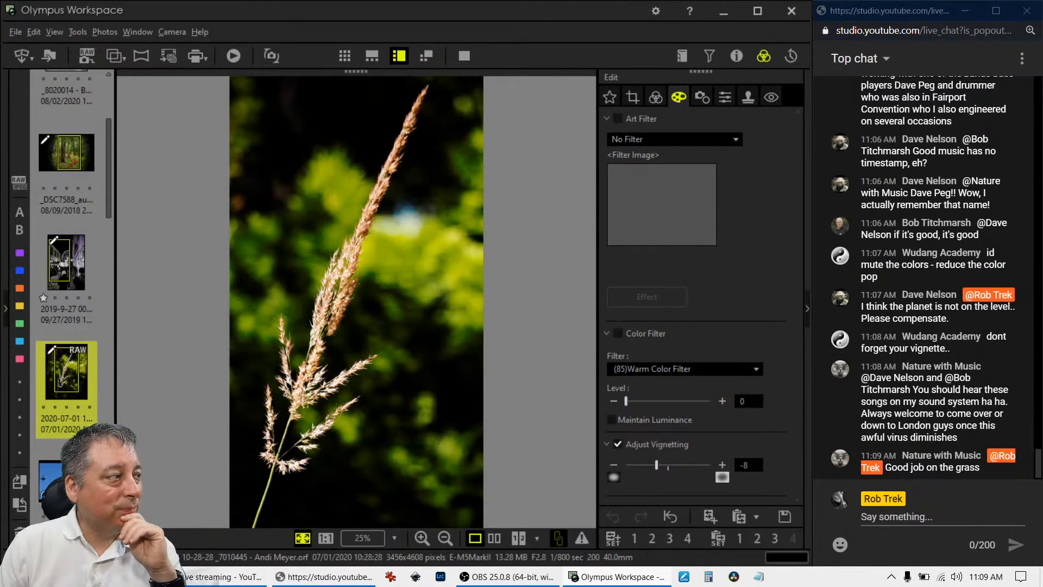
scroll(74, 418, "down", 3)
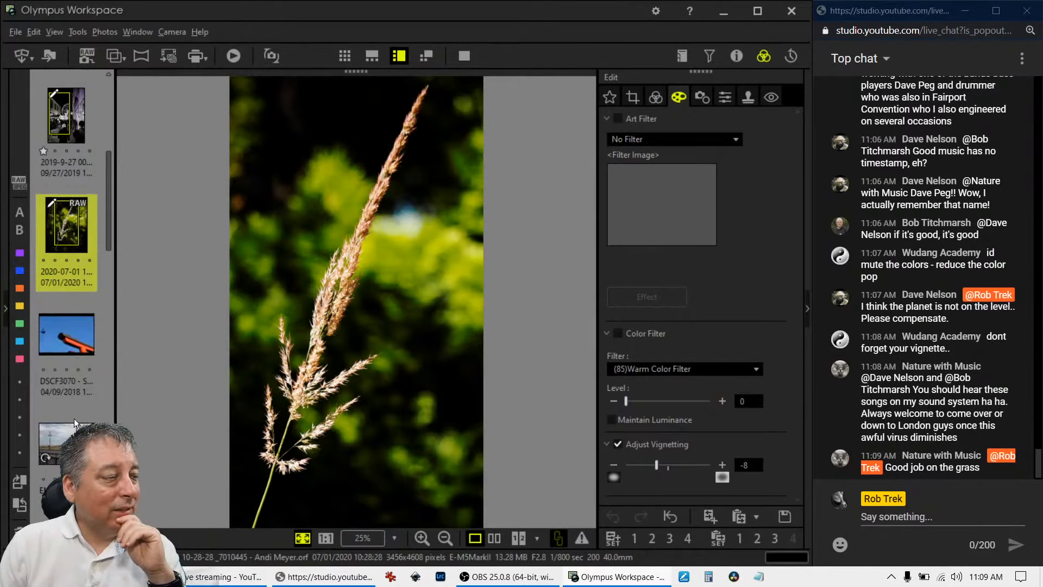
left_click(77, 348)
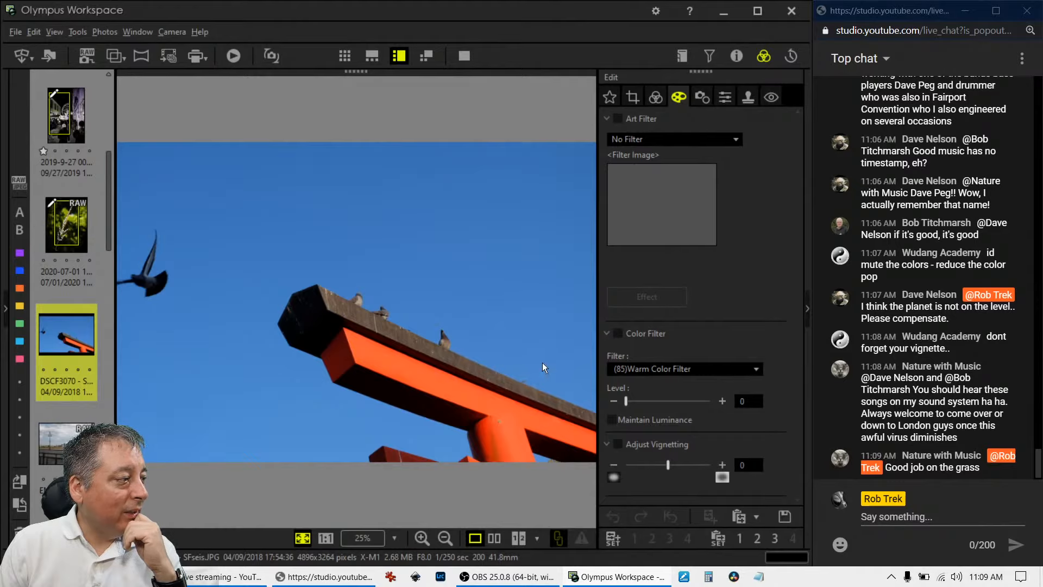
left_click(735, 54)
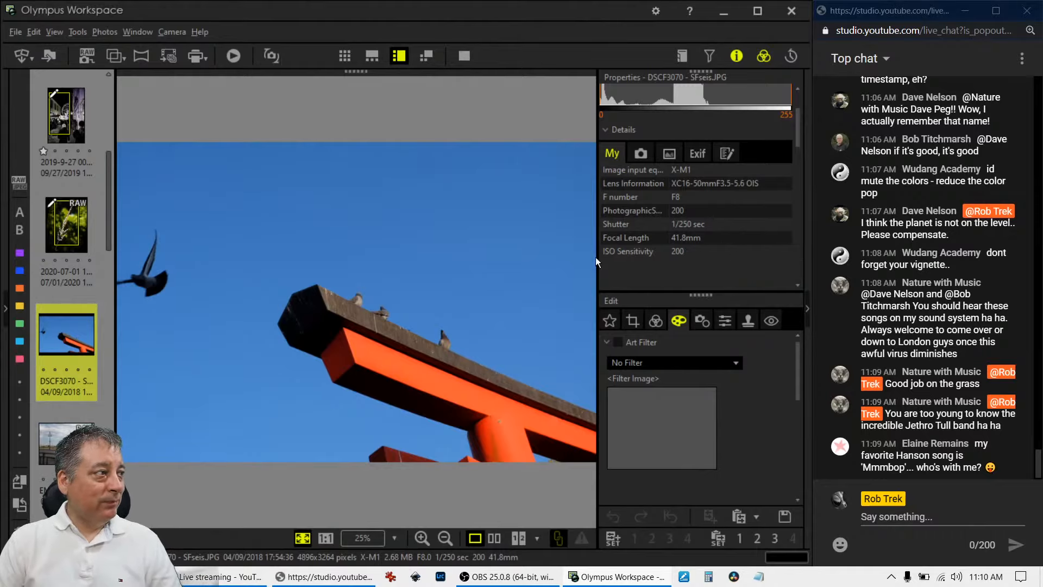
Examine the flying bird and the perched pigeons at 1:1, then hide the photo's shooting details.
left_click(154, 275)
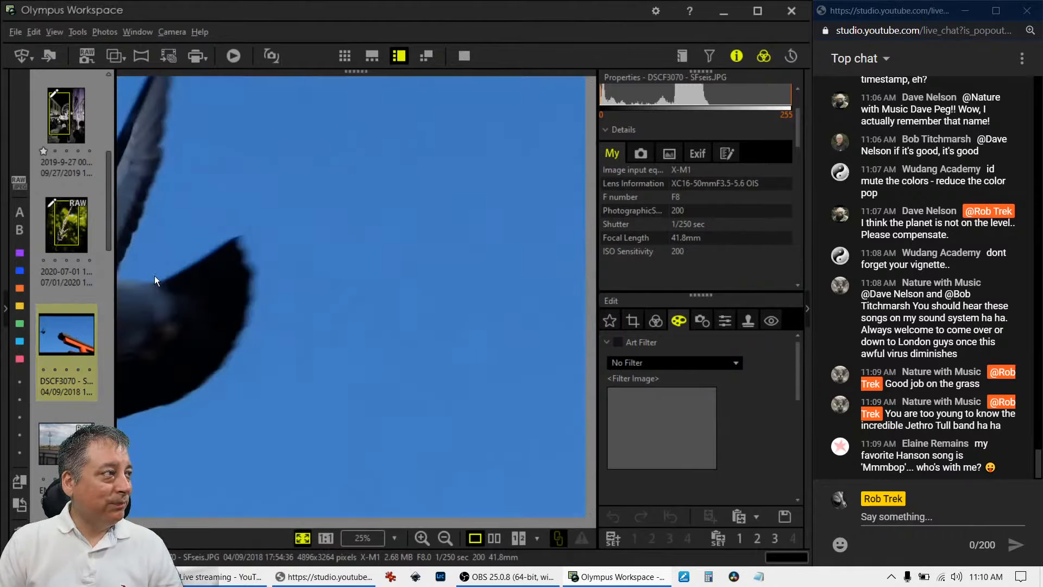
left_click(128, 280)
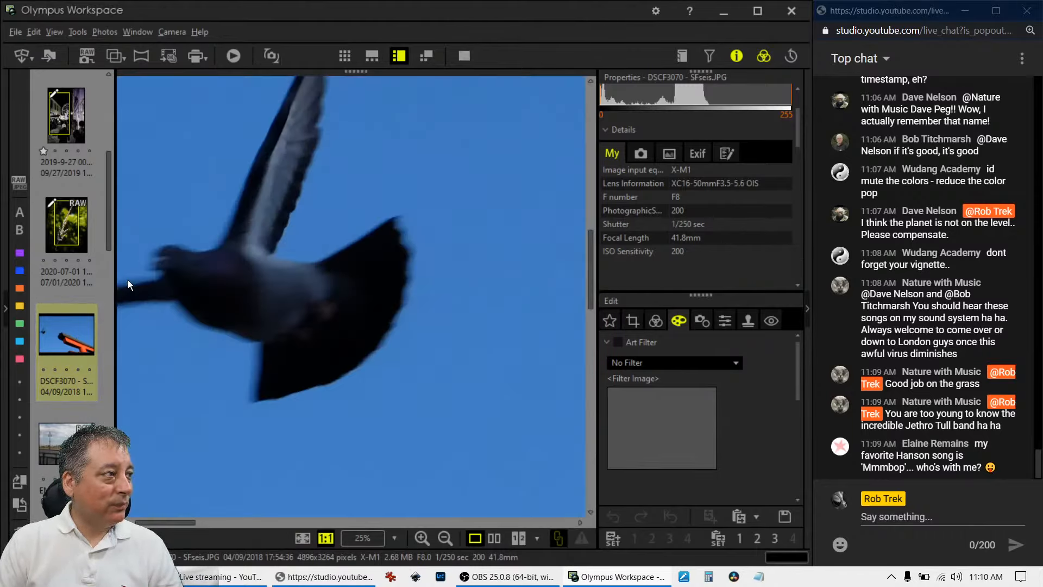
left_click(155, 275)
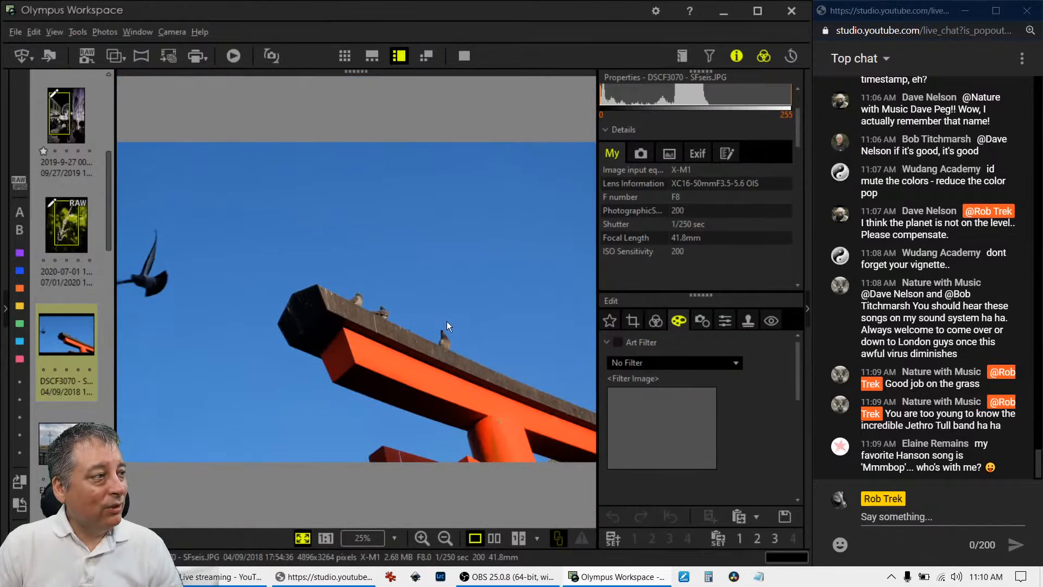
left_click(390, 324)
left_click_drag(344, 308, 443, 351)
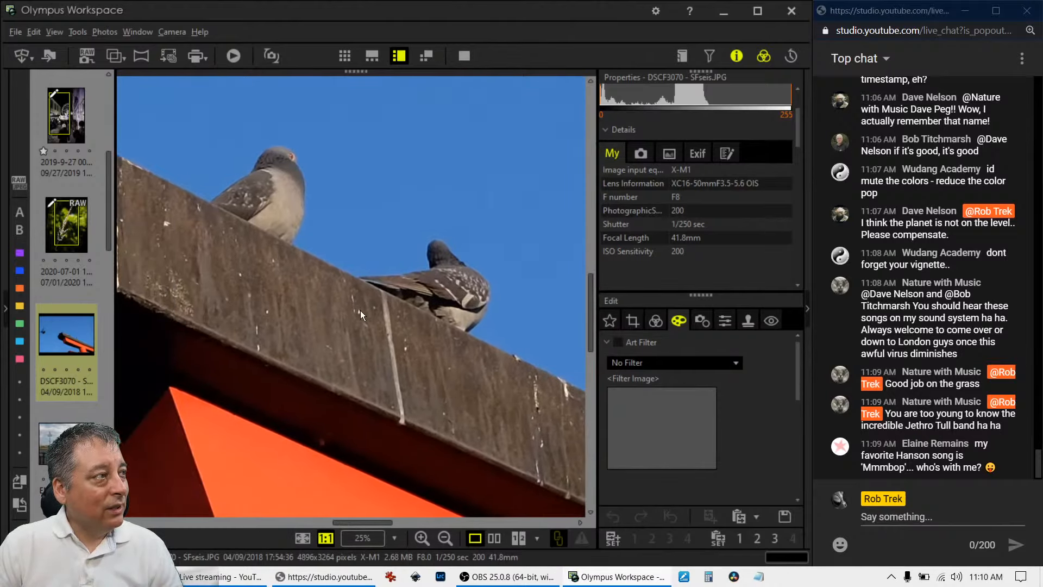
left_click_drag(361, 314, 448, 314)
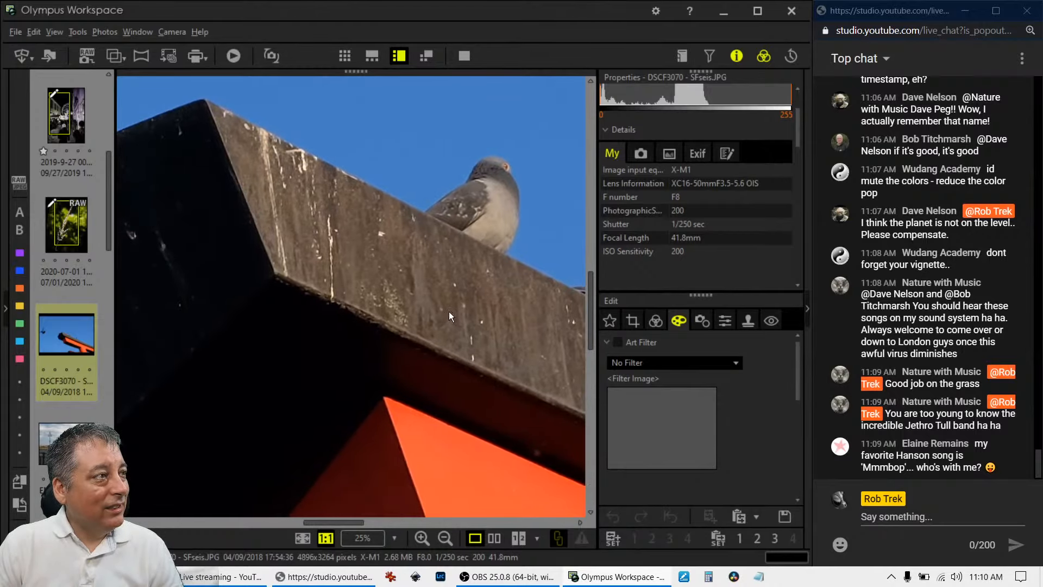
left_click(449, 314)
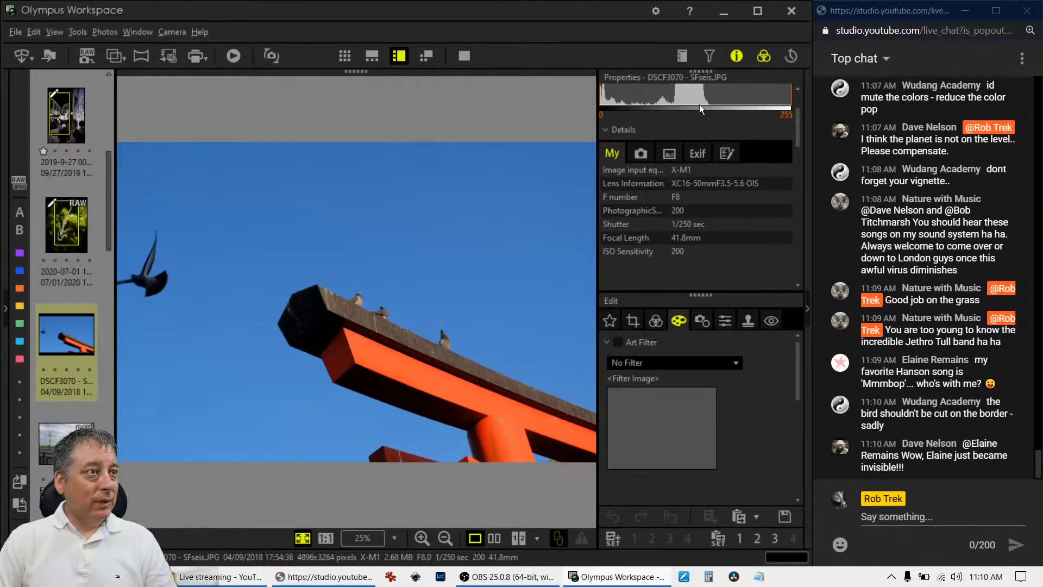
left_click(736, 56)
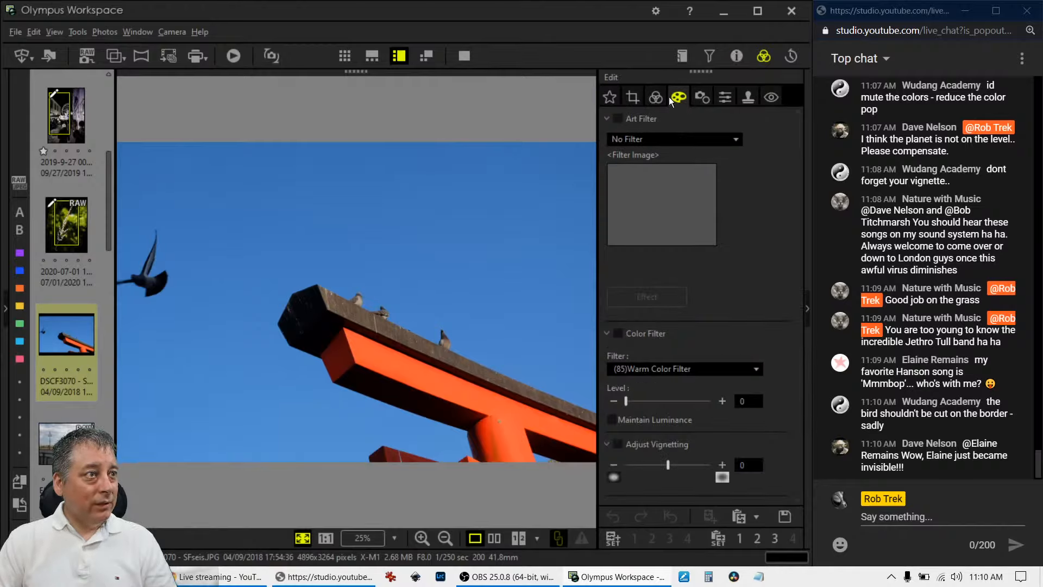
Crop the photo at 1:1 (6:6) to about 1583 x 1583 pixels around the beam's end and two perched pigeons.
left_click(632, 98)
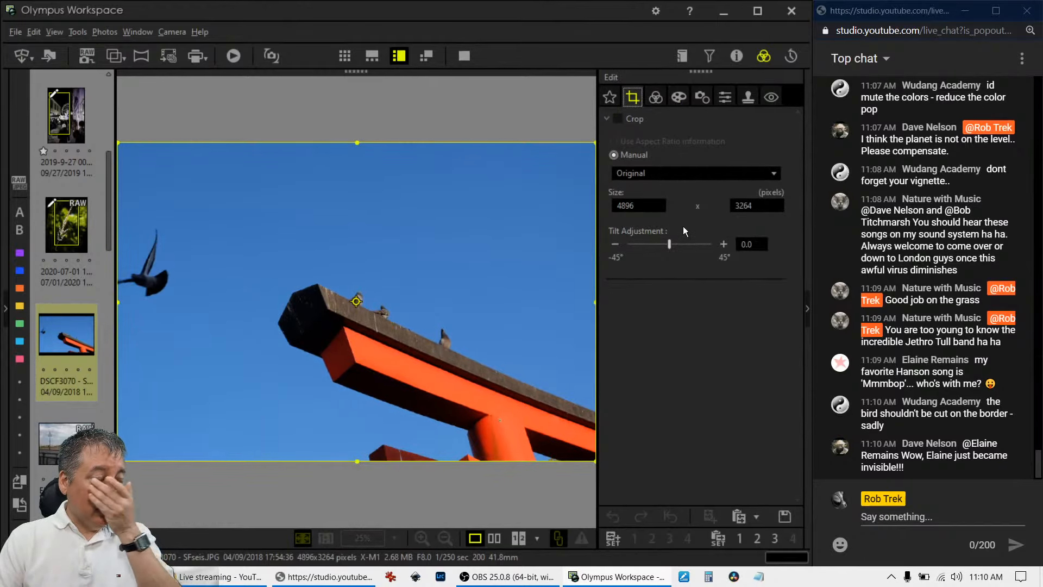
left_click(670, 173)
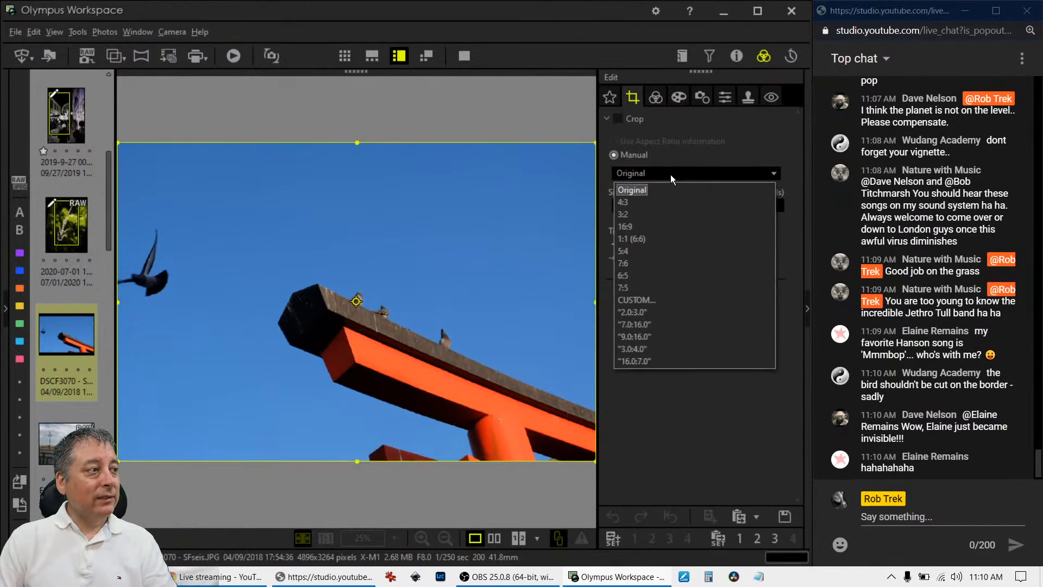
left_click(666, 239)
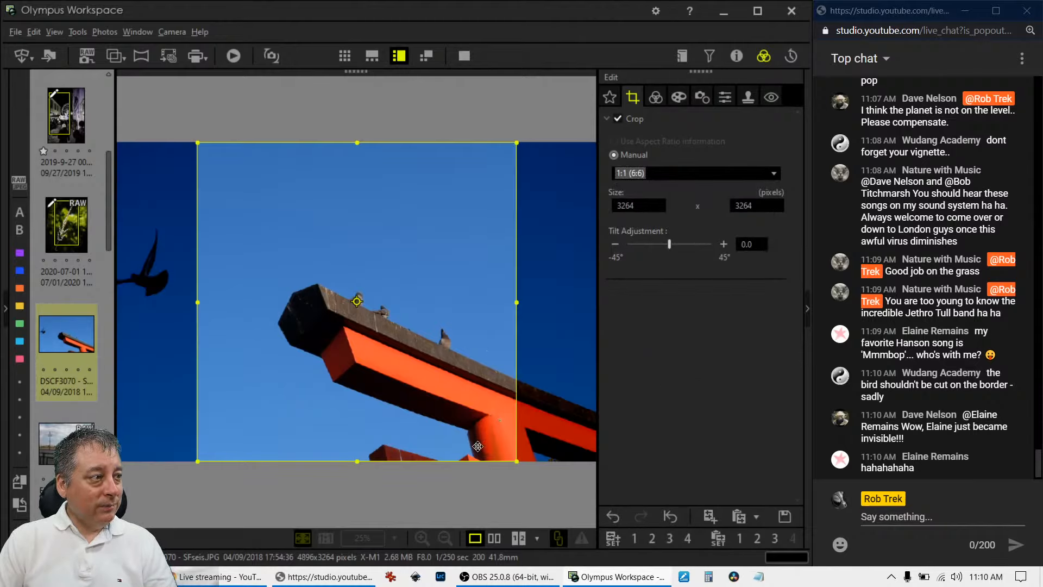
left_click_drag(517, 461, 427, 383)
left_click_drag(198, 144, 286, 231)
left_click_drag(377, 333, 346, 332)
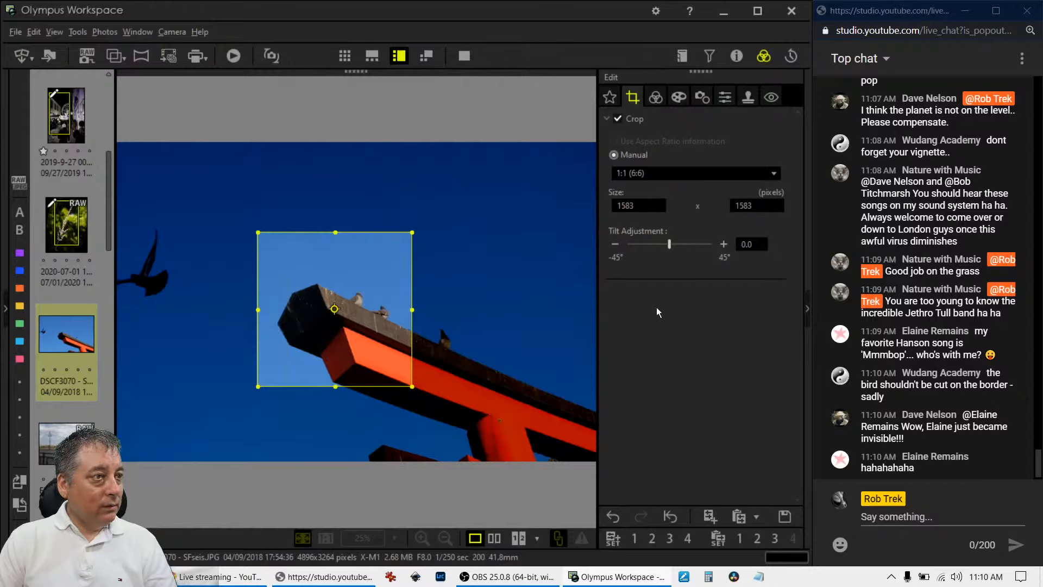
Set the crop's tilt adjustment to -13.7 degrees to level the beam.
left_click_drag(669, 244, 662, 245)
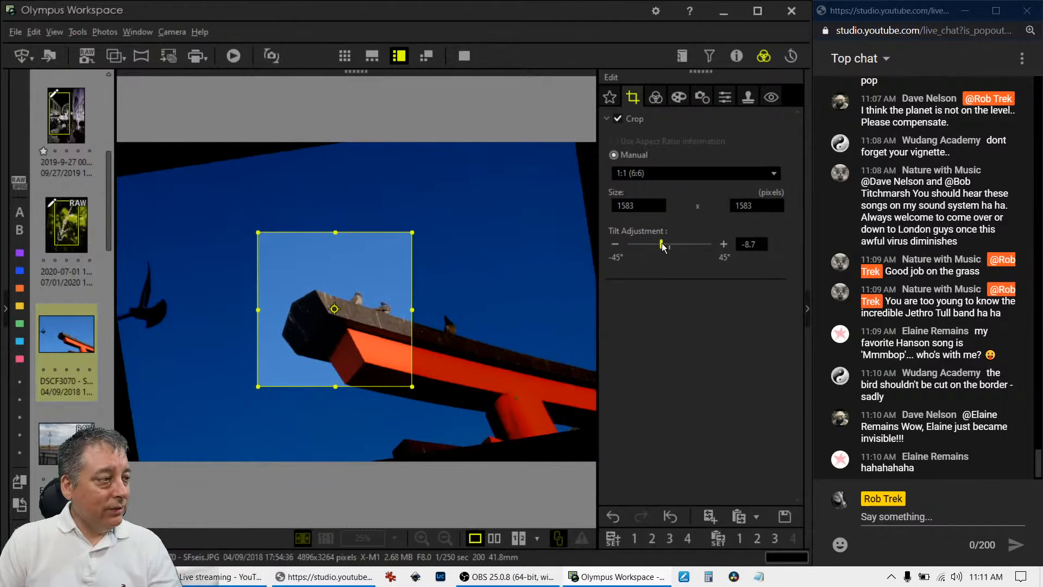
left_click_drag(662, 245, 664, 247)
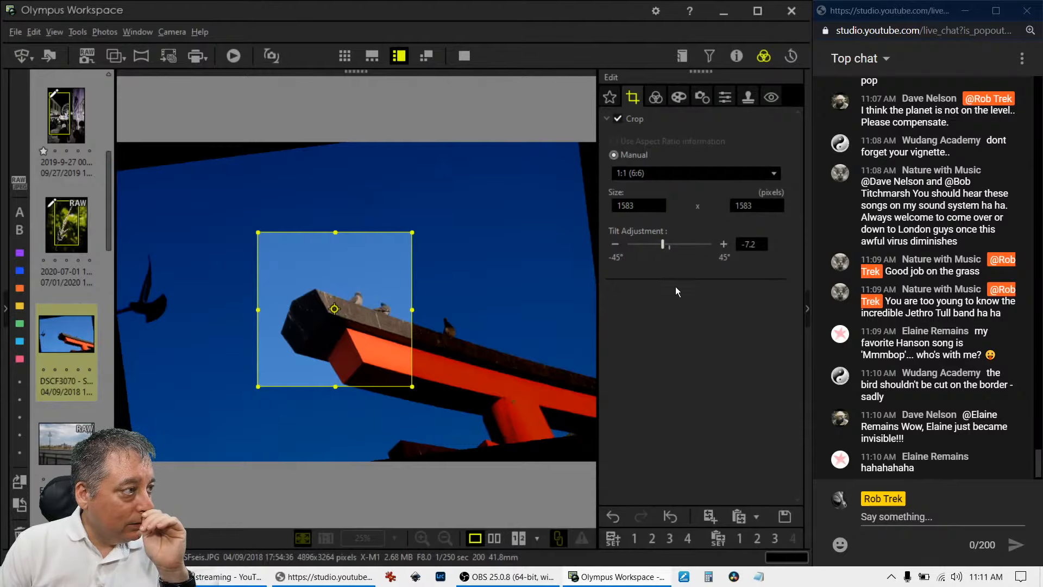
left_click_drag(662, 244, 660, 244)
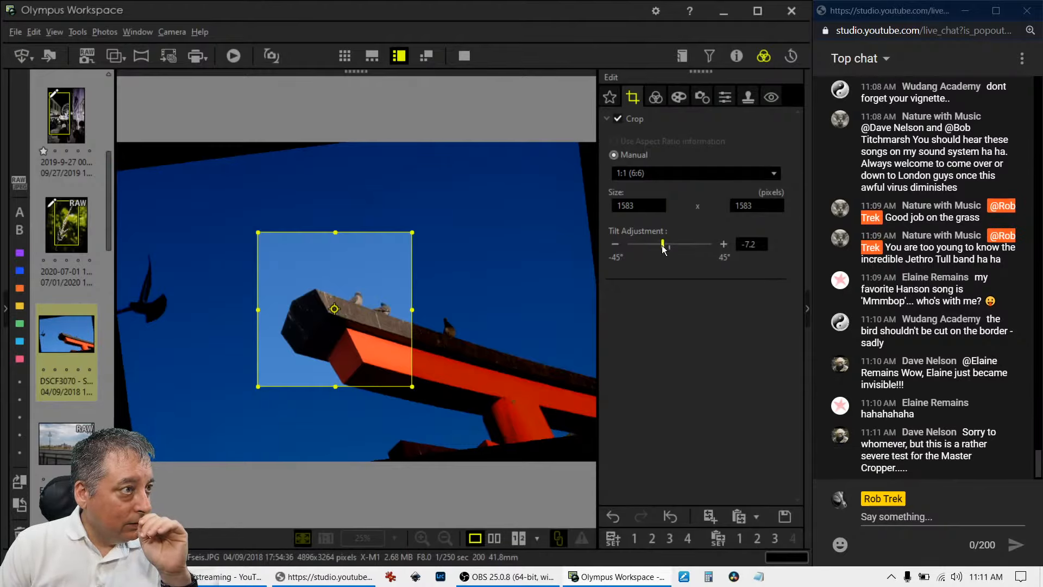
Switch to Armoury Crate, set the laptop's operating mode to Turbo, and close it.
key("XF86Launch1")
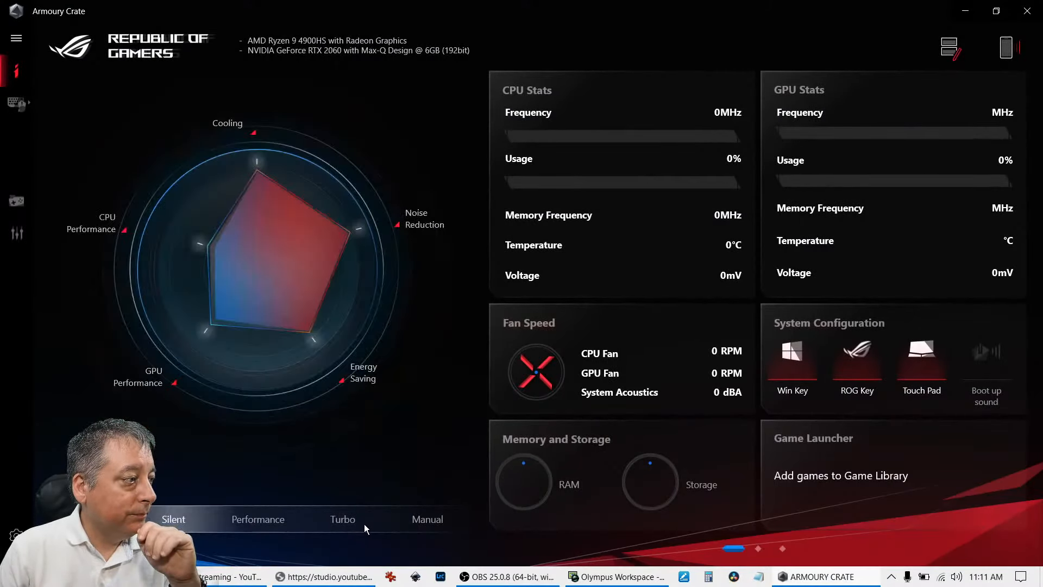
left_click(350, 523)
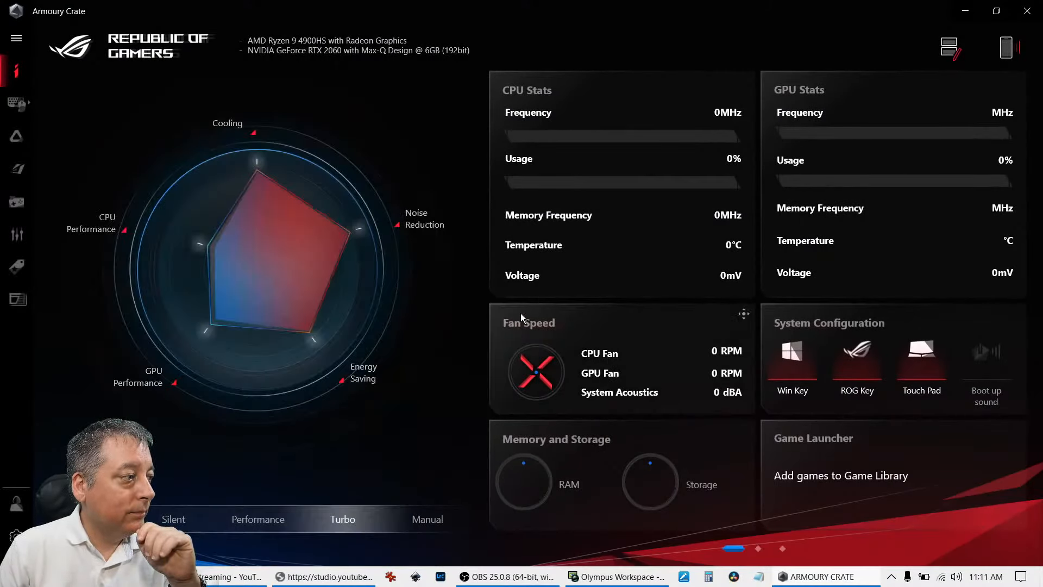
left_click(996, 11)
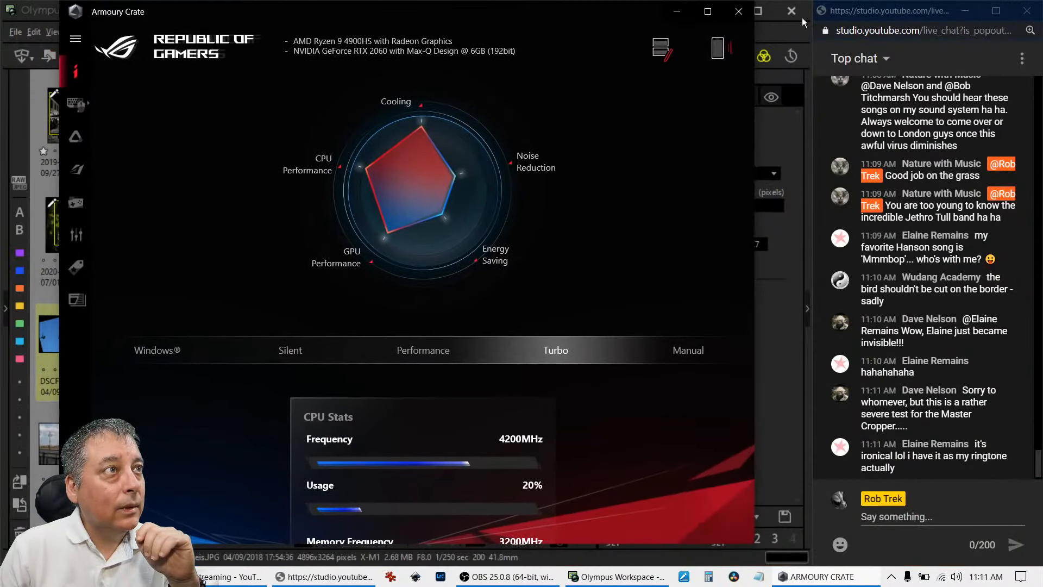
left_click(749, 20)
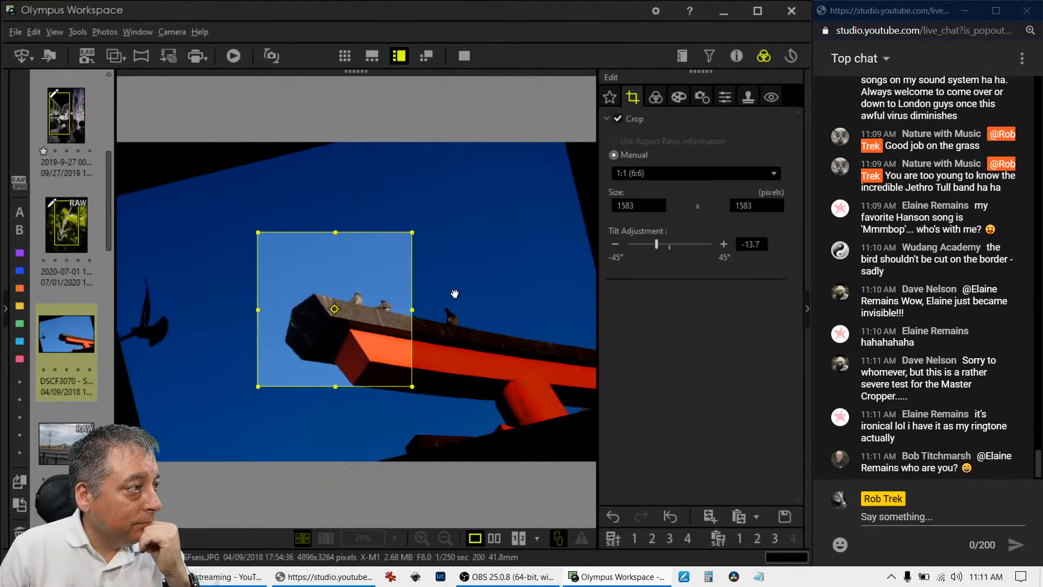
Change the crop's aspect ratio to 16:9 and set its tilt adjustment to 12.4 degrees so the beam slopes diagonally.
left_click(657, 97)
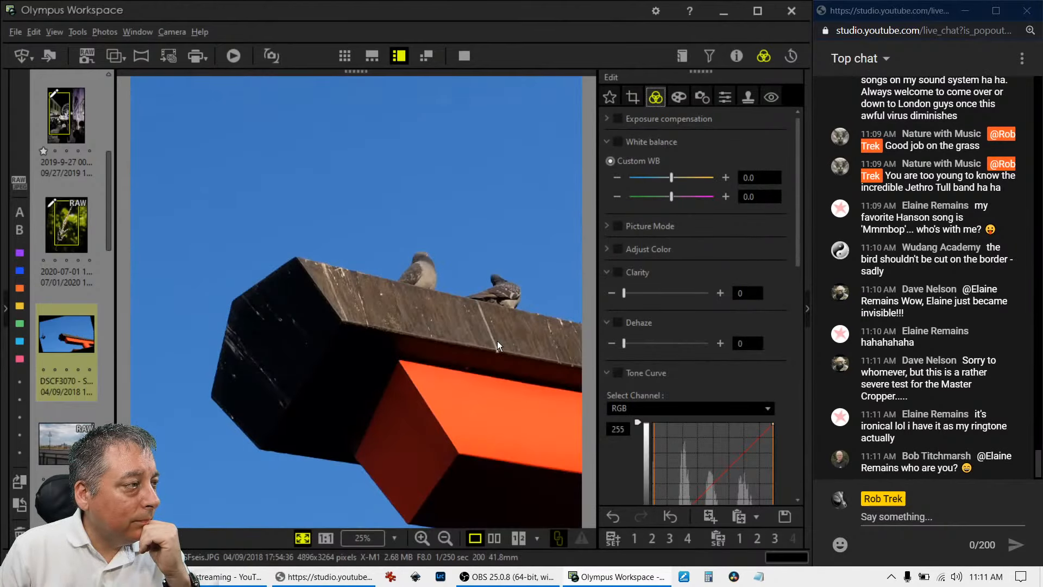
left_click(633, 102)
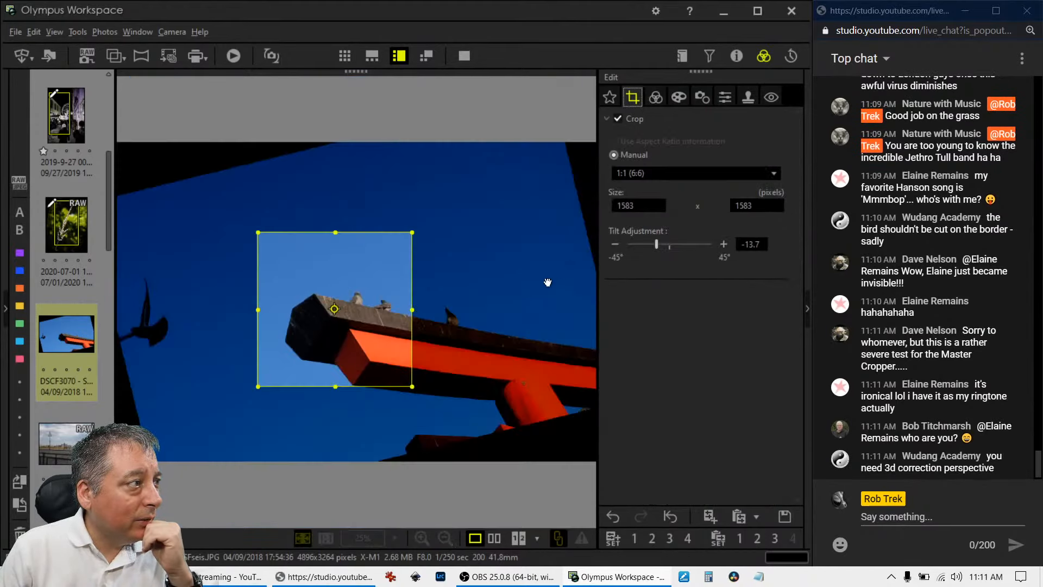
left_click(666, 176)
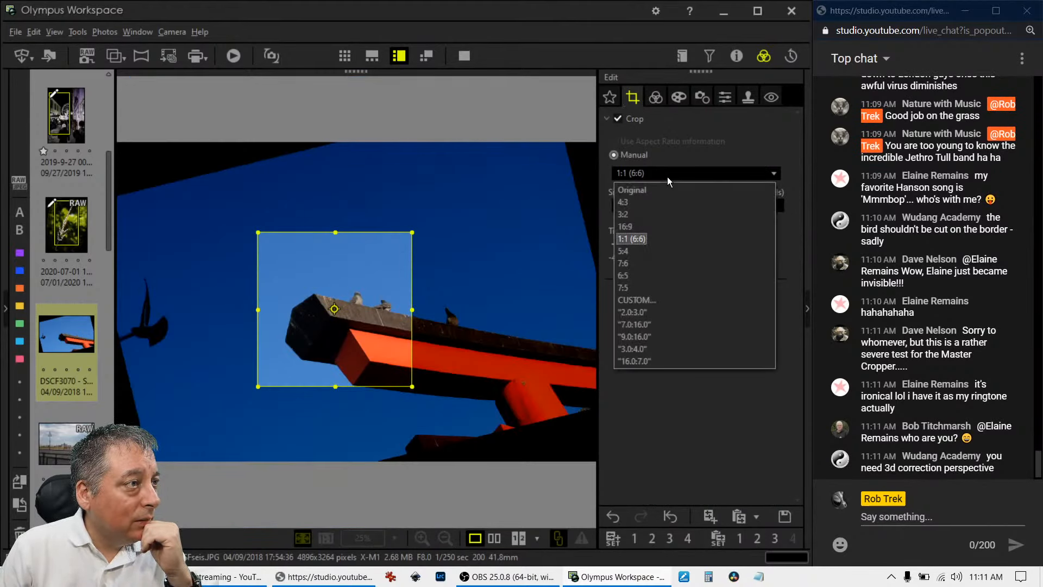
left_click(656, 225)
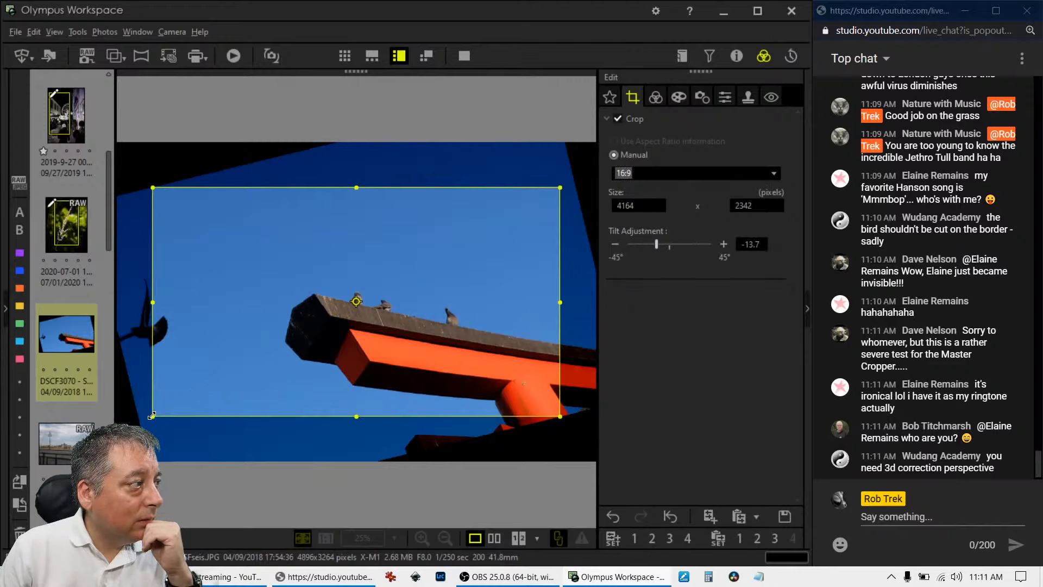
left_click_drag(151, 415, 220, 401)
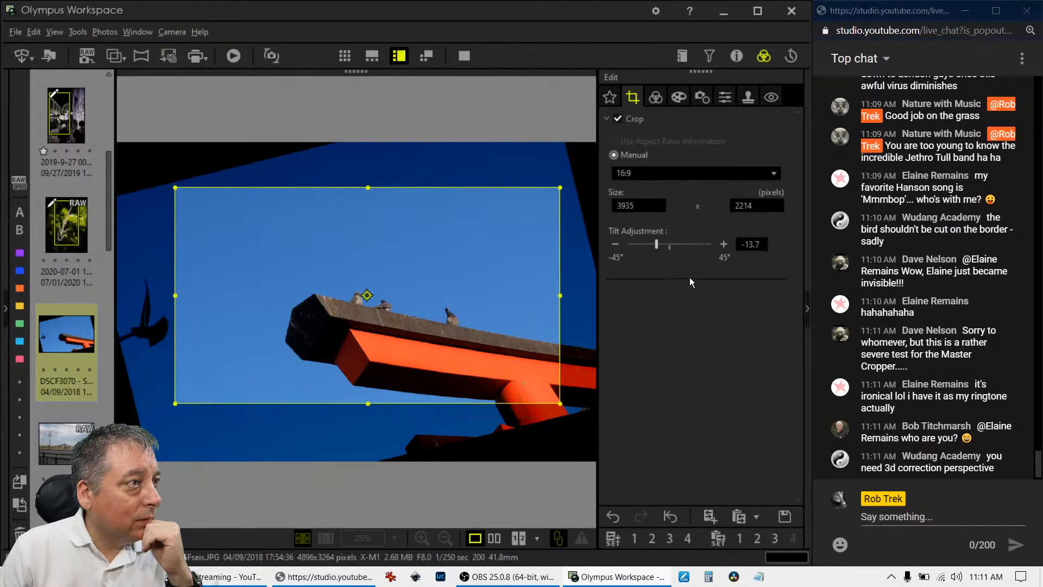
left_click_drag(656, 244, 684, 246)
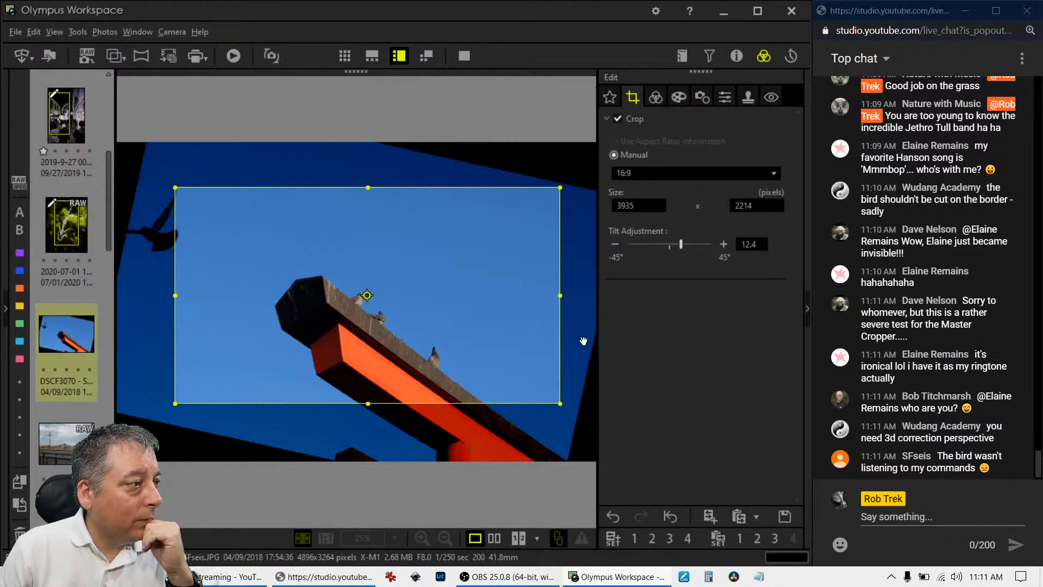
Tighten the 16:9 crop to about 2921 x 1645 pixels around the beam and its three perched pigeons, and preview it.
left_click_drag(541, 354, 504, 385)
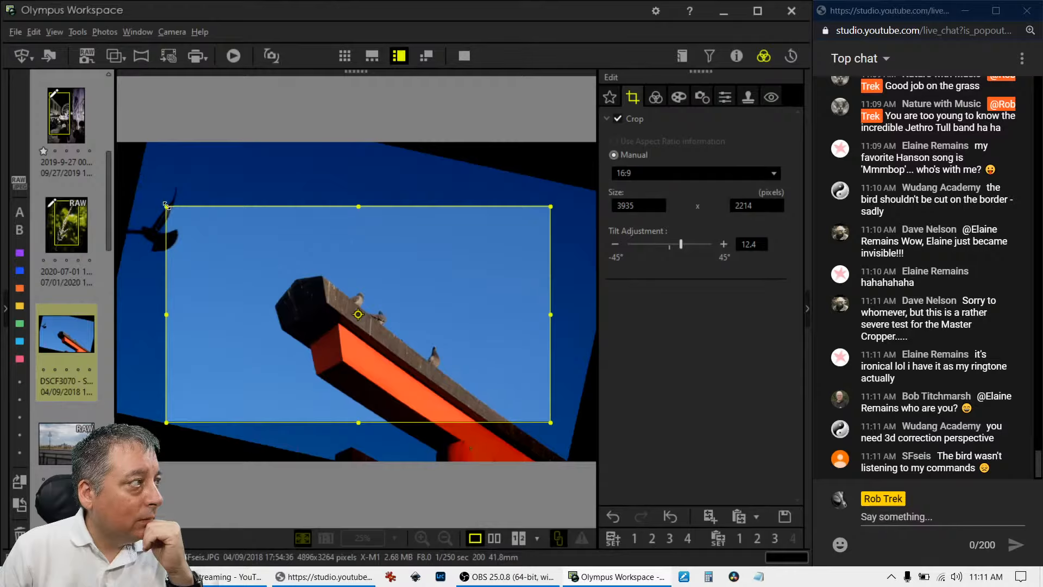
left_click_drag(167, 206, 222, 266)
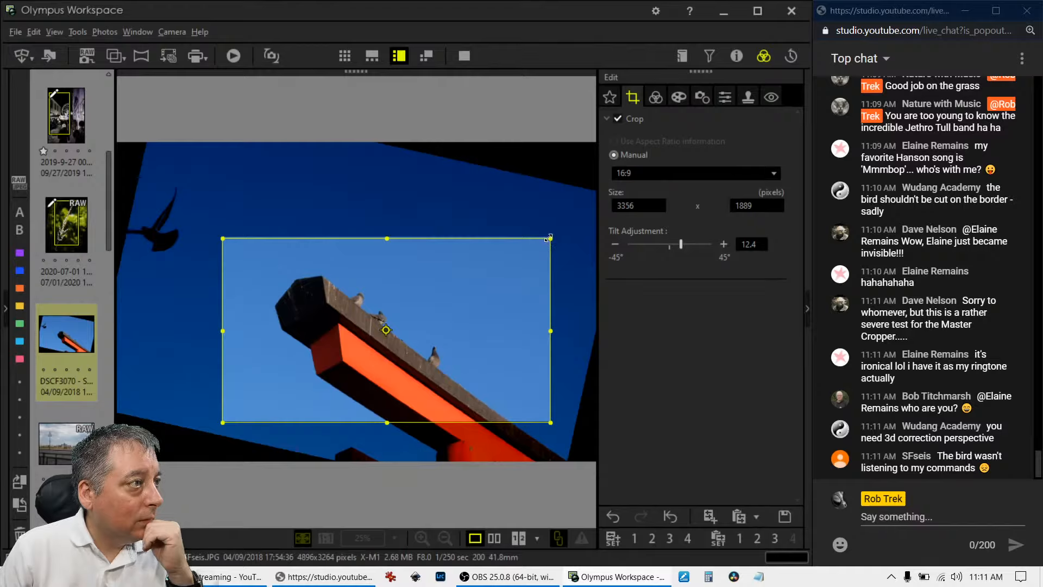
left_click_drag(551, 239, 508, 265)
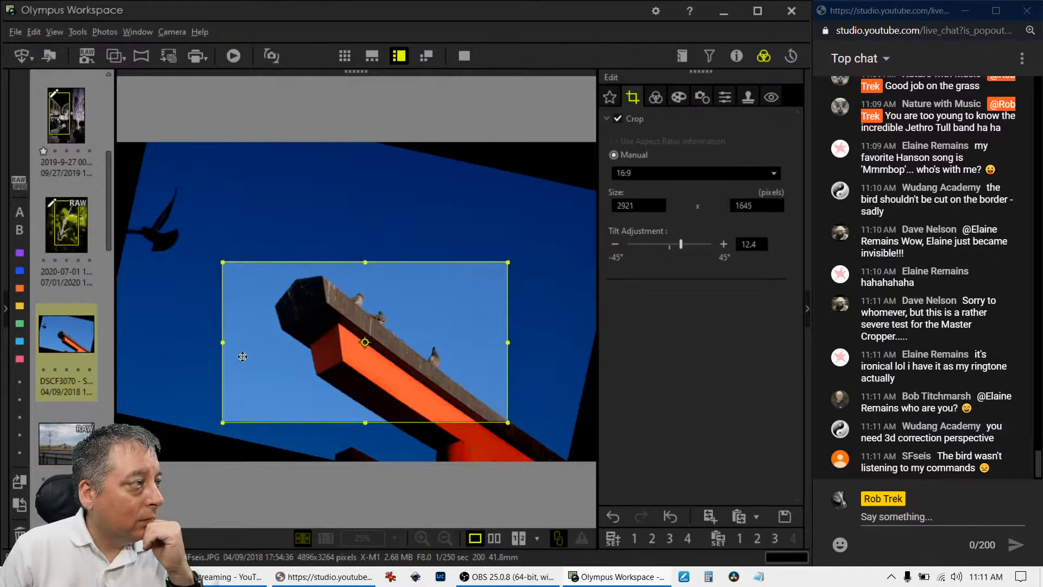
left_click_drag(246, 378, 281, 375)
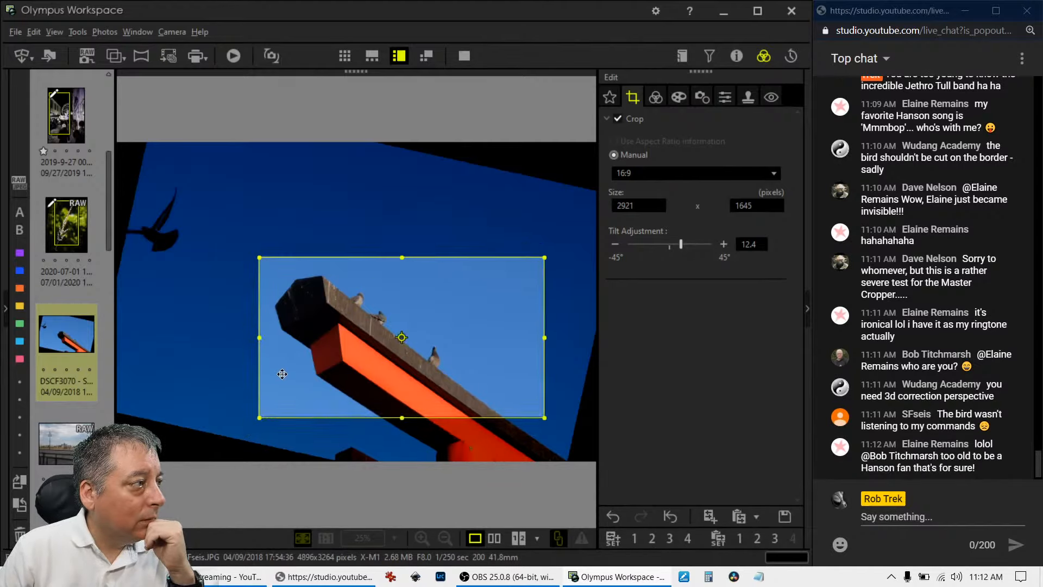
left_click(655, 98)
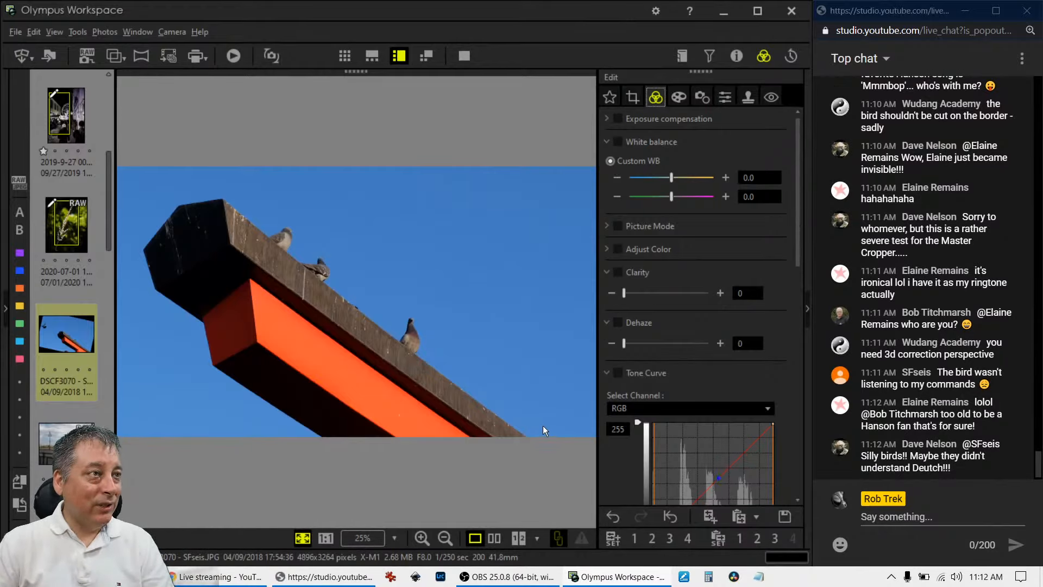
left_click(680, 98)
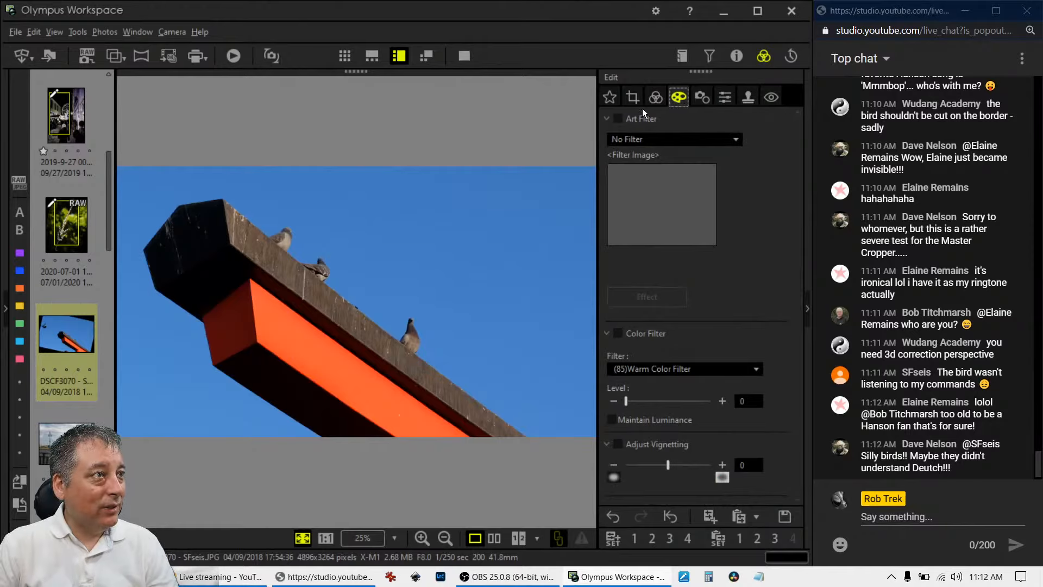
Change the crop's aspect ratio to 1:1 (6:6) and shrink it to about 2166 x 2166 pixels around the beam and pigeons.
left_click(632, 98)
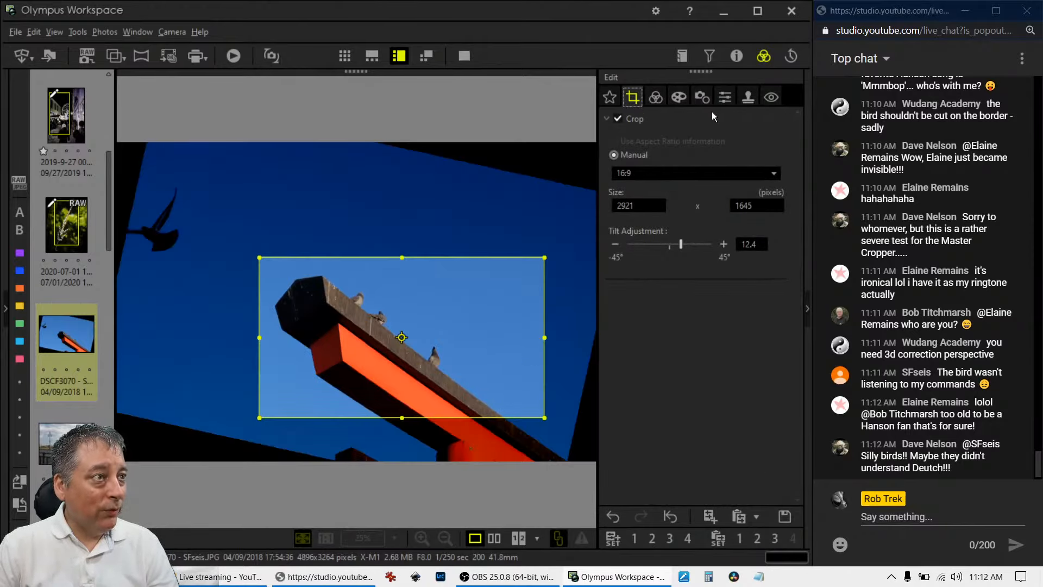
left_click(676, 178)
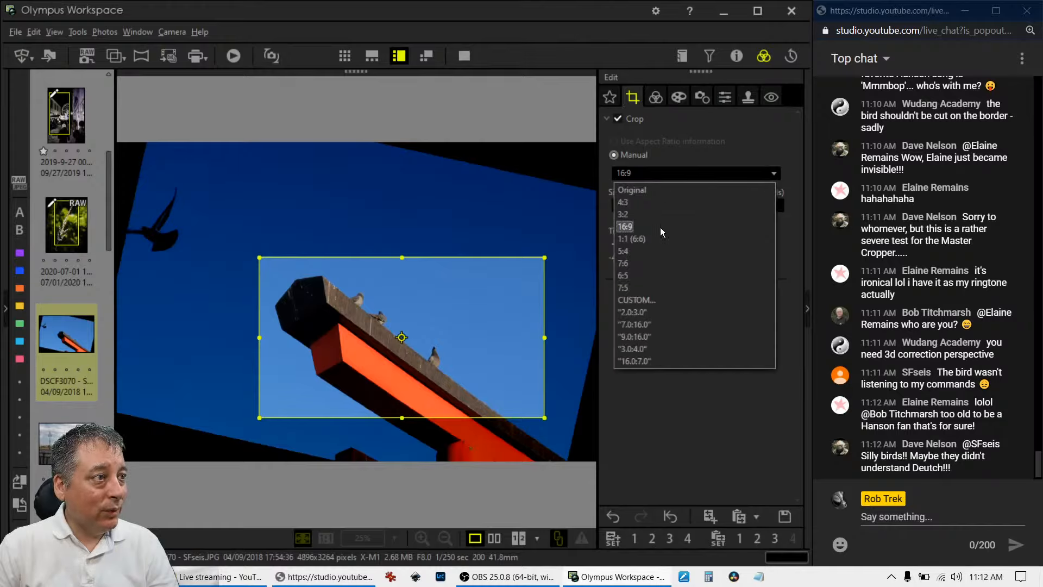
left_click(656, 238)
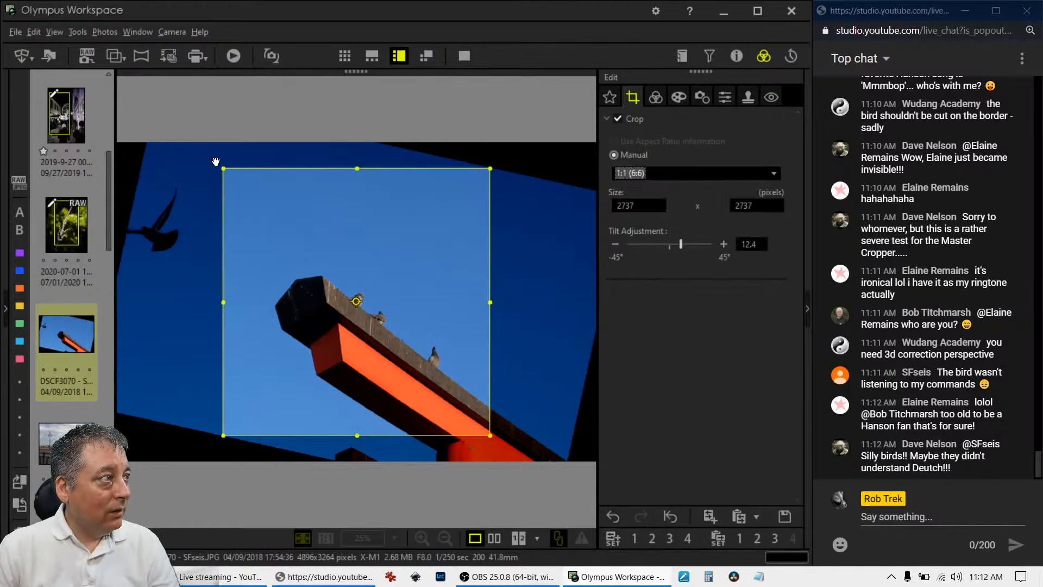
left_click_drag(222, 168, 279, 224)
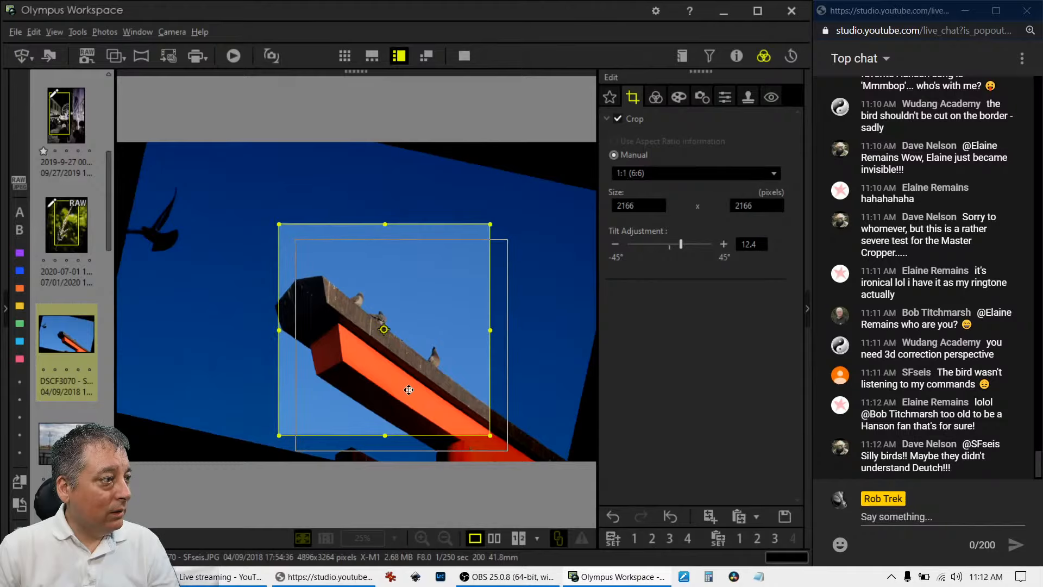
Reposition the square crop around the beam and its perched pigeons, reduce it to 2046 x 2046 pixels, and preview the cropped photo.
mouse_move(392, 378)
left_mouse_down()
mouse_move(410, 394)
mouse_move(374, 386)
left_mouse_up()
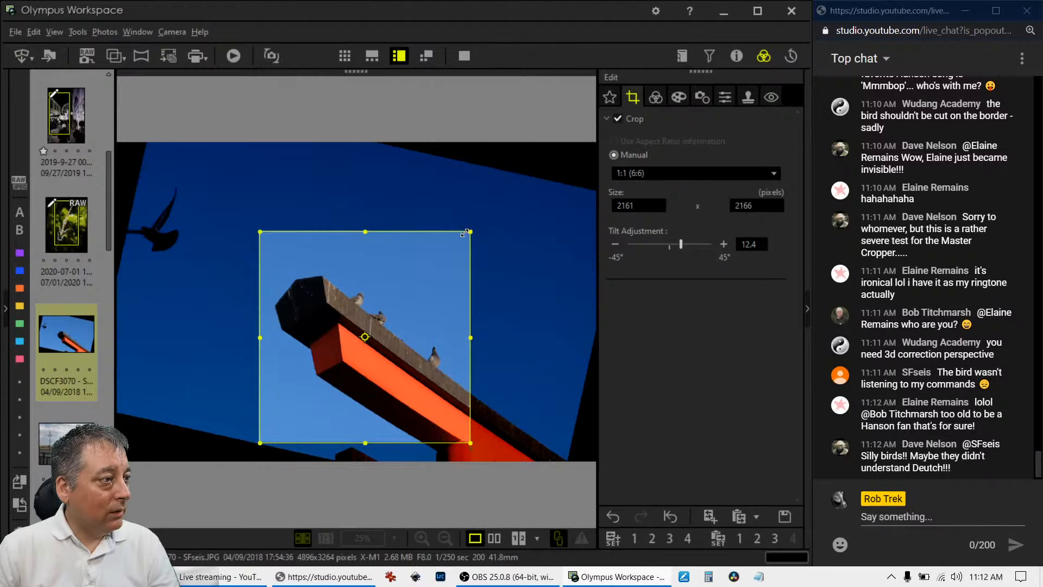
left_click_drag(462, 234, 456, 239)
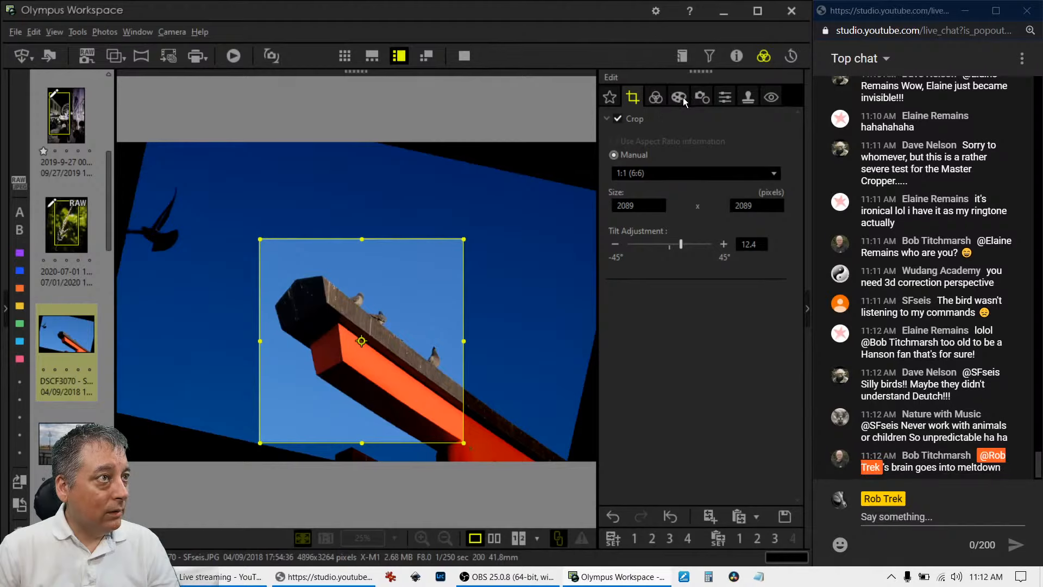
left_click(657, 98)
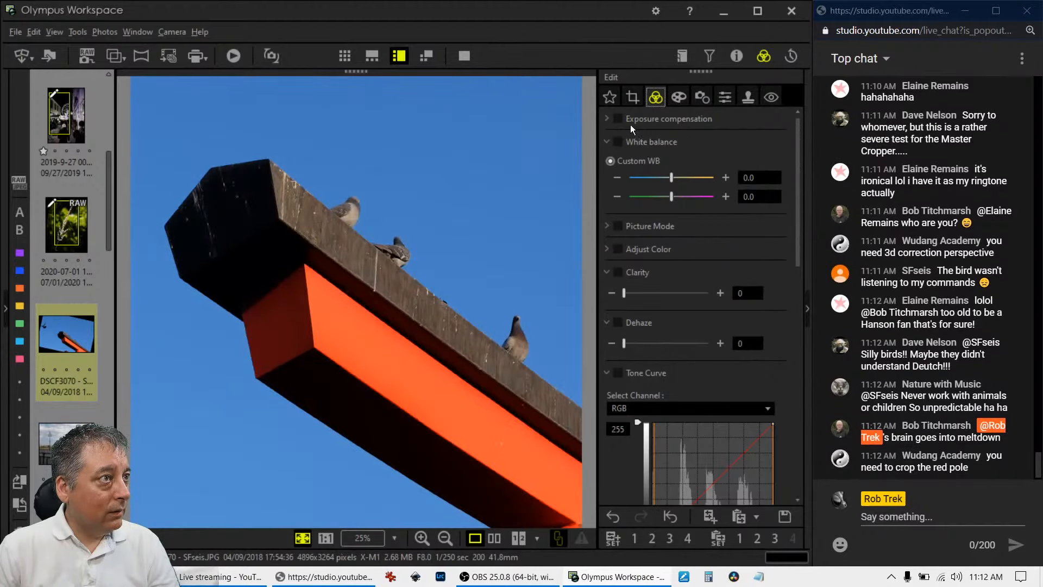
left_click(632, 98)
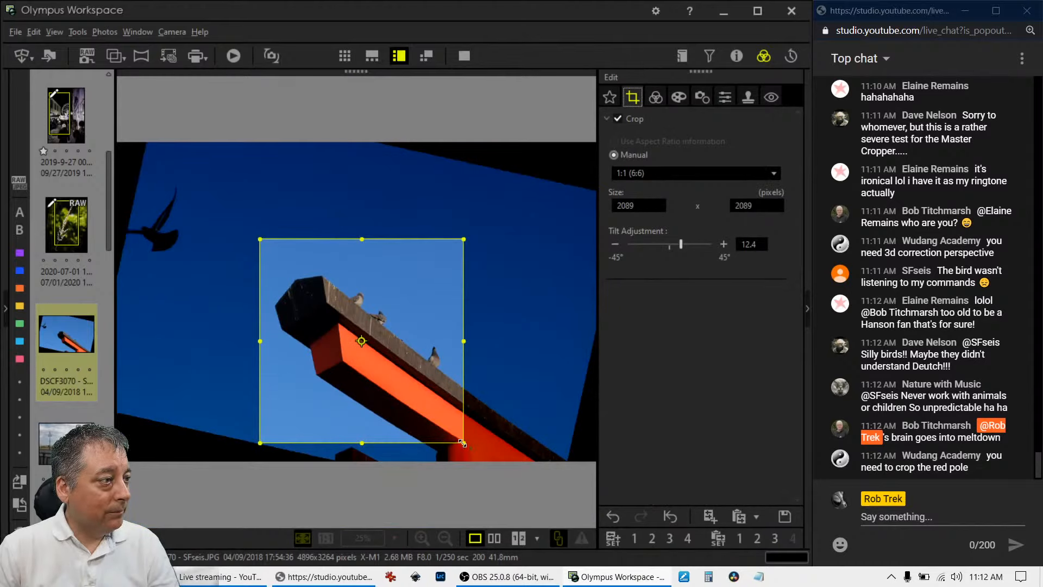
left_click_drag(462, 443, 460, 438)
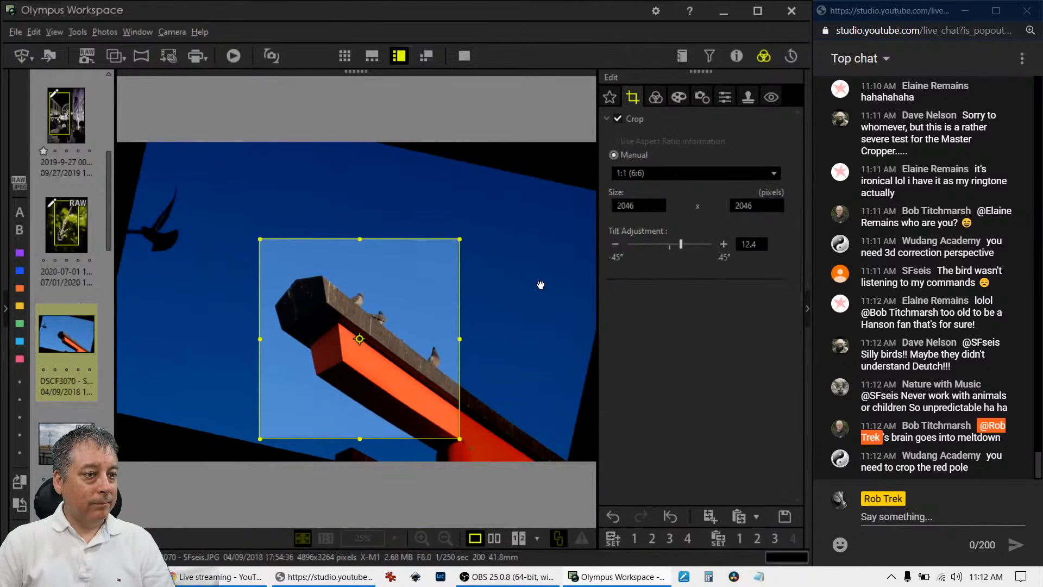
left_click(654, 98)
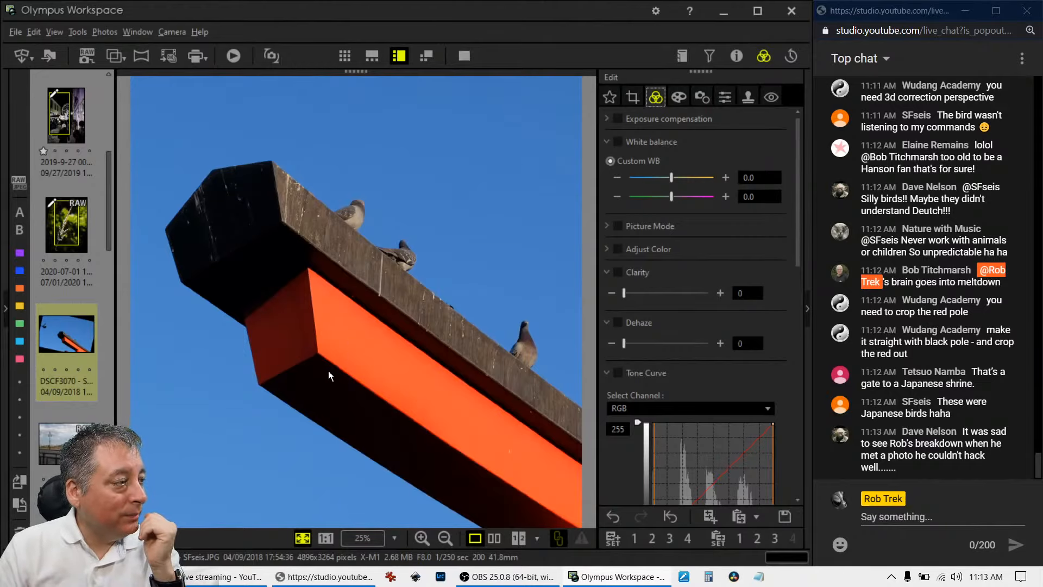
Try the Pop Art art filter on the photo and inspect the pigeons on the beam at full size.
left_click(679, 100)
left_click(677, 139)
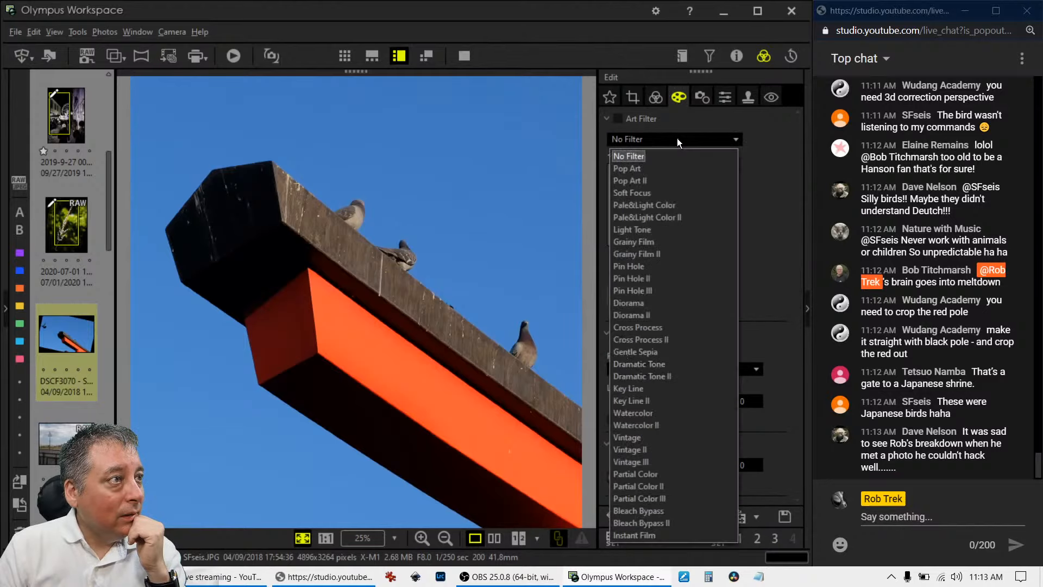
left_click(667, 168)
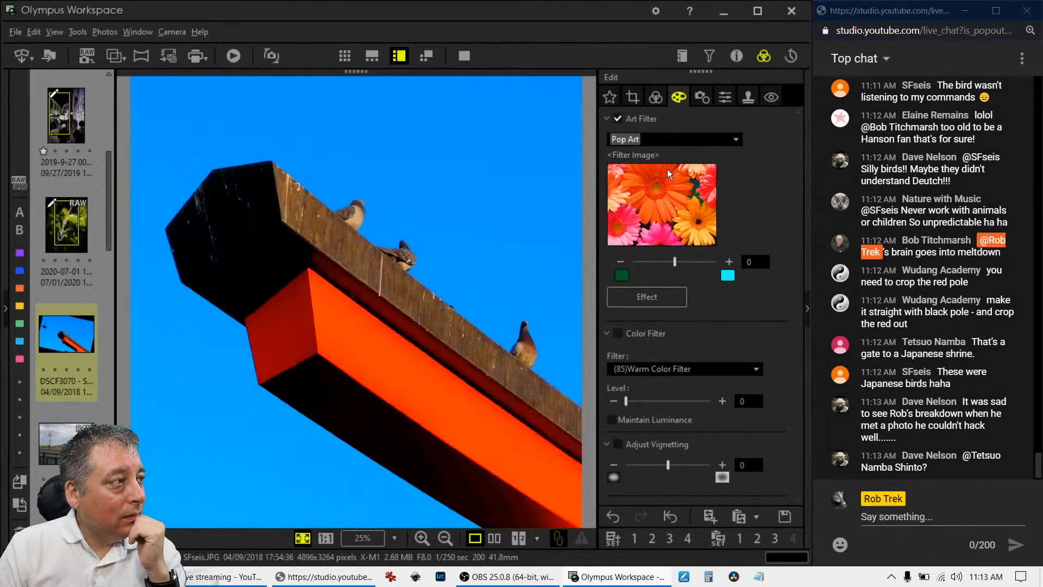
left_click(405, 252)
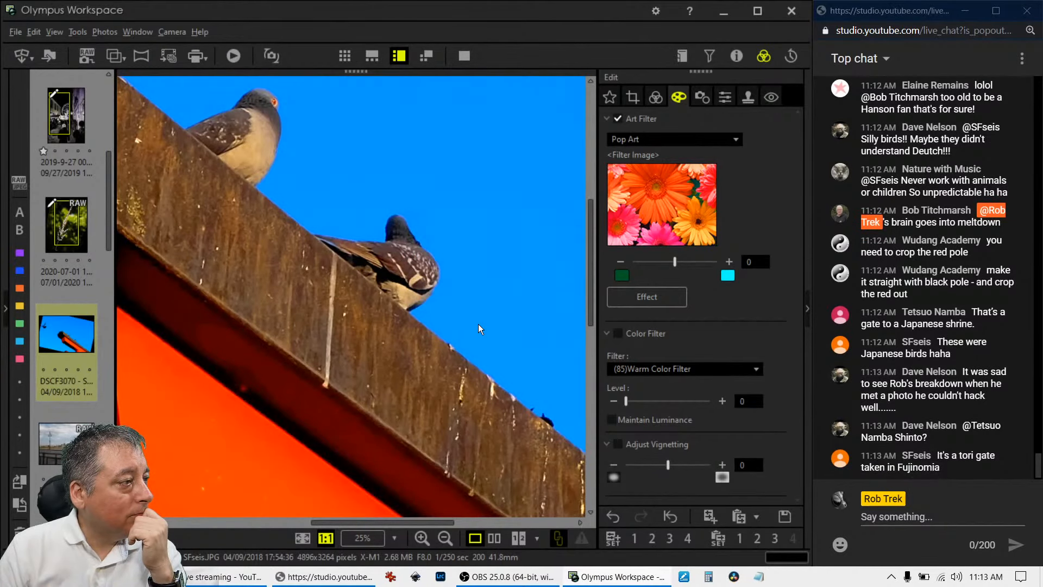
left_click_drag(496, 384, 524, 499)
left_click_drag(309, 327, 326, 292)
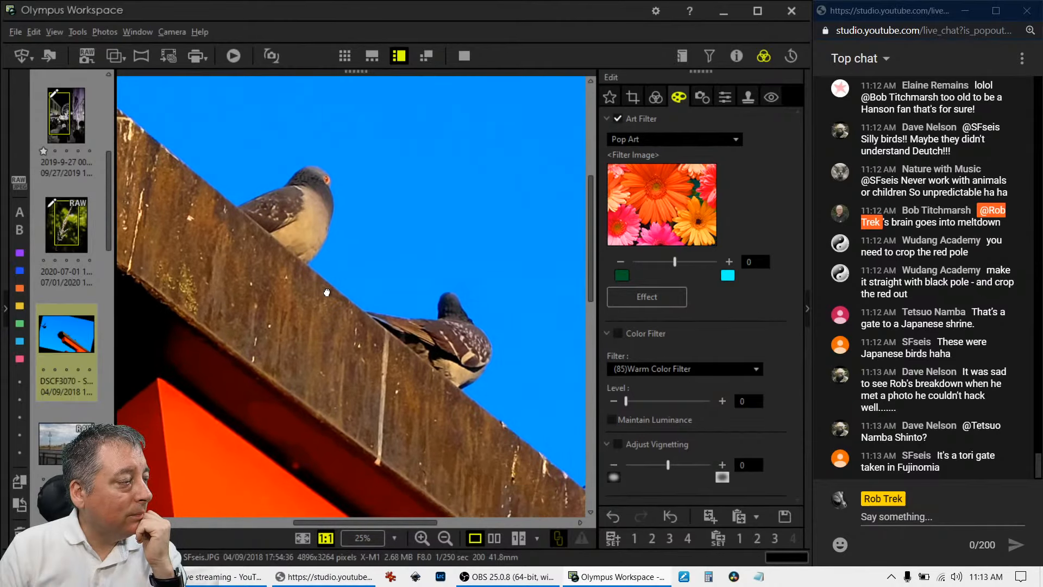
left_click(302, 538)
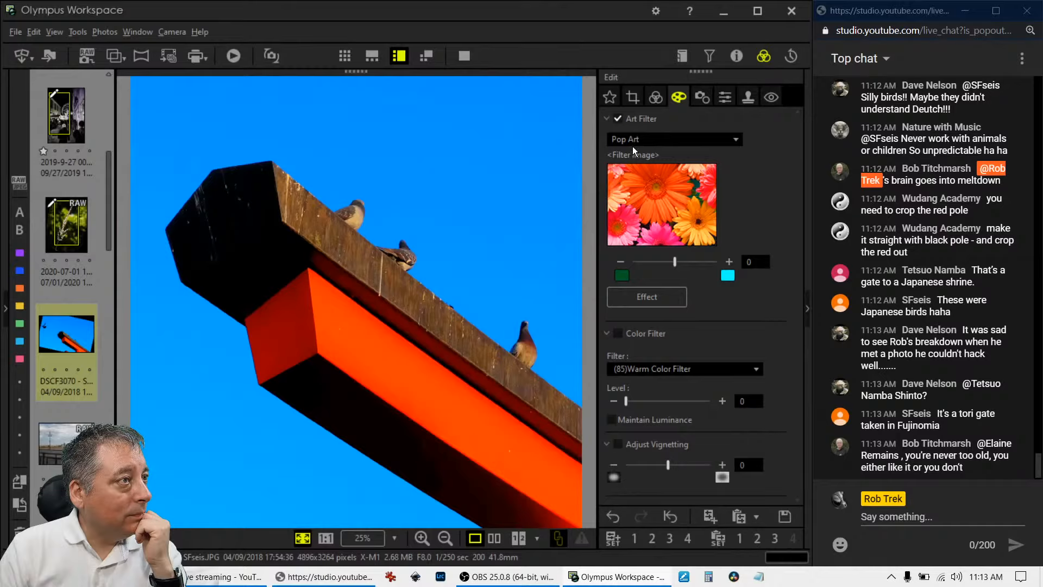
Try the Grainy Film art filter, and set the art filter back to No Filter.
left_click(632, 142)
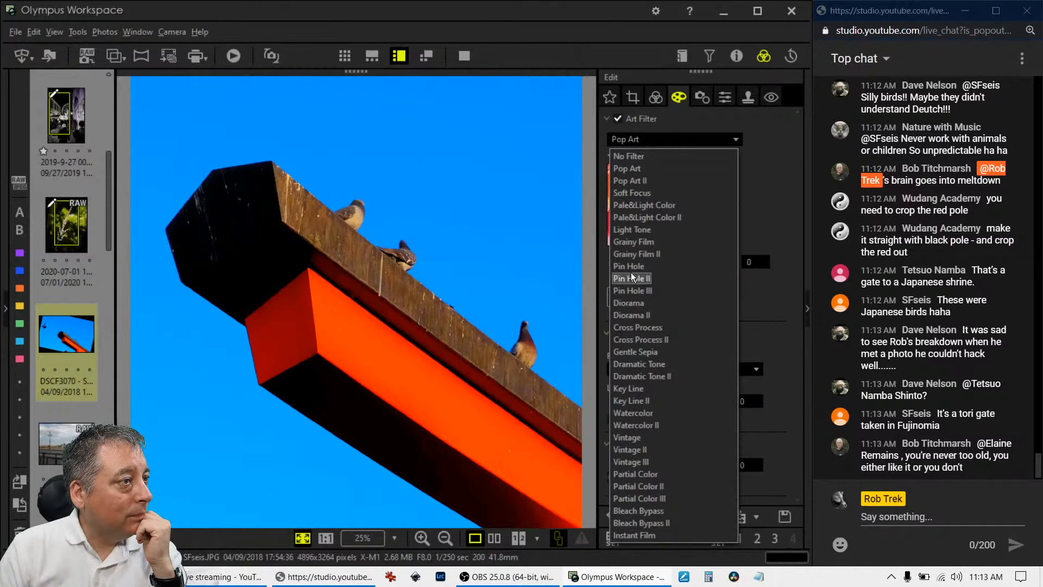
left_click(633, 243)
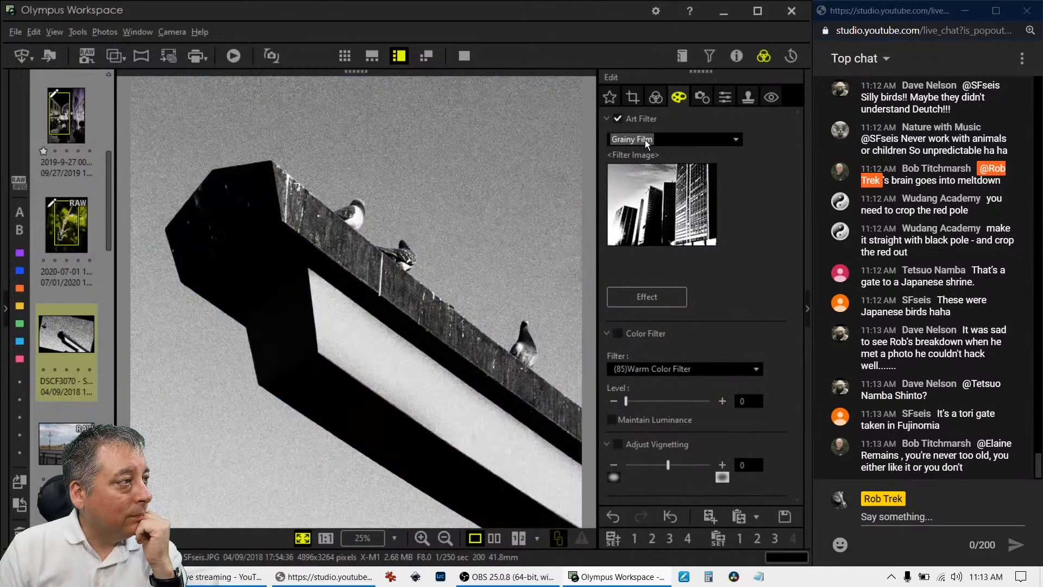
left_click(644, 139)
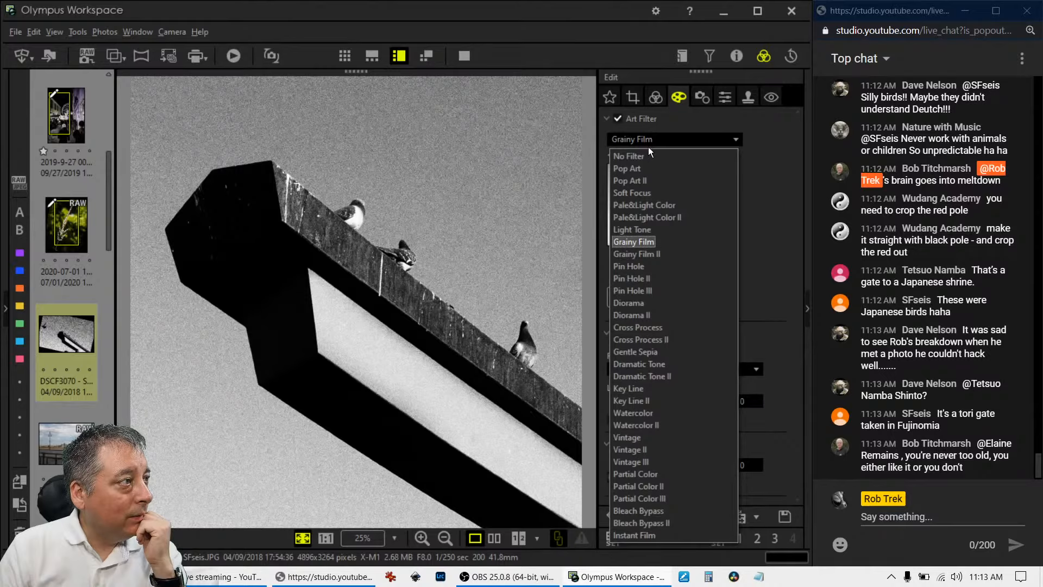
left_click(646, 152)
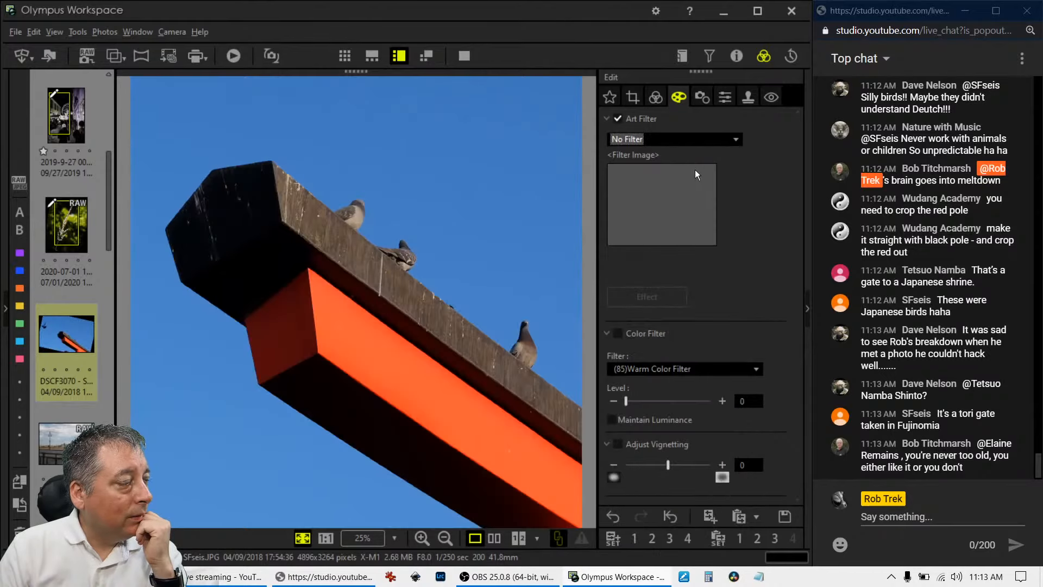
Convert the photo to black and white by setting its Picture Mode to Monochrome.
left_click(657, 101)
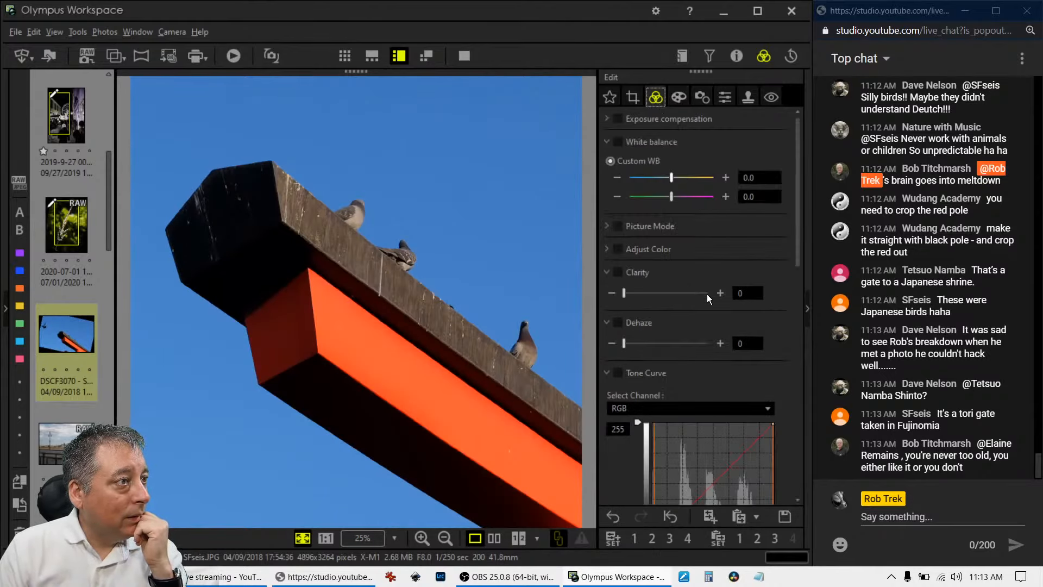
left_click(607, 225)
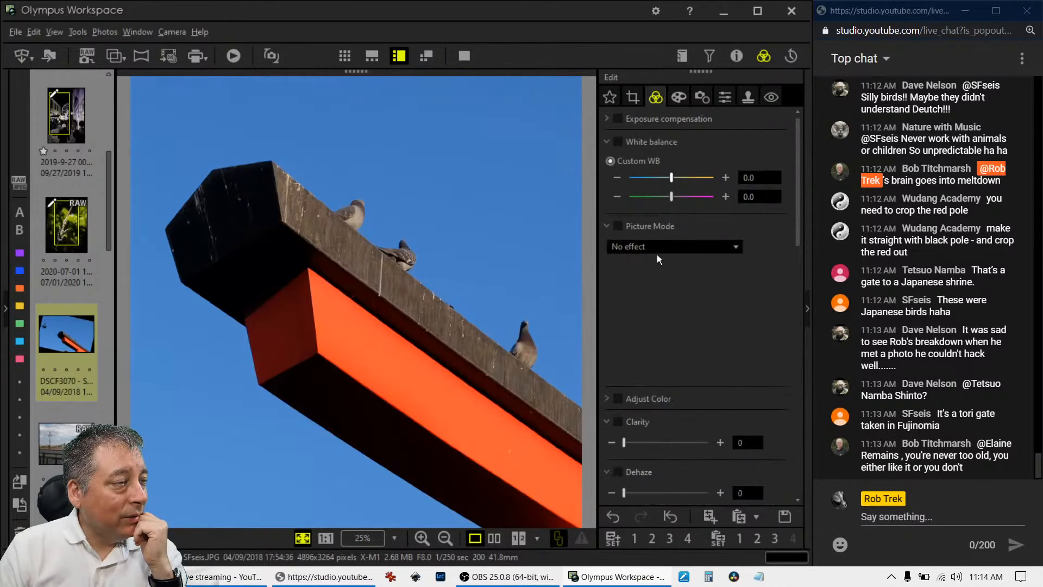
left_click(657, 249)
left_click(659, 276)
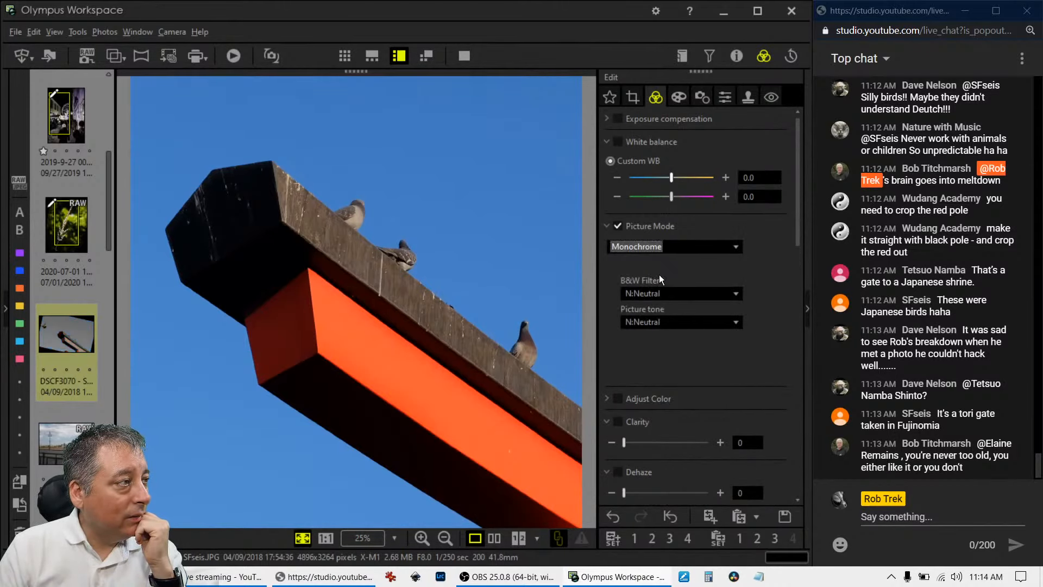
Try the Red and Green B&W filters on the monochrome photo, and set the filter back to Neutral.
left_click(670, 295)
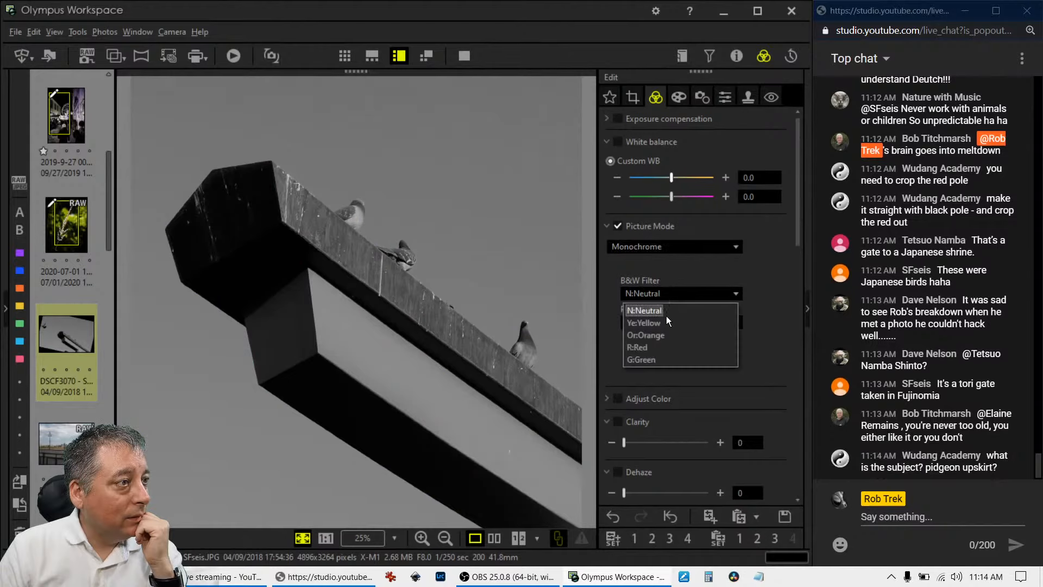
left_click(666, 346)
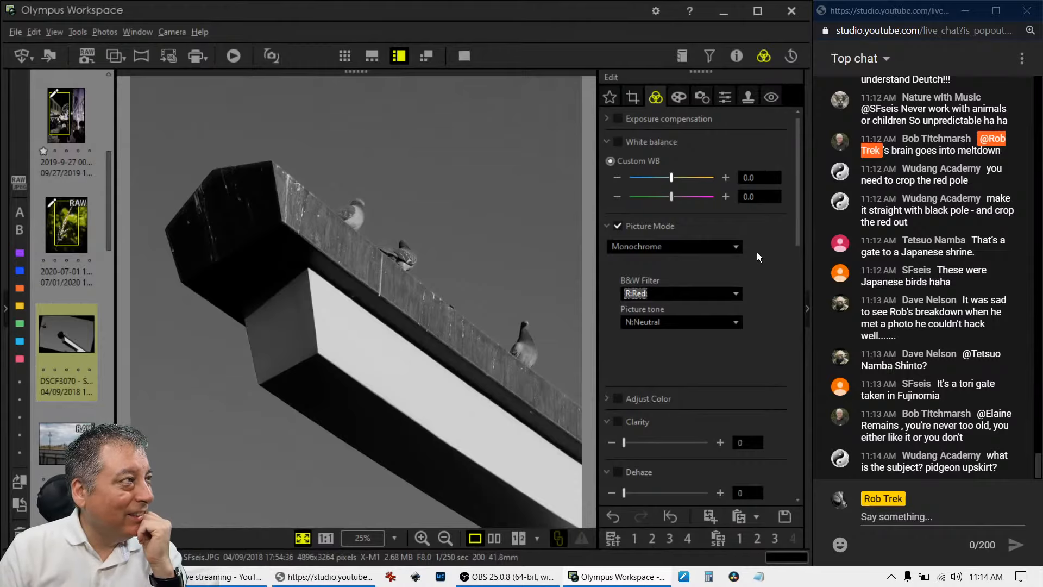
left_click(724, 250)
left_click(710, 277)
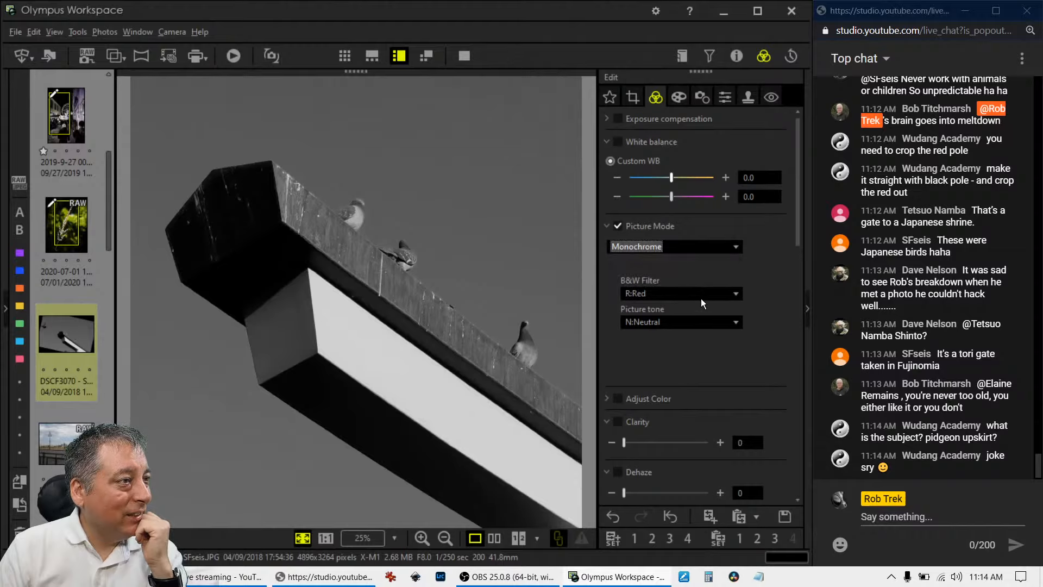
left_click(701, 295)
left_click(692, 358)
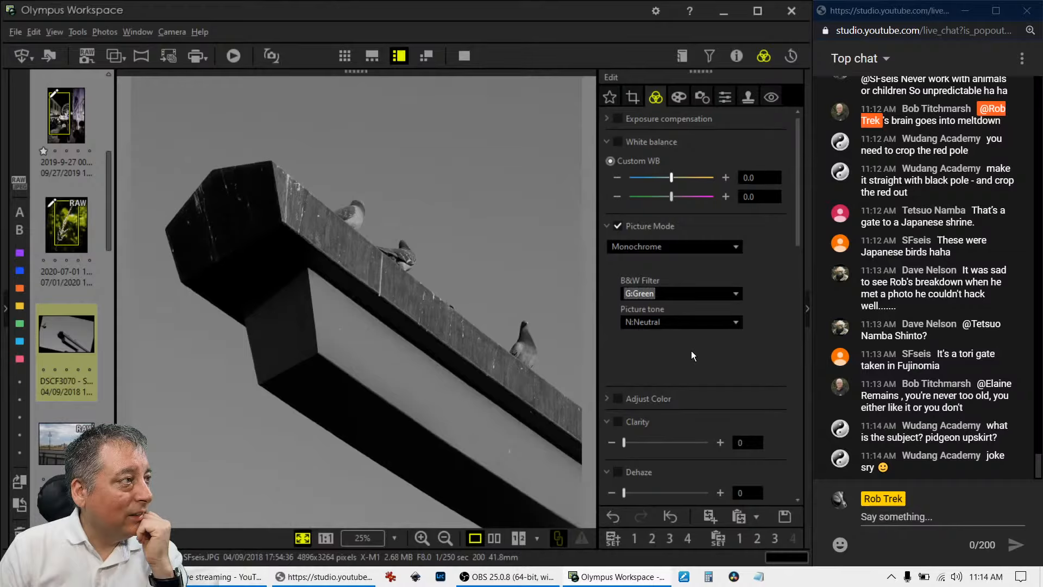
left_click(688, 296)
left_click(686, 309)
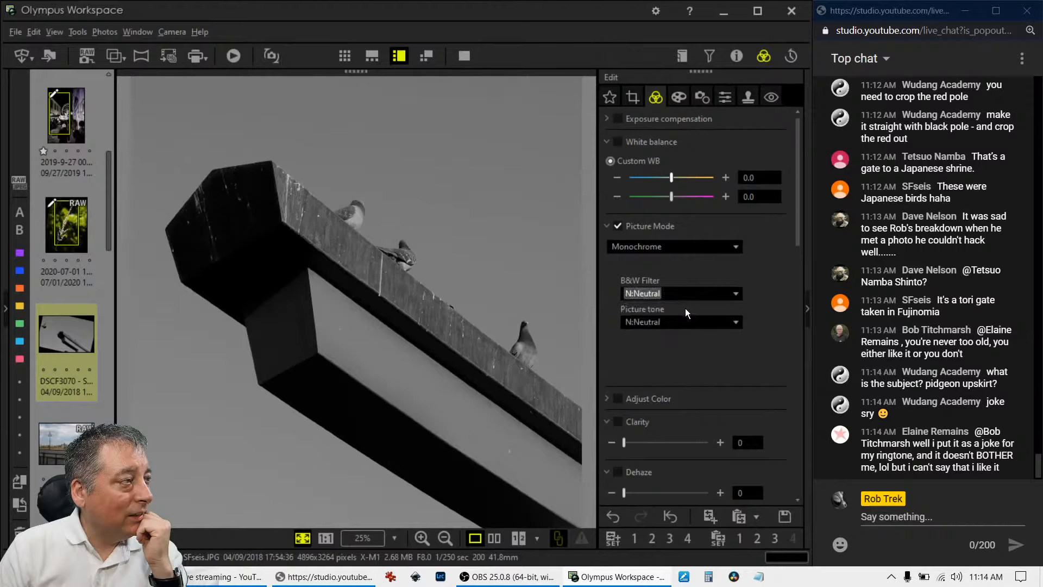
Set Dehaze to 100 and Clarity to 24 on the monochrome photo.
scroll(738, 359, "down", 1)
scroll(737, 359, "down", 8)
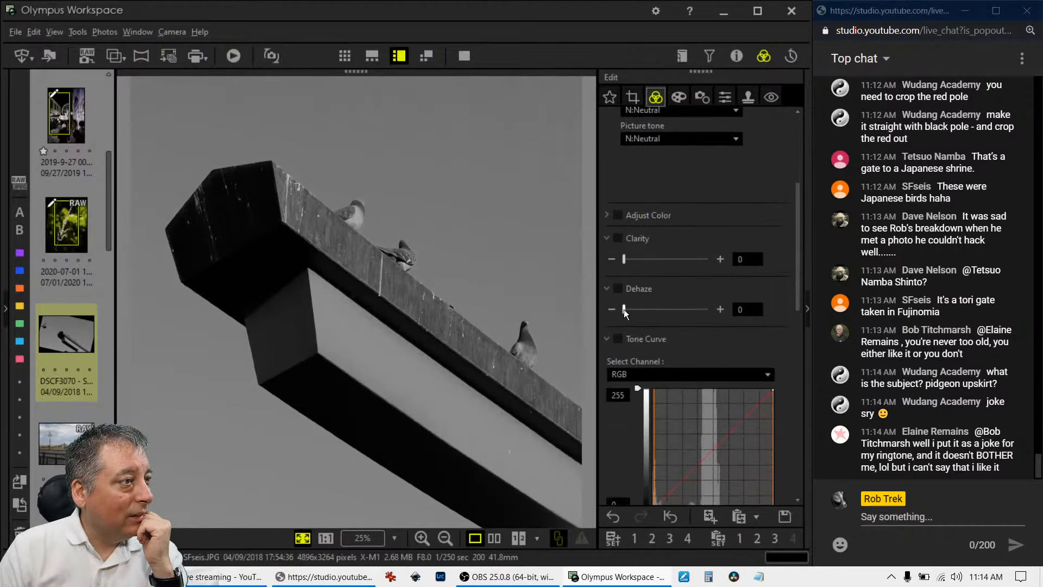
left_click_drag(625, 313, 710, 316)
left_click_drag(628, 260, 649, 260)
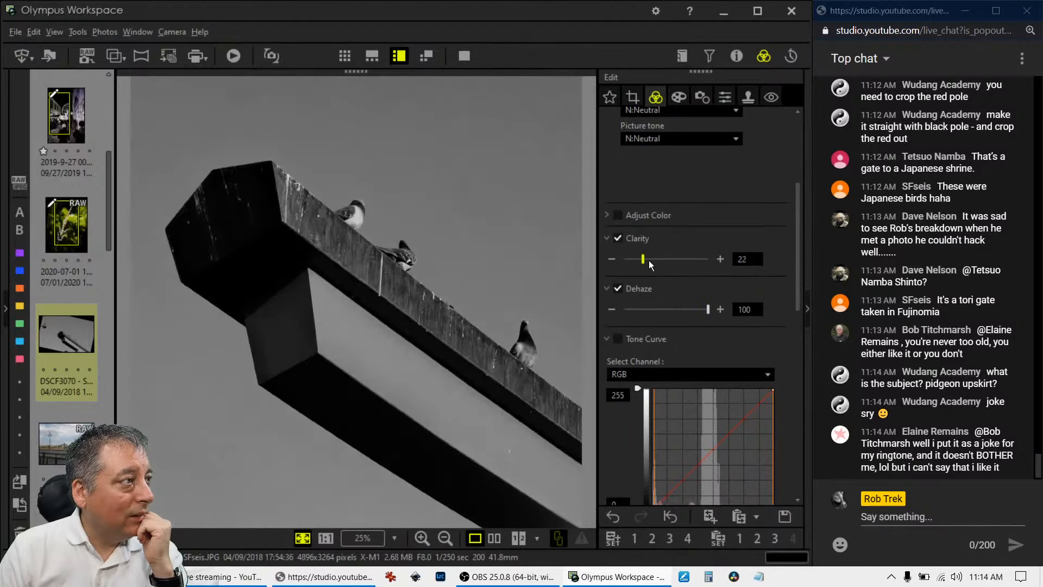
Brighten the photo with the RGB tone curve by adding a point near the shadows and raising another in the highlights.
scroll(760, 288, "down", 7)
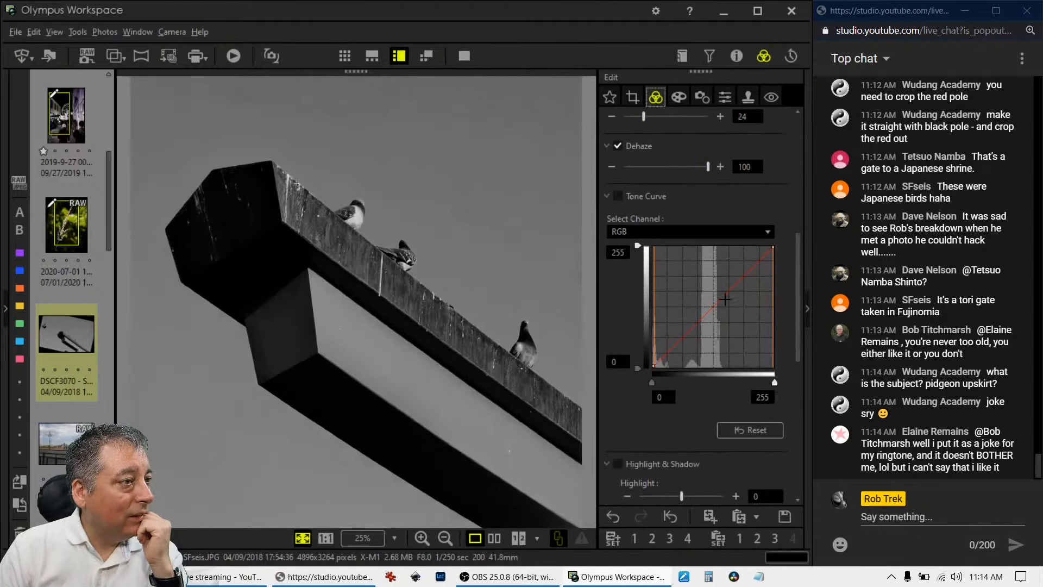
left_click(666, 351)
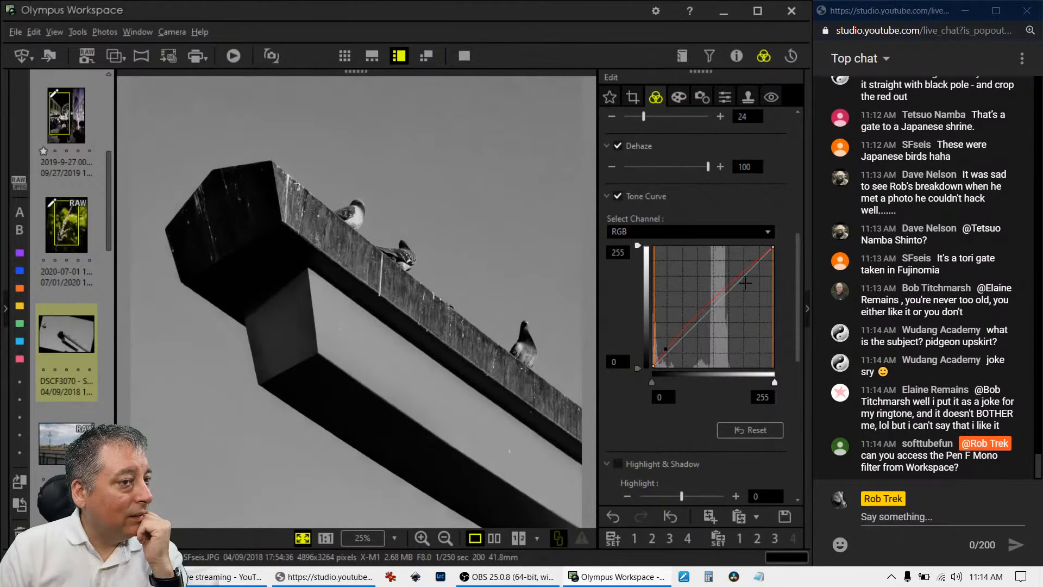
scroll(711, 397, "down", 15)
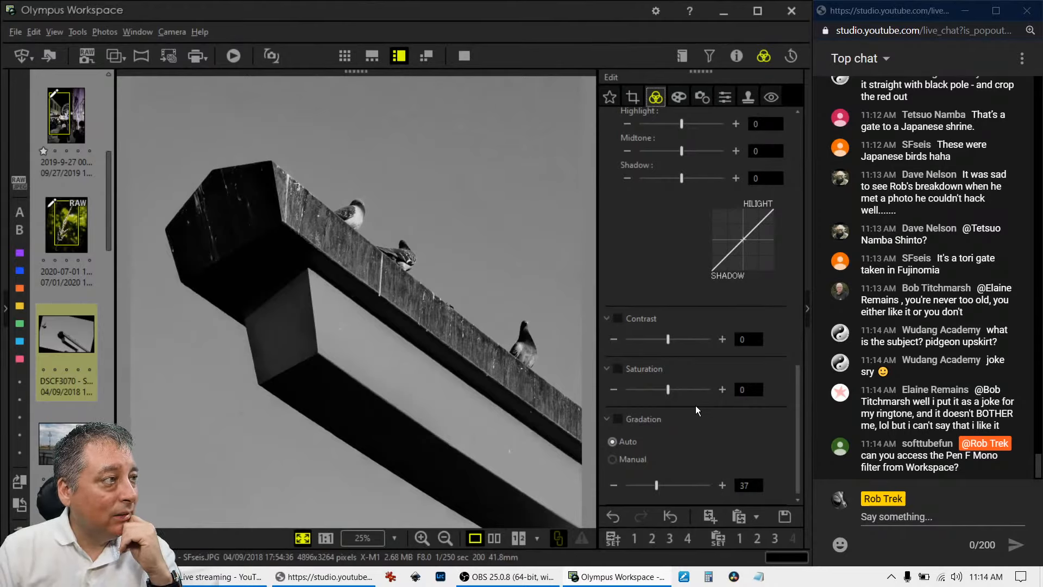
scroll(705, 295, "up", 5)
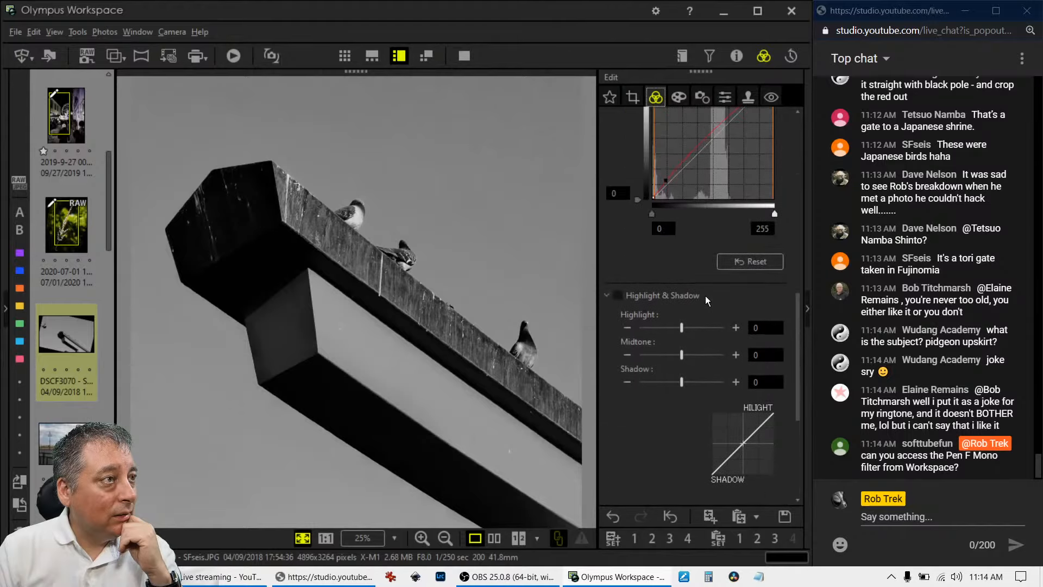
mouse_move(746, 201)
left_mouse_down()
mouse_move(750, 189)
mouse_move(730, 198)
left_mouse_up()
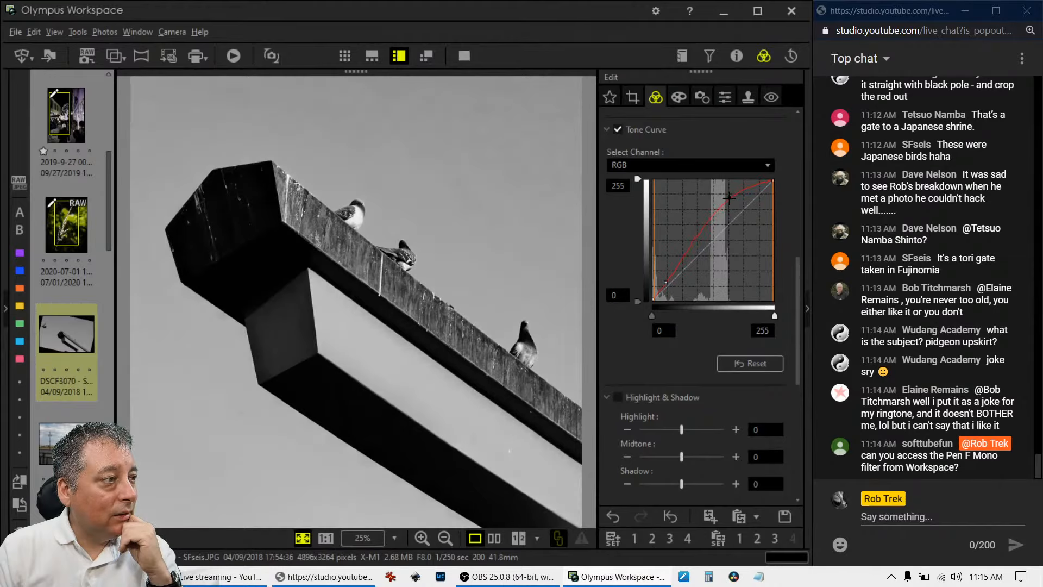
left_click_drag(665, 282, 667, 282)
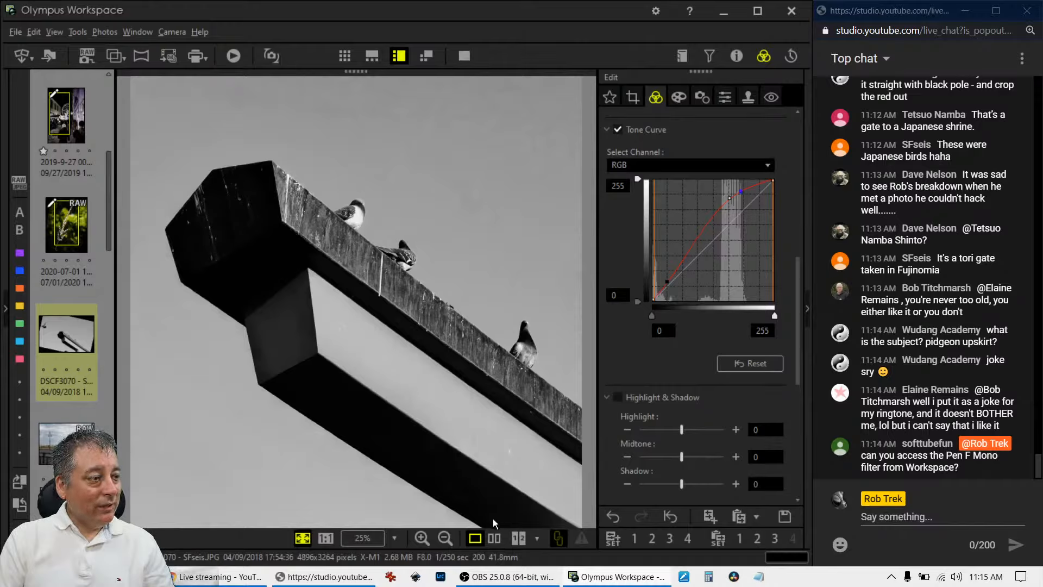
Compare the original and the edited photo side by side in full screen.
left_click(494, 538)
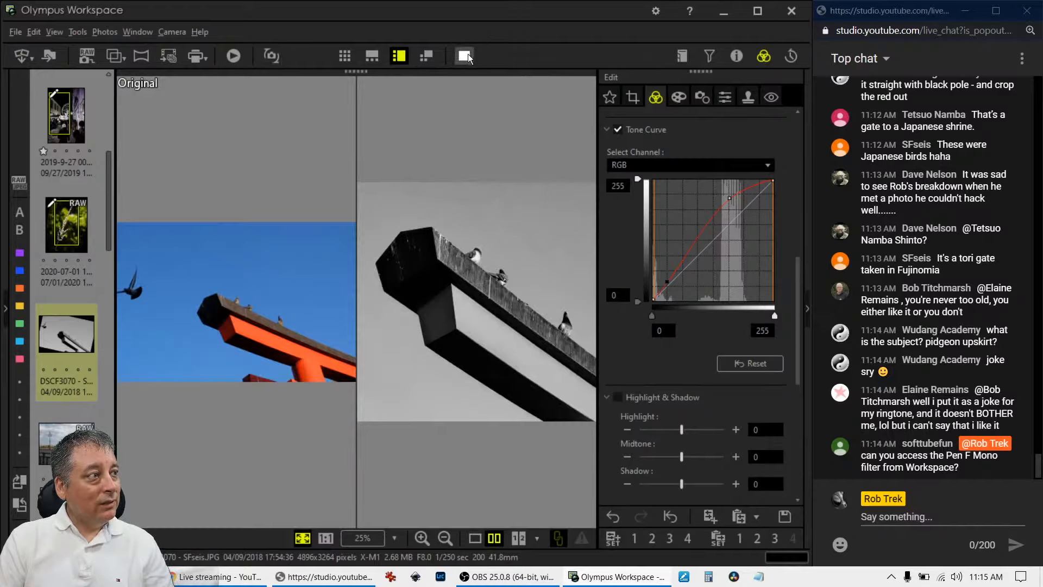
left_click(466, 55)
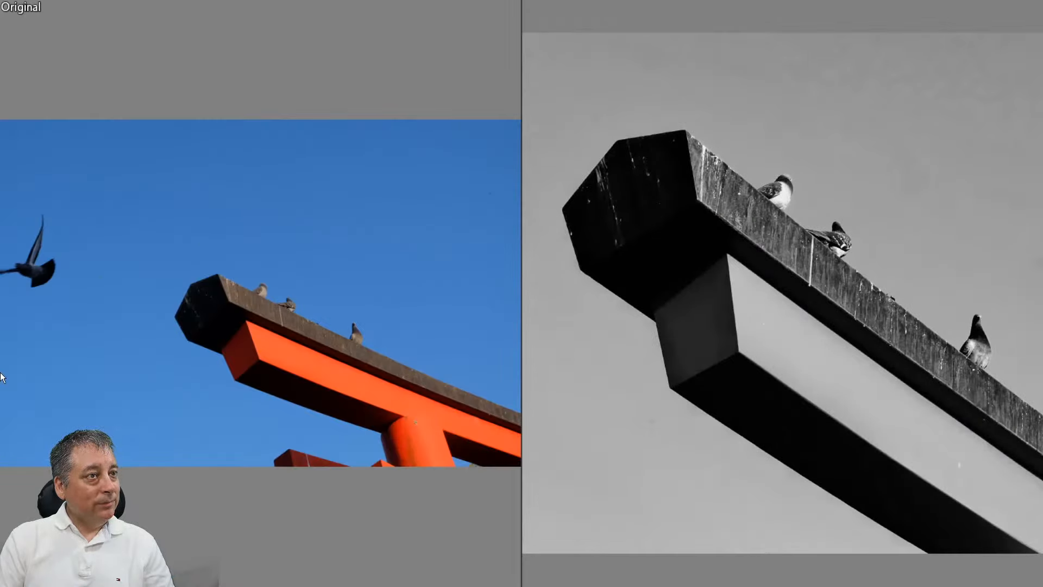
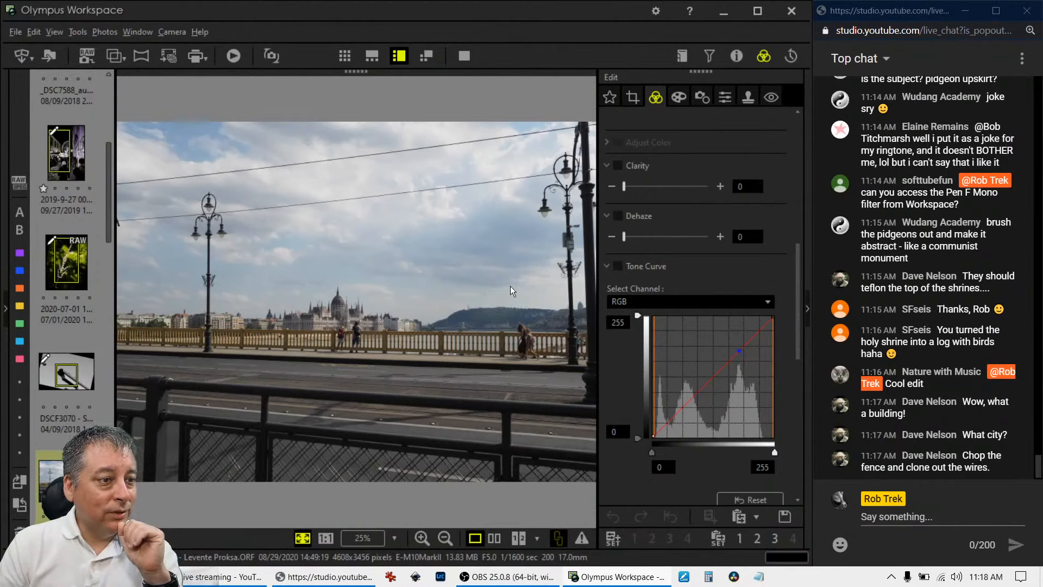
Crop the street photo at 16:9 to about 1913 x 1076 pixels around the domed building and the bridge railing.
left_click(641, 96)
left_click(660, 174)
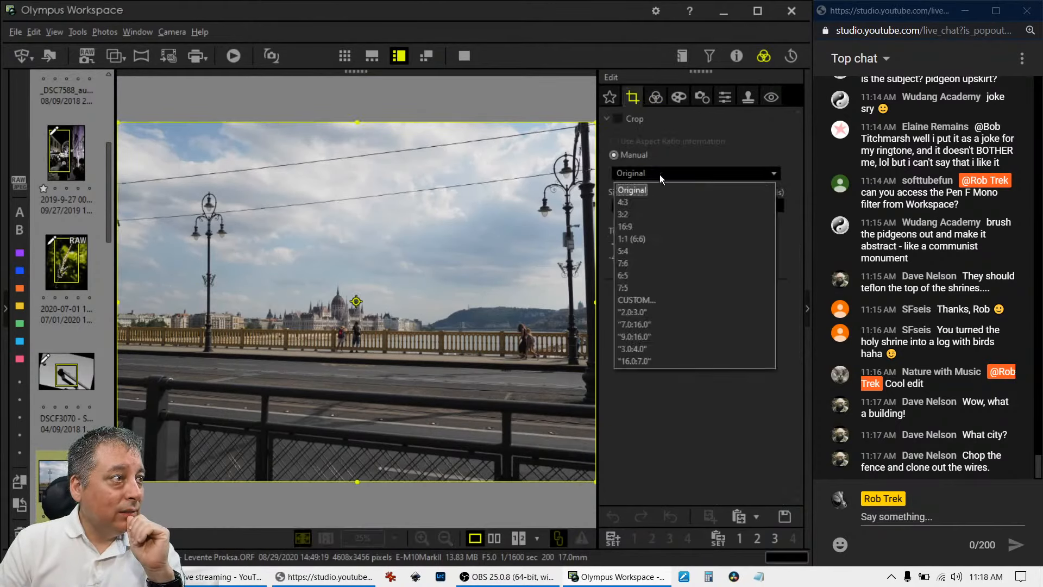
left_click(657, 226)
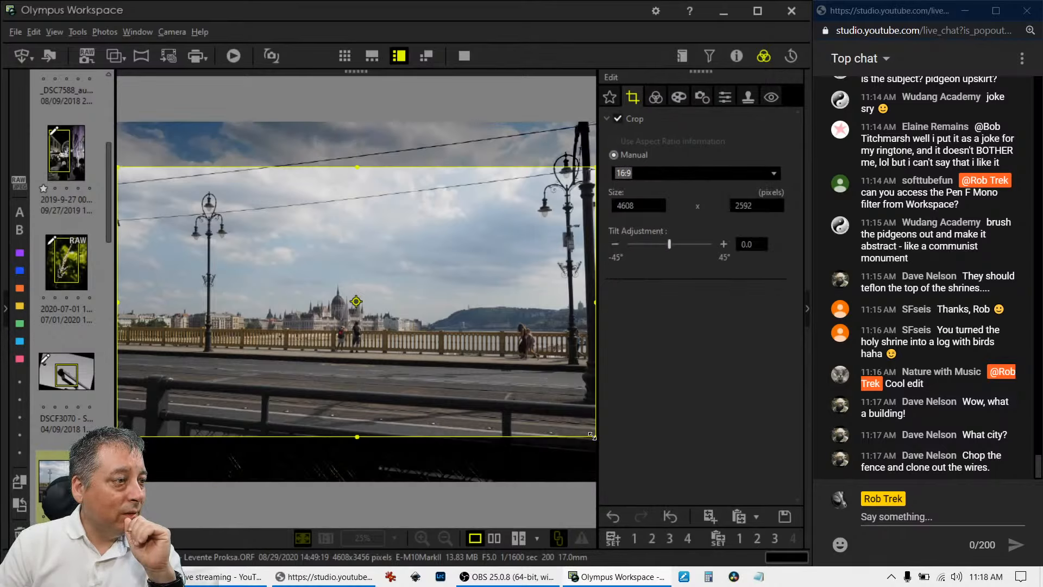
left_click_drag(592, 435, 377, 317)
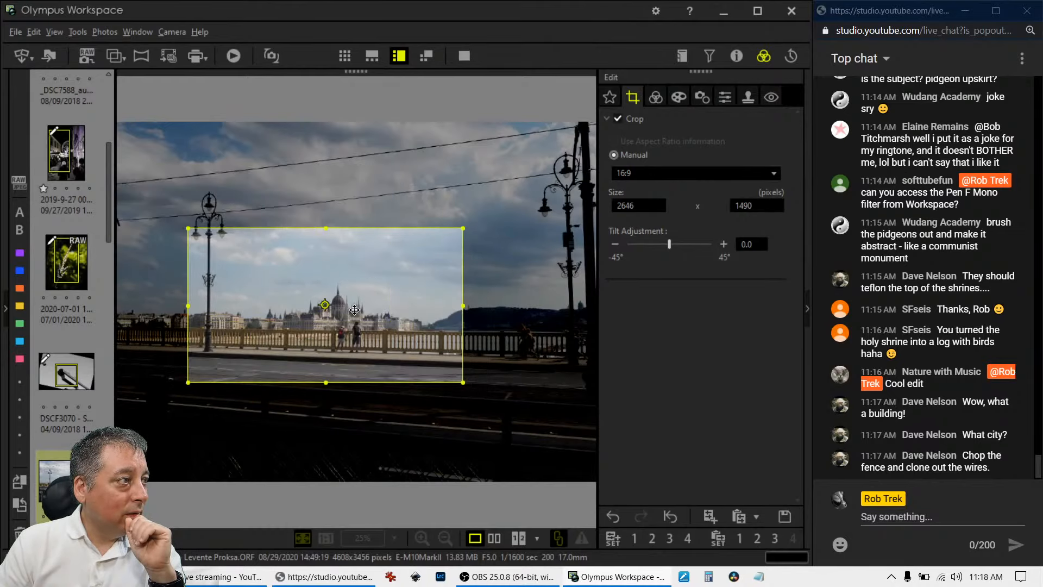
left_click_drag(188, 228, 240, 257)
left_click_drag(301, 300, 282, 285)
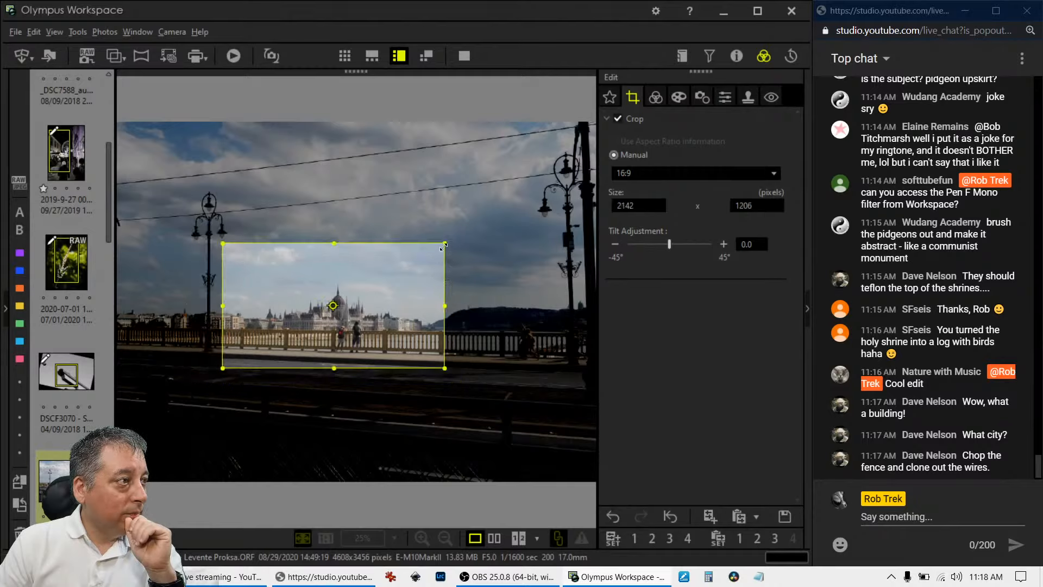
left_click_drag(443, 246, 421, 256)
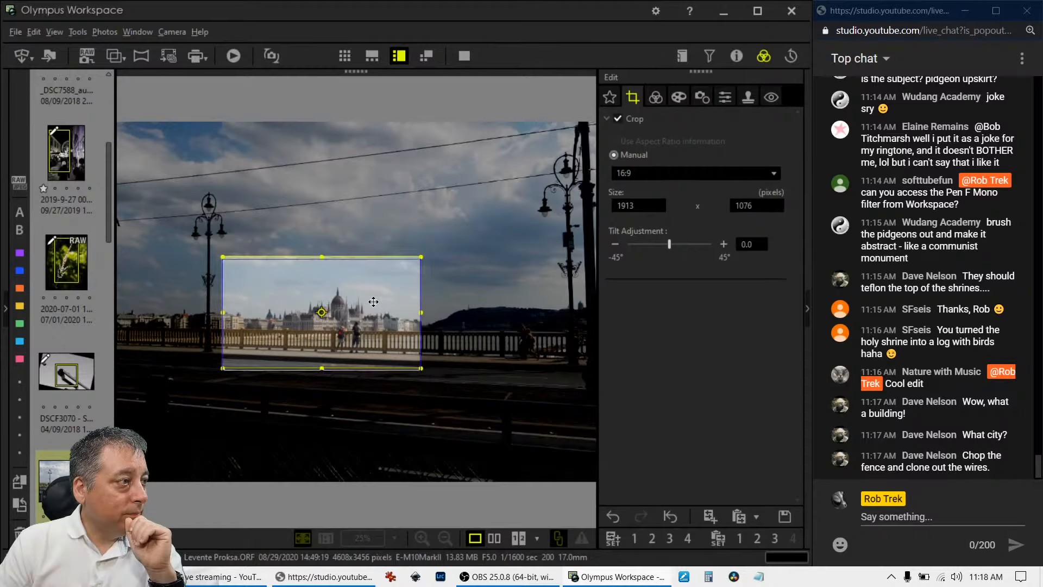
left_click_drag(373, 301, 376, 296)
Set Dehaze to 78 on the cropped photo.
left_click(656, 97)
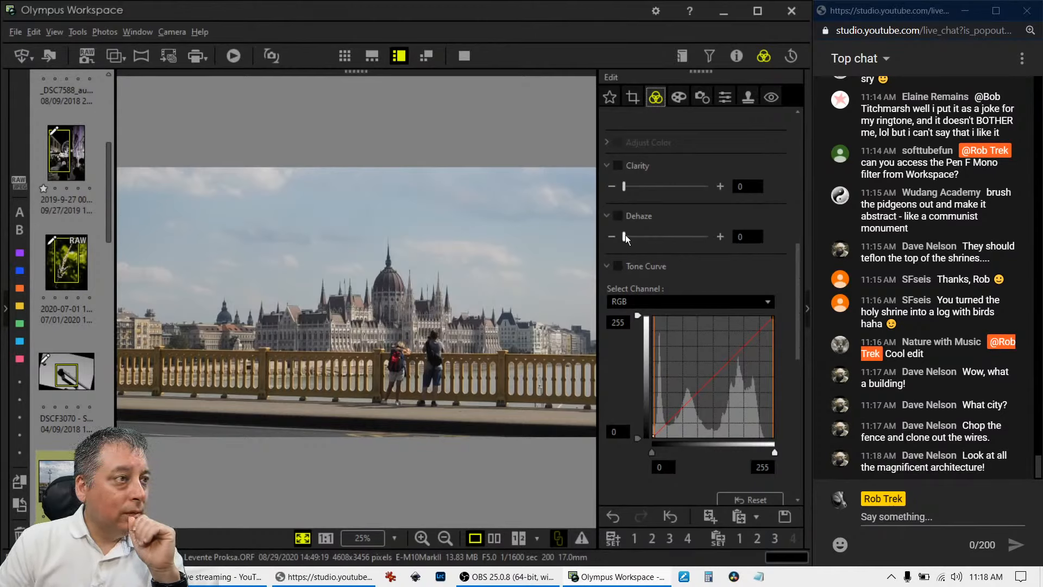
left_click_drag(625, 236, 676, 237)
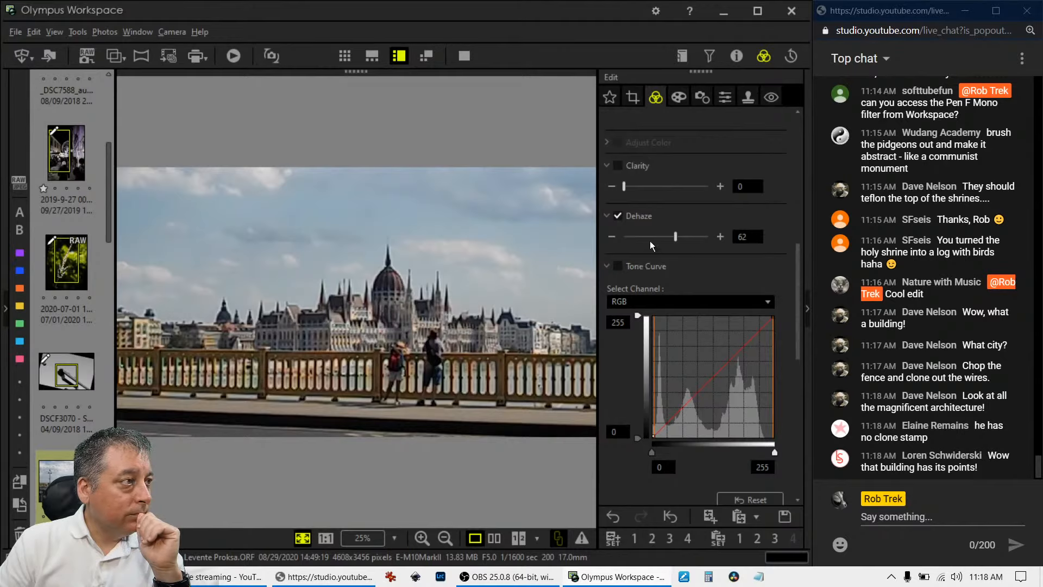
left_click_drag(677, 238, 693, 238)
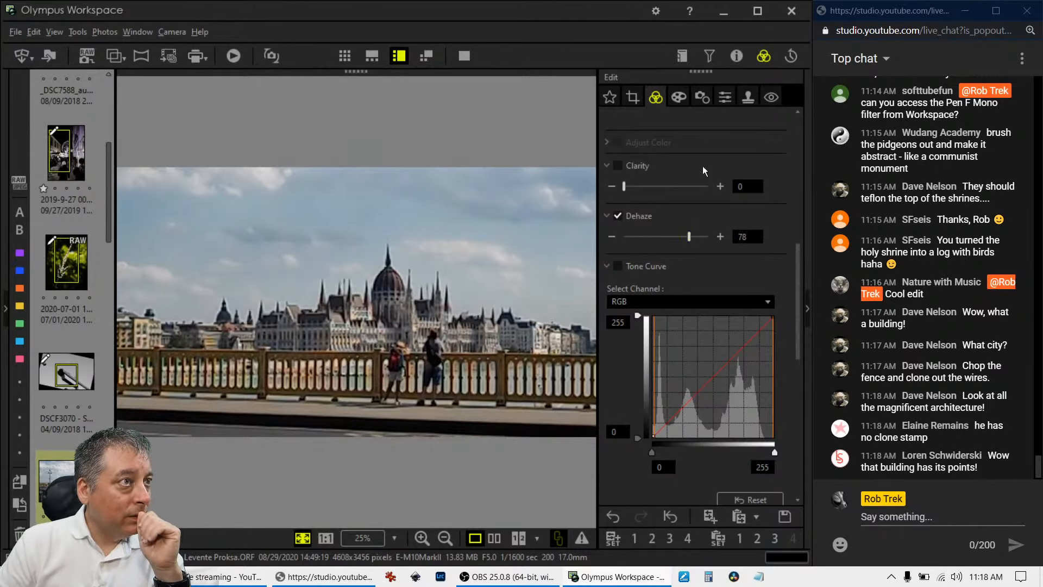
Apply the Pop Art art filter to the photo.
left_click(679, 98)
left_click(674, 139)
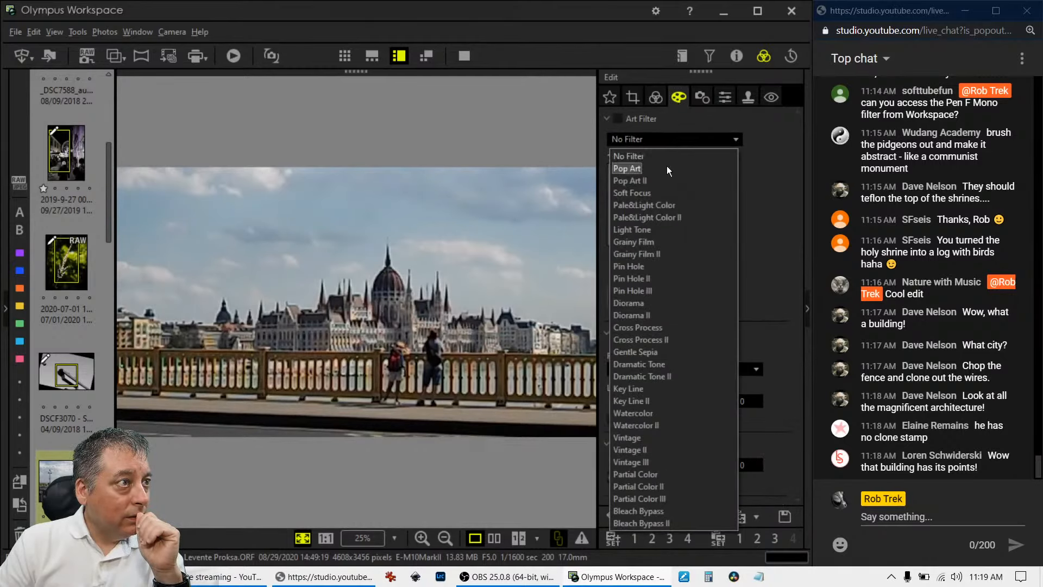
left_click(666, 165)
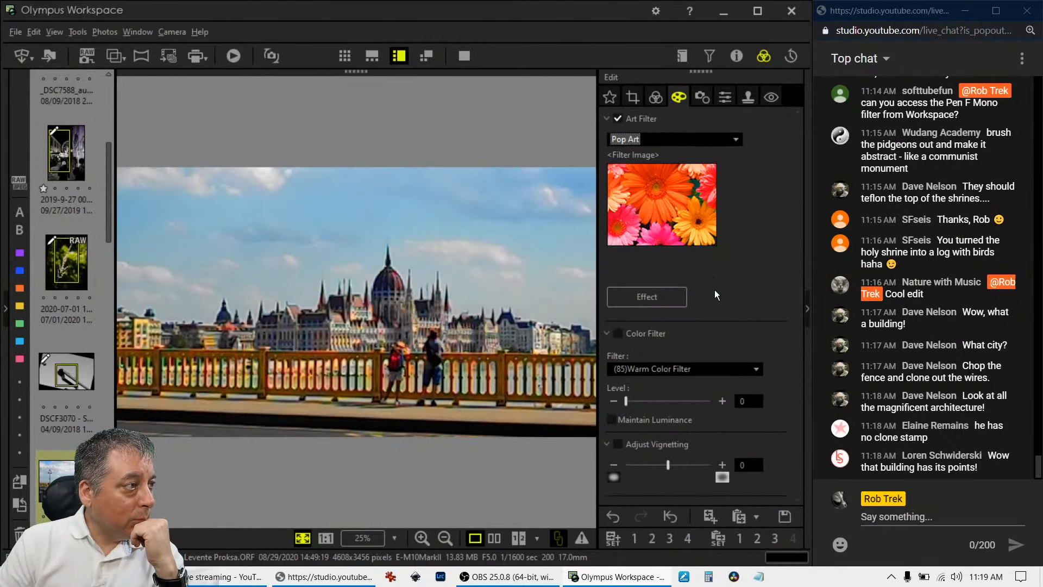
Lower the photo's Saturation to -0.4.
left_click(655, 98)
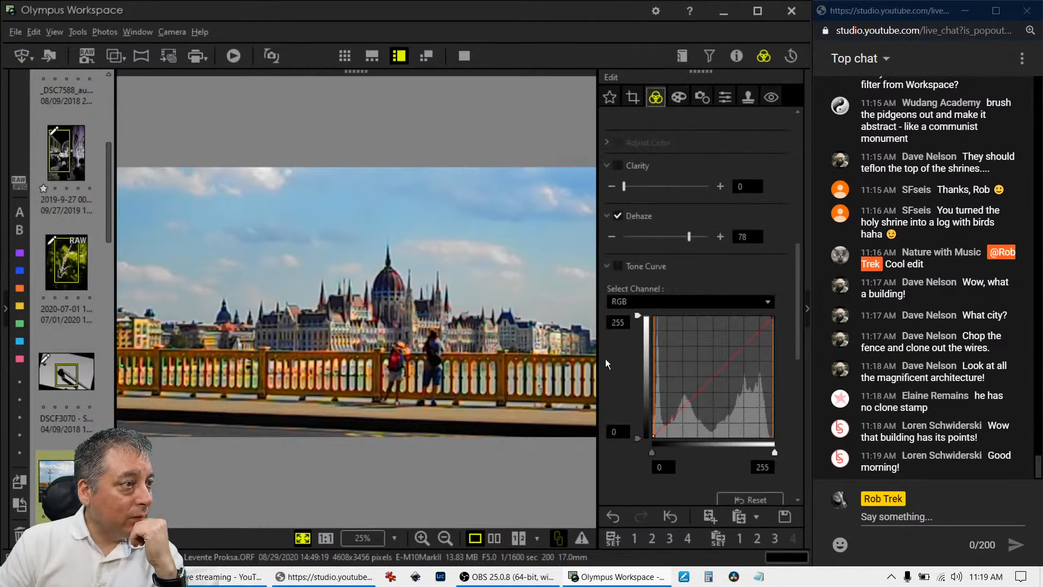
scroll(610, 376, "down", 10)
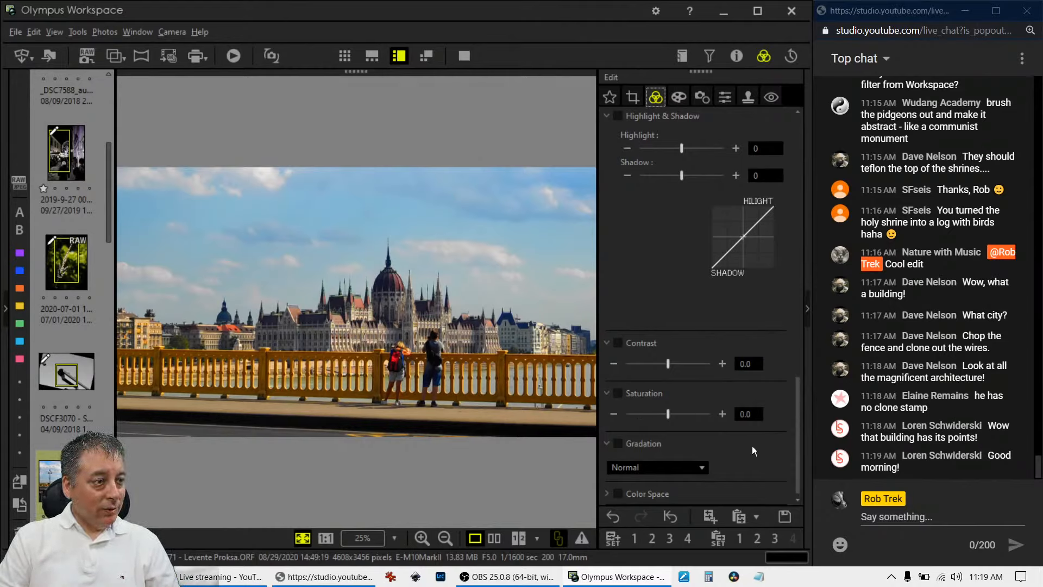
left_click_drag(667, 414, 661, 415)
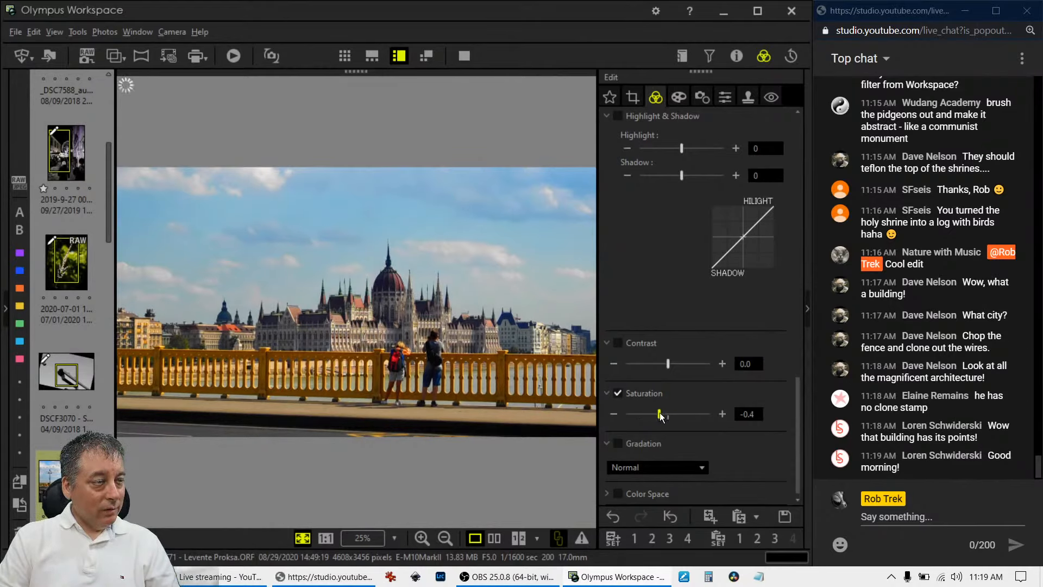
scroll(652, 298, "up", 6)
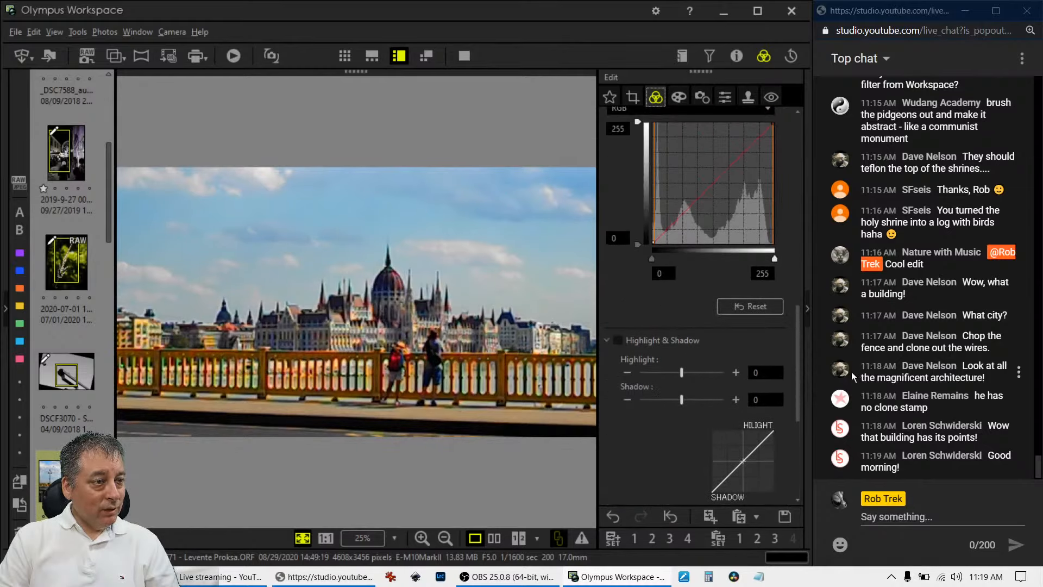
left_click_drag(800, 386, 797, 271)
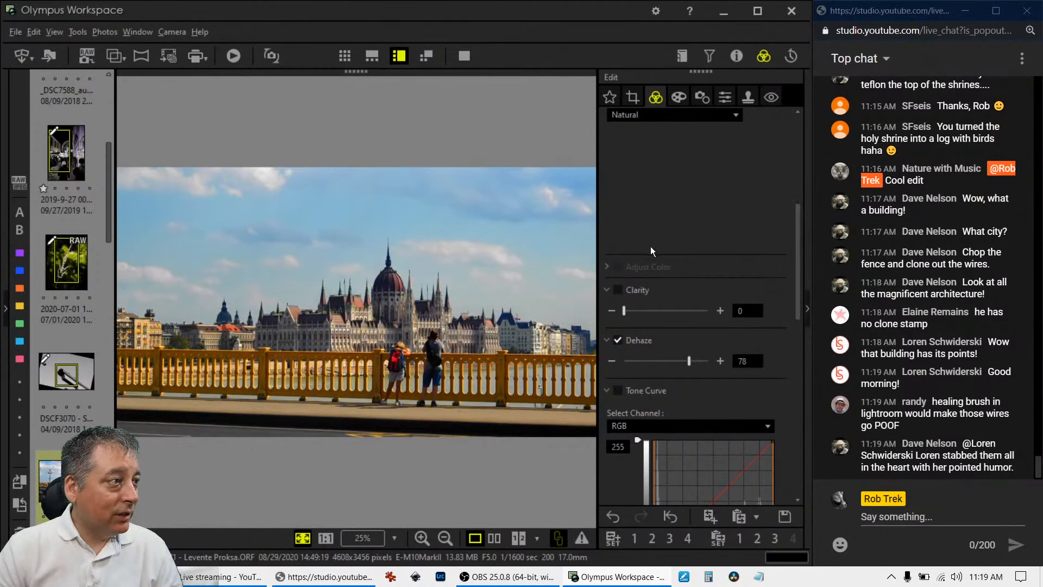
Inspect the building at 1:1, set the Noise Filter to LOW and raise Sharpness to 2.0.
left_click(351, 337)
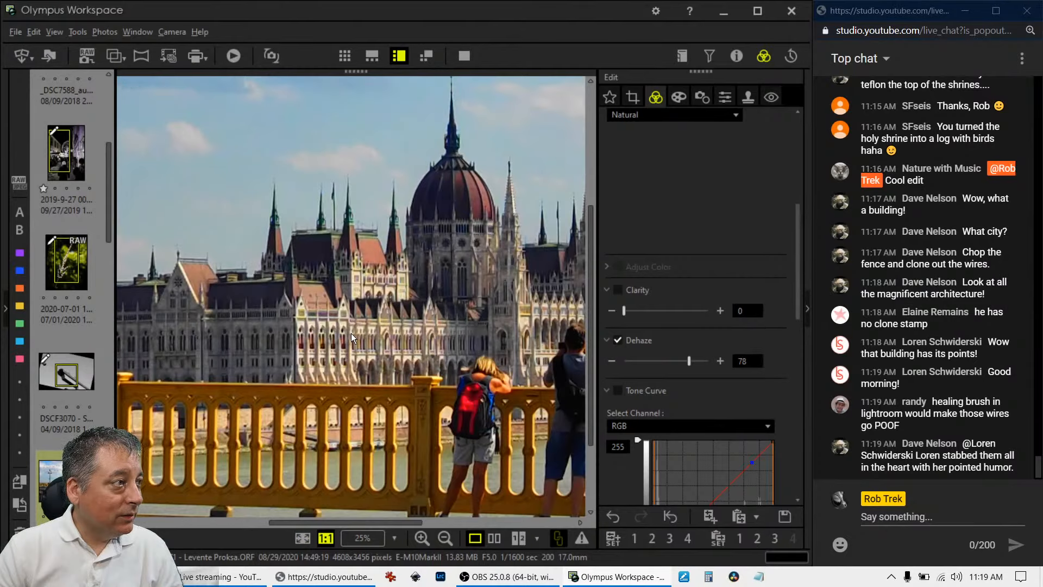
left_click(678, 98)
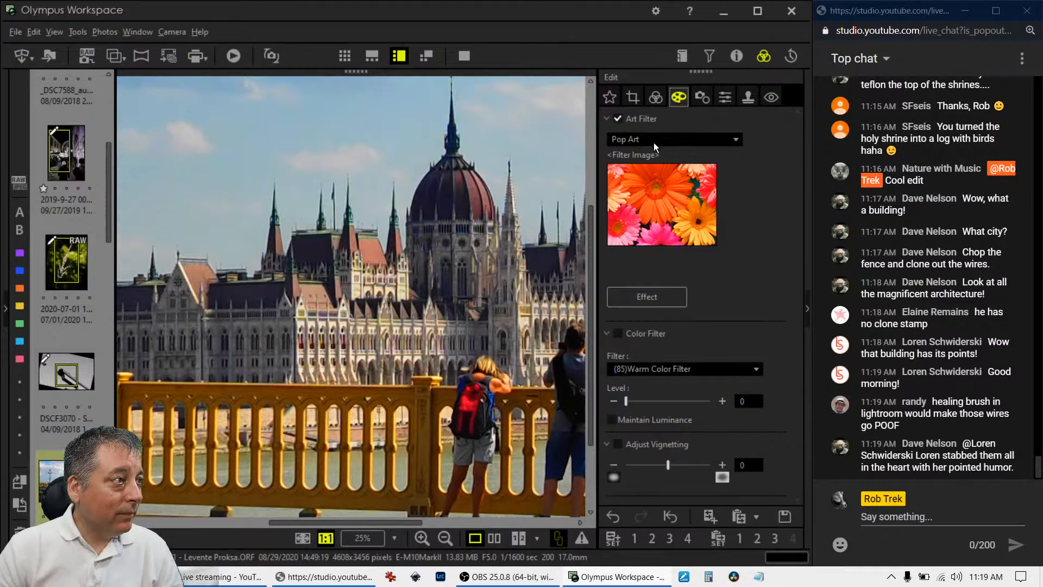
left_click(693, 100)
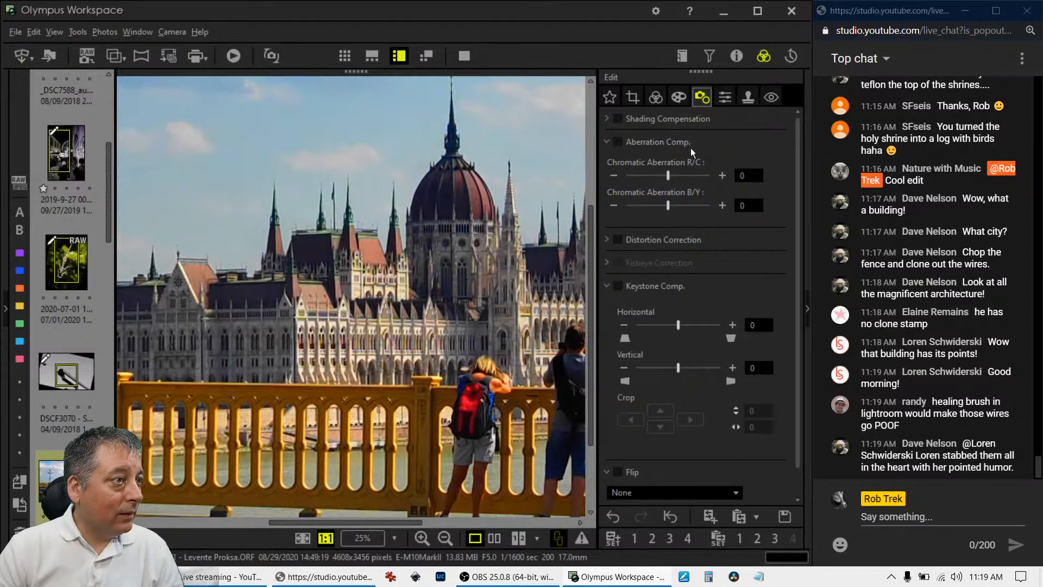
left_click(725, 99)
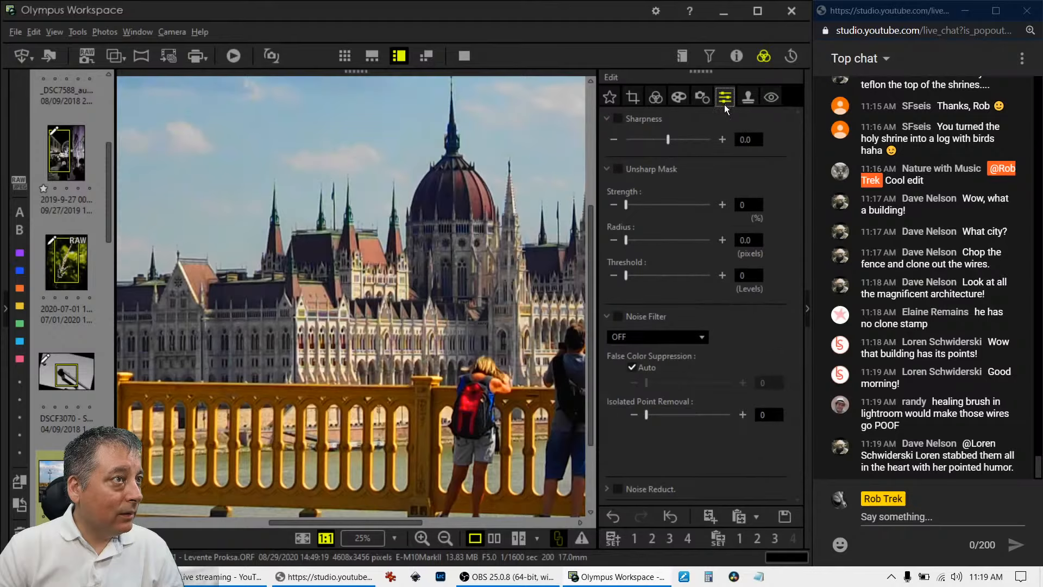
left_click(662, 334)
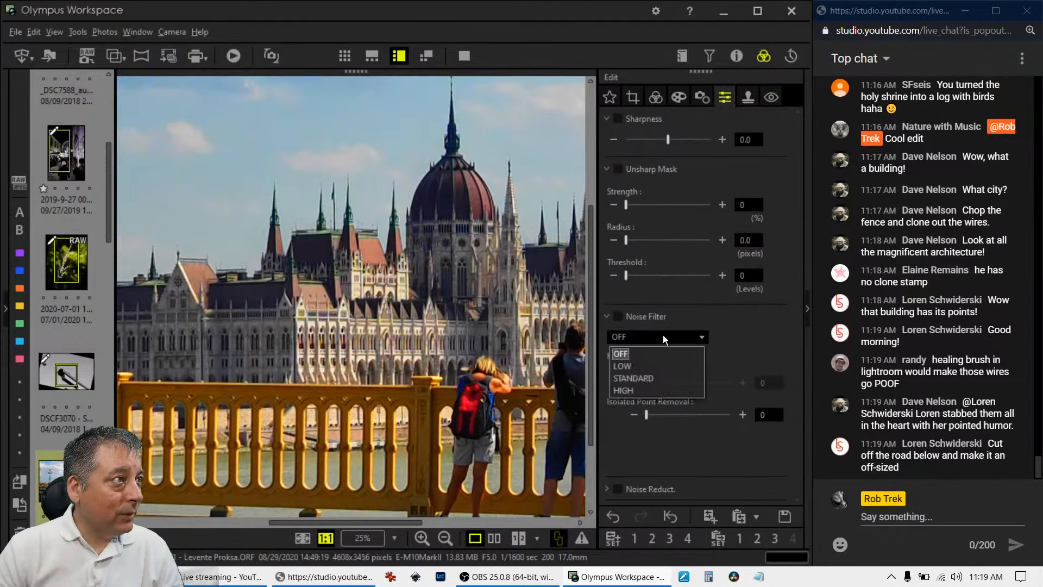
left_click(655, 364)
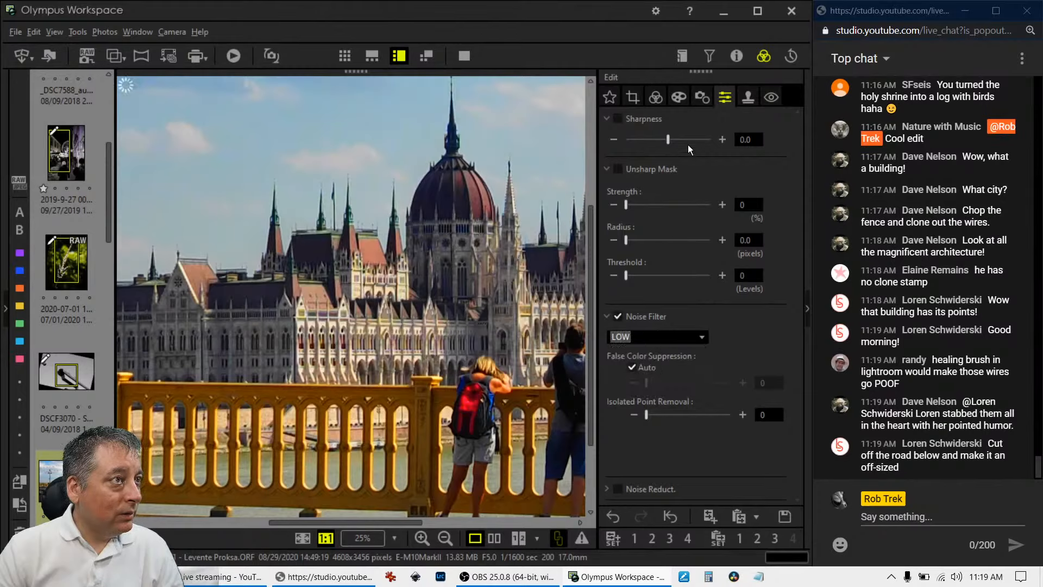
left_click_drag(669, 139, 719, 146)
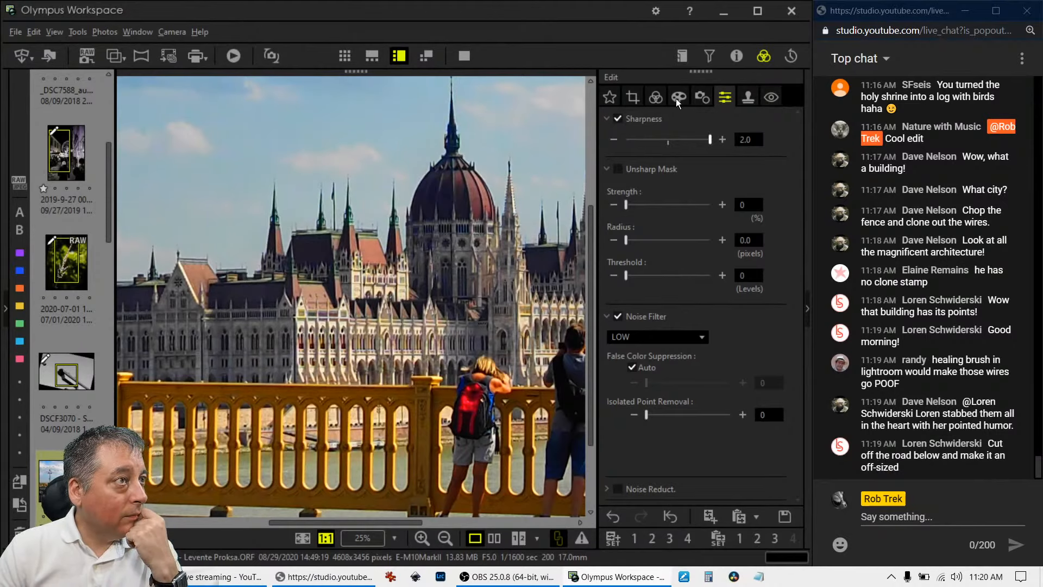
Tighten the 16:9 crop to about 1706 x 959 pixels, trimming the road and centring the dome in the frame.
left_click(628, 101)
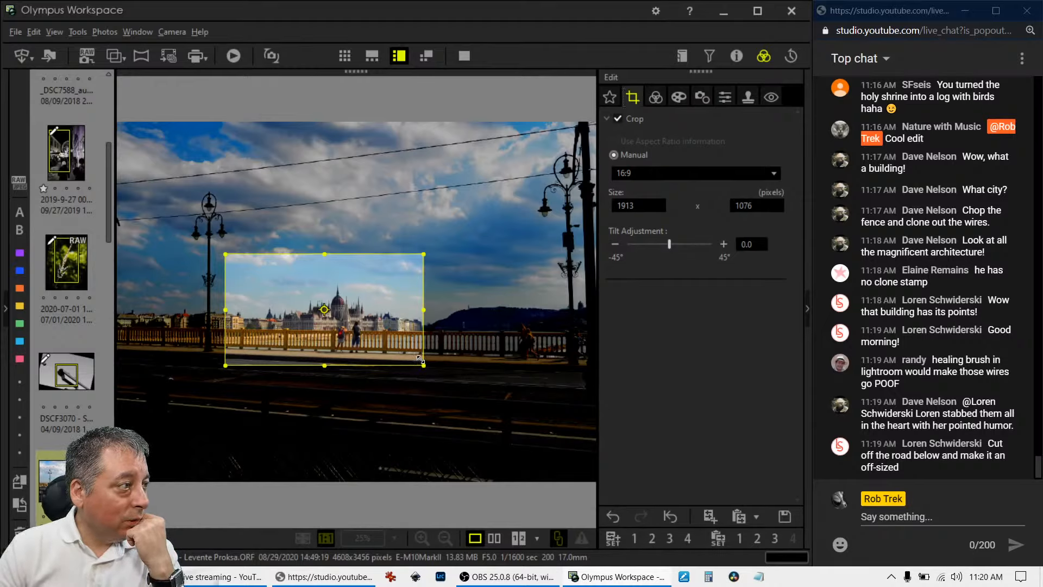
left_click_drag(420, 359, 406, 340)
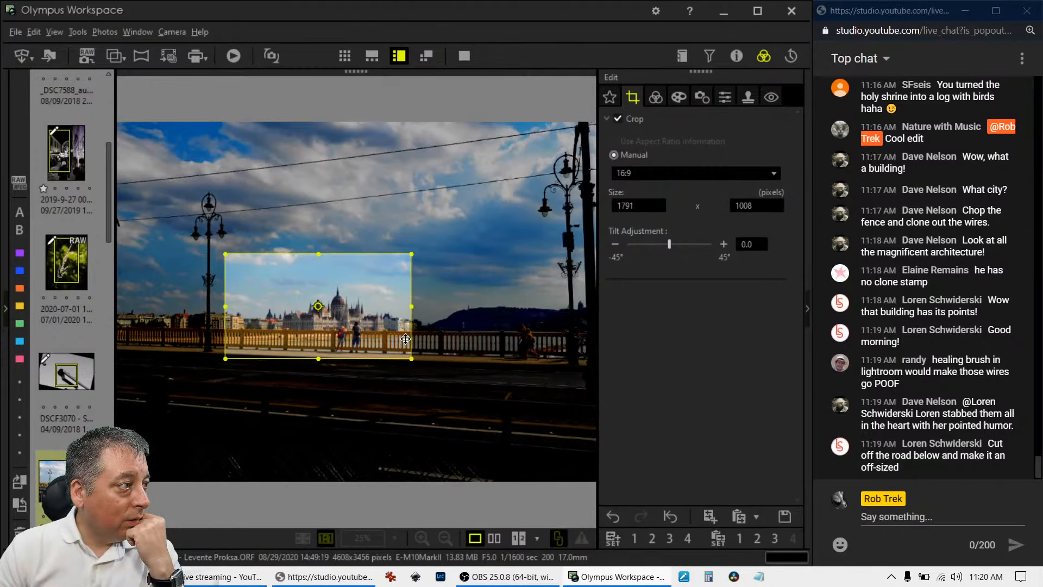
left_click_drag(225, 359, 223, 354)
left_click_drag(360, 333, 388, 335)
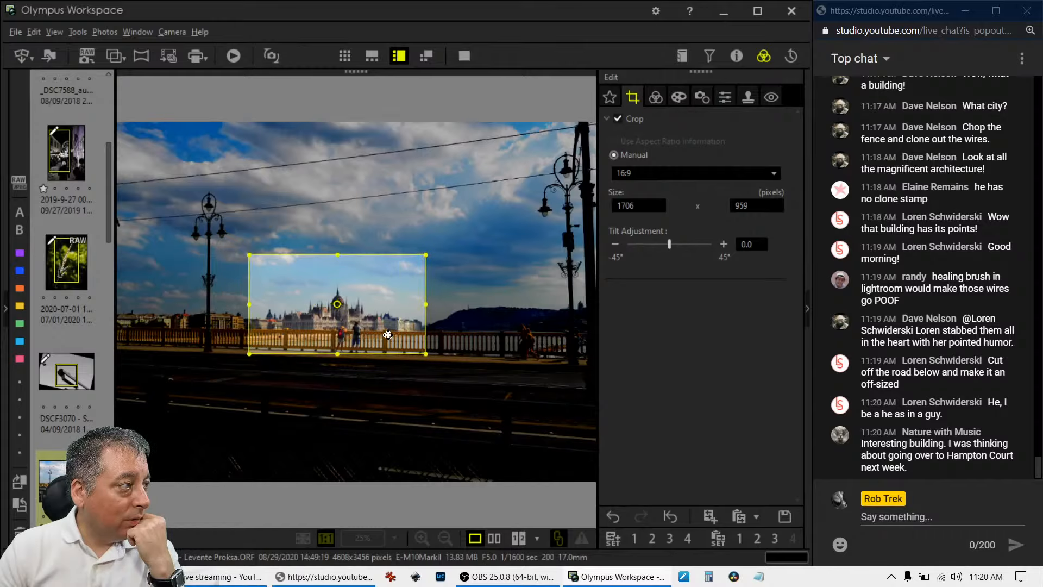
left_click(655, 97)
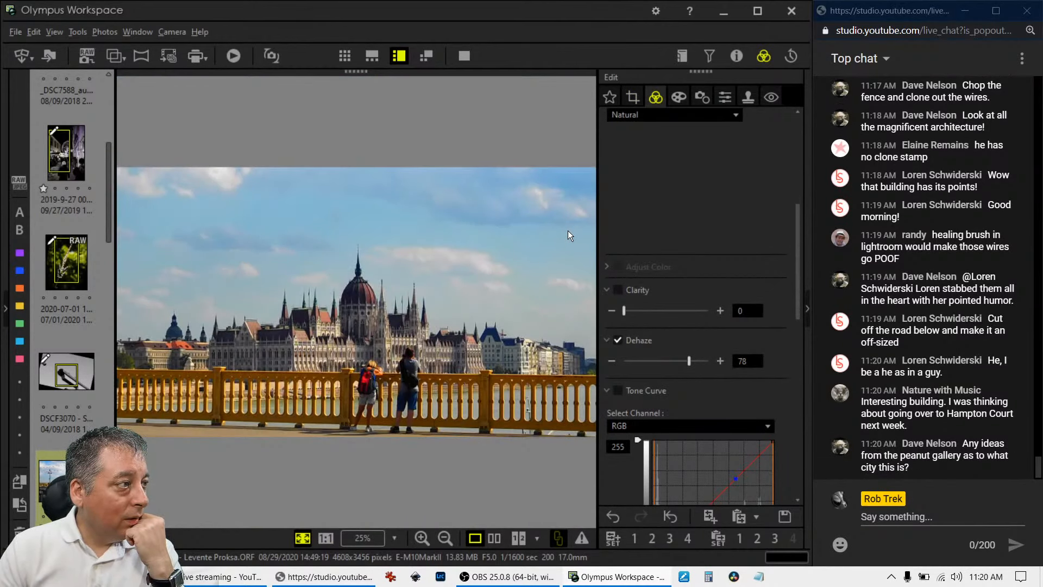
Extend the crop slightly below the railing to about 1782 x 1004 pixels and check the framing.
left_click(631, 99)
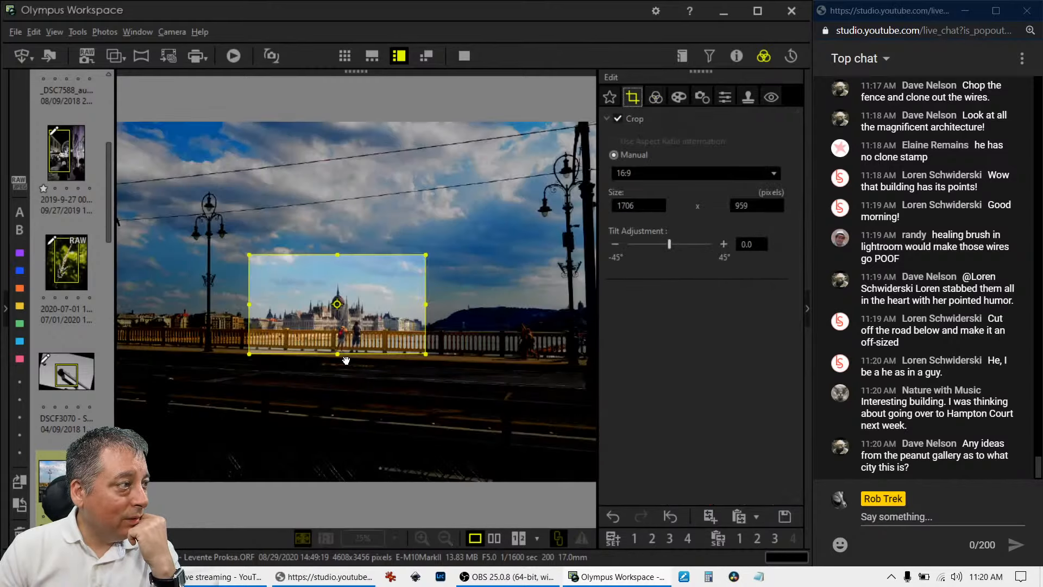
left_click_drag(337, 357, 338, 360)
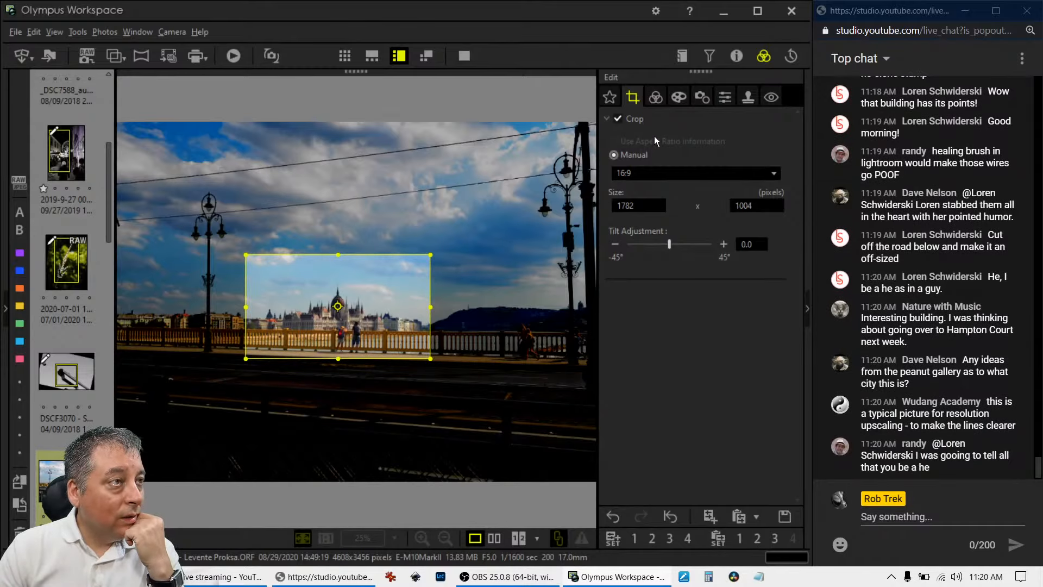
left_click(657, 98)
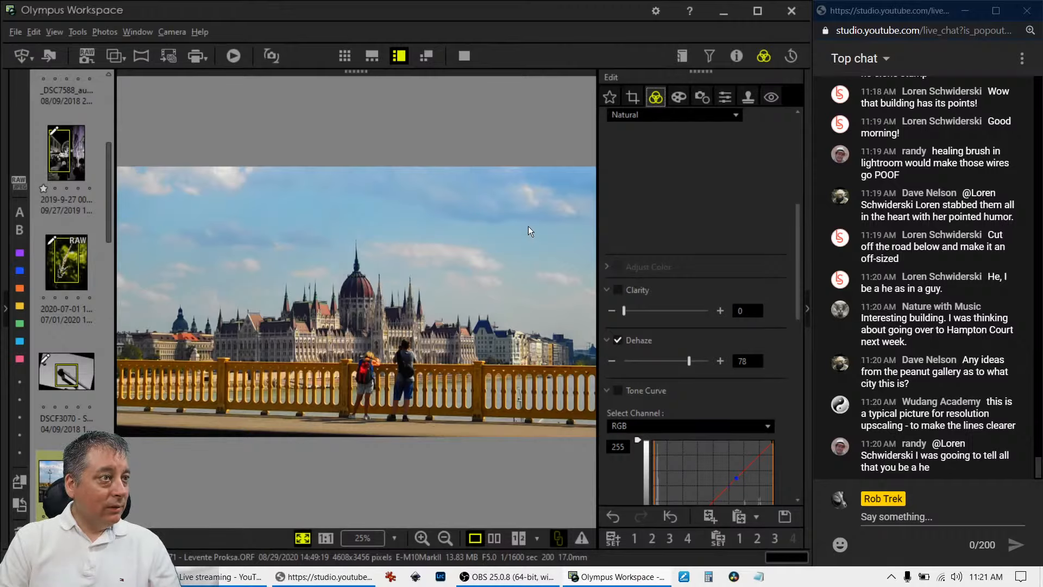
left_click(633, 99)
Add a midtone point to the RGB tone curve and pull it slightly down to darken the photo.
left_click(656, 98)
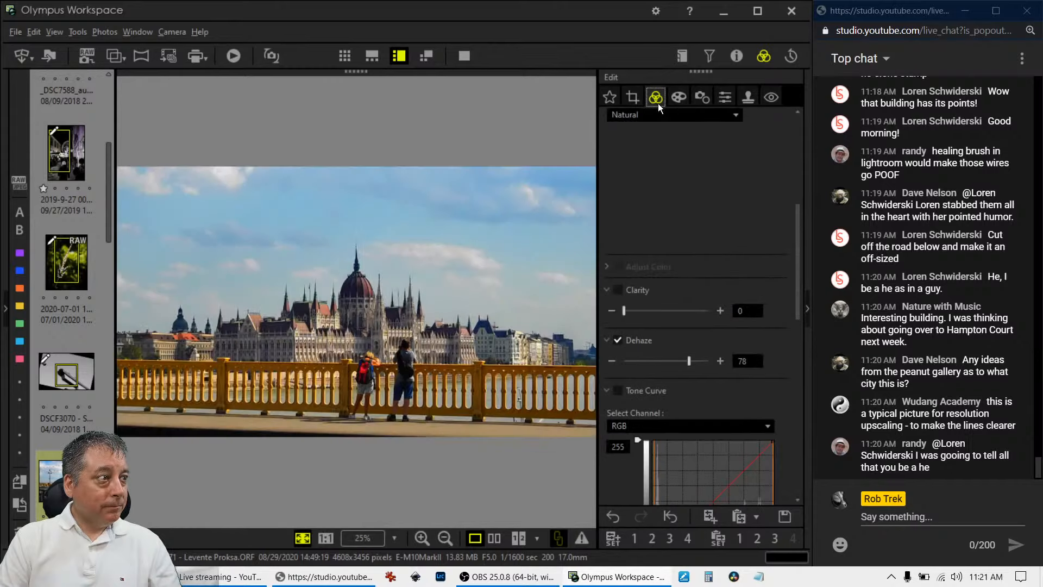
scroll(705, 264, "down", 5)
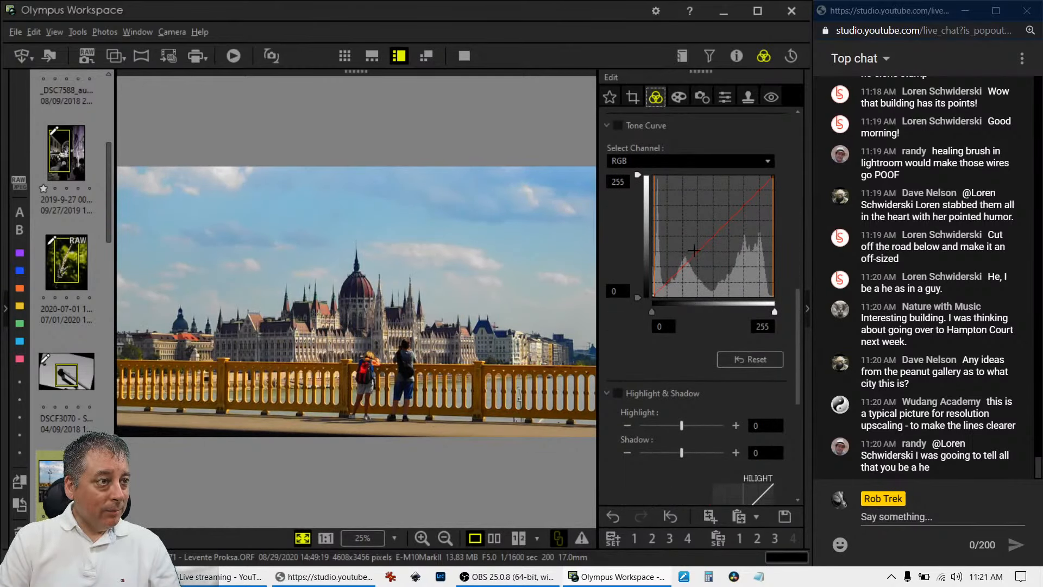
left_click(708, 238)
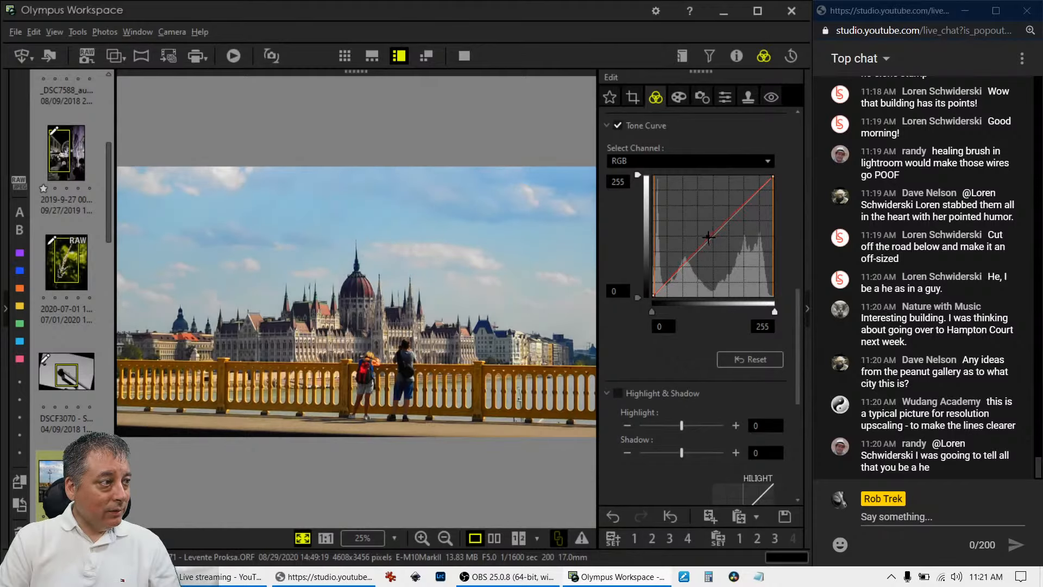
left_click_drag(708, 237, 707, 244)
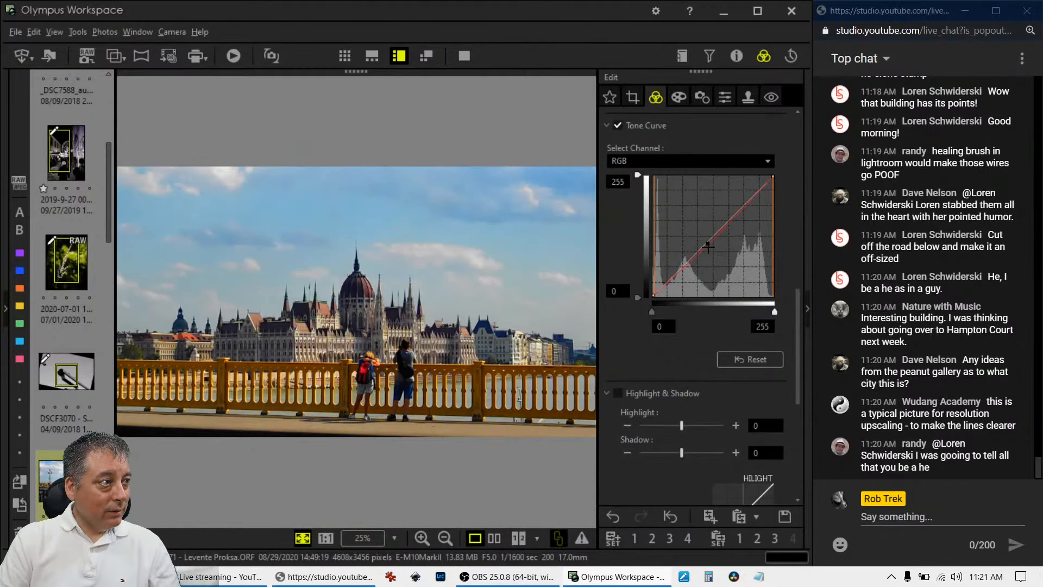
Choose a different Gradation preset for the photo and return to the tone curve settings.
scroll(797, 313, "down", 5)
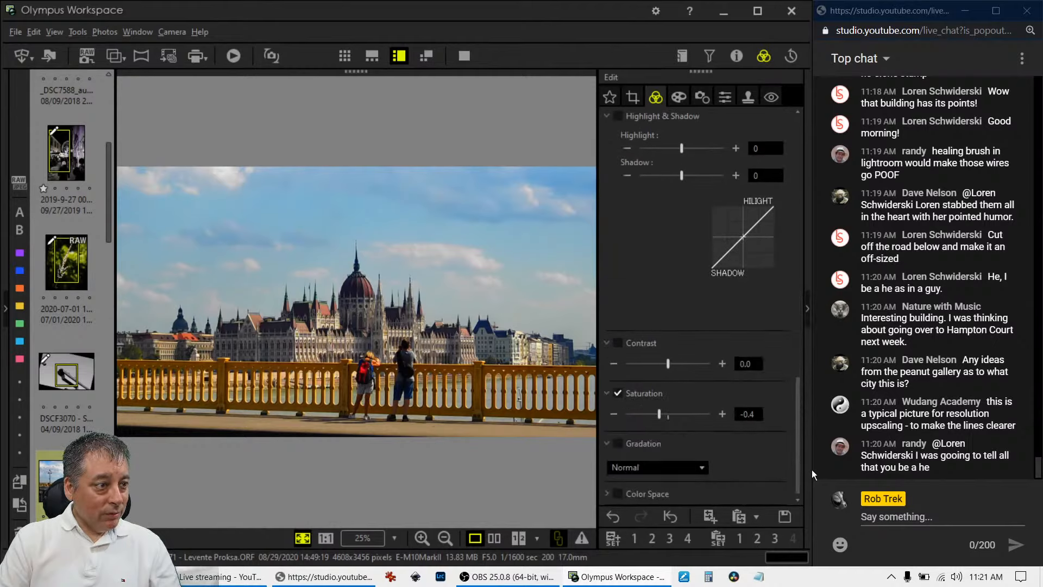
left_click(658, 468)
left_click(646, 520)
left_click_drag(794, 447, 792, 322)
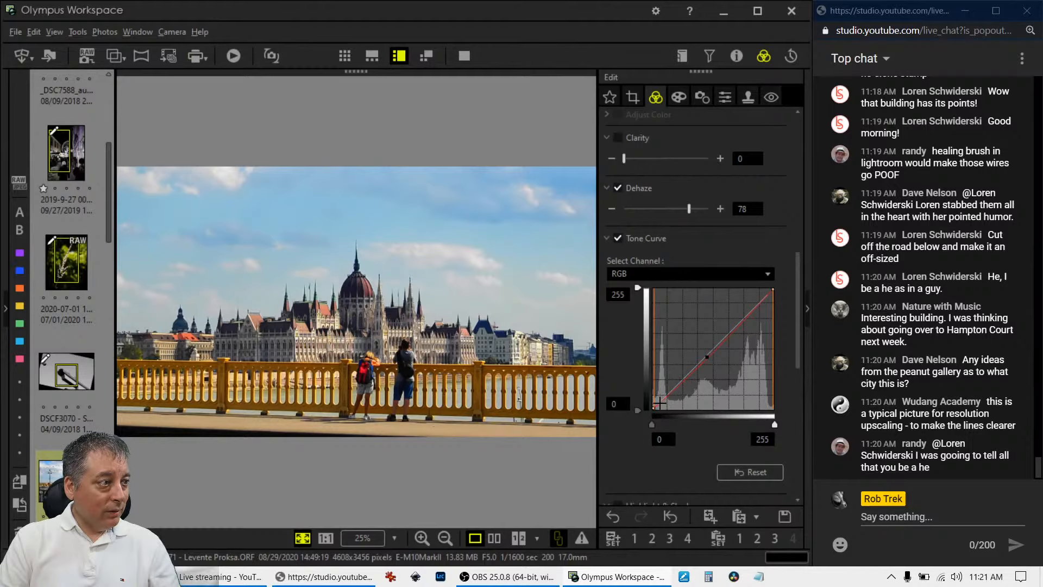
Add a shadow point low on the RGB tone curve, raise the upper midtones slightly, and inspect the photo at 1:1 and full screen.
left_click_drag(659, 402, 659, 404)
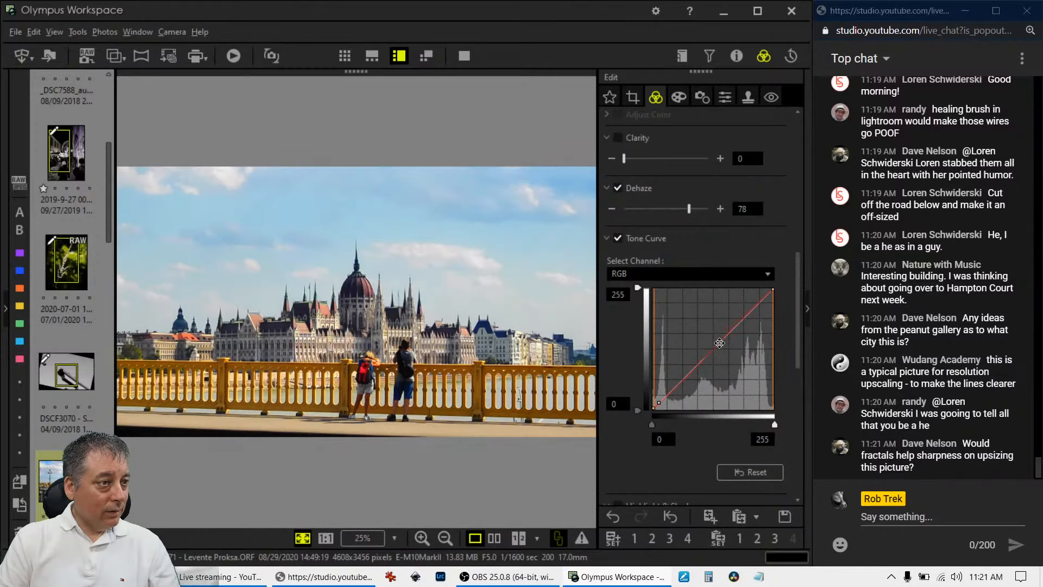
left_click_drag(731, 325, 731, 325)
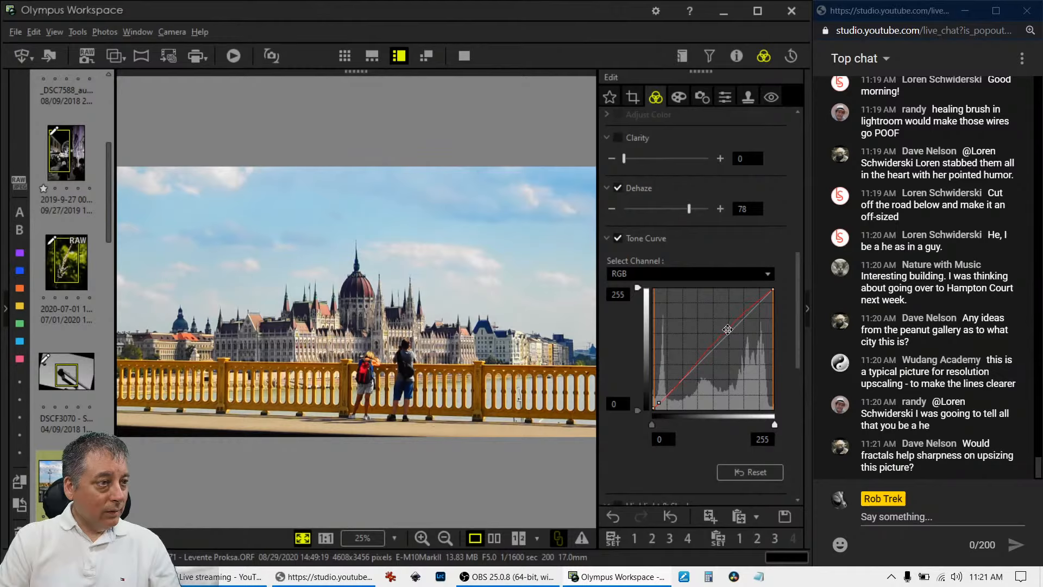
left_click(725, 332)
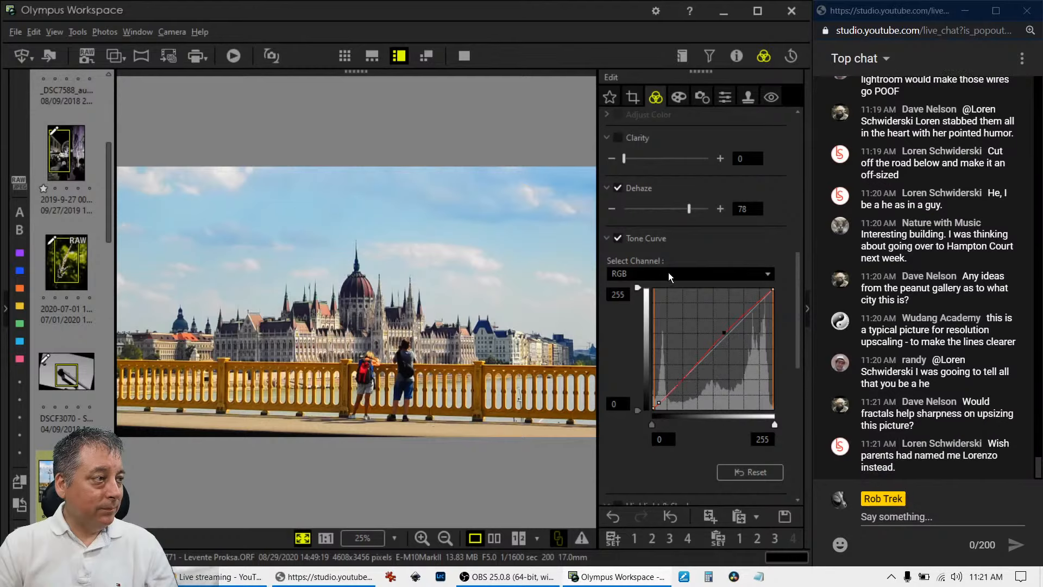
left_click(358, 366)
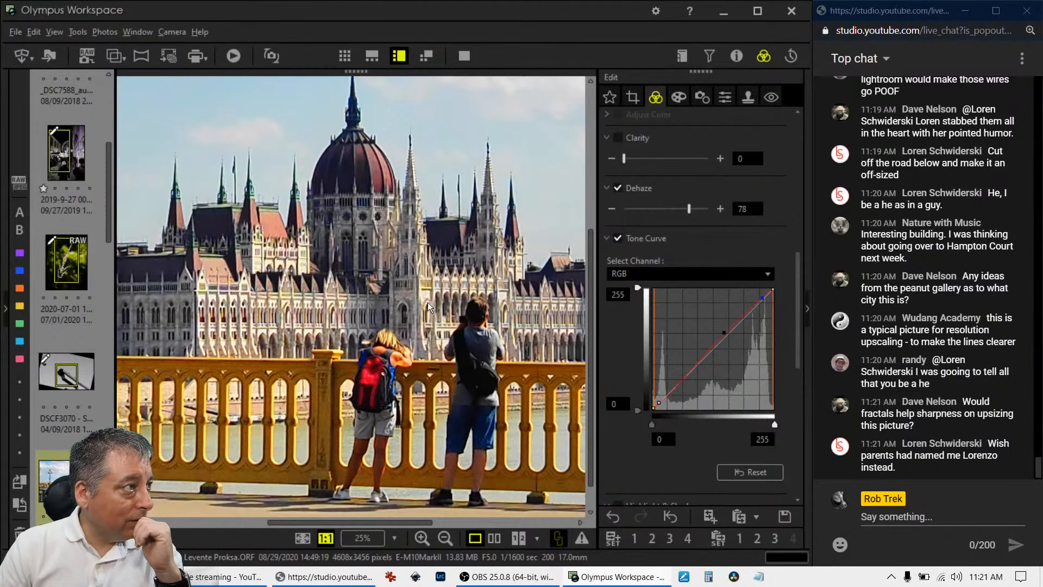
left_click(376, 185)
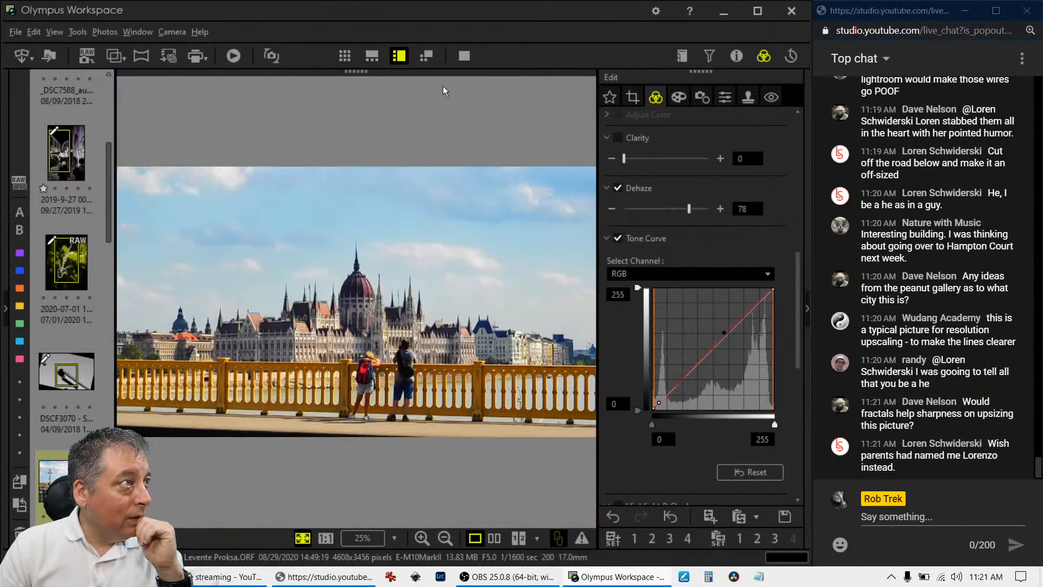
left_click(463, 56)
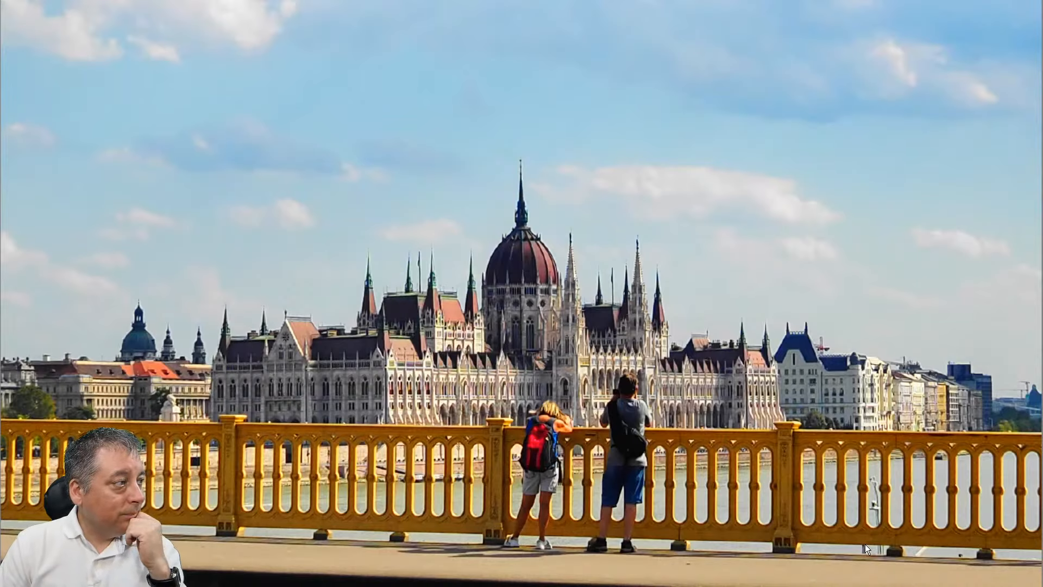
key("Escape")
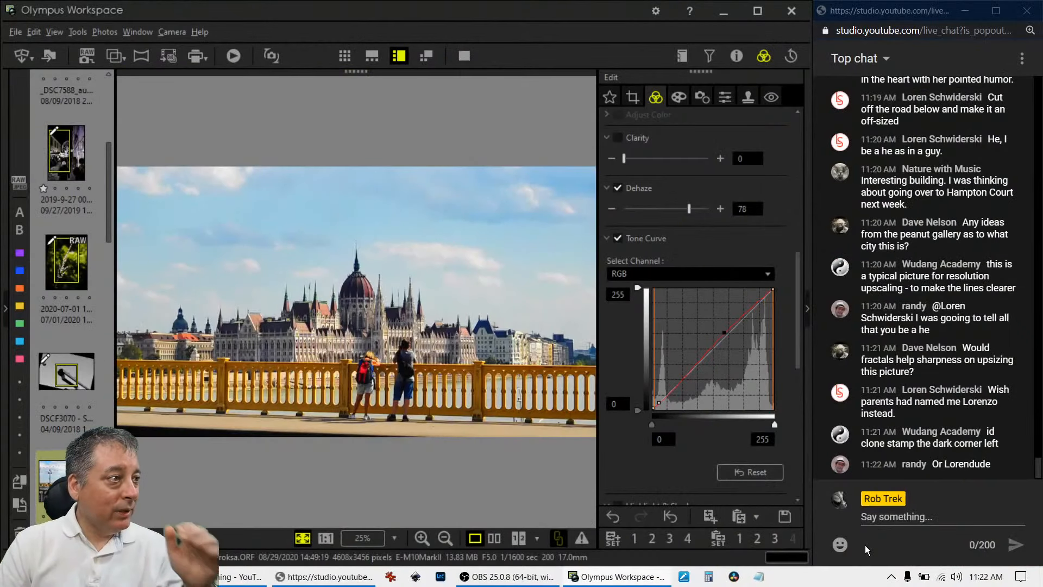
Tighten the 16:9 crop to about 1463 x 824 pixels around the domed building and the couple, and check the framing.
left_click(643, 102)
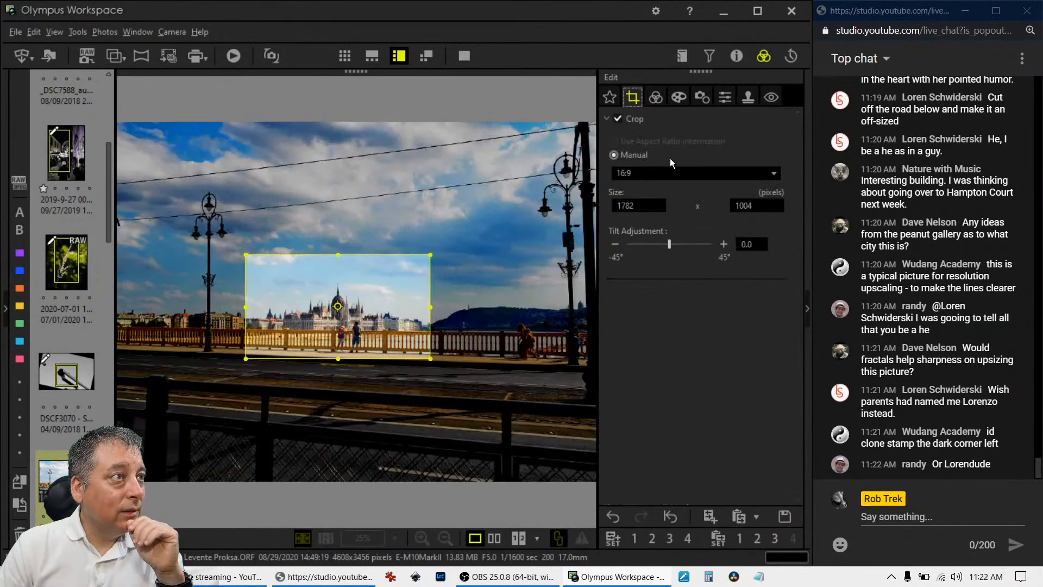
left_click(673, 168)
left_click(673, 168)
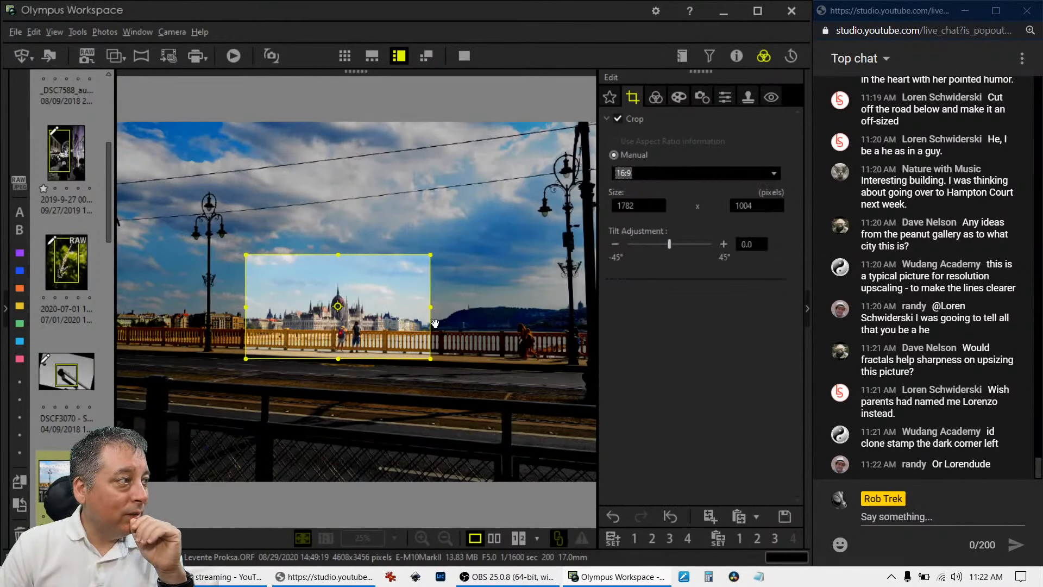
left_click_drag(429, 307, 364, 315)
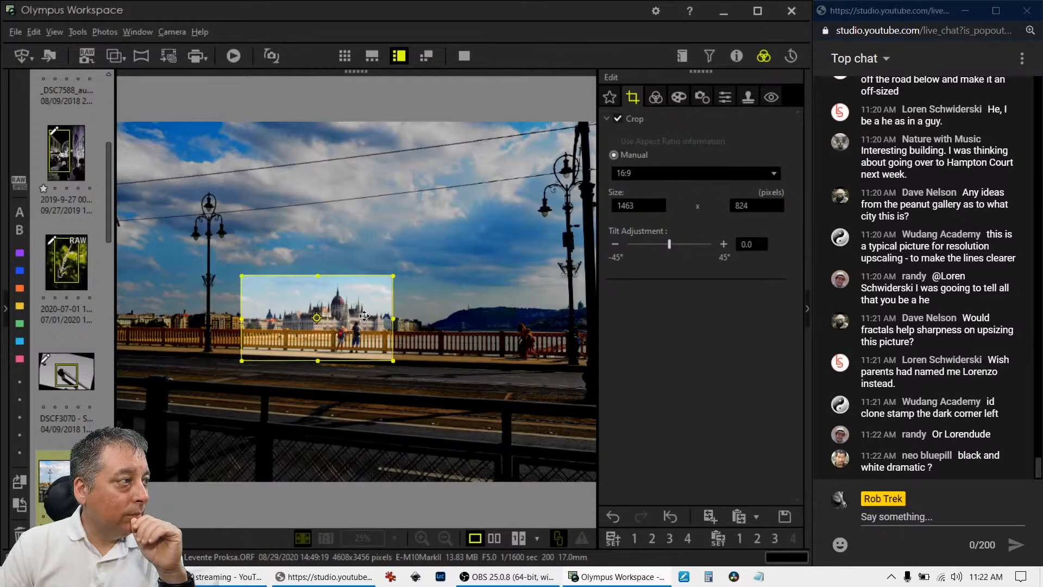
left_click(660, 97)
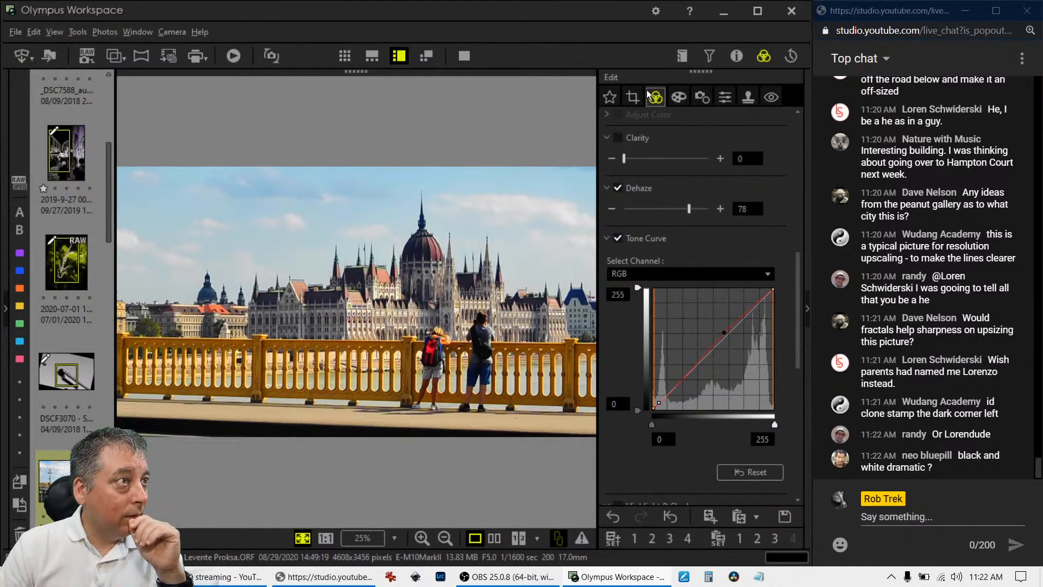
Nudge the 16:9 crop frame slightly upward and sideways to balance the dome and couple, and review it full screen.
left_click(633, 96)
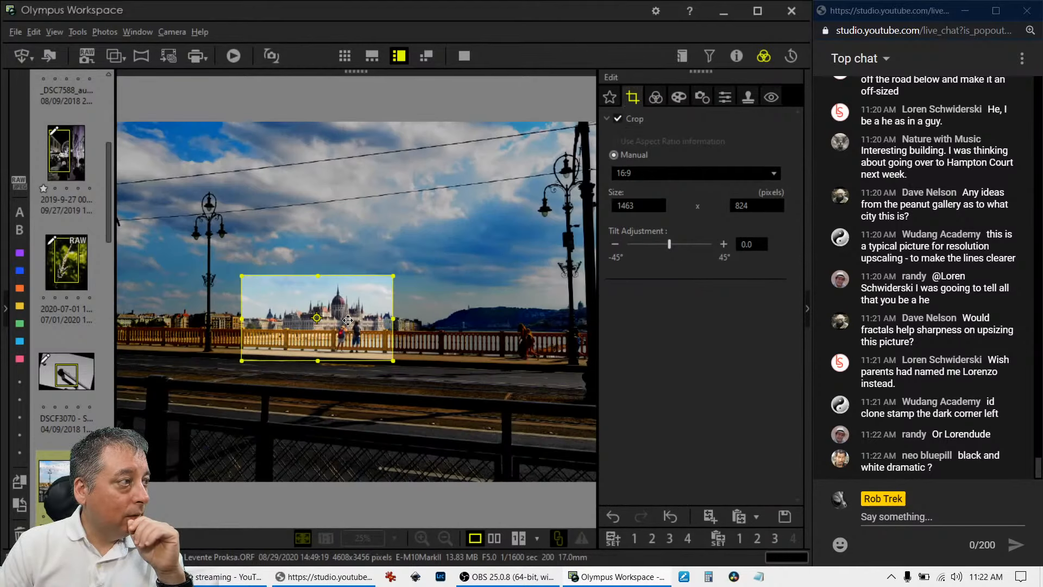
left_click_drag(348, 321, 346, 318)
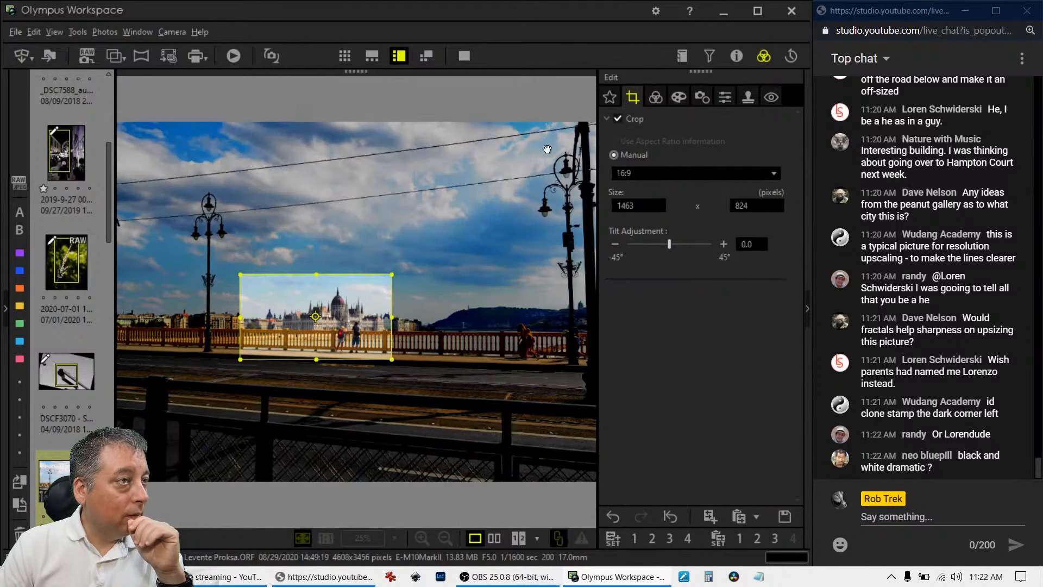
left_click(671, 97)
left_click(658, 101)
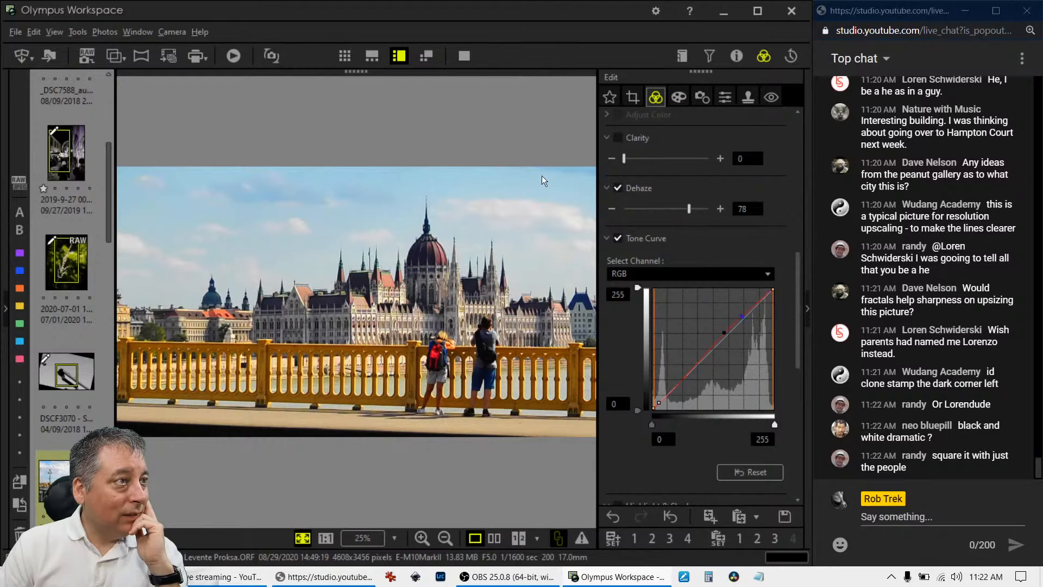
left_click(632, 98)
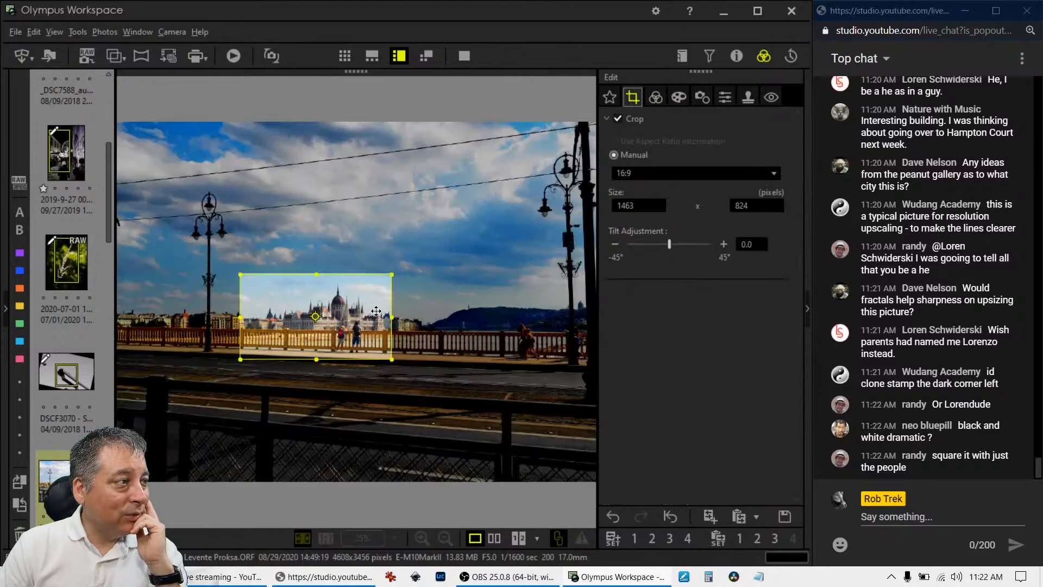
left_click_drag(377, 310, 379, 310)
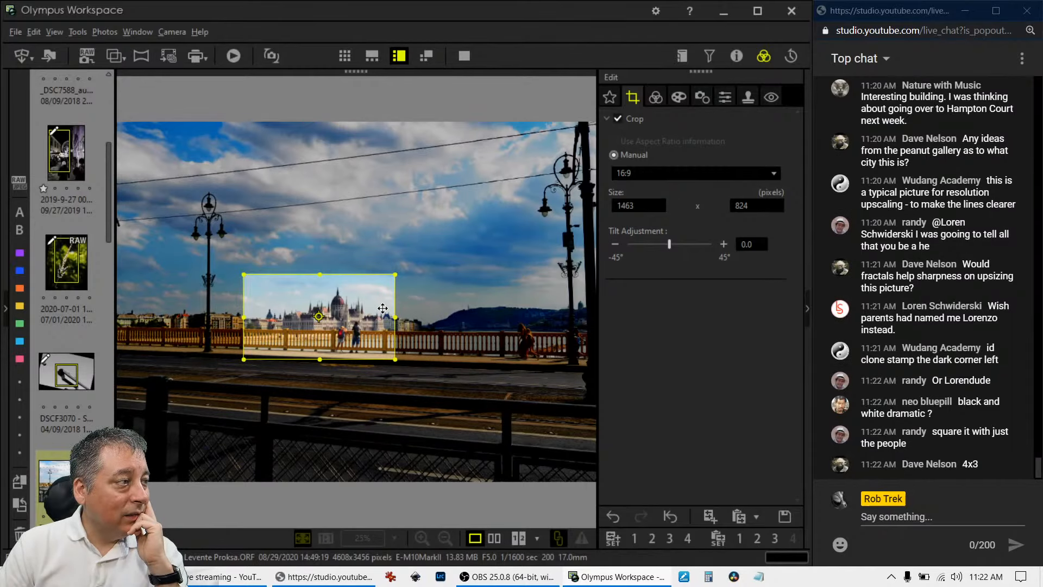
left_click(652, 98)
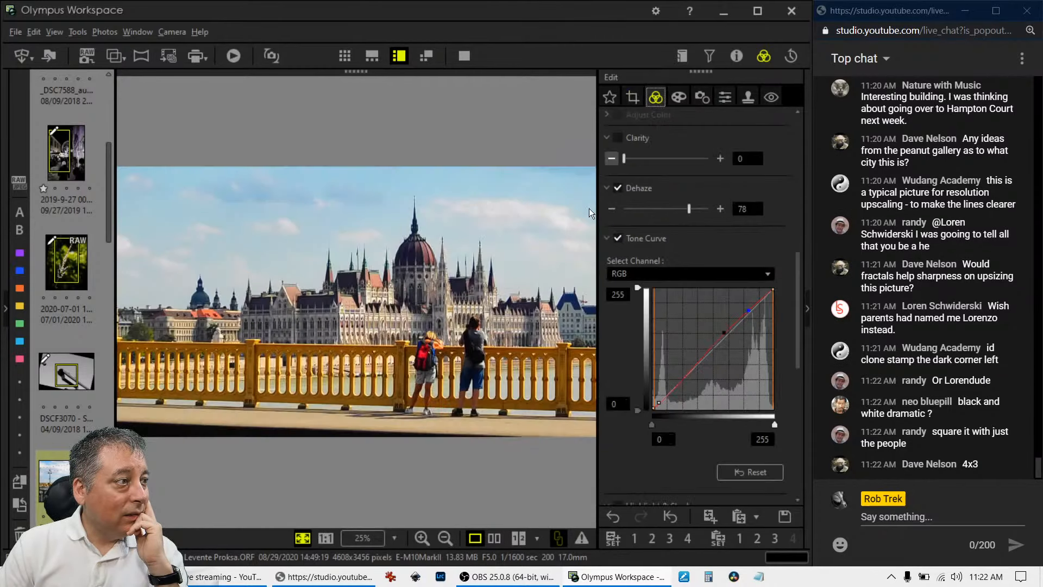
left_click(460, 59)
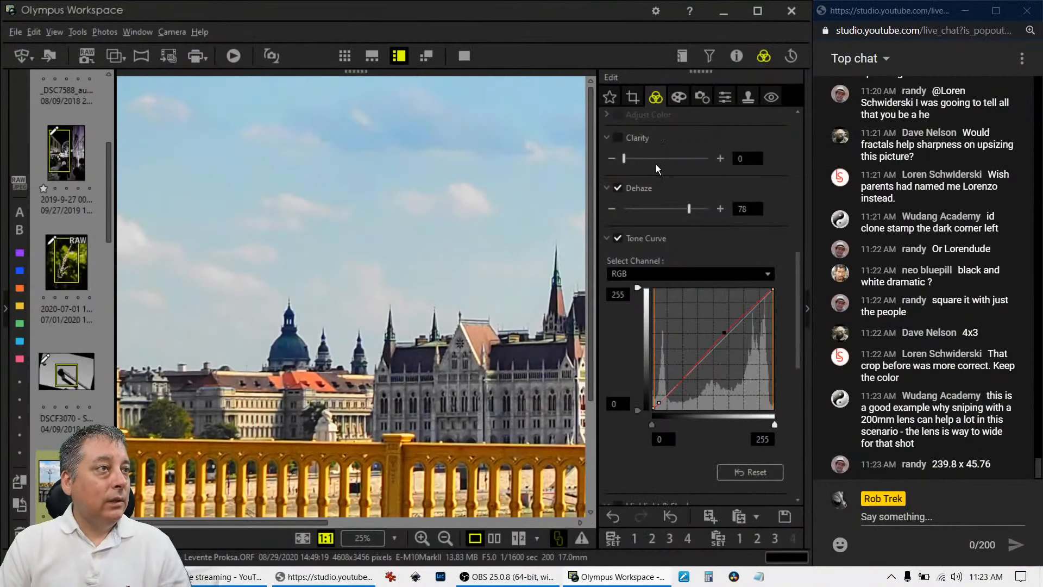
Change the crop ratio to 1:1 (6:6), frame the dome and couple at about 1008 x 1008 pixels, and review it full screen.
left_click(632, 97)
left_click(662, 175)
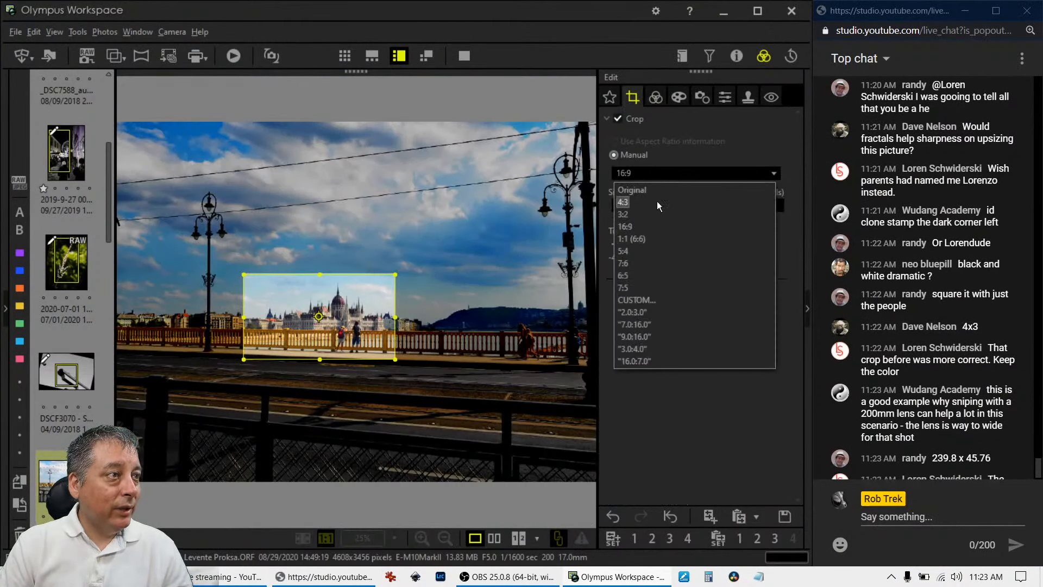
left_click(653, 240)
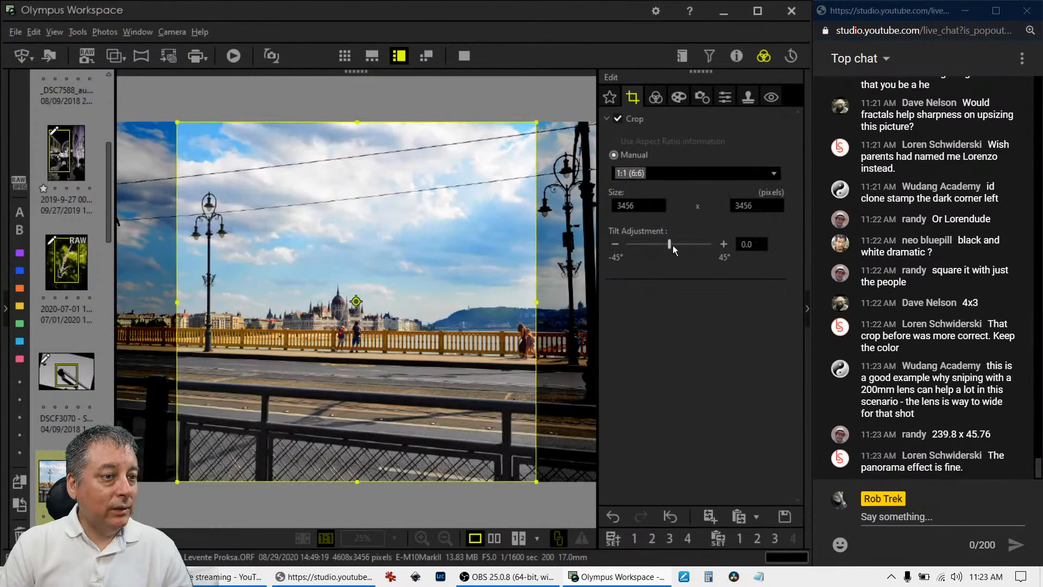
left_click_drag(356, 481, 357, 333)
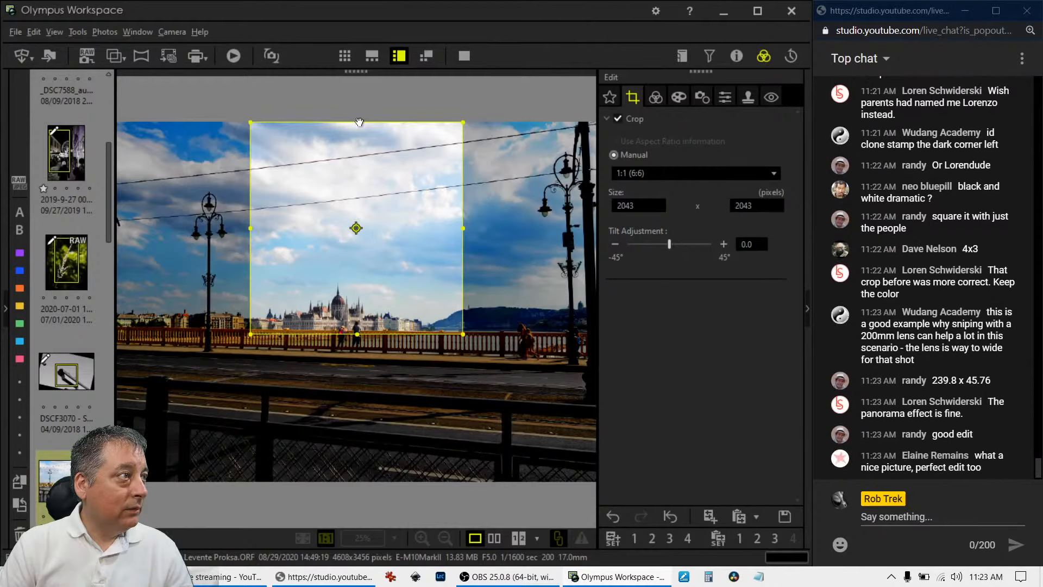
left_click_drag(359, 121, 357, 230)
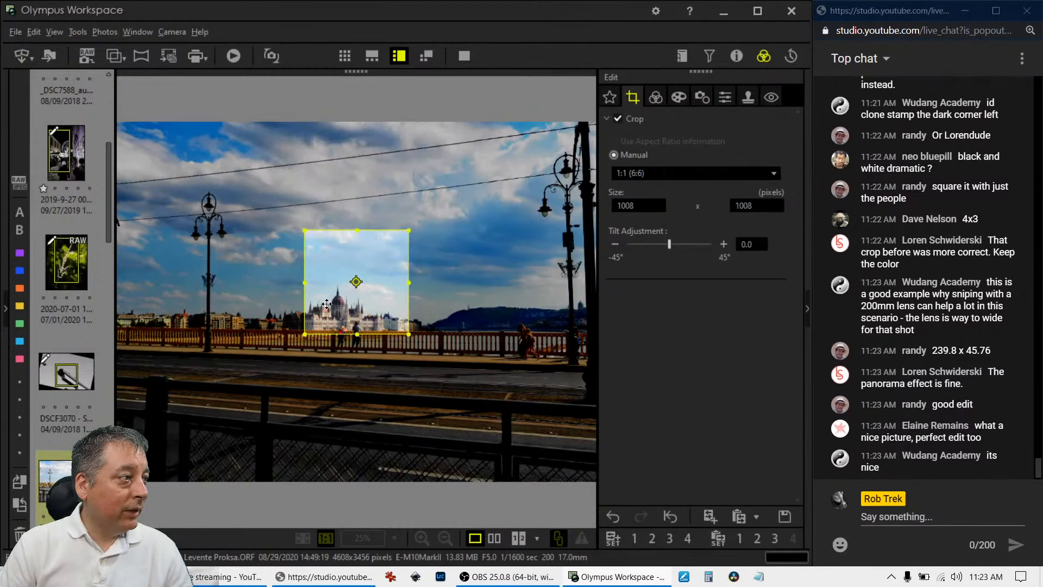
left_click_drag(326, 304, 306, 344)
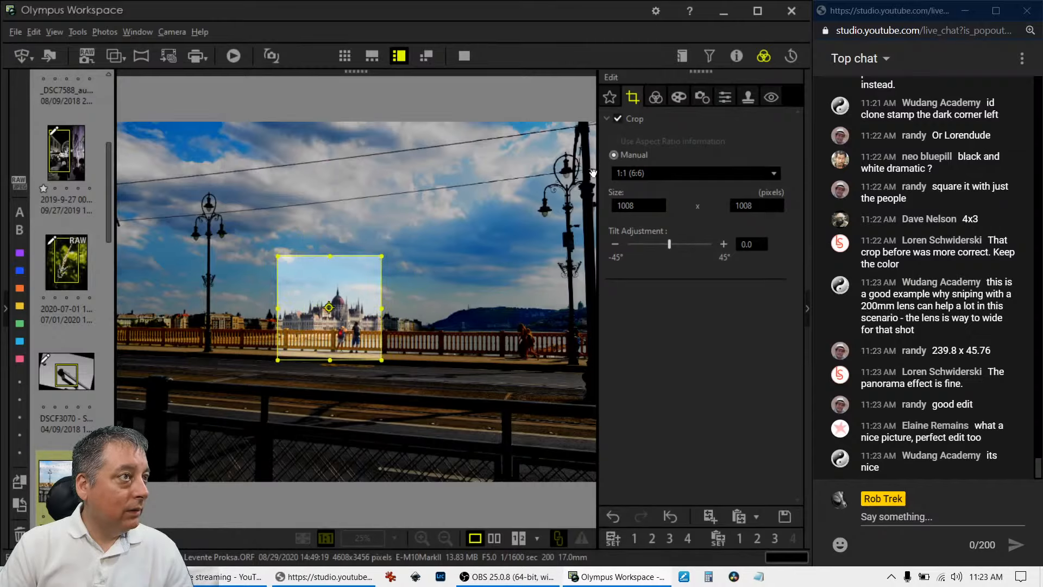
left_click(655, 97)
left_click(467, 57)
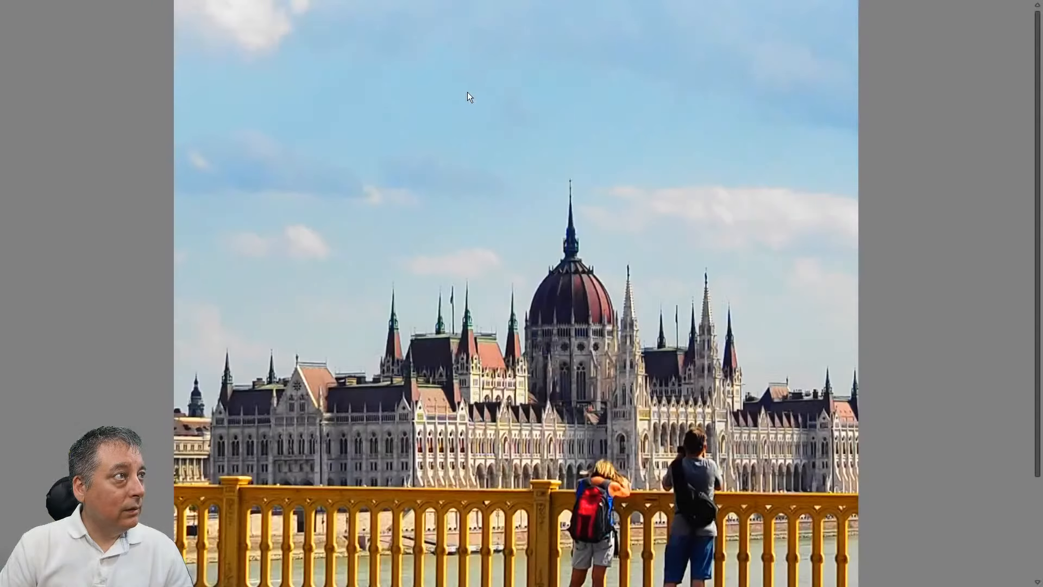
left_click(466, 336)
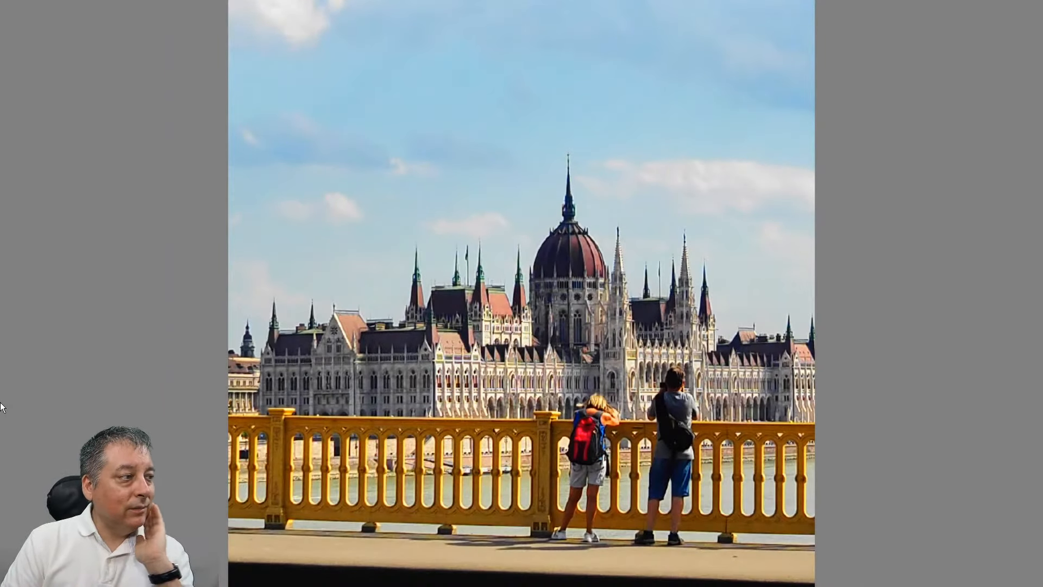
key("Escape")
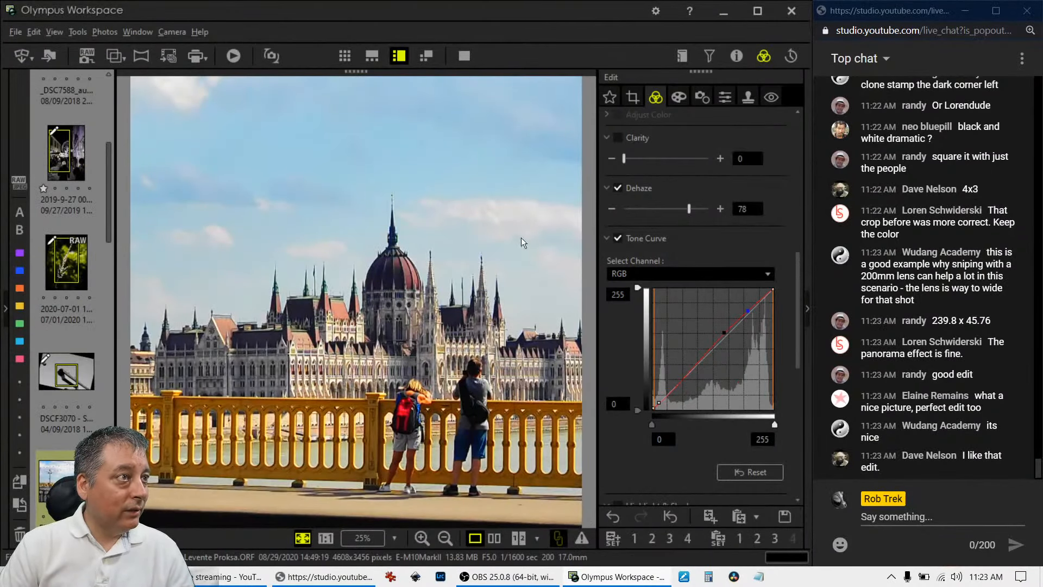
Shift the square crop slightly to the right so the railing post at the couple's right is included, and check the framing.
left_click(633, 97)
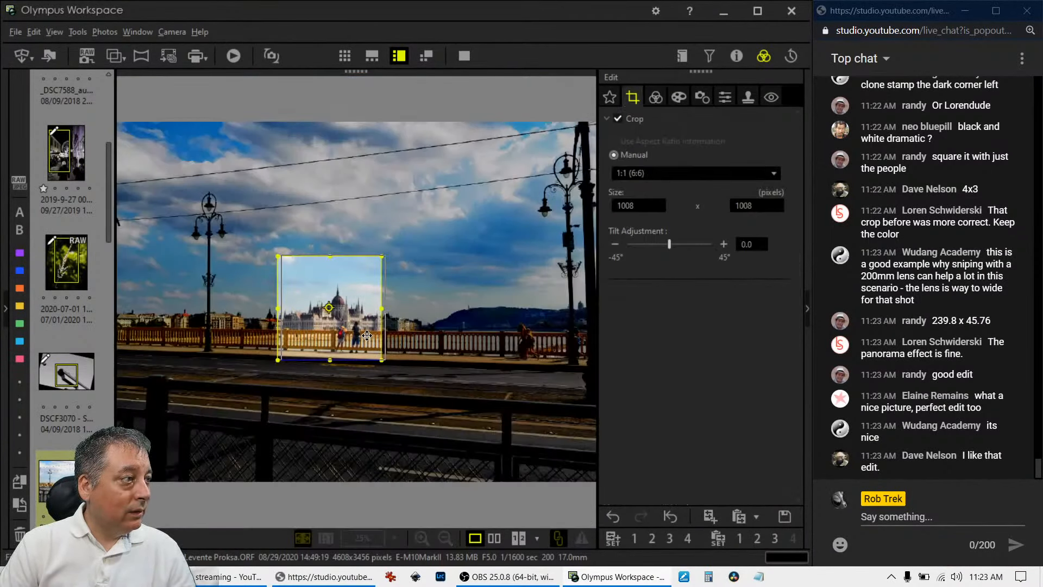
left_click_drag(367, 335, 371, 335)
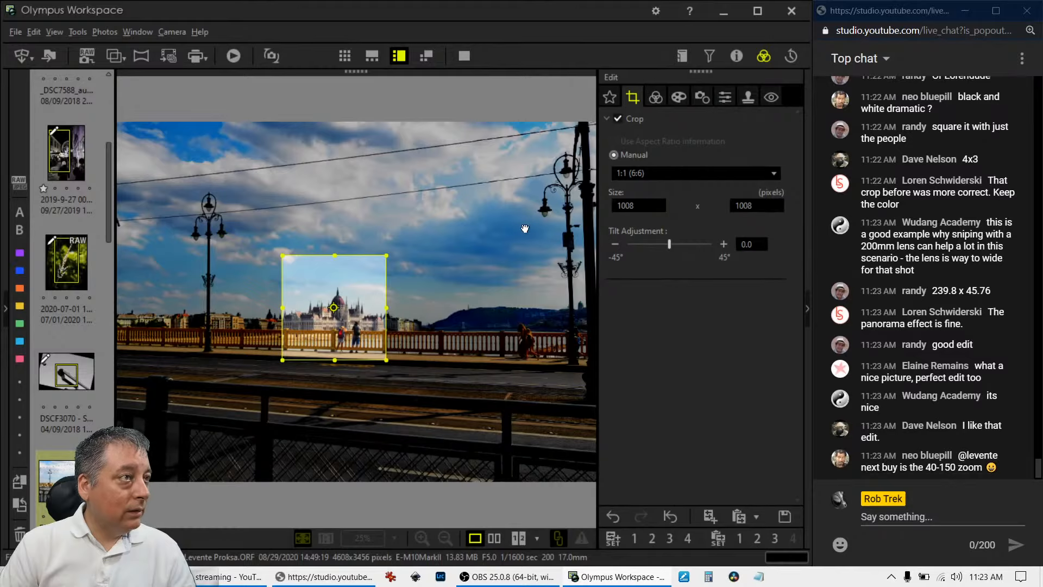
left_click(469, 61)
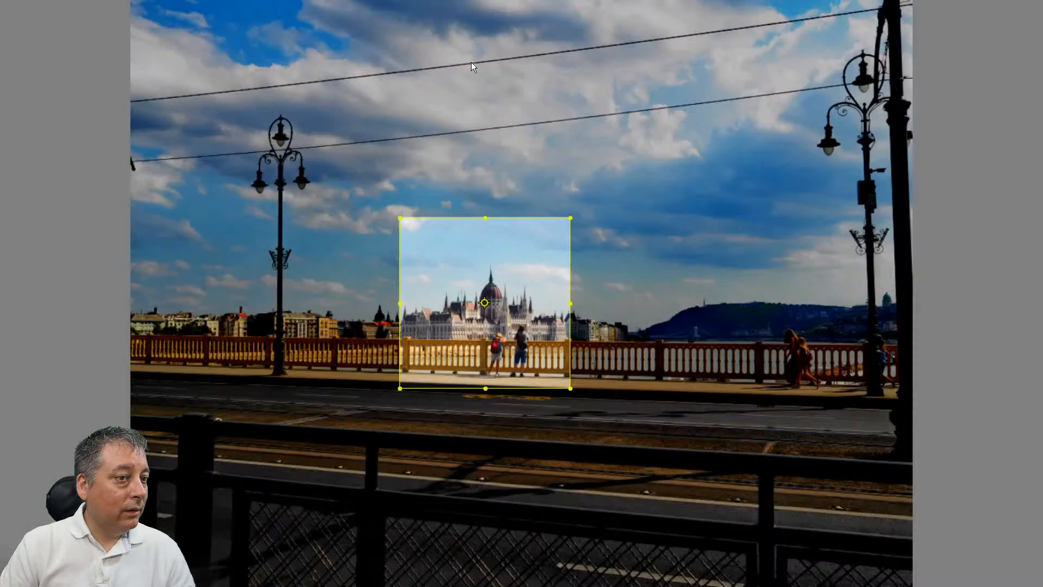
key("Escape")
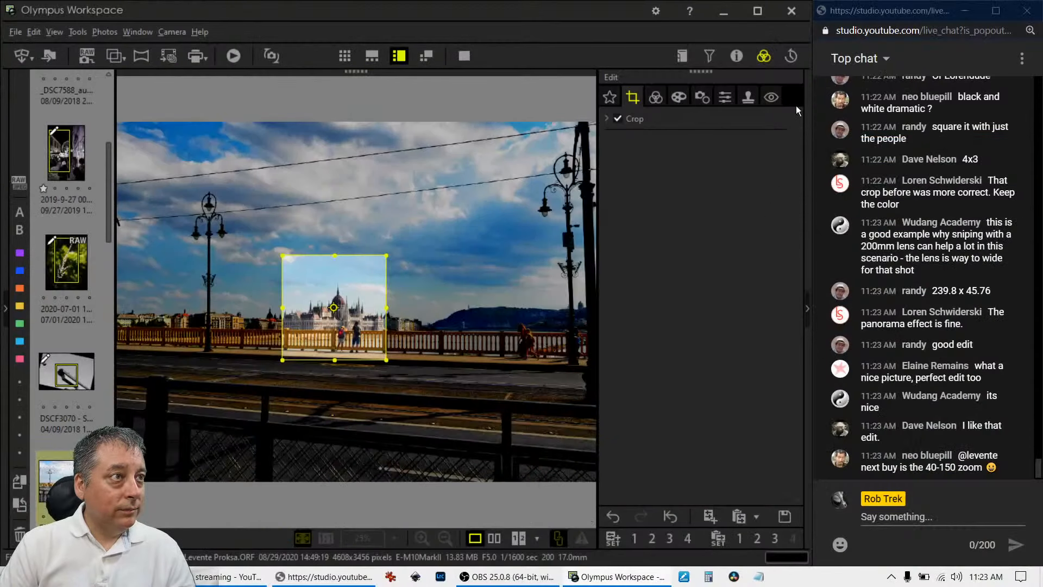
left_click(656, 97)
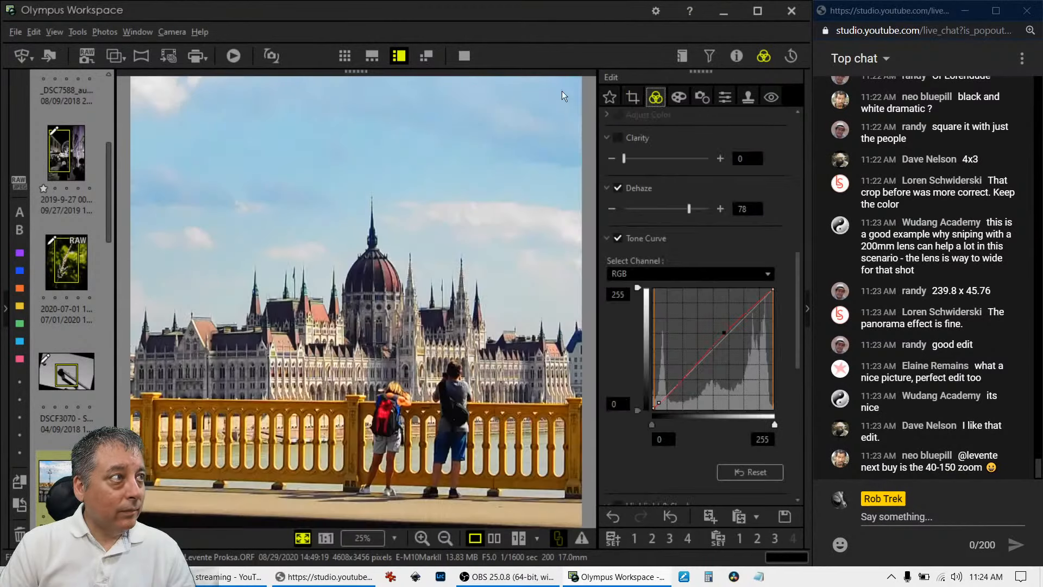
Review the square crop full screen and compare the edited photo side by side with the original.
left_click(464, 55)
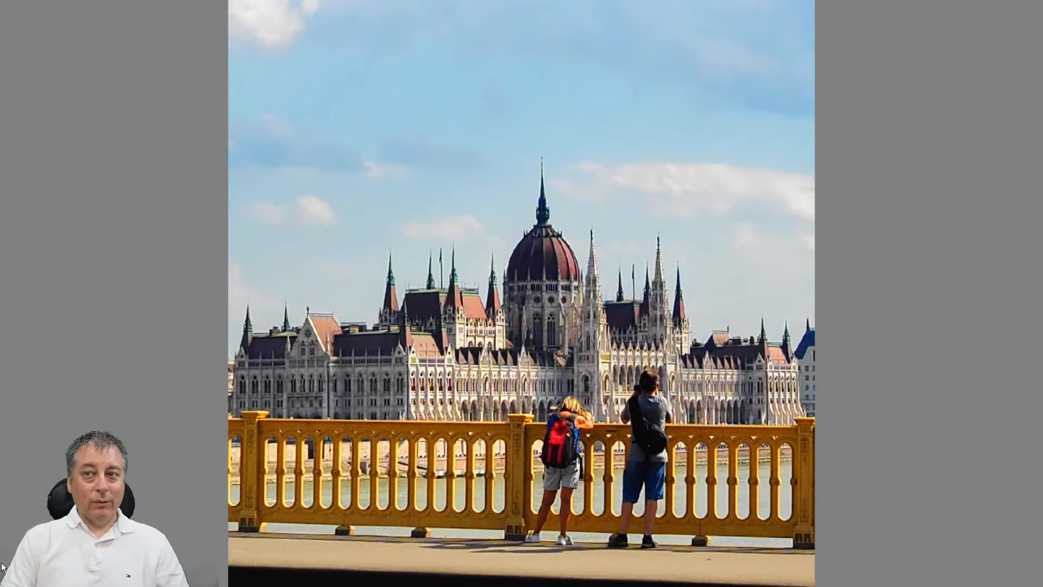
key("Escape")
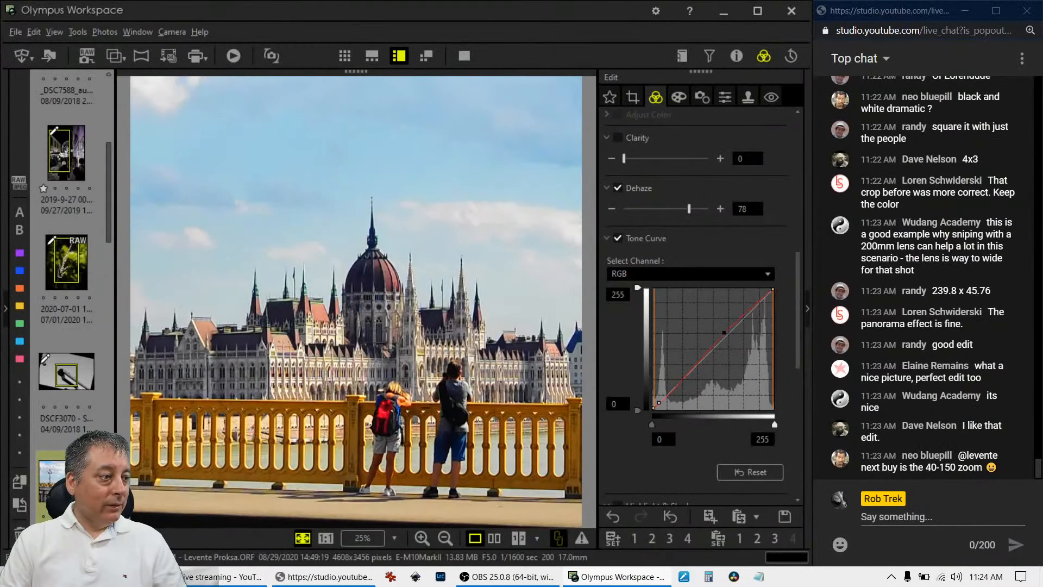
left_click(494, 537)
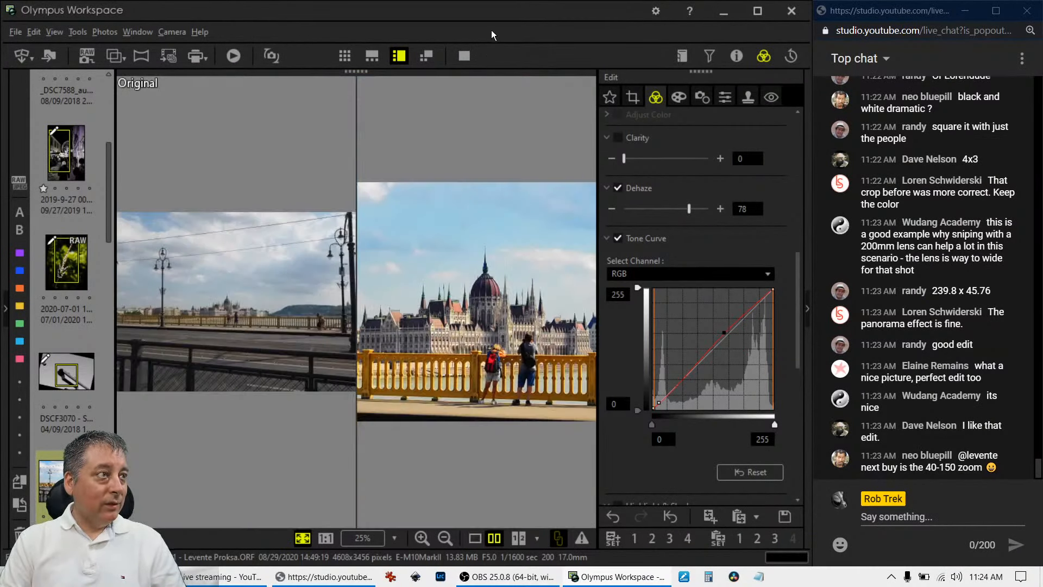
left_click(463, 55)
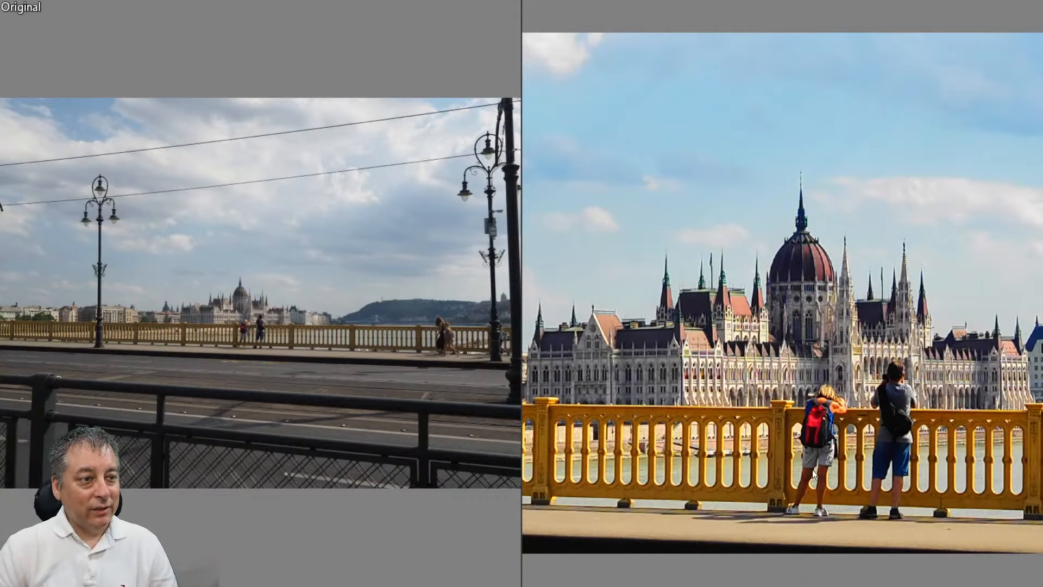
Leave the full-screen comparison, return to the single-image view, and open the next photo, the lakeside park scene.
key("Escape")
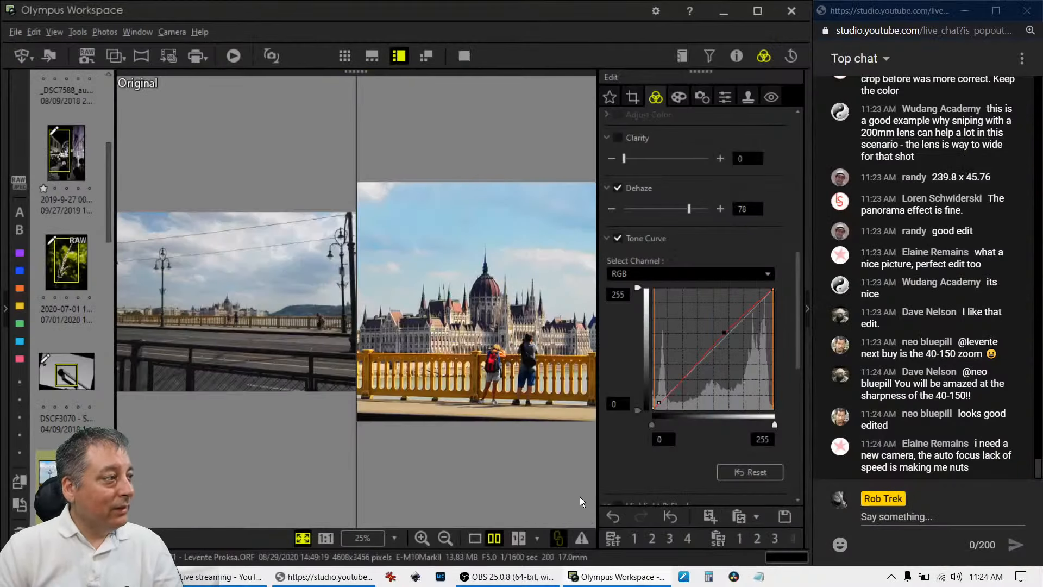
left_click(475, 538)
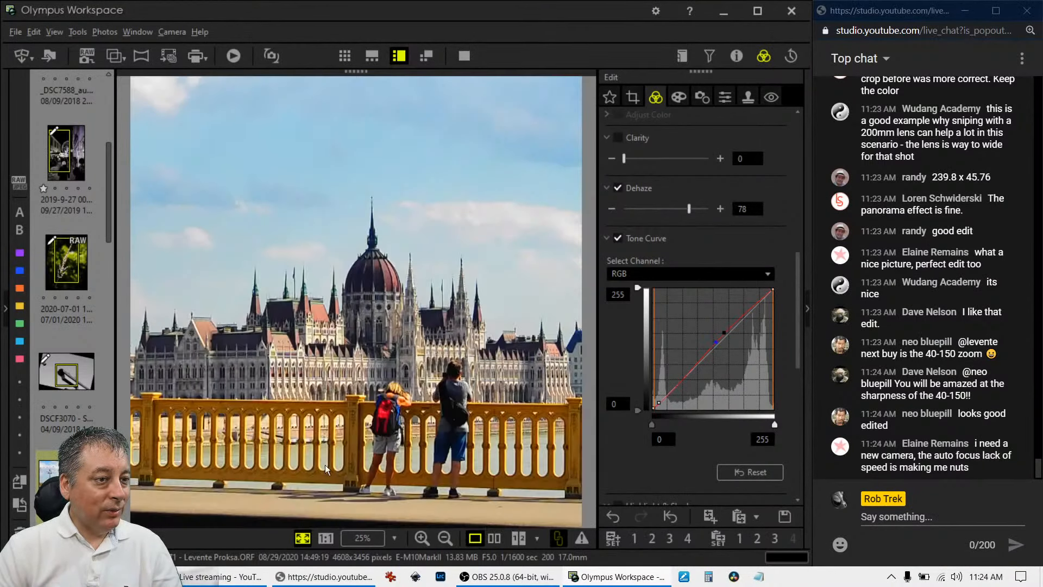
scroll(93, 419, "down", 3)
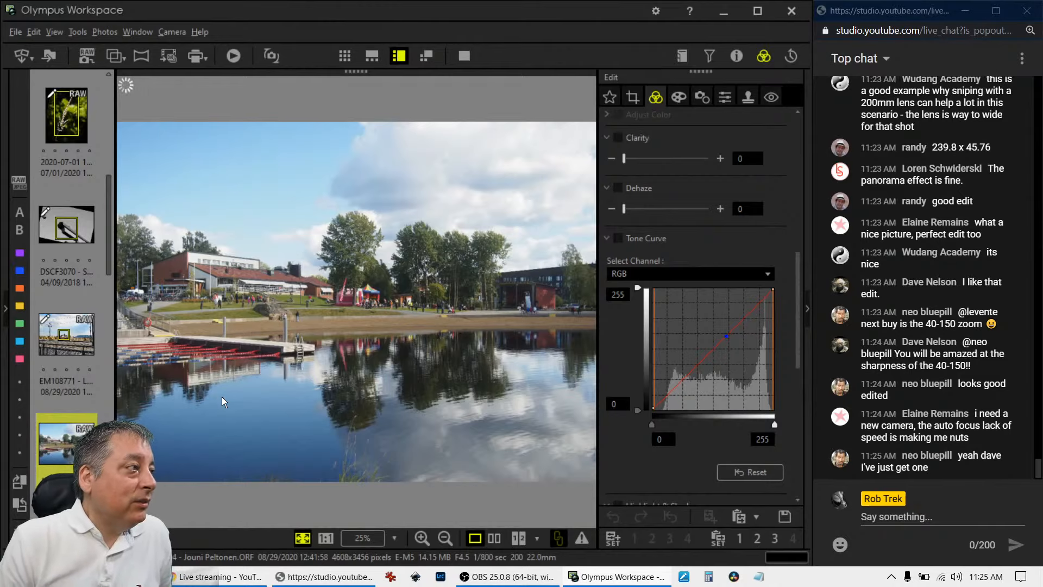
Inspect the red-roofed building and the people on the lawn at 1:1 magnification, and return to the full image.
left_click(290, 287)
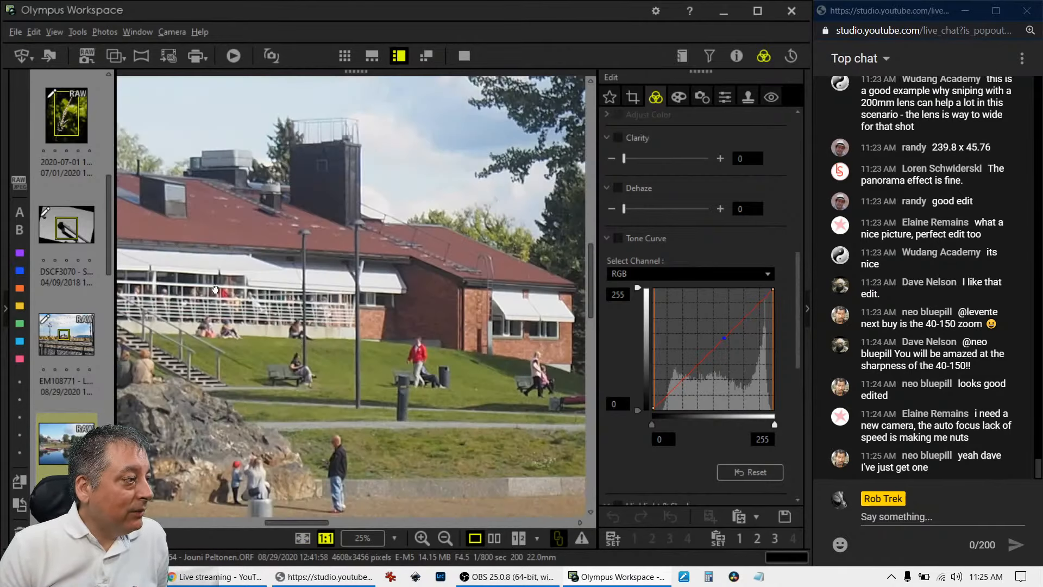
left_click_drag(179, 287, 448, 353)
left_click_drag(190, 352, 511, 346)
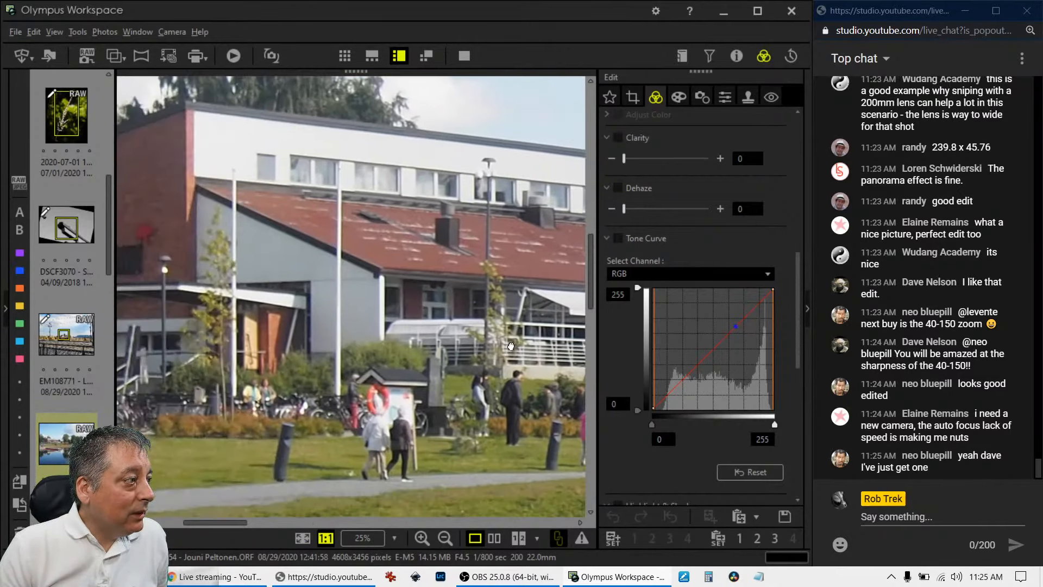
left_click(510, 343)
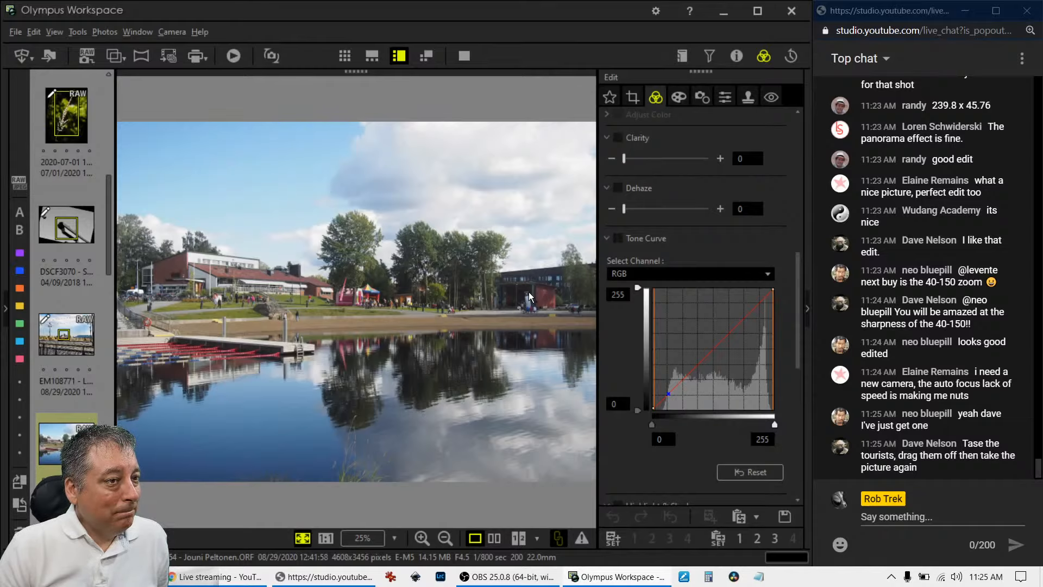
Examine the stage, the bouncy castle and the people near the rock at 1:1 magnification as possible points of interest.
left_click(544, 291)
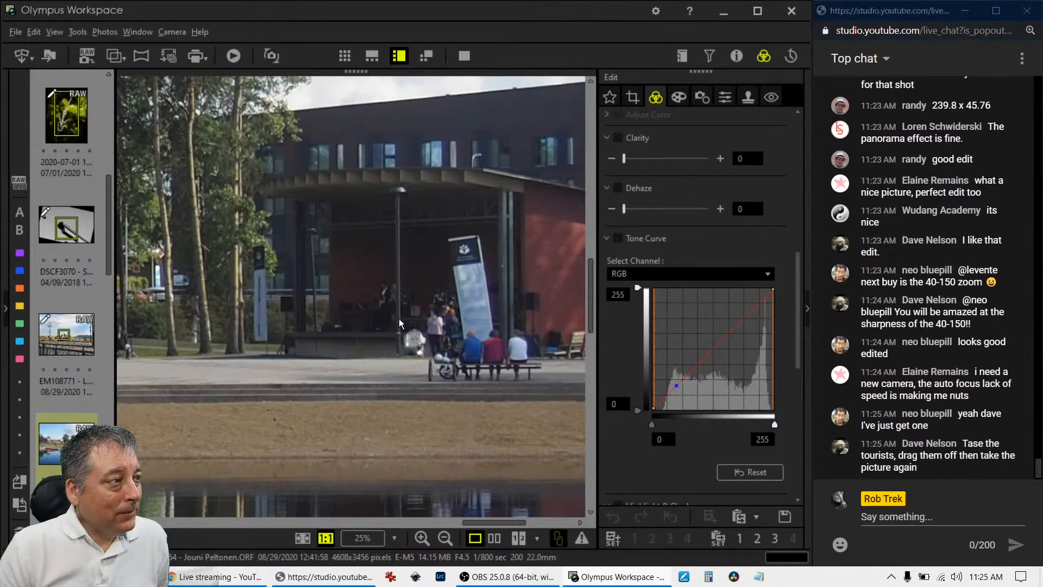
left_click_drag(384, 320, 448, 324)
left_click(456, 308)
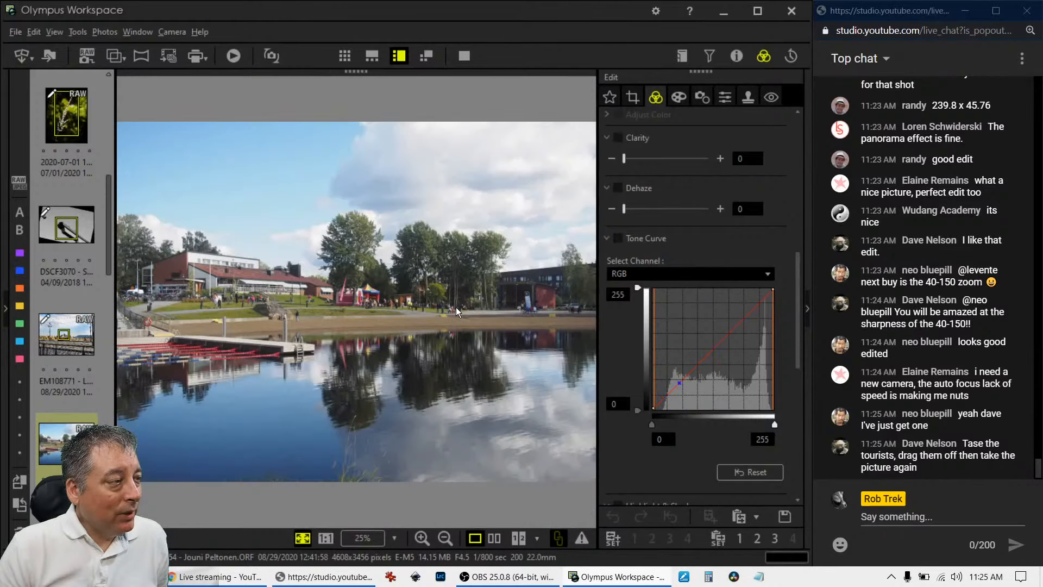
left_click(382, 304)
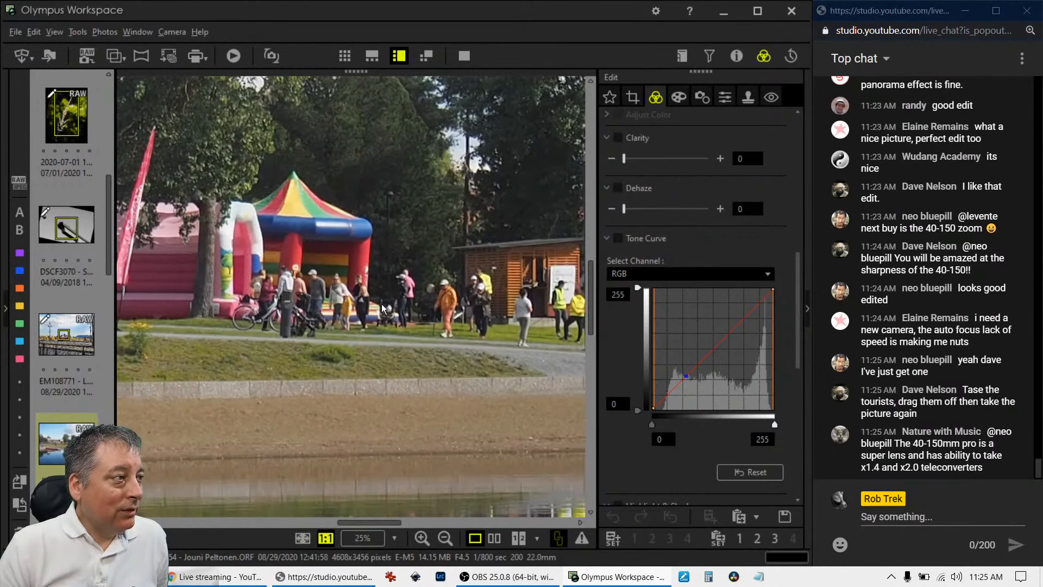
left_click(337, 299)
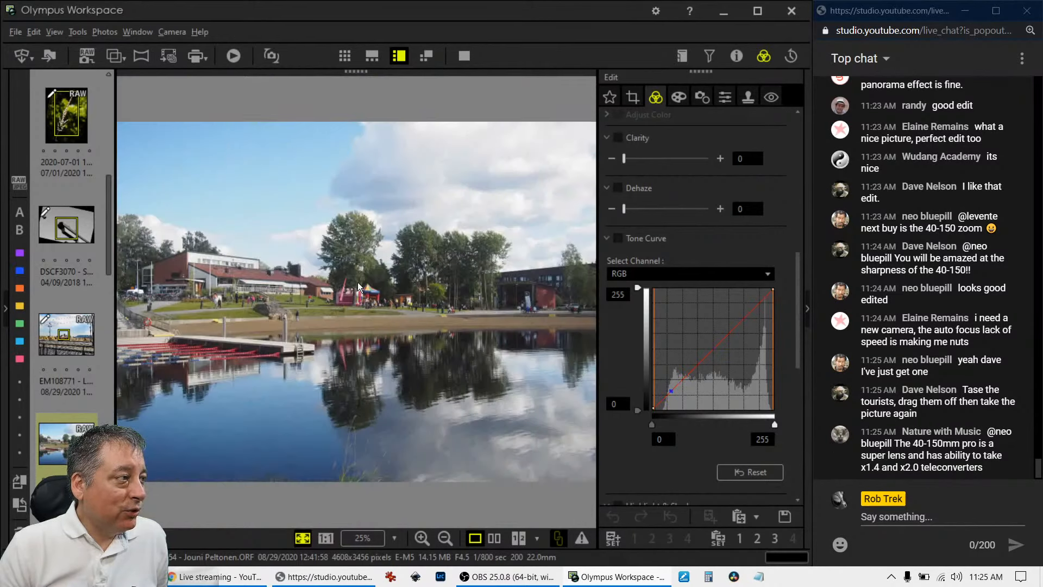
left_click(234, 297)
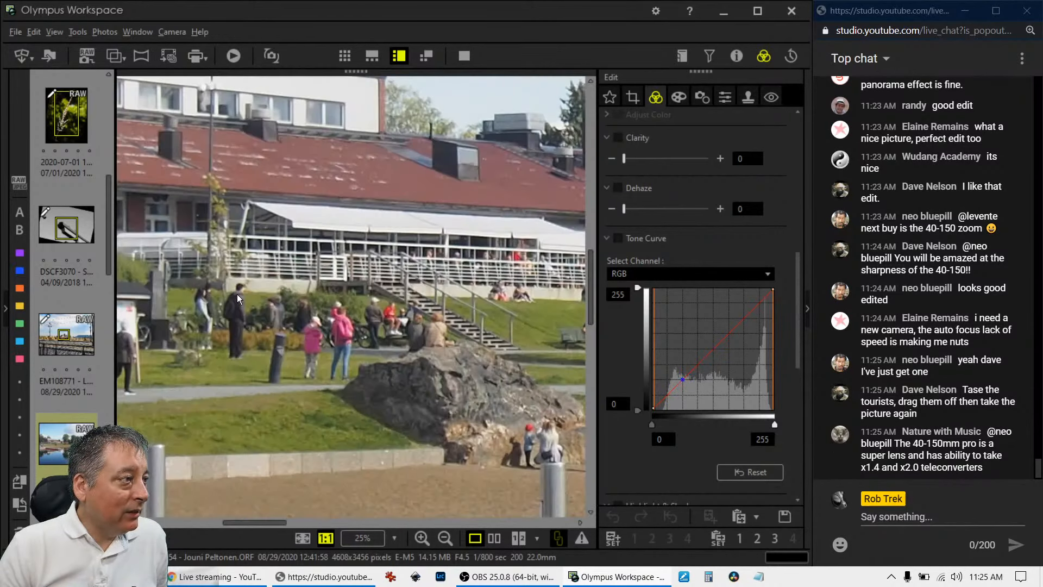
left_click_drag(237, 295, 373, 367)
left_click(356, 356)
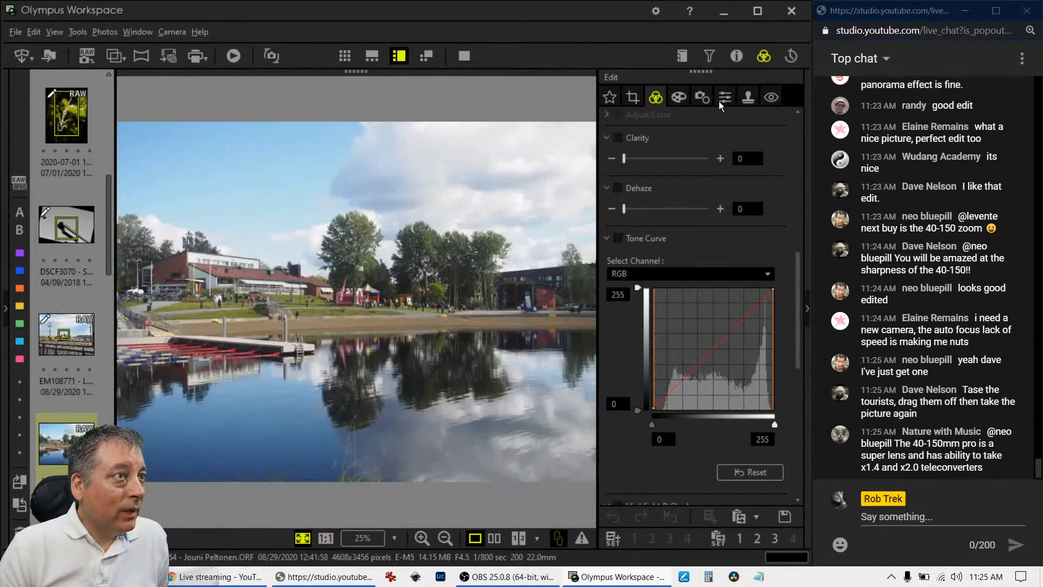
Review the photo's camera and lens properties, check the trees up close, and hide the properties again.
left_click(739, 60)
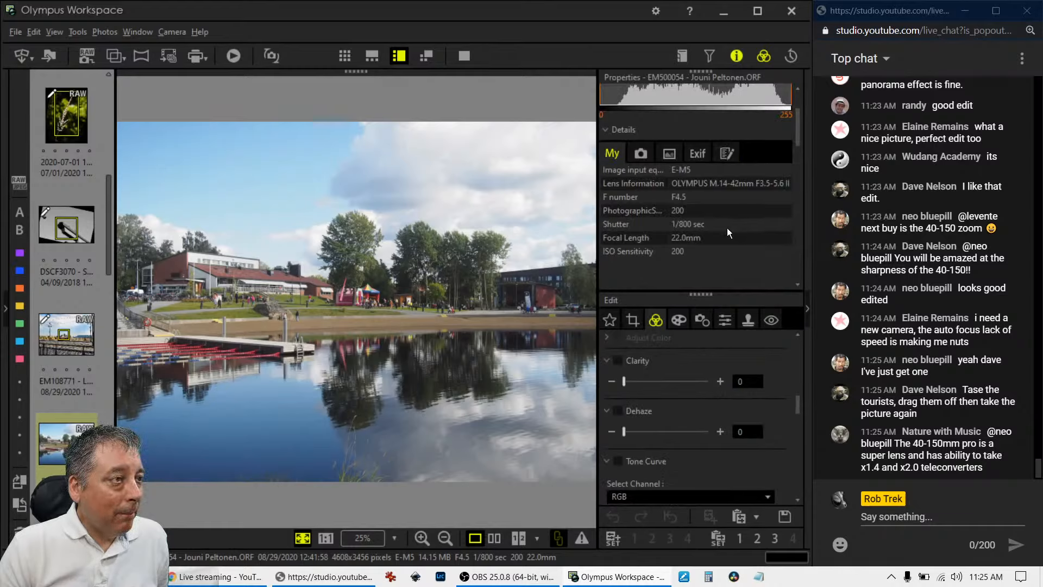
left_click(443, 282)
left_click(442, 283)
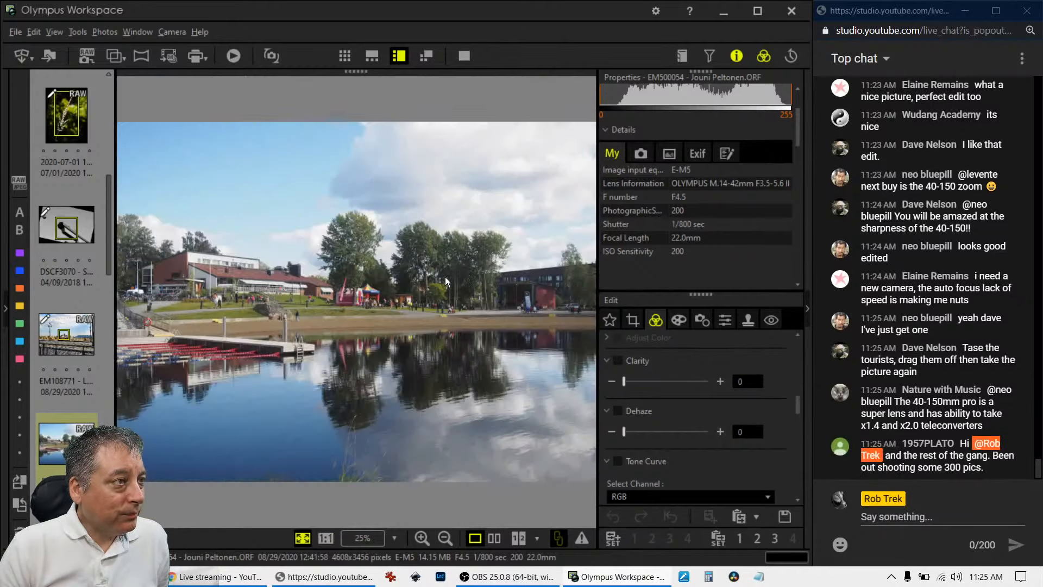
left_click(740, 63)
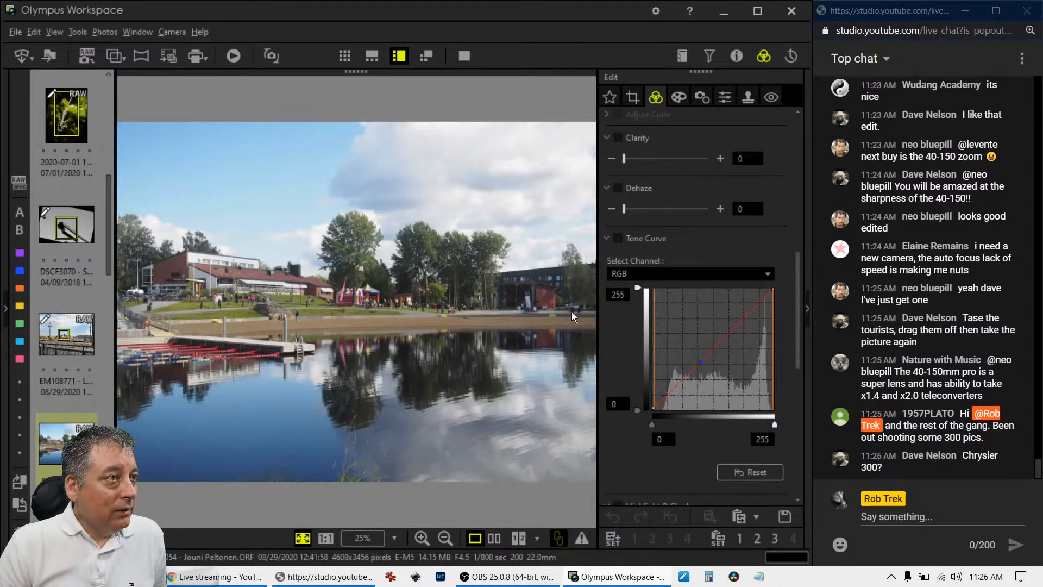
Crop the photo at 1:1 (6:6) to about 2367 x 2367 pixels around the trees, stage and their reflections.
left_click(631, 98)
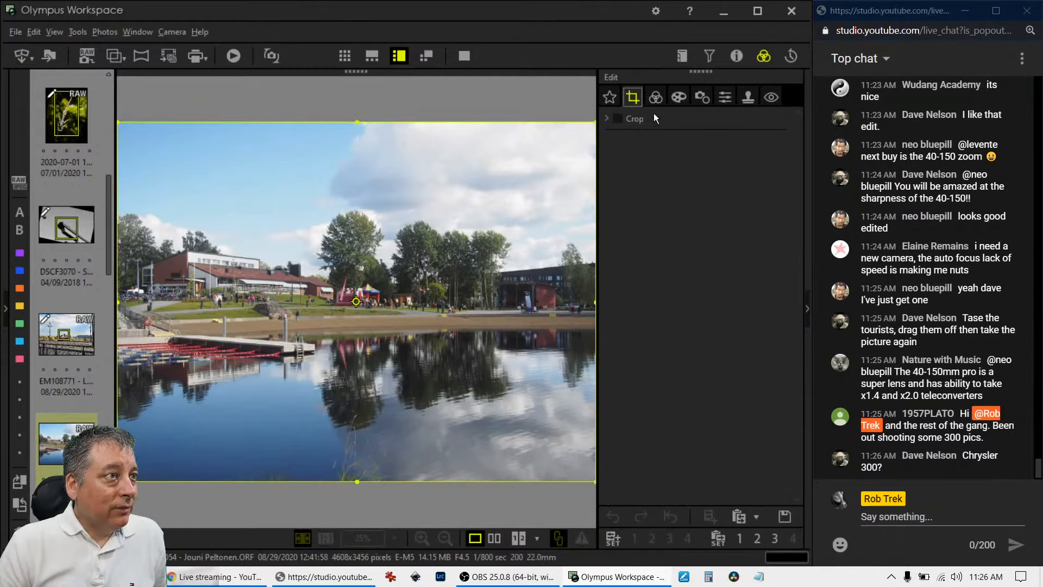
left_click(606, 119)
left_click(654, 173)
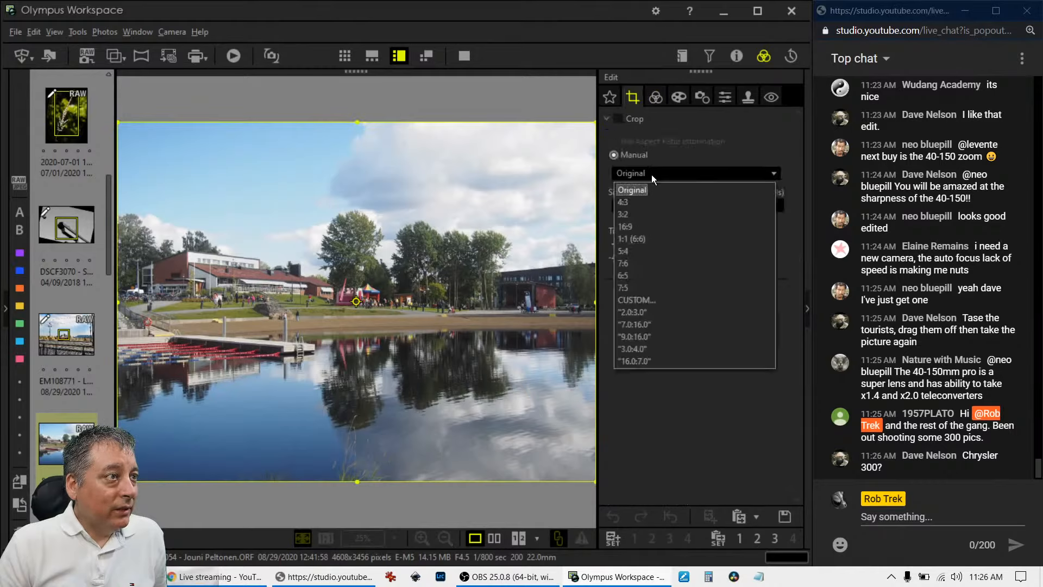
left_click(646, 237)
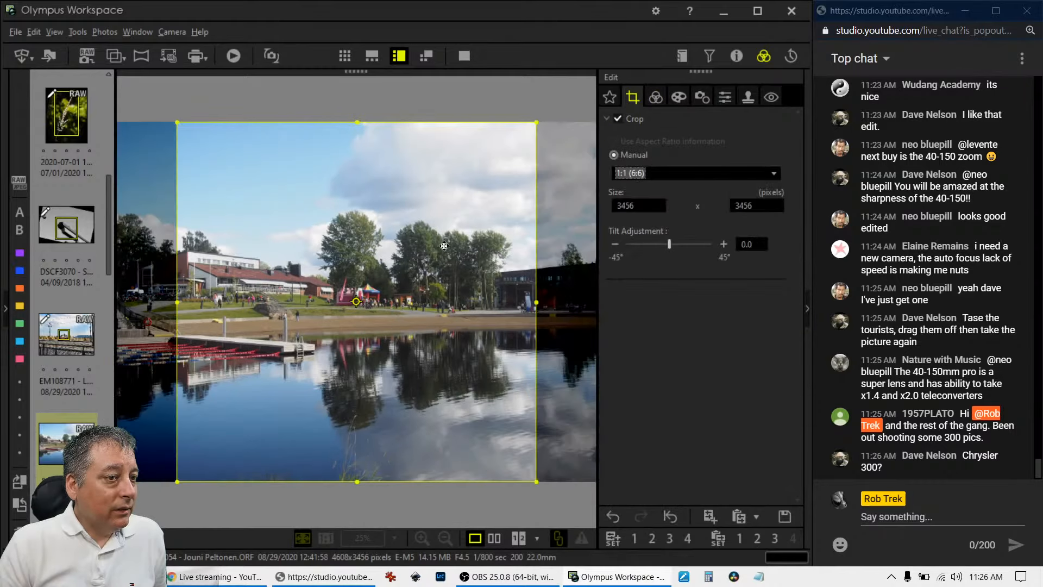
left_click_drag(184, 305, 320, 302)
left_click_drag(389, 302, 384, 318)
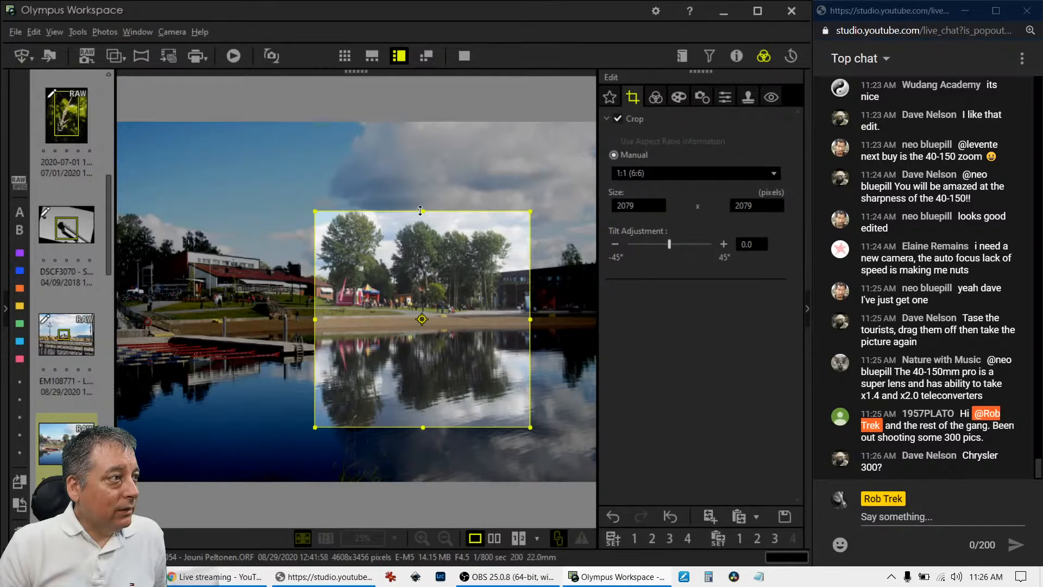
left_click_drag(422, 211, 430, 179)
left_click_drag(426, 246, 436, 259)
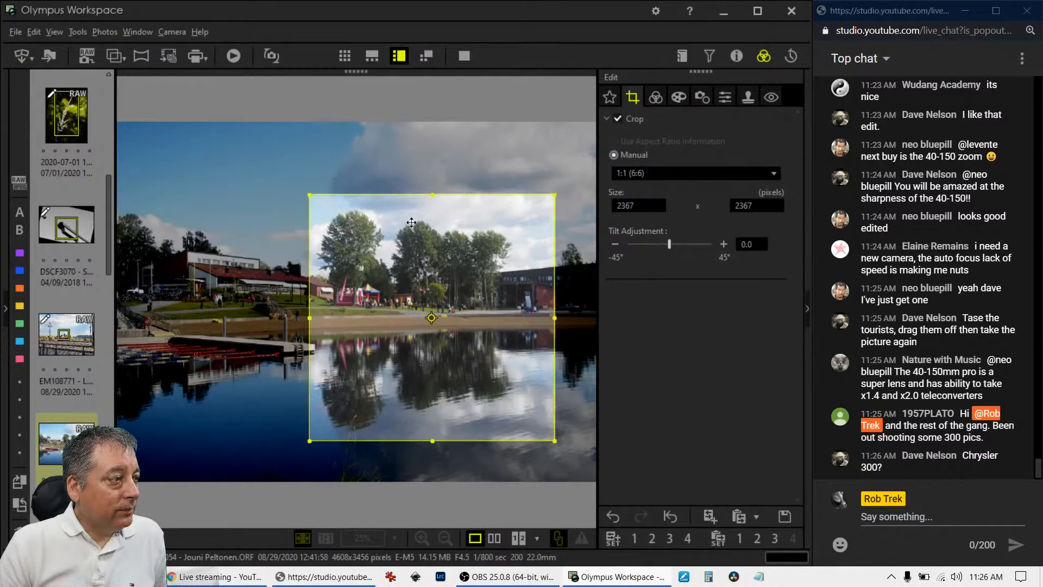
Try the Pop Art, Dramatic Tone II and Dramatic Tone art filters on the square crop.
left_click(656, 97)
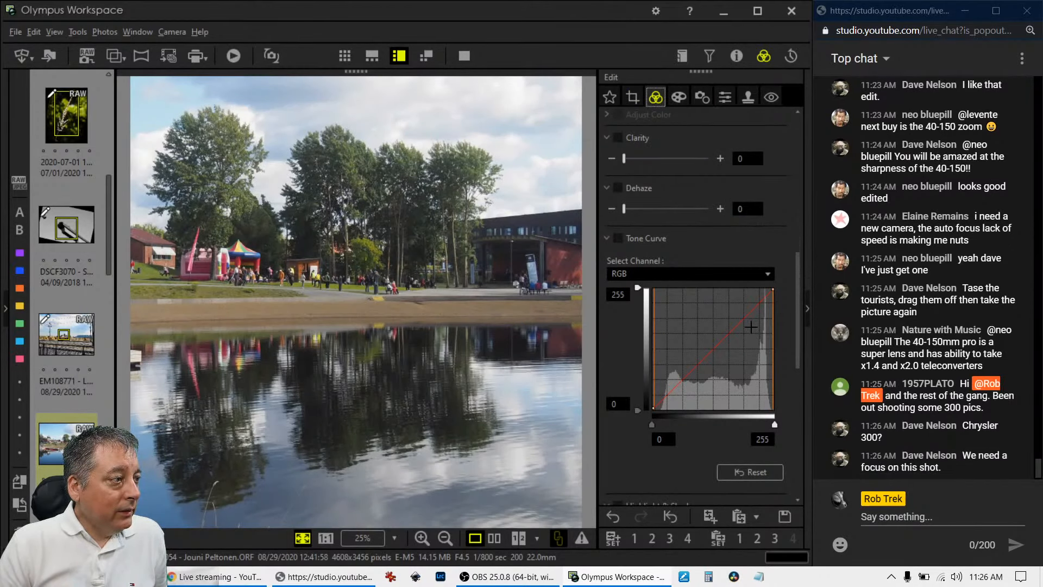
left_click(679, 98)
left_click(673, 140)
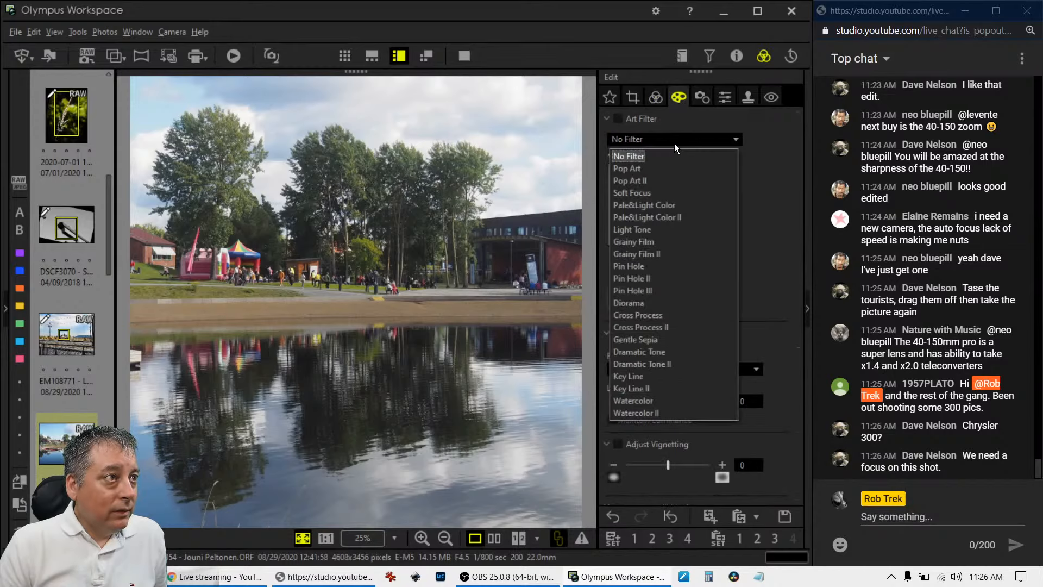
left_click(669, 169)
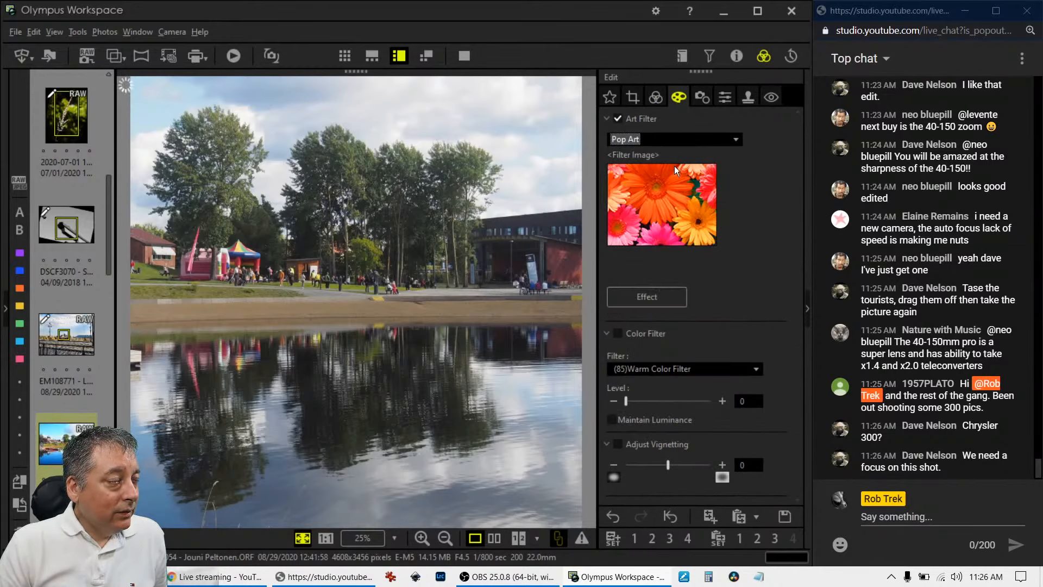
left_click(673, 140)
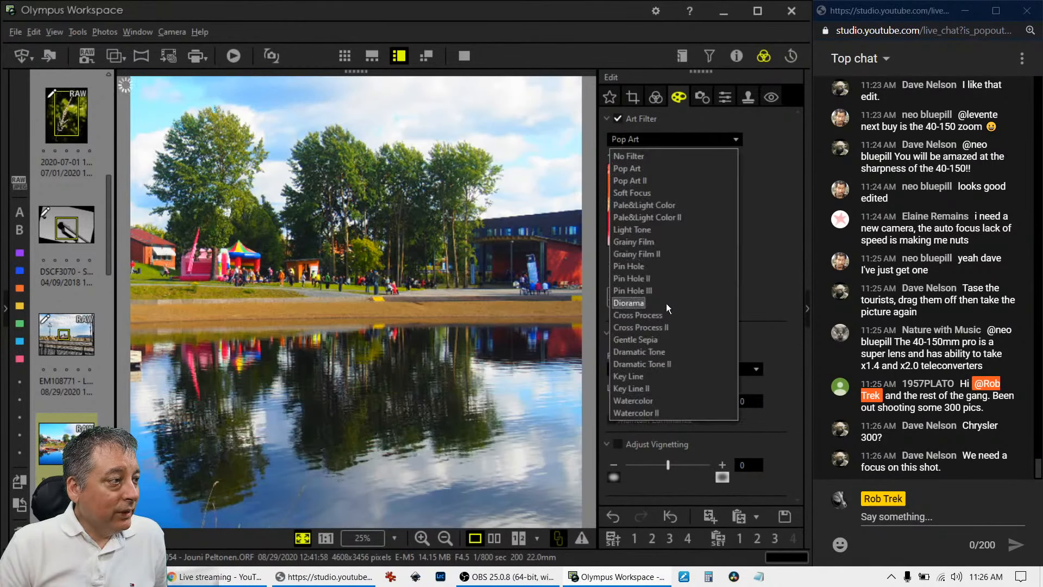
left_click(662, 364)
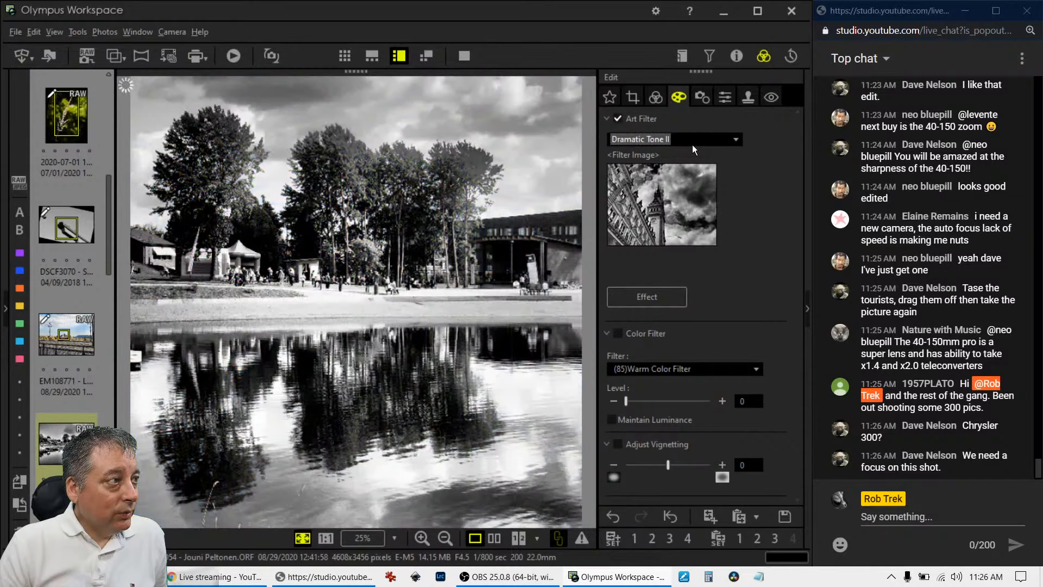
left_click(692, 144)
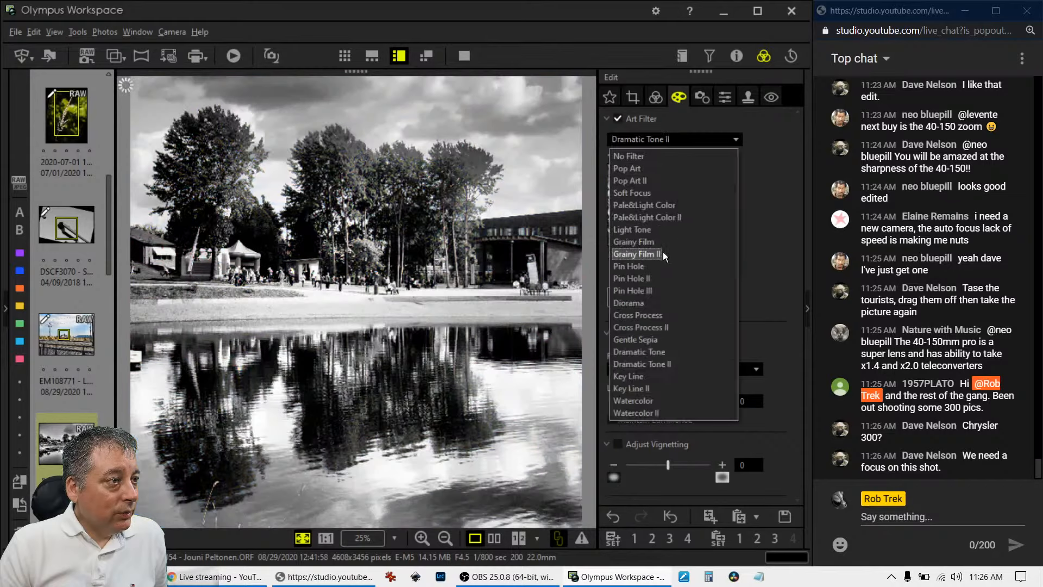
left_click(655, 350)
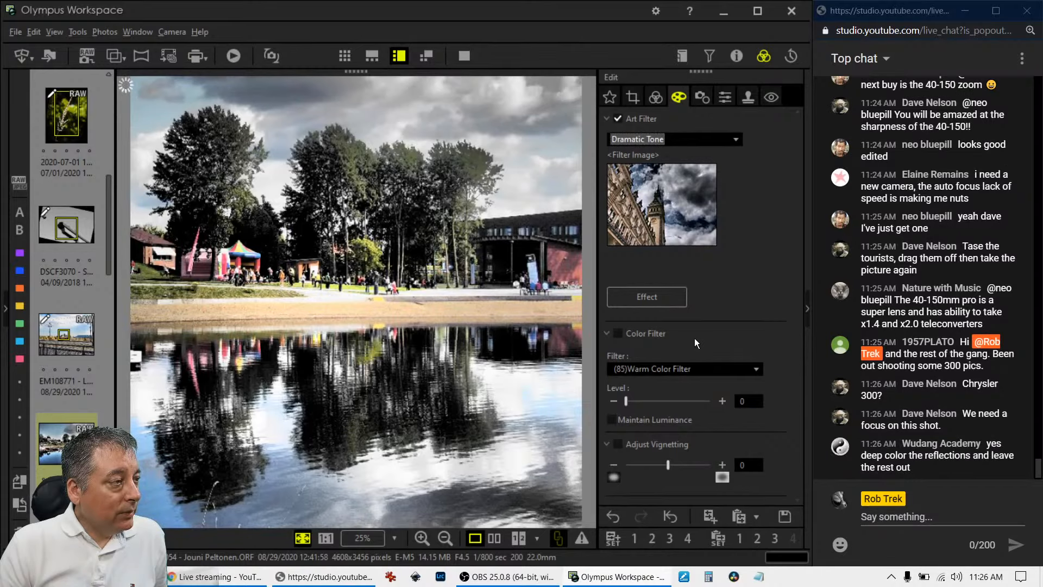
Try the Soft Focus art filter and compare it with Dramatic Tone II.
left_click(698, 144)
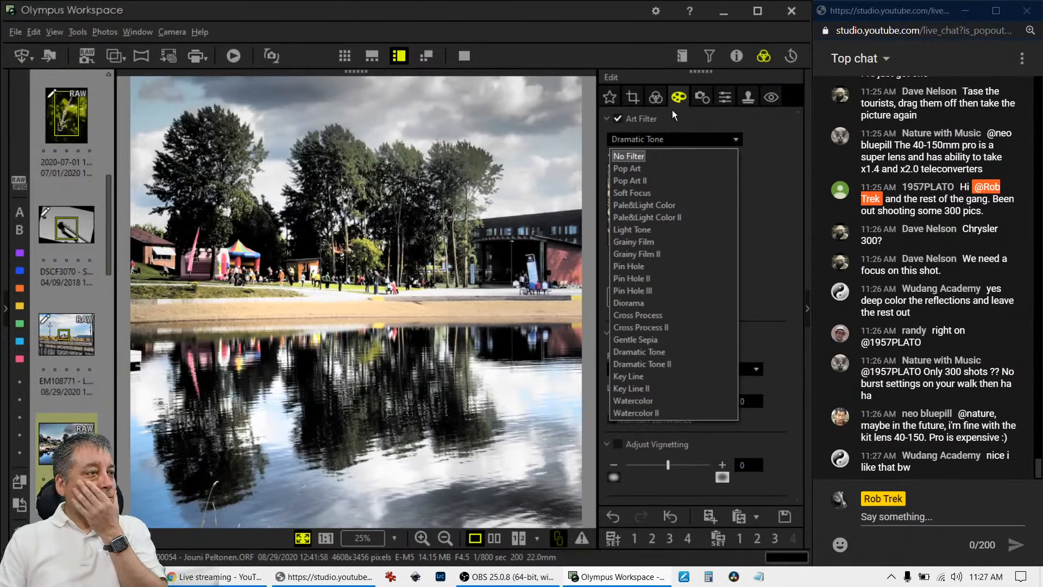
left_click(652, 188)
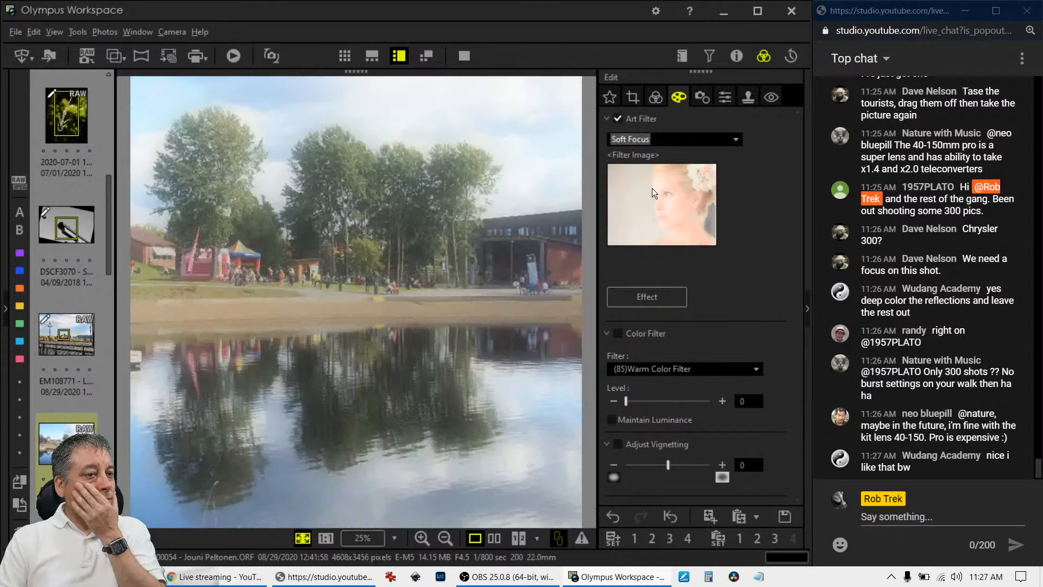
left_click(653, 138)
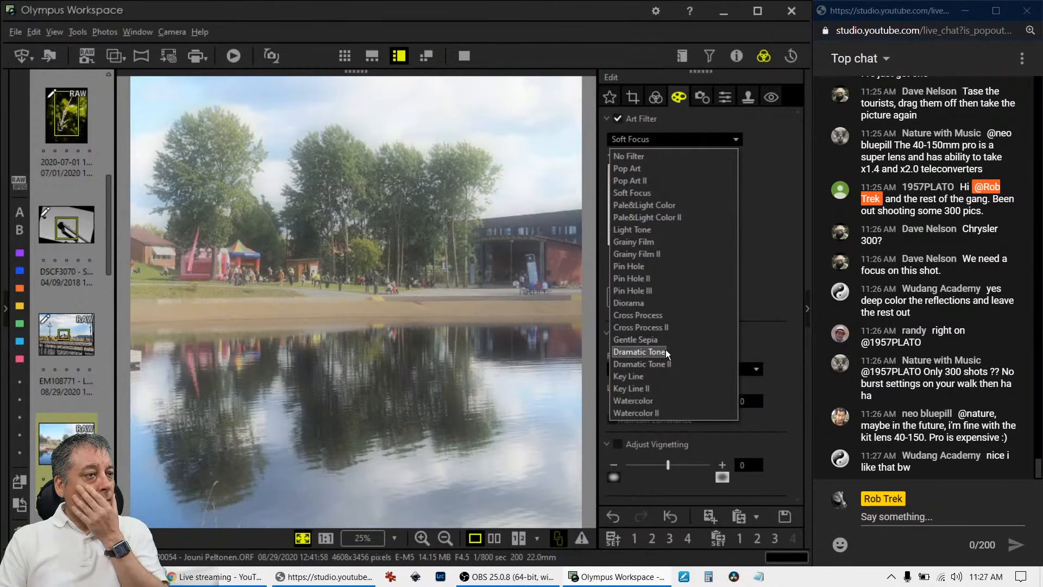
left_click(669, 364)
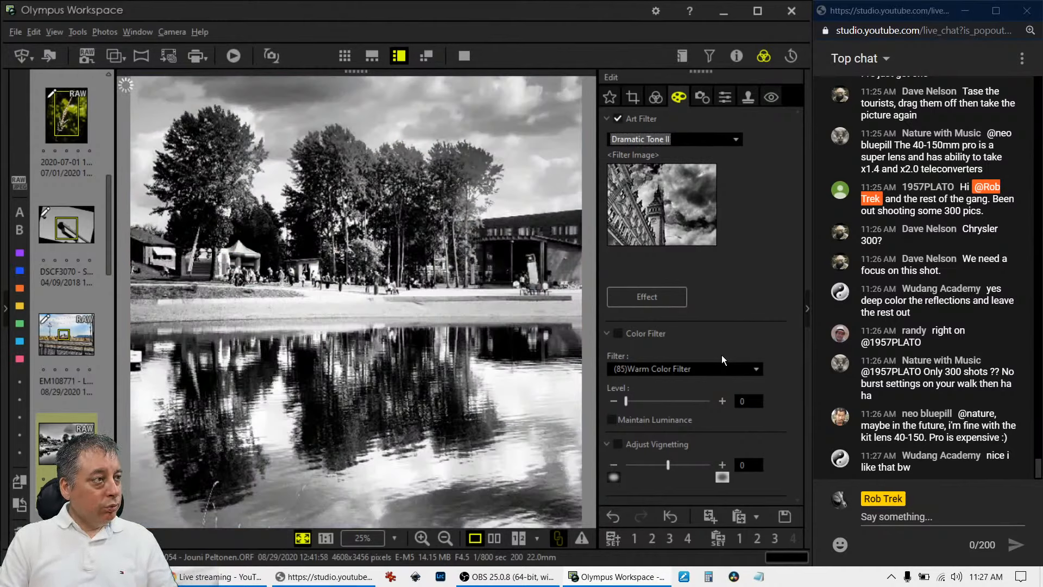
Check the Dramatic Tone art filter once more and apply Dramatic Tone II for a black-and-white look.
left_click(711, 140)
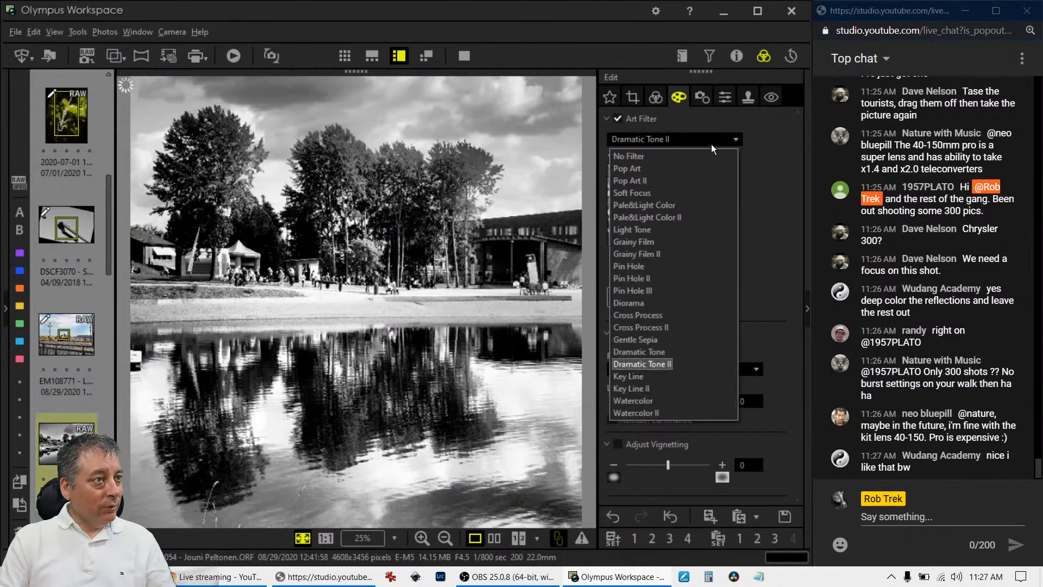
left_click(660, 354)
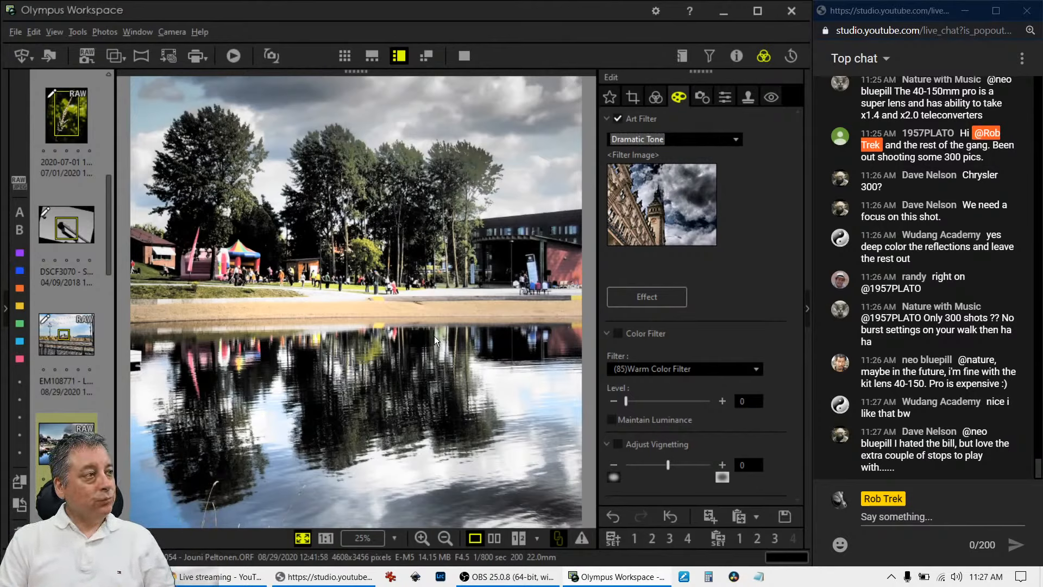
left_click(672, 139)
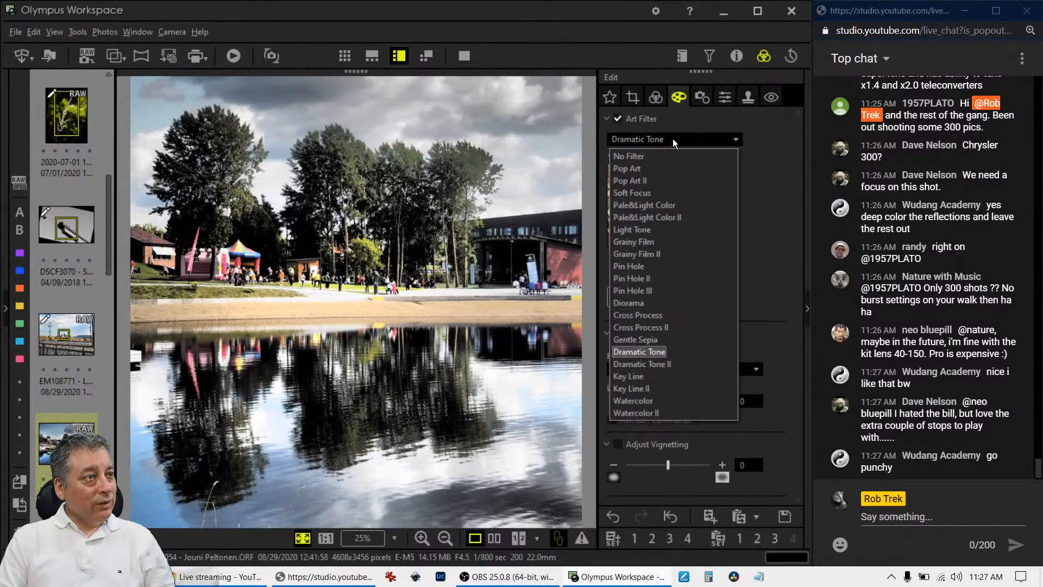
left_click(638, 364)
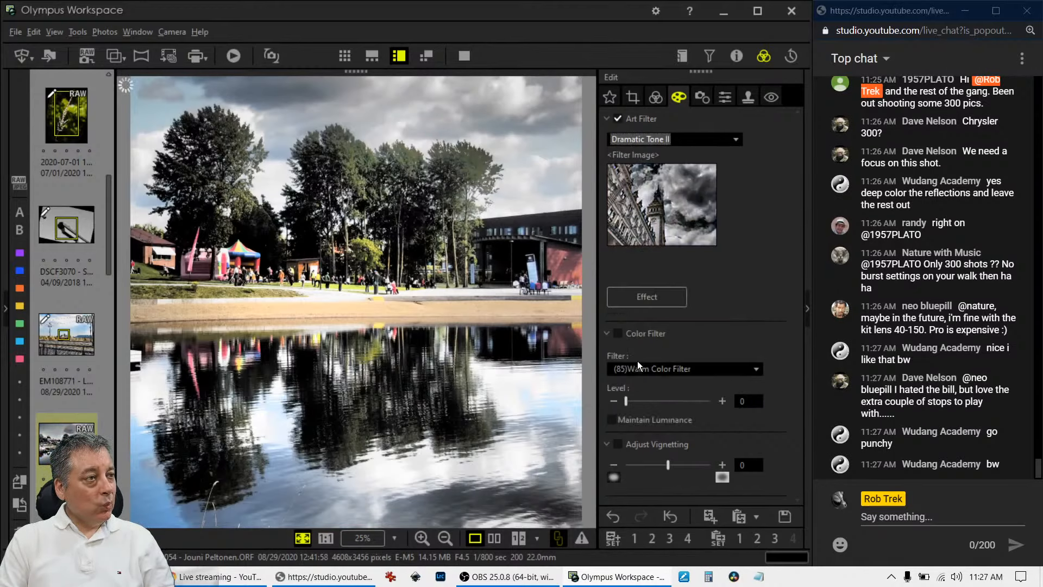
Set the lakeside photo's sharpness to 2.0 and its crop tilt to -0.1.
left_click(655, 96)
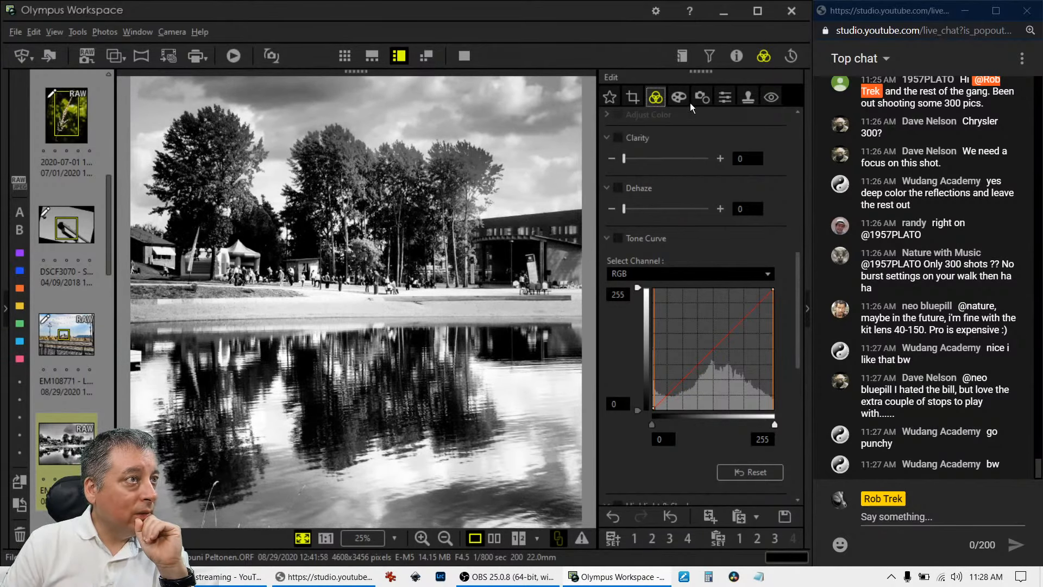
left_click(723, 97)
left_click_drag(672, 139, 710, 139)
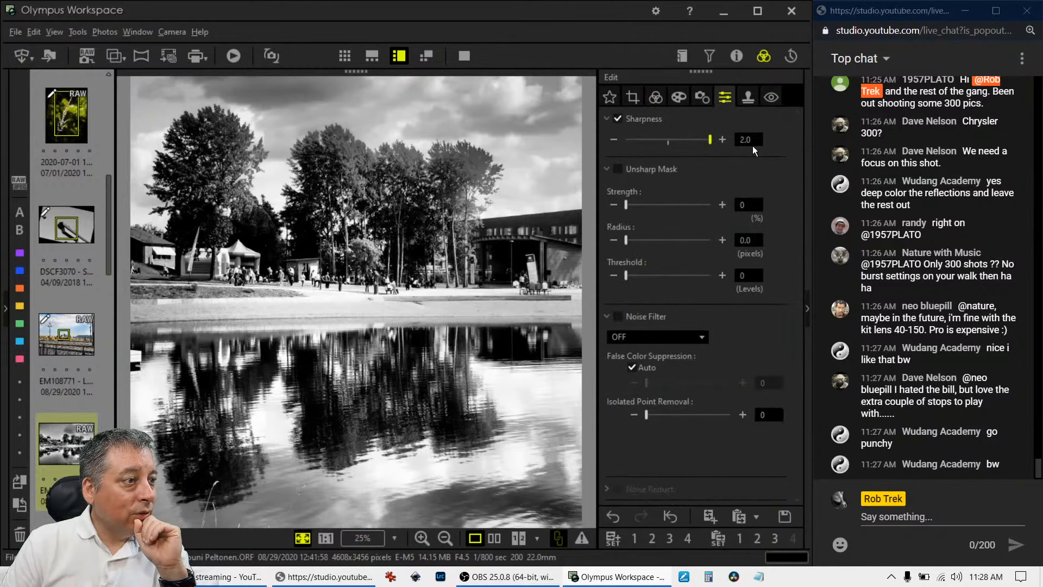
left_click(661, 103)
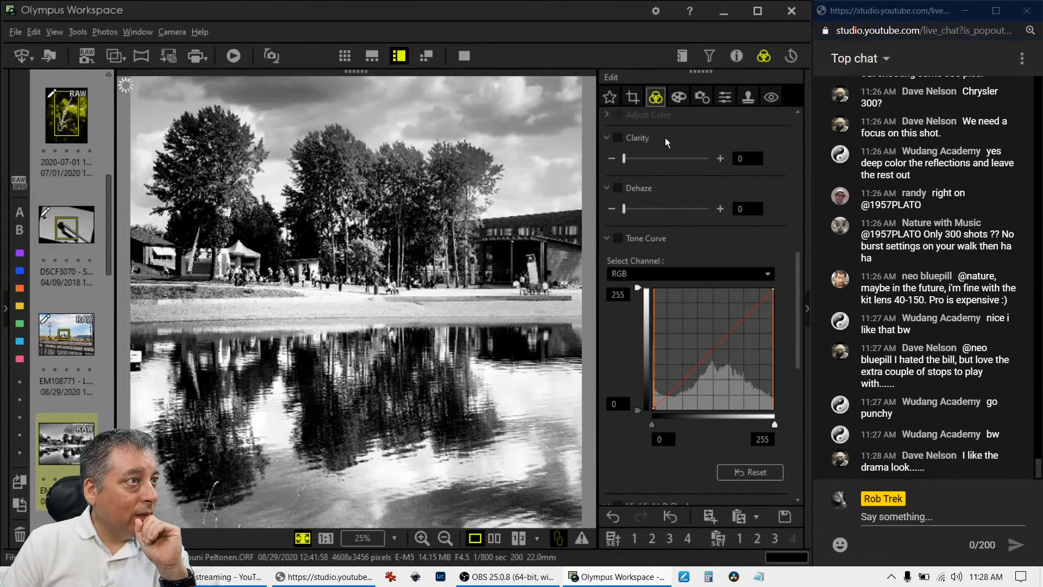
left_click(633, 97)
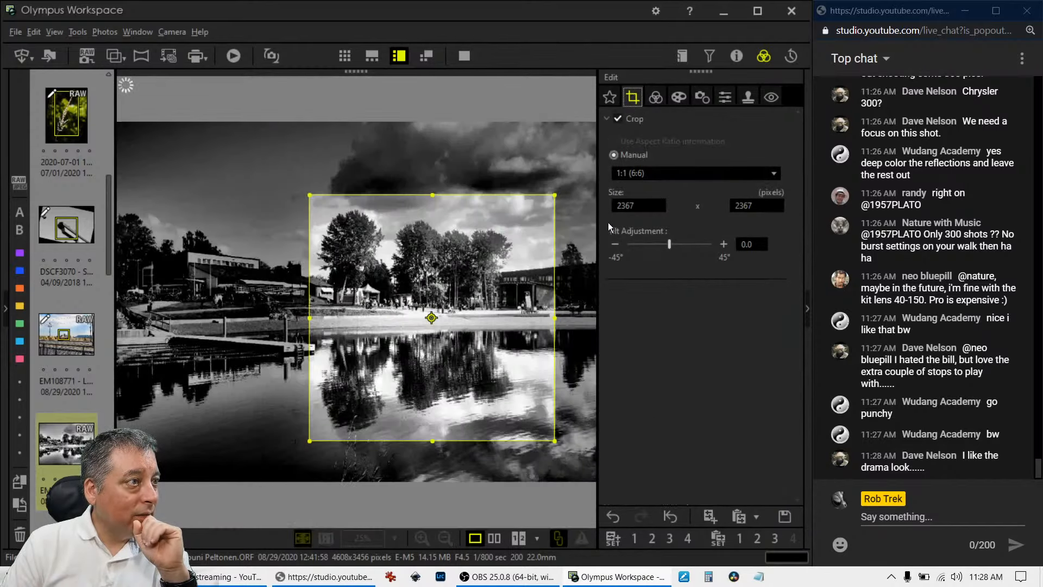
left_click(615, 244)
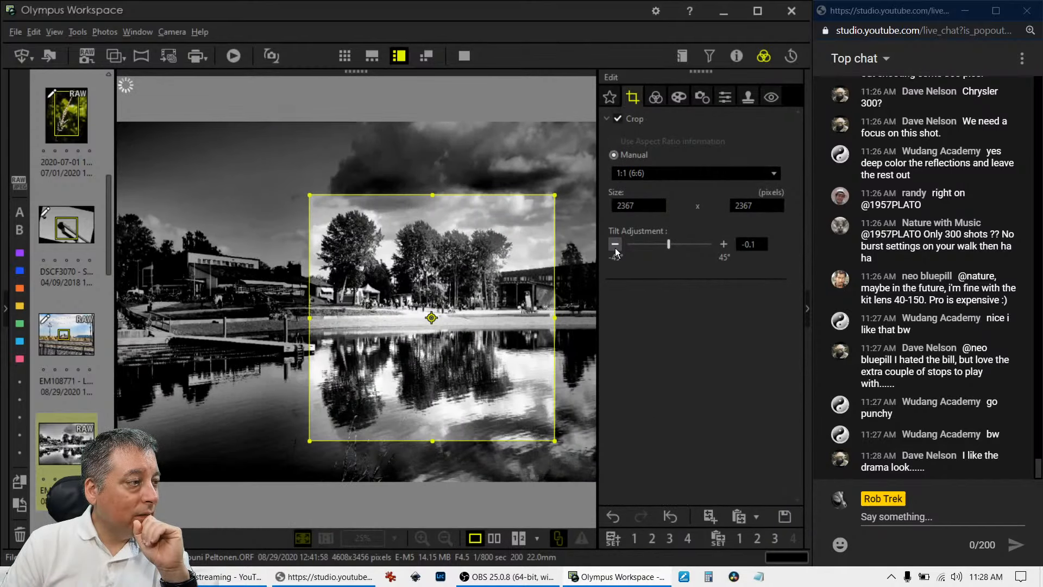
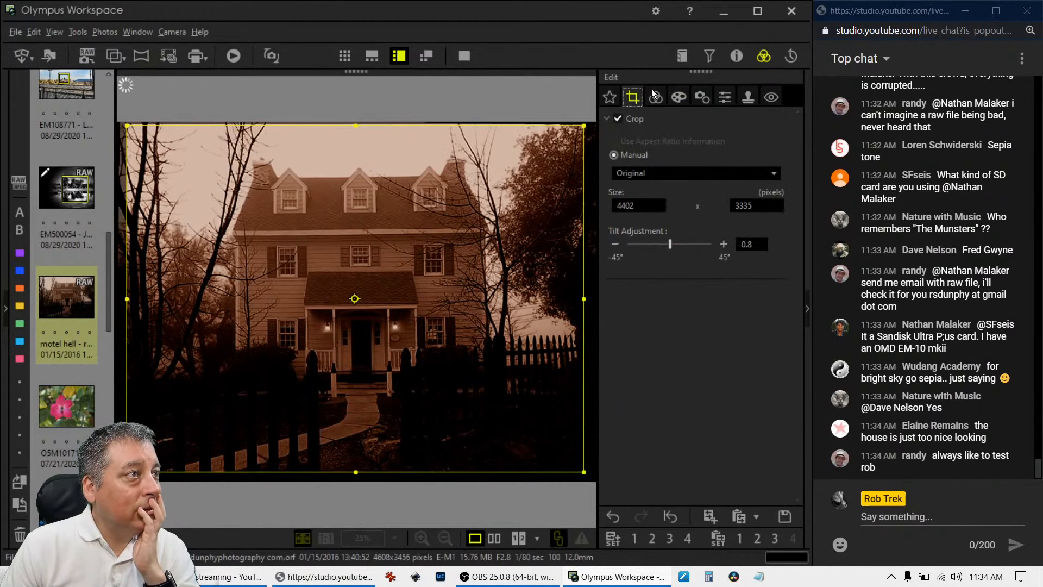
Straighten the house photo with a crop tilt of 1.0.
left_click(654, 96)
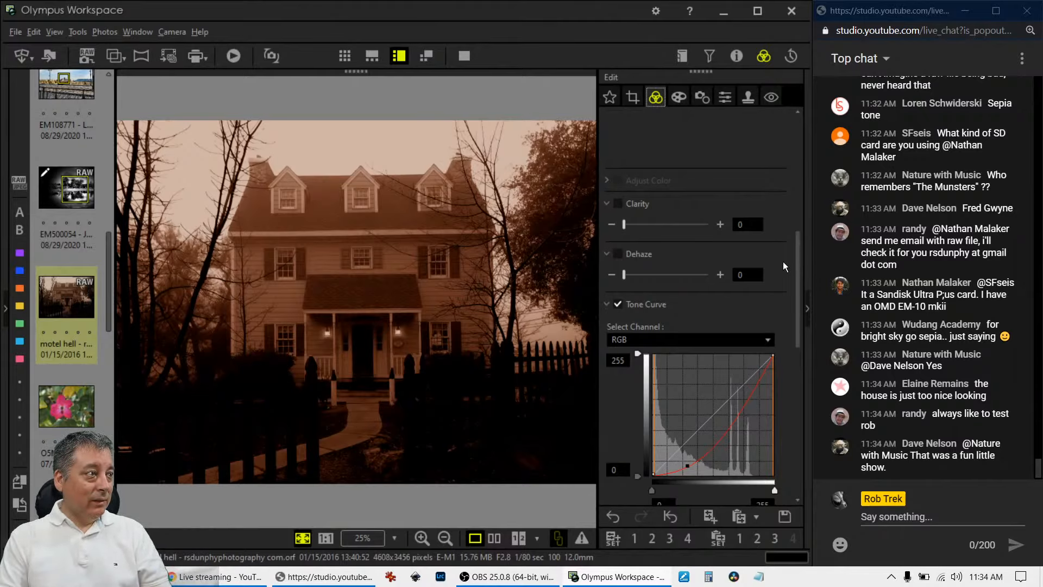
left_click(632, 100)
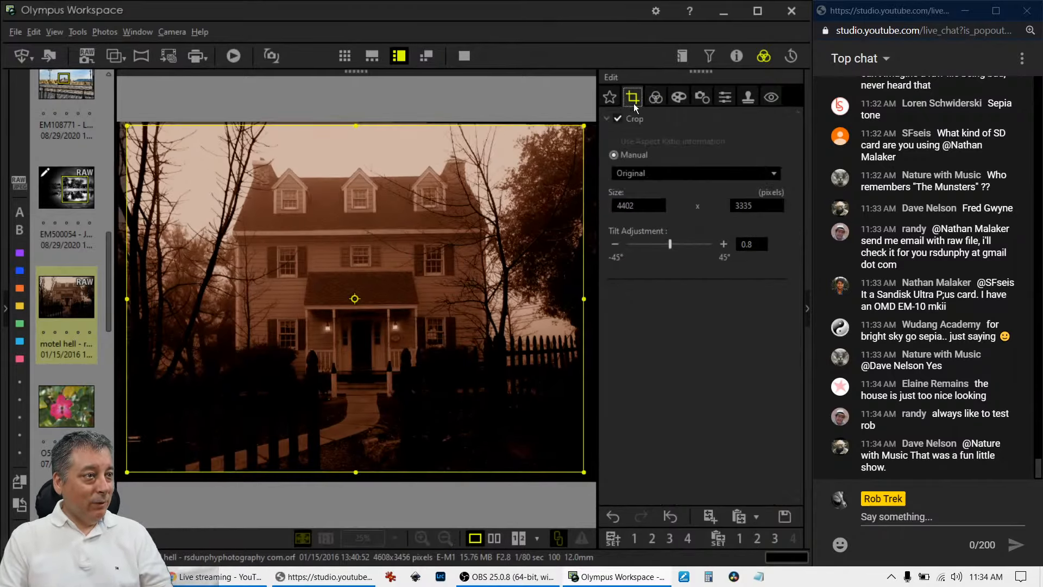
left_click(656, 96)
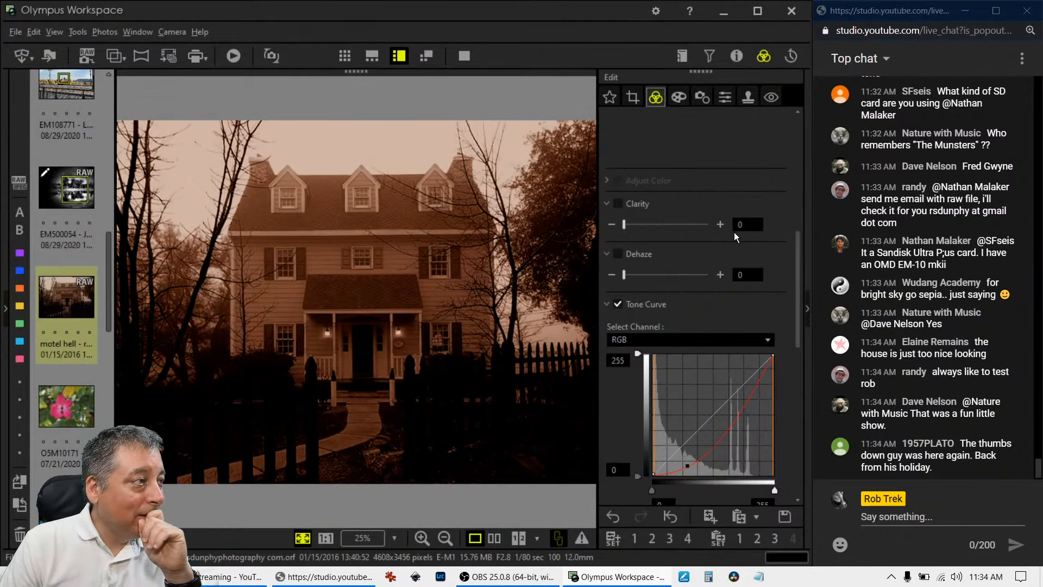
Remove the sepia art filter from the house photo and apply Soft Focus instead.
left_click(679, 98)
left_click(678, 140)
left_click(672, 152)
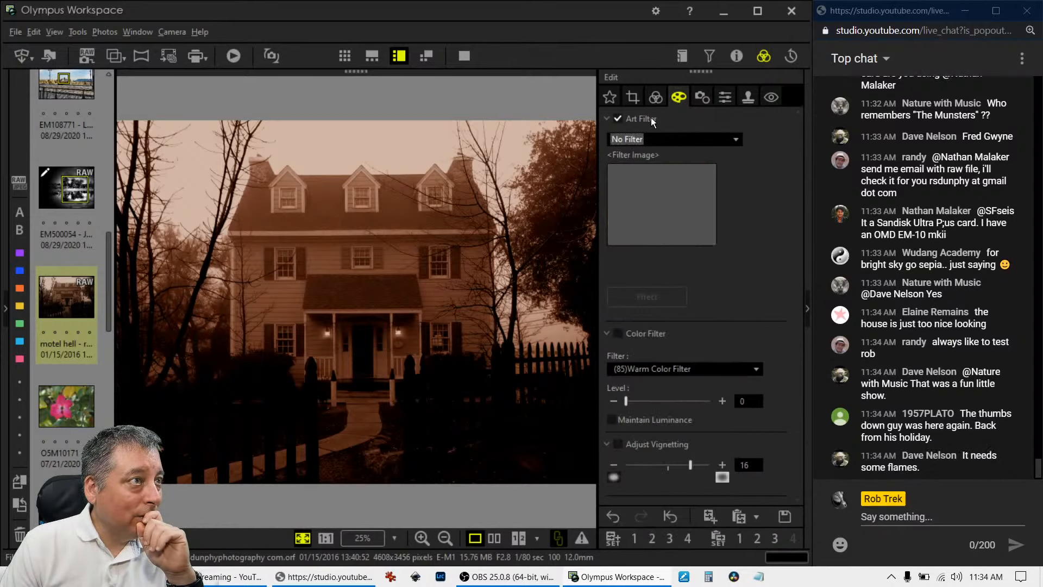
left_click(657, 98)
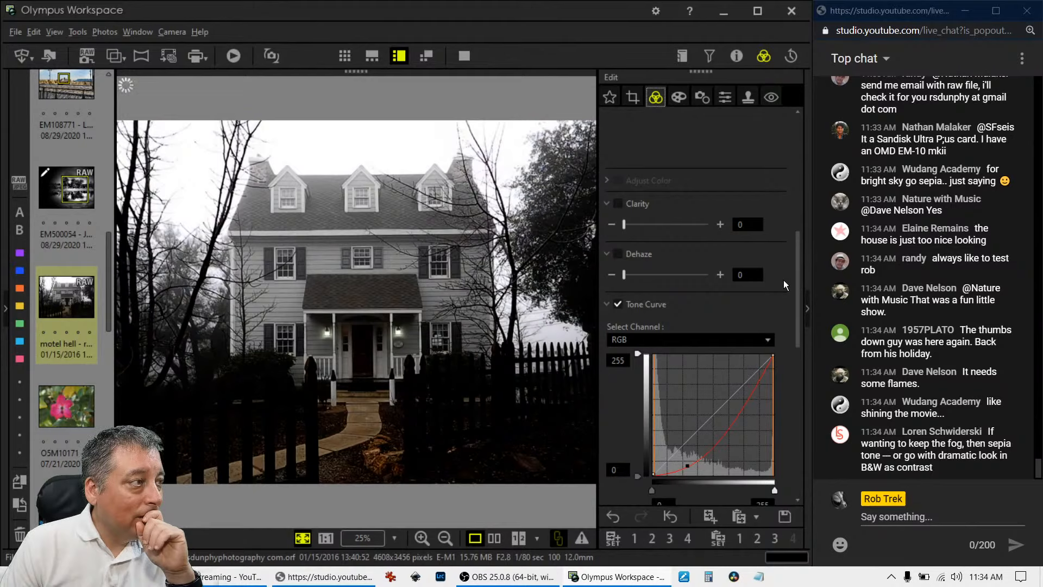
left_click(676, 101)
left_click(677, 140)
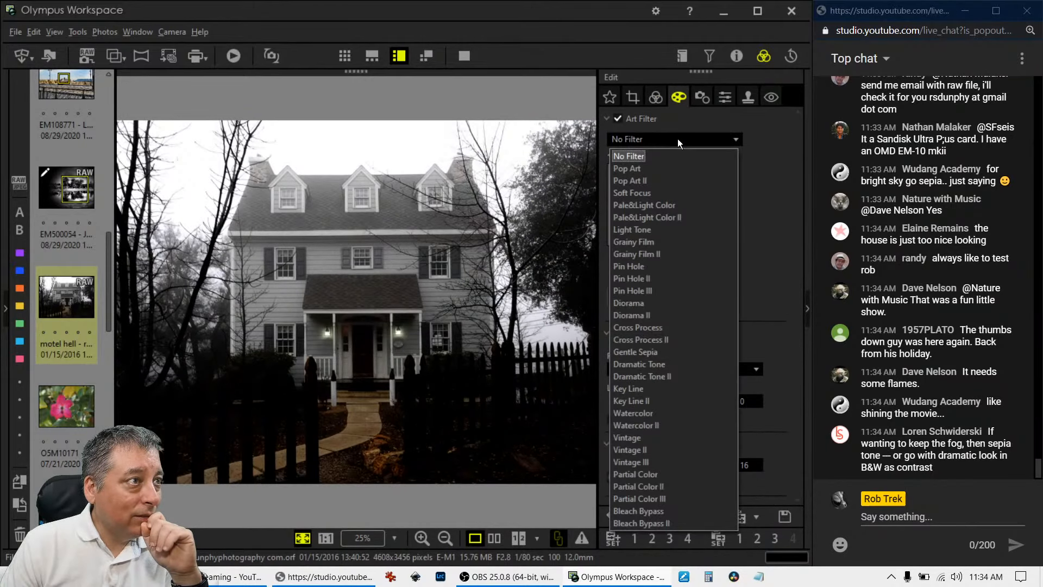
left_click(671, 194)
Try a shallower RGB tone curve with lighter shadows and an extra point near the highlights.
left_click(656, 97)
left_click_drag(797, 150, 799, 323)
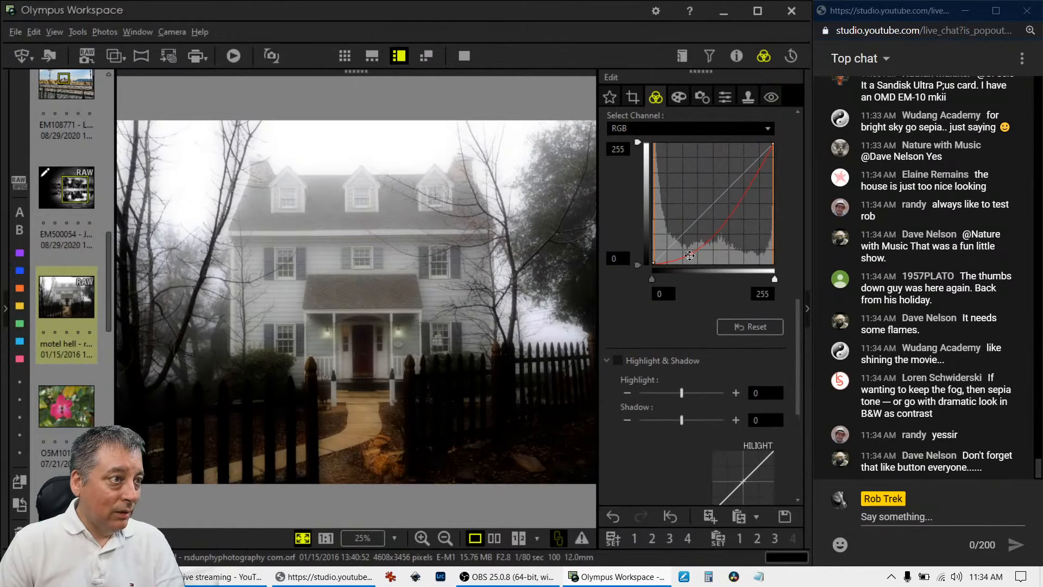
left_click_drag(689, 256, 673, 256)
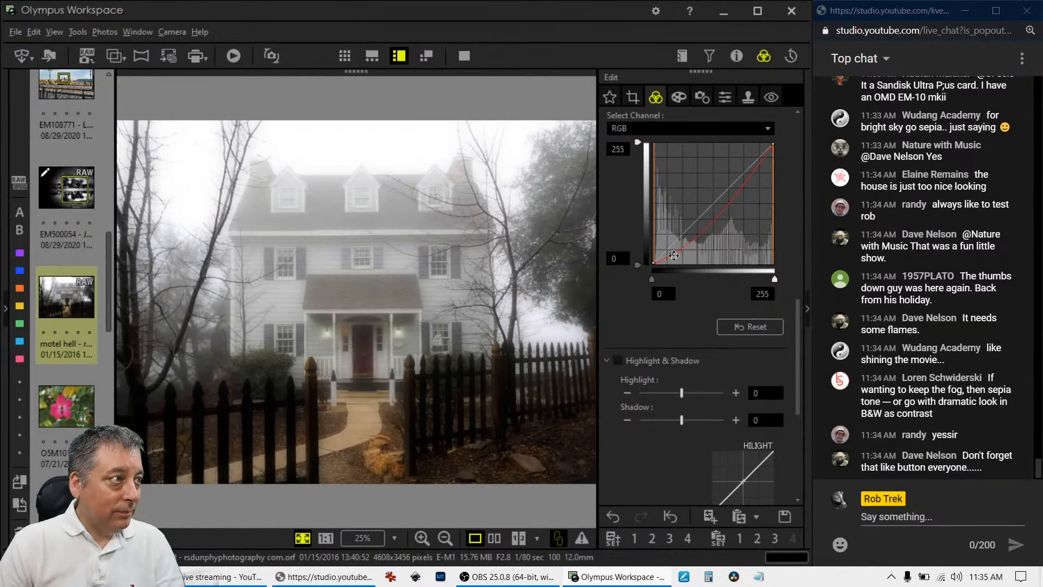
left_click(766, 153)
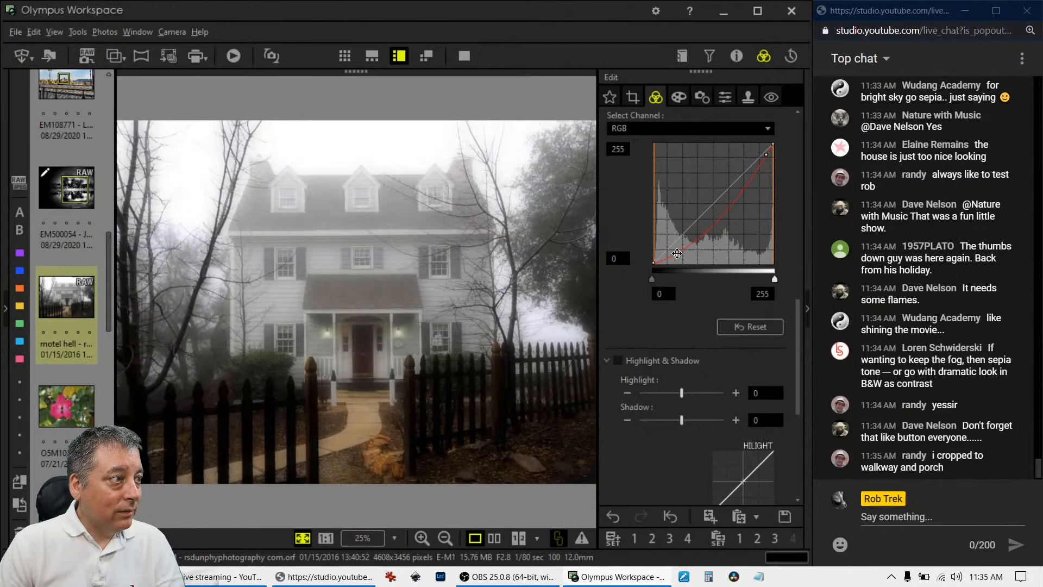
Reset the RGB tone curve and pull its lower part down to darken the photo's shadows.
left_click(741, 326)
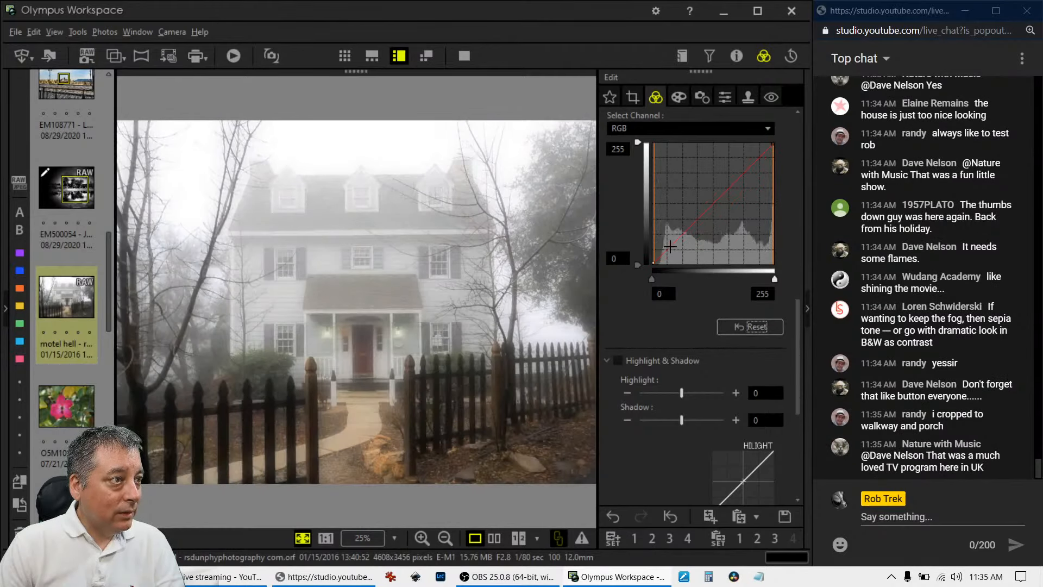
left_click_drag(669, 246, 683, 256)
scroll(691, 445, "down", 6)
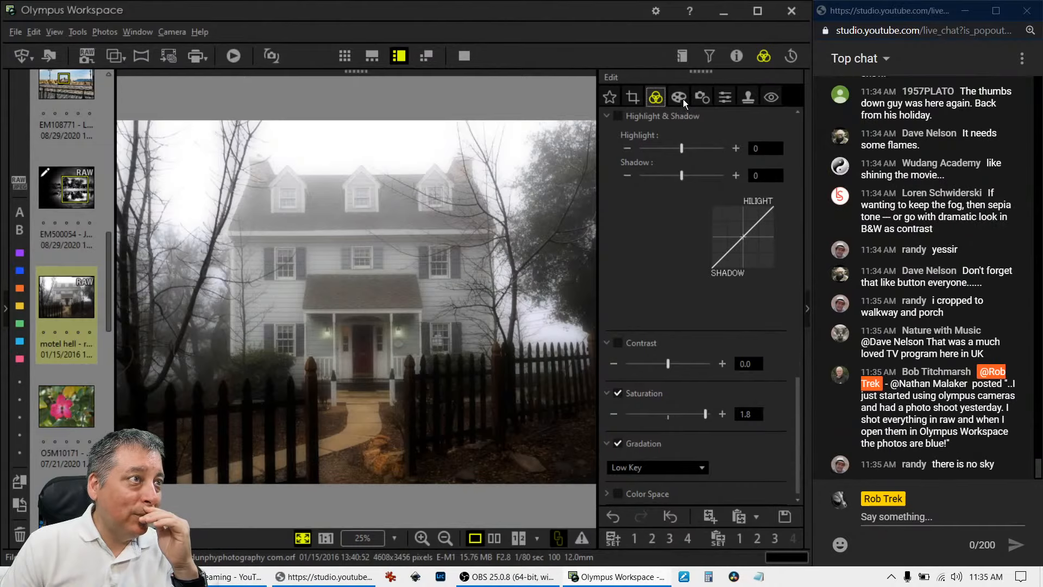
Increase the house photo's crop tilt to 1.2.
left_click(633, 97)
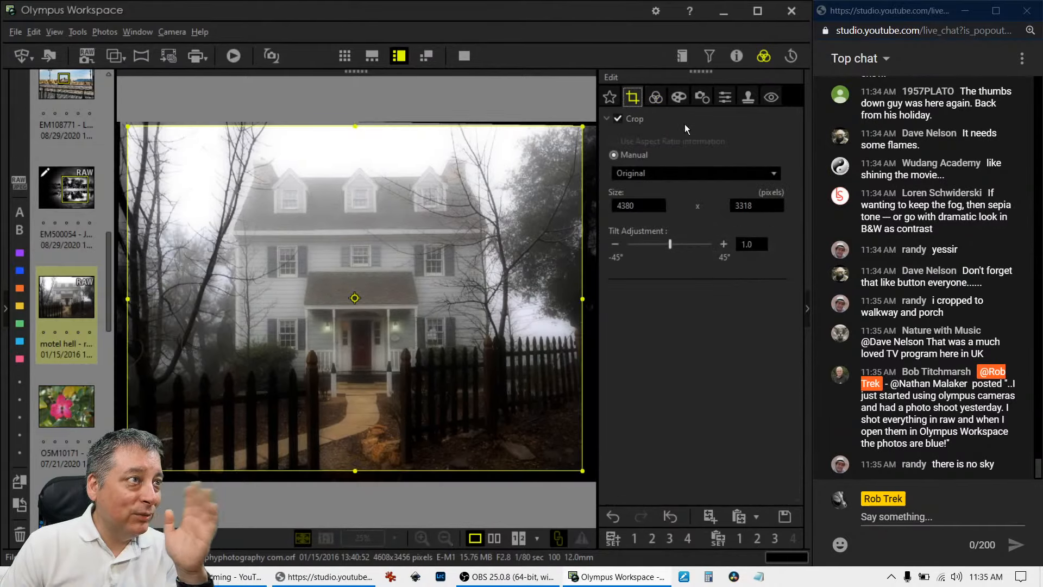
left_click(723, 244)
left_click(723, 244)
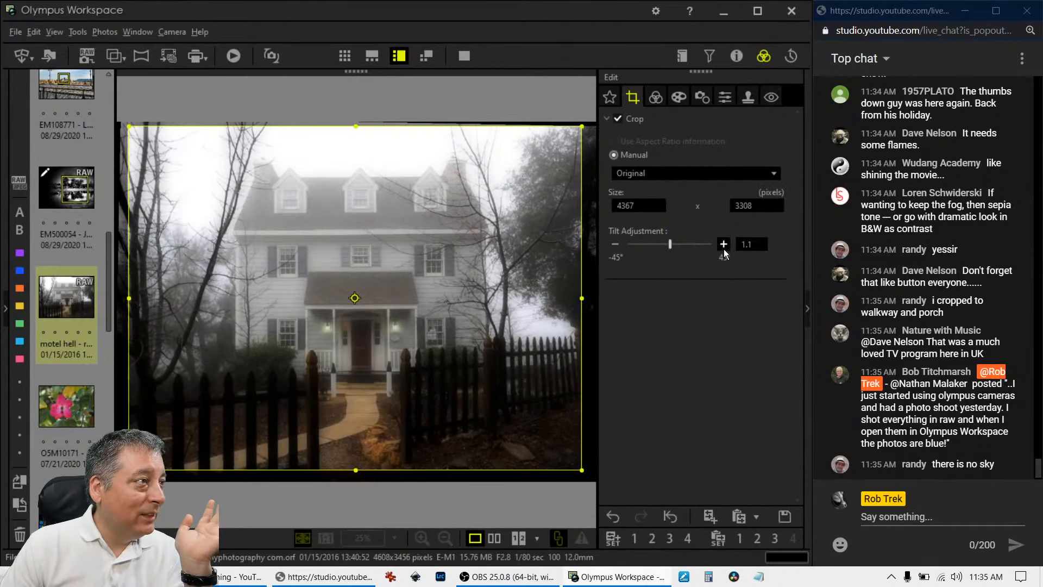
left_click(659, 100)
left_click(670, 99)
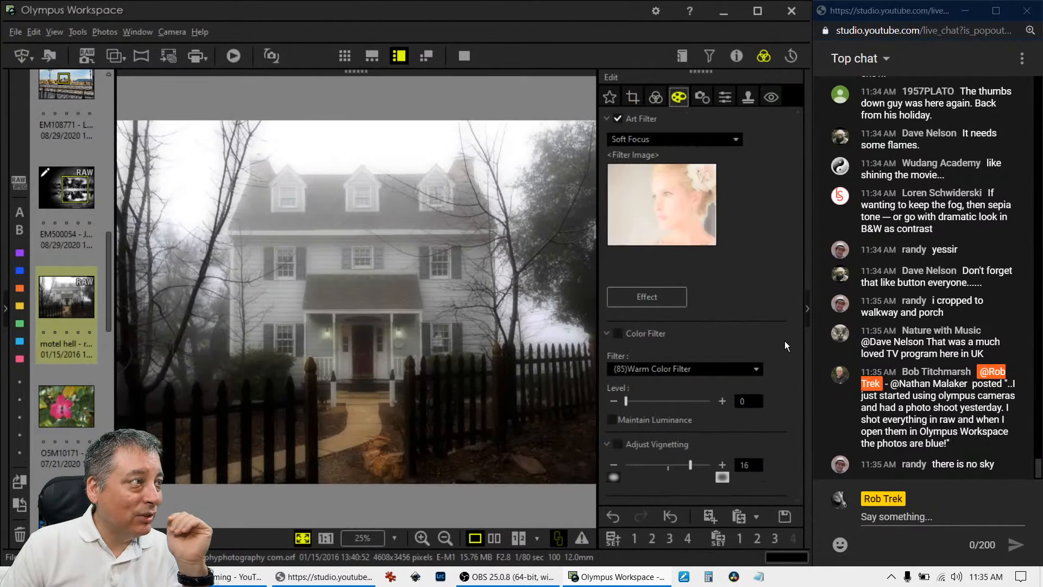
Change the house photo's picture mode to Vivid.
left_click(662, 98)
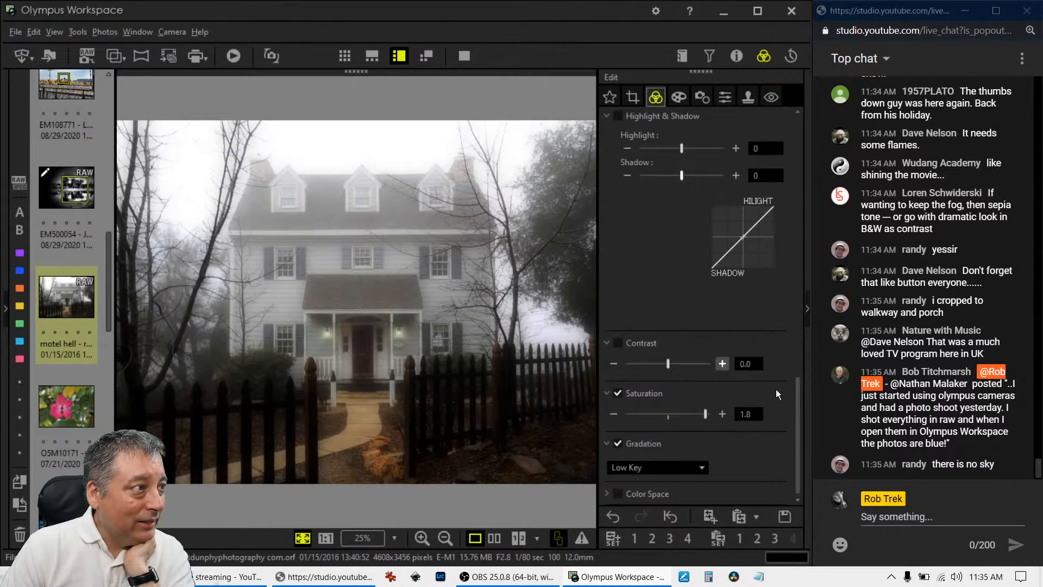
left_click_drag(797, 444, 794, 230)
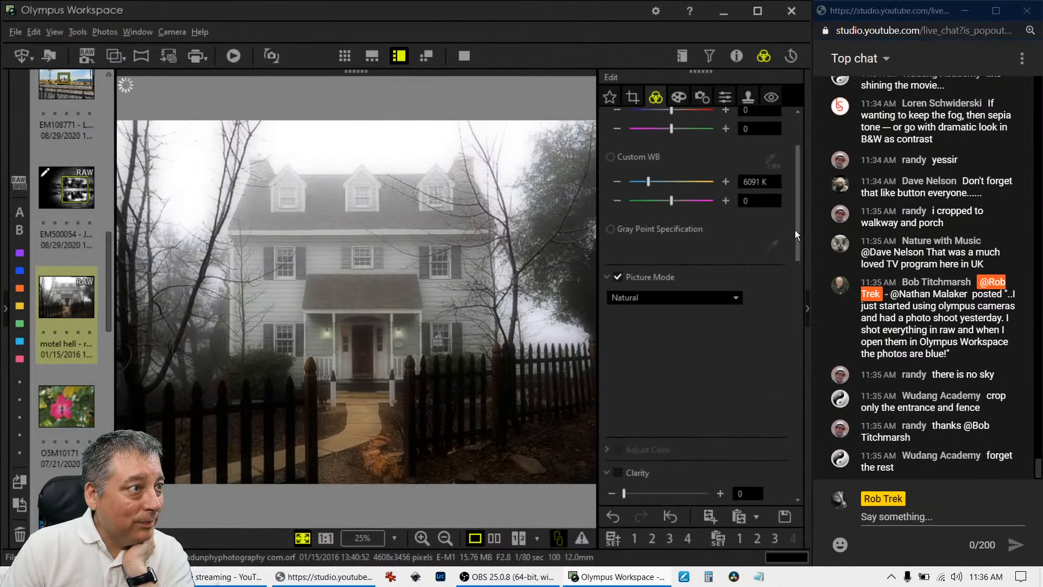
left_click(702, 297)
left_click(693, 327)
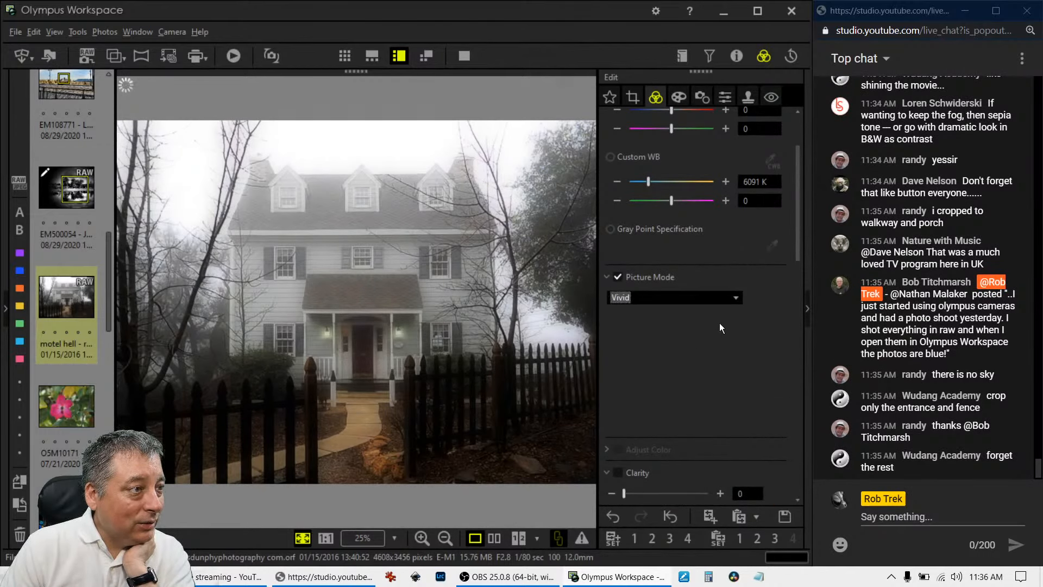
Try custom white balances of 6500 K, 5000 K and 5500 K, and switch the white balance adjustment off.
left_click_drag(797, 229, 797, 210)
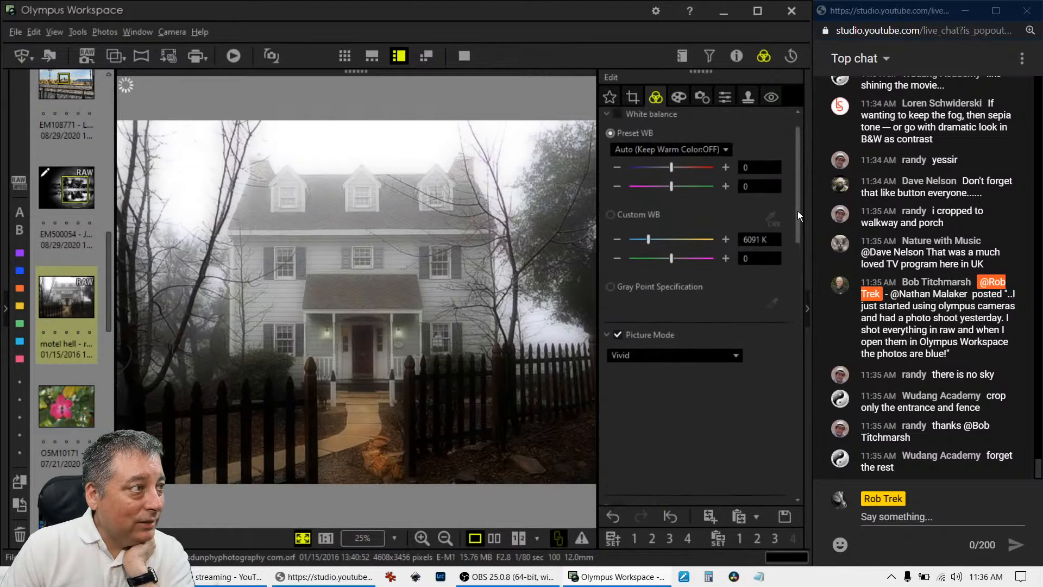
double_click(752, 250)
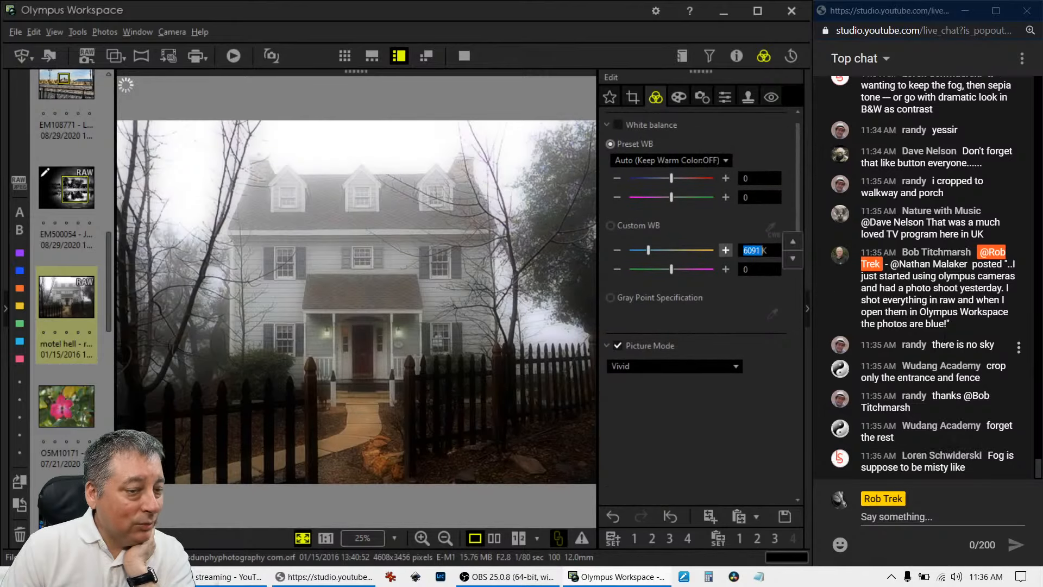
type("6500")
key("Return")
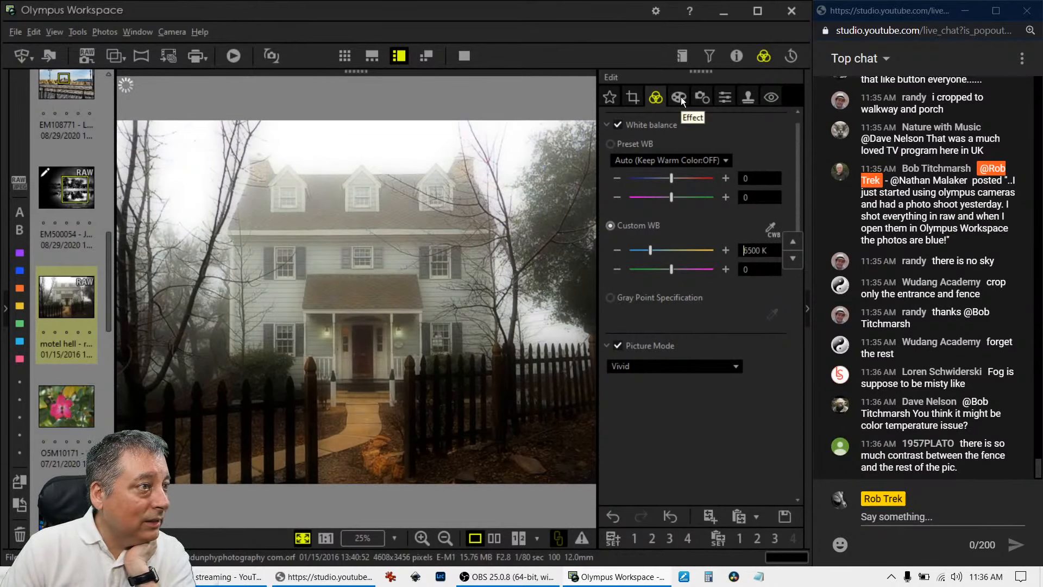
double_click(753, 250)
type("5000")
key("Return")
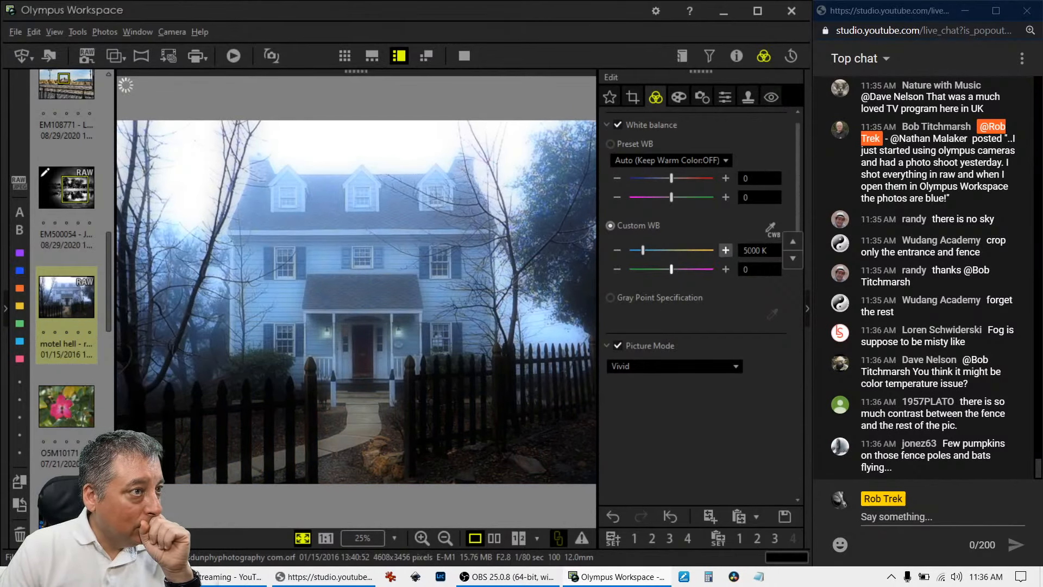
double_click(753, 250)
type("5500")
key("Return")
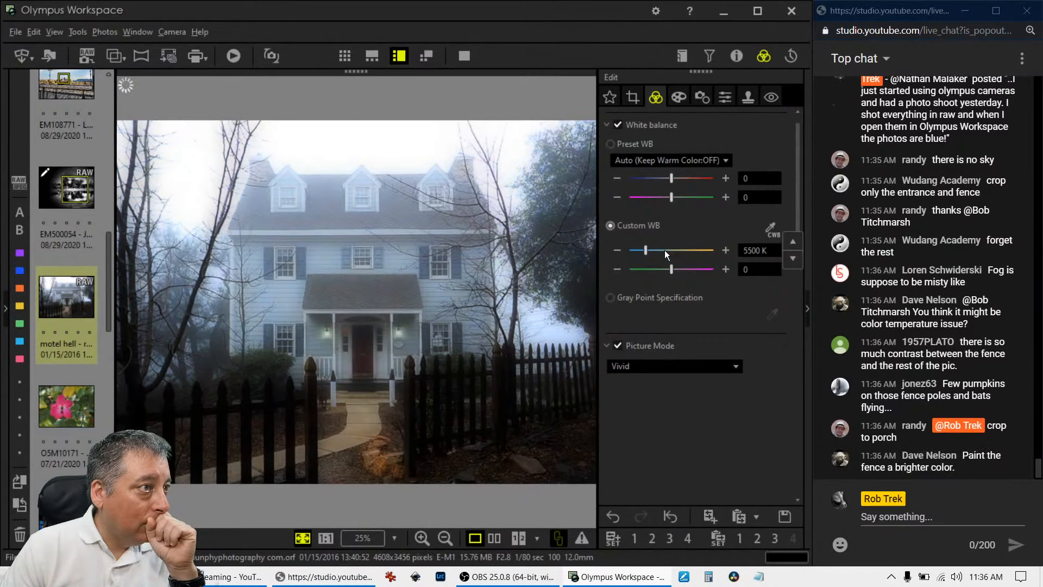
left_click(618, 124)
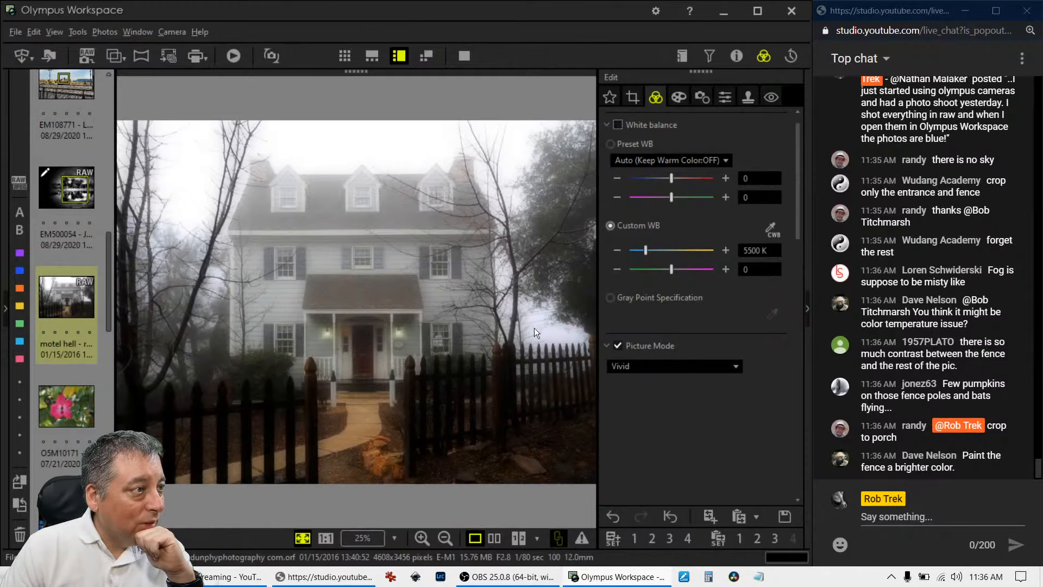
Crop the photo at 4:3 to about 3686 x 2763 pixels around the house, the porch and part of the fence.
left_click(632, 98)
left_click(673, 173)
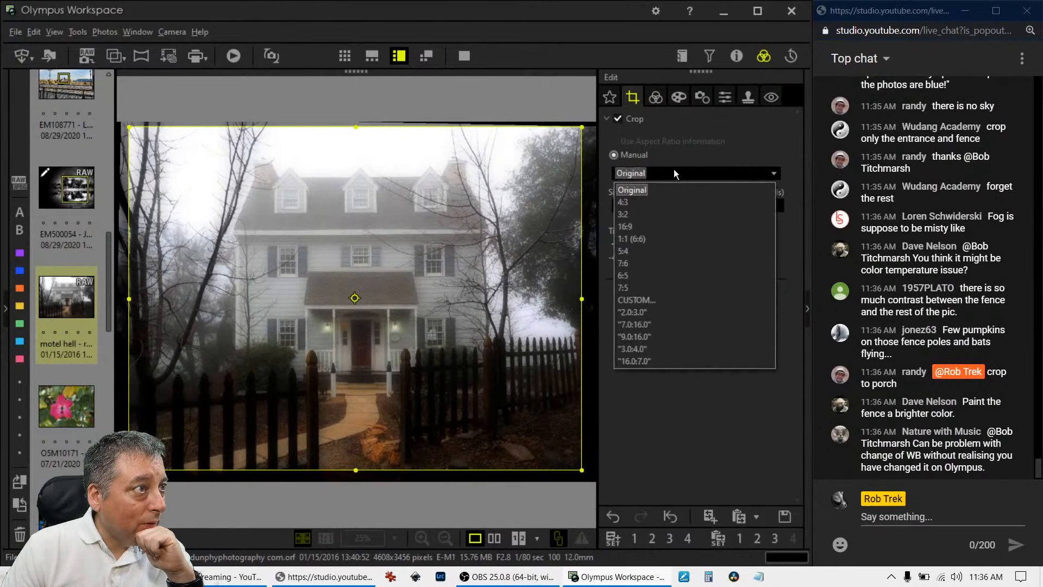
left_click(664, 202)
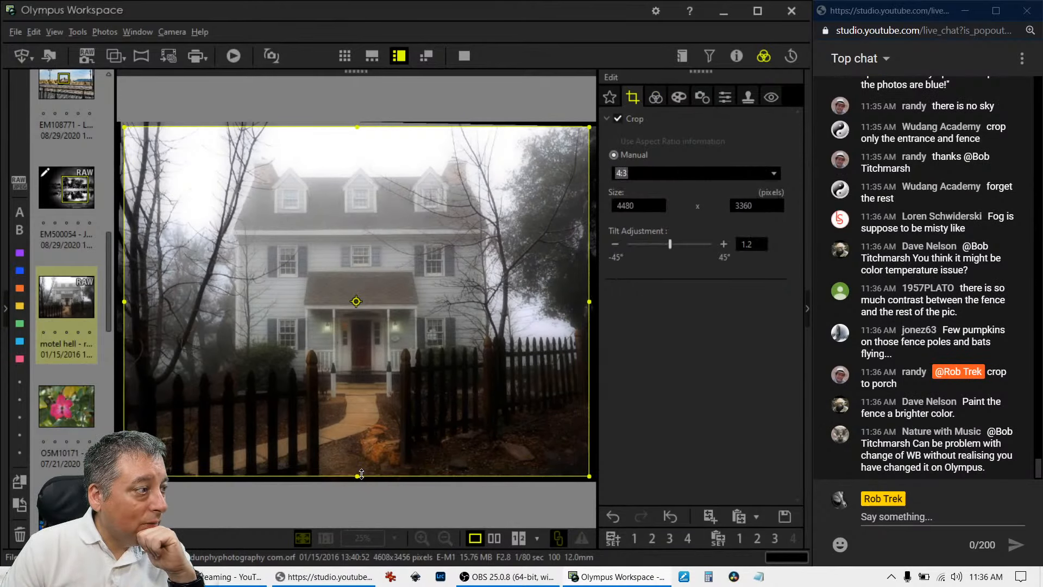
left_click_drag(357, 475, 375, 388)
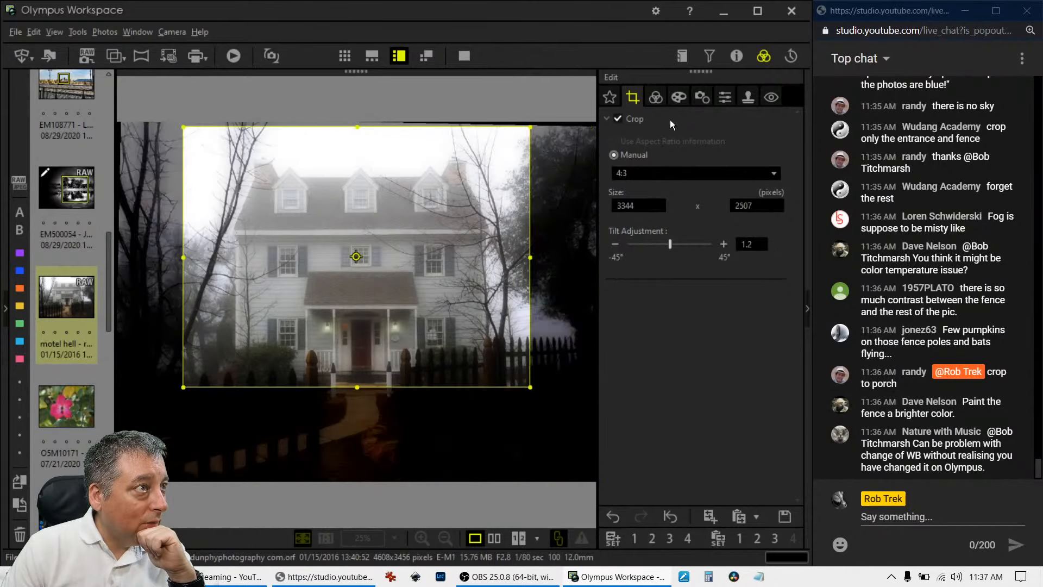
left_click(655, 97)
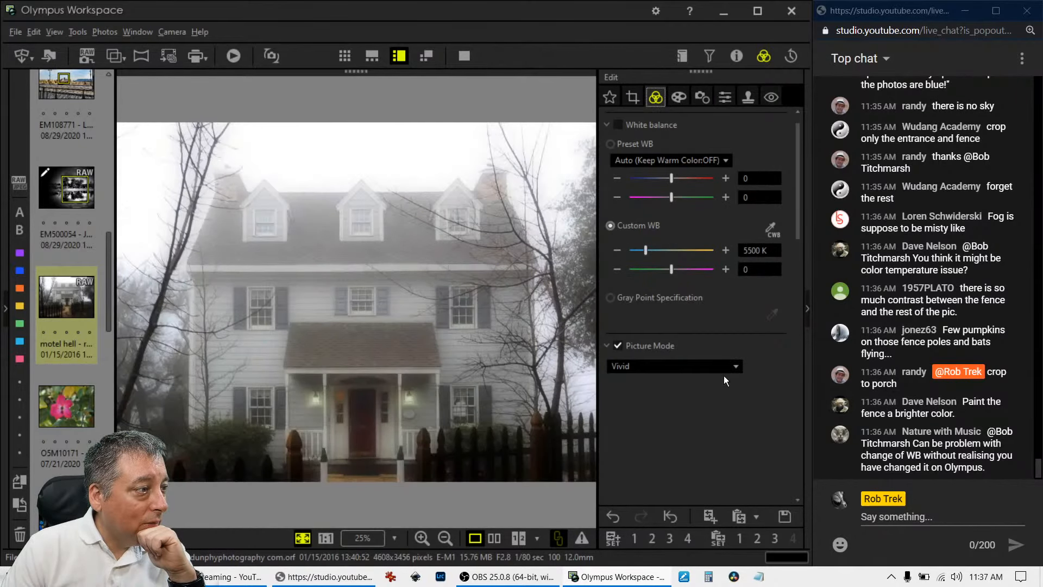
left_click(632, 97)
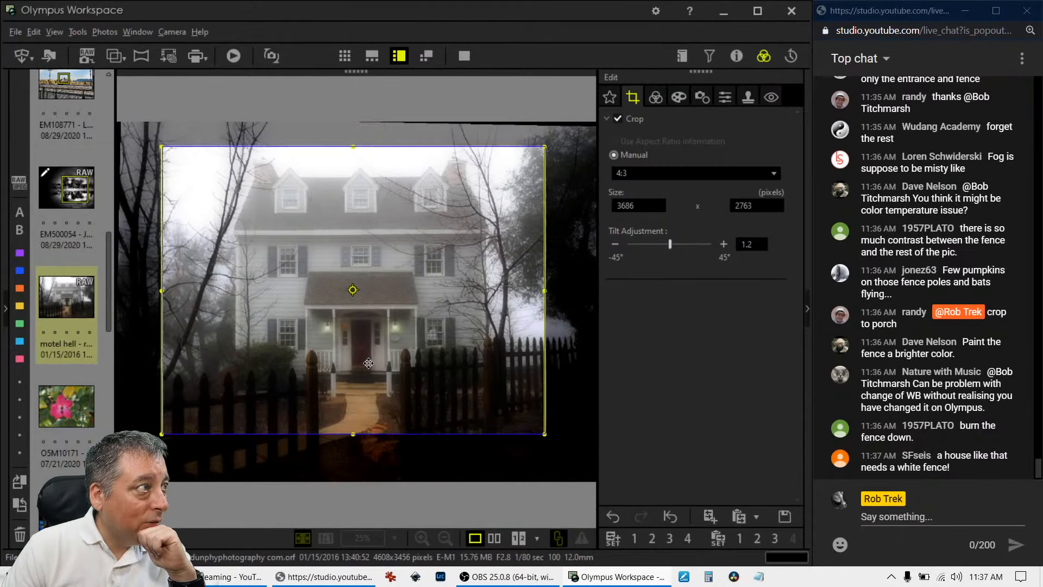
left_click(658, 104)
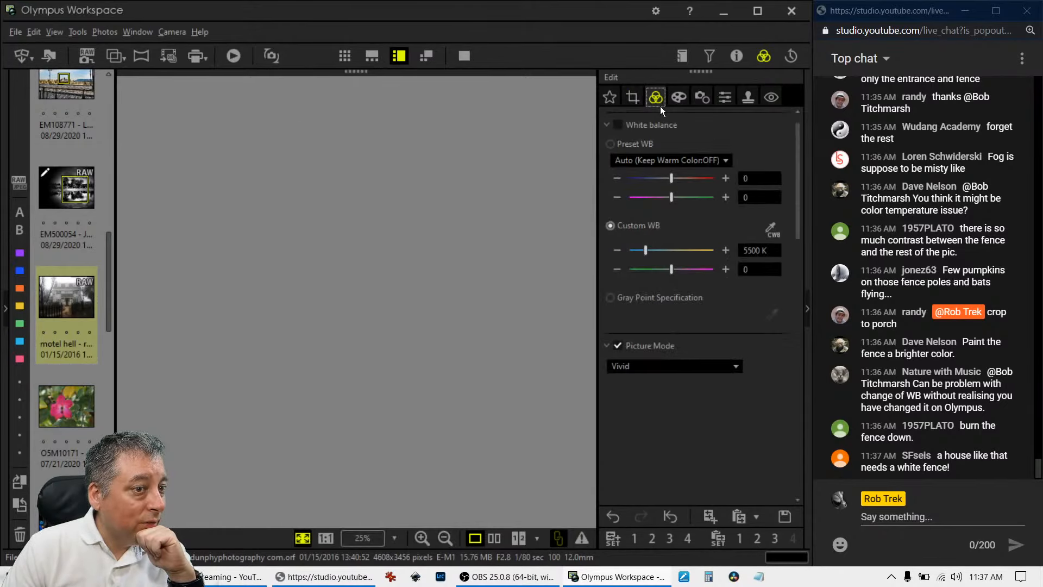
Compare the house photo with its original, and reshape its RGB tone curve with upper and shadow points and a slightly lower midtone point.
left_click(494, 538)
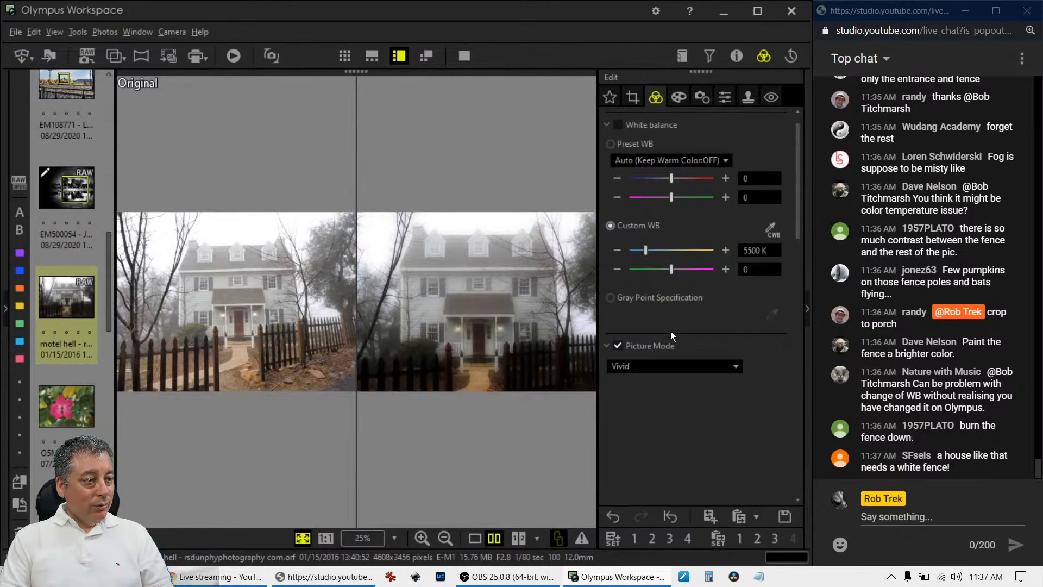
left_click(474, 538)
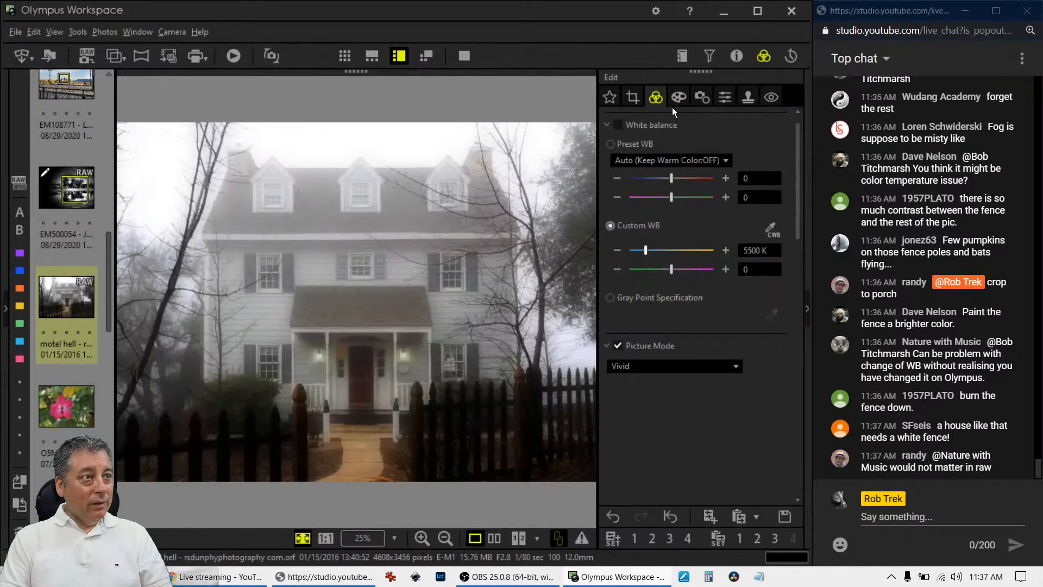
scroll(691, 380, "down", 5)
scroll(689, 396, "down", 4)
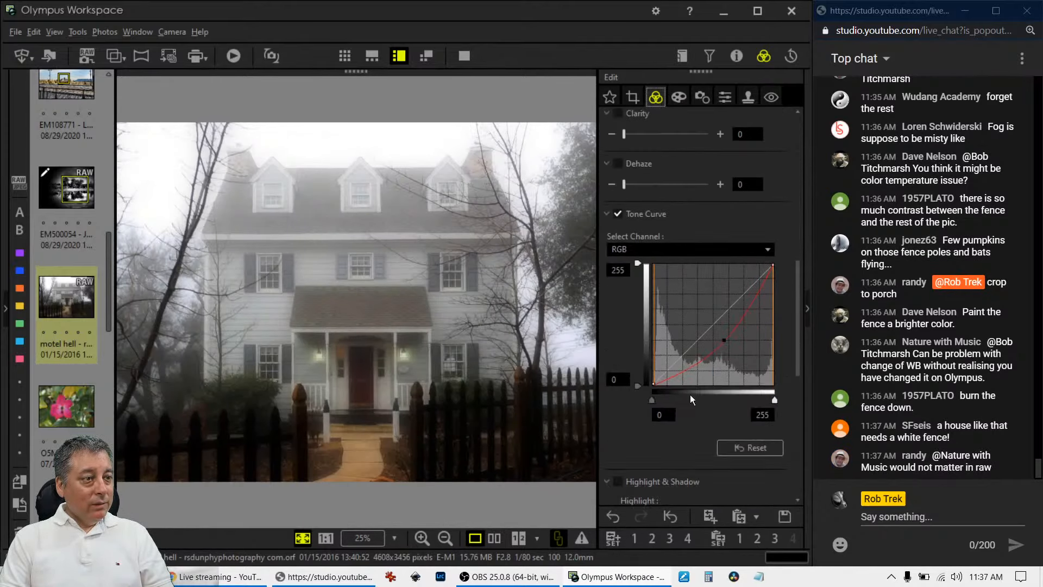
left_click_drag(725, 344, 749, 308)
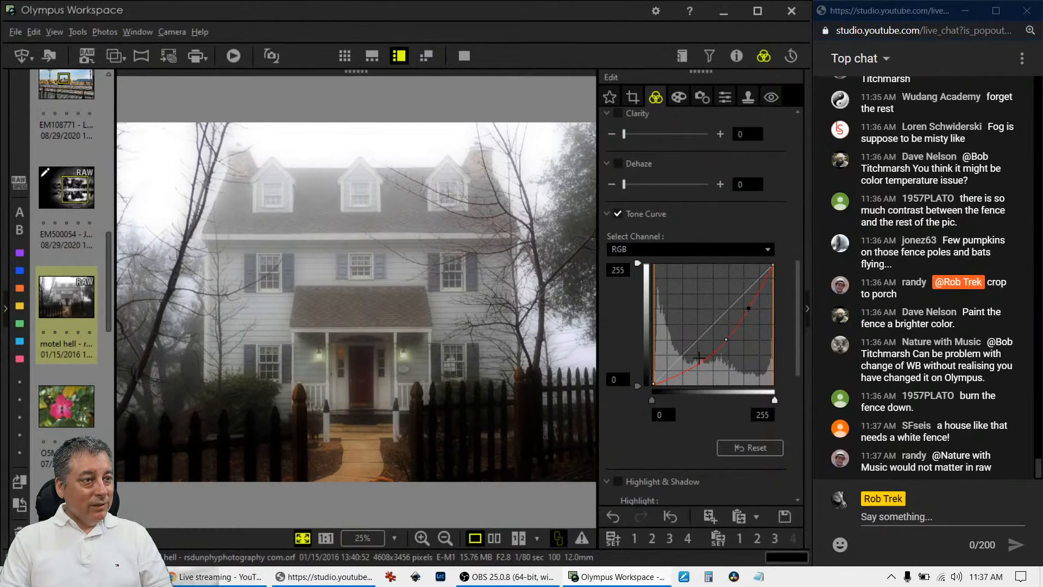
left_click(683, 368)
left_click_drag(683, 369, 682, 365)
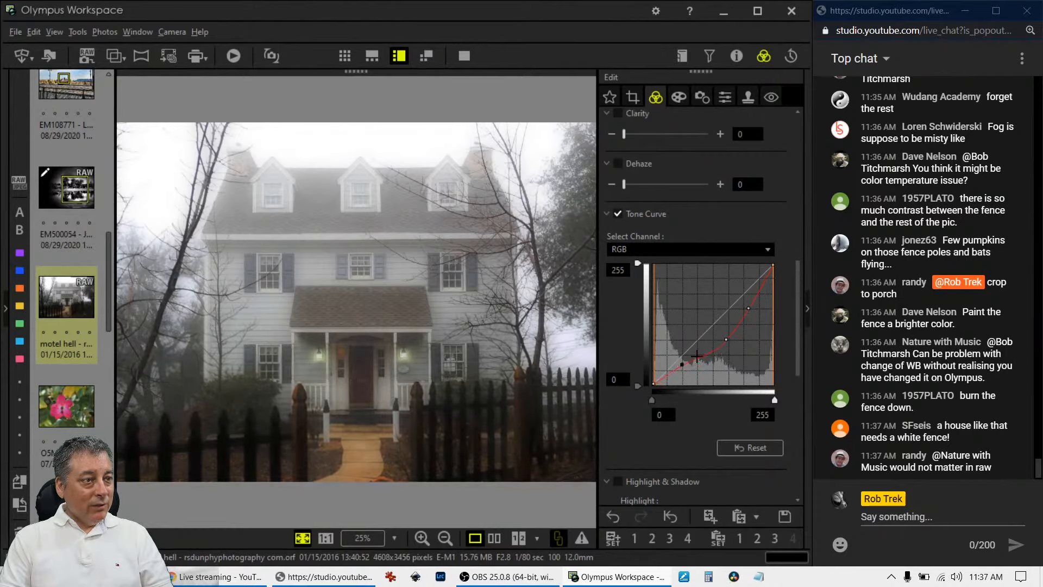
left_click_drag(726, 340, 724, 342)
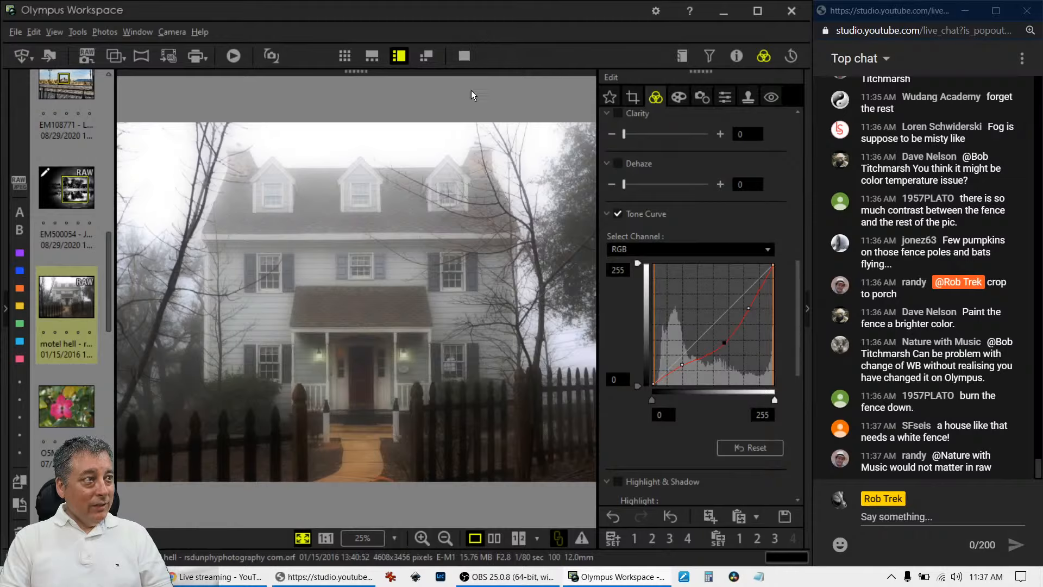
Compare the original and edited house photos side by side in full screen, and return to the single-photo editing view.
left_click(491, 540)
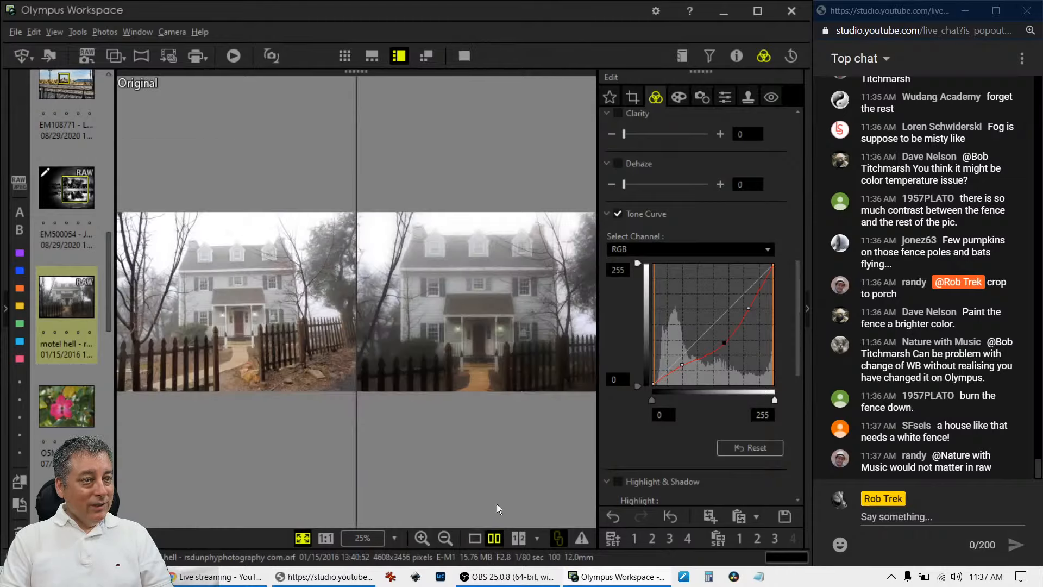
left_click(464, 55)
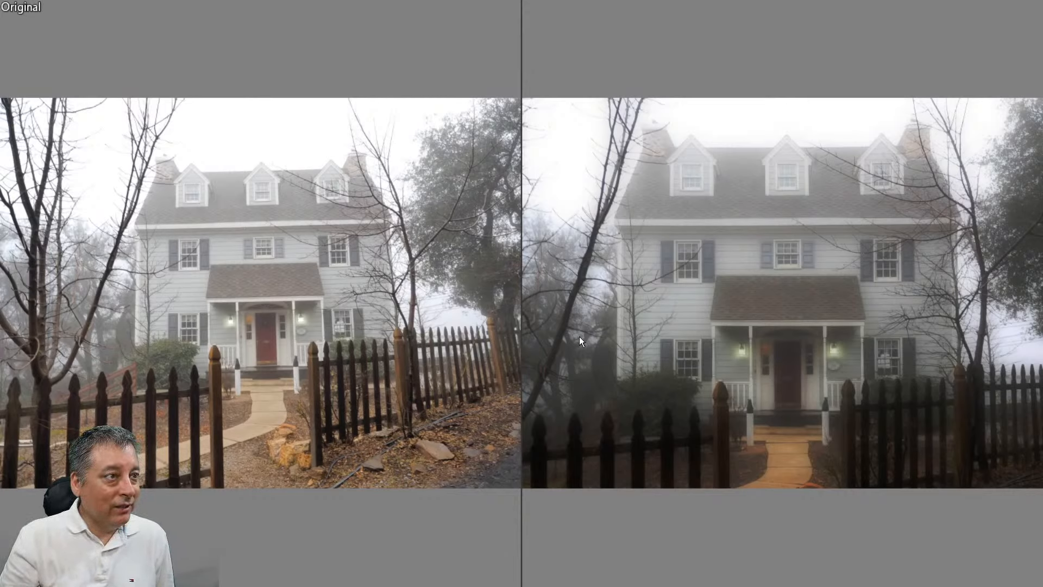
key("Escape")
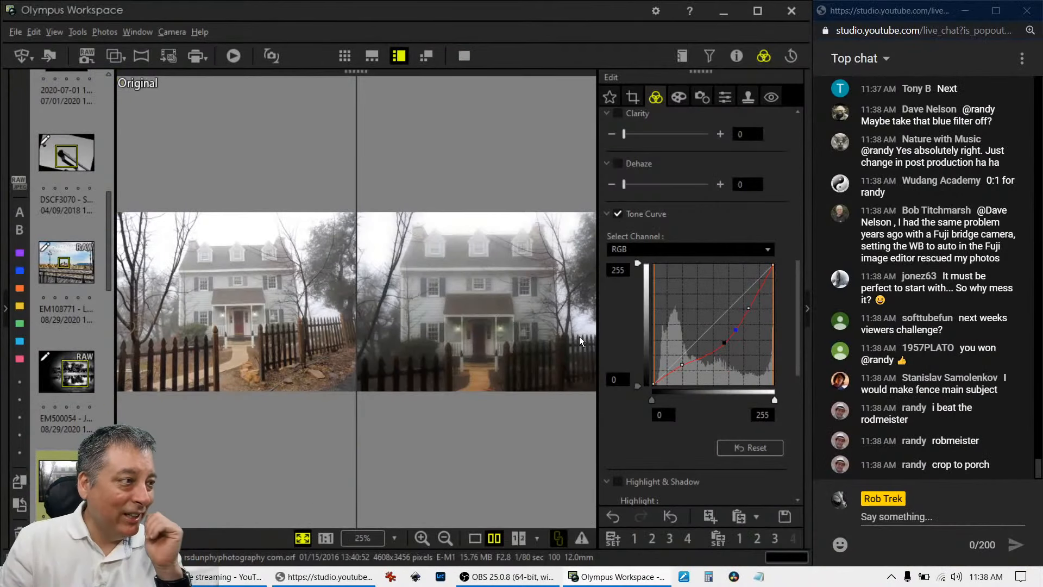
left_click(475, 538)
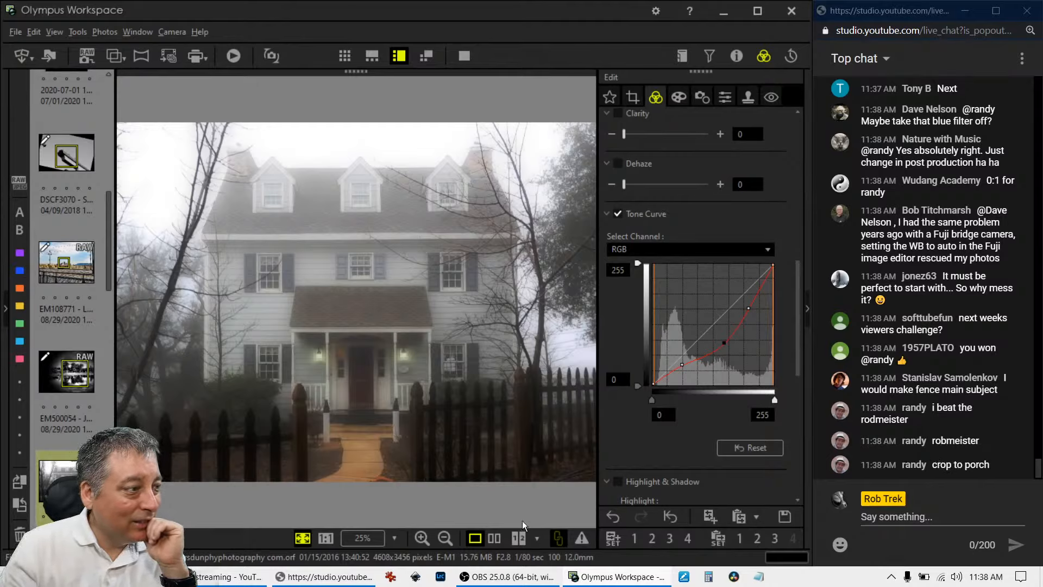
Try a 4:3 crop of 1710 x 1283 pixels on the fence right of the porch and on the fence left of it.
left_click(637, 100)
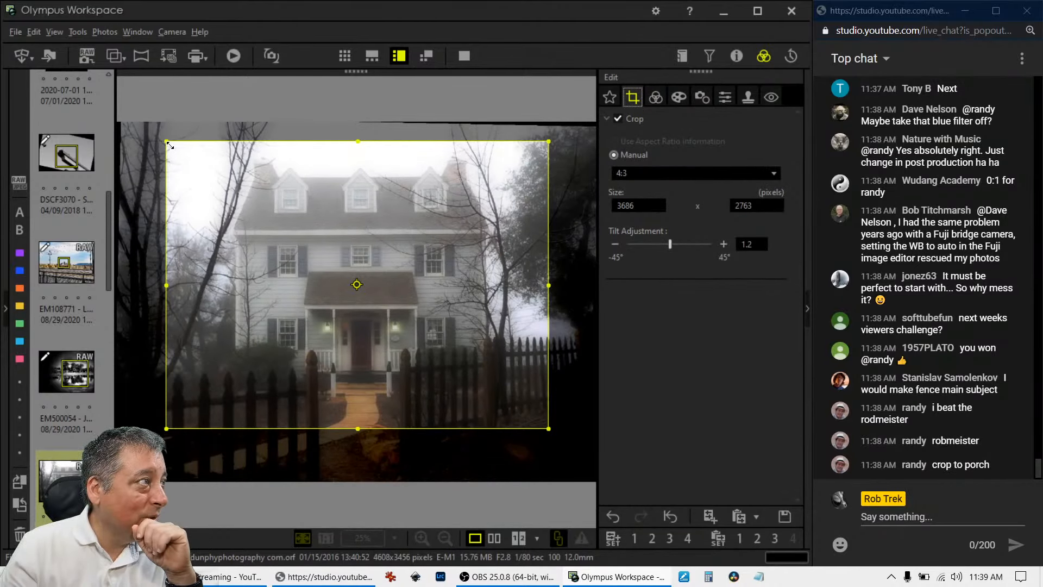
left_click_drag(168, 143, 372, 296)
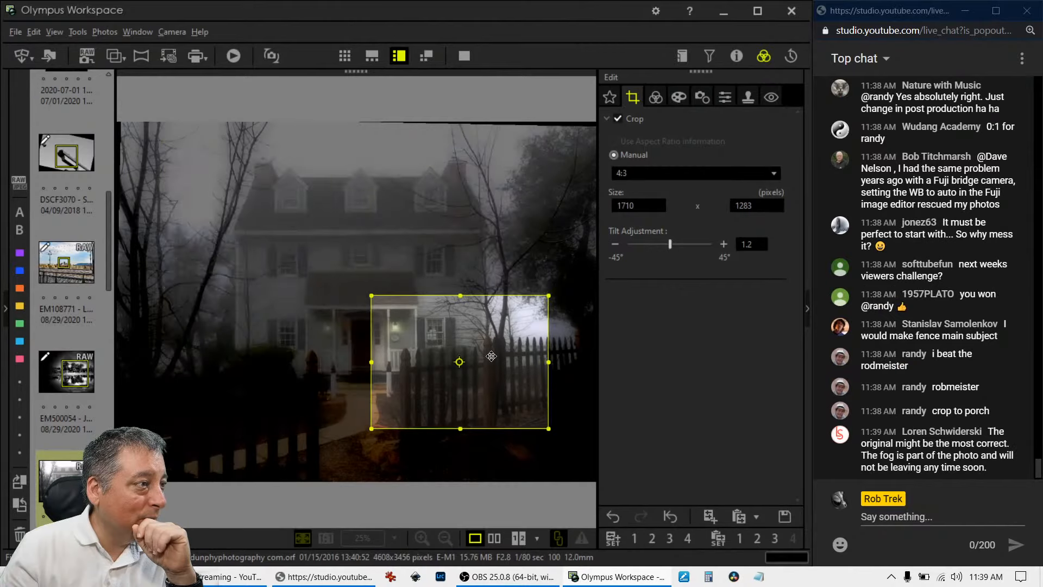
left_click_drag(491, 355, 530, 368)
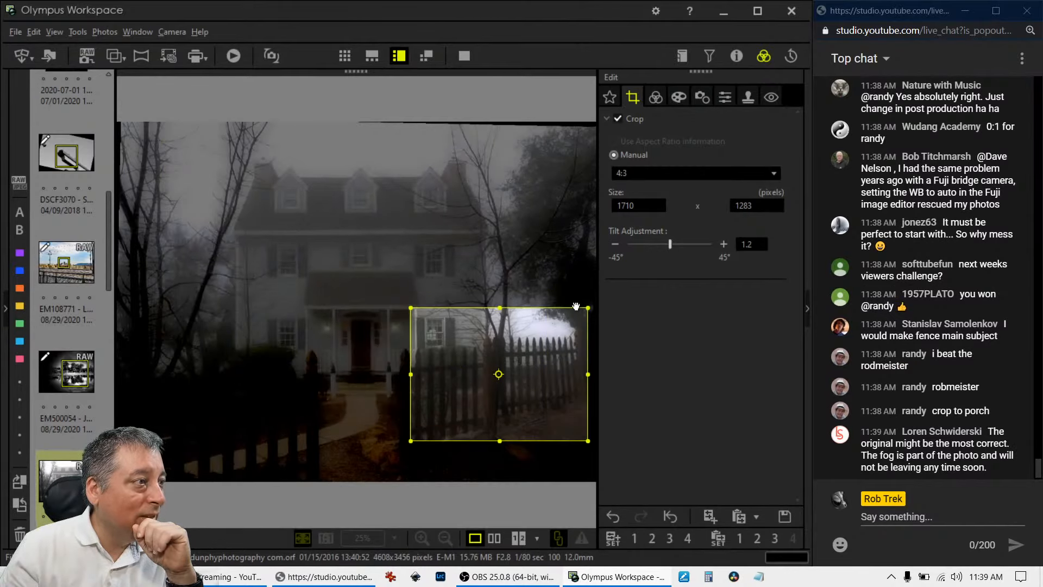
left_click(665, 100)
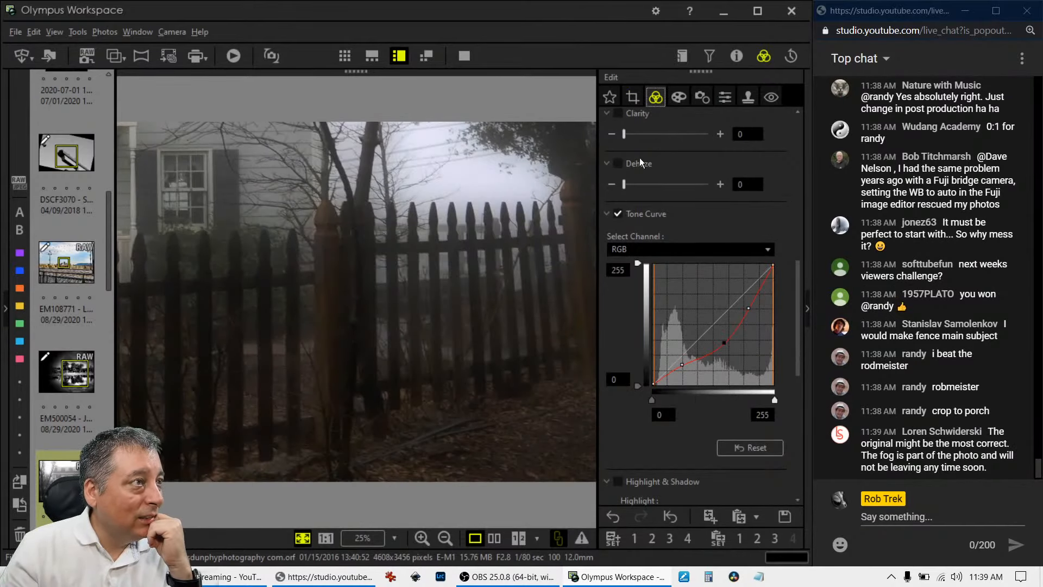
left_click(632, 98)
left_click(660, 98)
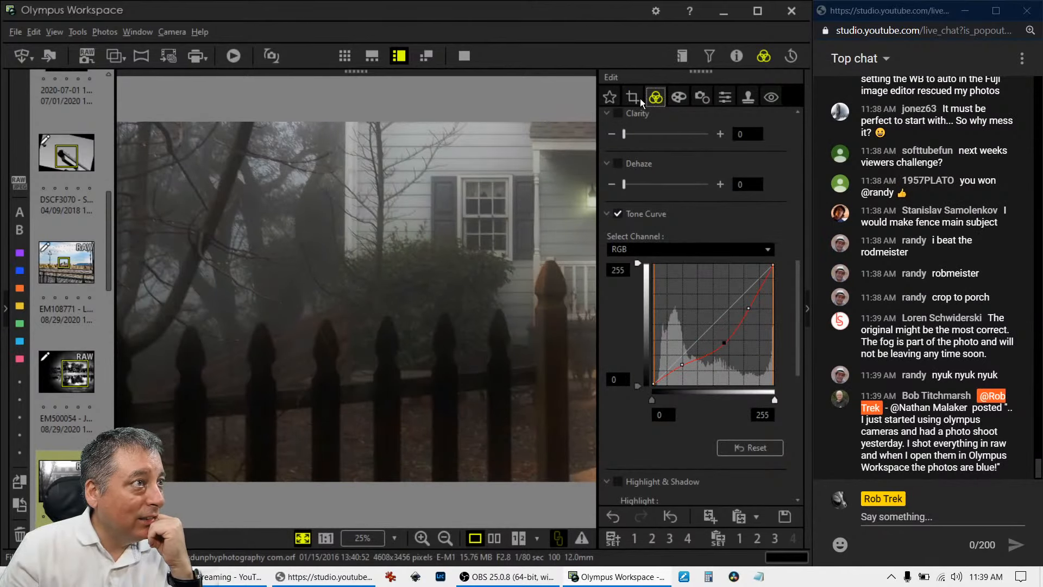
left_click(636, 99)
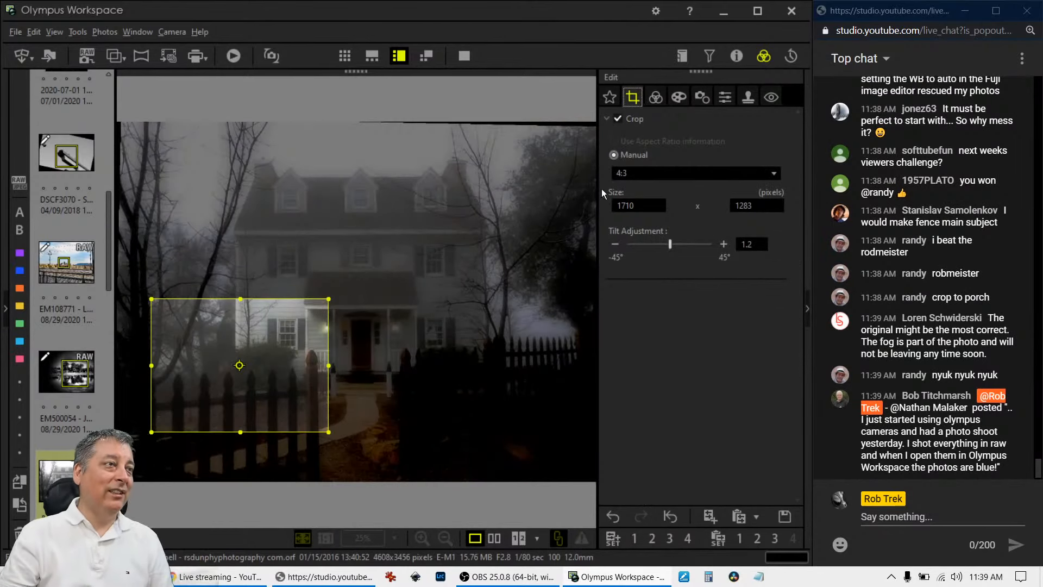
Undo the small fence crops back to the 3686 x 2763 pixel crop and return to the tone adjustments.
left_click(618, 520)
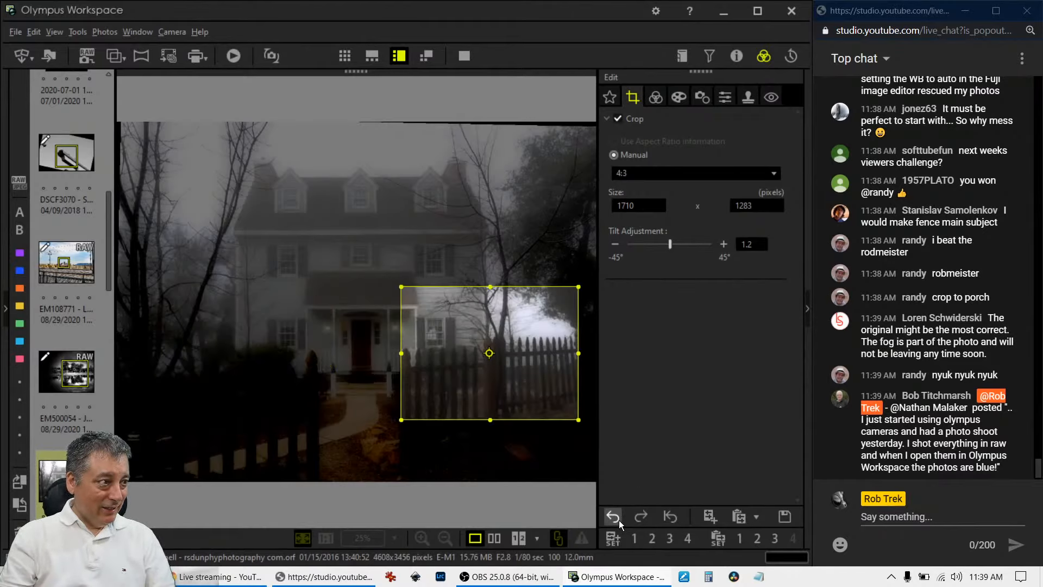
left_click(618, 520)
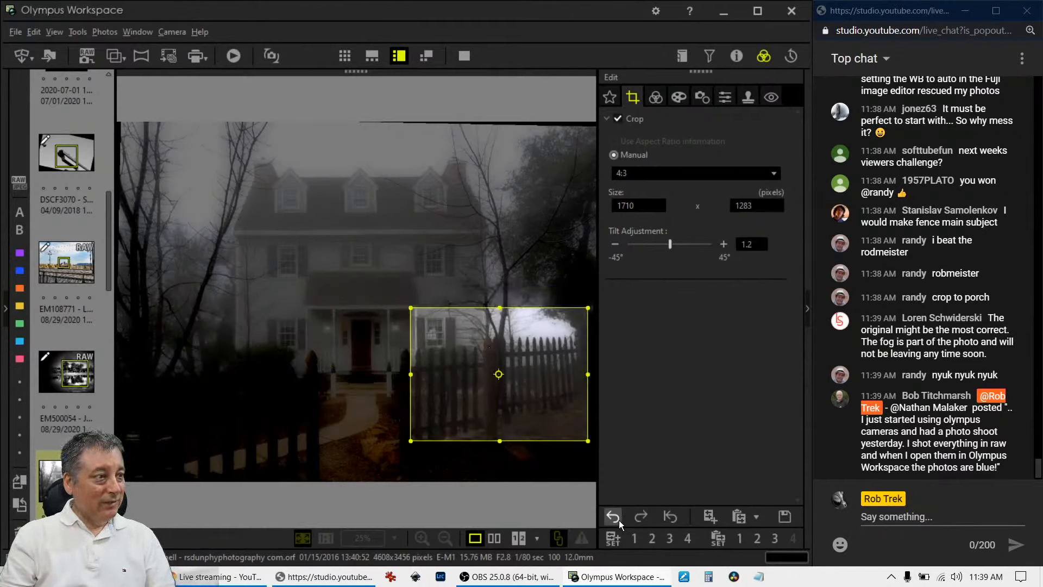
left_click(615, 520)
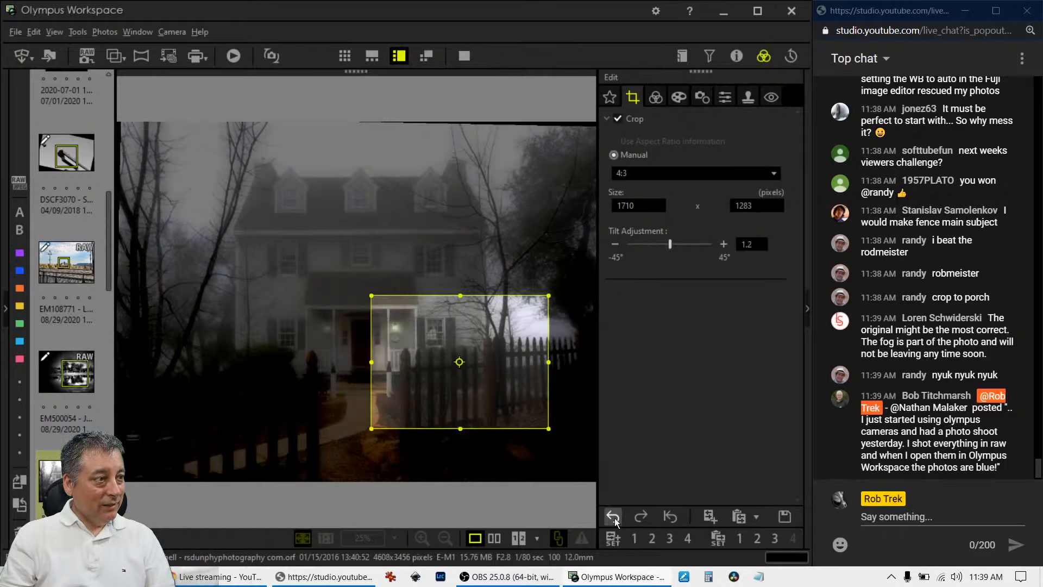
left_click(614, 520)
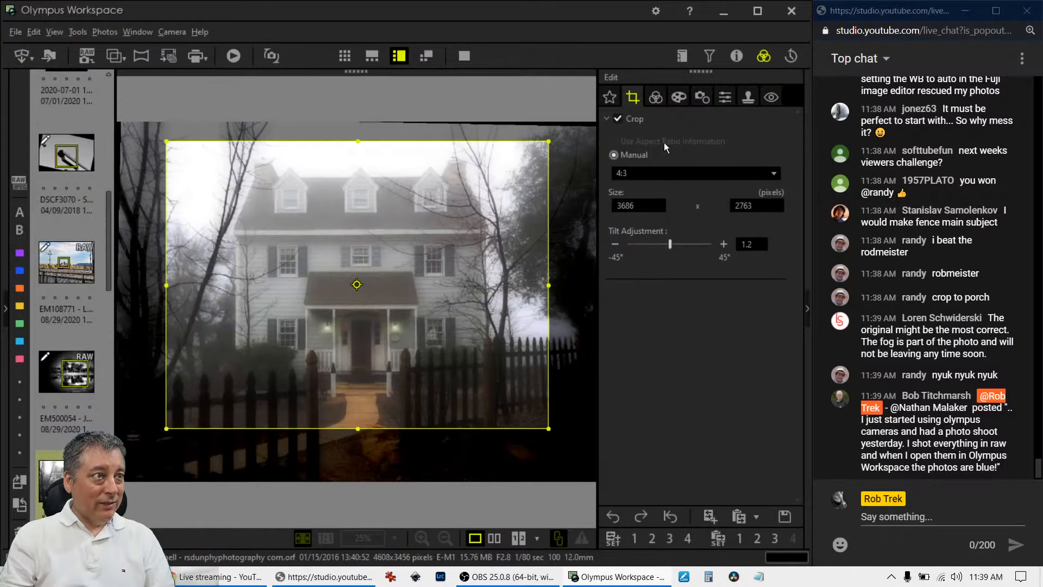
left_click(657, 98)
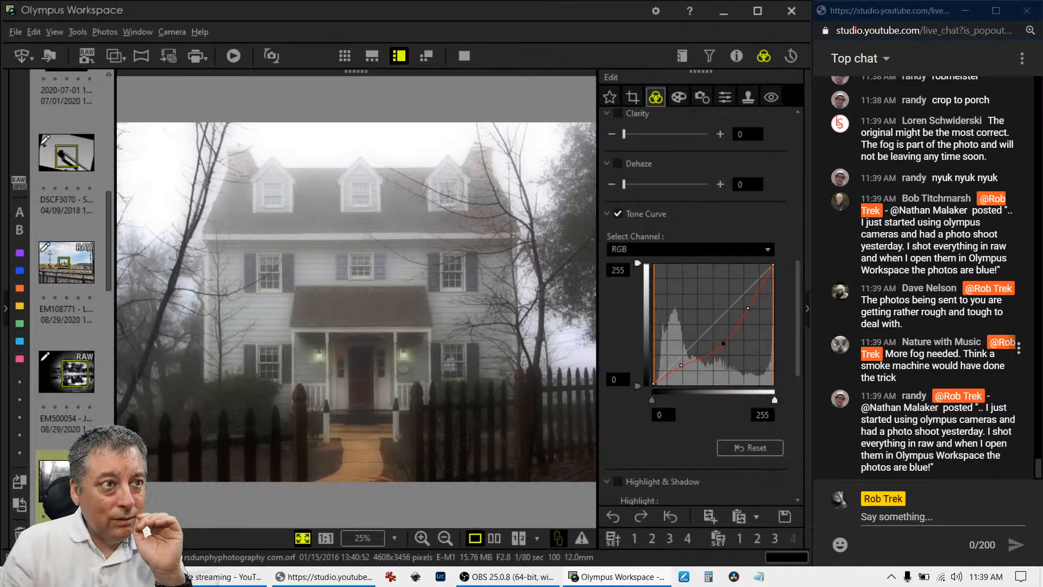
Read back through the earlier live chat messages and return to the newest ones.
scroll(923, 367, "up", 1)
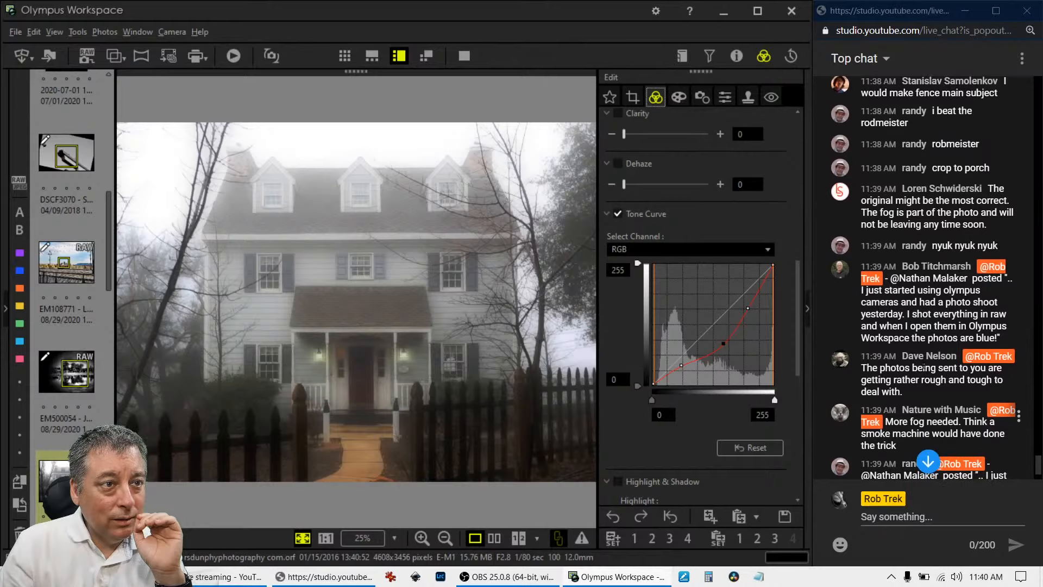
scroll(923, 367, "up", 3)
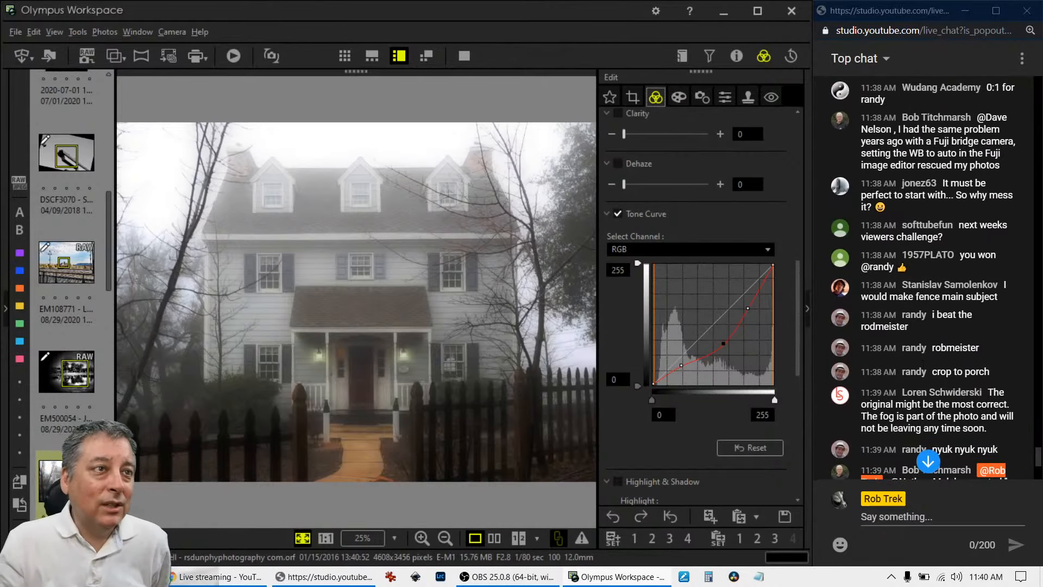
scroll(922, 366, "up", 4)
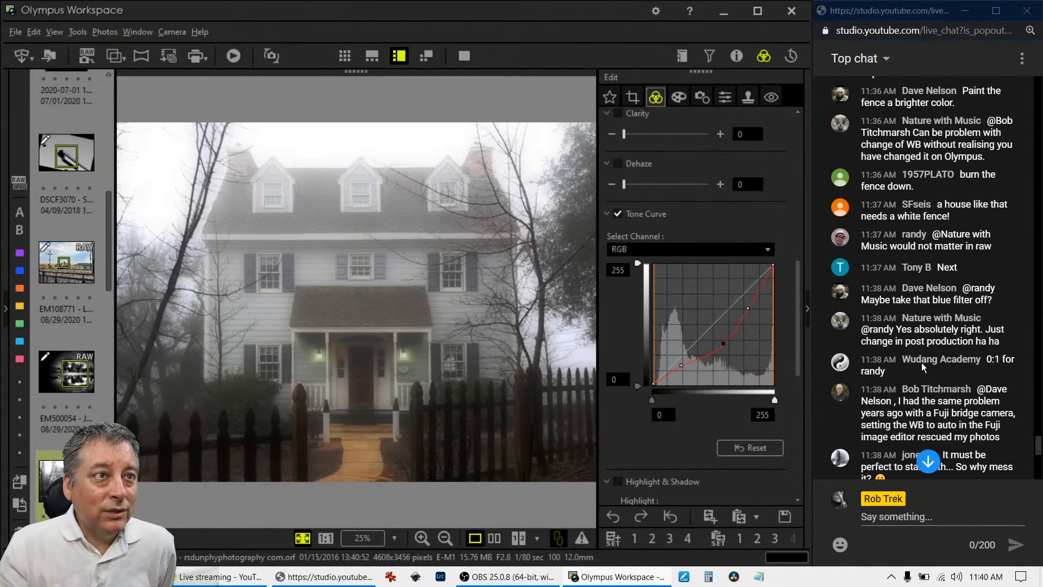
scroll(921, 363, "down", 10)
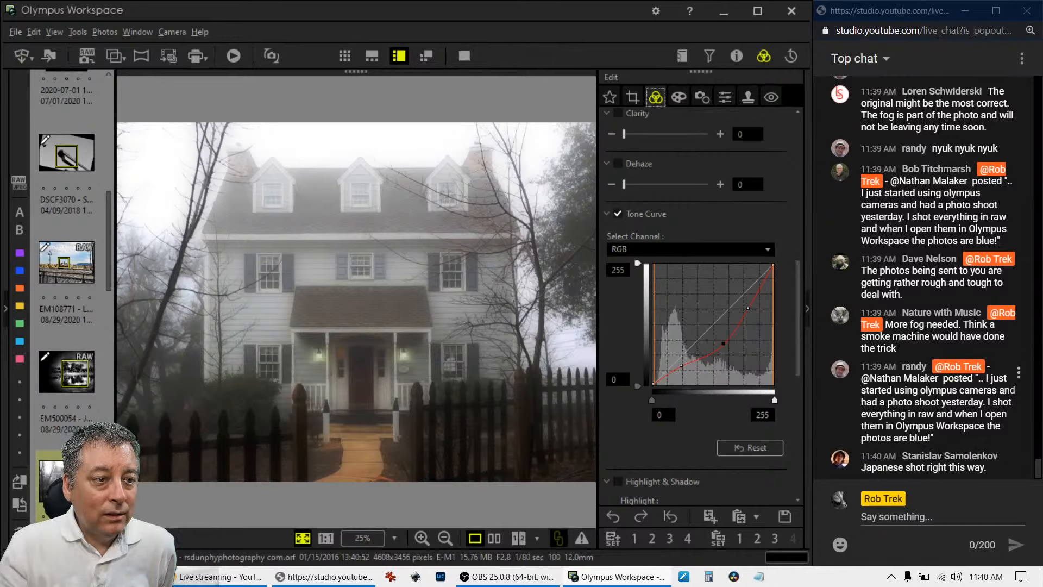
Check the effect options of the Soft Focus art filter and close them without applying anything.
left_click(680, 97)
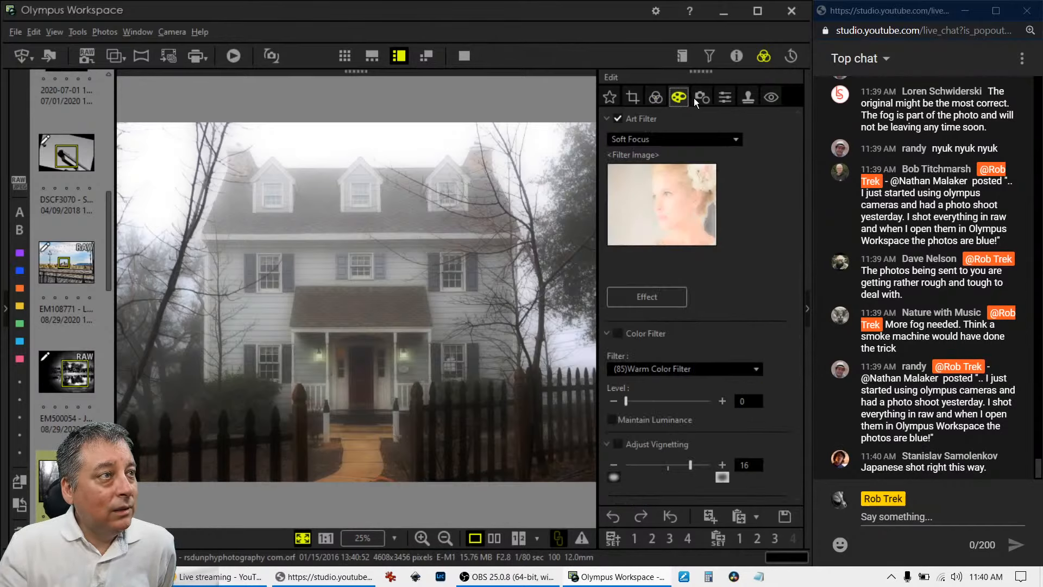
left_click(660, 297)
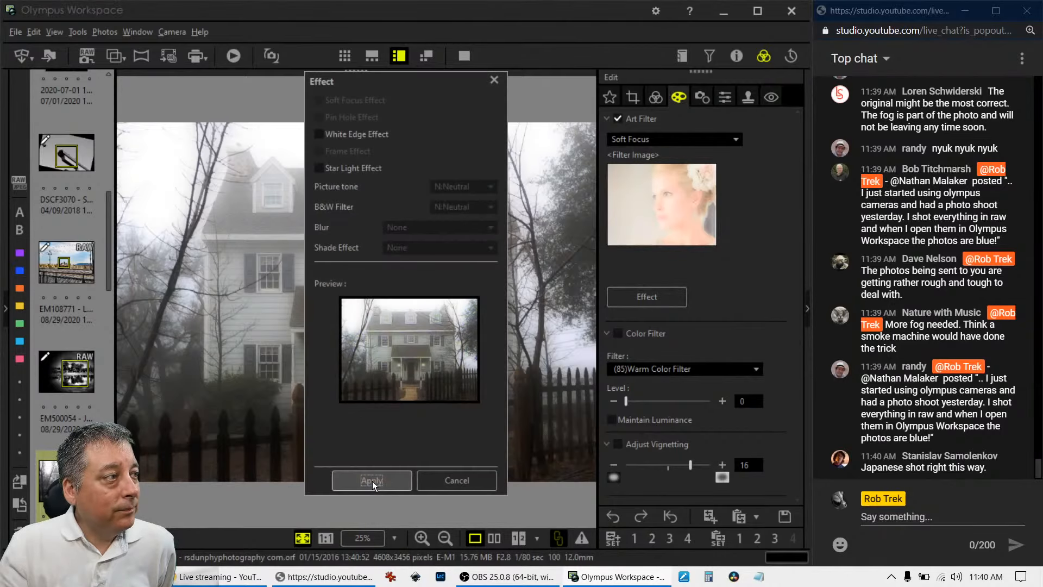
left_click(438, 477)
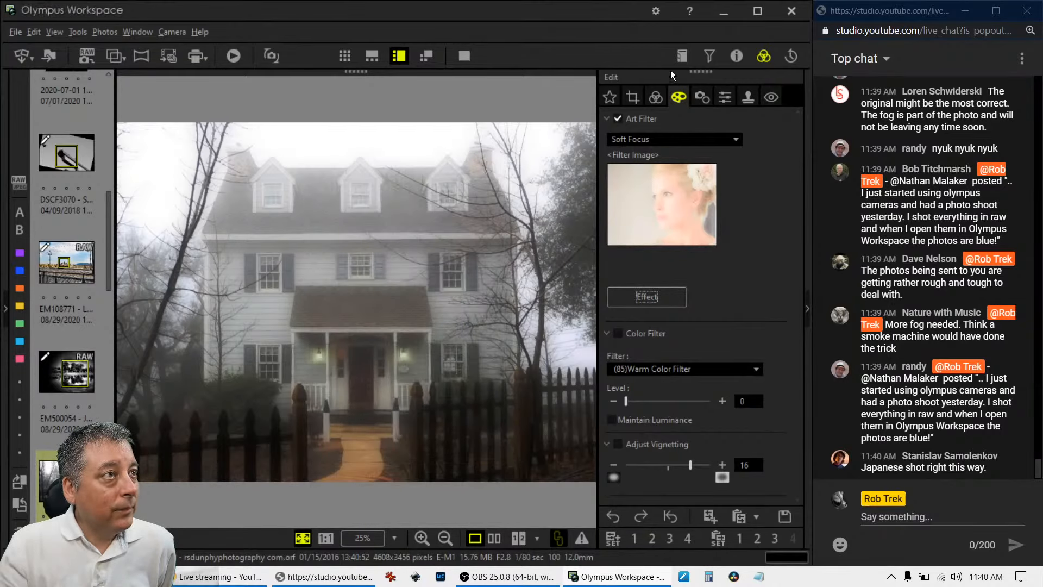
Switch the house photo's white balance to the Auto preset.
left_click(649, 102)
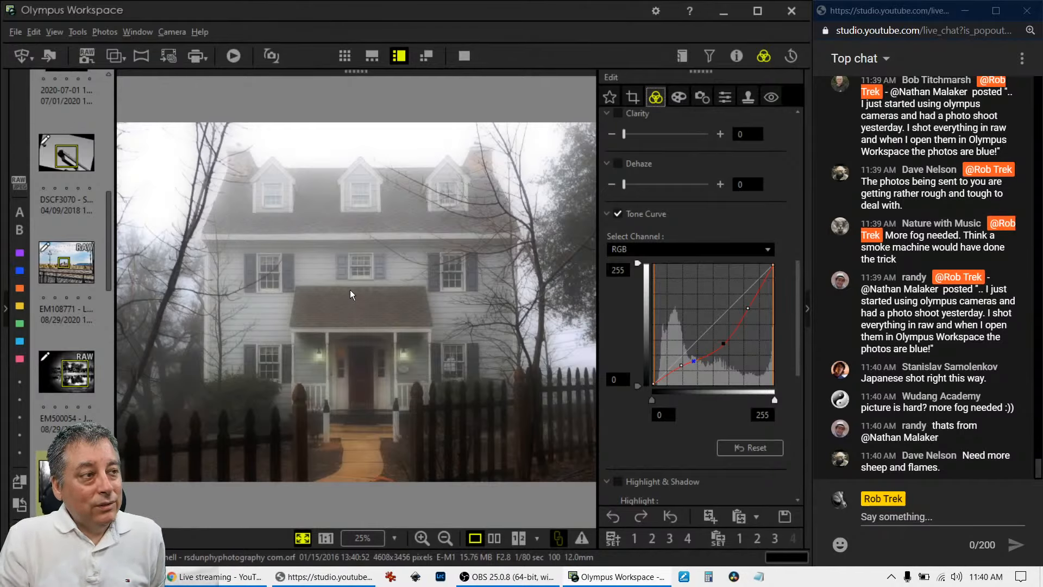
scroll(683, 454, "up", 5)
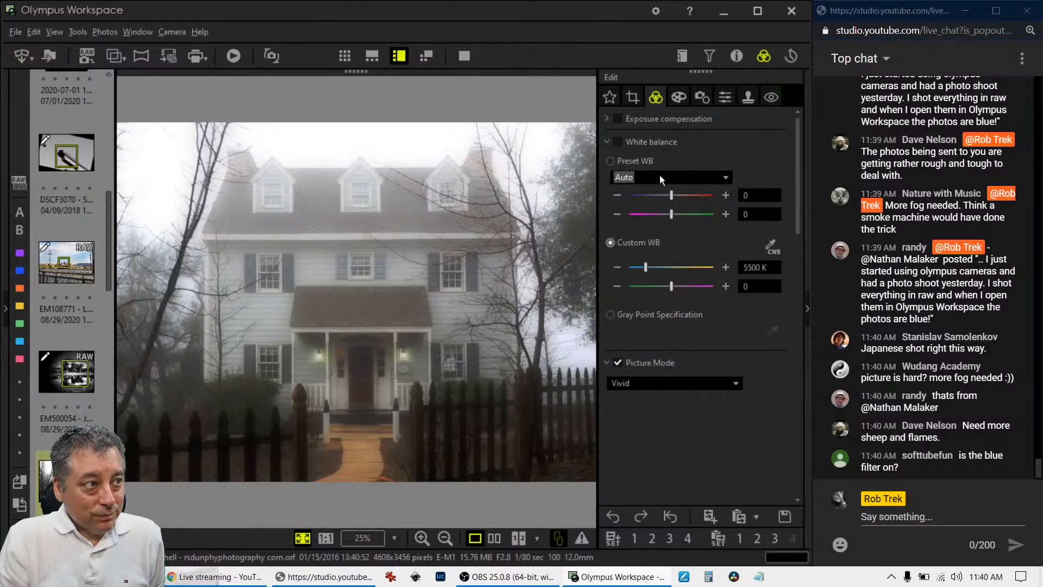
left_click(611, 163)
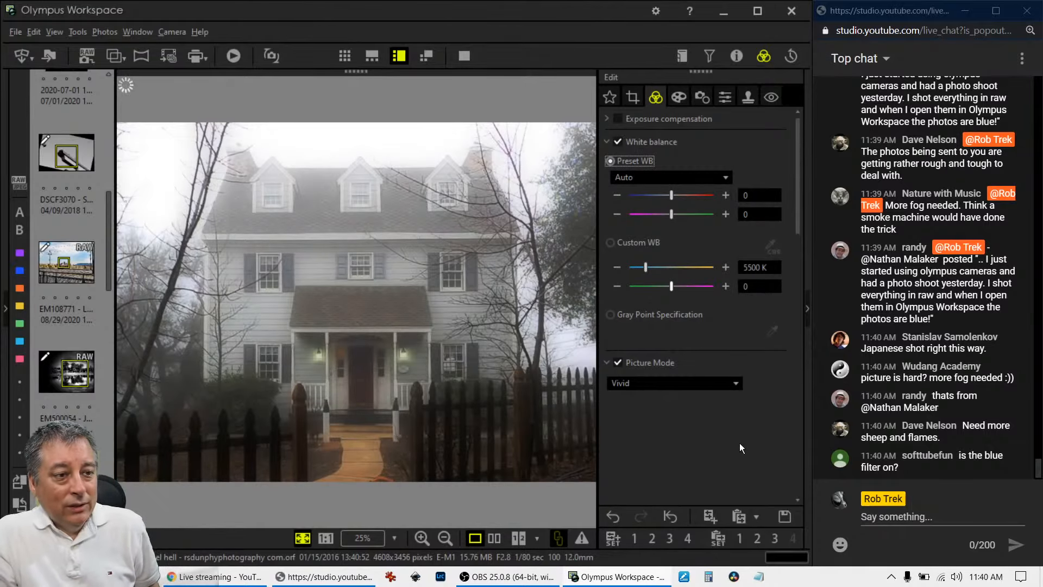
Apply the batch processing file "Full Reset for ORF.oes" to the house photo after reviewing its settings list.
left_click(756, 517)
left_click(783, 543)
left_click(307, 154)
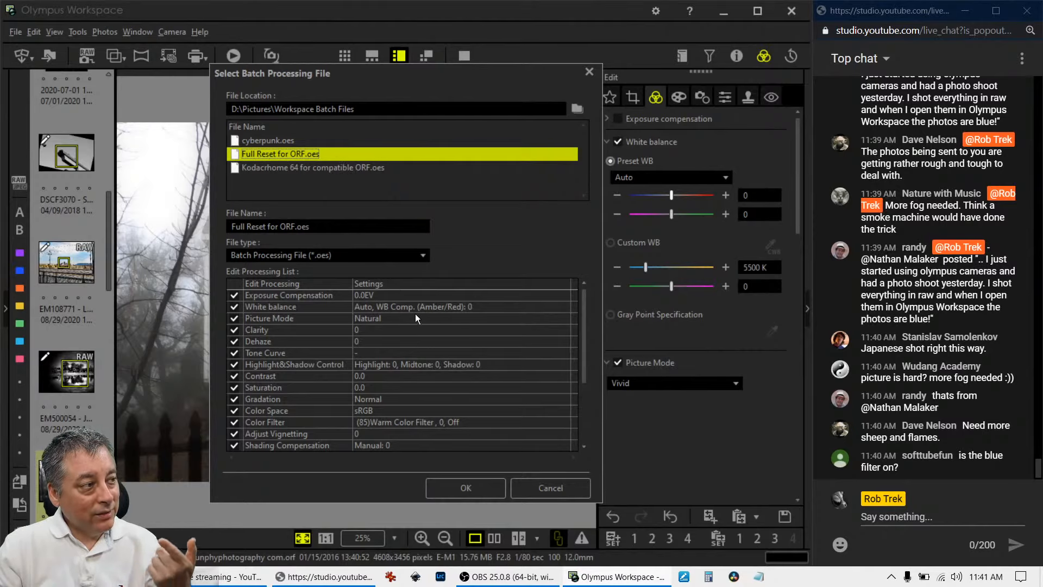
scroll(416, 313, "down", 2)
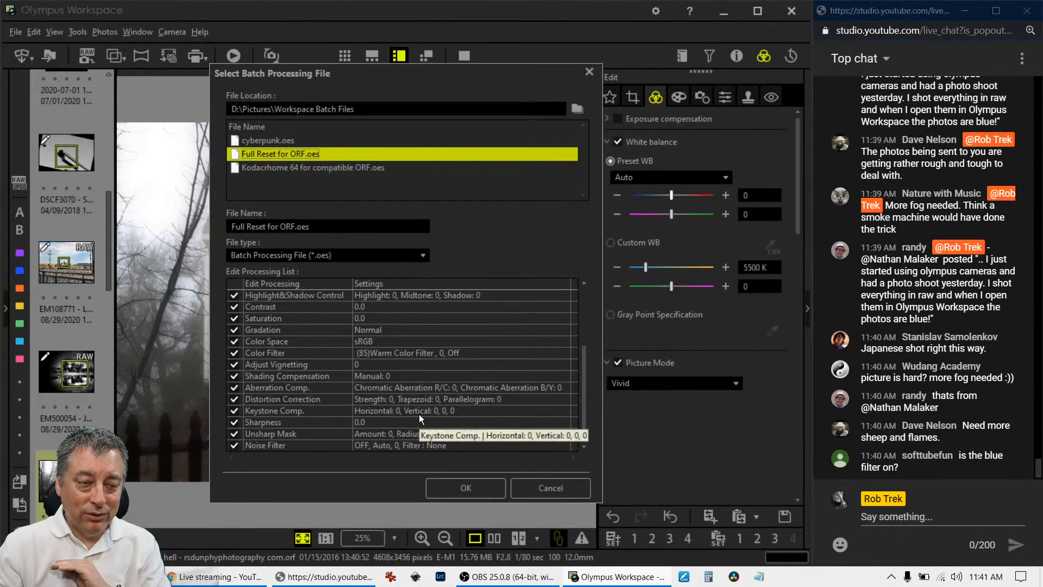
left_click(454, 489)
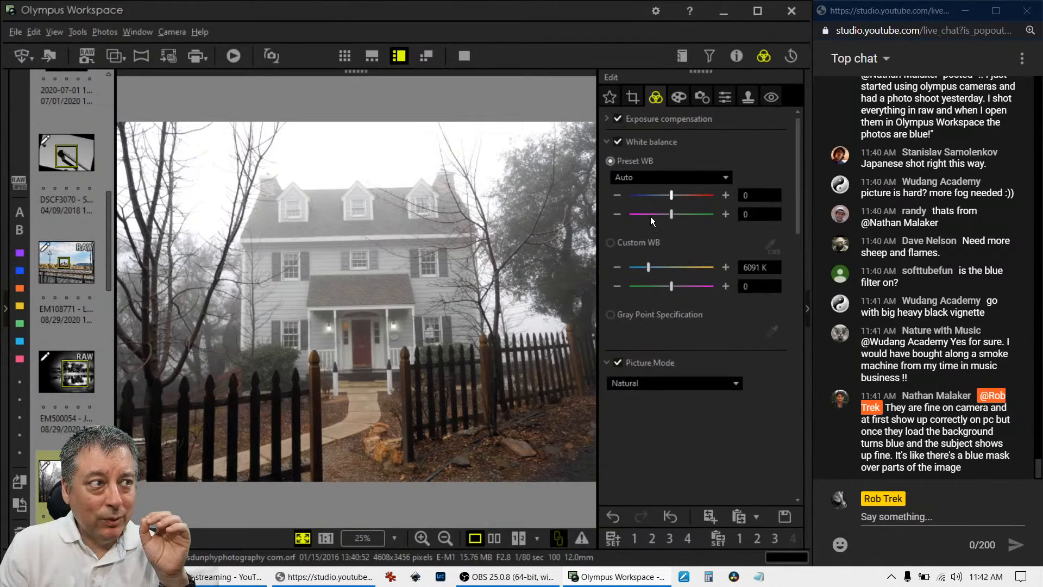
Set the amber compensation of the Auto preset white balance to -7.
left_click_drag(666, 195, 597, 202)
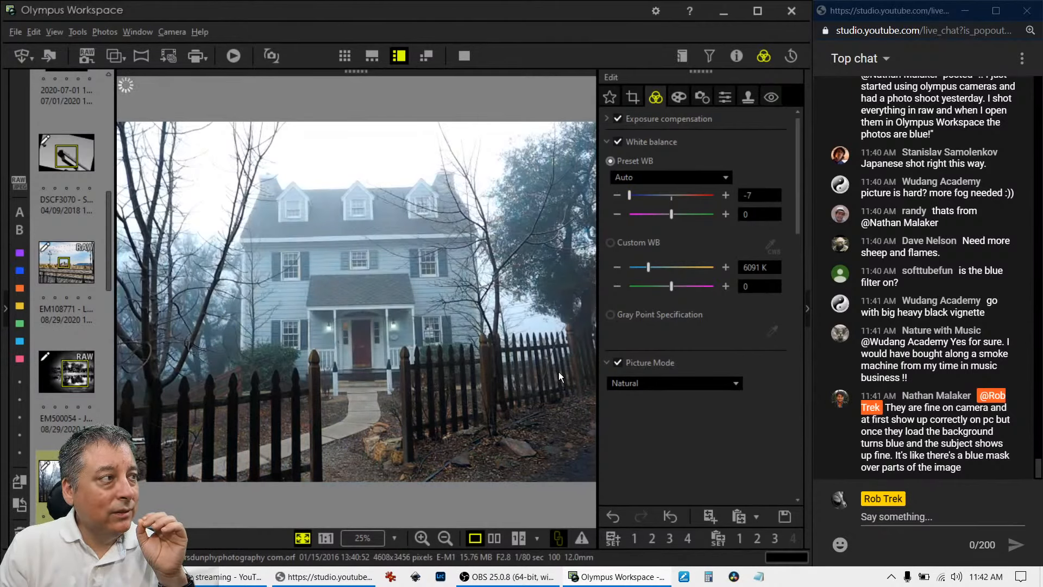
Try a custom white balance of 2000 K on the house photo and return to the Auto preset.
left_click_drag(647, 269, 617, 271)
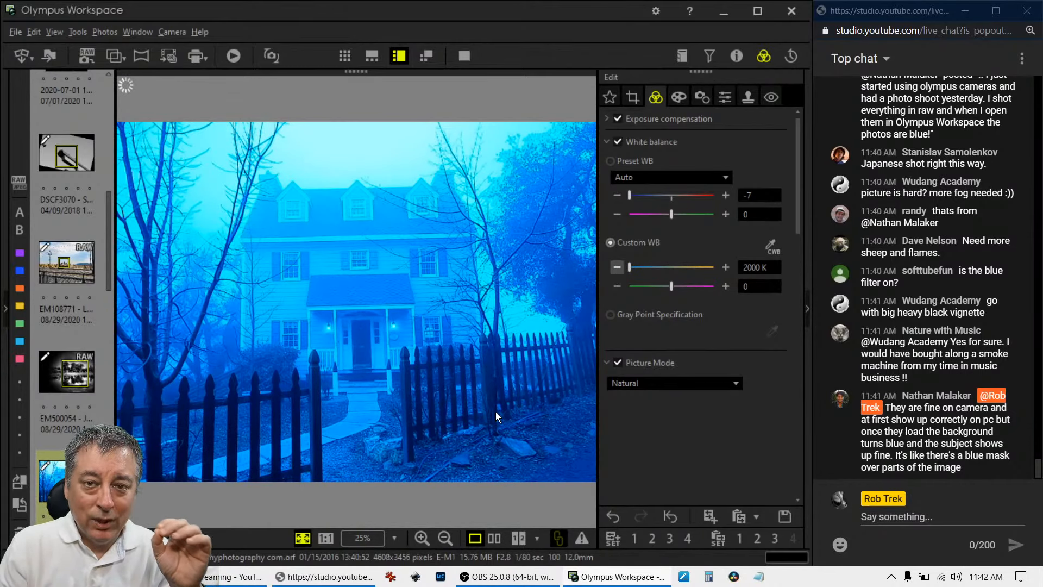
left_click(611, 161)
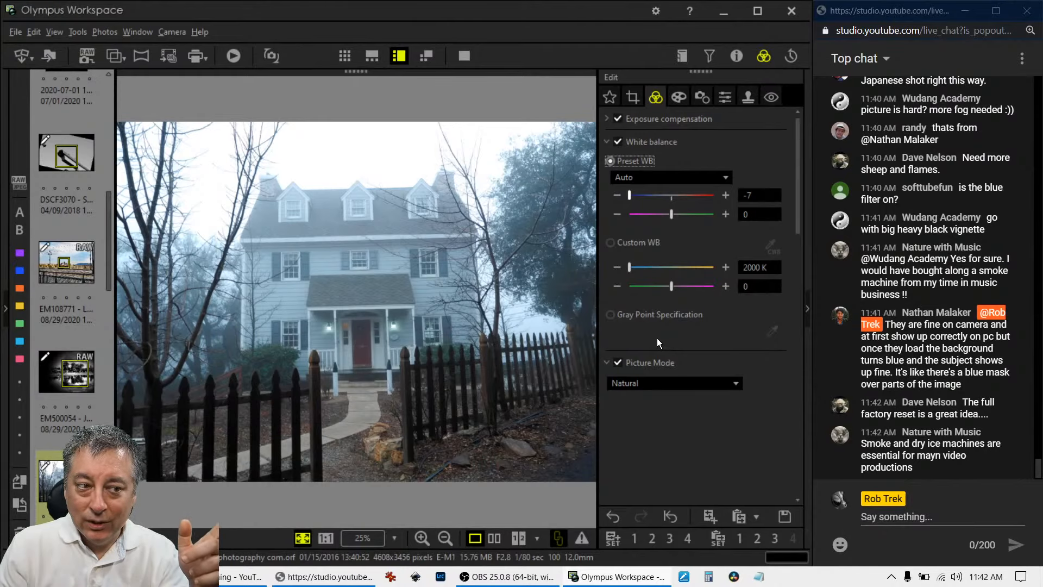
Load the batch processing file "Full Reset for ORF.oes" again to reset the house photo's edits.
left_click(755, 517)
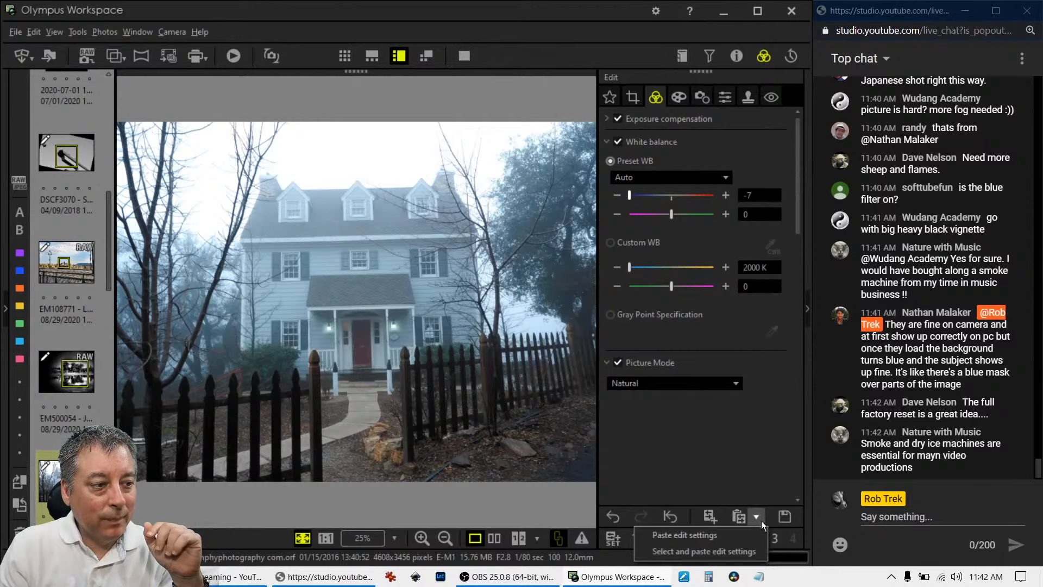
left_click(789, 517)
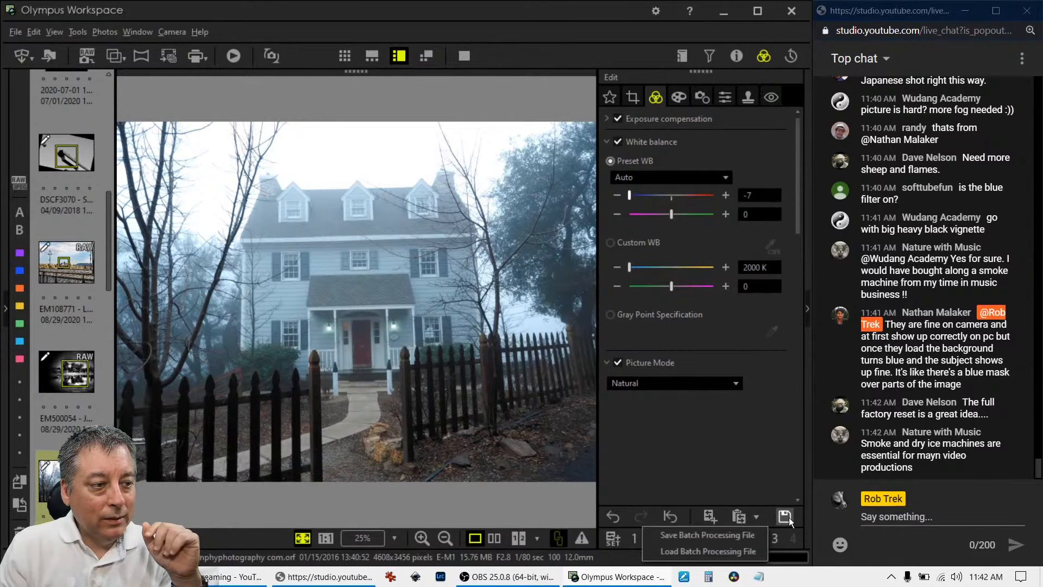
left_click(760, 547)
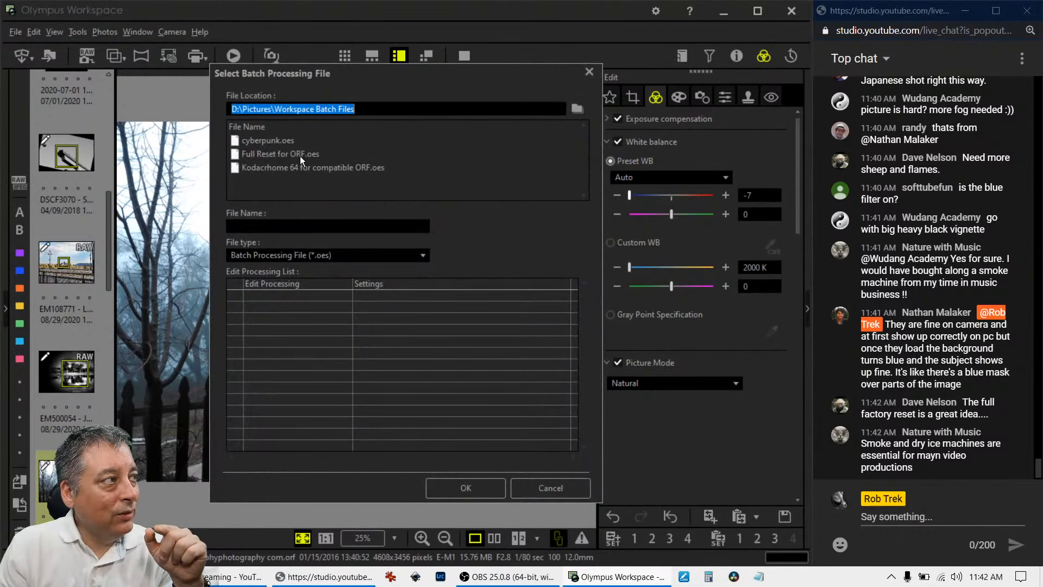
left_click(284, 155)
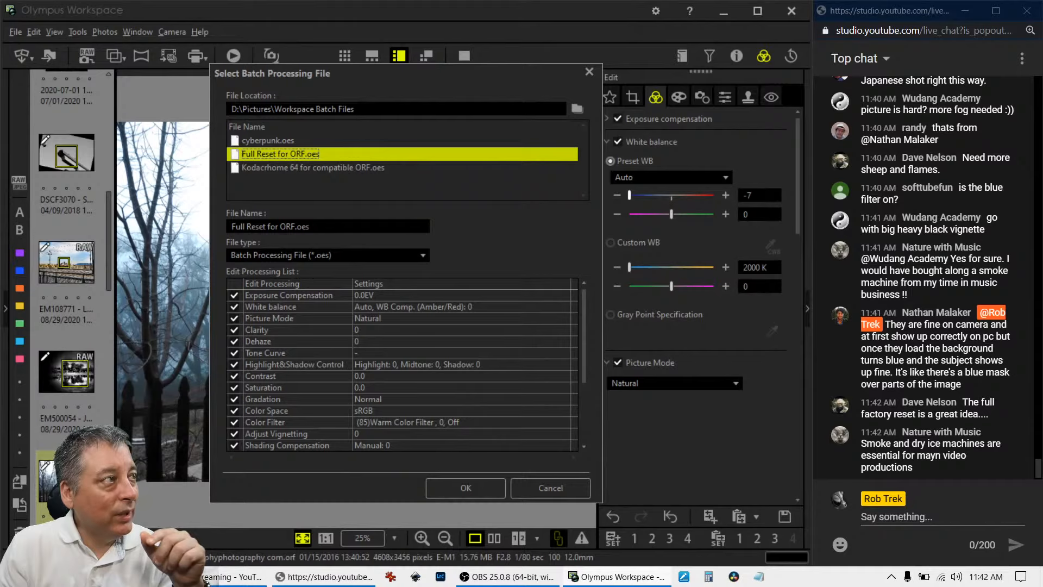
left_click(467, 489)
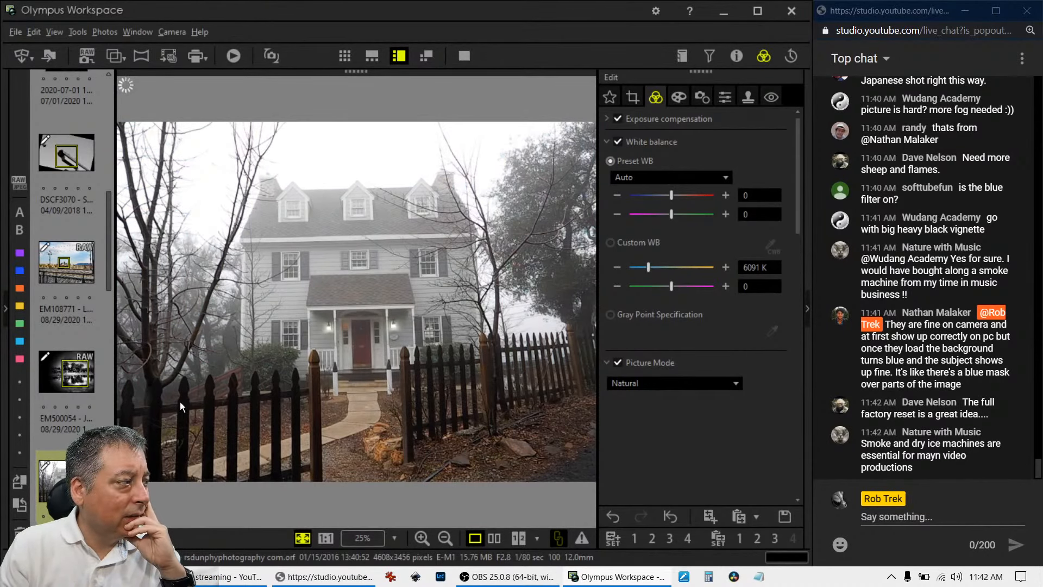
Open the pink flower photo O5M10171 for editing.
scroll(90, 451, "down", 6)
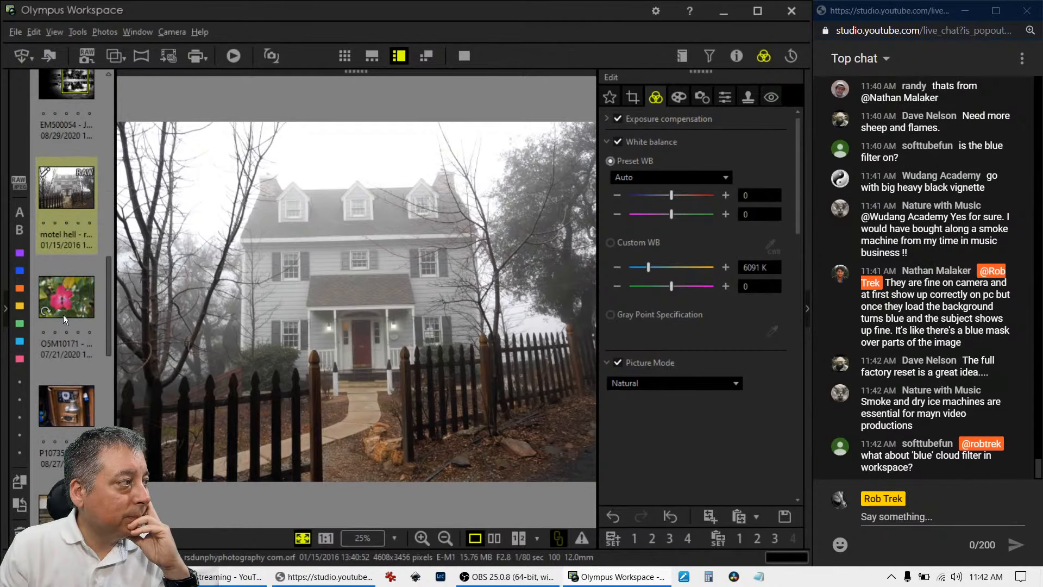
left_click(64, 312)
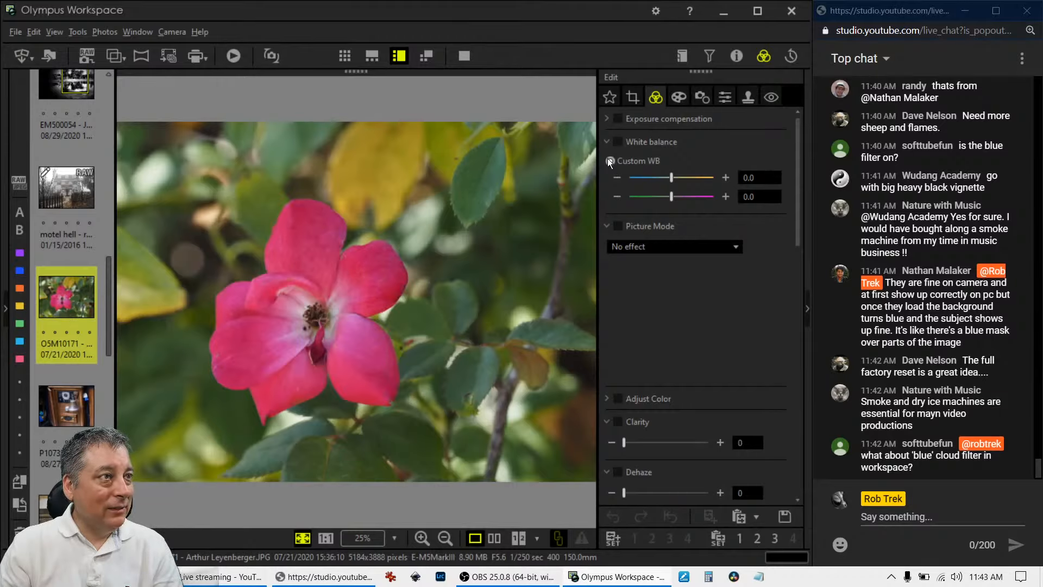
Try the BLUE color filter at level 87 on the flower photo and switch the filter off.
left_click(677, 99)
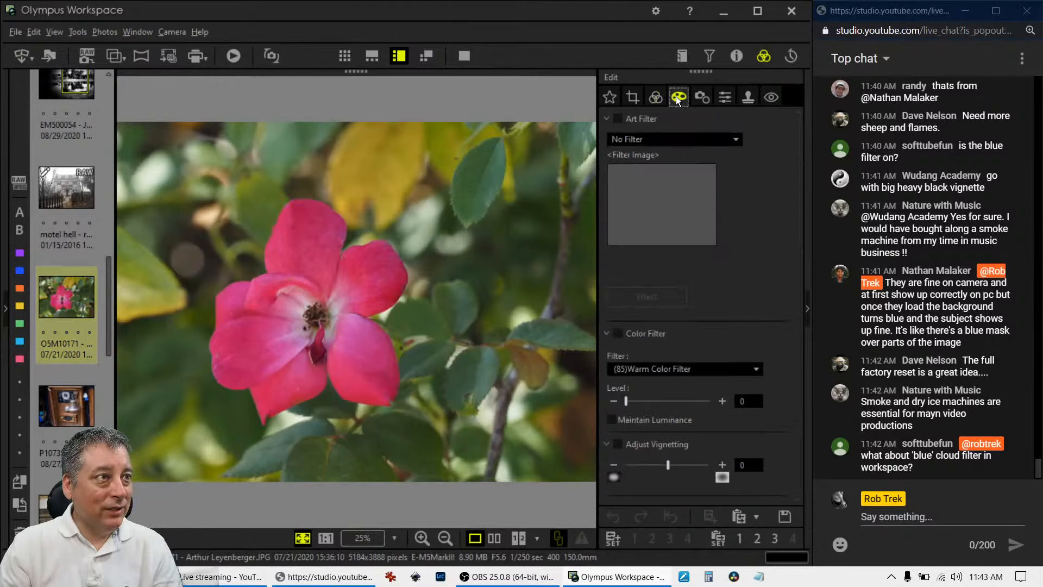
left_click(715, 370)
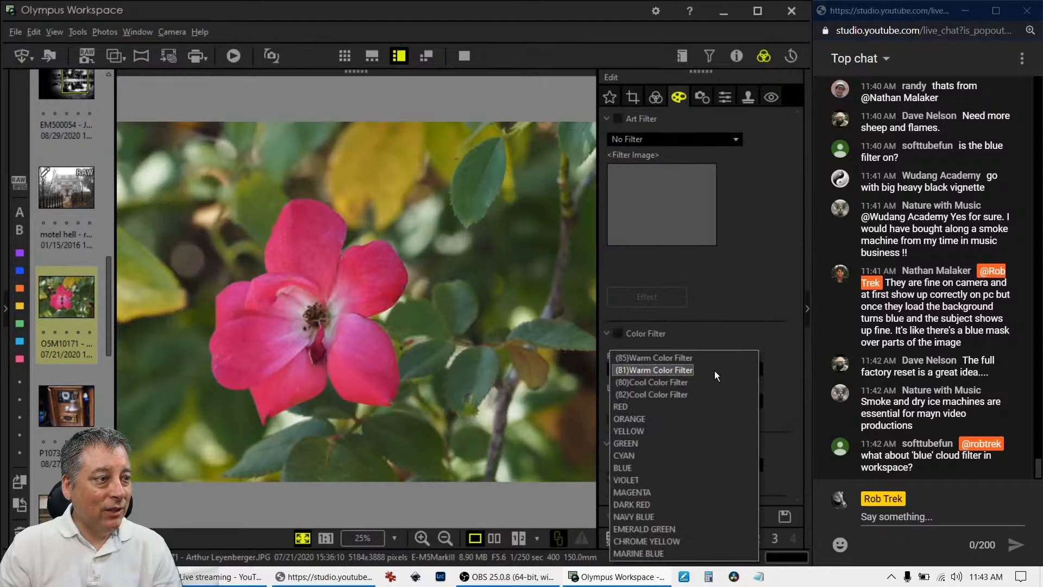
left_click(684, 467)
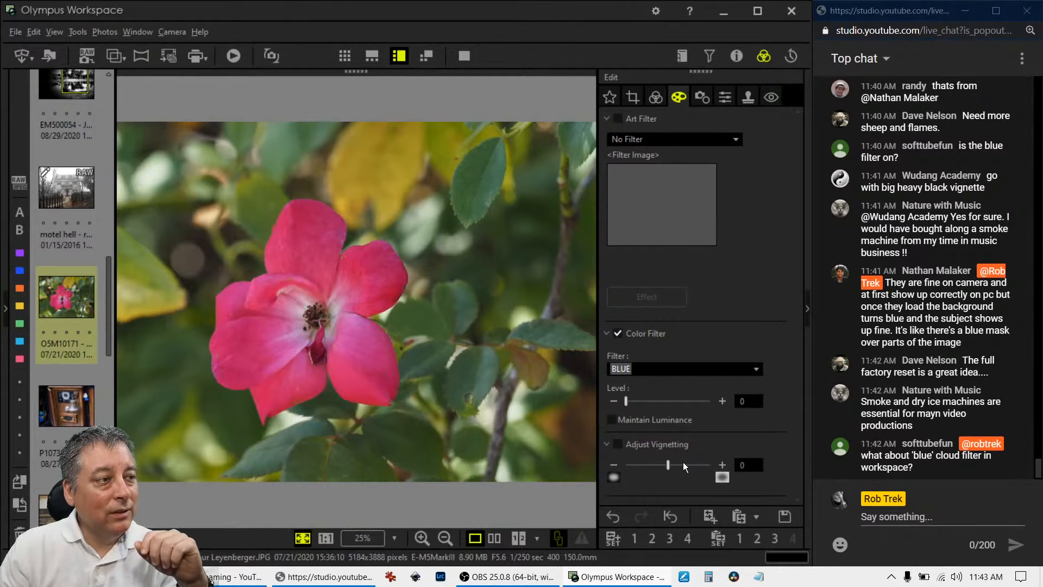
left_click_drag(630, 402, 702, 410)
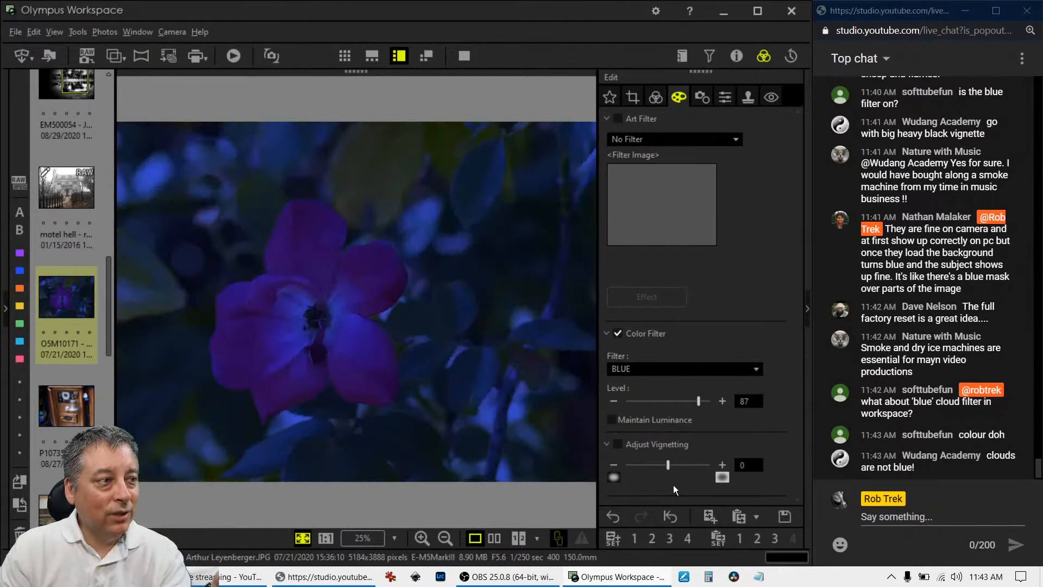
left_click(618, 334)
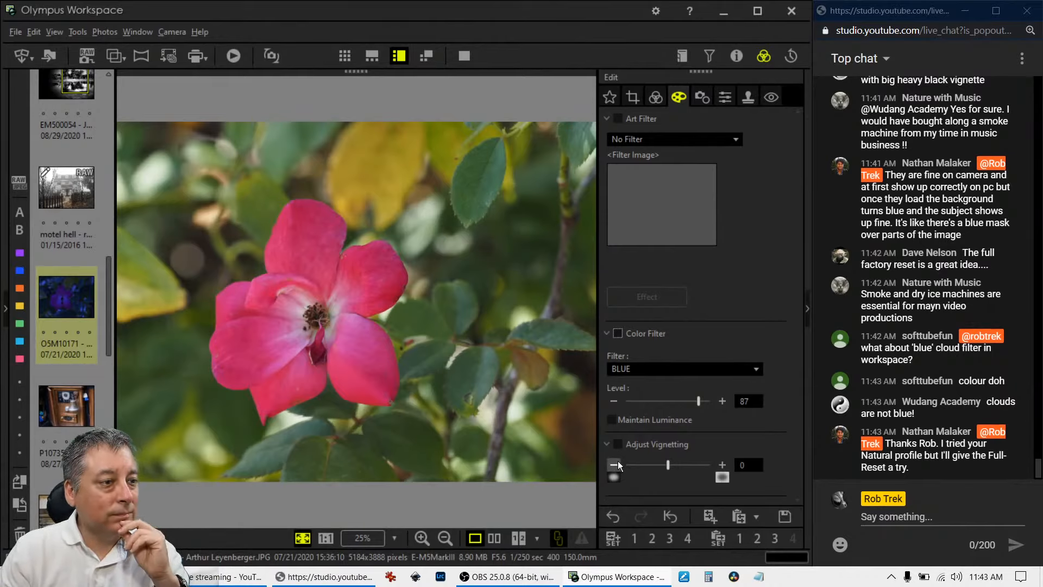
left_click(84, 289)
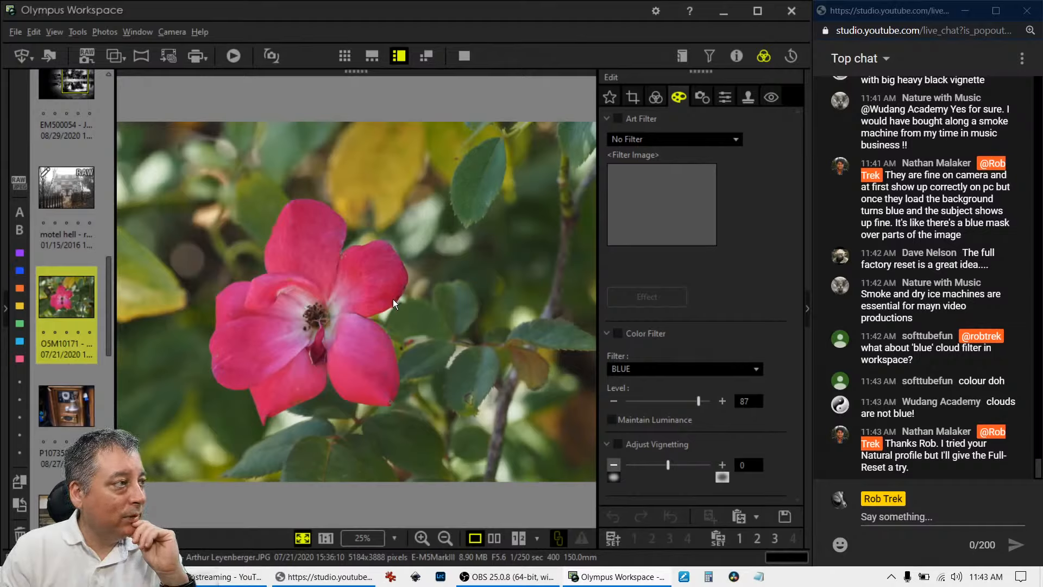
Apply the Pop Art art filter to the flower photo and lower its saturation to -44.
left_click(647, 140)
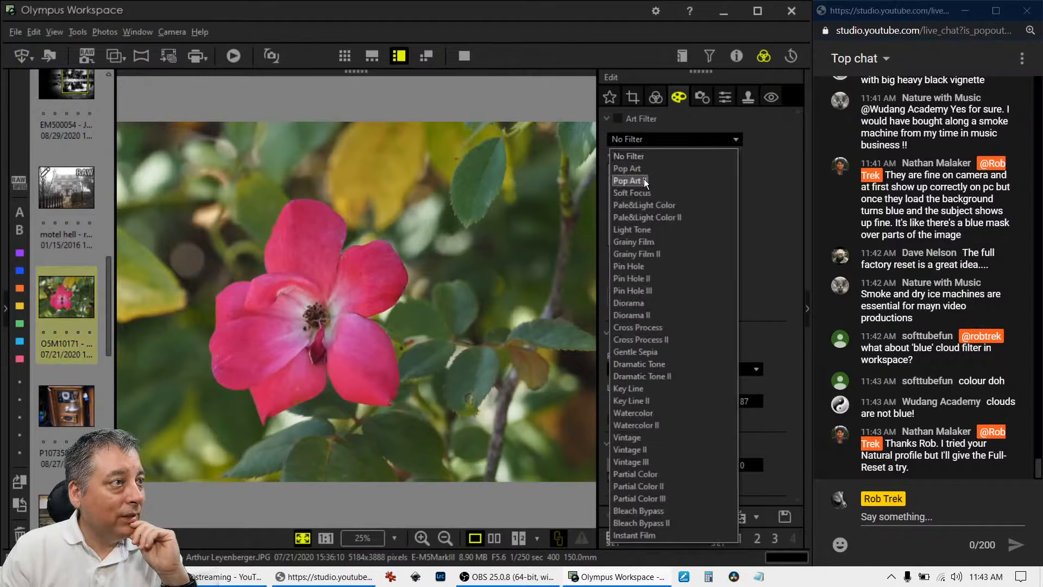
left_click(643, 172)
left_click(654, 98)
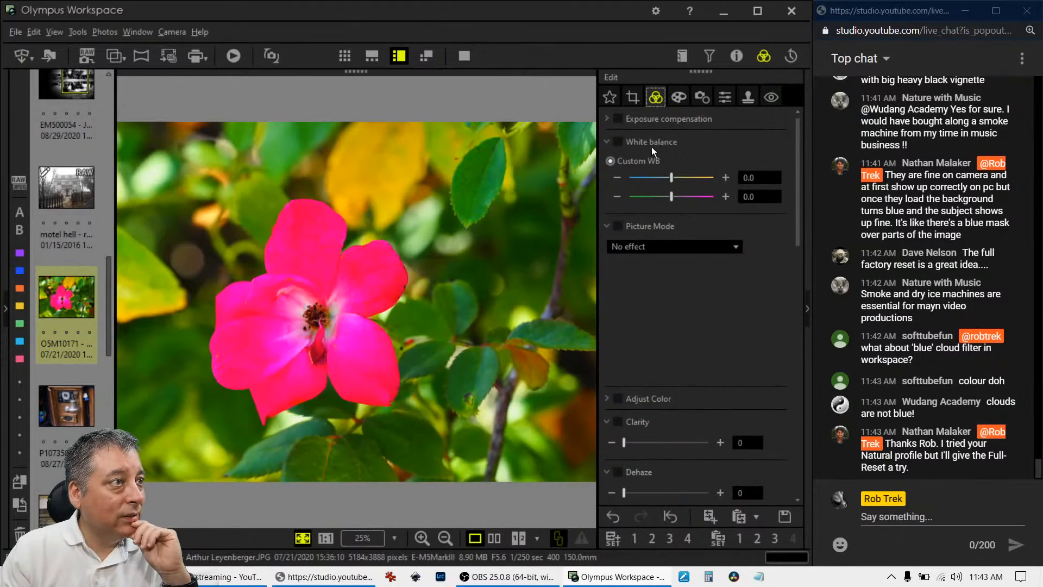
scroll(692, 360, "down", 8)
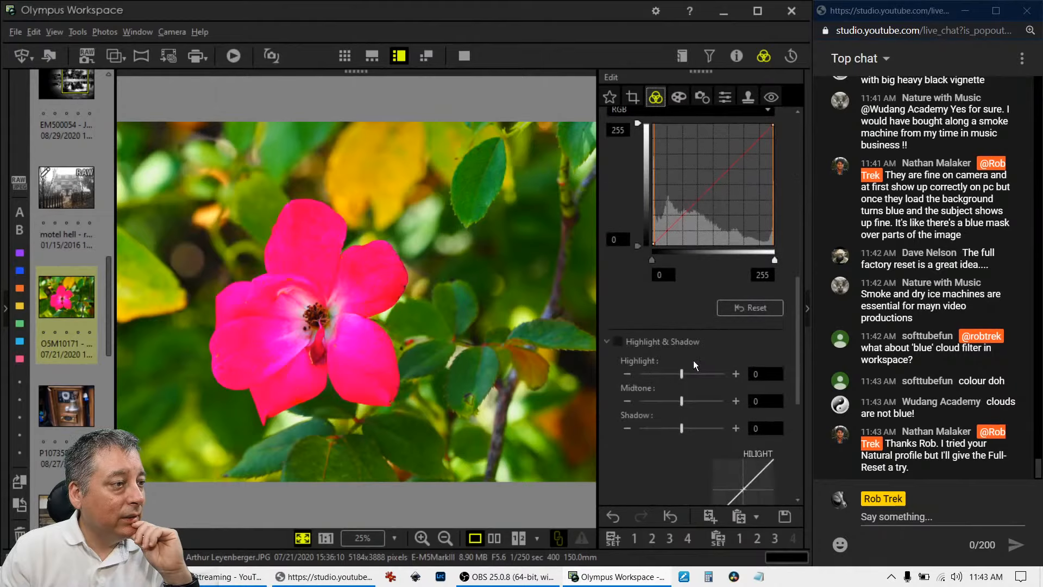
scroll(693, 369, "down", 5)
left_click_drag(668, 390, 630, 389)
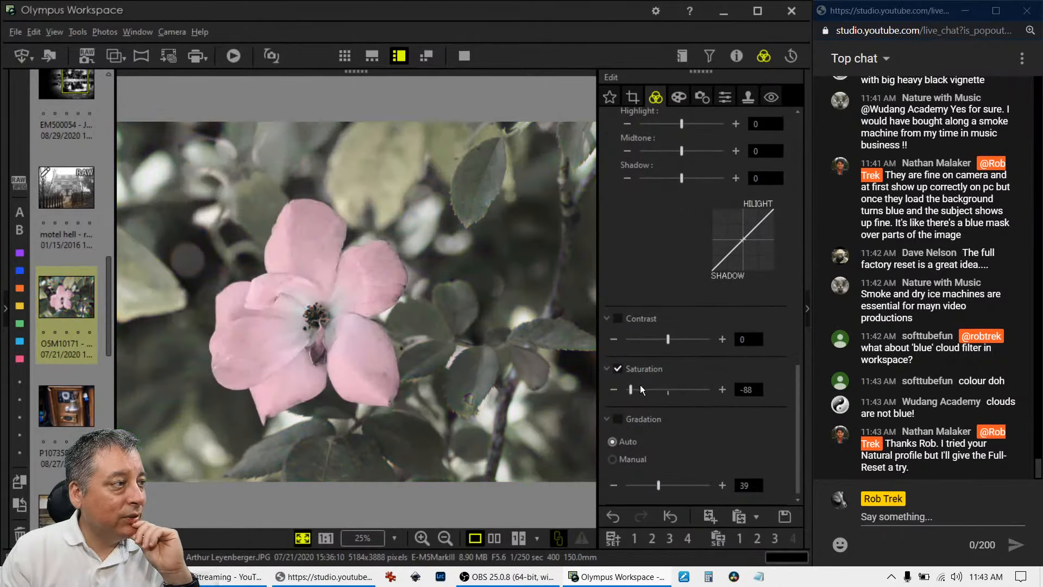
left_click_drag(634, 387, 647, 389)
Darken the flower photo's shadows by pulling down the lower part of the RGB tone curve and adding an upper control point.
scroll(674, 302, "up", 10)
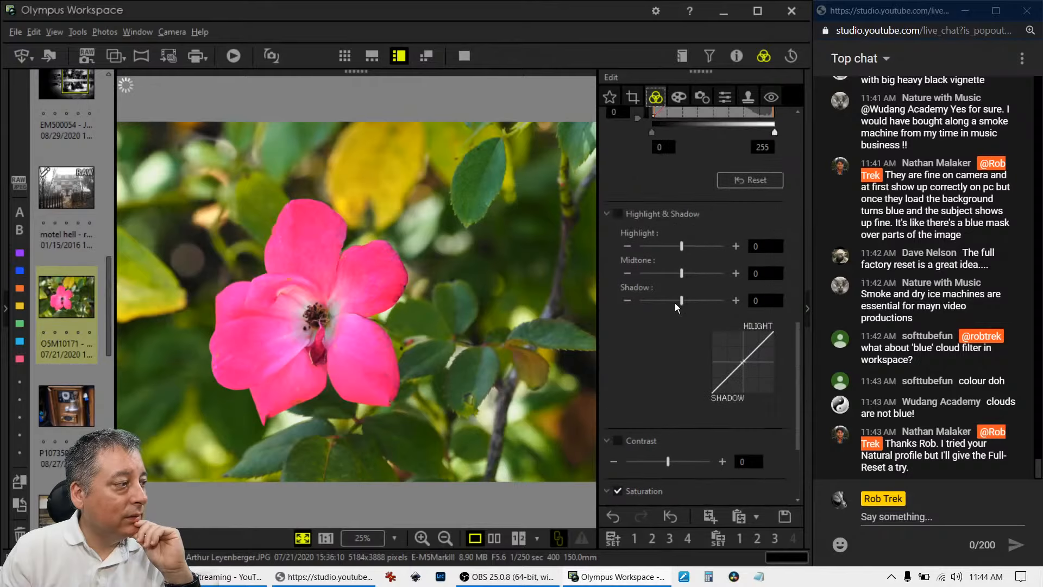
scroll(676, 303, "up", 2)
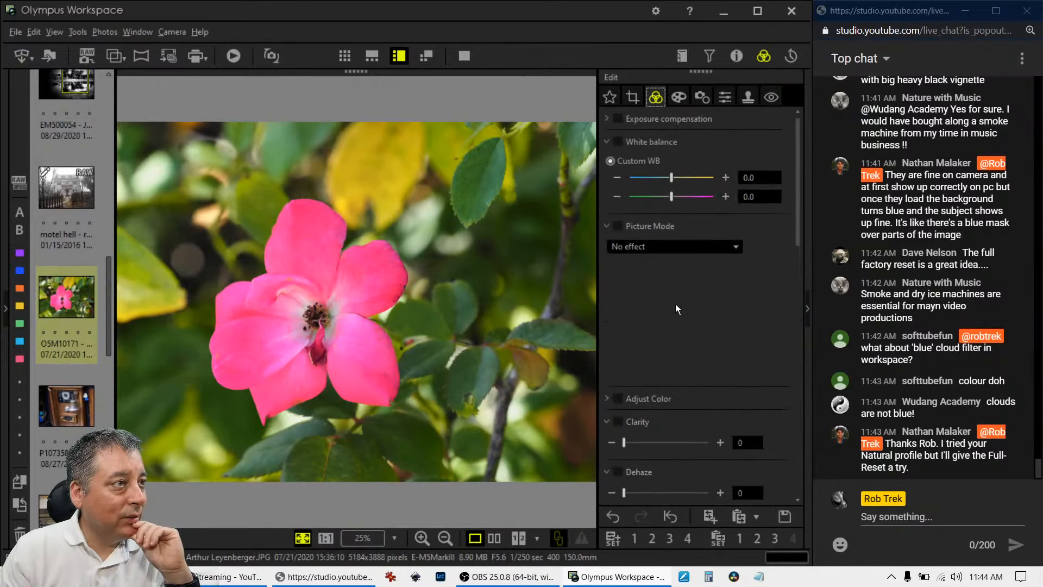
scroll(676, 304, "down", 8)
scroll(675, 304, "down", 1)
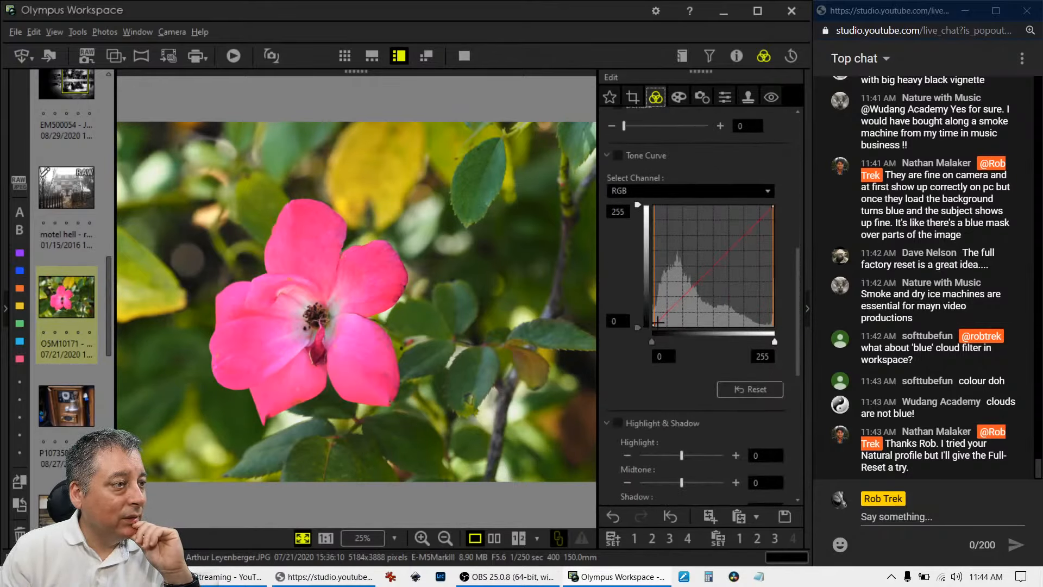
left_click_drag(663, 314, 697, 314)
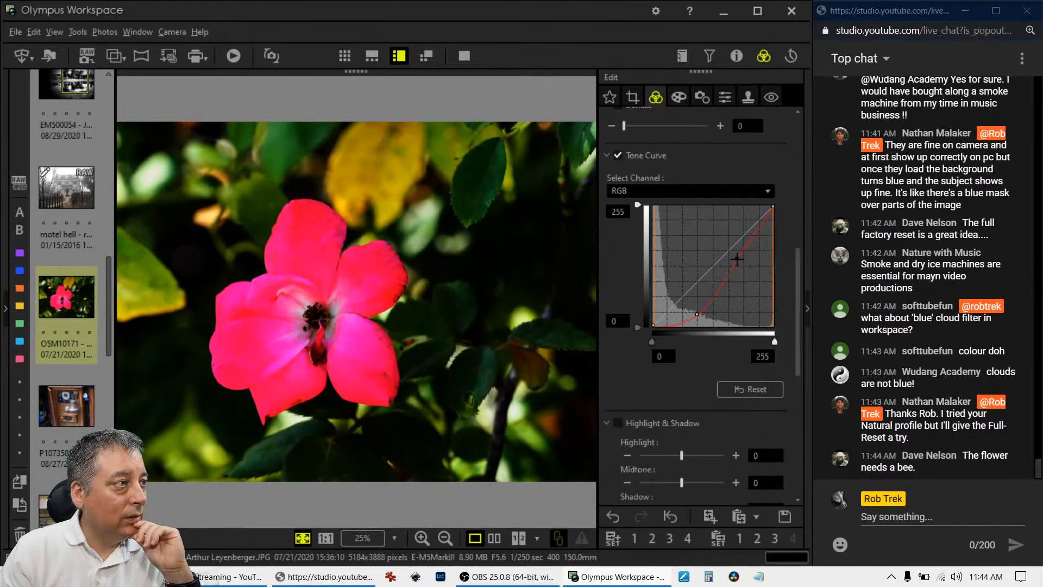
left_click_drag(736, 263, 736, 258)
Set the art filter to No Filter to compare the look, and restore Pop Art.
left_click(679, 97)
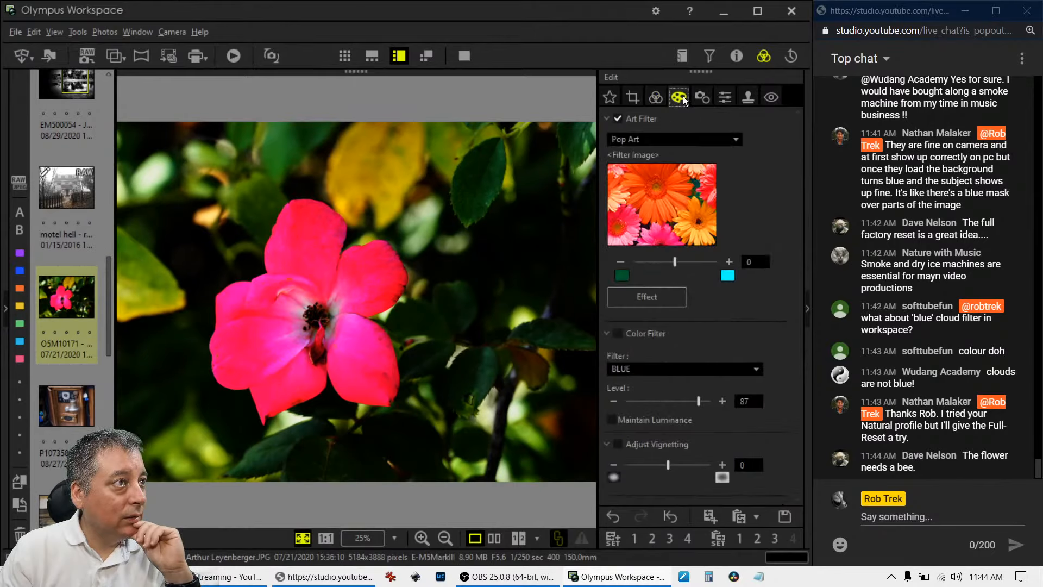
left_click(670, 139)
left_click(667, 147)
left_click(656, 97)
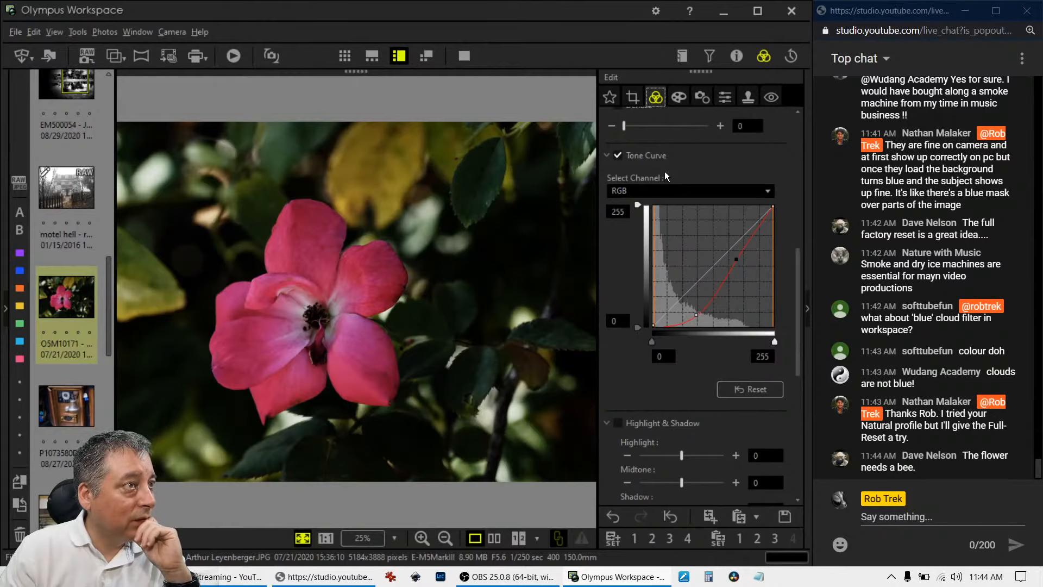
left_click(673, 99)
left_click(669, 140)
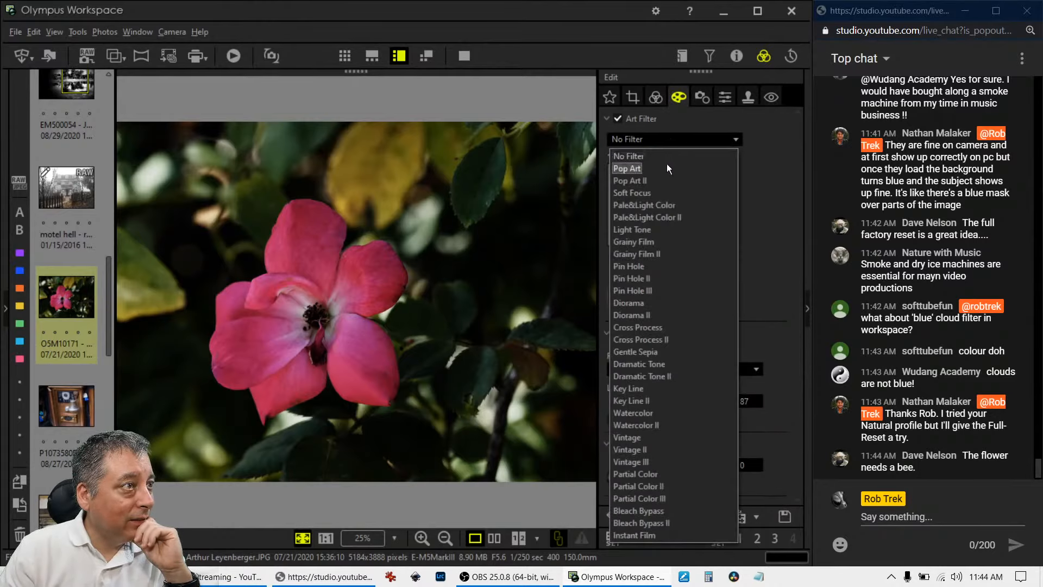
left_click(666, 164)
Reduce the flower photo's saturation to -64.
left_click(654, 98)
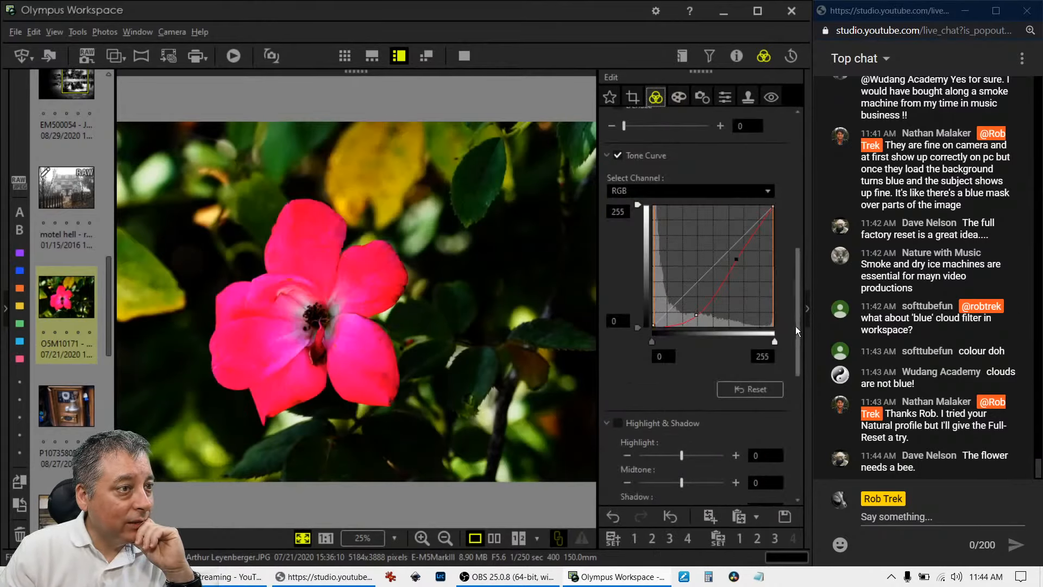
left_click_drag(796, 325, 807, 464)
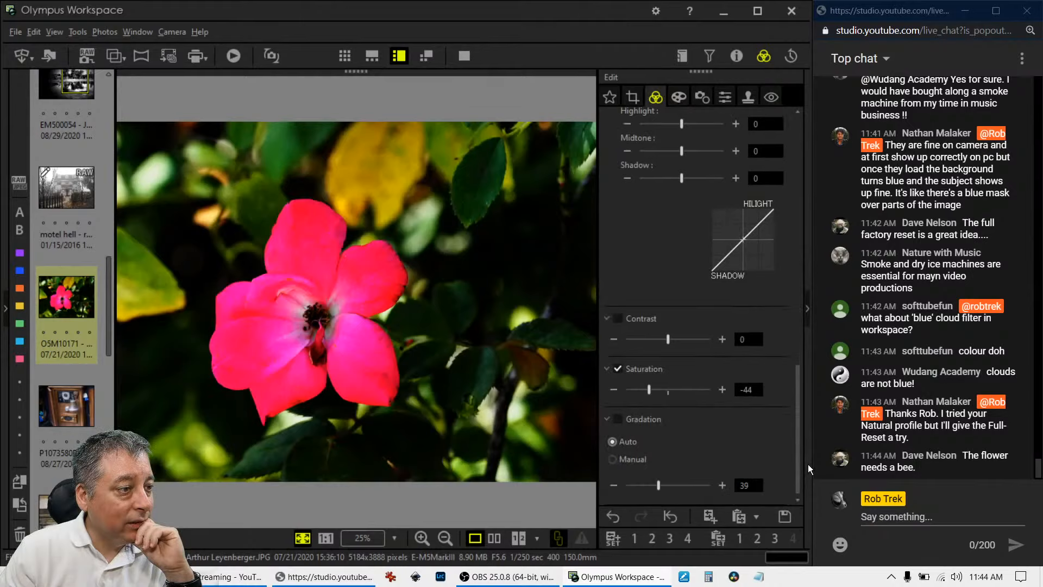
left_click(649, 387)
left_click_drag(649, 387, 641, 391)
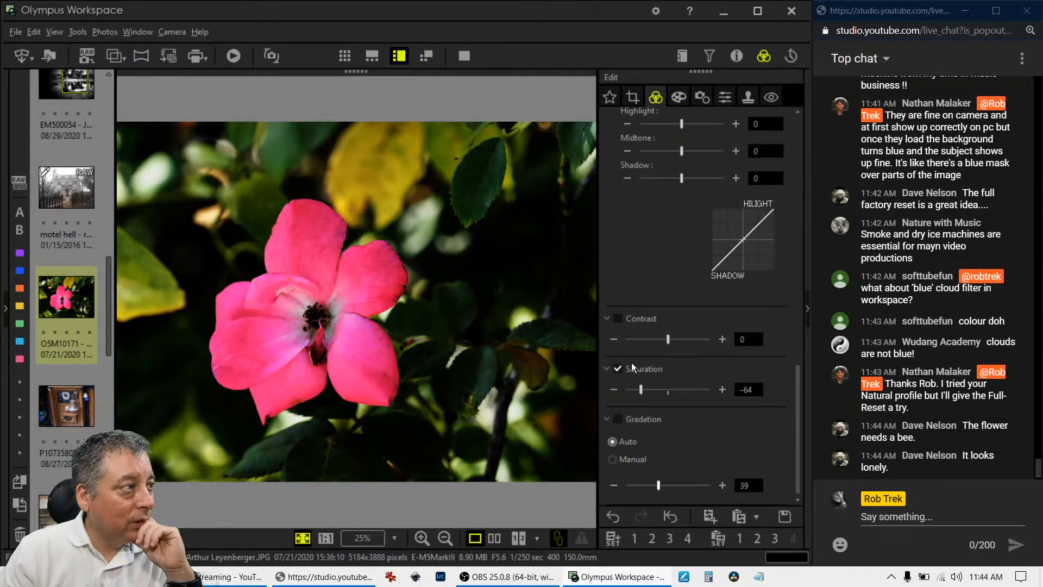
Crop the flower photo to a 1:1 (6:6) square, shift the frame around the bloom and set the tilt to 7.9°.
left_click(632, 97)
left_click(644, 172)
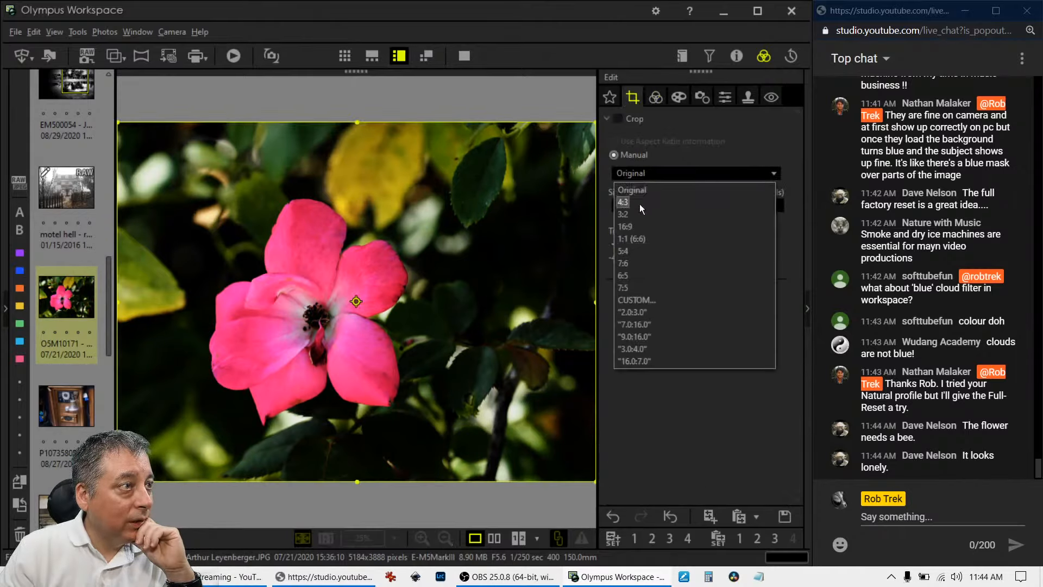
left_click(639, 240)
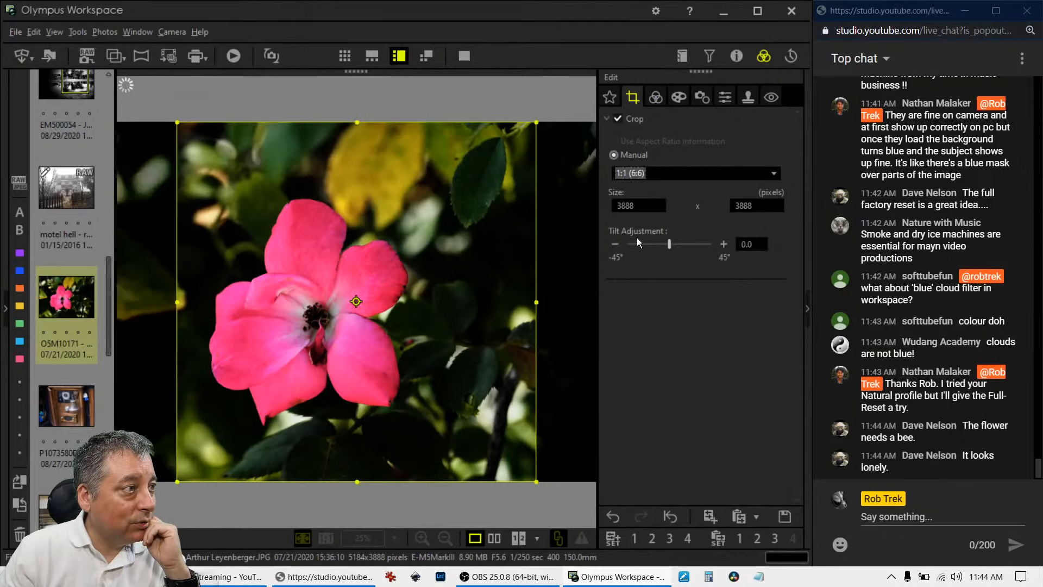
left_click_drag(667, 243, 673, 242)
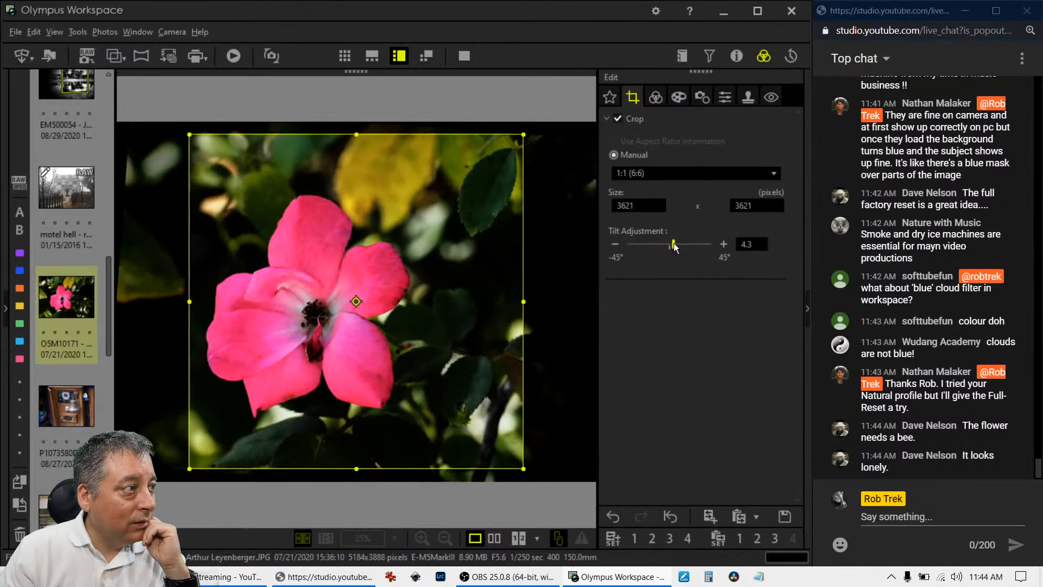
left_click_drag(459, 325, 410, 326)
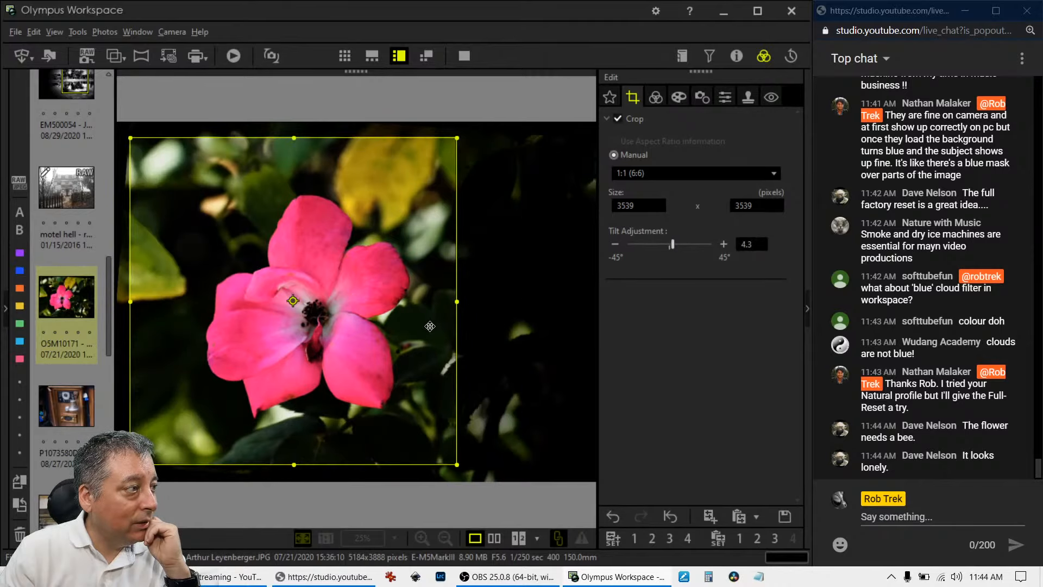
left_click_drag(672, 245, 678, 248)
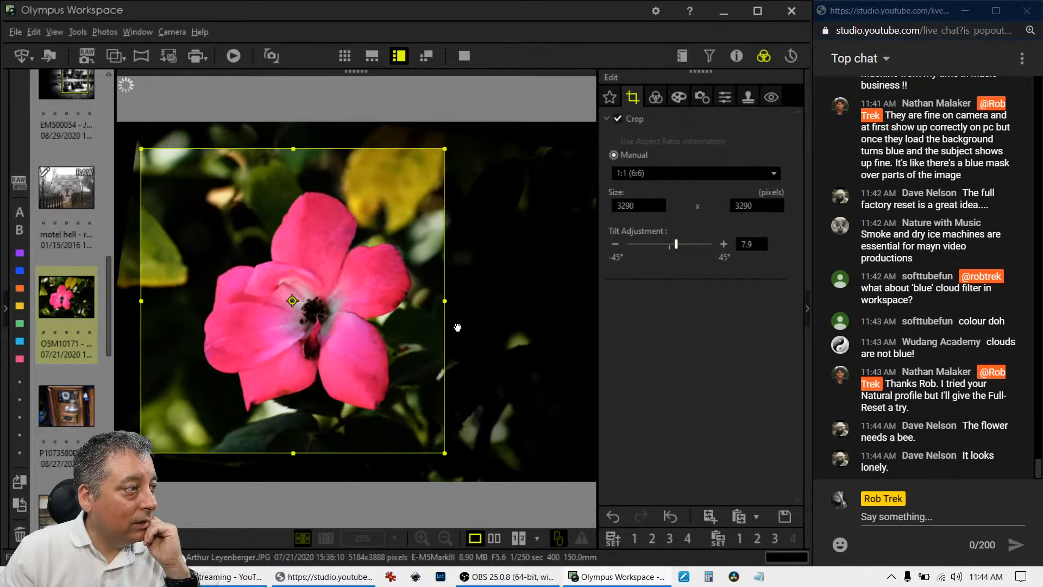
left_click(656, 98)
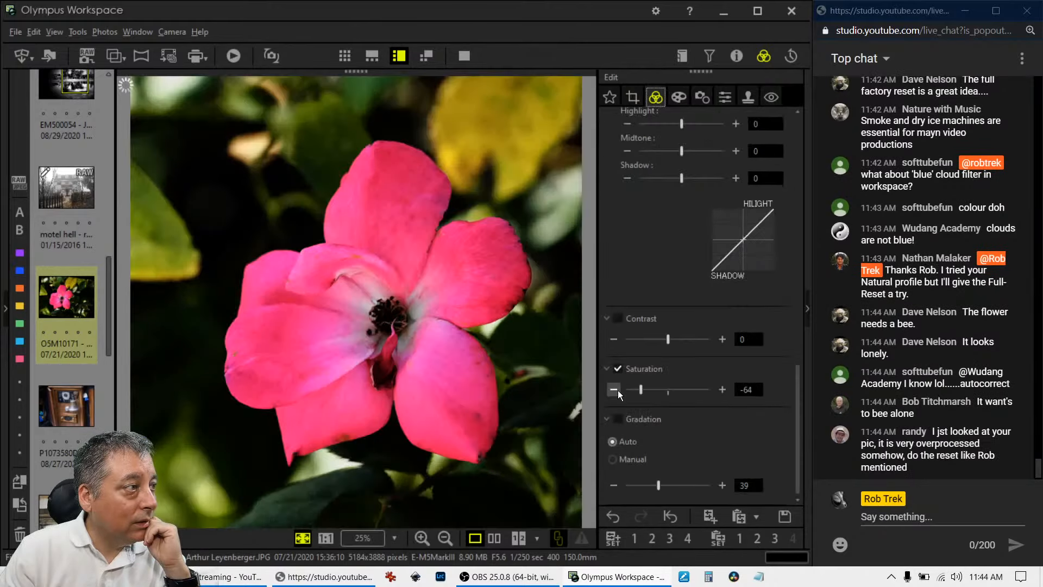
Set the flower photo's sharpness to 5 while checking the flower's center at 1:1 size.
left_click(425, 320)
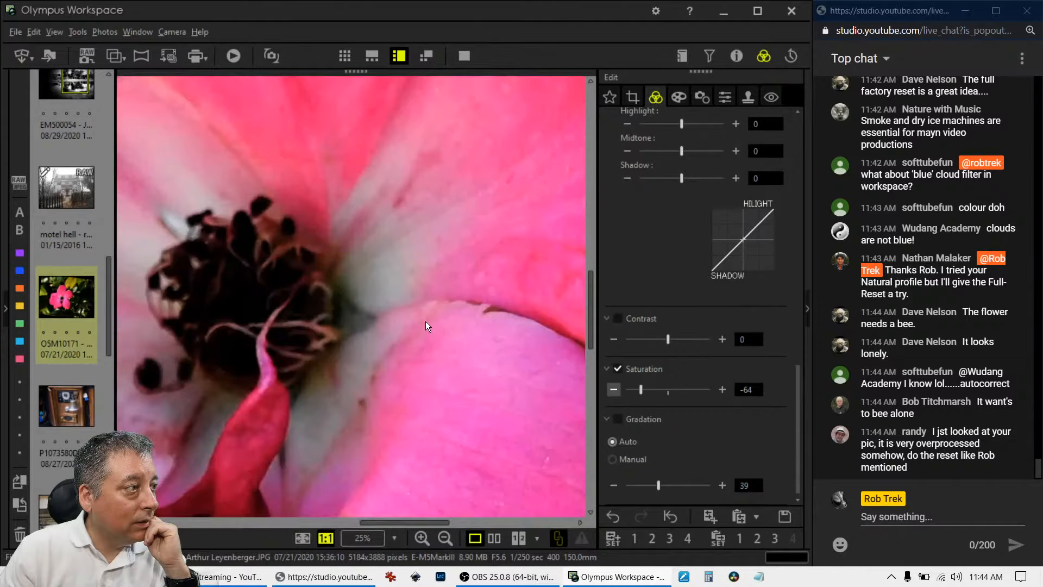
left_click(702, 97)
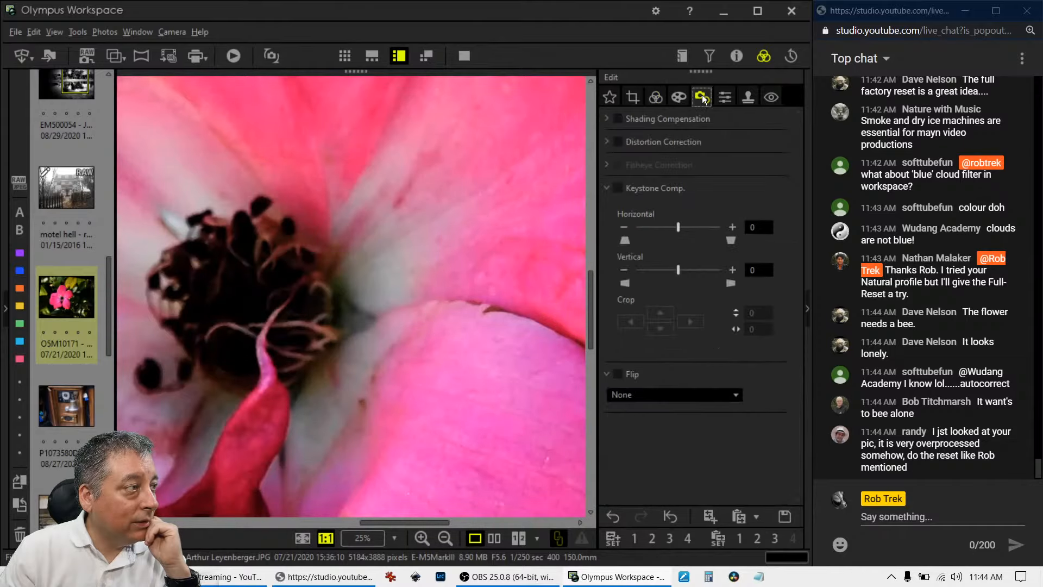
left_click(724, 98)
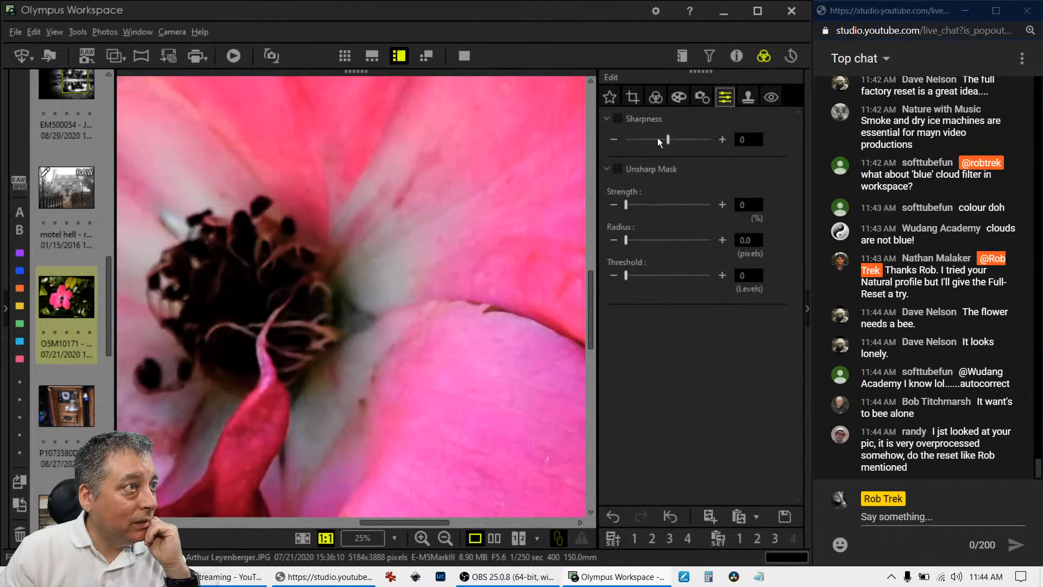
left_click_drag(669, 140, 735, 142)
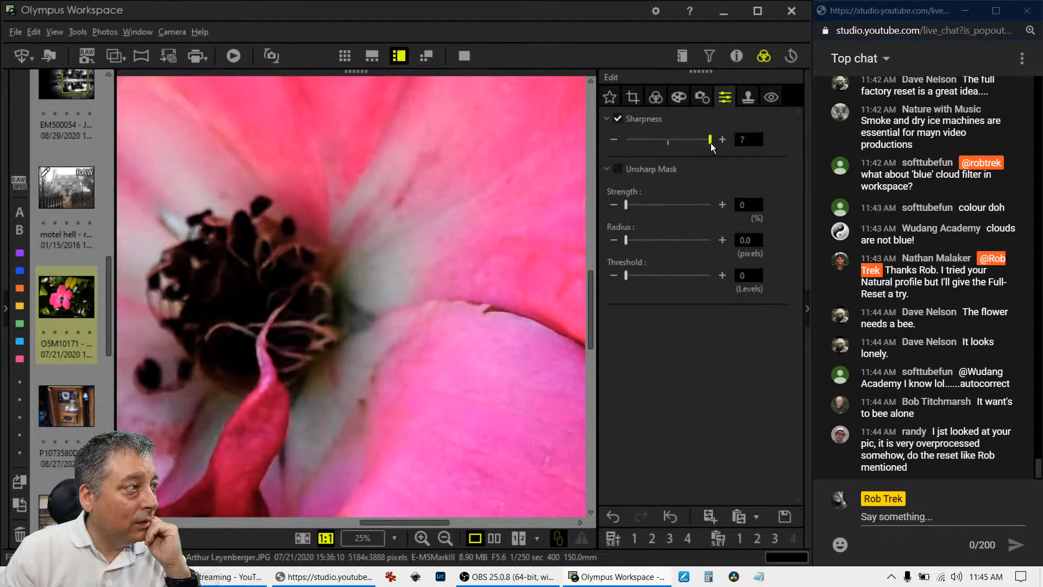
left_click_drag(710, 143, 696, 142)
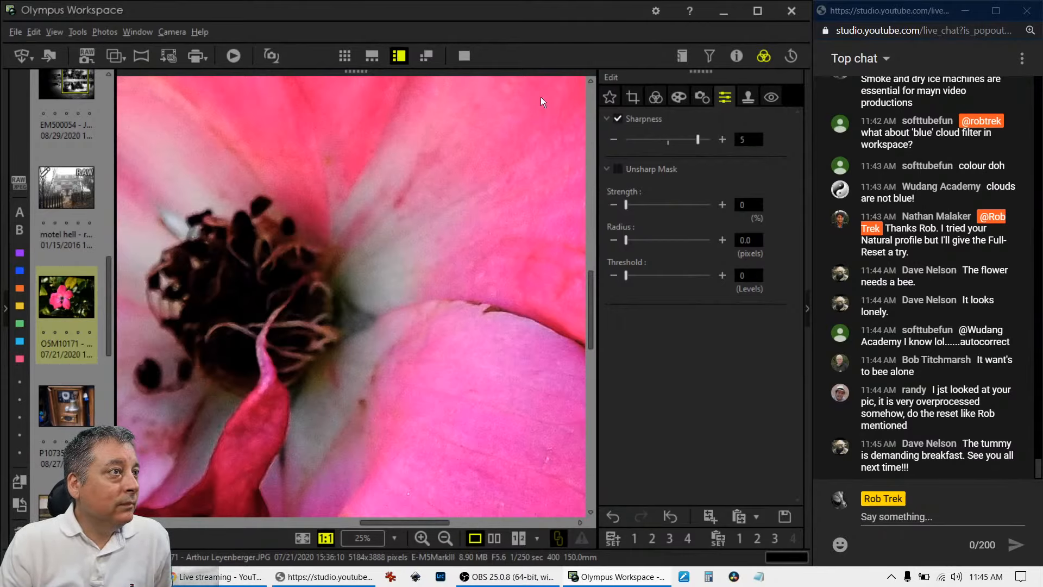
left_click(454, 186)
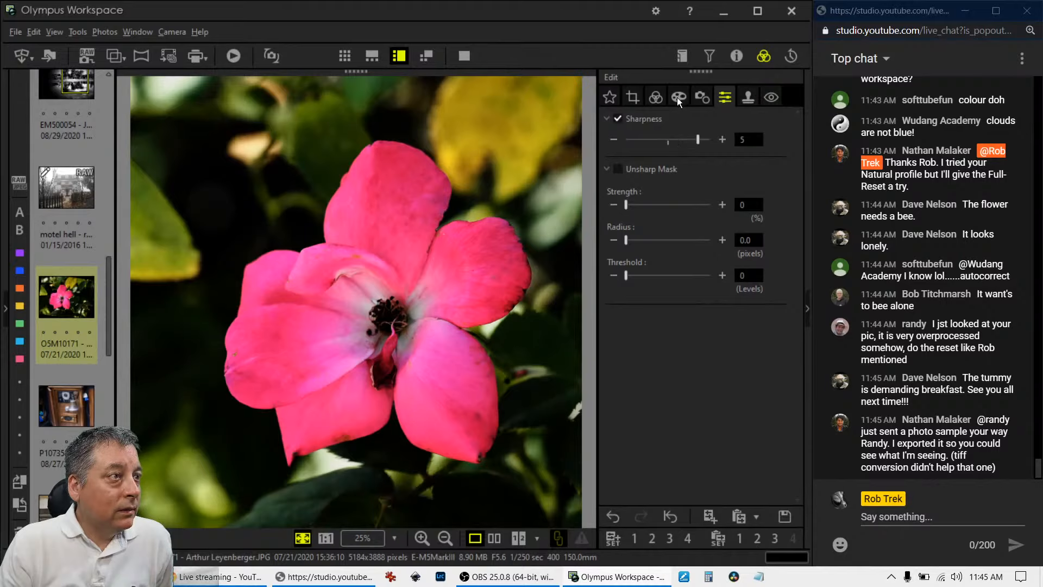
Reduce the flower photo's saturation to -79 and raise its contrast to 17.
left_click(656, 98)
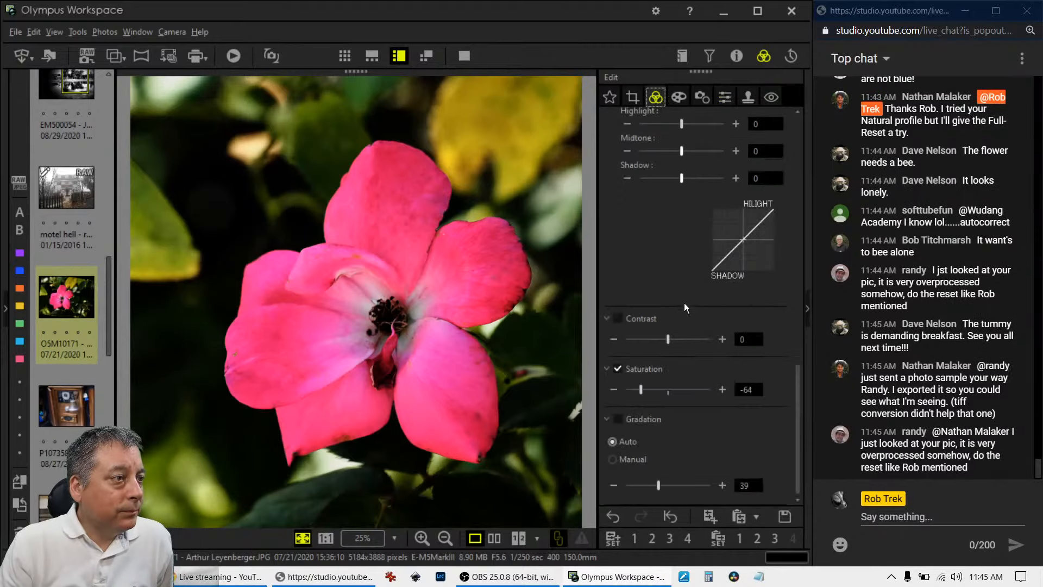
left_click_drag(640, 389, 634, 393)
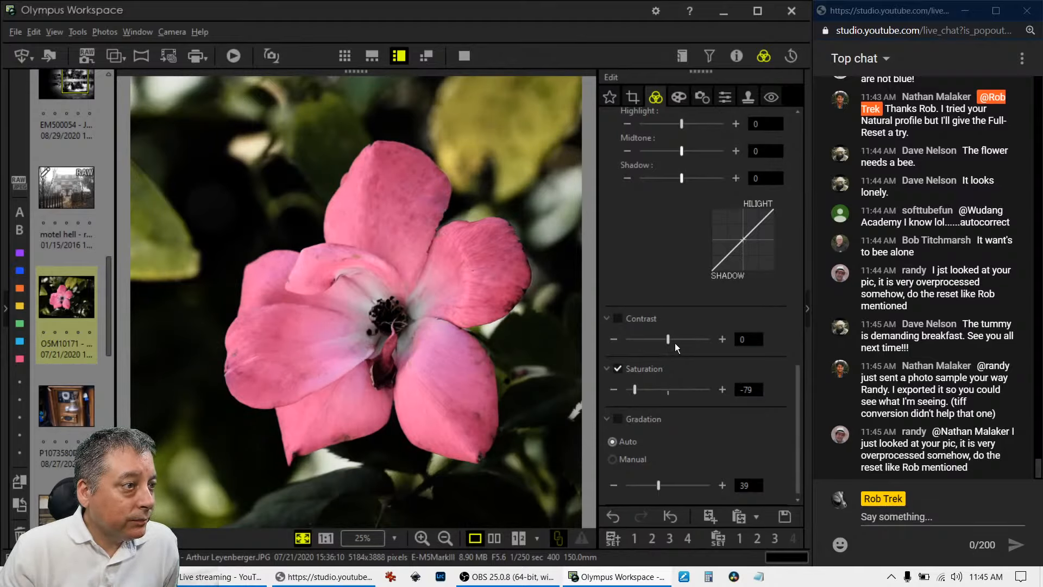
left_click_drag(670, 340, 676, 338)
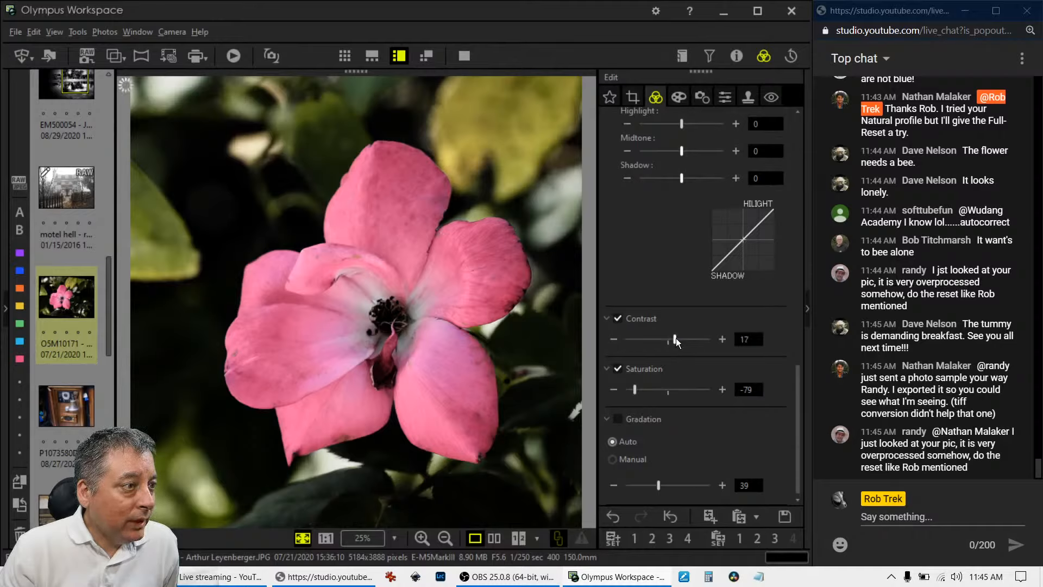
Increase the flower photo's sharpness to 6.
scroll(675, 250, "up", 5)
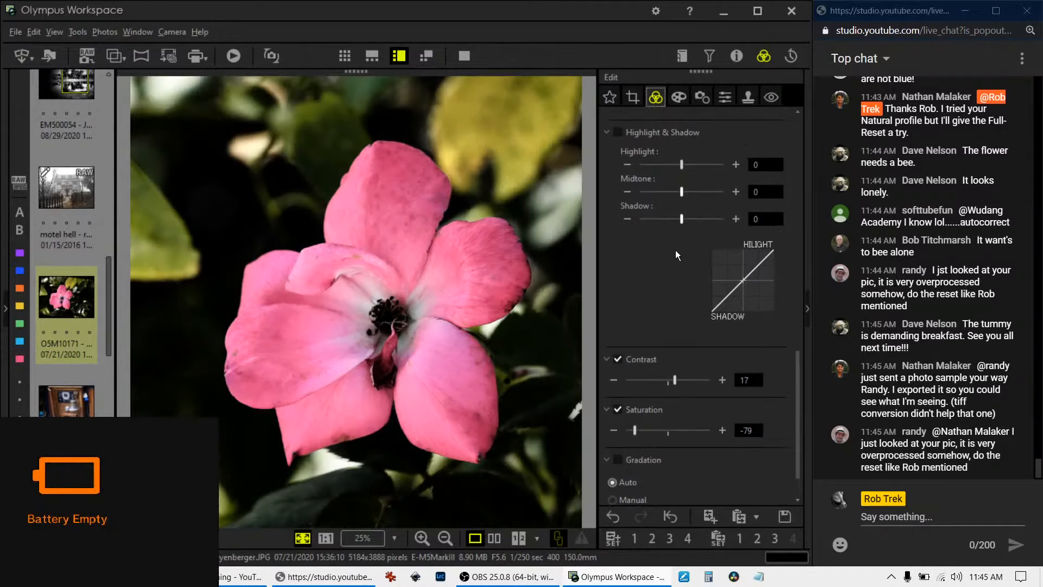
scroll(675, 249, "up", 2)
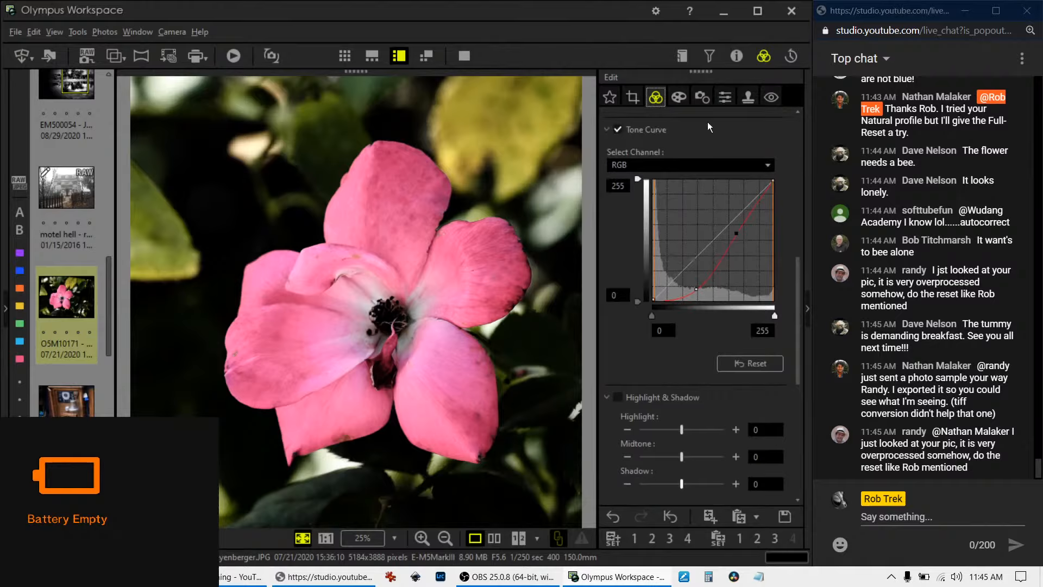
left_click(704, 101)
left_click(725, 99)
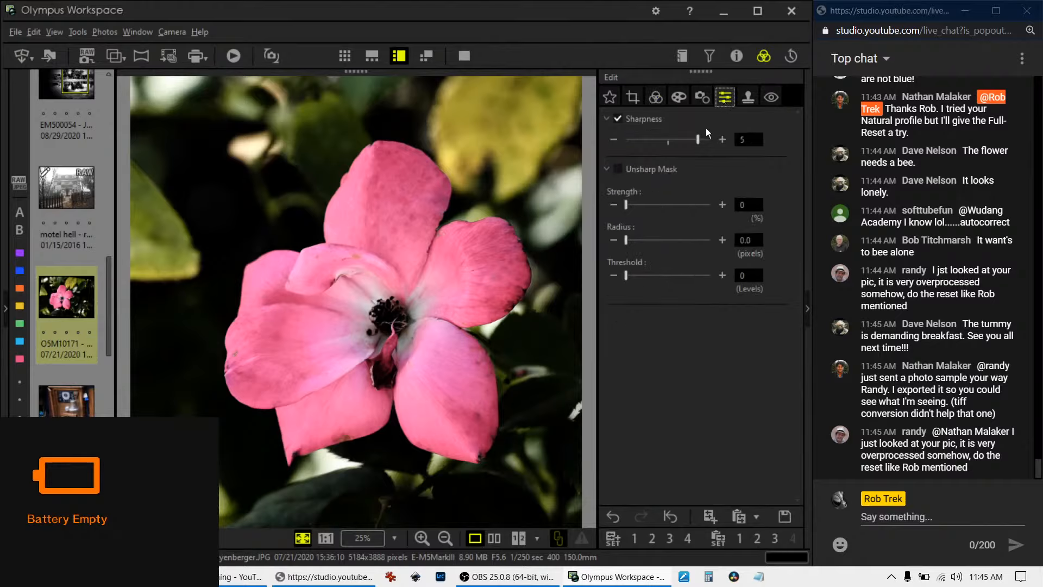
left_click_drag(697, 140, 704, 139)
left_click(702, 98)
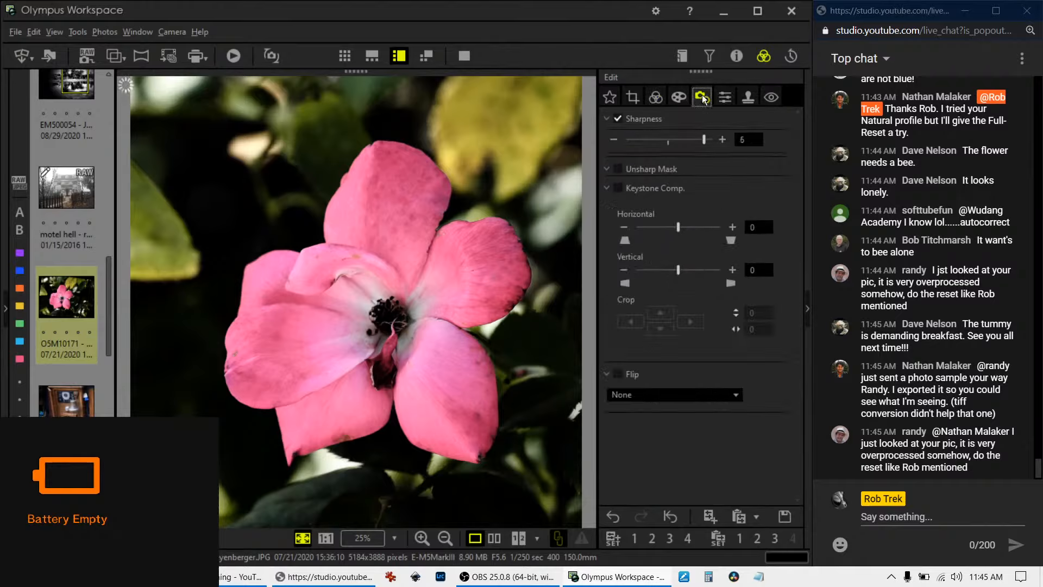
Soften the RGB tone curve by shifting the lower point toward the shadows and raising the upper point close to the diagonal.
left_click(656, 98)
left_click(679, 98)
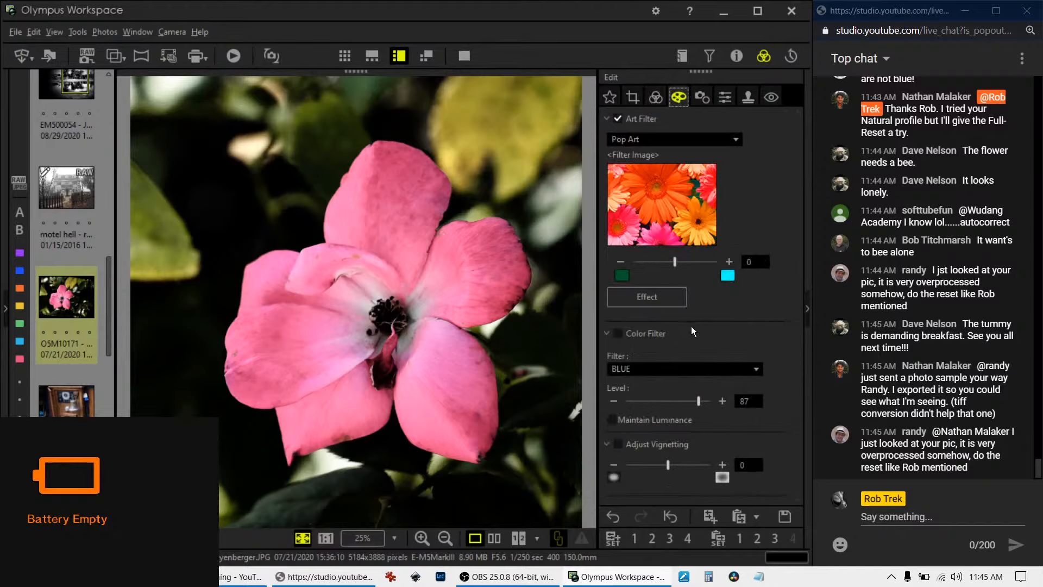
left_click(657, 97)
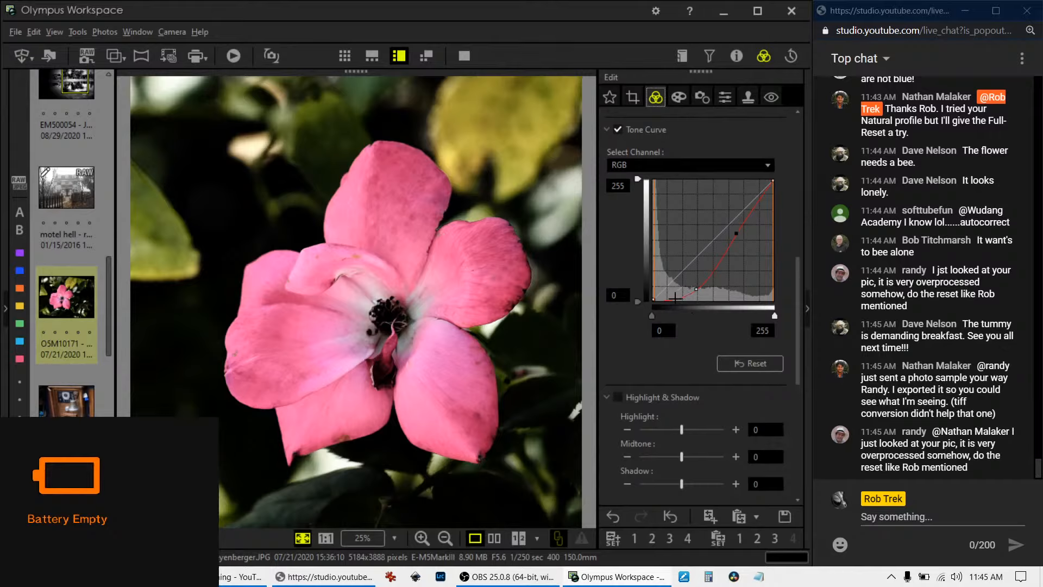
mouse_move(693, 289)
left_mouse_down()
mouse_move(700, 284)
mouse_move(681, 288)
left_mouse_up()
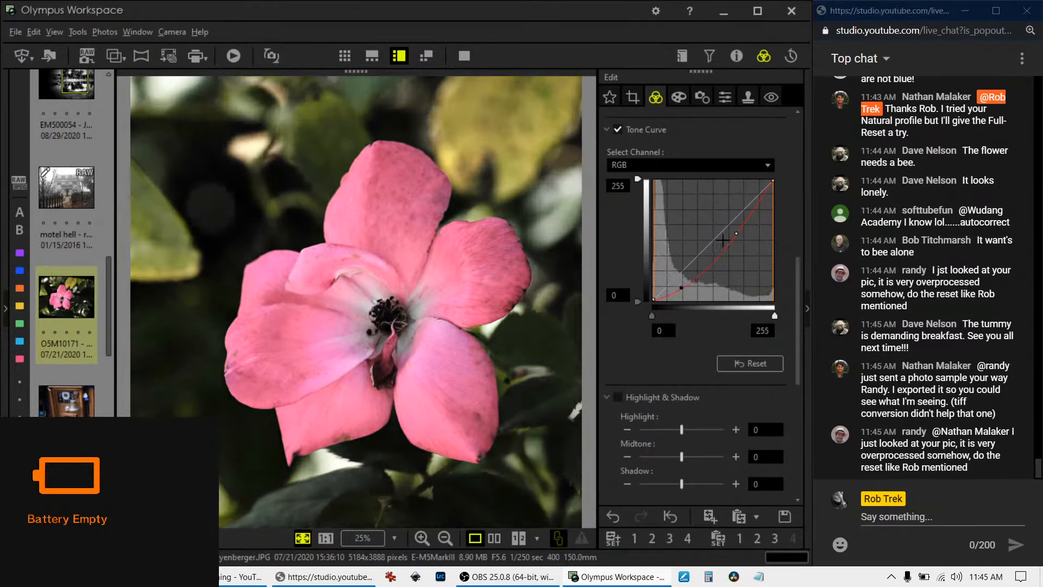
left_click_drag(735, 234, 755, 202)
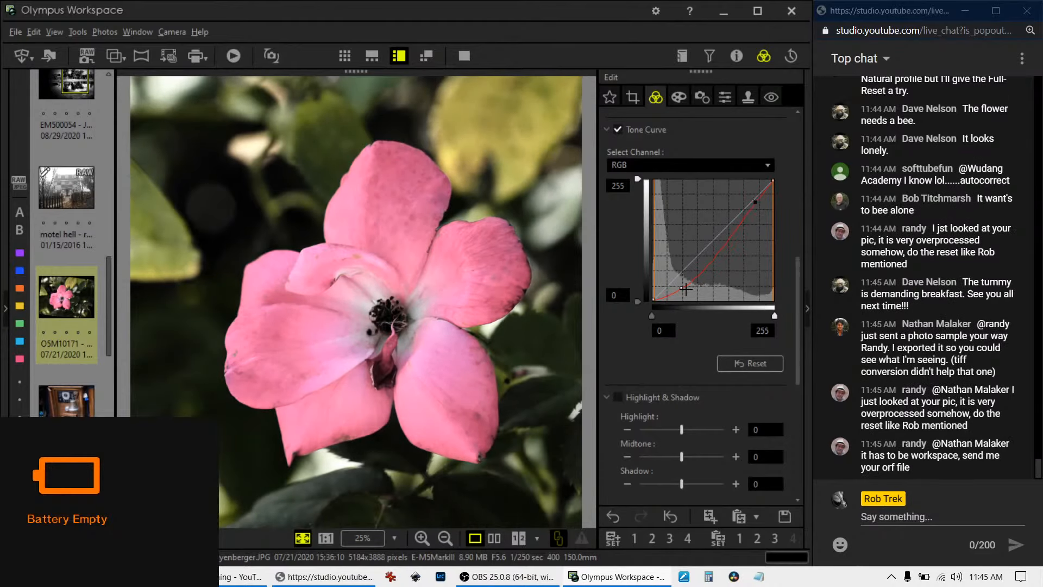
left_click_drag(686, 290, 686, 291)
Fine-tune the flower photo's saturation to -74.
left_click_drag(798, 302, 790, 402)
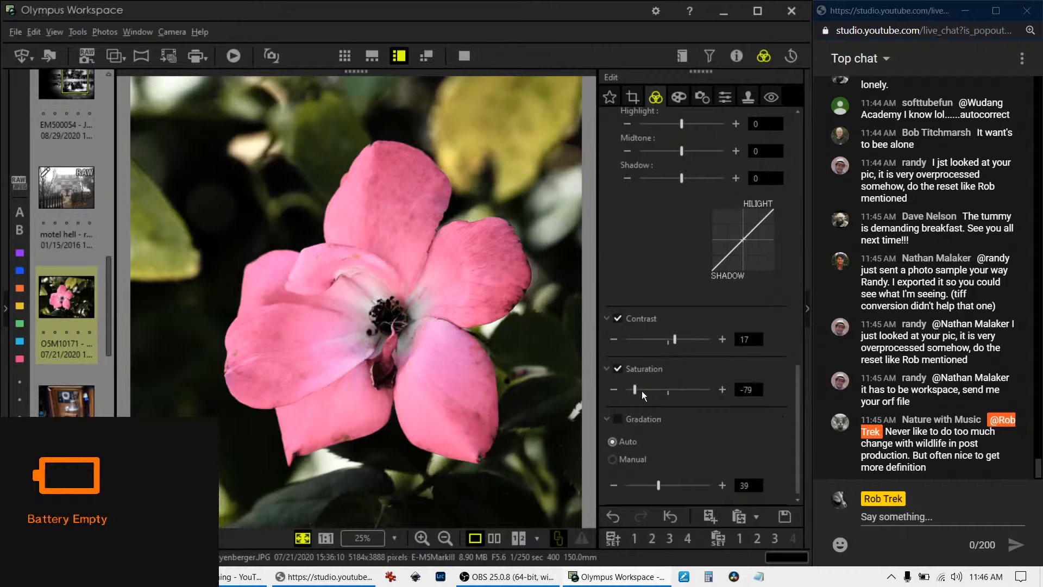
left_click_drag(640, 389, 641, 389)
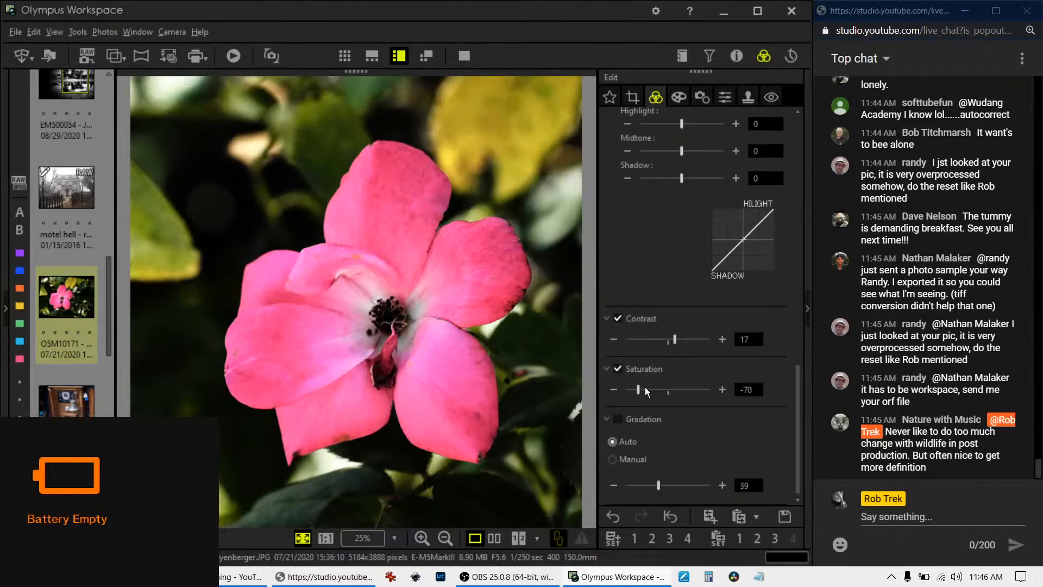
left_click_drag(639, 390, 637, 390)
left_click(722, 390)
left_click(722, 390)
left_click(722, 390)
left_click(723, 389)
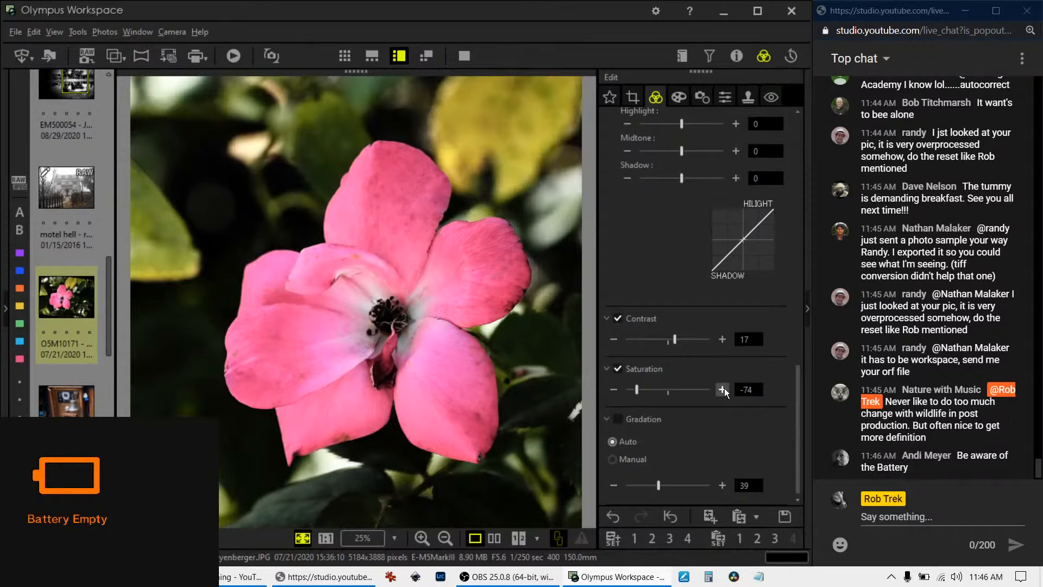
Apply an unsharp mask with strength 266%, radius 0.7 pixels and threshold 9 levels, checking the petal detail at 1:1 size.
left_click(708, 102)
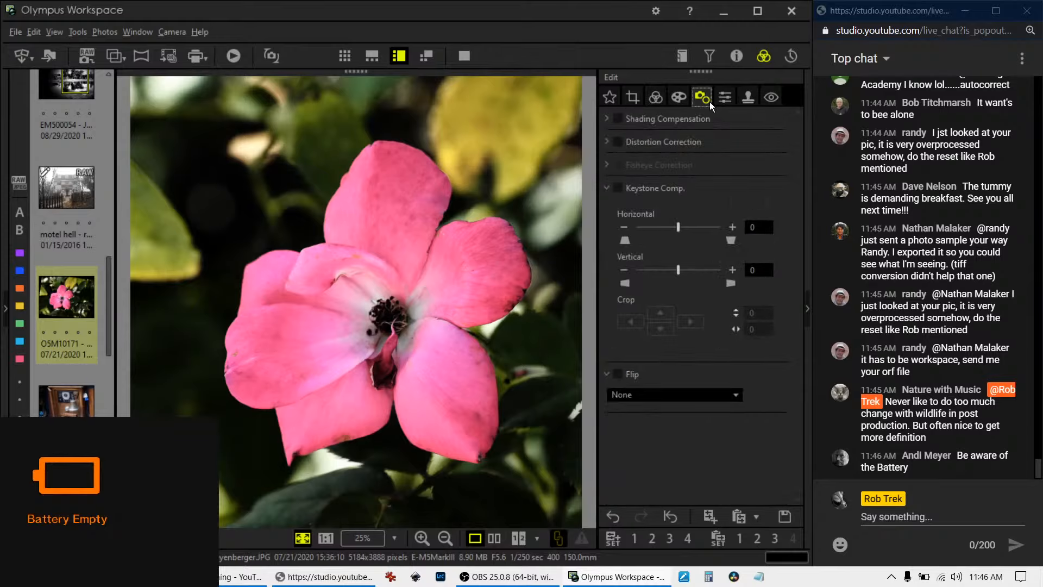
left_click(718, 101)
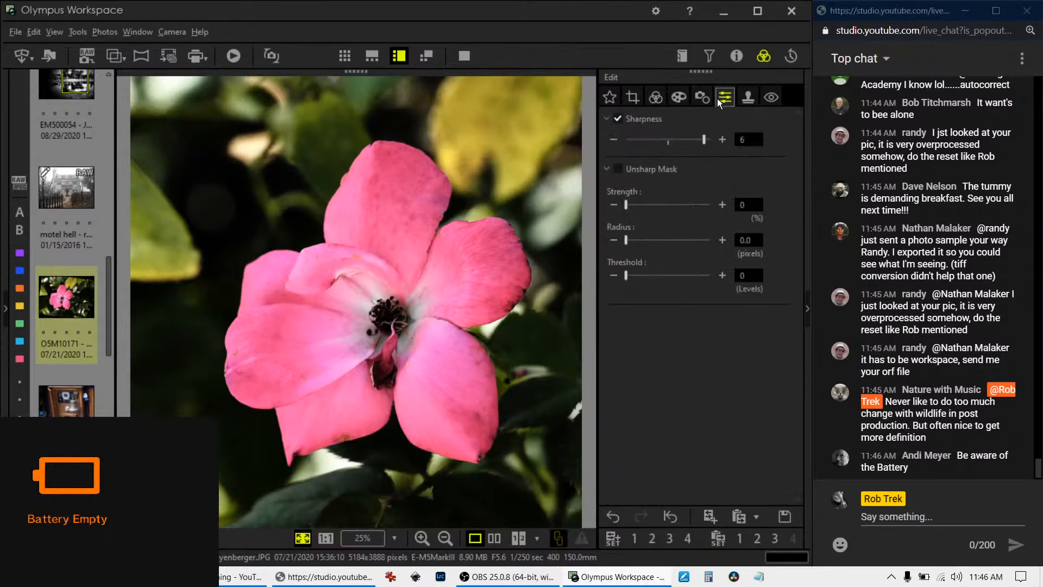
left_click(483, 239)
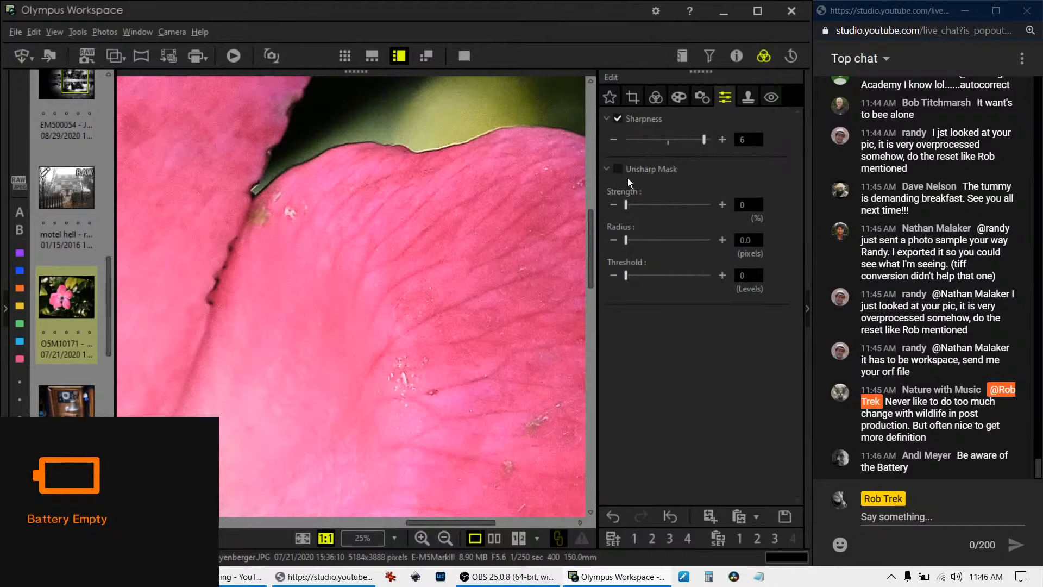
left_click_drag(628, 204, 669, 205)
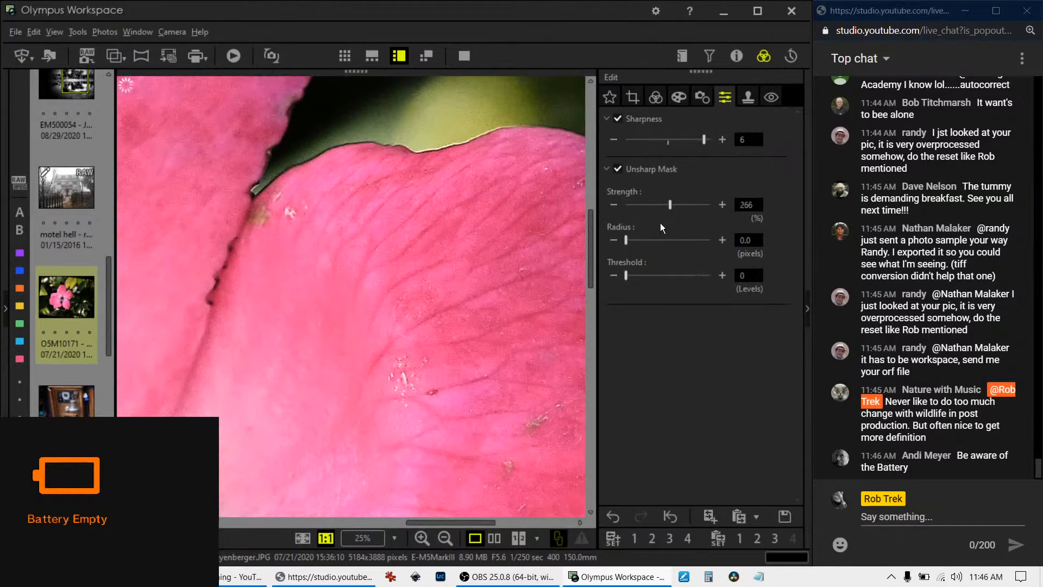
left_click(722, 240)
left_click(722, 240)
left_click(722, 240)
left_click(721, 240)
left_click(722, 240)
left_click(722, 240)
left_click(722, 240)
left_click_drag(628, 278, 635, 278)
left_click(430, 283)
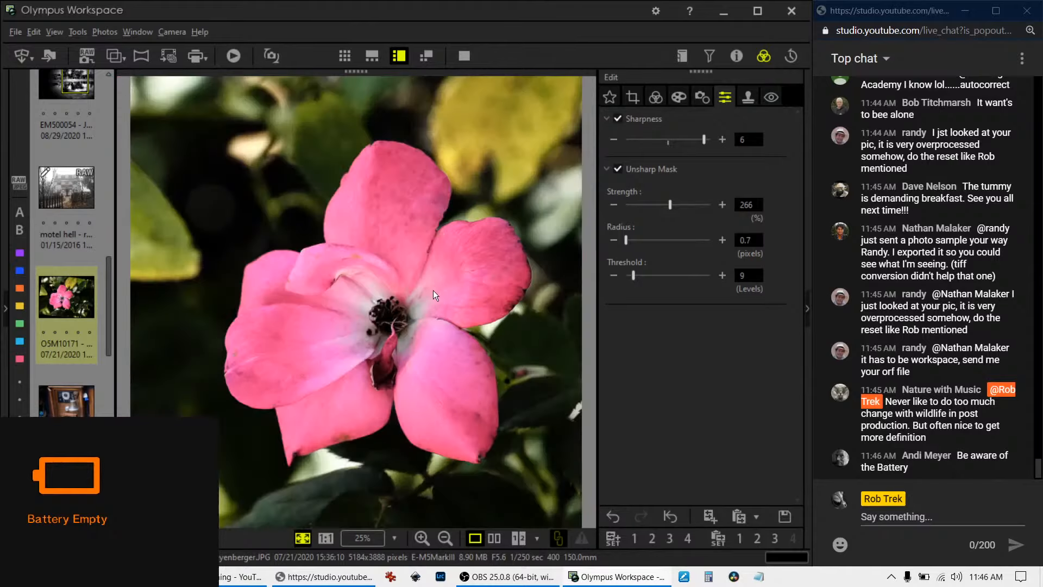
left_click(478, 250)
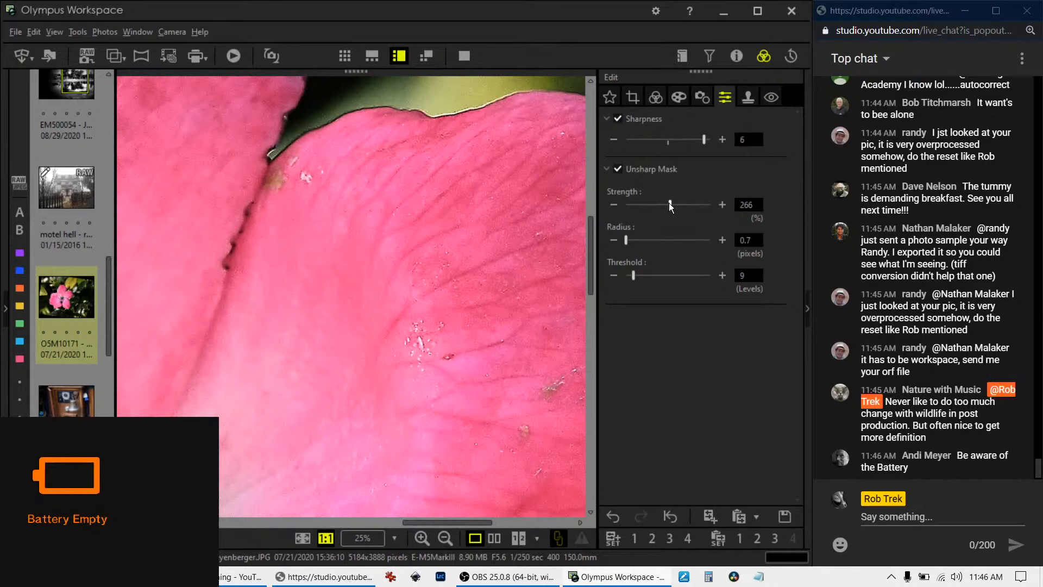
left_click(529, 250)
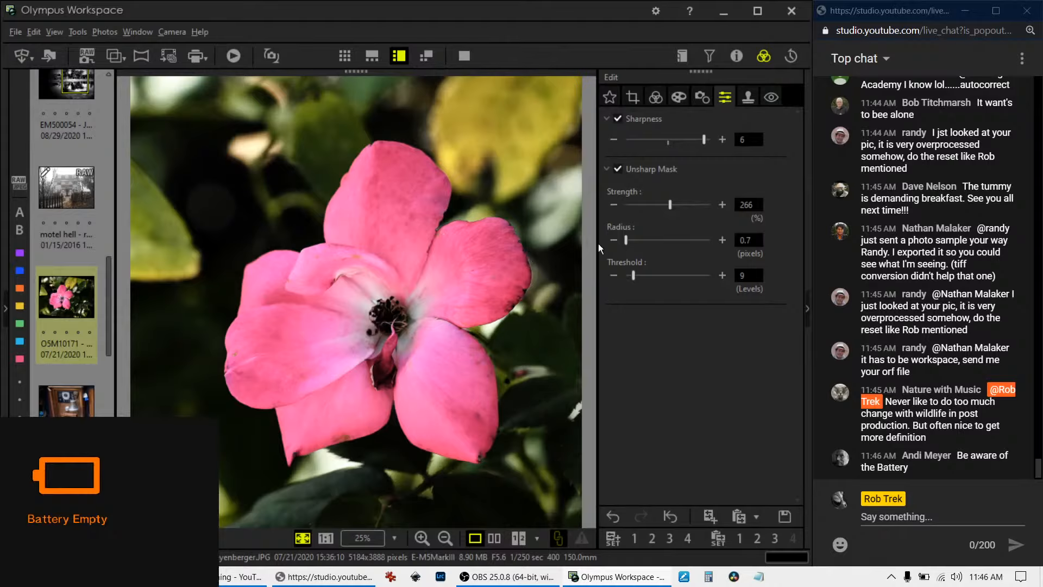
Recheck the contrast setting of 17 and compare the edited flower side by side with the original.
left_click(647, 101)
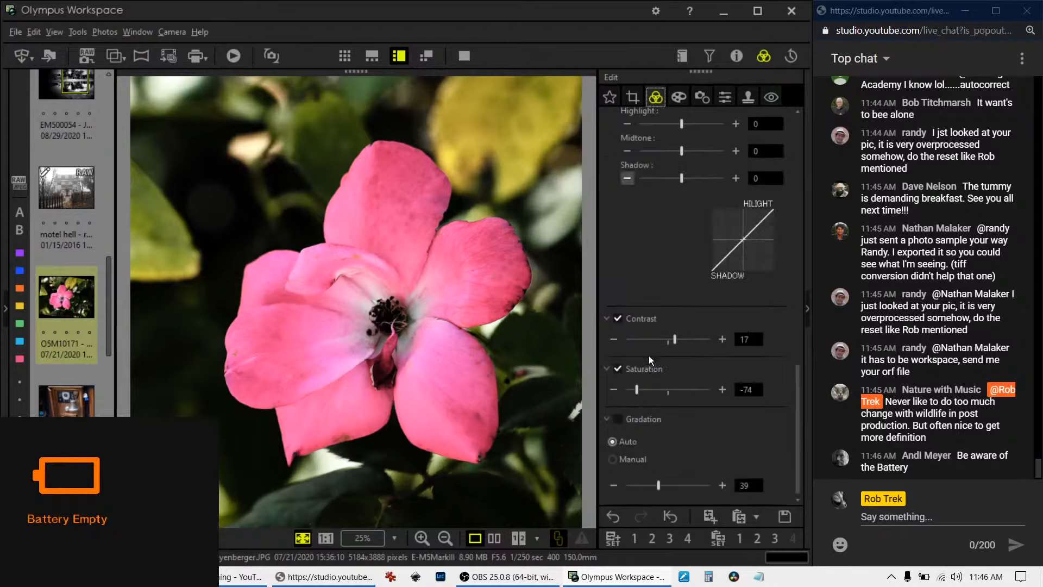
left_click_drag(675, 340, 676, 342)
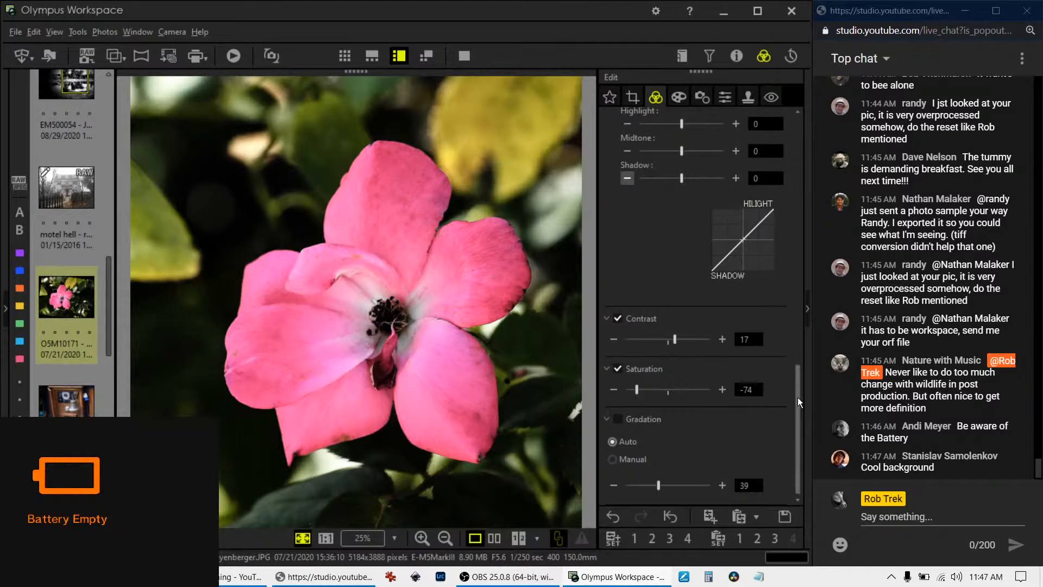
left_click(498, 538)
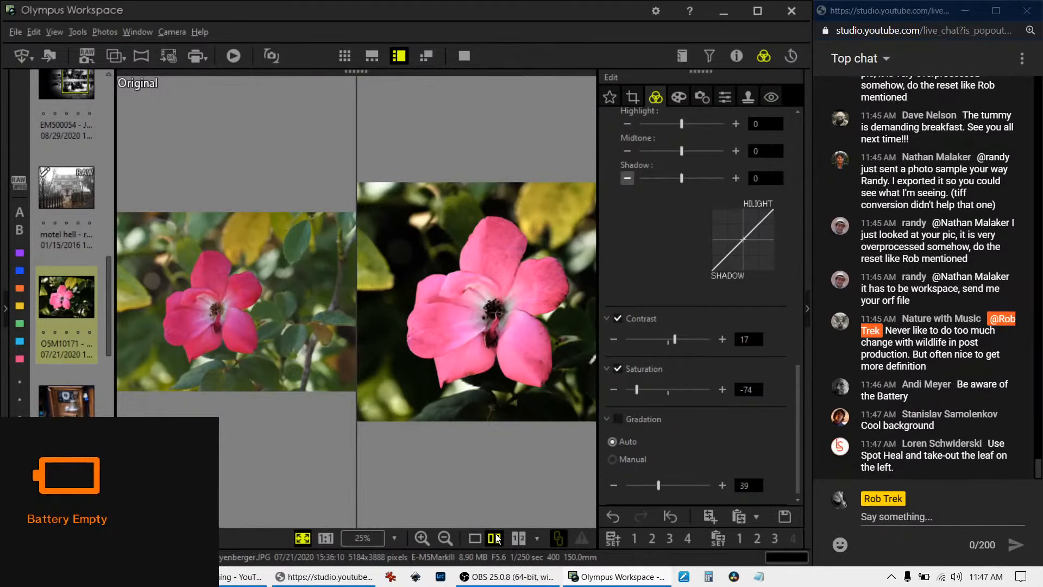
left_click(481, 537)
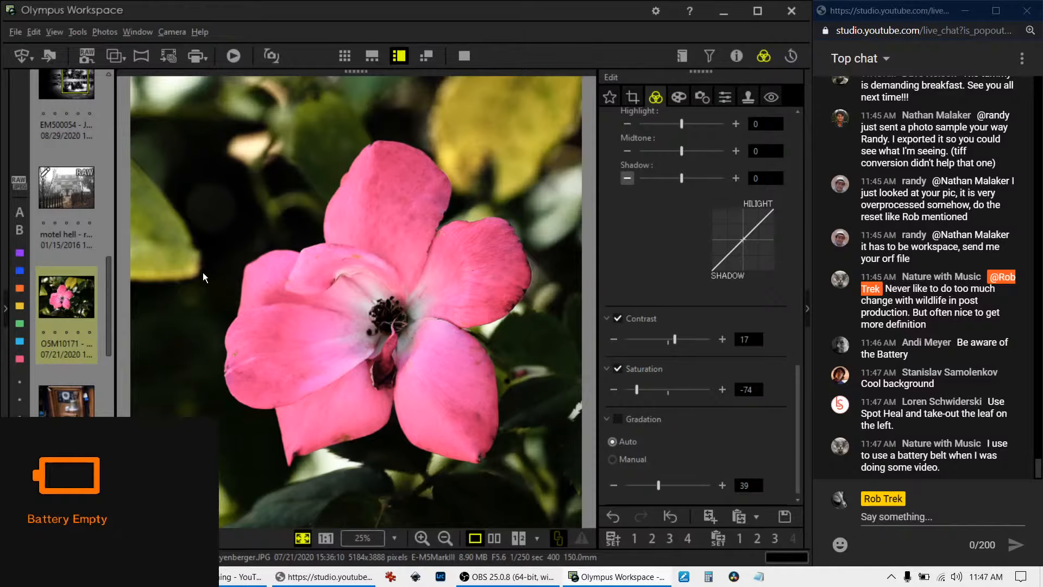
Darken the yellow tones in the flower photo by setting Adjust Color luminance to -6 for color 0 and -5 for colors 1 and 11.
scroll(678, 279, "up", 10)
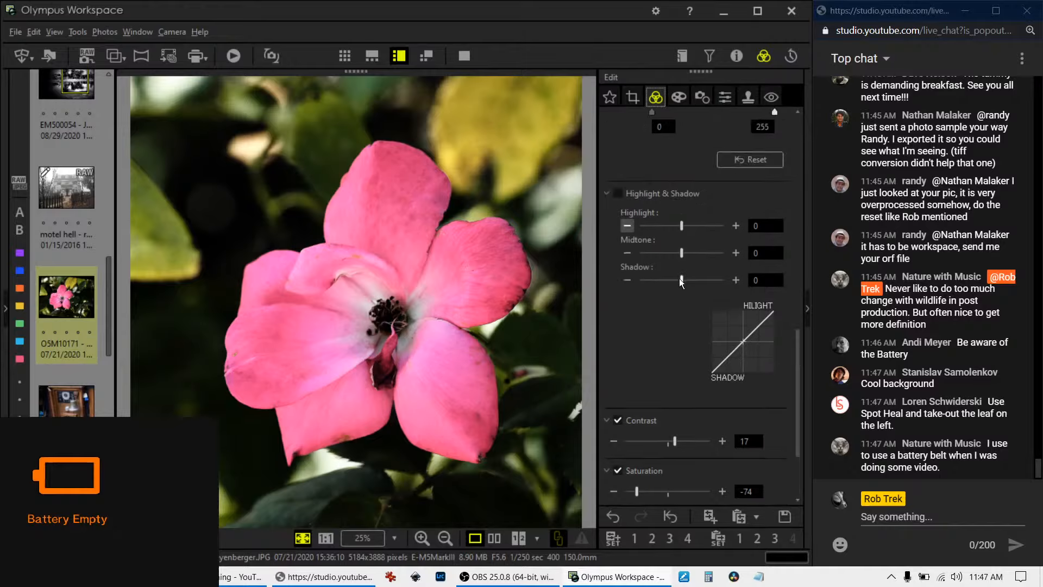
scroll(676, 280, "up", 5)
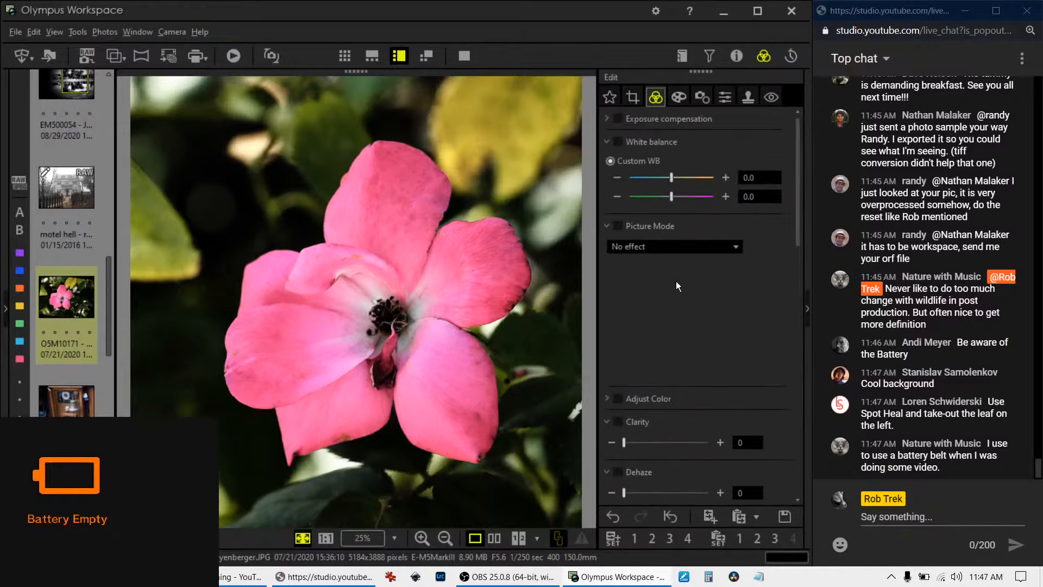
left_click(607, 400)
scroll(722, 326, "up", 1)
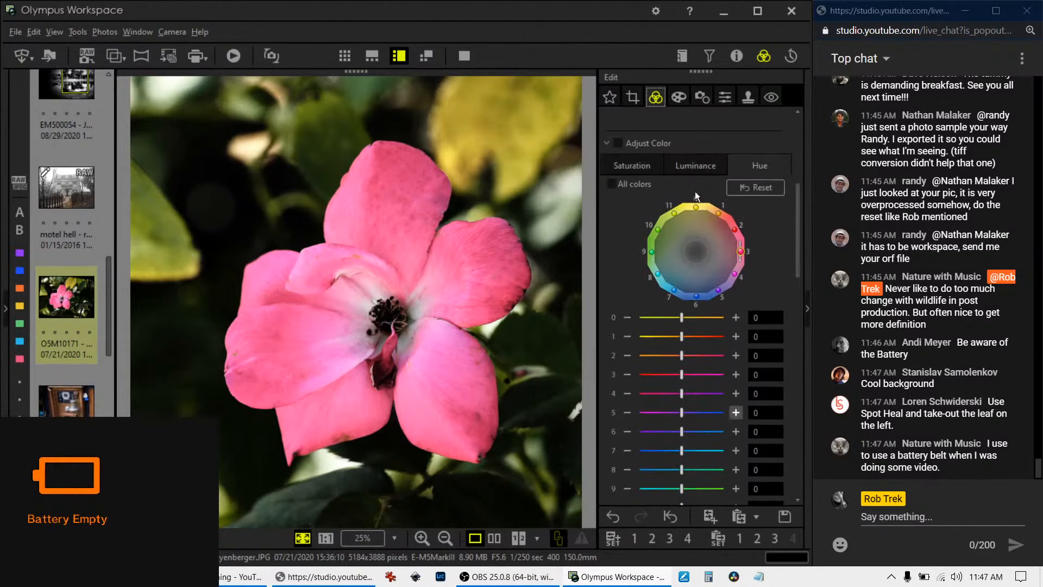
left_click(698, 169)
scroll(752, 401, "down", 3)
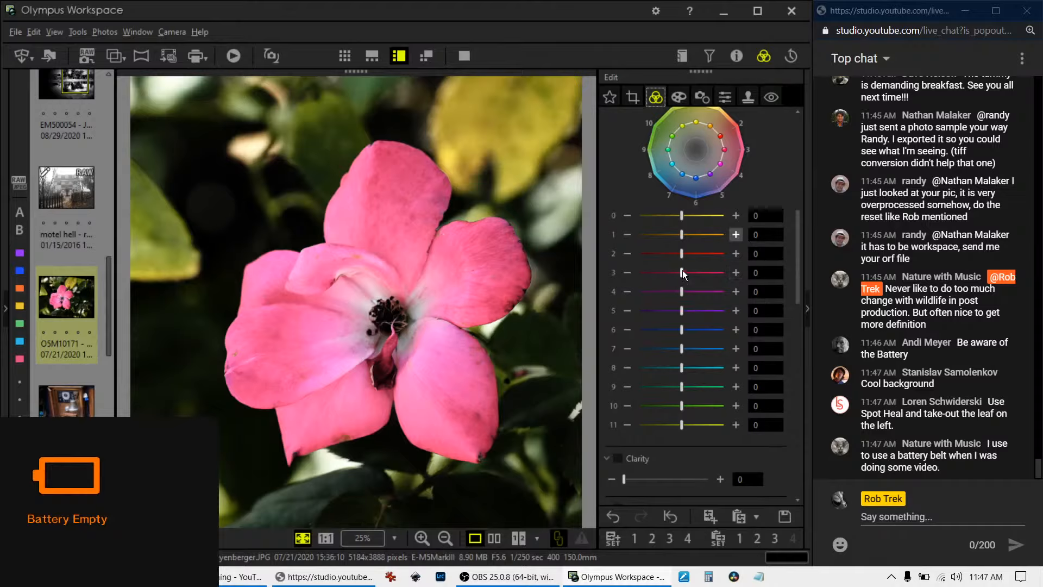
left_click_drag(681, 216, 664, 234)
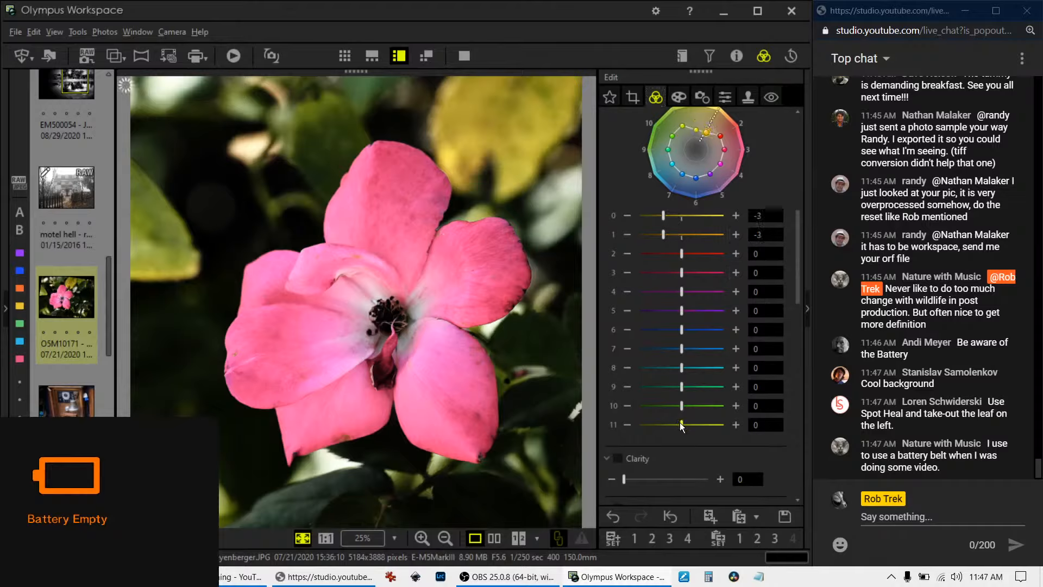
left_click_drag(681, 424, 662, 424)
left_click_drag(662, 216, 650, 234)
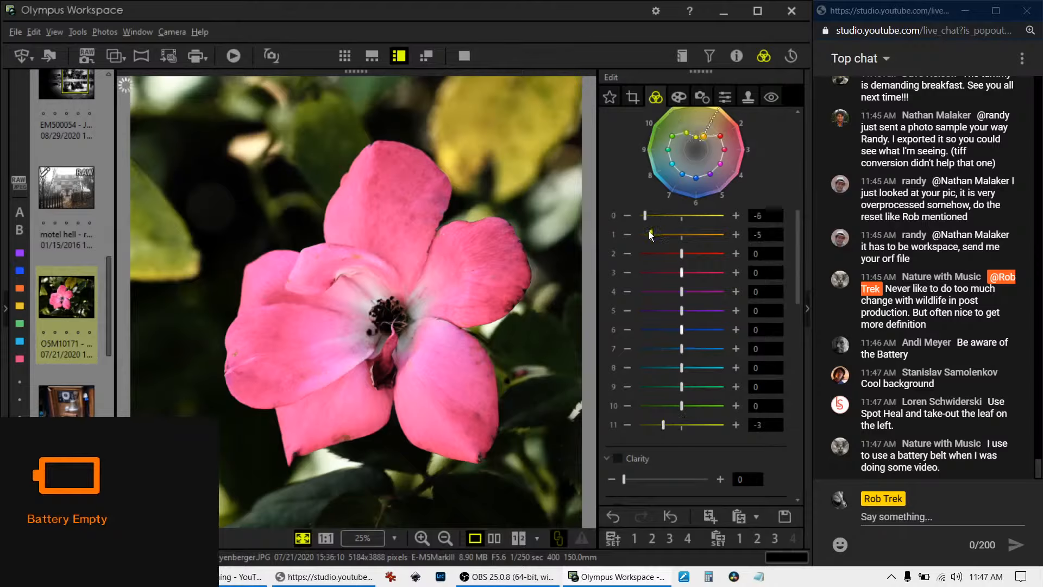
left_click_drag(663, 425, 651, 426)
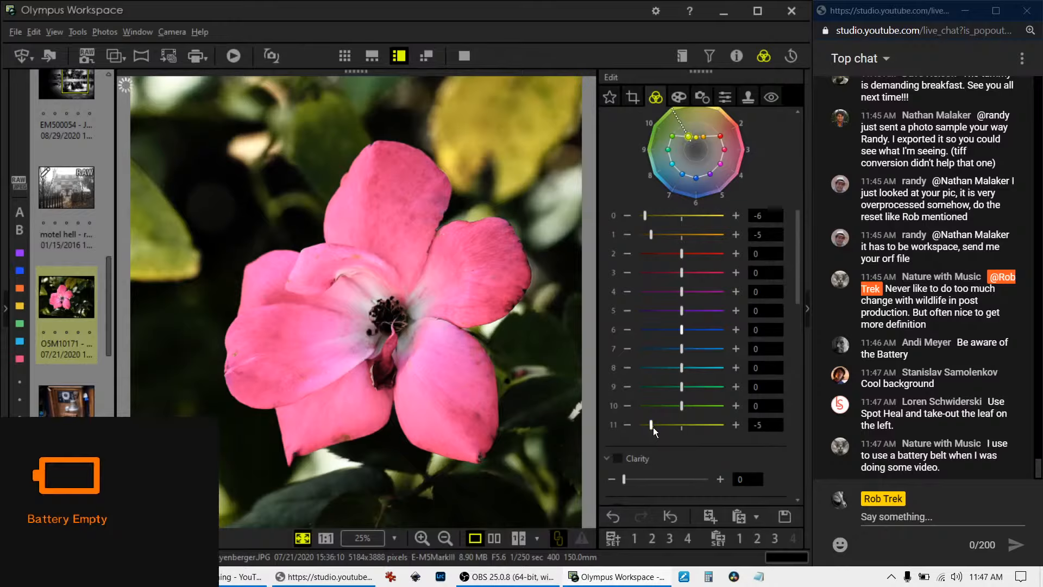
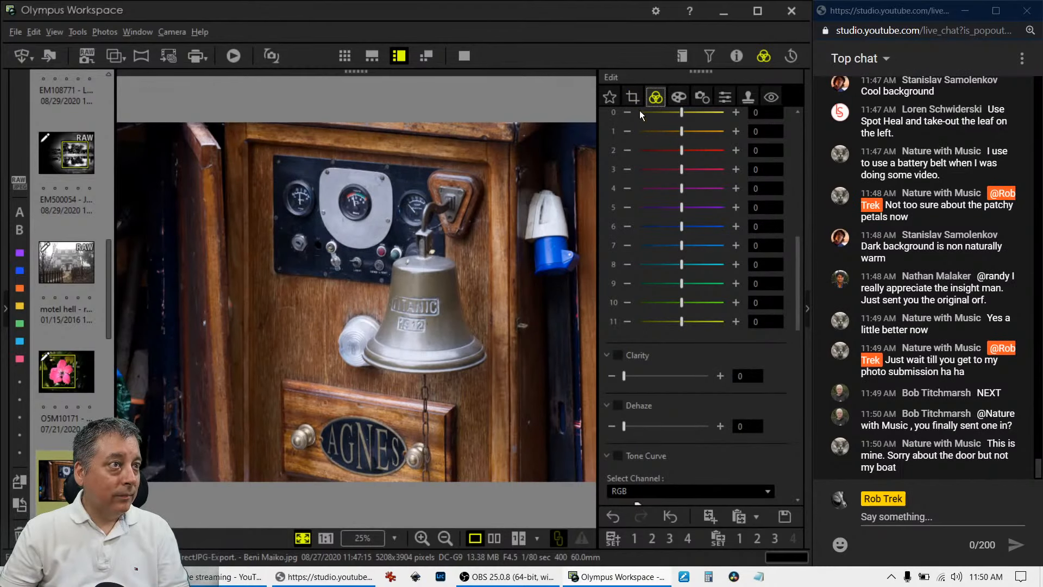
Set the bell photo's crop to the custom 2.0:3.0 portrait aspect ratio.
left_click(634, 99)
left_click_drag(558, 318, 496, 378)
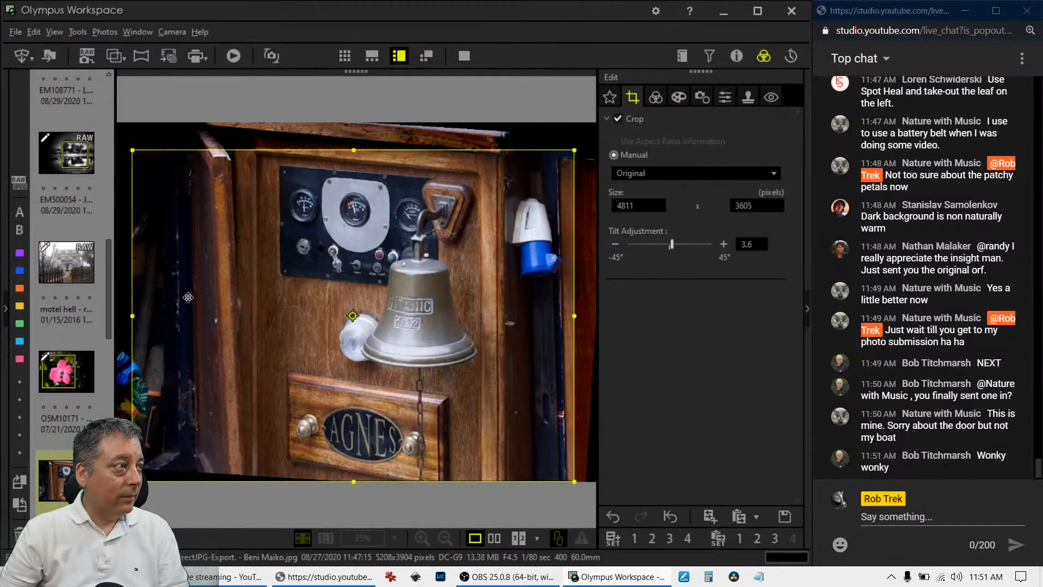
left_click(691, 173)
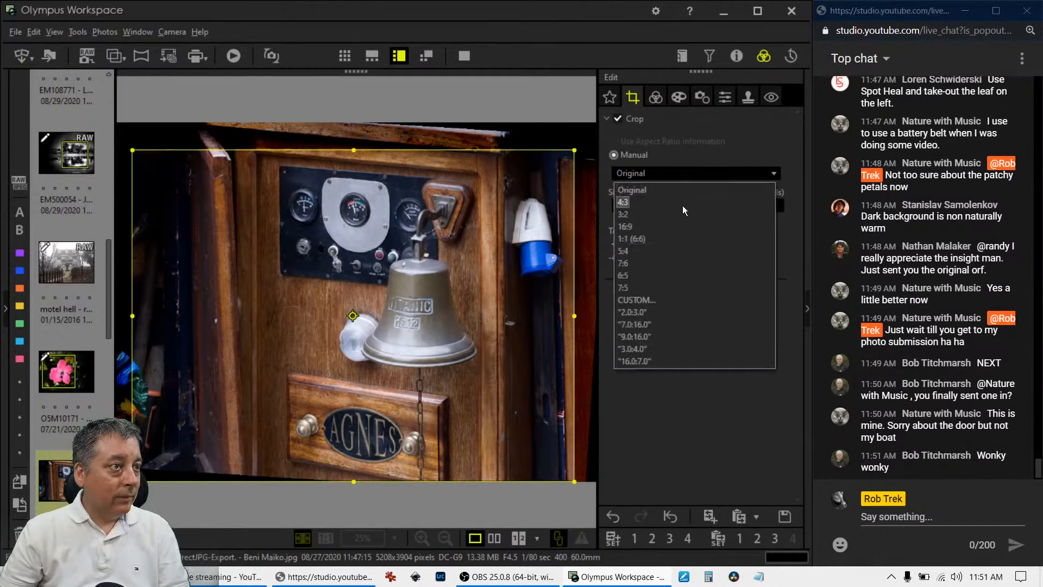
left_click(683, 215)
left_click(682, 172)
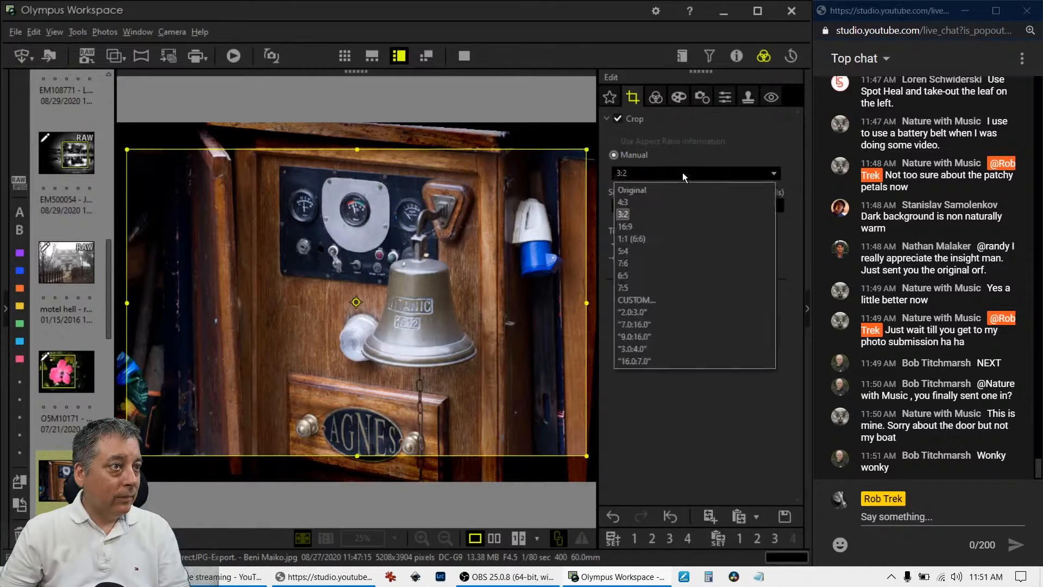
left_click(676, 310)
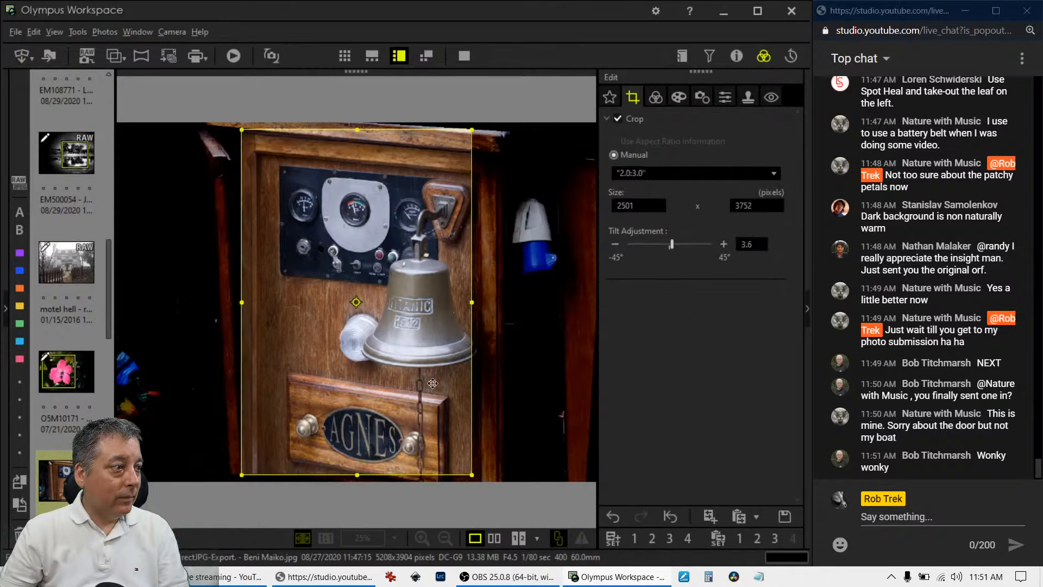
Fit the crop frame around the gauges, bell and nameplate at about 2467 x 3703 pixels and apply it.
left_click_drag(361, 474, 359, 456)
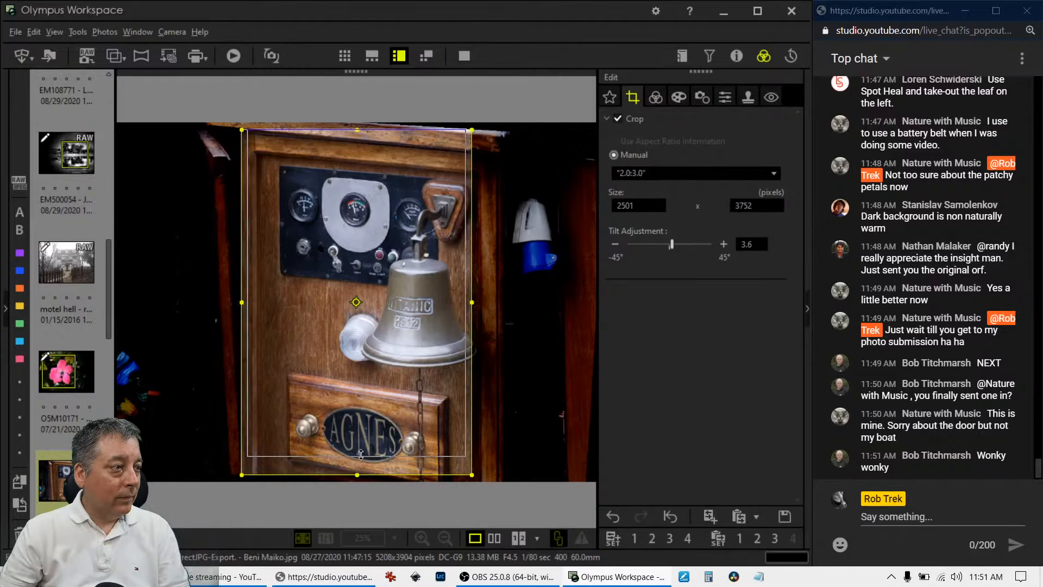
left_click_drag(399, 390, 408, 396)
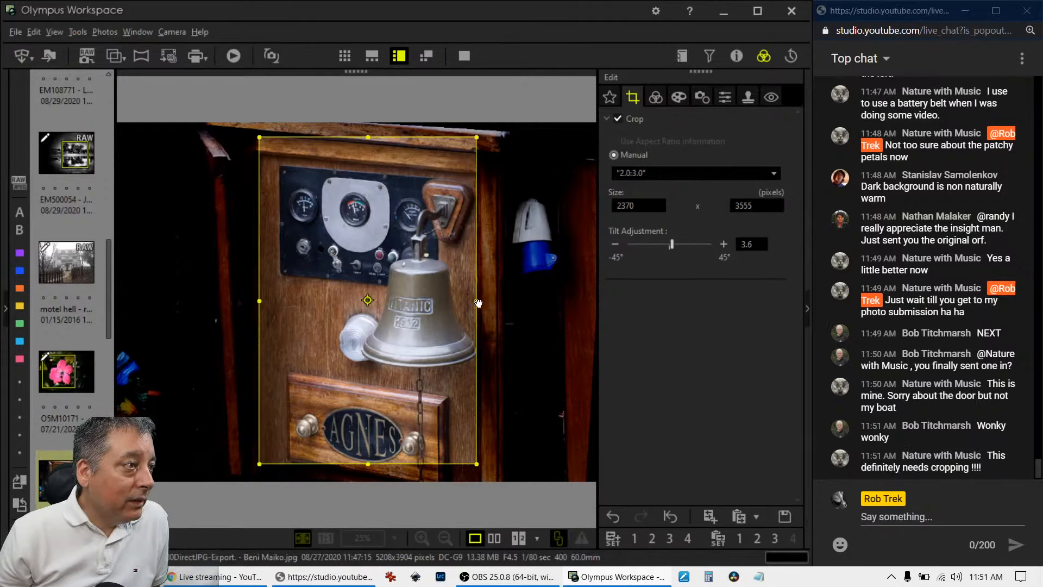
left_click_drag(478, 302, 489, 306)
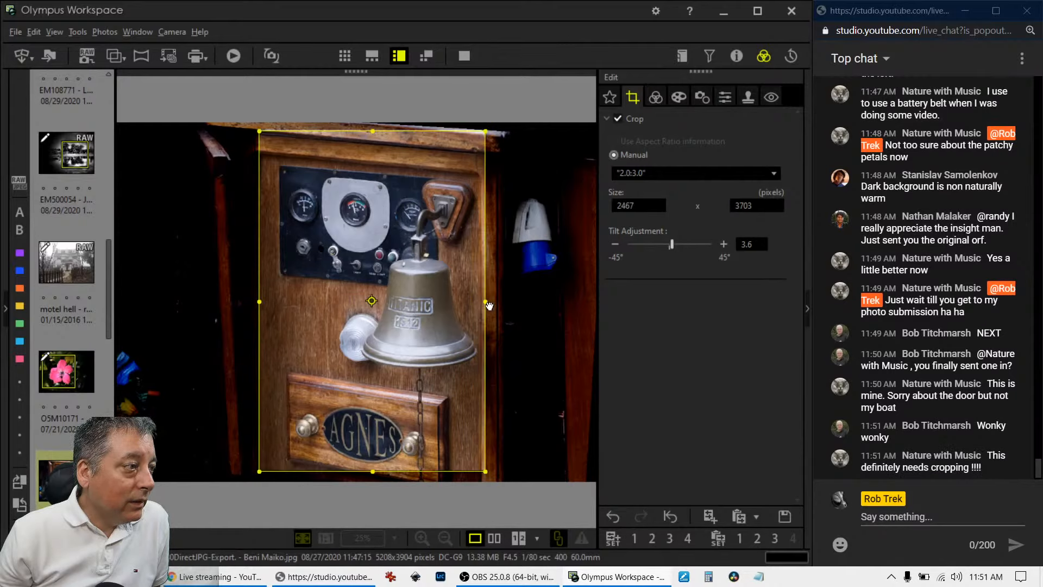
left_click(655, 98)
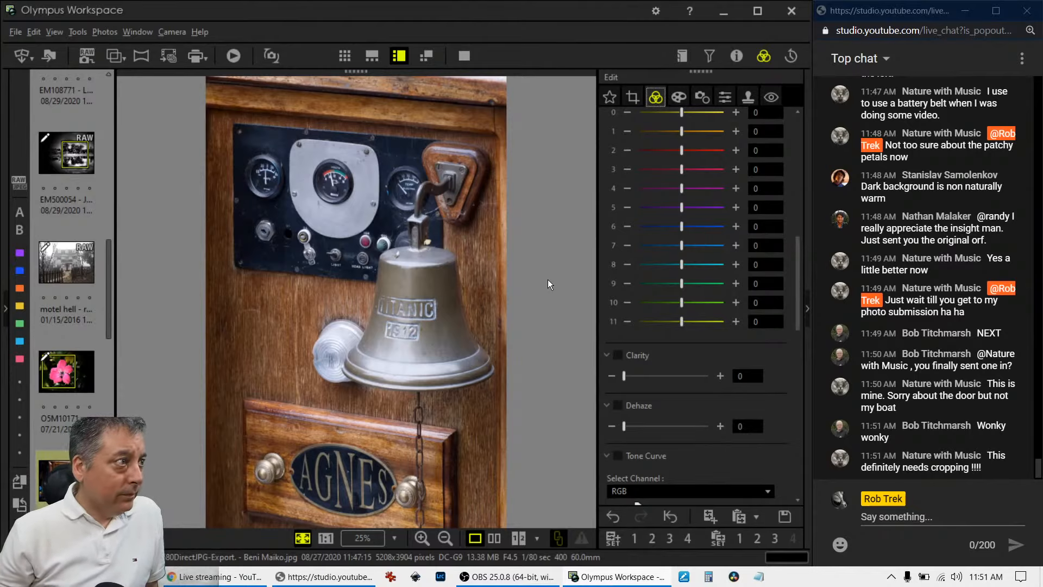
Set the bell photo's vertical keystone compensation to 27.
left_click(702, 97)
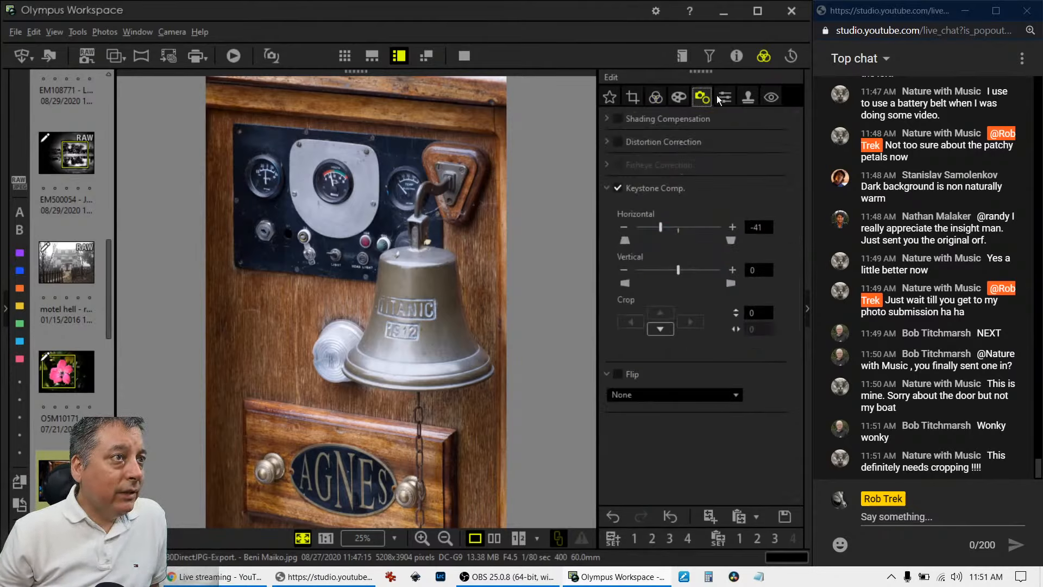
left_click(720, 98)
left_click(702, 97)
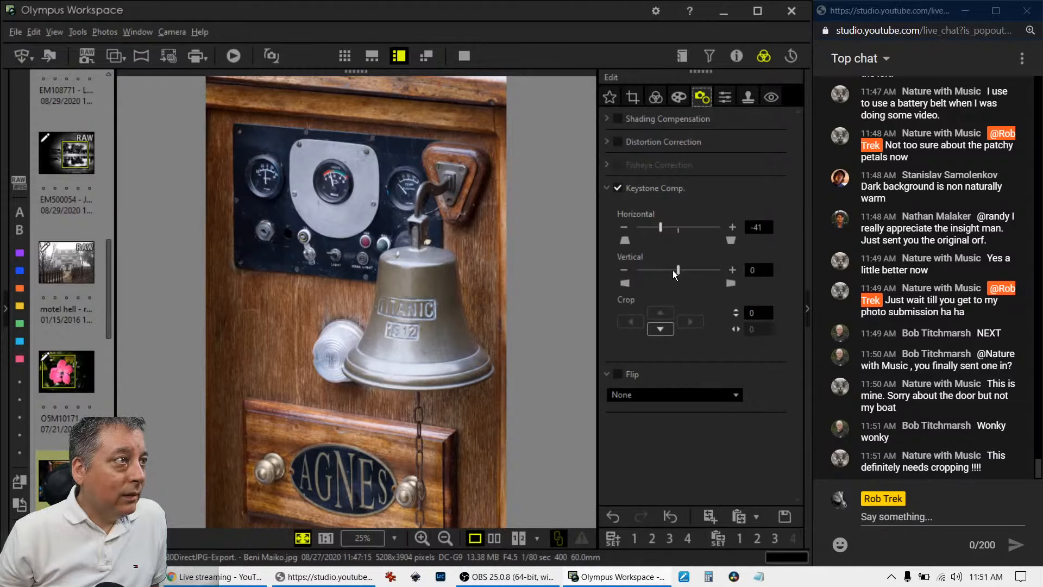
mouse_move(673, 271)
left_mouse_down()
mouse_move(665, 276)
mouse_move(688, 274)
left_mouse_up()
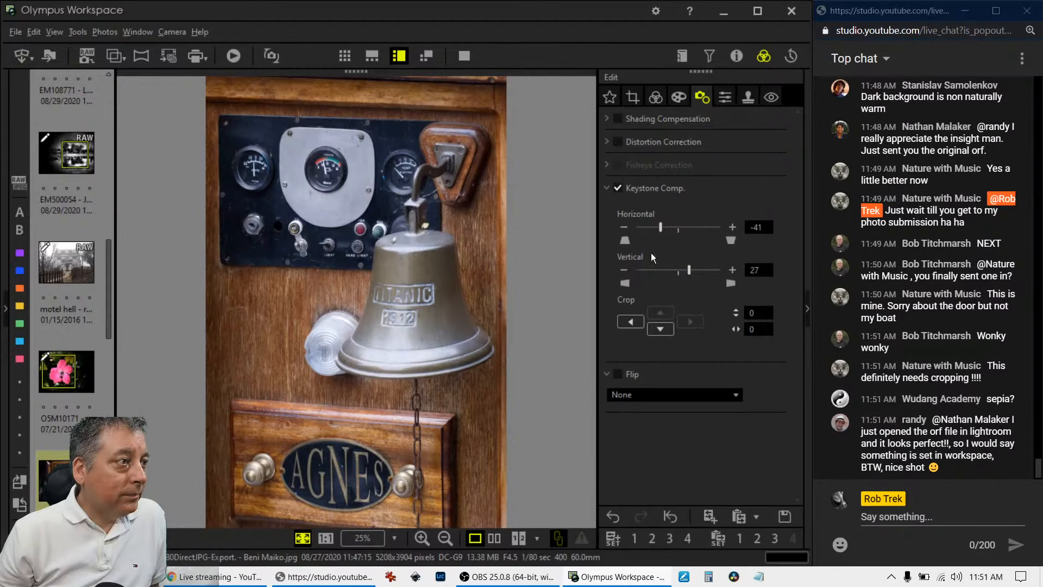
Convert the bell photo to black and white using the Monochrome picture mode with a green B&W filter.
left_click(685, 101)
left_click(682, 139)
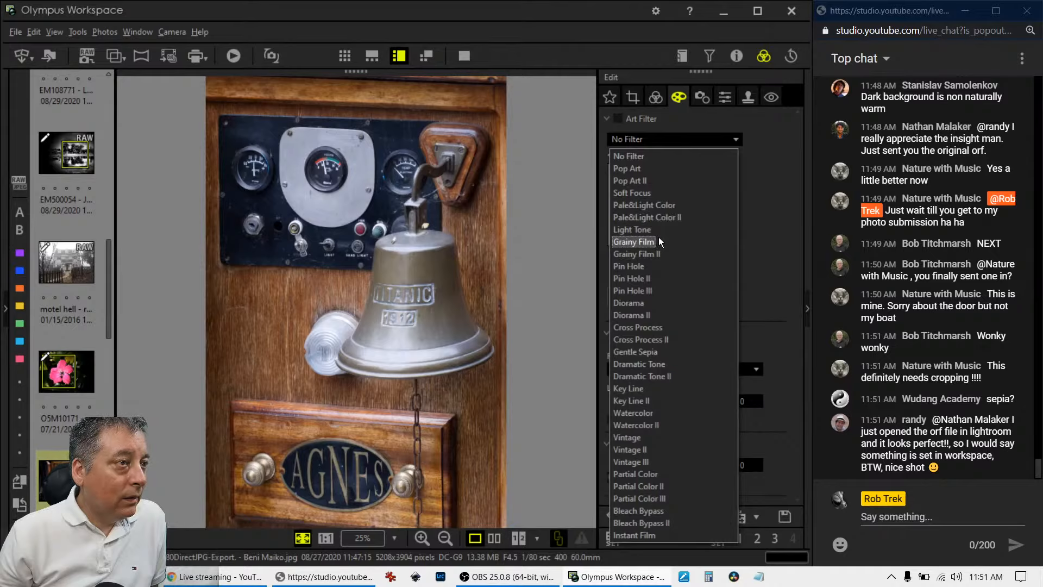
left_click(656, 103)
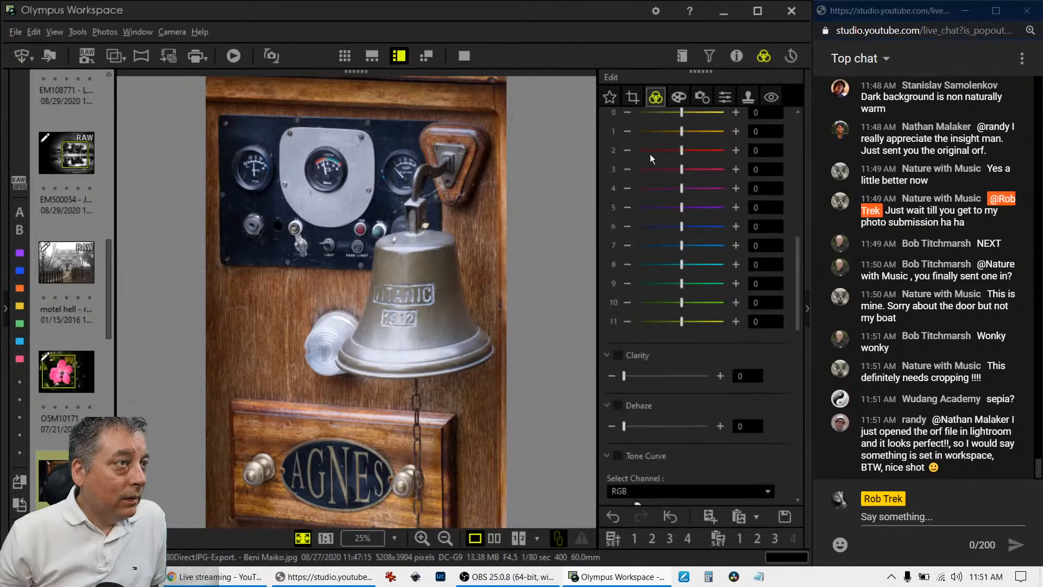
left_click_drag(799, 304, 803, 171)
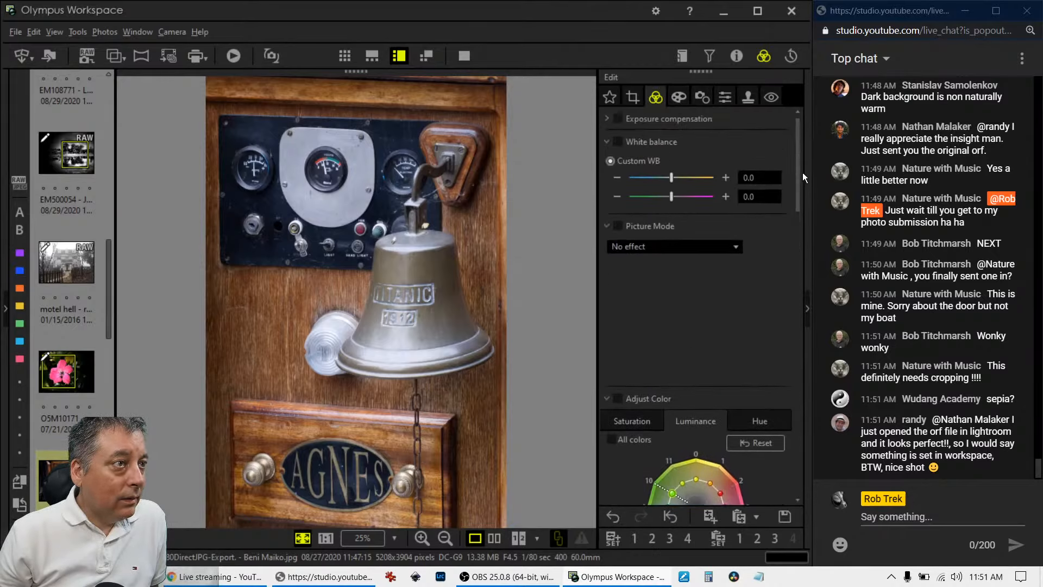
left_click(697, 246)
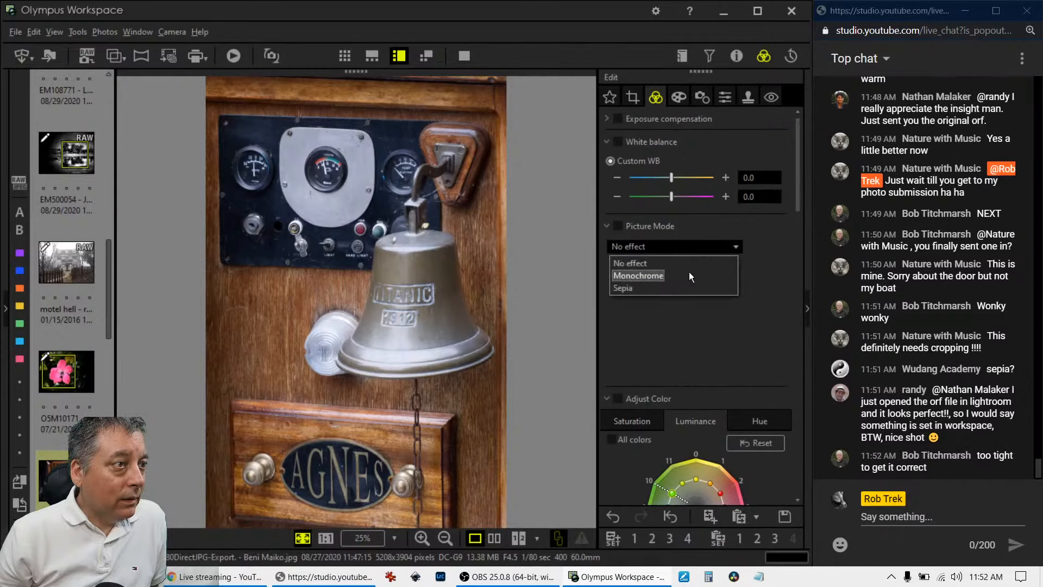
left_click(688, 273)
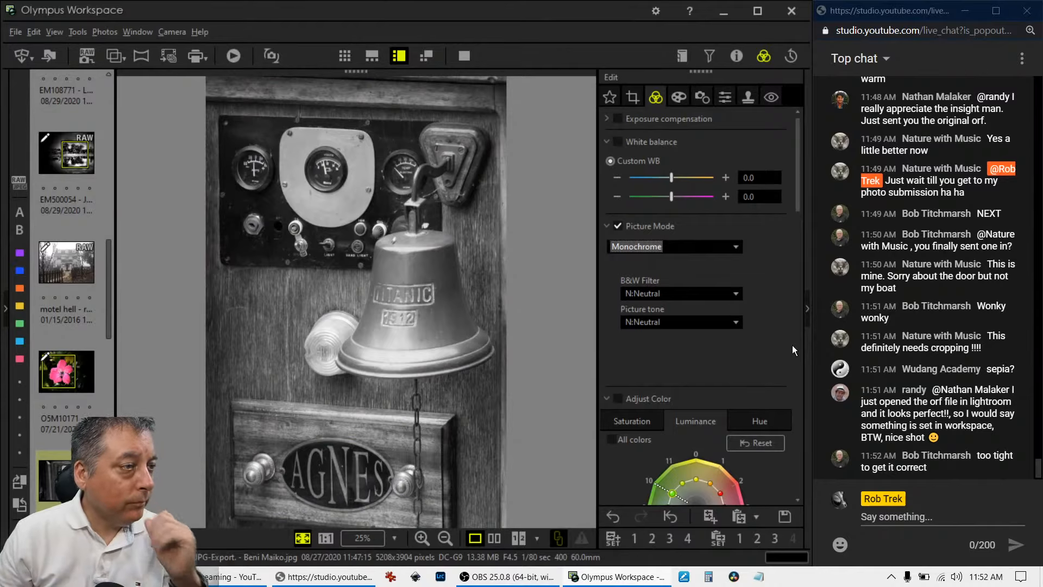
left_click(736, 293)
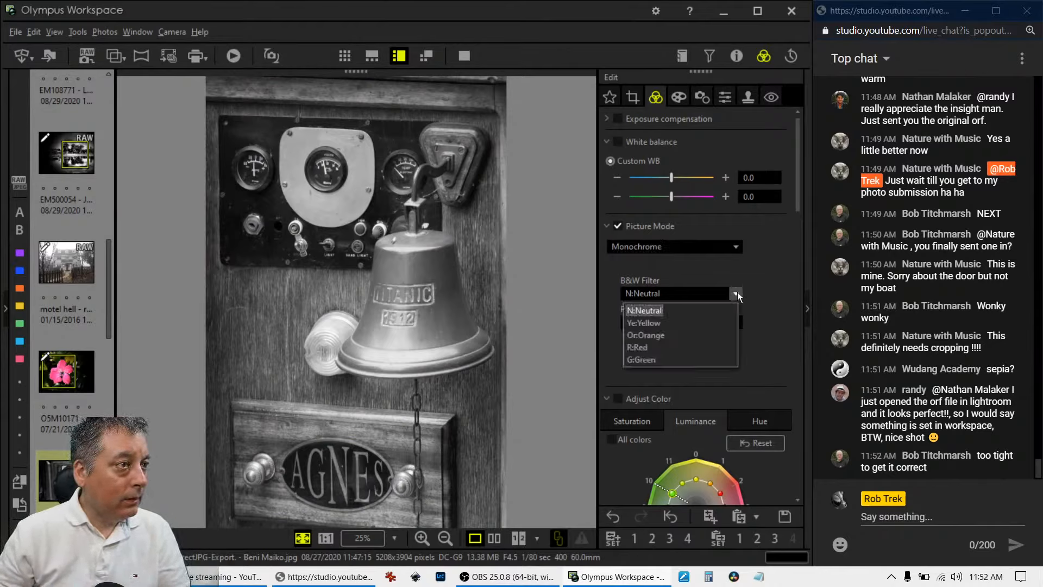
left_click(703, 359)
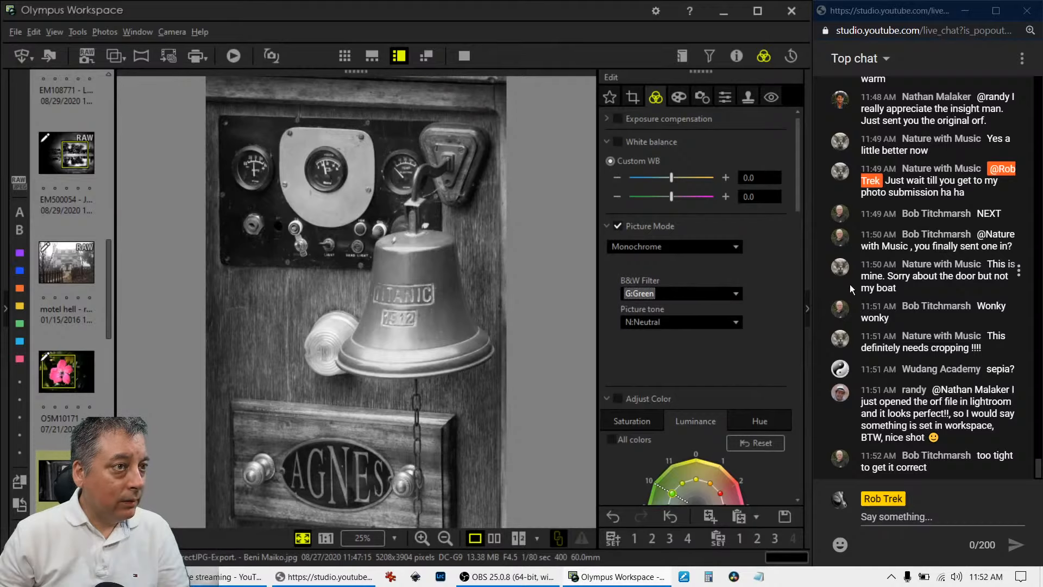
Set dehaze to 100 and clarity to 21 on the monochrome bell photo.
left_click_drag(795, 196, 773, 348)
left_click_drag(625, 302, 722, 305)
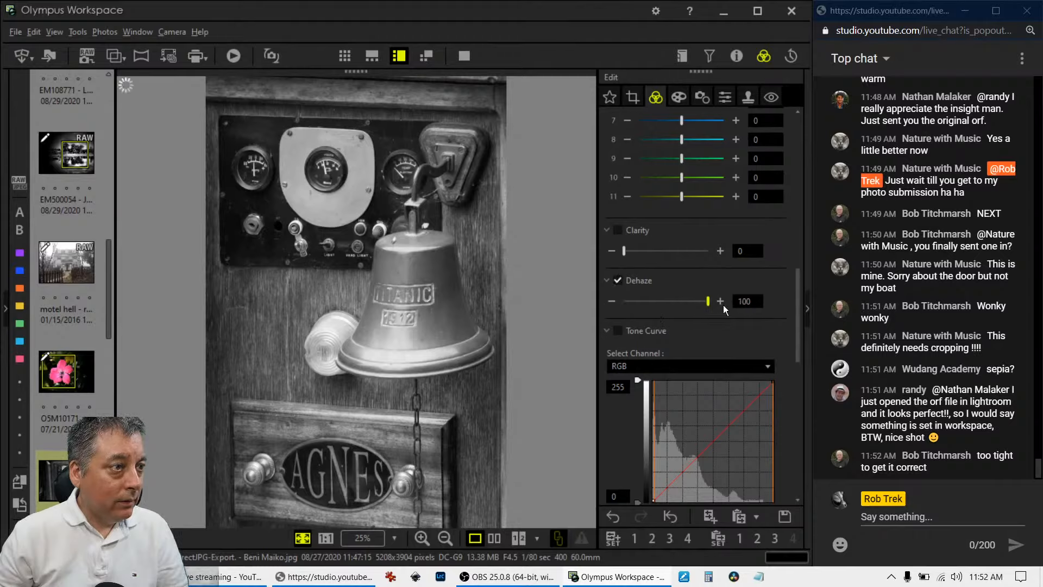
left_click_drag(629, 253, 640, 252)
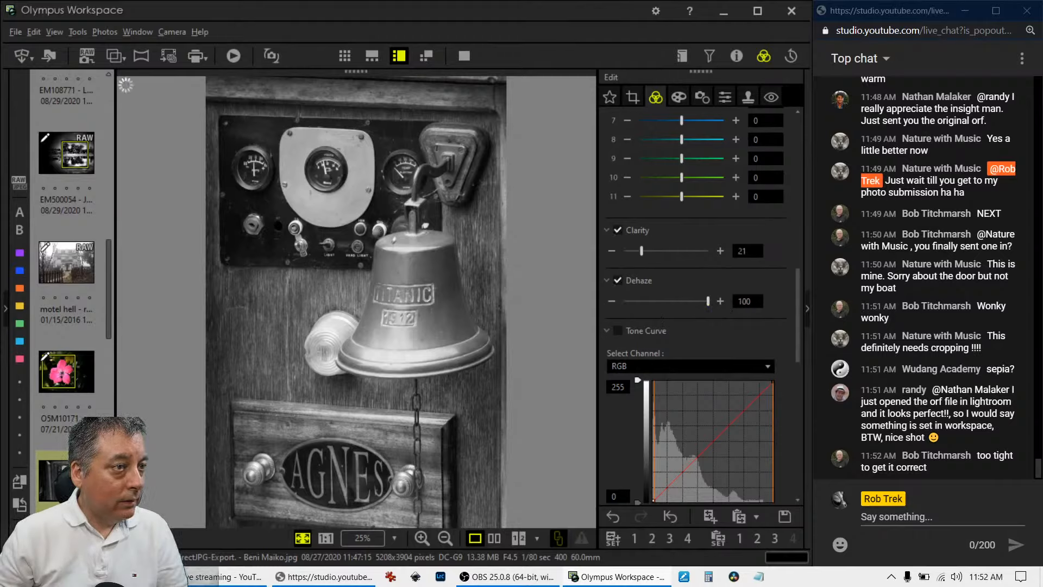
Shape the RGB tone curve into a gentle S by lowering a point in the shadows and raising one in the highlights.
scroll(799, 300, "down", 1)
left_click_drag(799, 301, 794, 347)
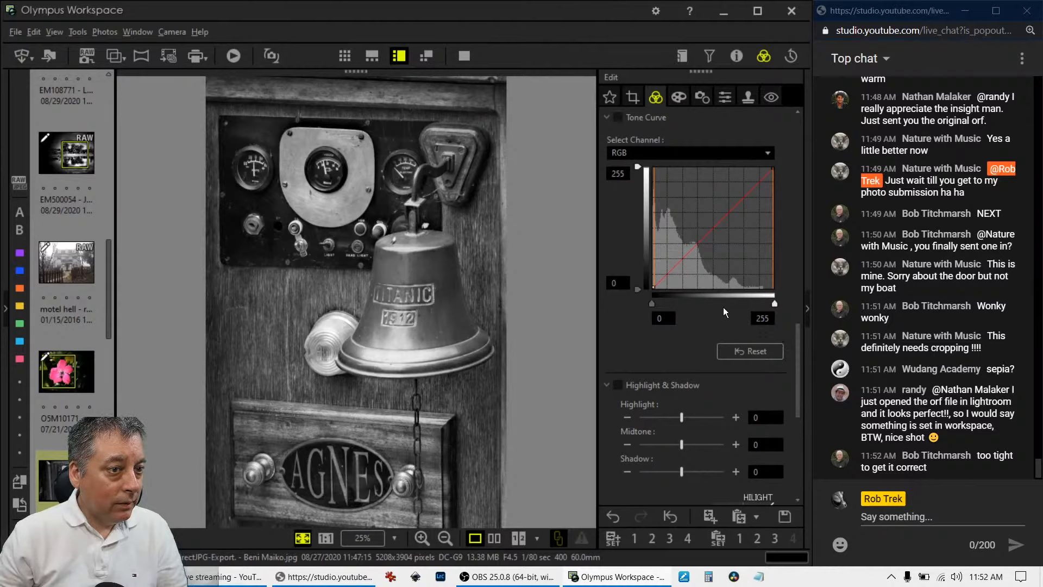
left_click_drag(663, 277, 665, 281)
left_click_drag(711, 243, 751, 177)
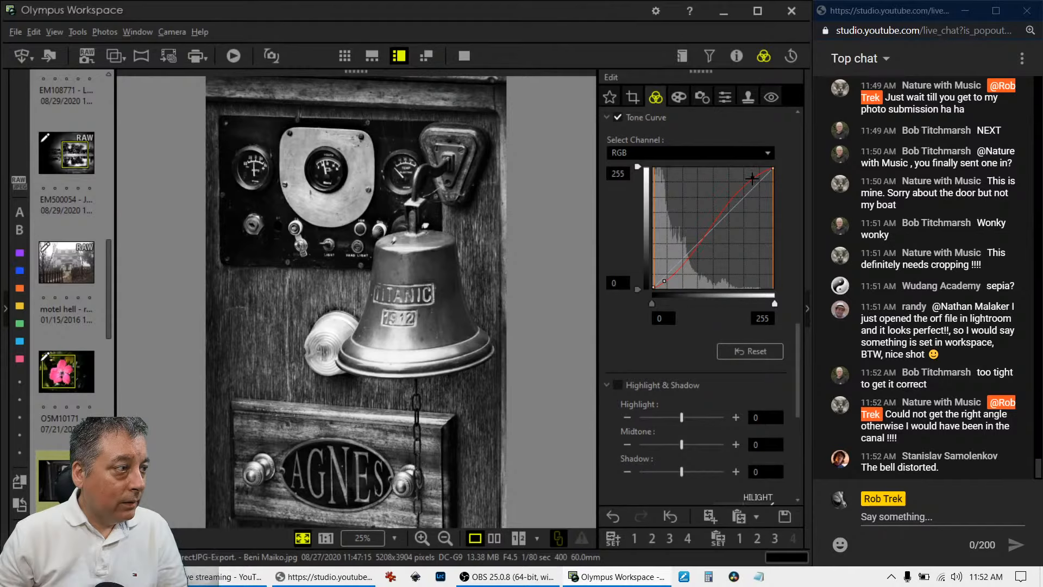
left_click_drag(664, 279, 678, 274)
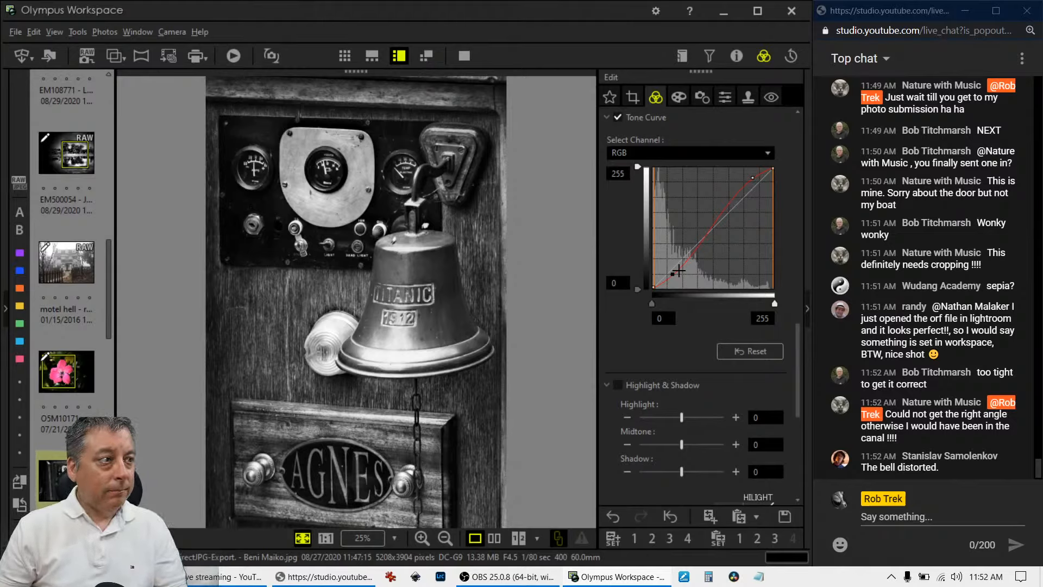
Reduce the bell photo's vertical keystone compensation to 25.
left_click(676, 98)
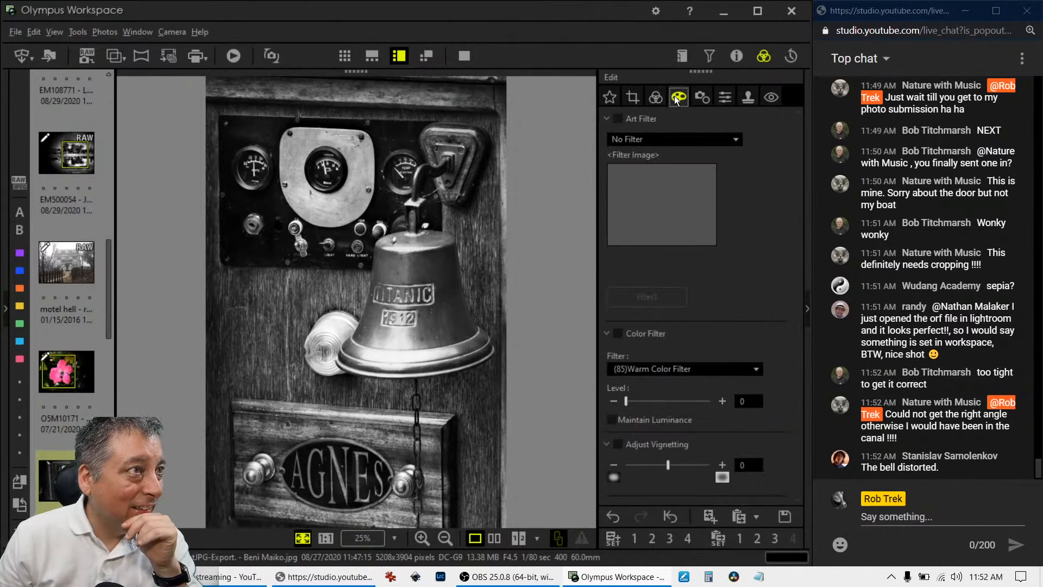
left_click(700, 97)
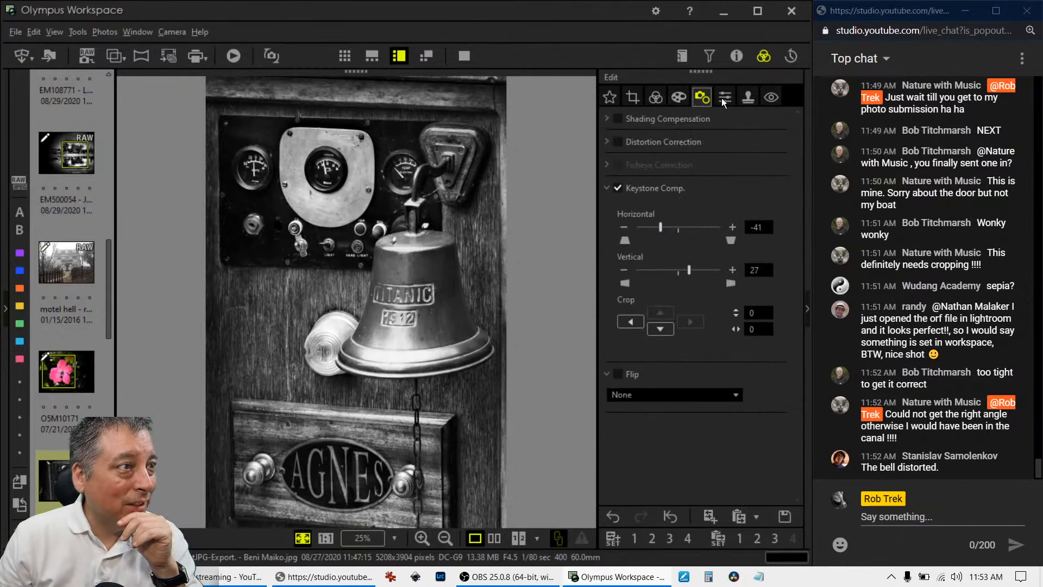
left_click(723, 98)
left_click(702, 99)
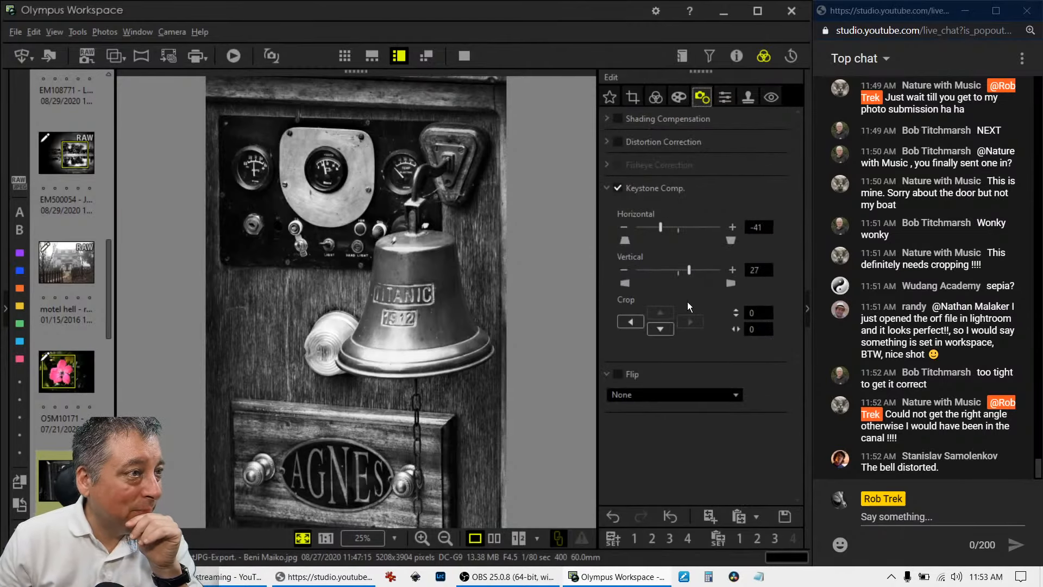
left_click(623, 271)
left_click(622, 271)
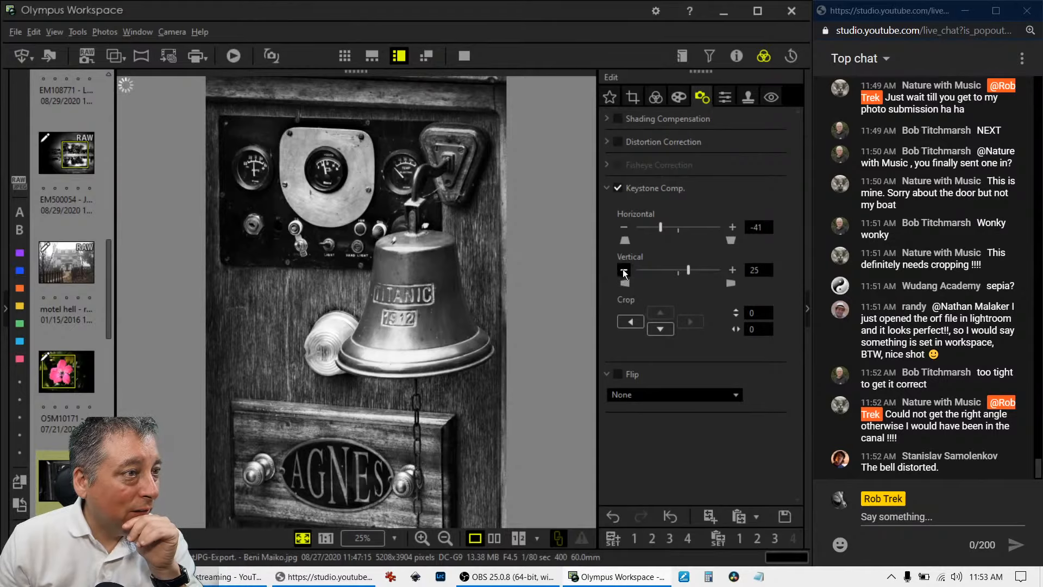
Set the bell photo's vertical keystone compensation to 12.
left_click_drag(684, 274, 678, 274)
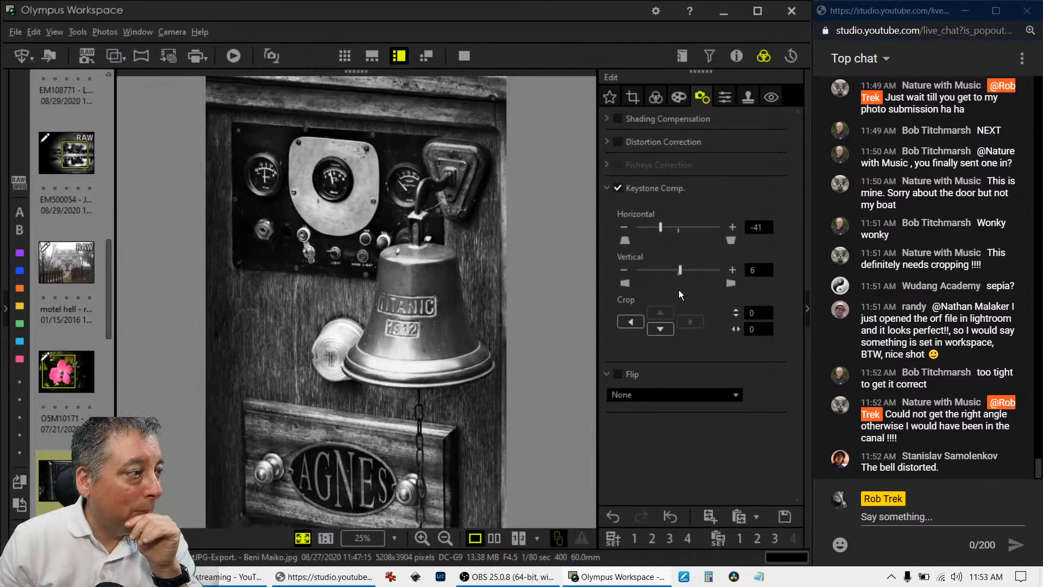
left_click_drag(681, 272, 684, 273)
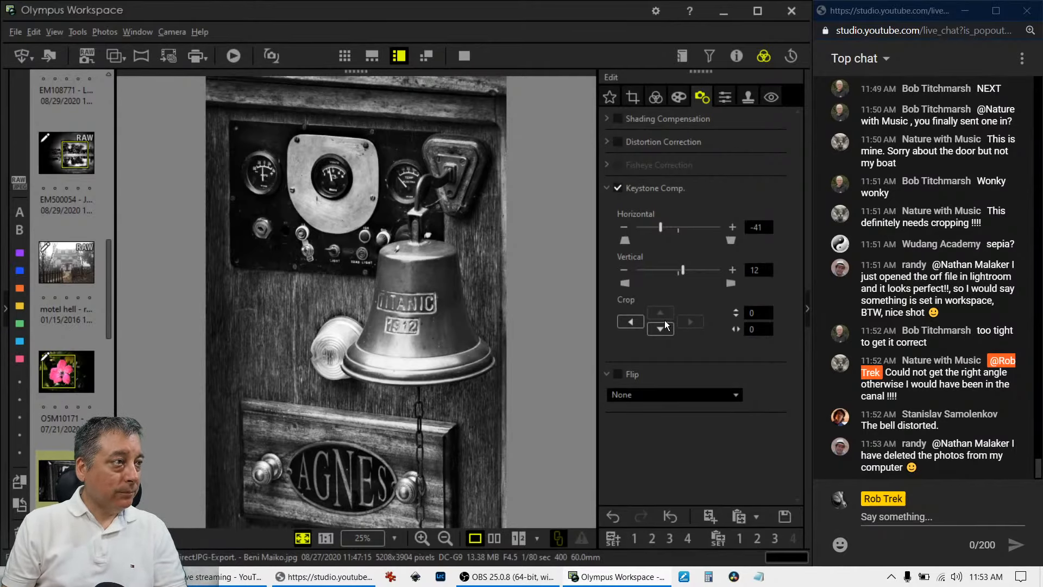
Try cropping the bell photo with the Original and 4:3 aspect ratios, pulling the frame in past the door's right edge.
left_click(629, 99)
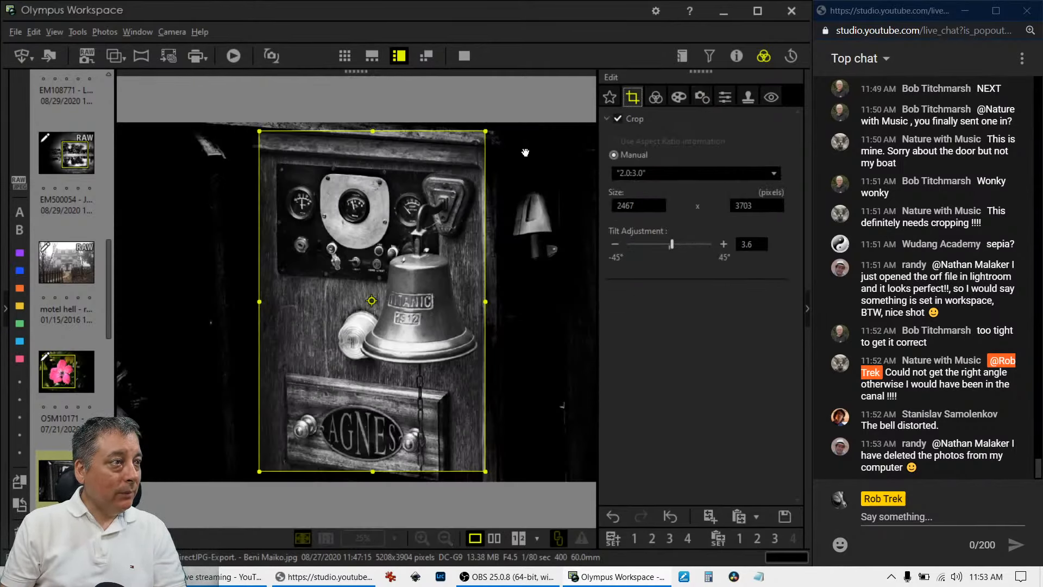
left_click(629, 172)
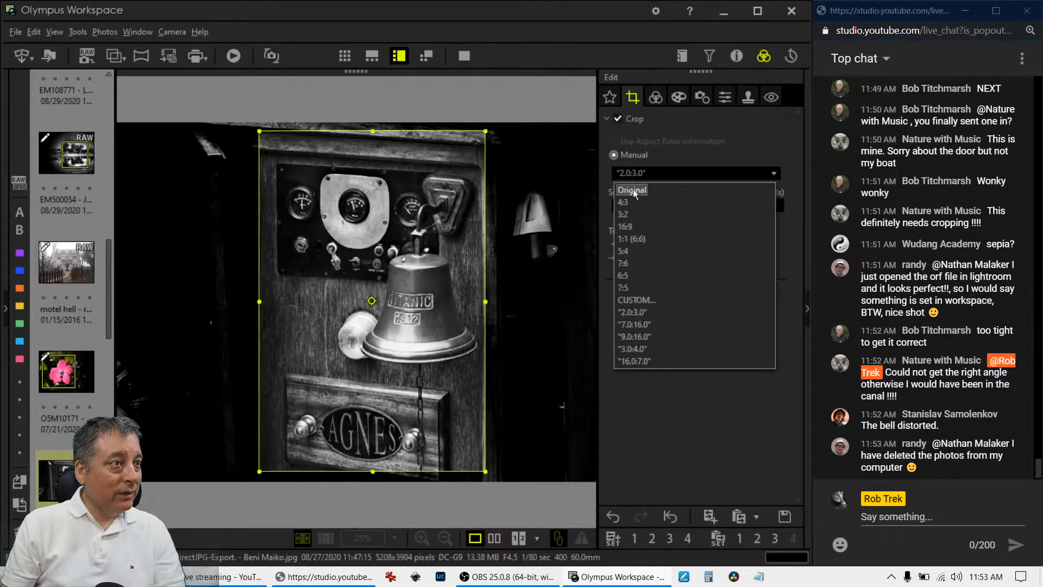
left_click(633, 190)
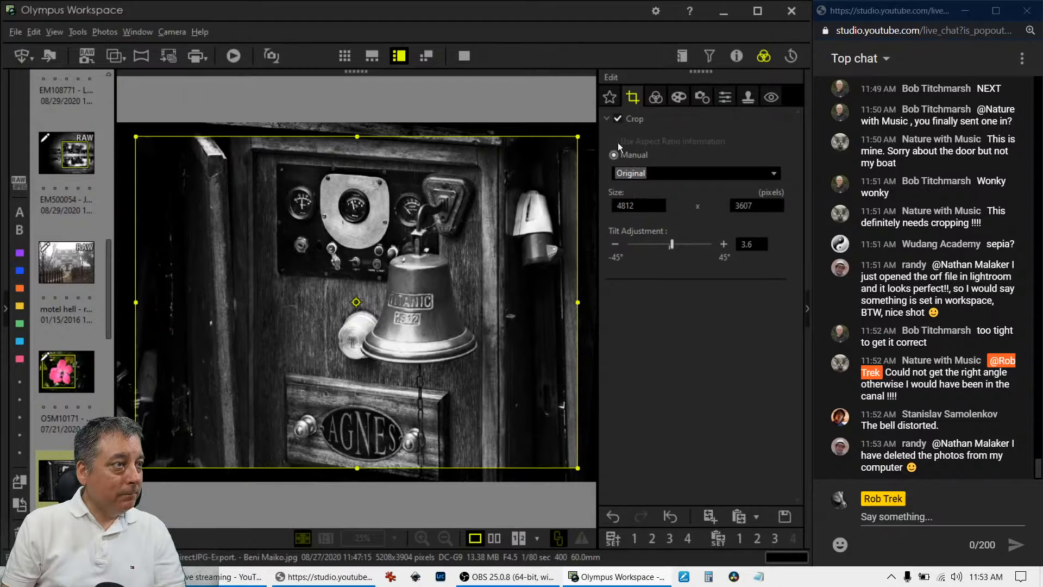
left_click_drag(578, 138, 509, 175)
left_click_drag(488, 221, 483, 210)
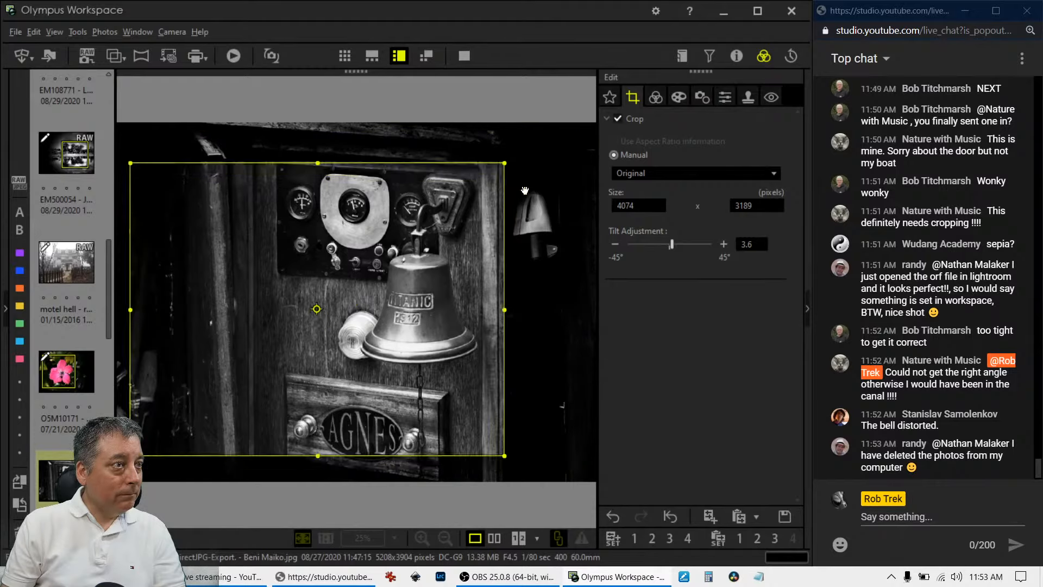
left_click(637, 173)
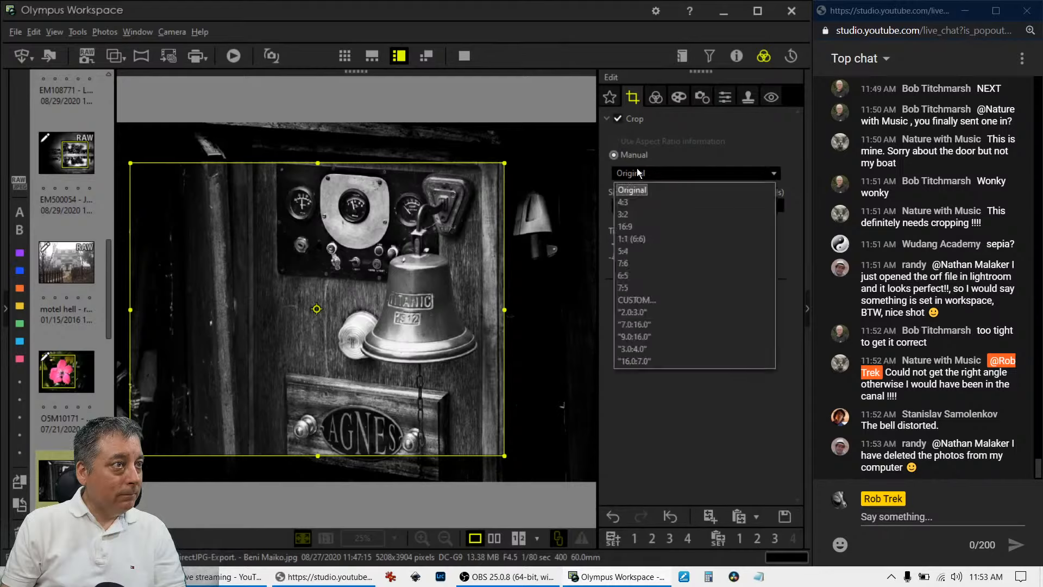
left_click(641, 201)
left_click_drag(578, 137, 506, 187)
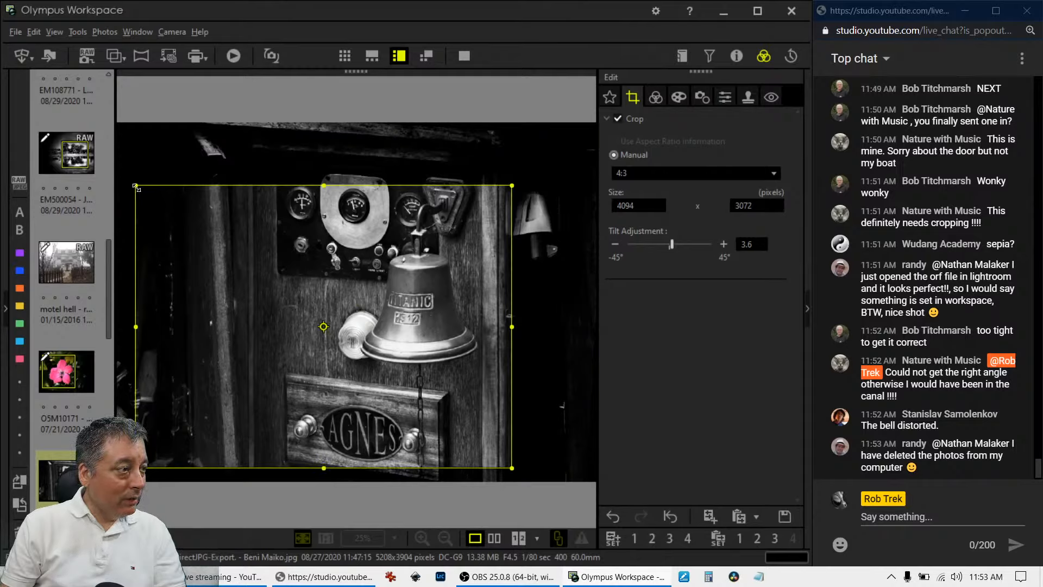
left_click_drag(136, 186, 140, 189)
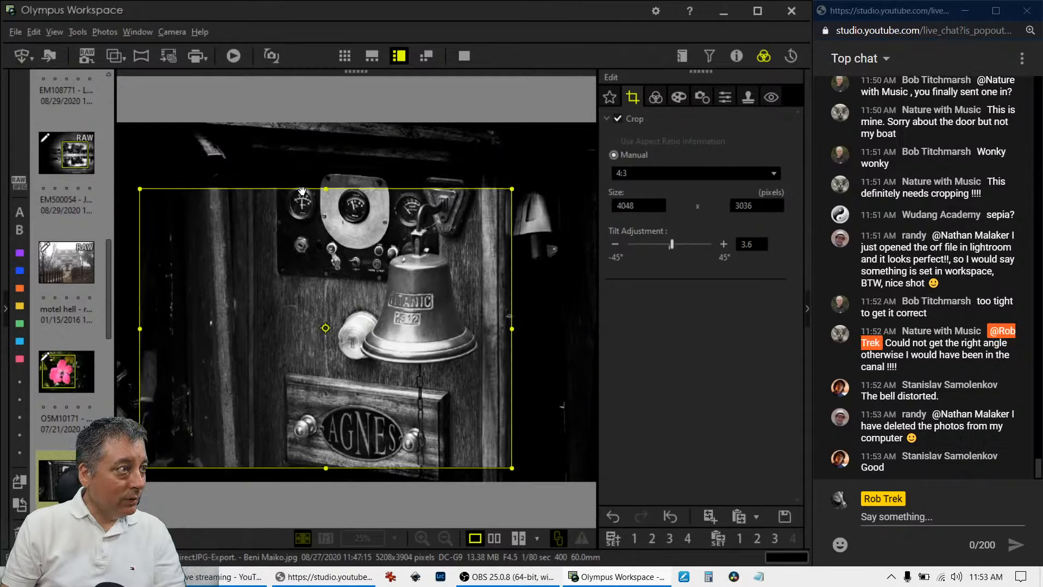
Crop the bell photo to a 1:1 square of 3678 x 3678 pixels and shift the frame slightly left.
left_click(658, 174)
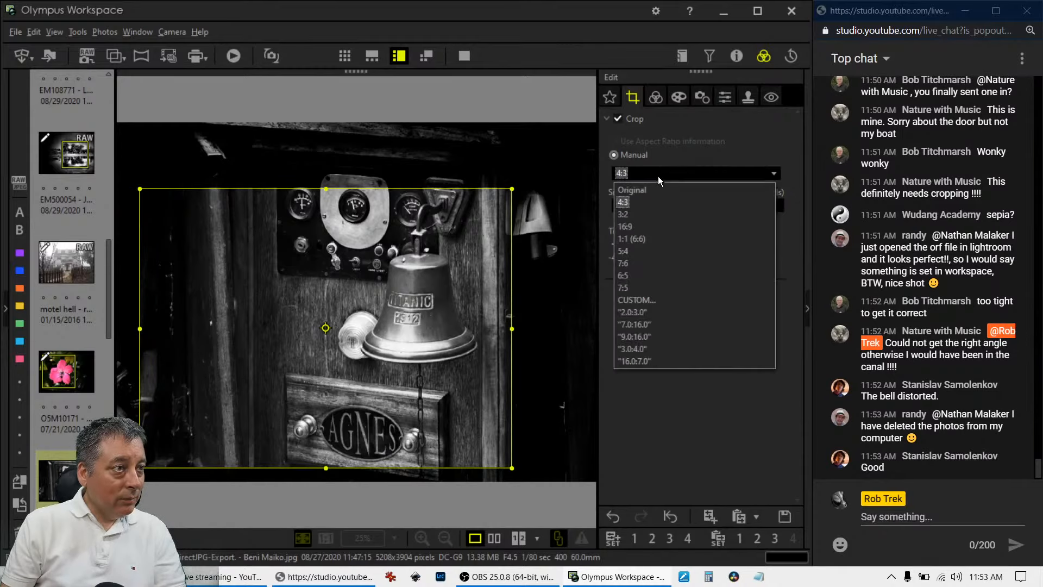
left_click(647, 239)
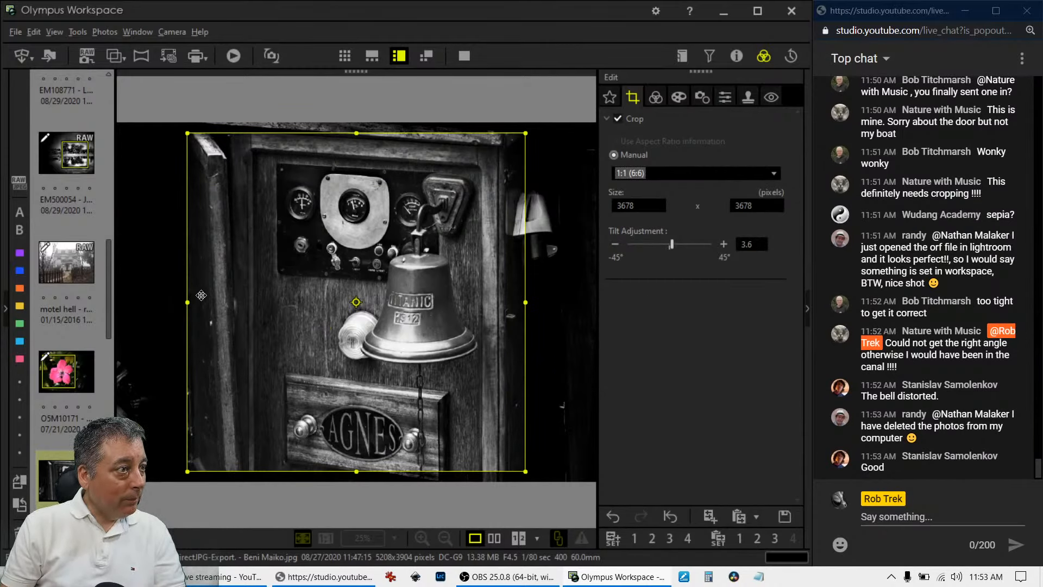
left_click_drag(315, 259, 306, 260)
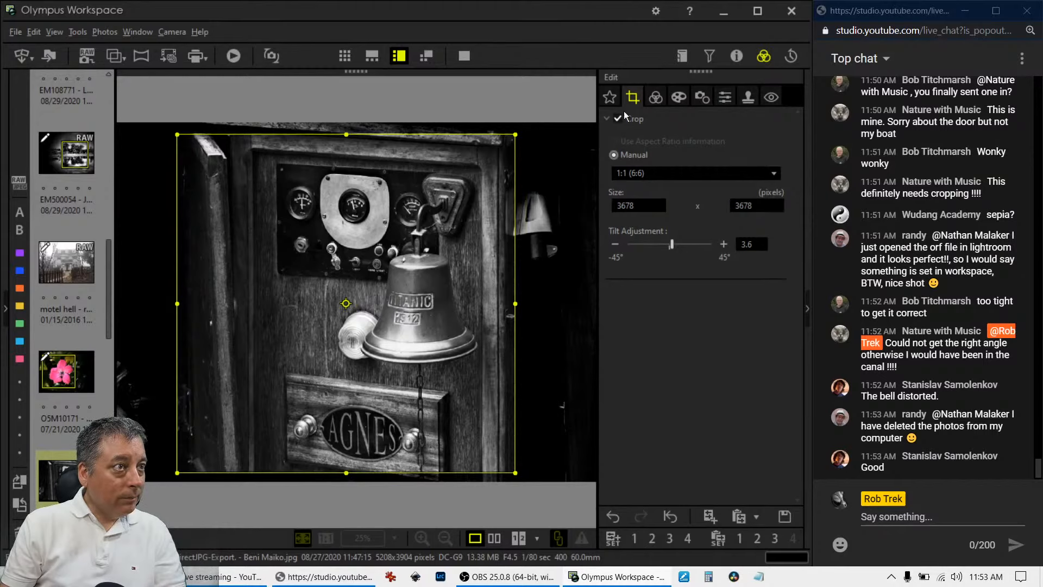
Raise the bell photo's contrast to 20.
left_click(655, 97)
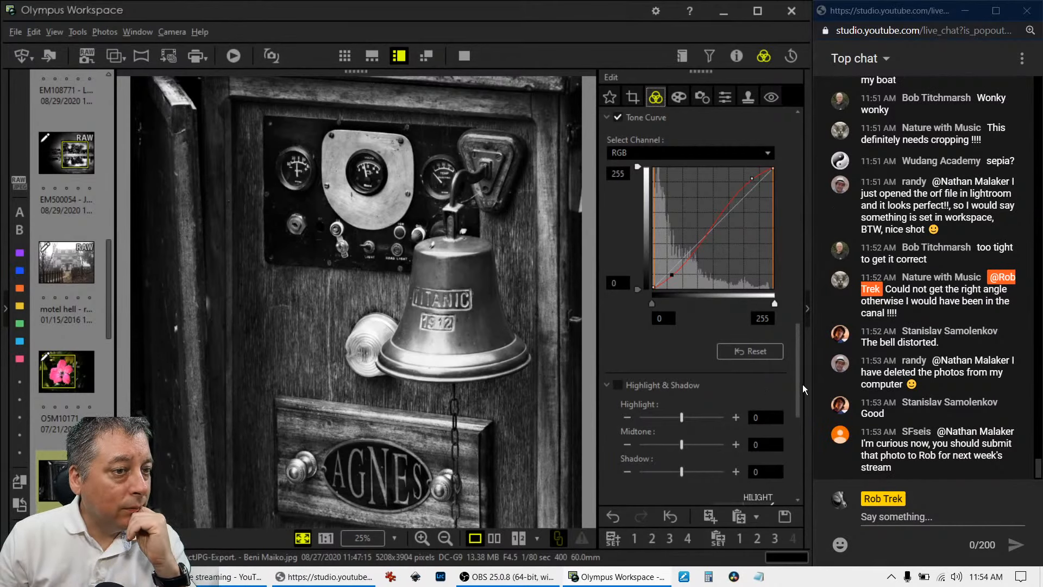
left_click_drag(800, 403, 792, 486)
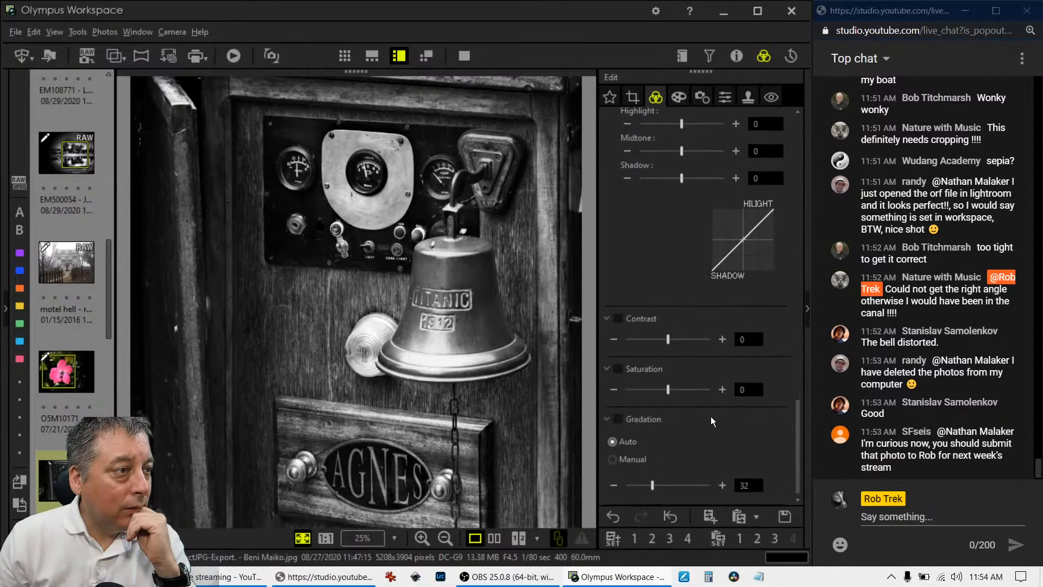
left_click_drag(673, 345, 680, 344)
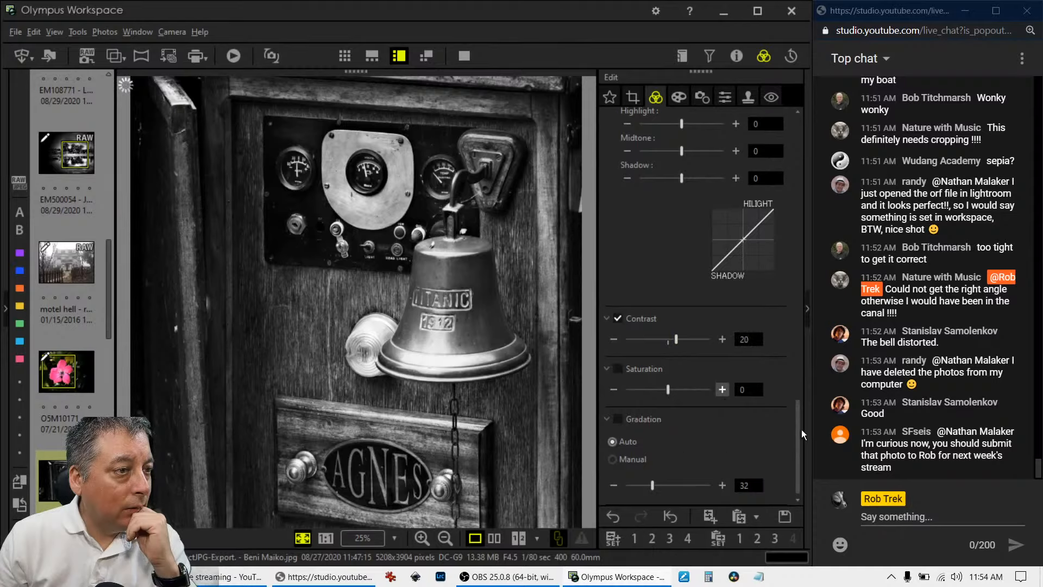
Steepen the bell photo's RGB tone curve by moving the highlight point toward the midtones and fine-tuning the shadow point.
left_click_drag(801, 429, 796, 323)
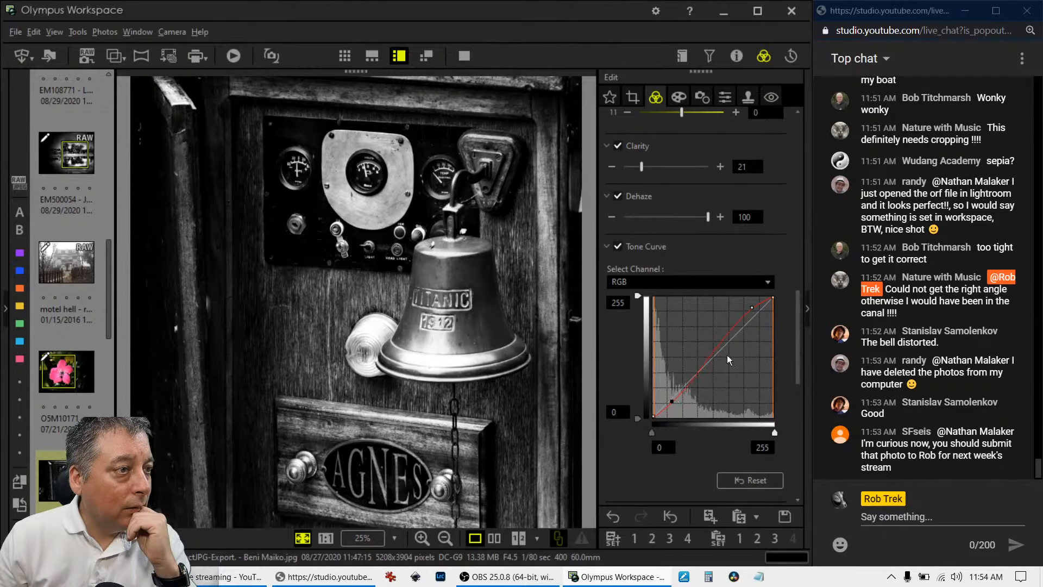
left_click(751, 307)
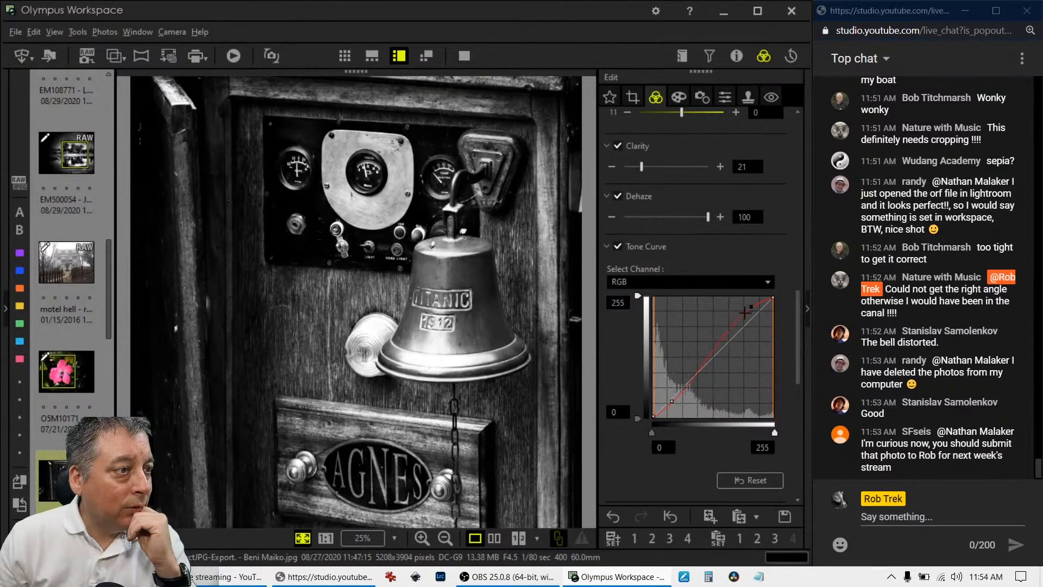
left_click_drag(672, 402, 676, 405)
left_click_drag(752, 306, 738, 308)
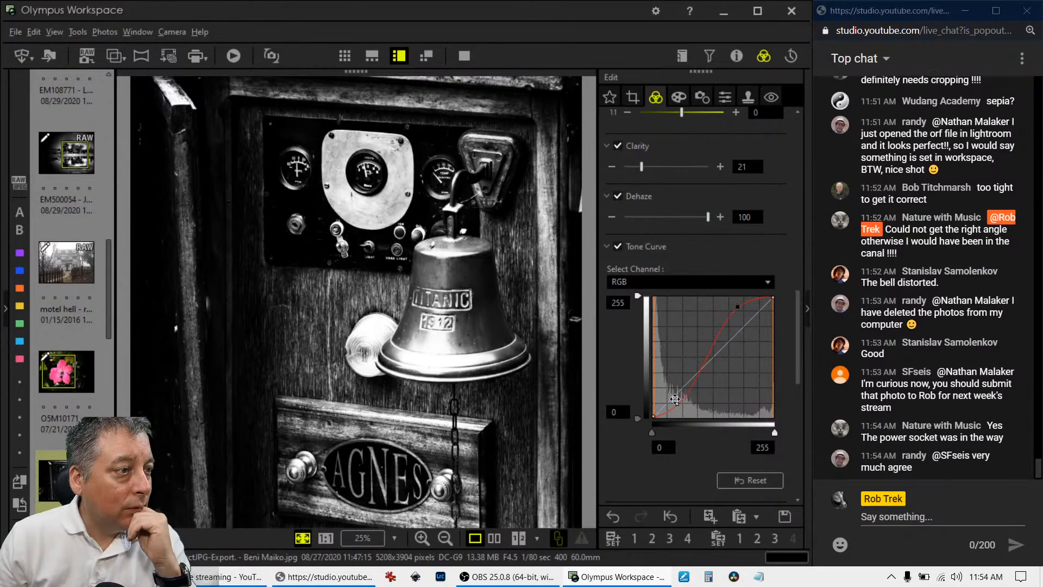
left_click_drag(677, 404, 673, 406)
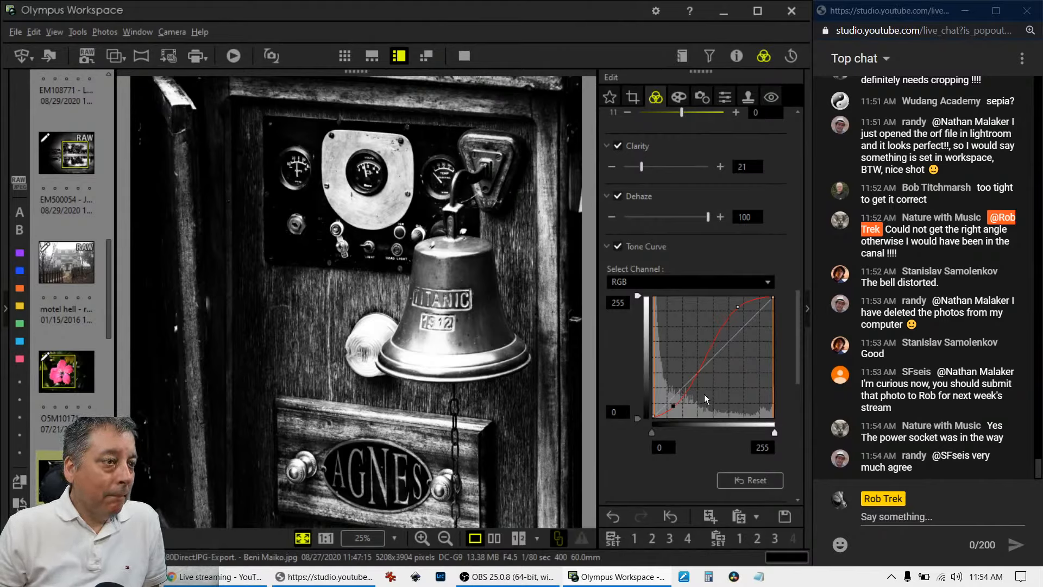
left_click_drag(672, 405, 671, 403)
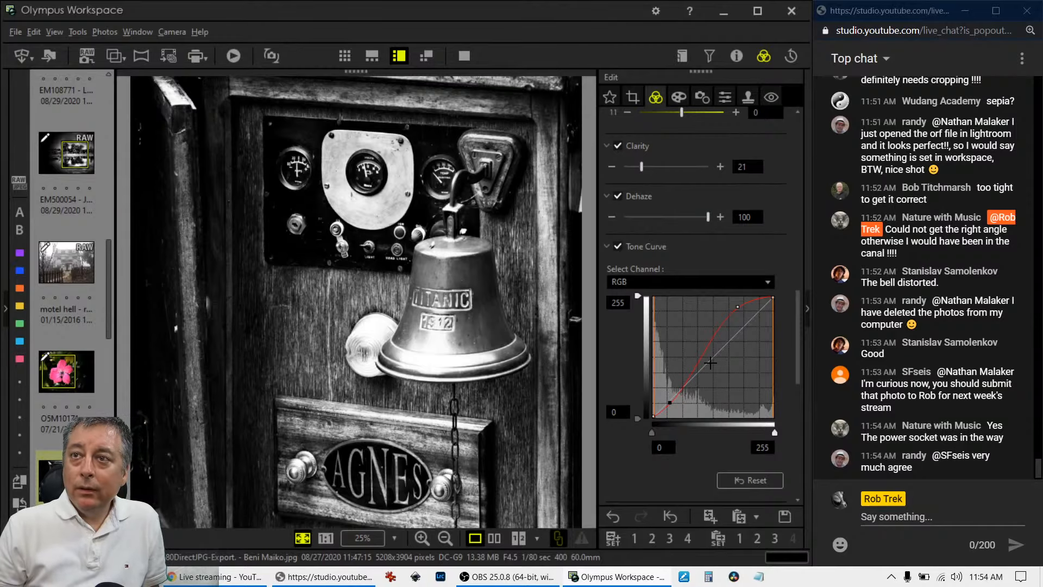
Compare the original and edited bell photo side by side in full-screen view.
left_click(493, 537)
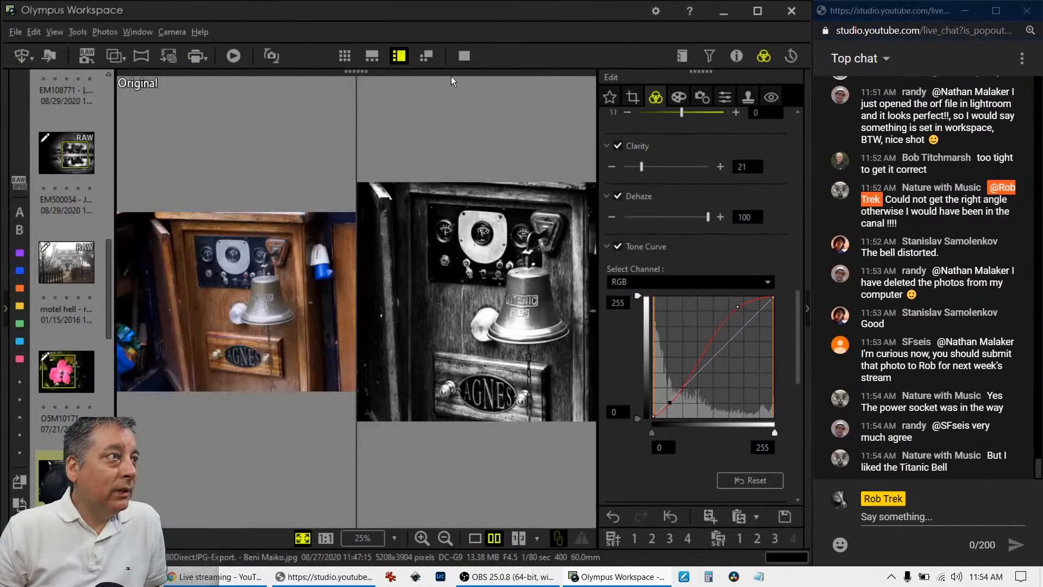
left_click(463, 56)
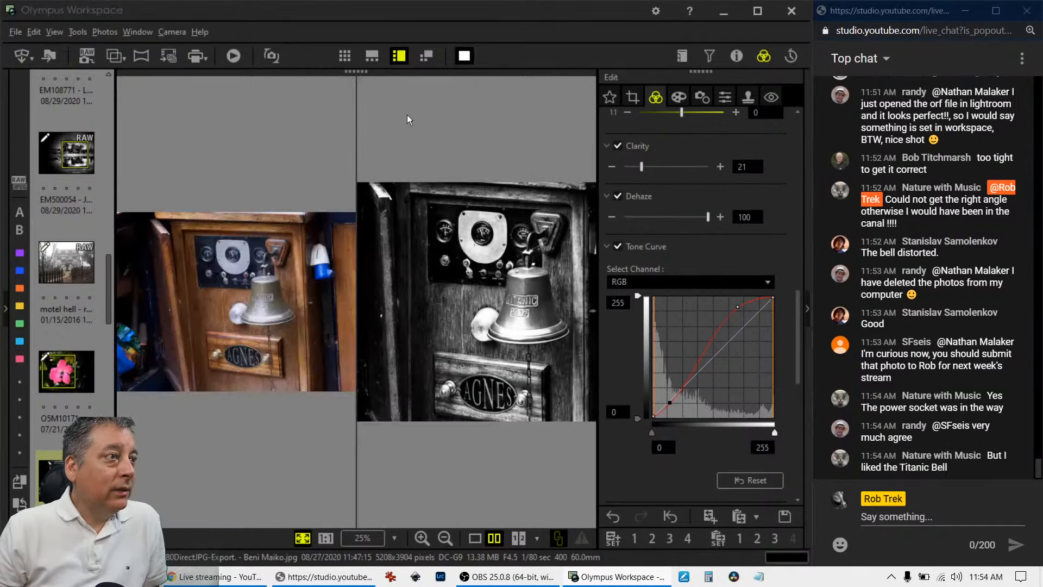
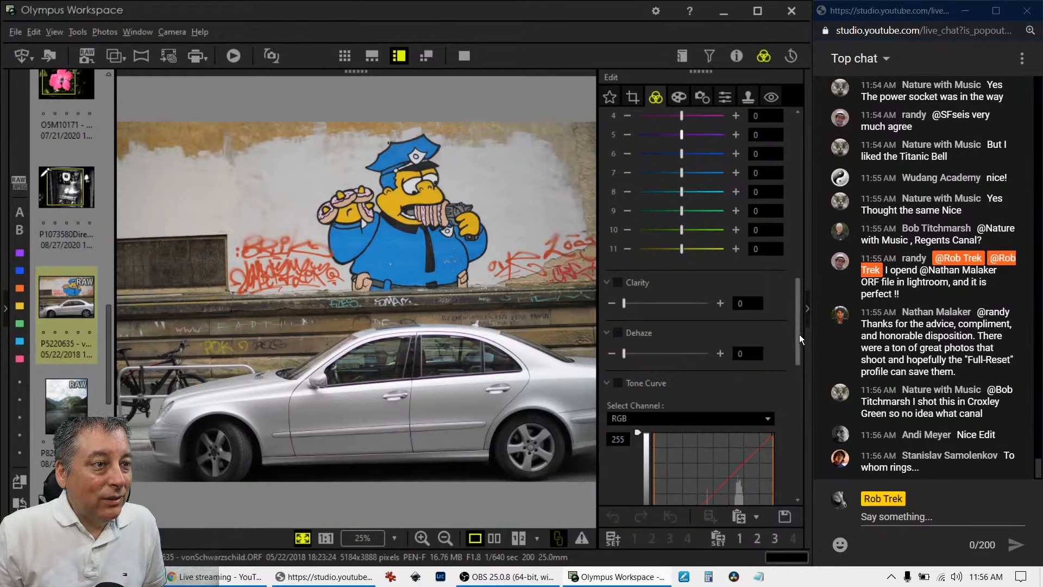
Apply the Pin Hole III art filter to the photo of the cartoon policeman mural and silver car.
left_click_drag(799, 334, 797, 140)
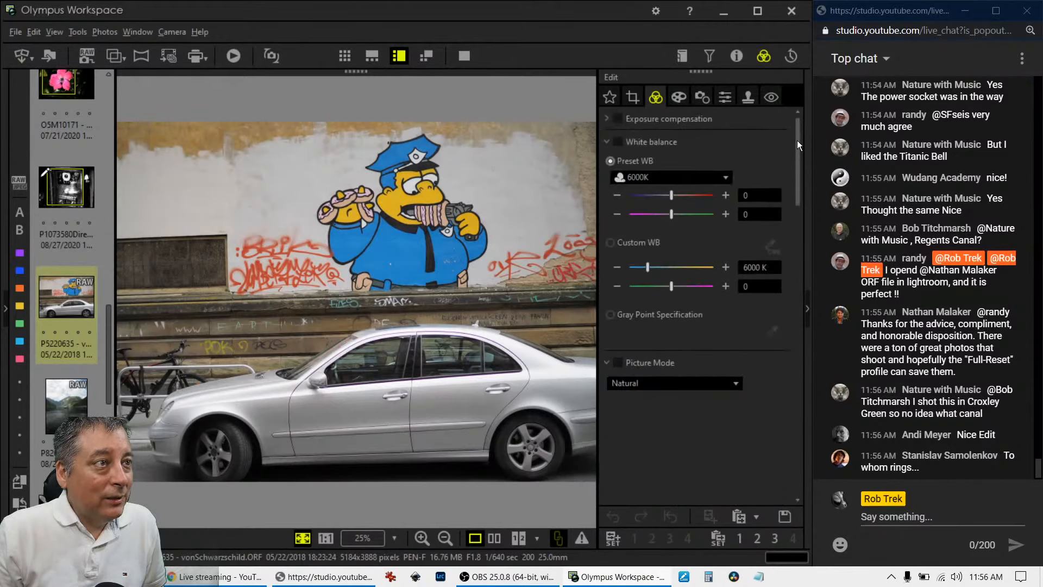
left_click(681, 101)
left_click(676, 139)
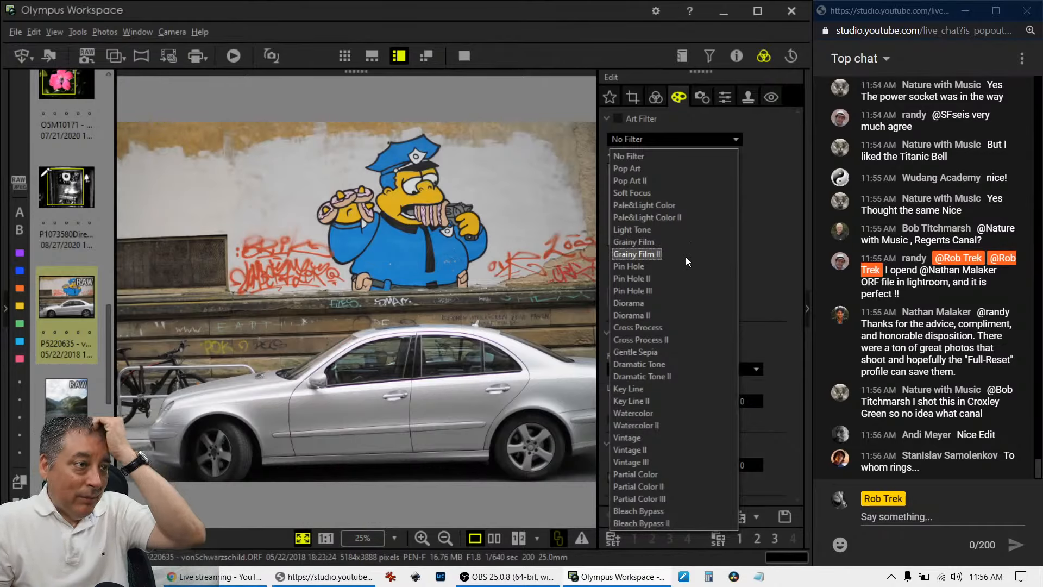
left_click(677, 291)
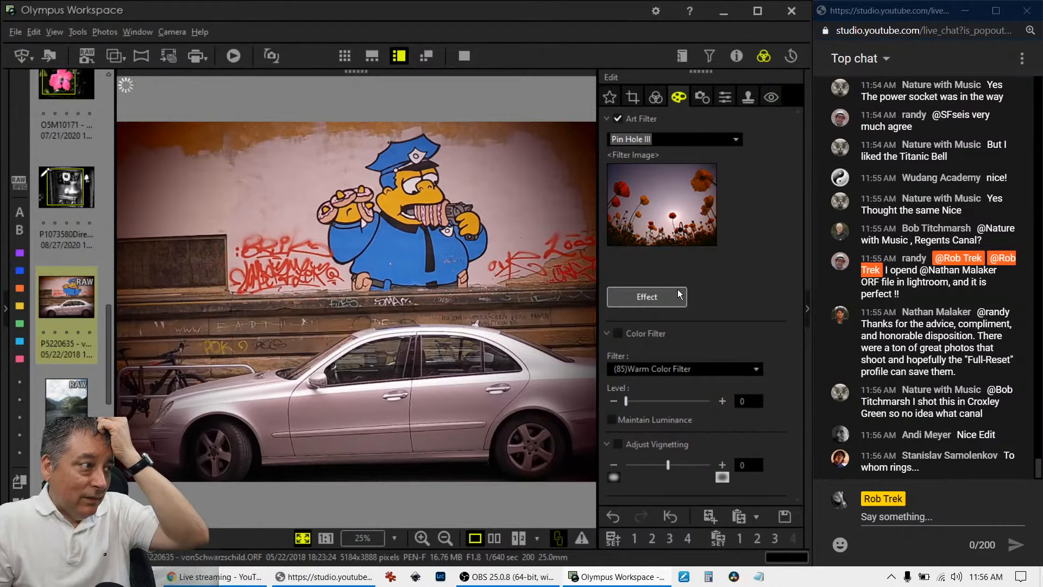
Crop the mural photo to a 1:1 square and straighten it with a tilt of 2.1.
left_click(658, 90)
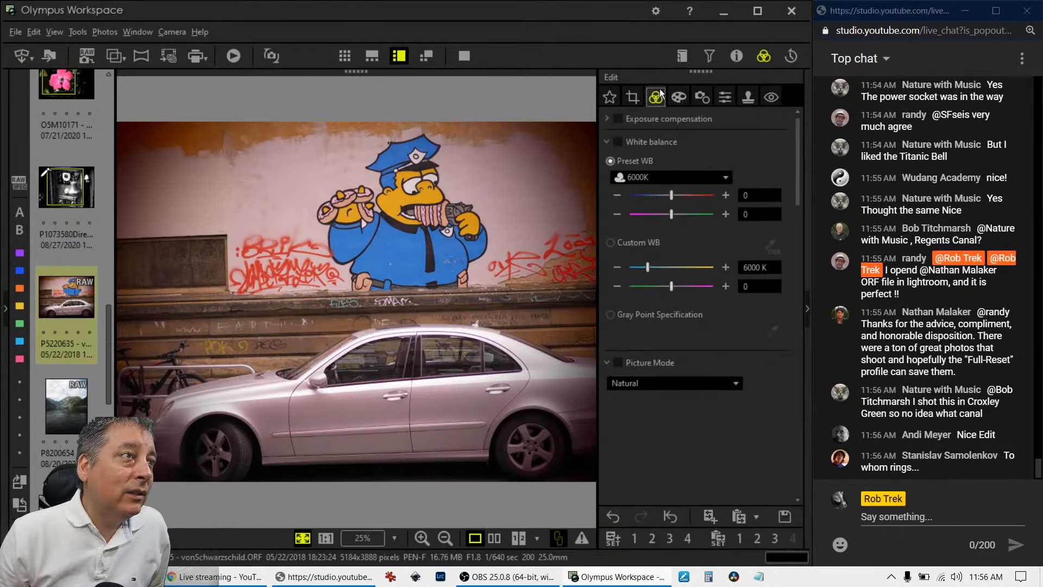
left_click(631, 98)
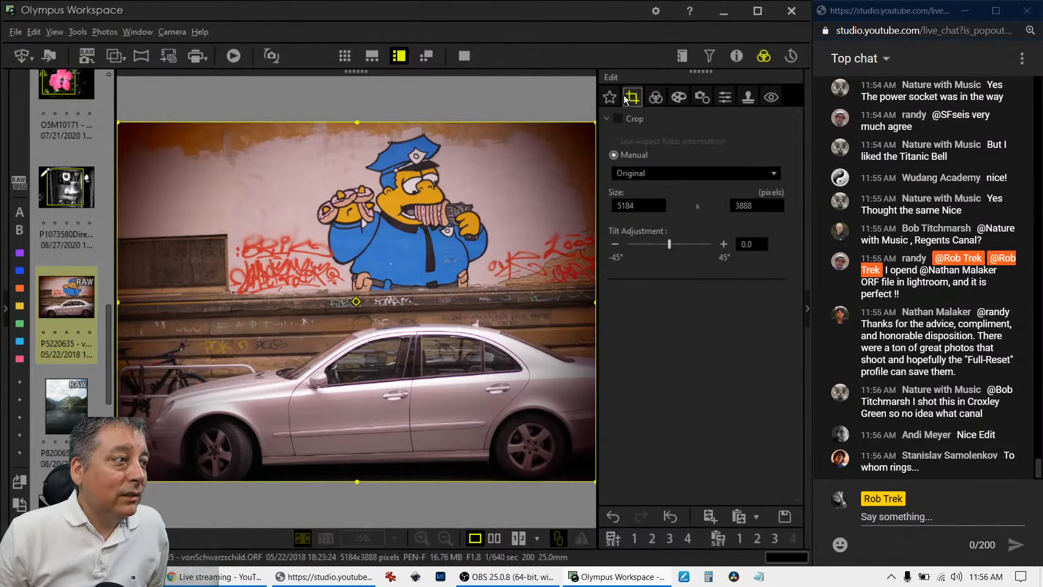
left_click(629, 172)
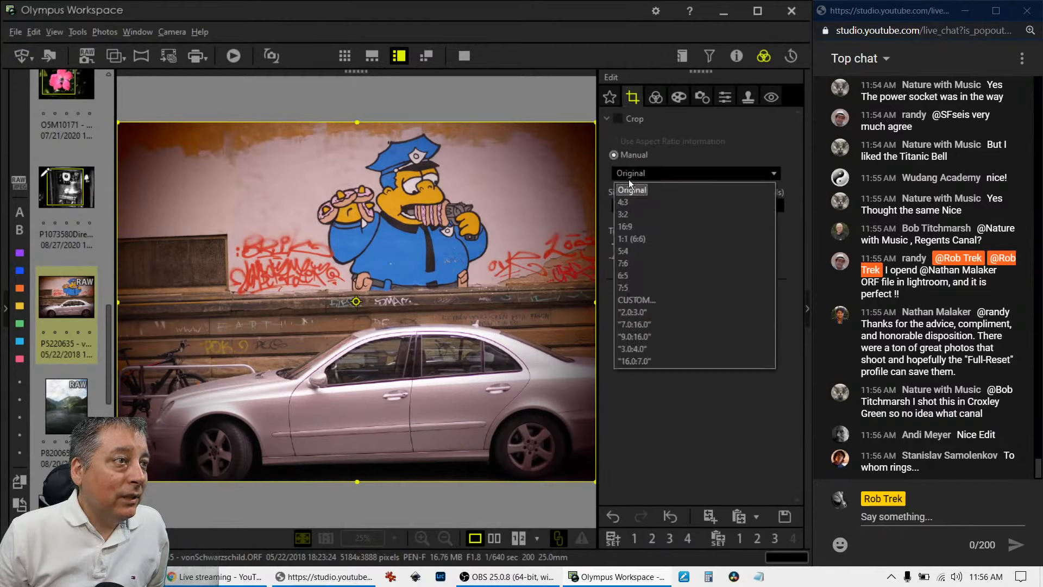
left_click(641, 242)
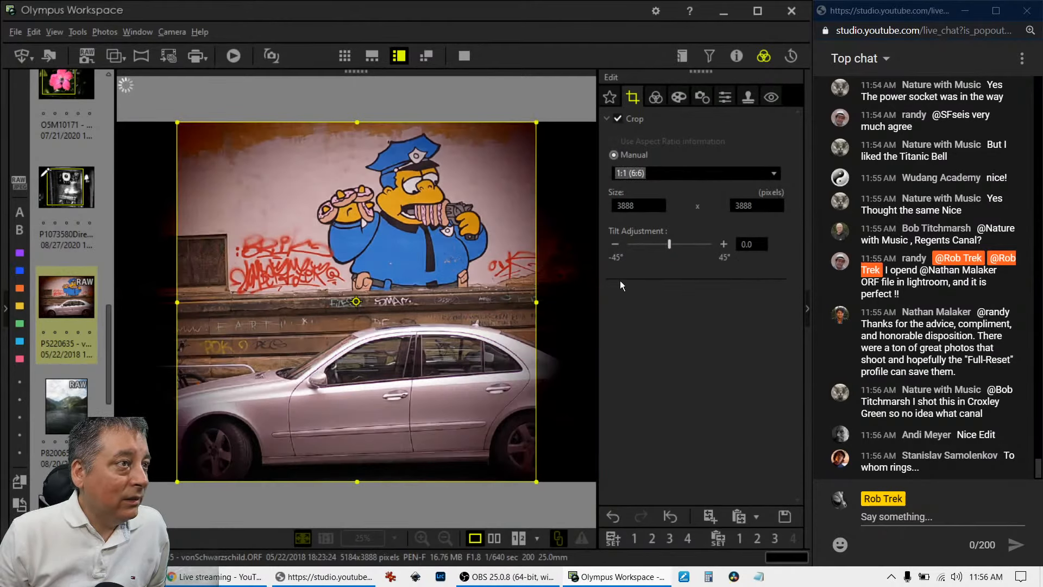
left_click_drag(667, 242, 673, 246)
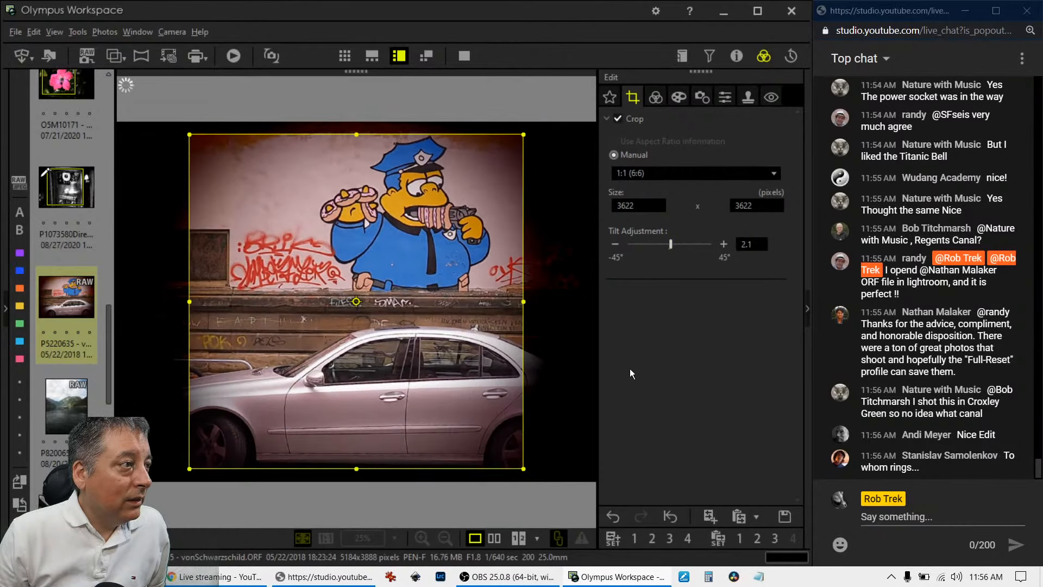
Try shrinking the square crop to 2253 x 2253 pixels and centering it on the cartoon policeman.
left_click_drag(357, 468, 356, 342)
left_click_drag(371, 293, 429, 286)
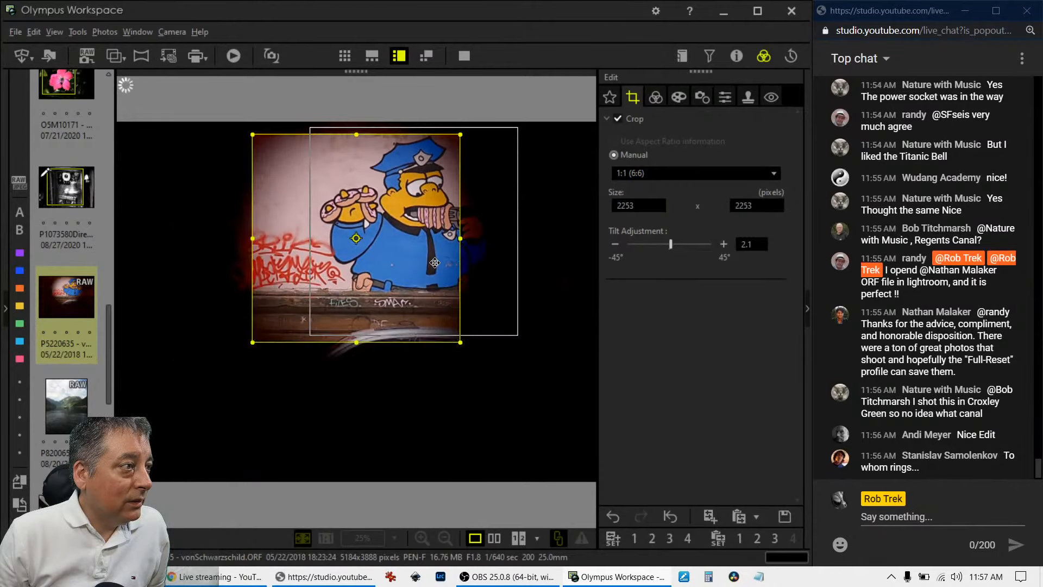
Change the mural photo's crop ratio to 3:2 and undo the stray rotation of the image.
left_click(659, 175)
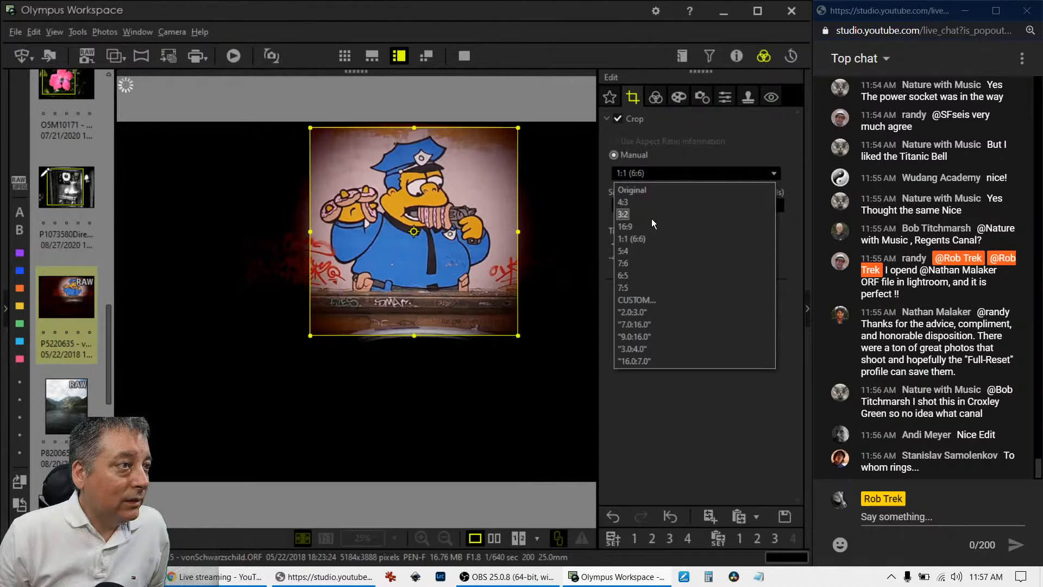
left_click(651, 219)
left_click_drag(356, 462, 402, 370)
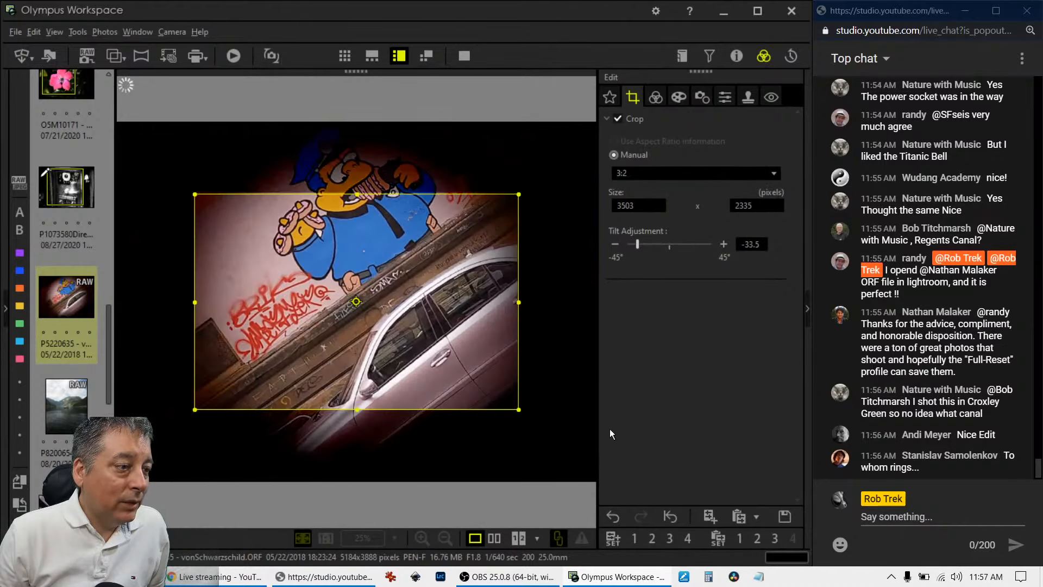
left_click(613, 516)
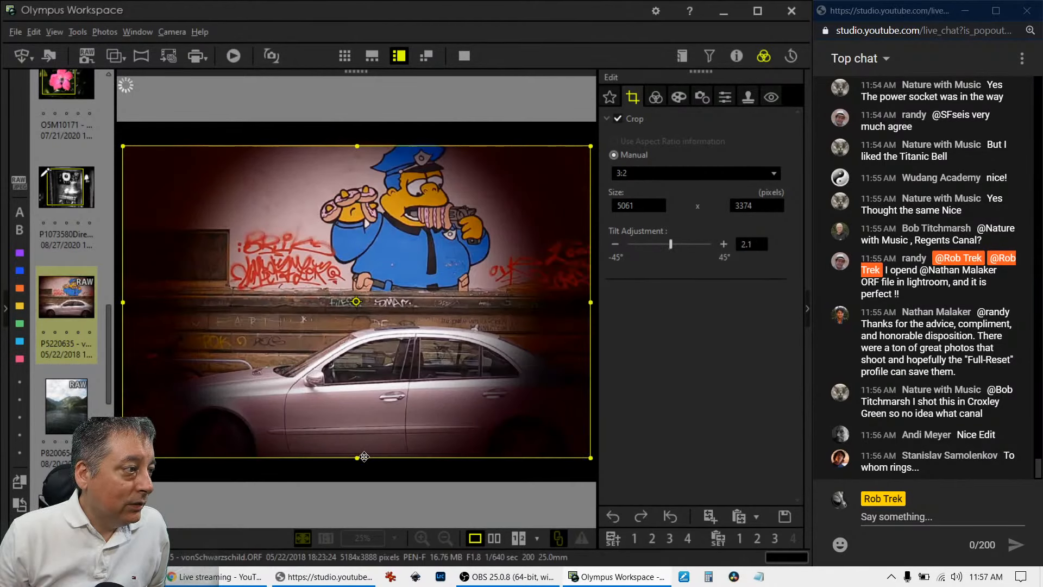
left_click_drag(359, 457, 421, 317)
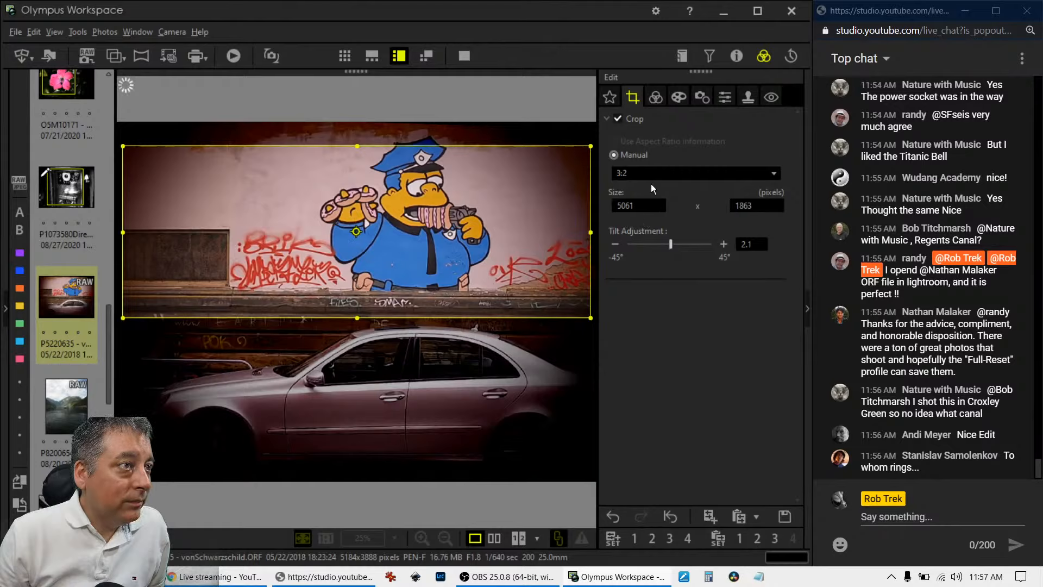
left_click(651, 173)
left_click(648, 190)
left_click(648, 172)
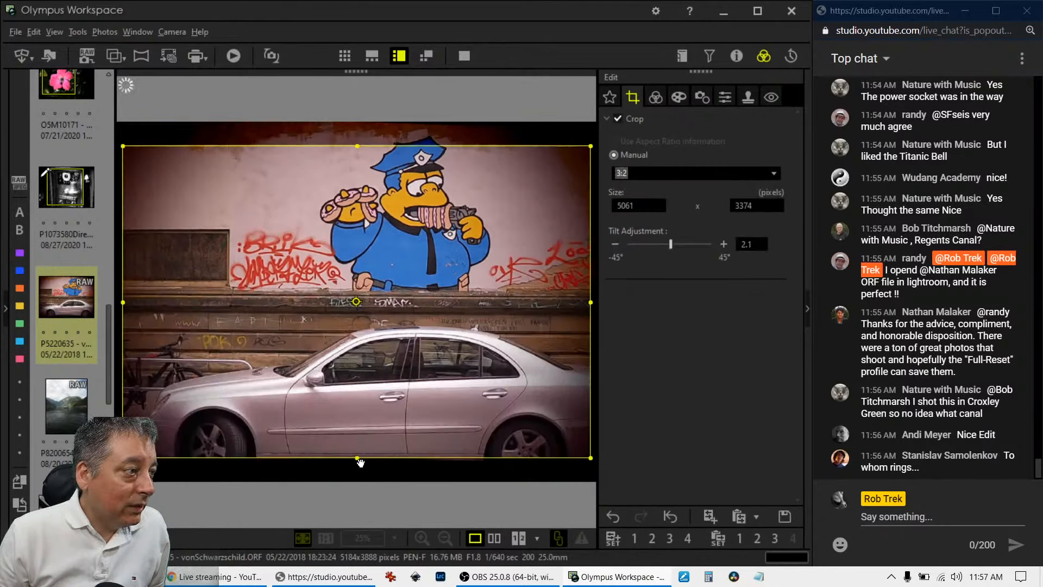
Shrink the 3:2 crop to 3063 x 2040 pixels around the cartoon policeman, leaving out the car below.
left_click_drag(360, 463, 500, 288)
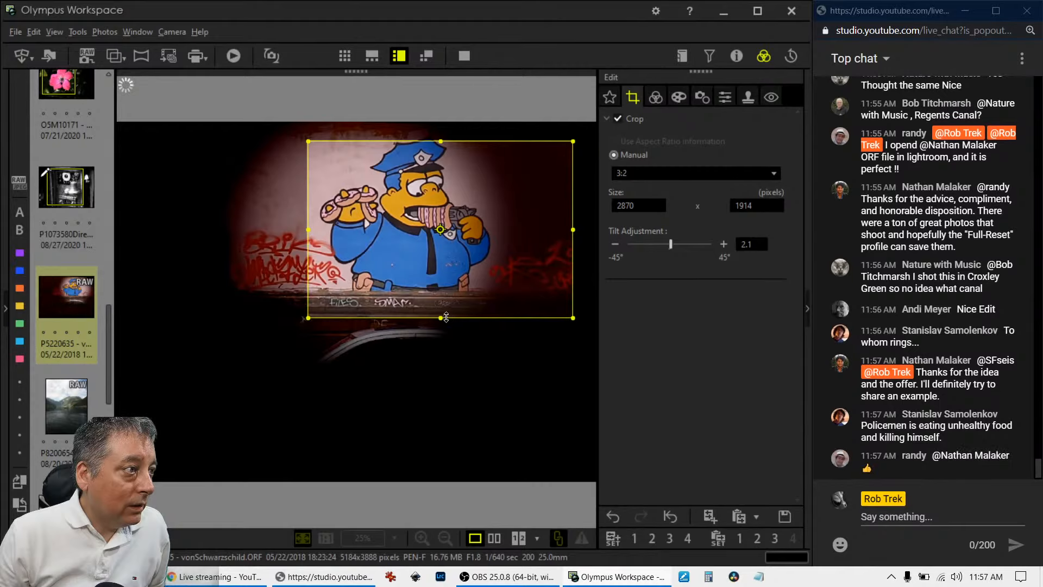
left_click_drag(441, 317, 448, 324)
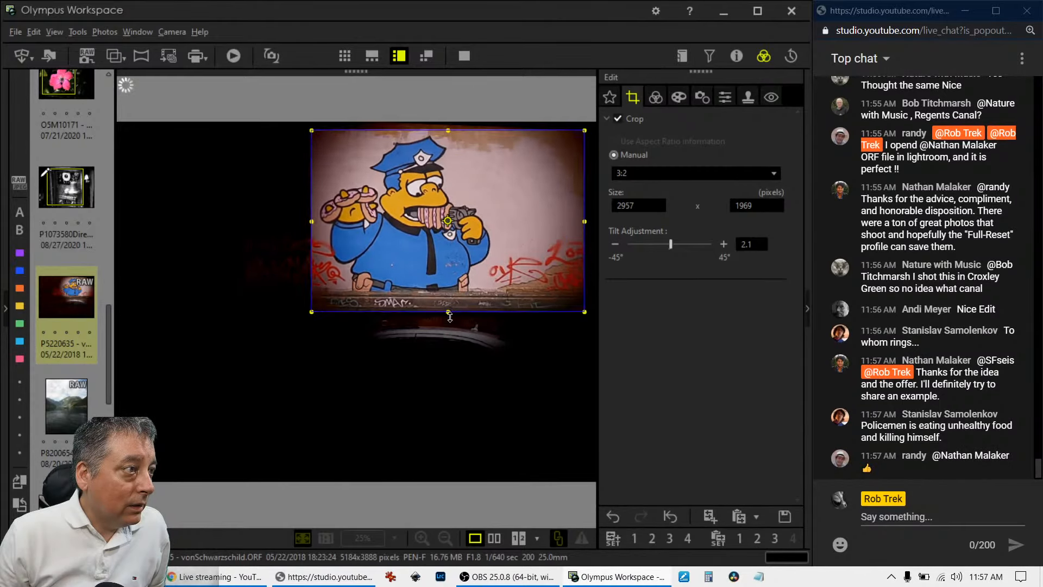
left_click_drag(312, 311, 302, 318)
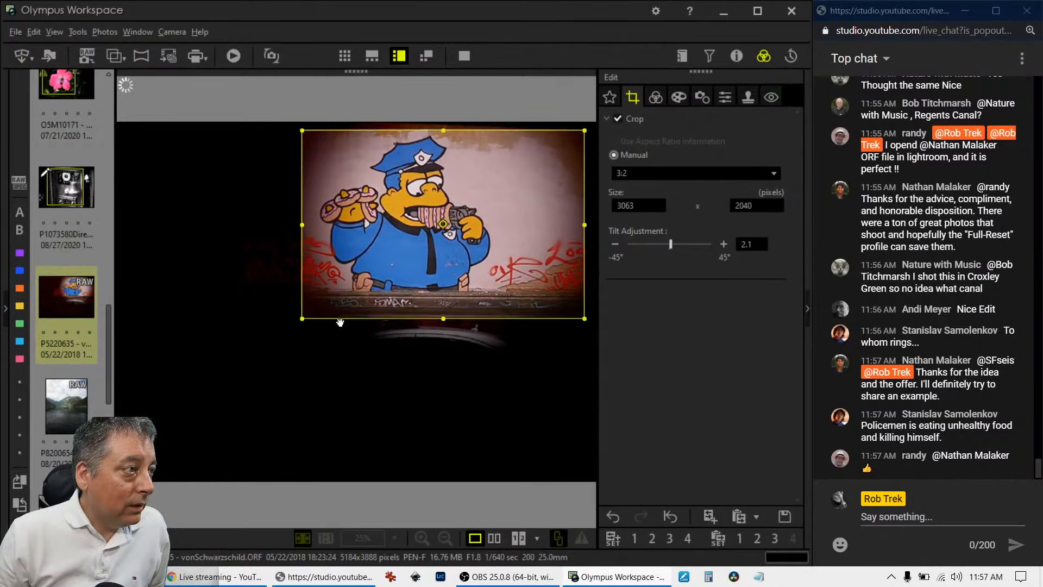
Apply the crop and turn off the Pin Hole III art filter on the mural photo.
left_click(649, 101)
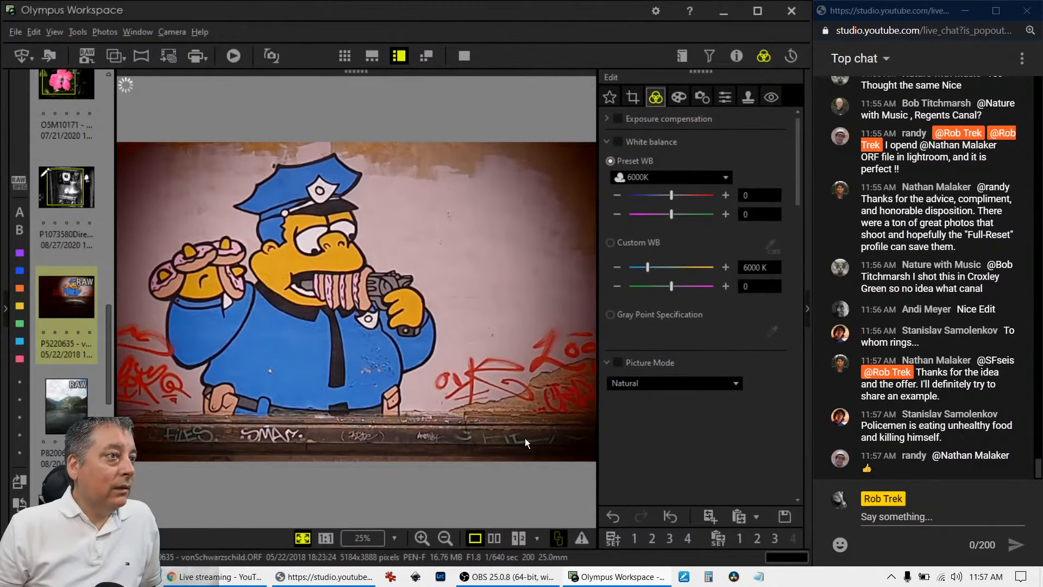
left_click(678, 97)
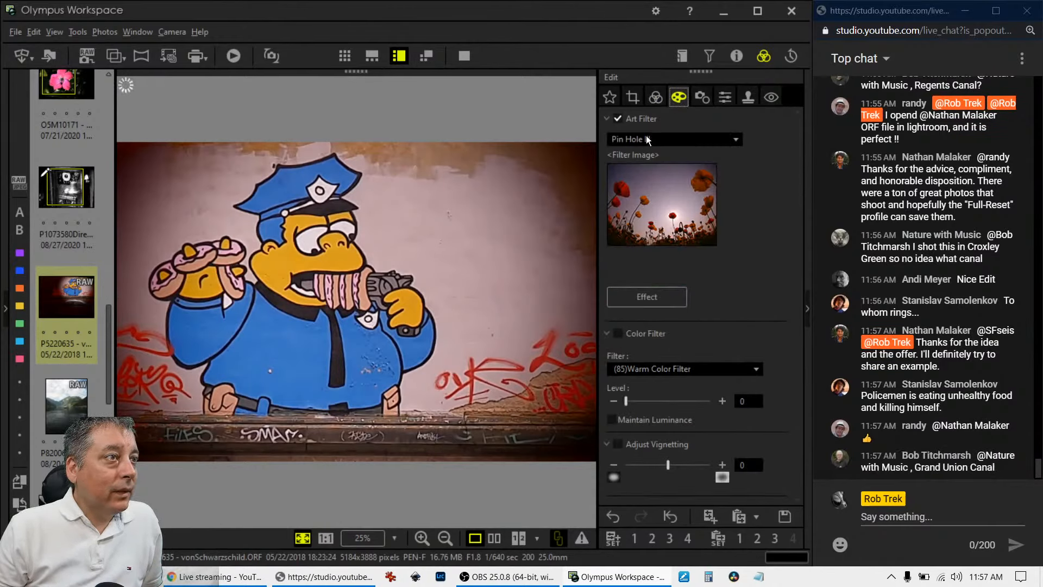
Lower the shadow end of the mural photo's RGB tone curve slightly and bring its midtones back up with a second point.
left_click(655, 97)
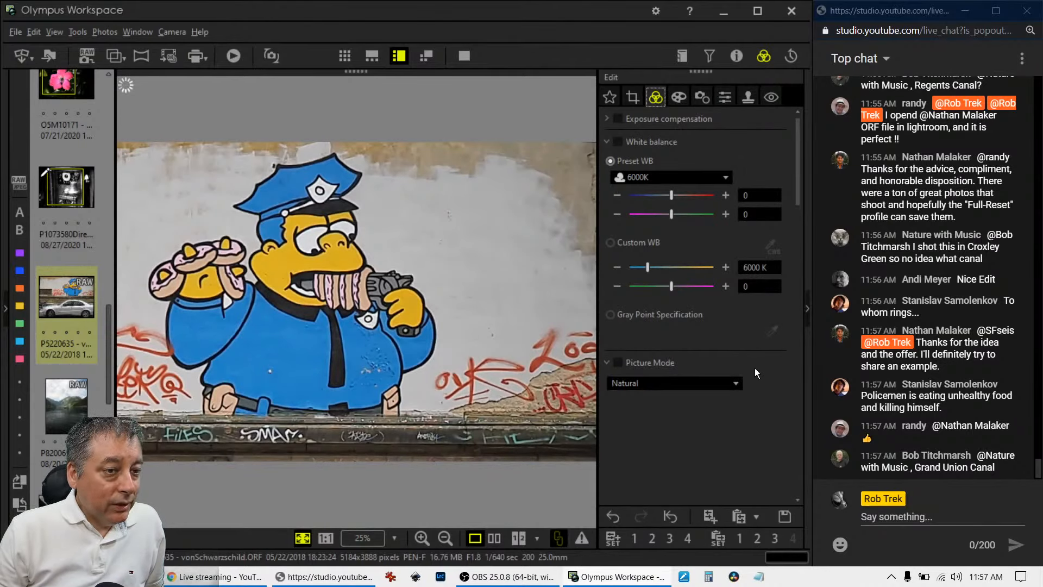
scroll(754, 367, "down", 3)
scroll(774, 394, "down", 8)
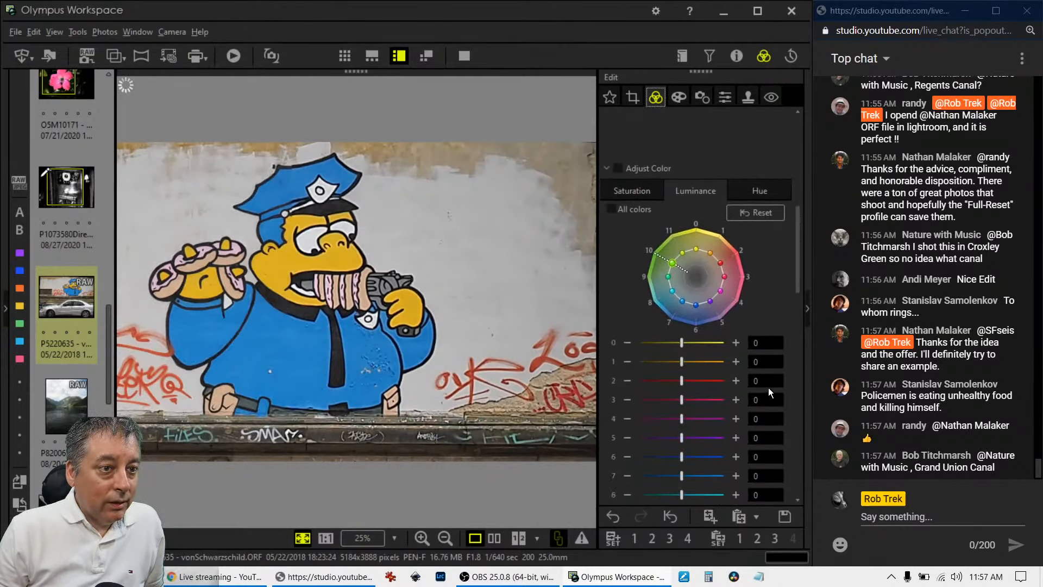
scroll(765, 383, "down", 5)
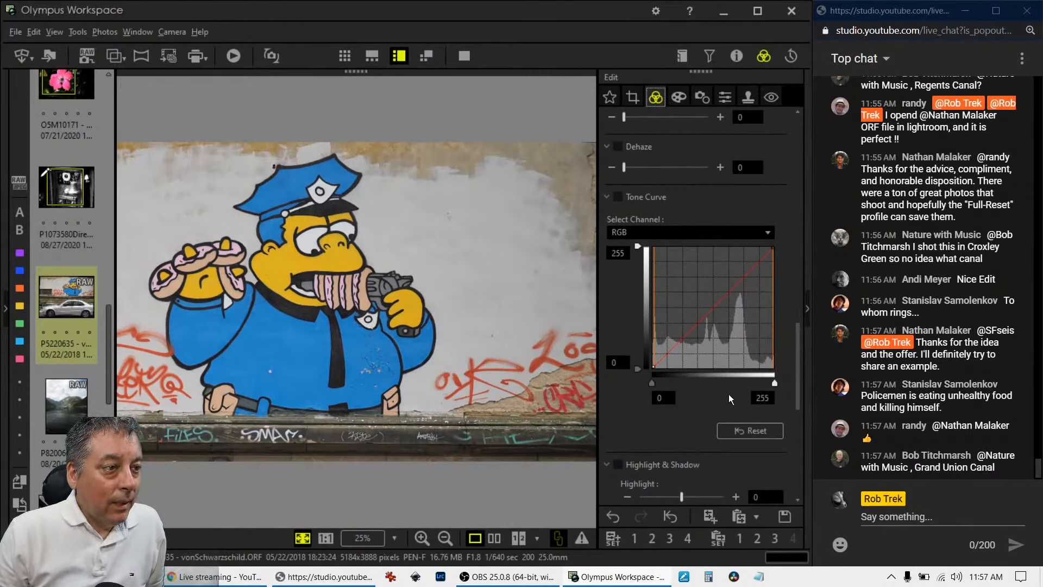
left_click_drag(657, 361, 661, 361)
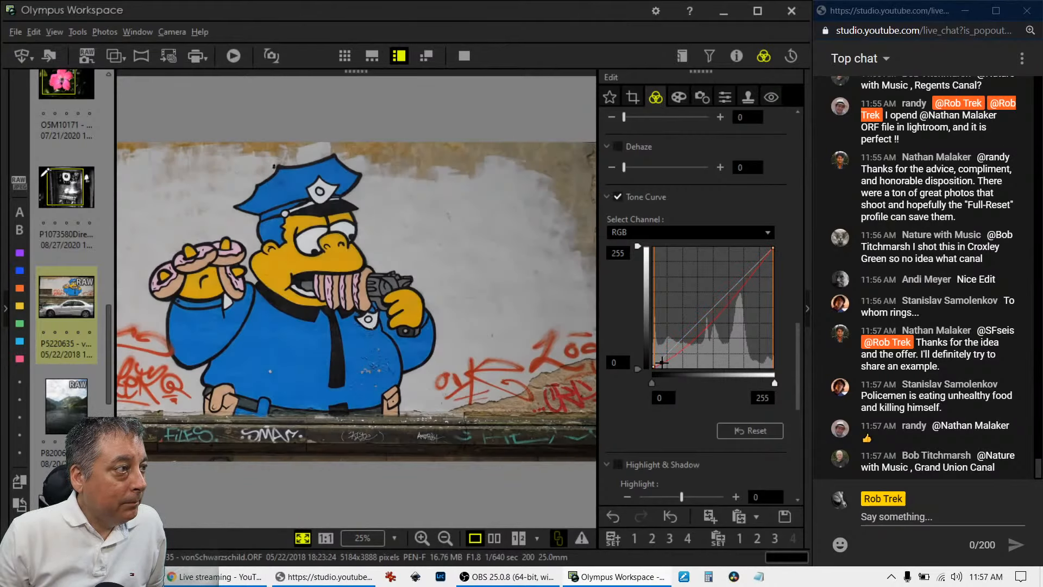
left_click_drag(712, 315, 716, 304)
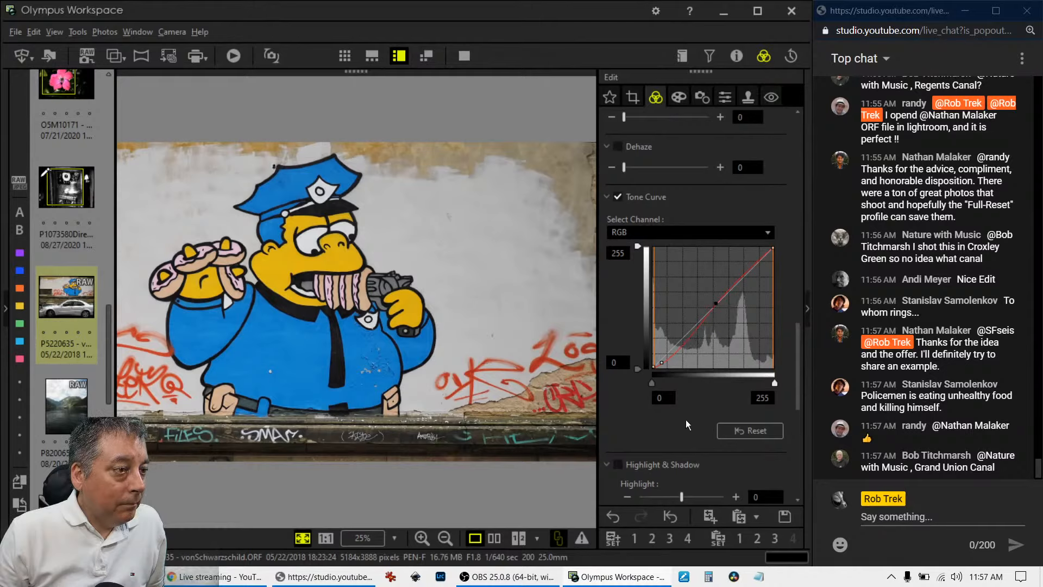
Enable the mural photo's Highlight & Shadow adjustment with the highlight, midtone and shadow values at 0.
scroll(684, 421, "down", 4)
mouse_move(682, 328)
left_mouse_down()
mouse_move(669, 330)
mouse_move(681, 332)
left_mouse_up()
scroll(654, 441, "down", 2)
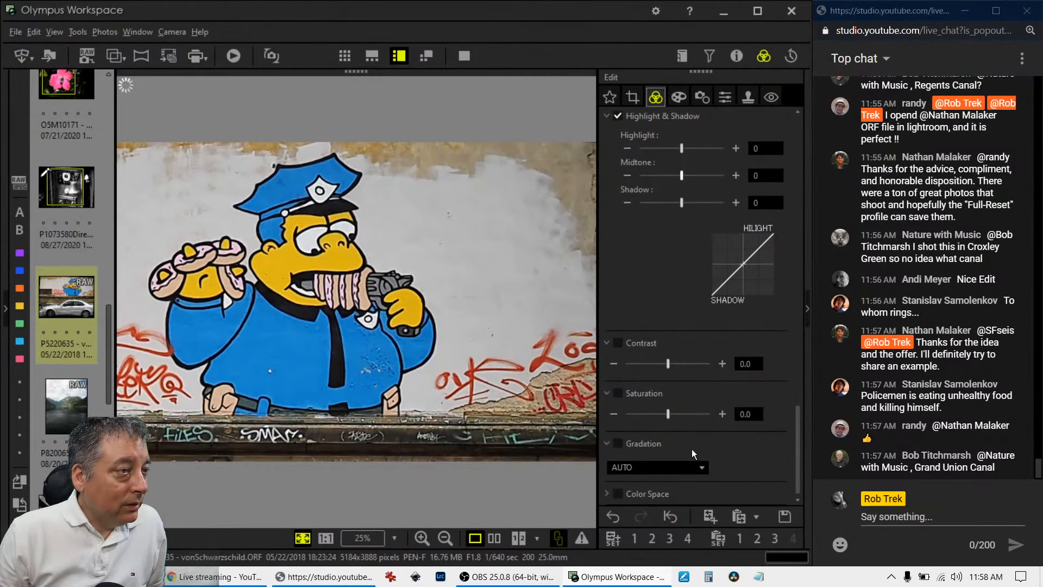
left_click_drag(794, 460, 799, 165)
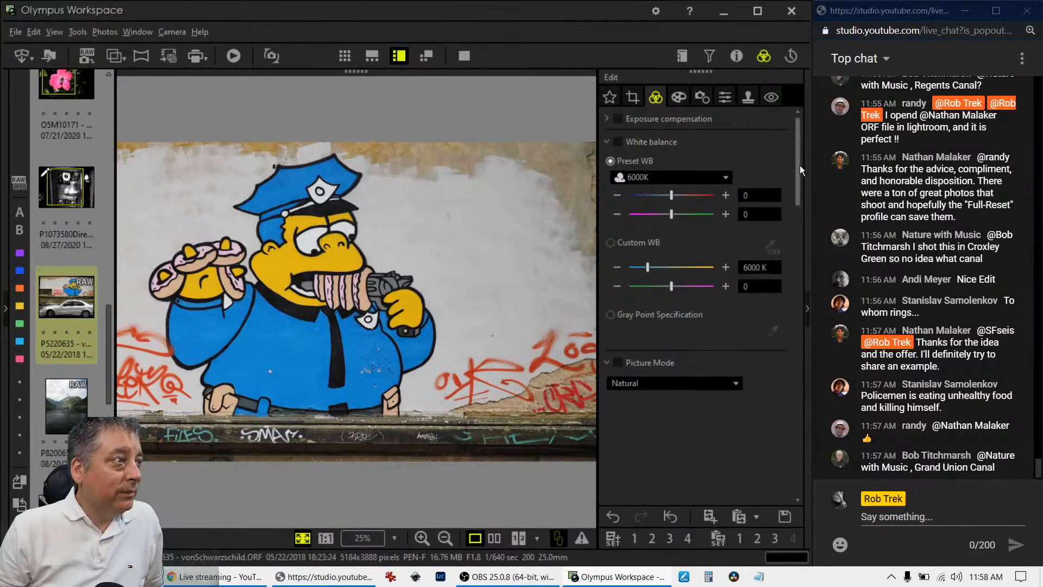
Turn the noise filter off and set the sharpness to 2.0 for the mural photo.
left_click(727, 99)
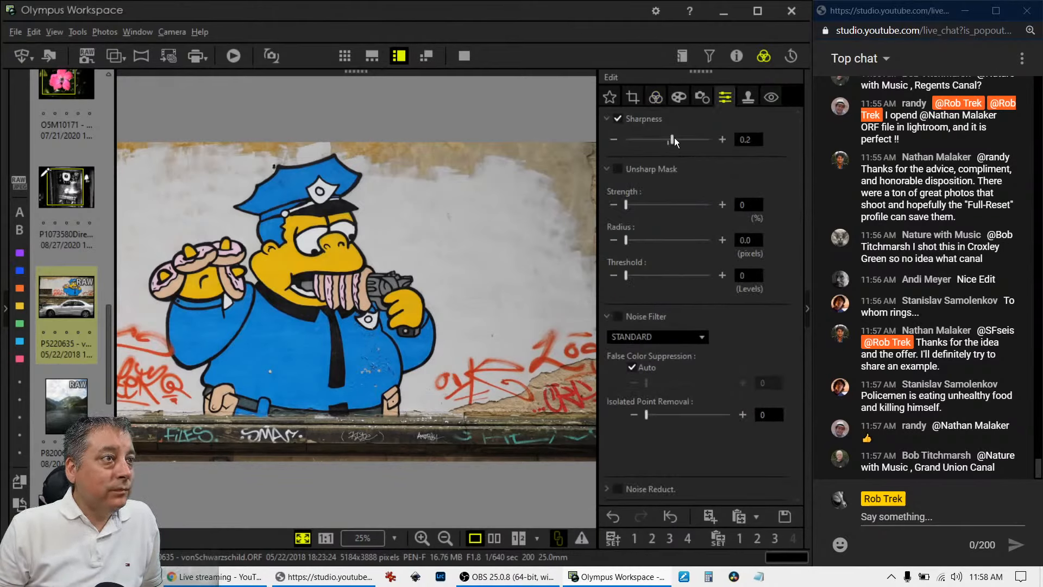
left_click(669, 340)
left_click(667, 352)
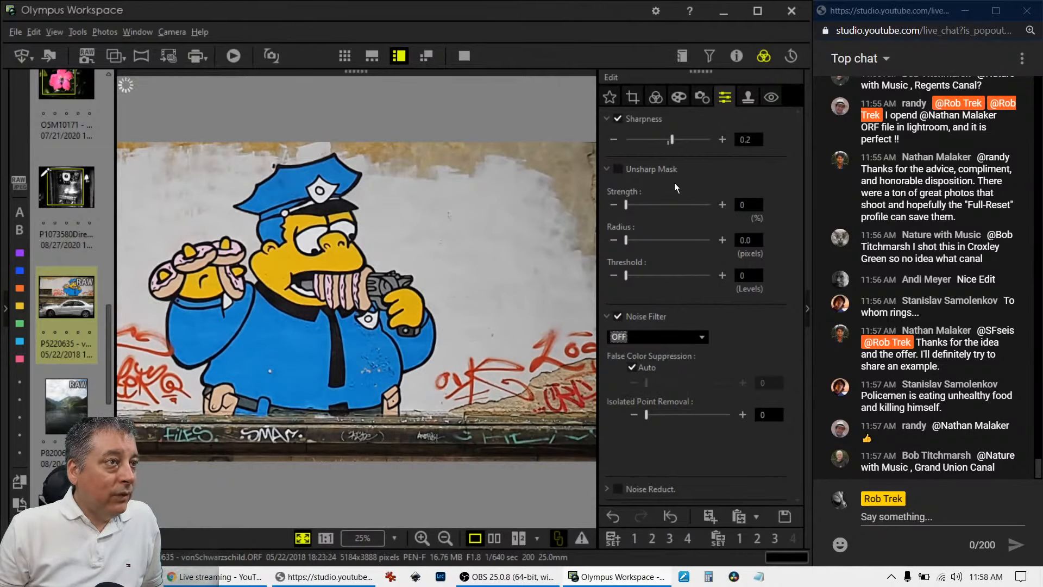
left_click_drag(671, 142, 712, 148)
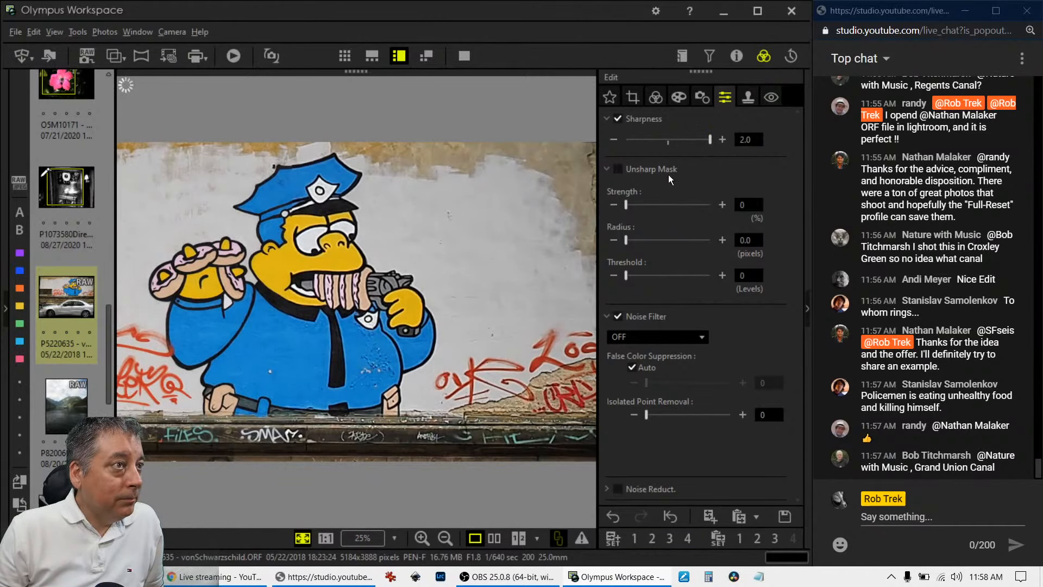
Set the crop's tilt adjustment to 1.9 and enlarge the 3:2 crop to about 3134 x 2086 pixels around the mural.
left_click(656, 97)
left_click(633, 97)
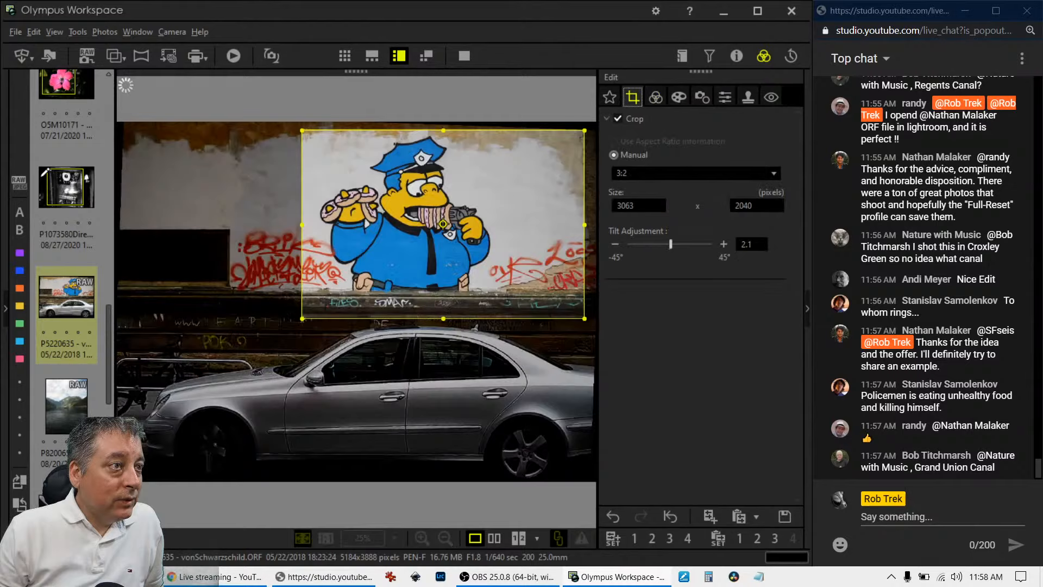
left_click(617, 245)
left_click(617, 245)
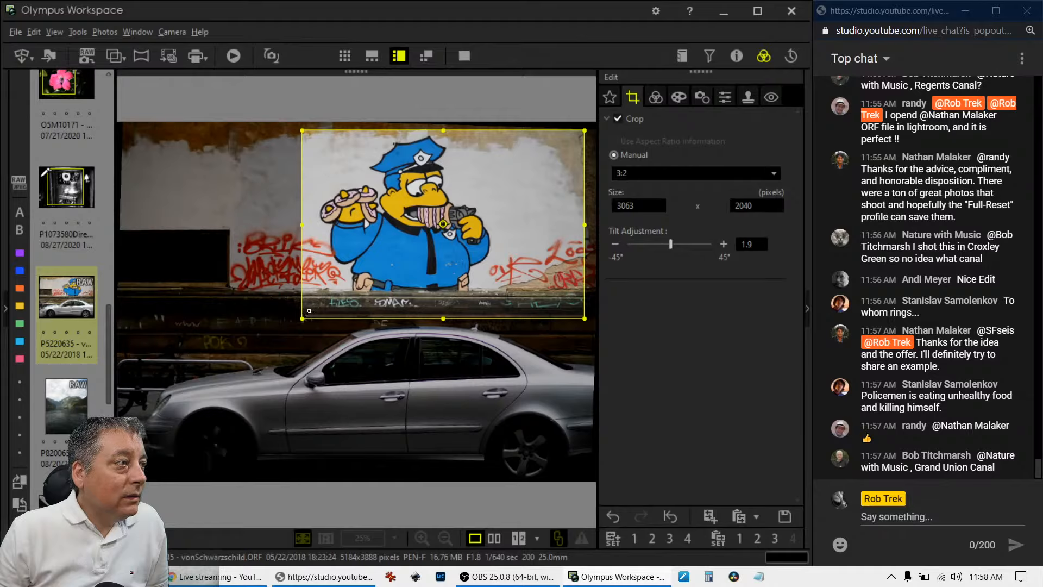
left_click_drag(304, 315, 299, 318)
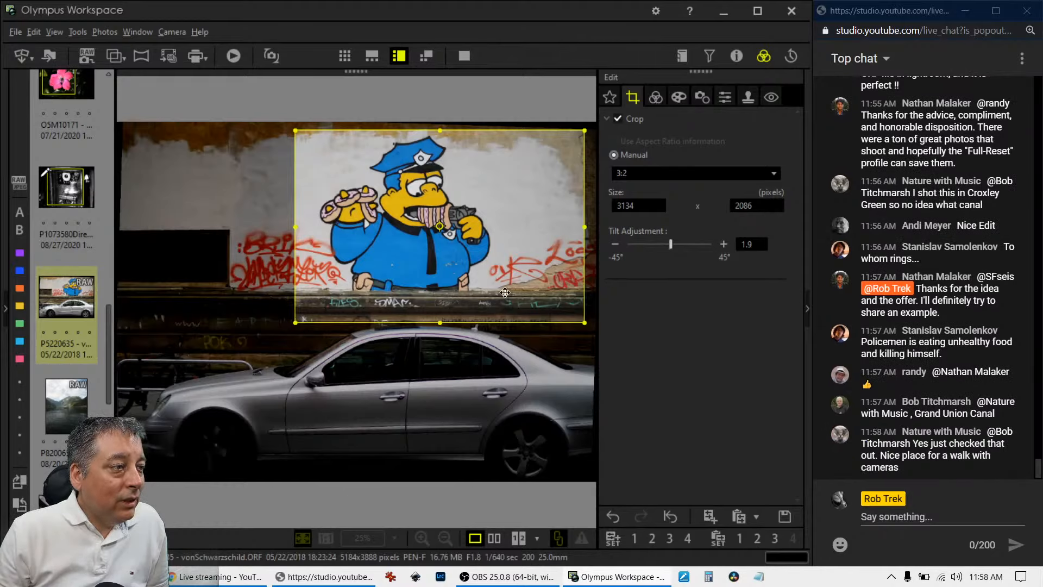
left_click(655, 97)
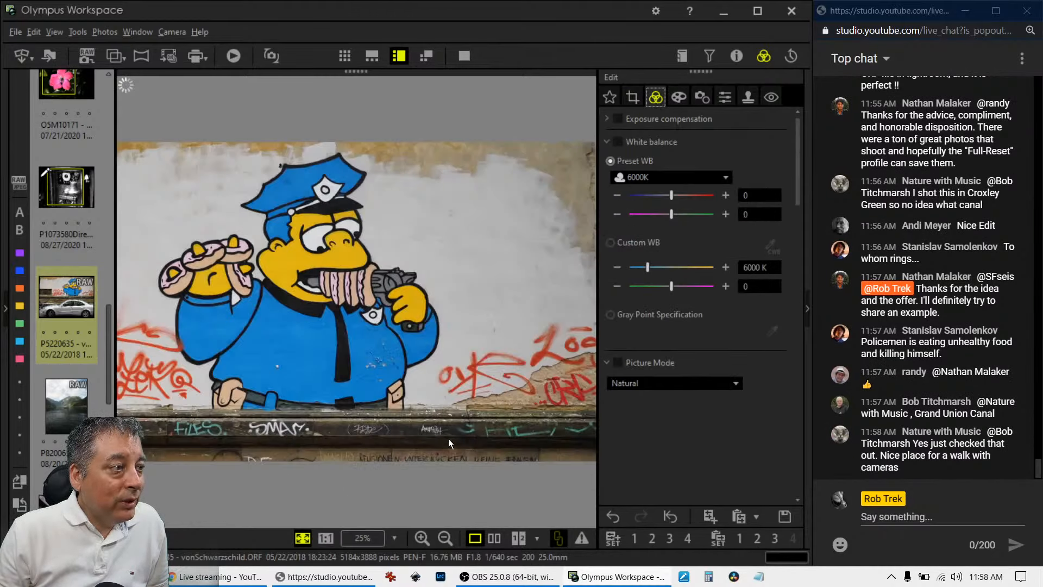
Compare the edited mural with the original side by side in full screen.
left_click(493, 539)
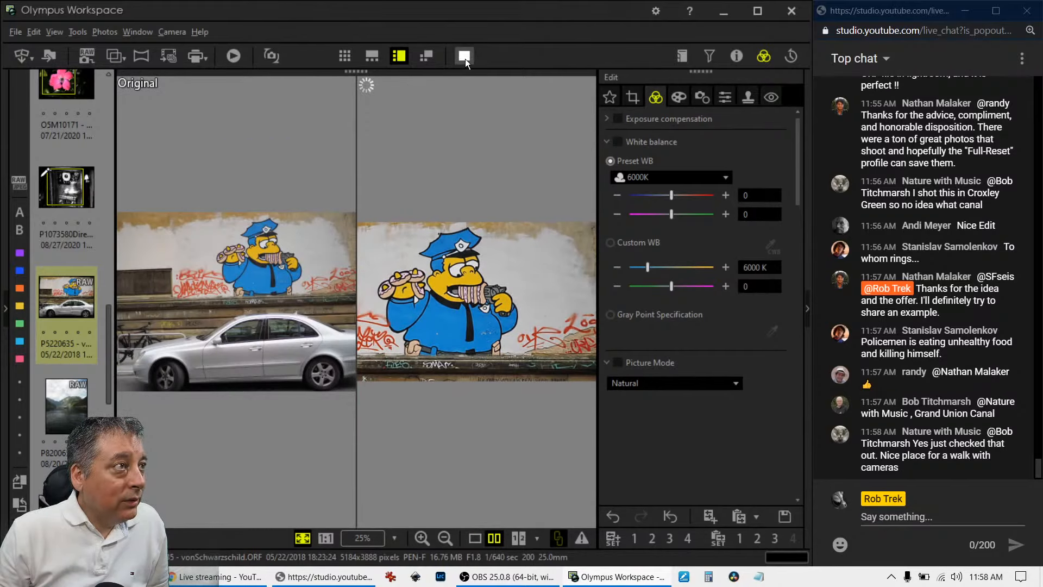
left_click(465, 56)
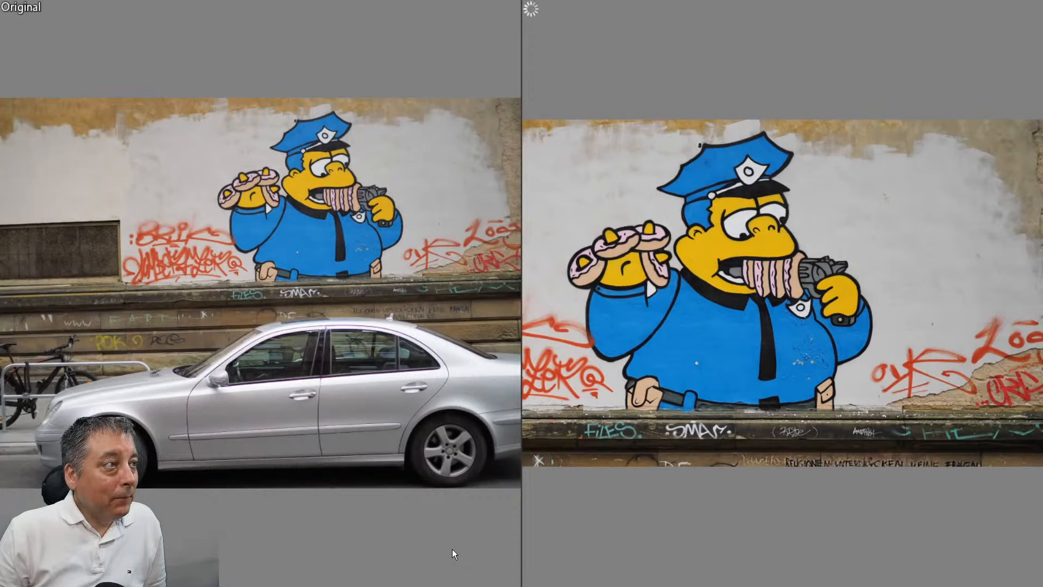
key("Escape")
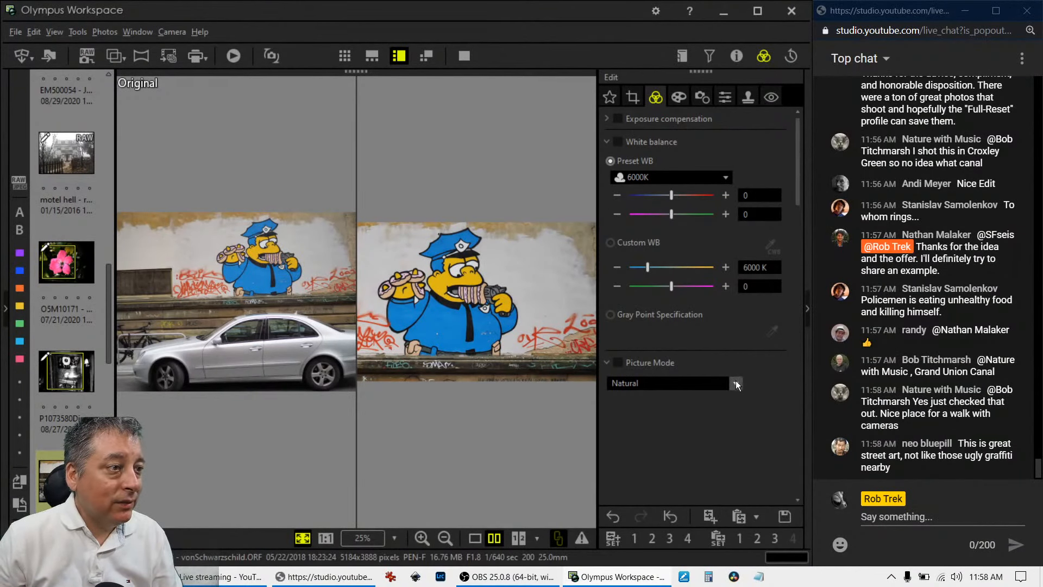
Set the picture mode to Vivid and raise the clarity of the mural photo.
left_click(735, 380)
left_click(703, 414)
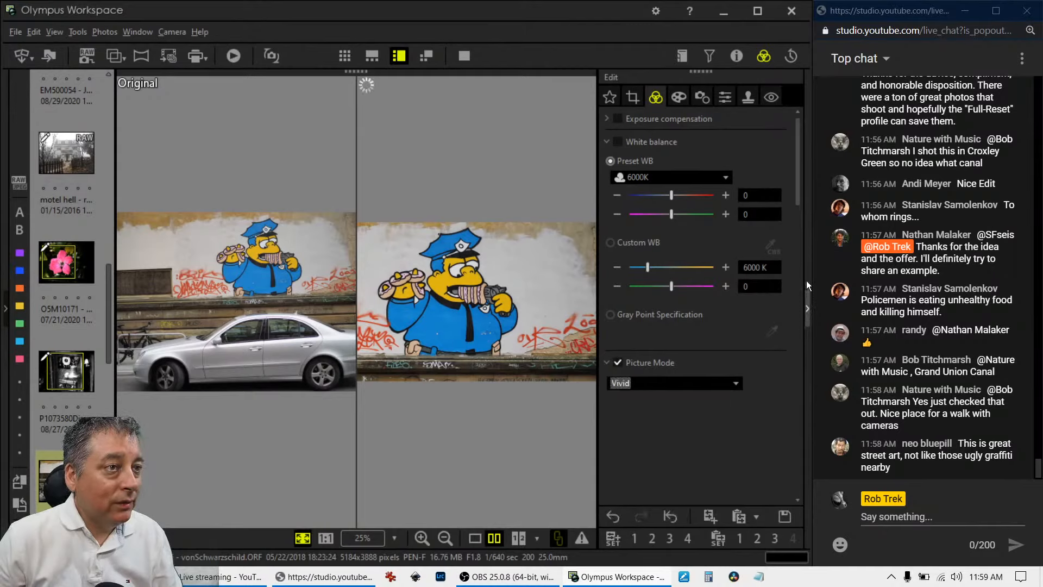
left_click_drag(798, 205, 784, 407)
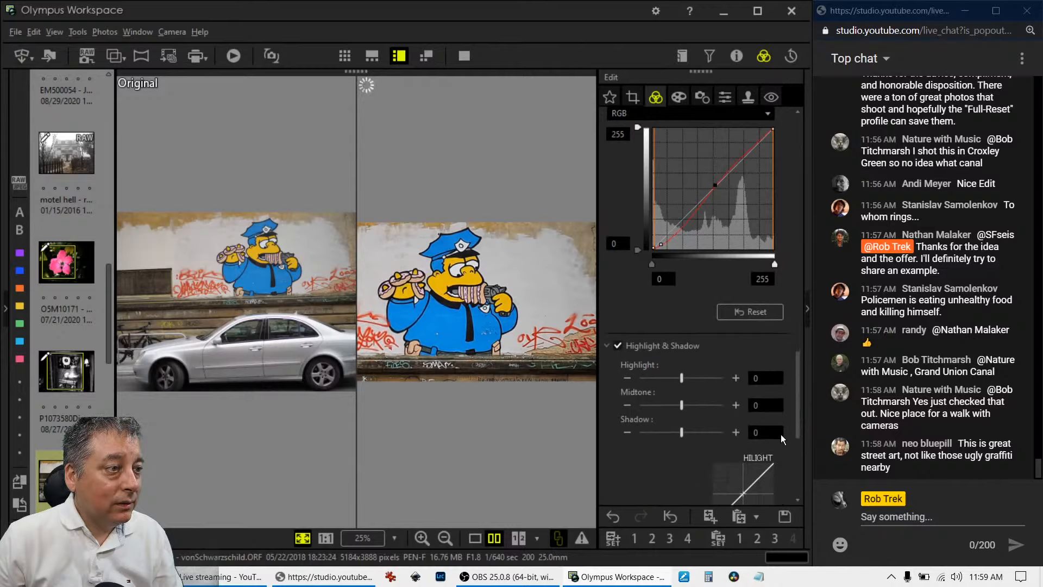
scroll(780, 434, "up", 6)
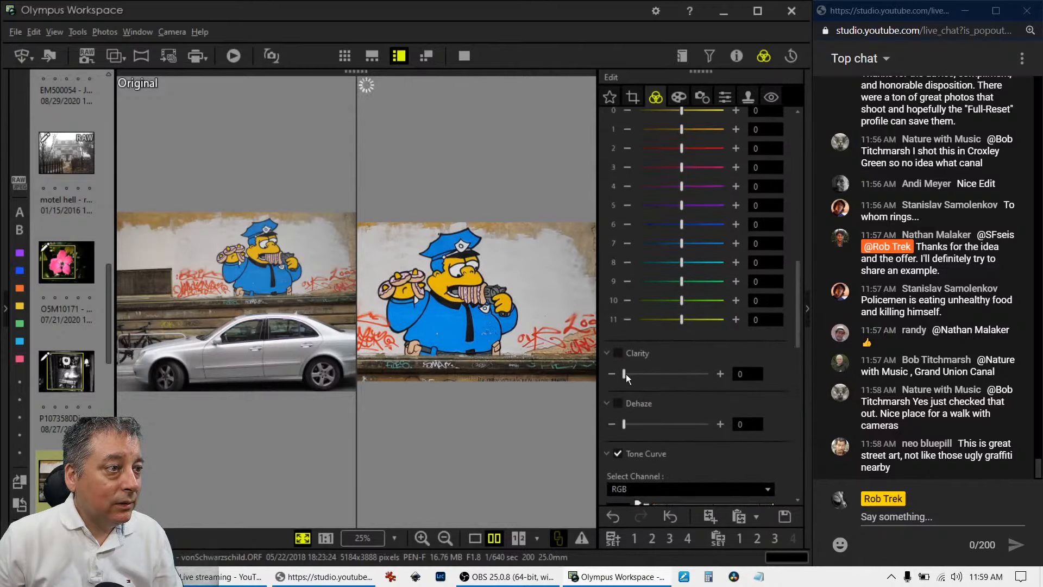
left_click_drag(625, 374, 645, 375)
Increase the mural's saturation to 0.4 and review the result against the original in full screen.
left_click_drag(794, 313, 784, 461)
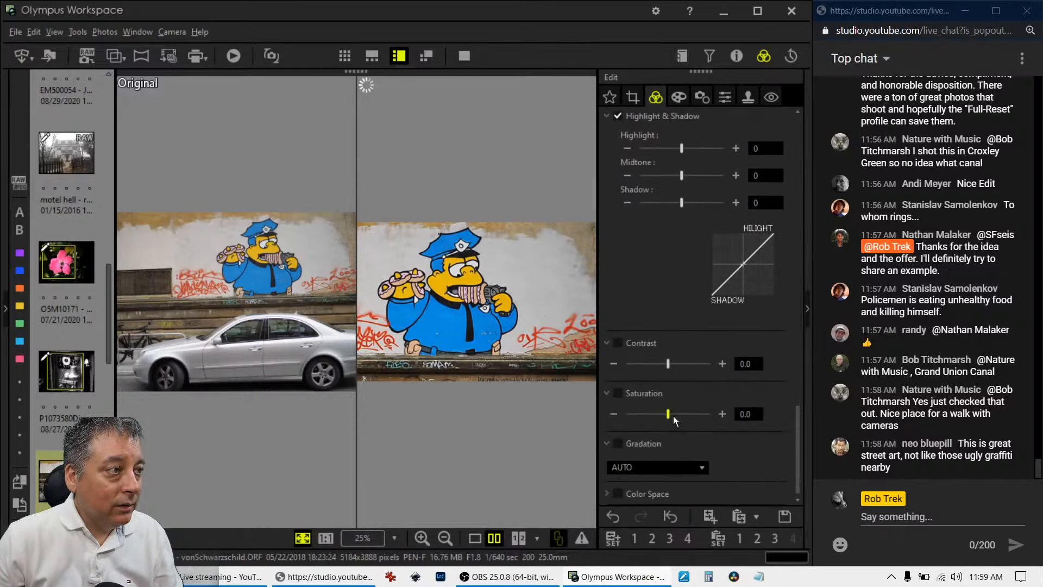
left_click_drag(673, 415, 680, 416)
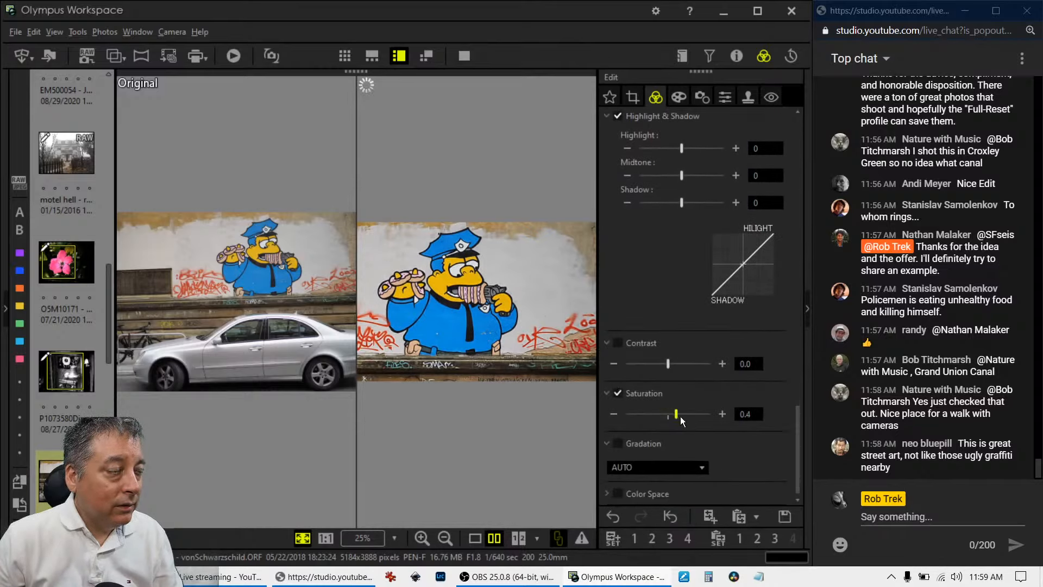
left_click(491, 537)
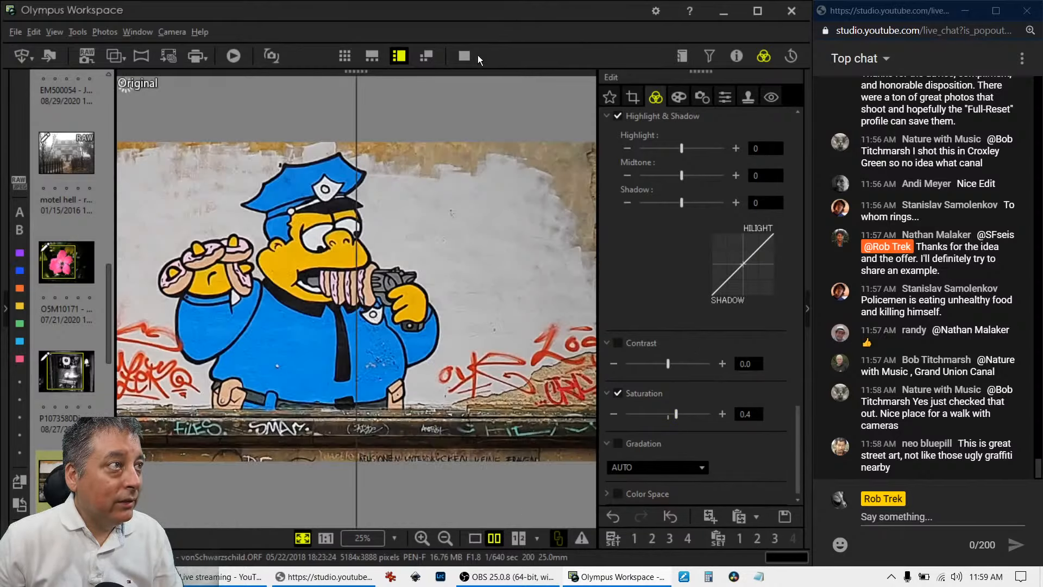
left_click(472, 57)
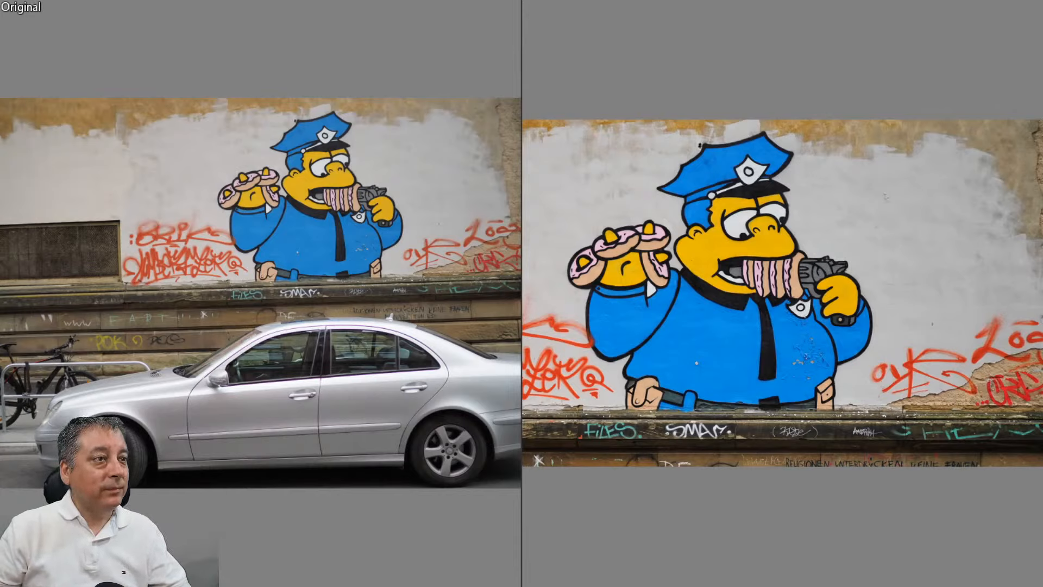
key("Escape")
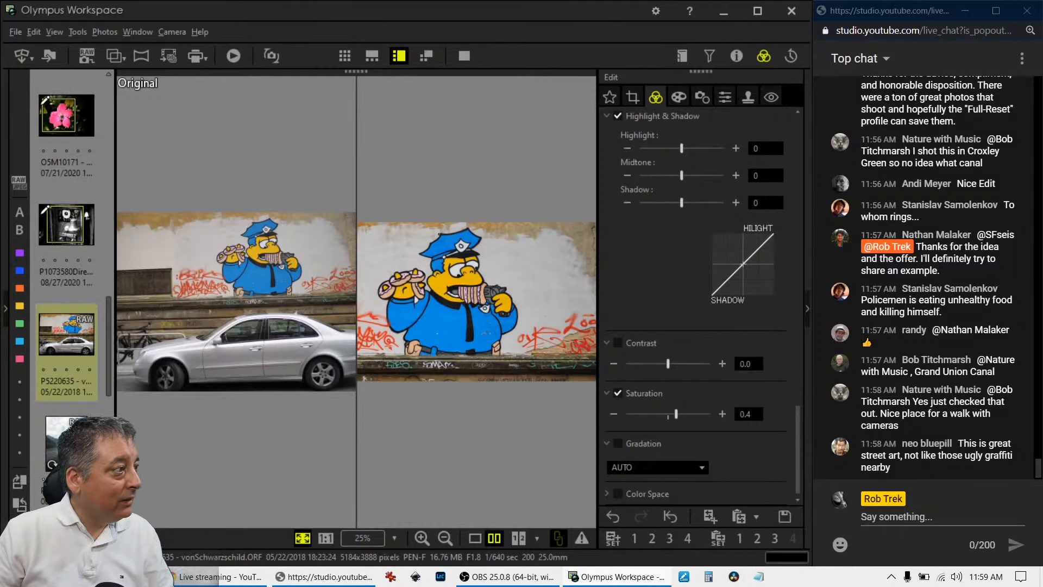
Open the lake and mountain photo that follows the mural and view it in full-screen comparison.
left_click(72, 461)
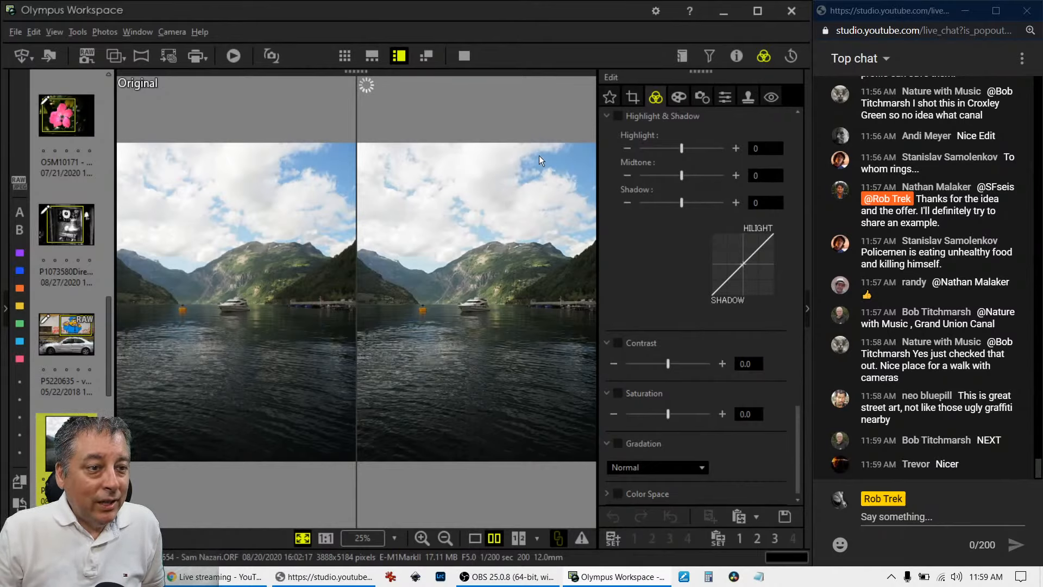
left_click(465, 57)
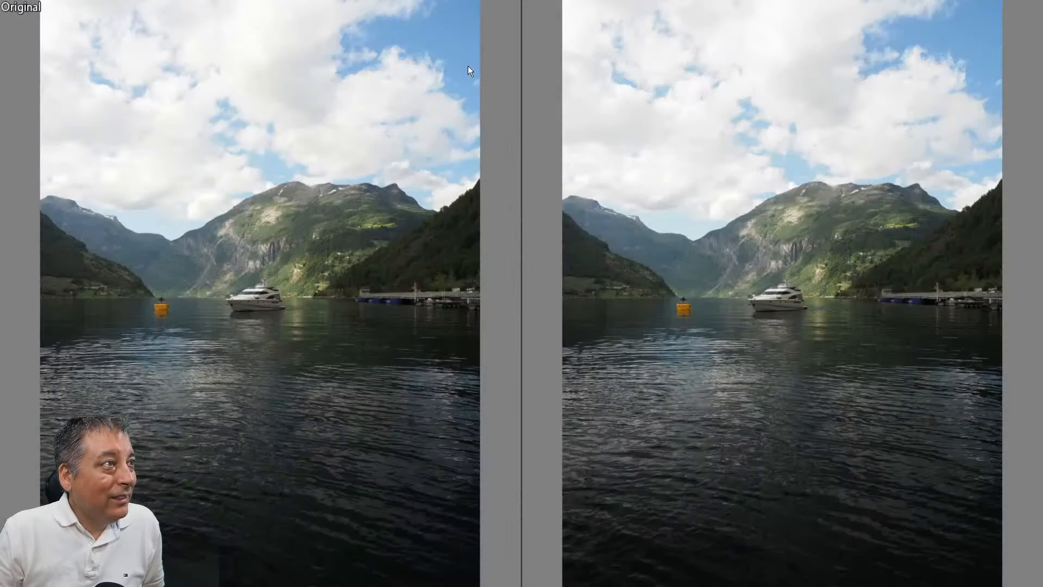
key("Escape")
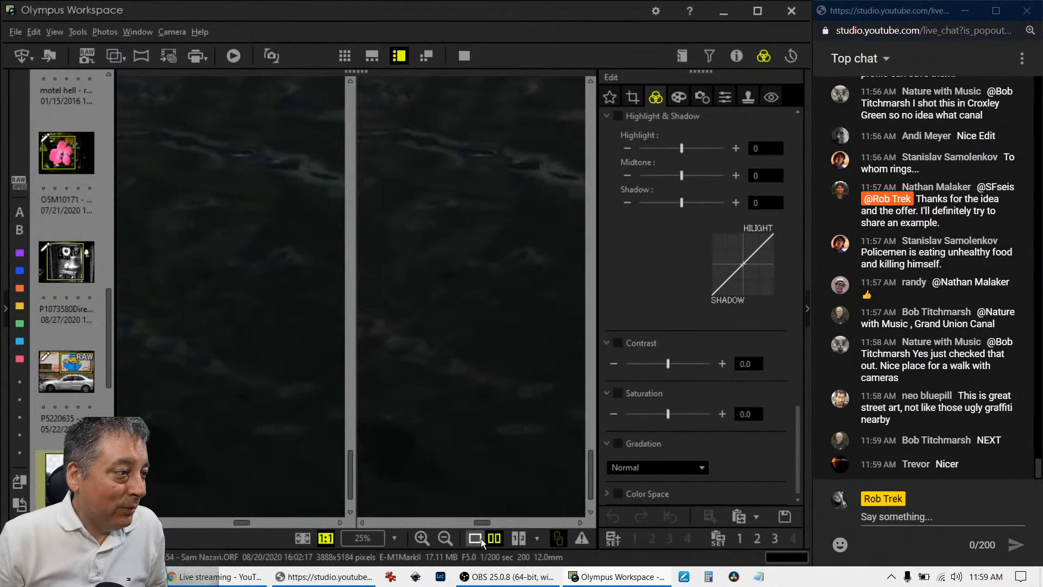
Switch the lake photo to single-image view and inspect the yacht and the orange buoy at actual size.
left_click(480, 539)
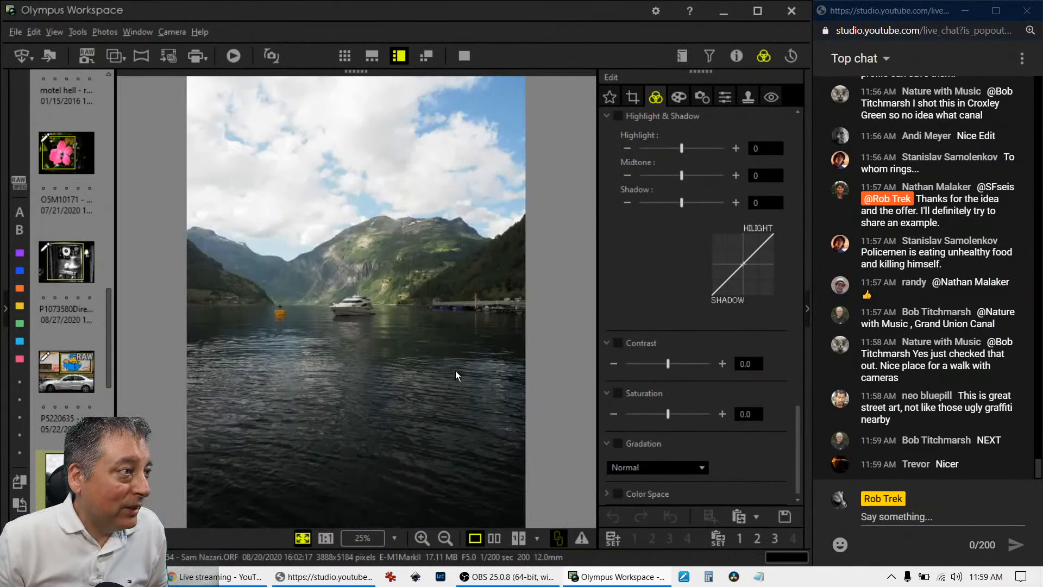
left_click(362, 302)
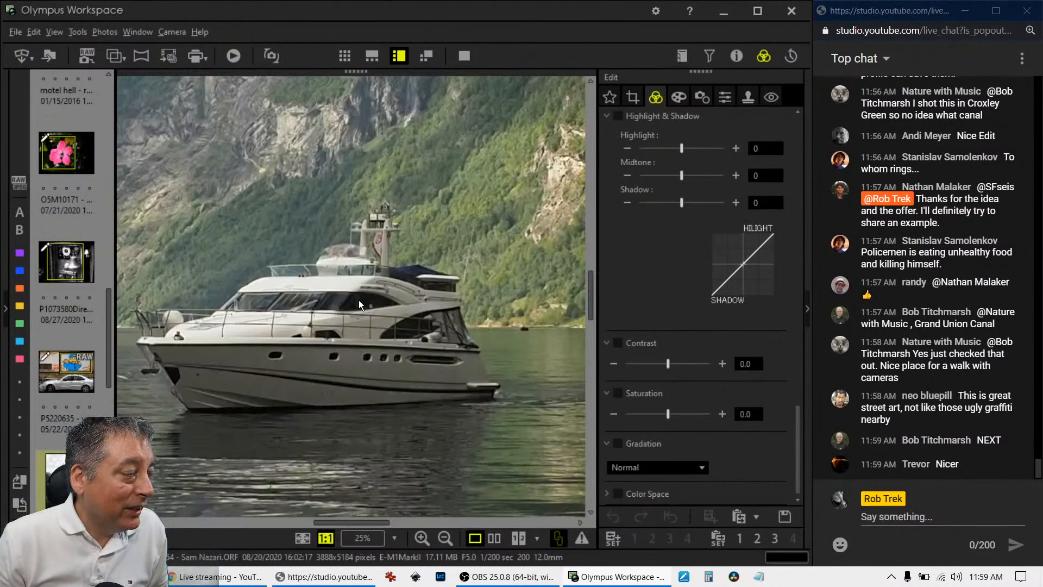
left_click_drag(359, 299, 450, 323)
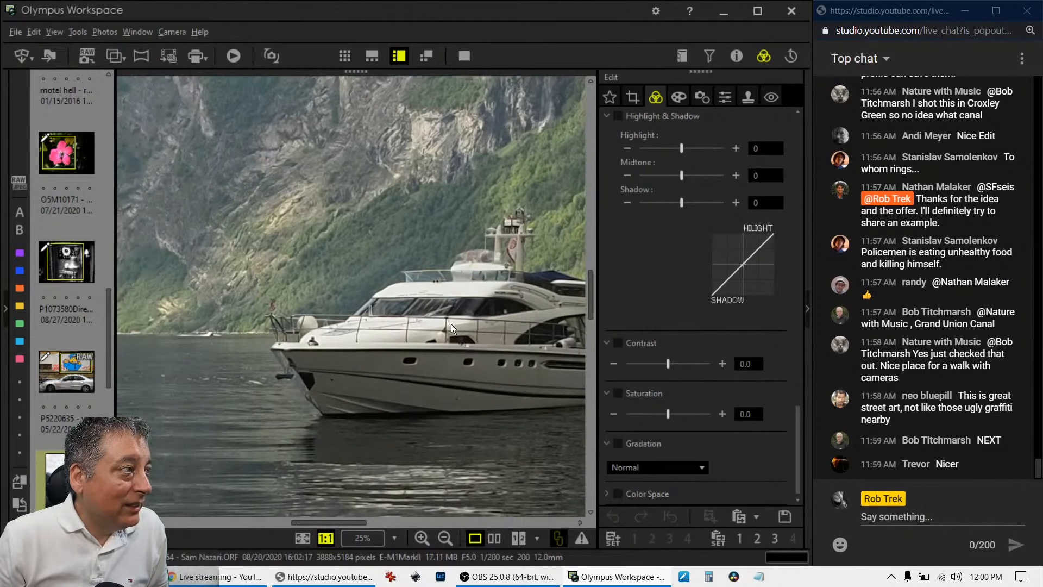
left_click(424, 339)
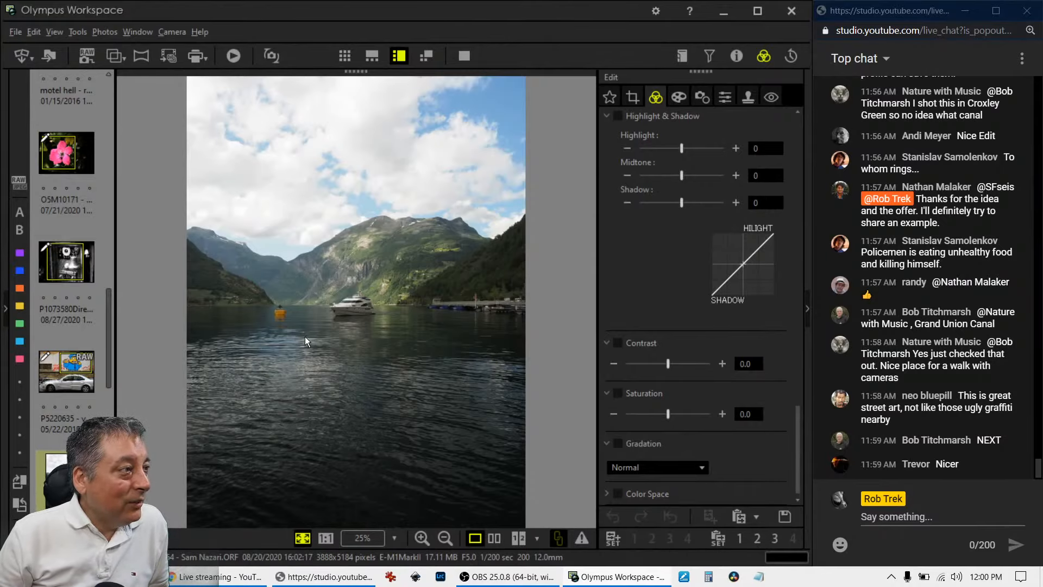
left_click(276, 324)
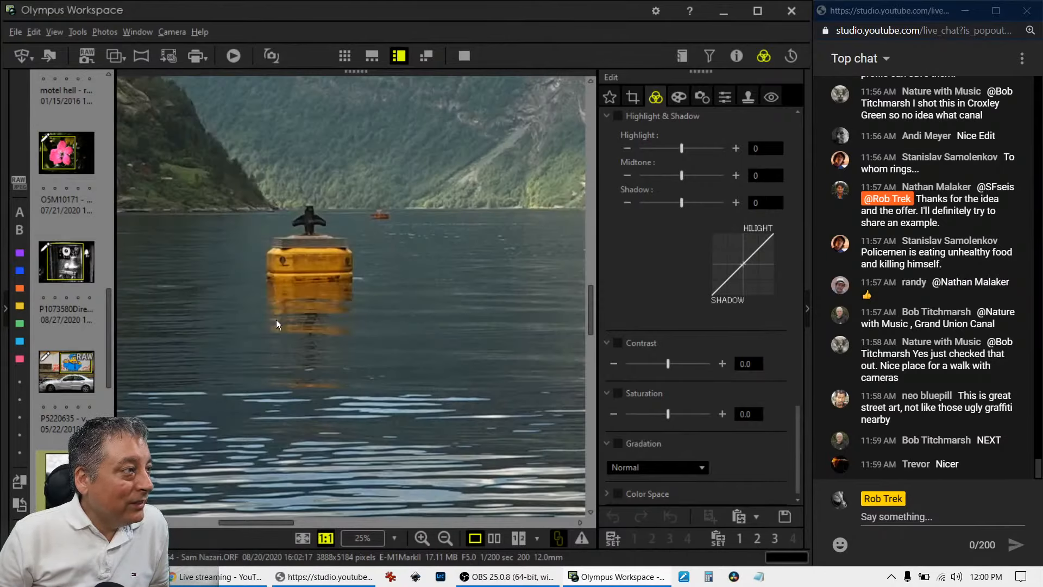
left_click(307, 257)
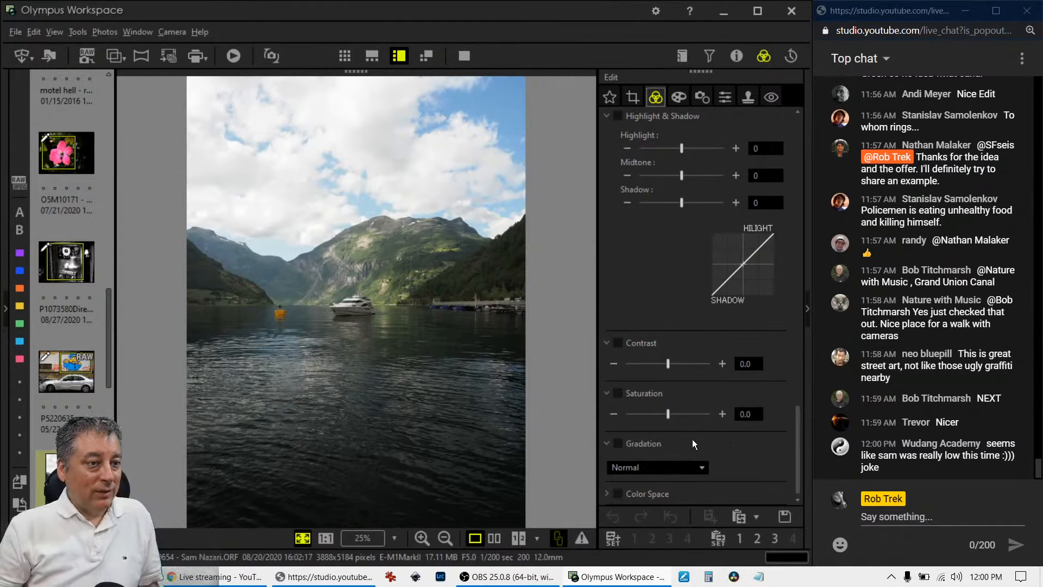
Set the lake photo's gradation to AUTO.
left_click(664, 468)
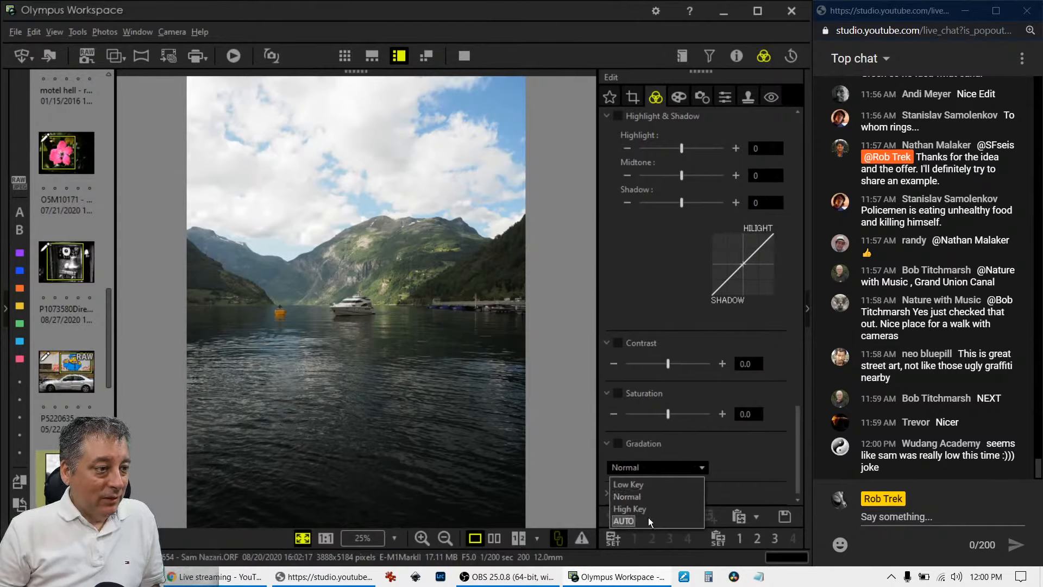
left_click(647, 517)
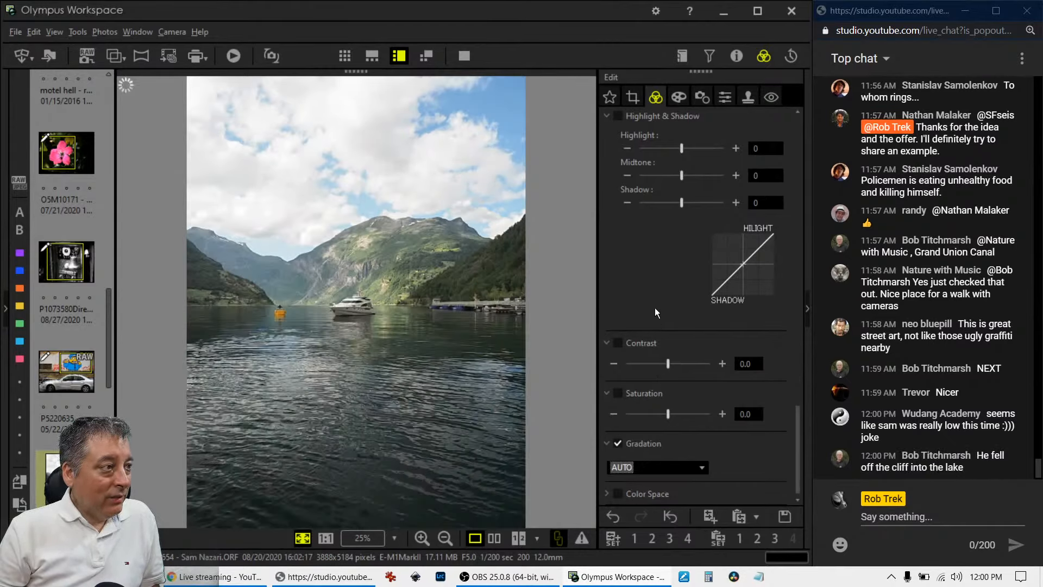
Remove the orange buoy from the water with the Clone Stamp Tool at size 250, blur 45 and opacity 100.
left_click(742, 101)
left_click(617, 118)
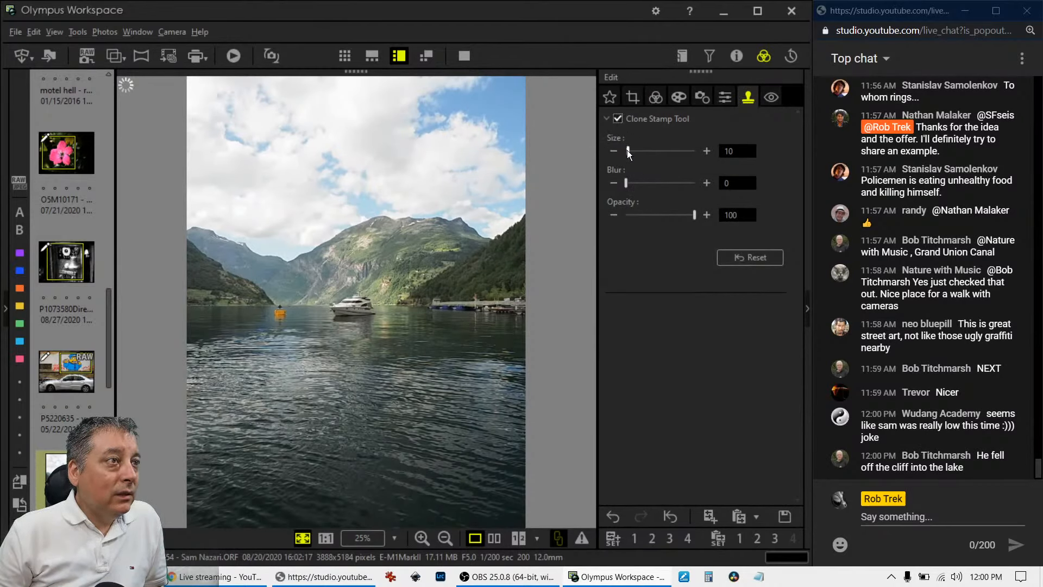
left_click_drag(626, 151, 700, 152)
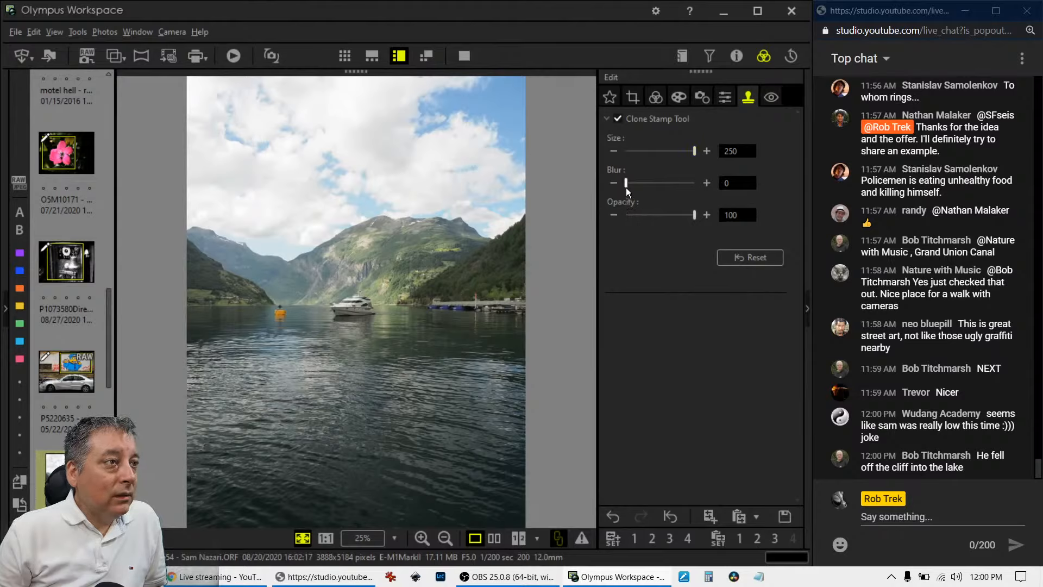
left_click_drag(626, 187, 654, 187)
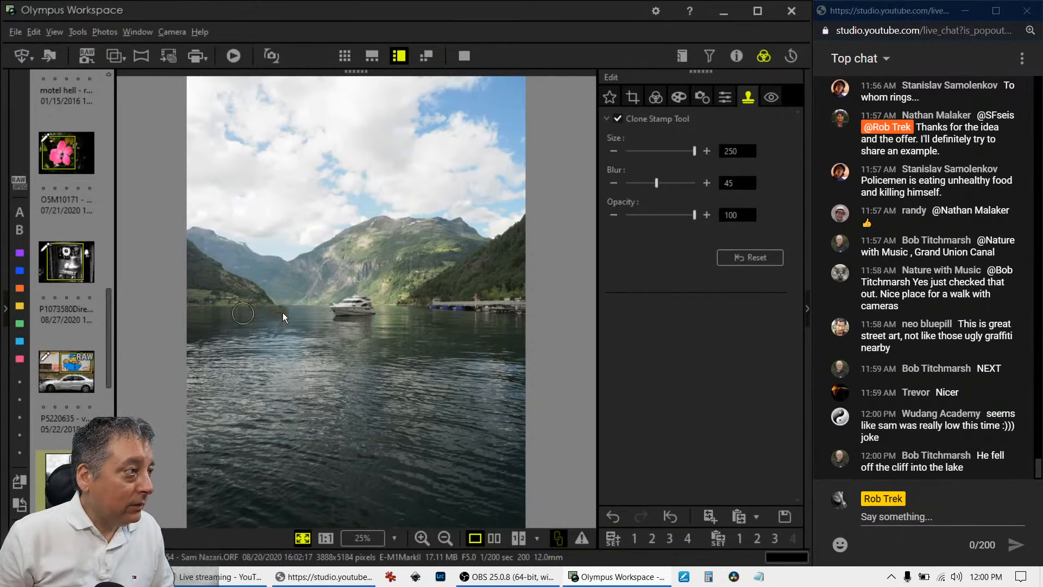
left_click(675, 99)
left_click(657, 97)
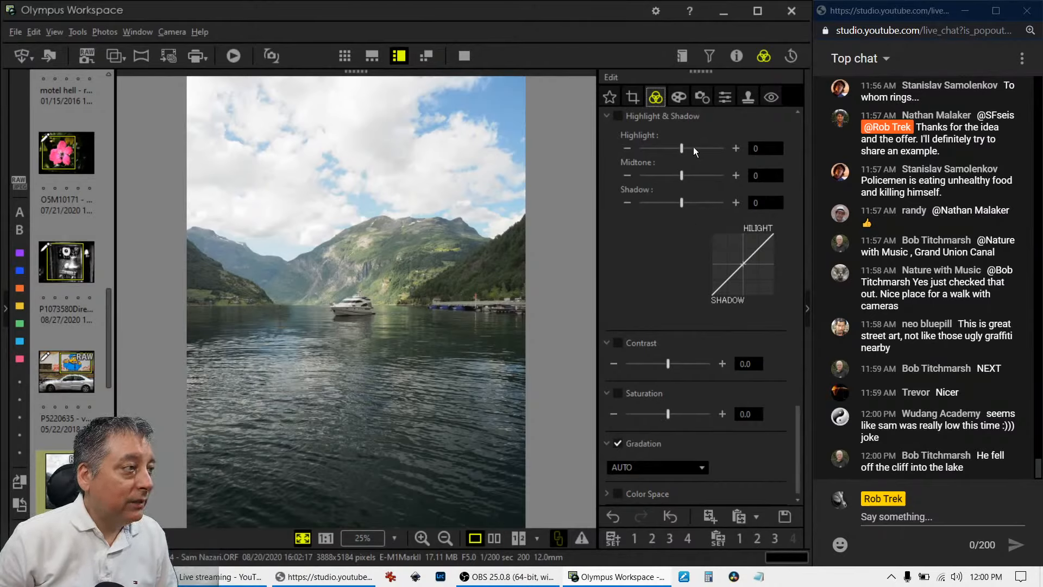
Reset the clone stamping and remove the orange buoy again with the Clone Stamp Tool at size 228, blur 45 and opacity 100.
left_click(748, 97)
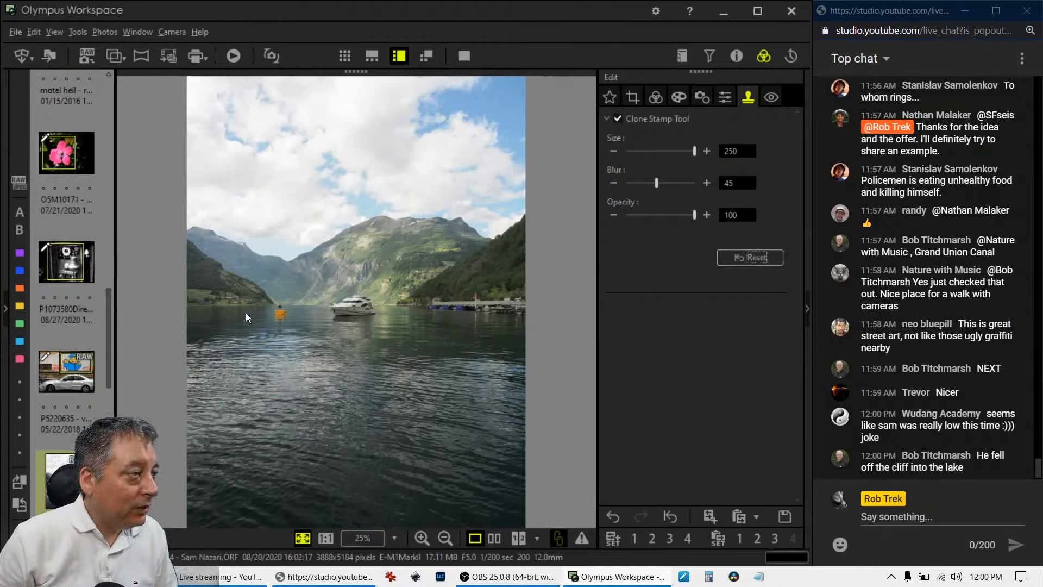
left_click_drag(693, 151, 687, 154)
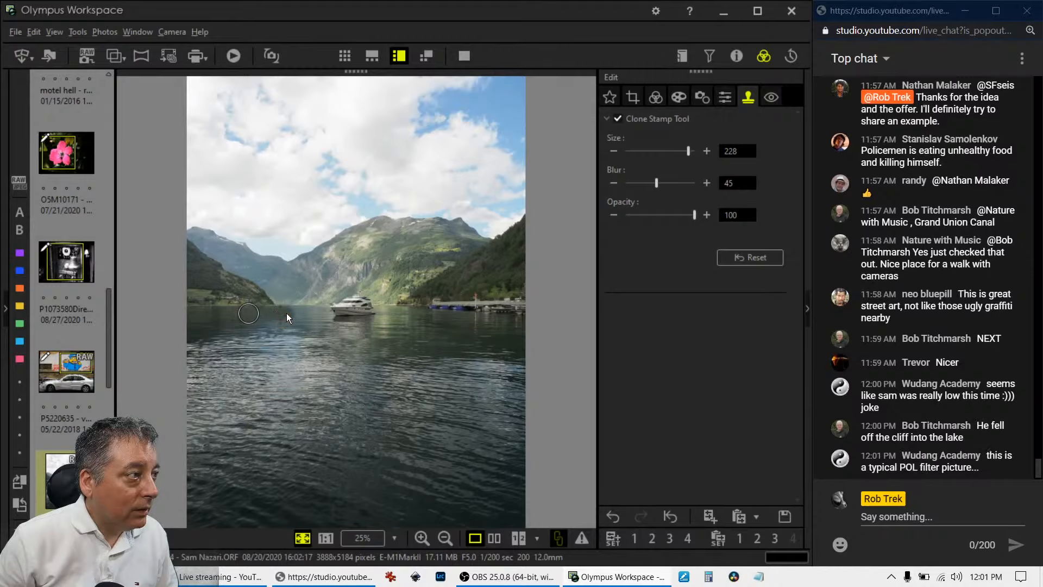
left_click(658, 97)
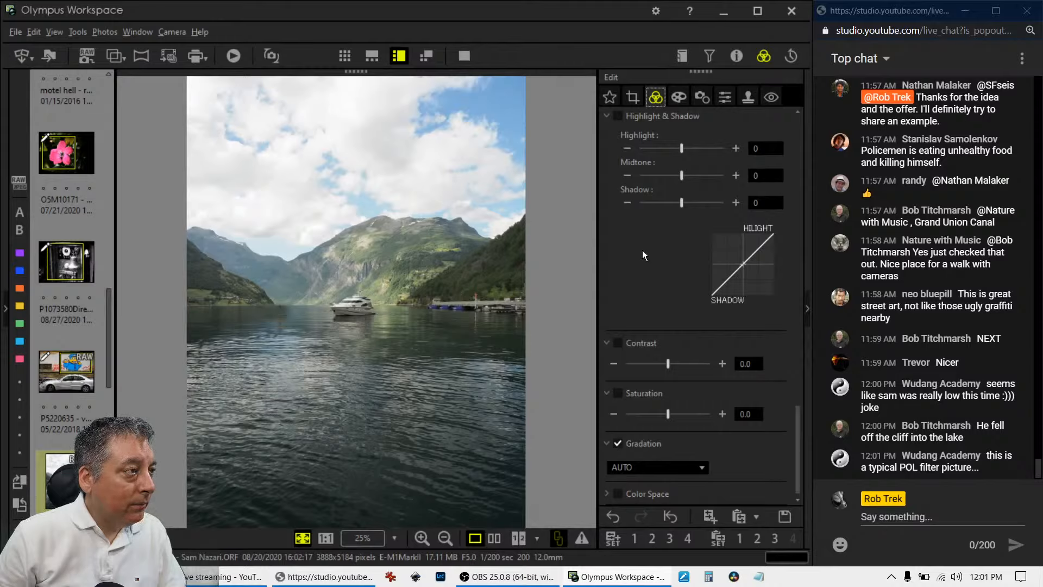
Crop the lake photo at a 4:3 ratio to 2769 x 3691 pixels, cutting off the lower water and the dock side.
left_click(633, 98)
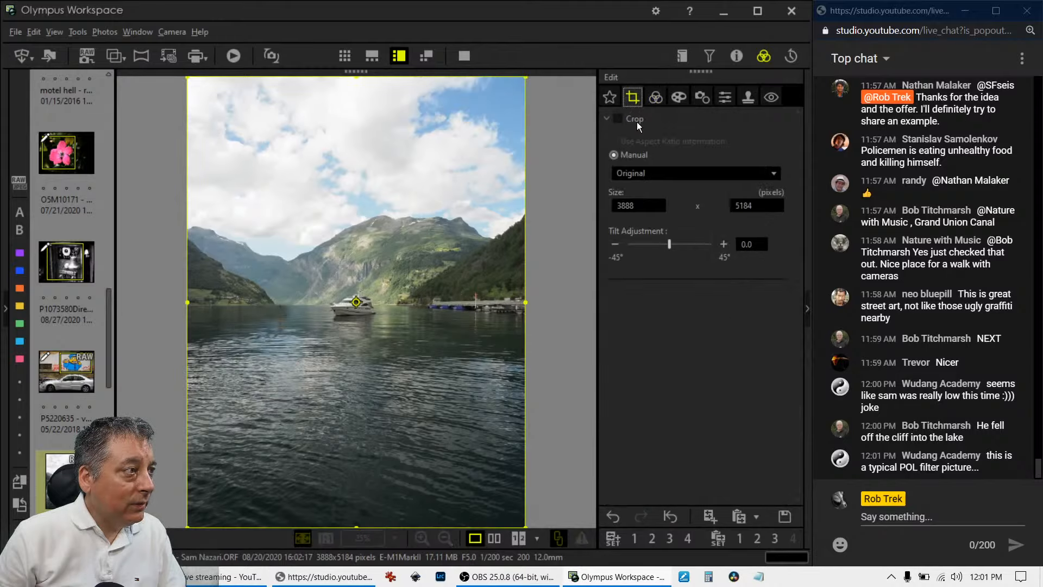
left_click(692, 173)
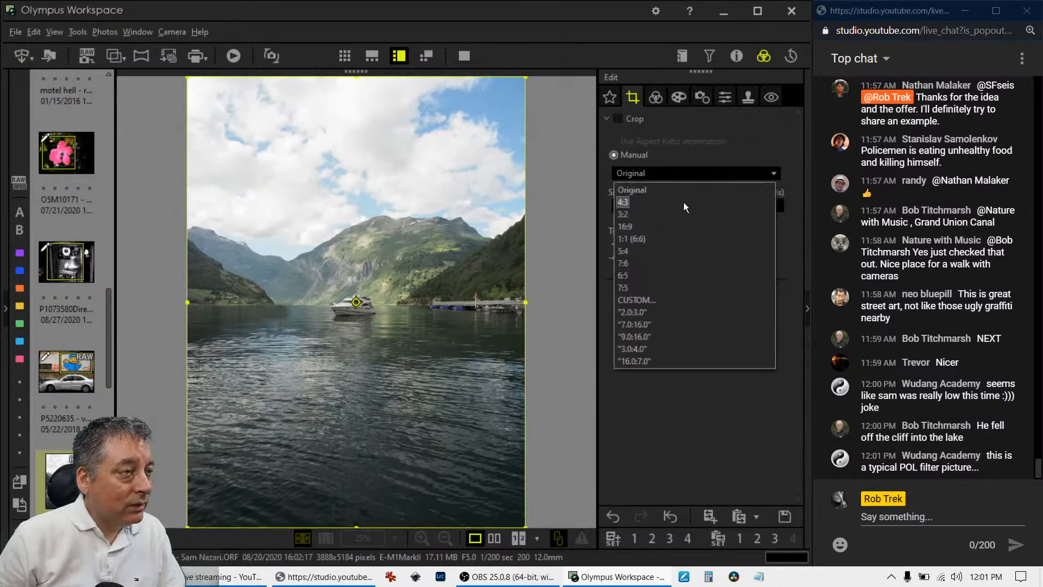
left_click(683, 202)
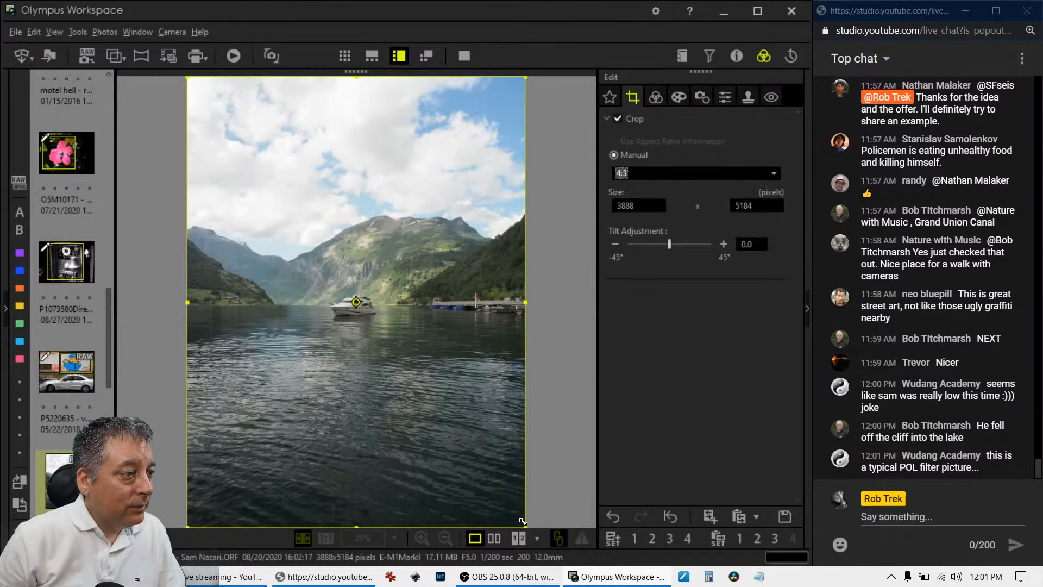
left_click_drag(523, 523, 427, 397)
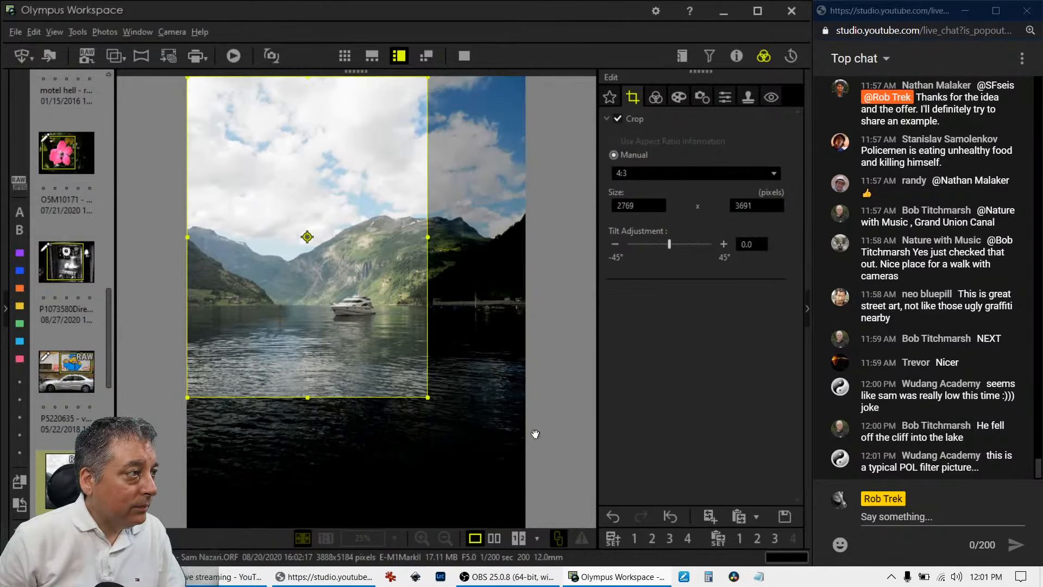
Set the lake photo's dehaze to 86 and its clarity to 5.
left_click(657, 96)
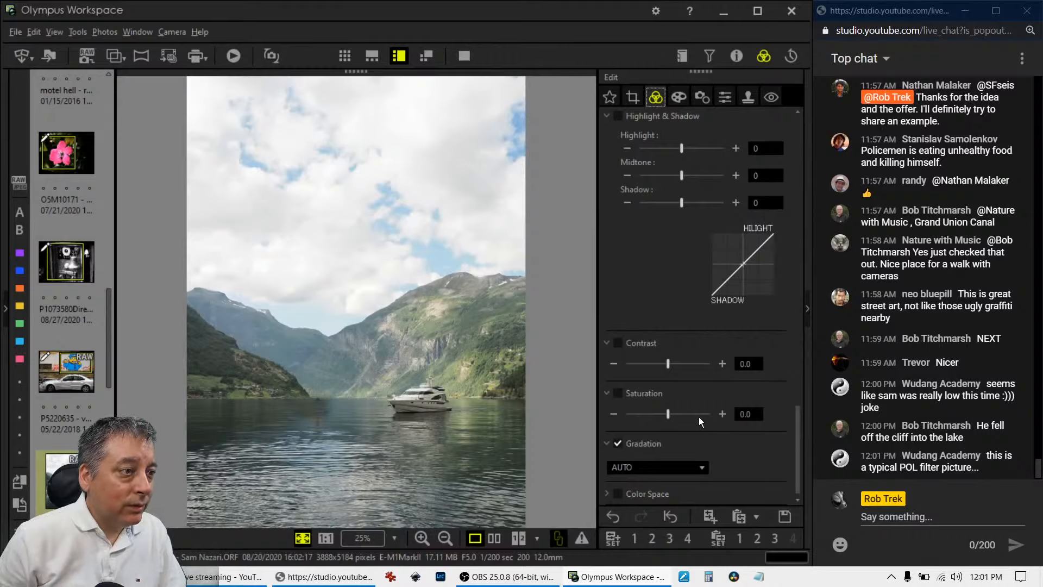
scroll(752, 453, "up", 8)
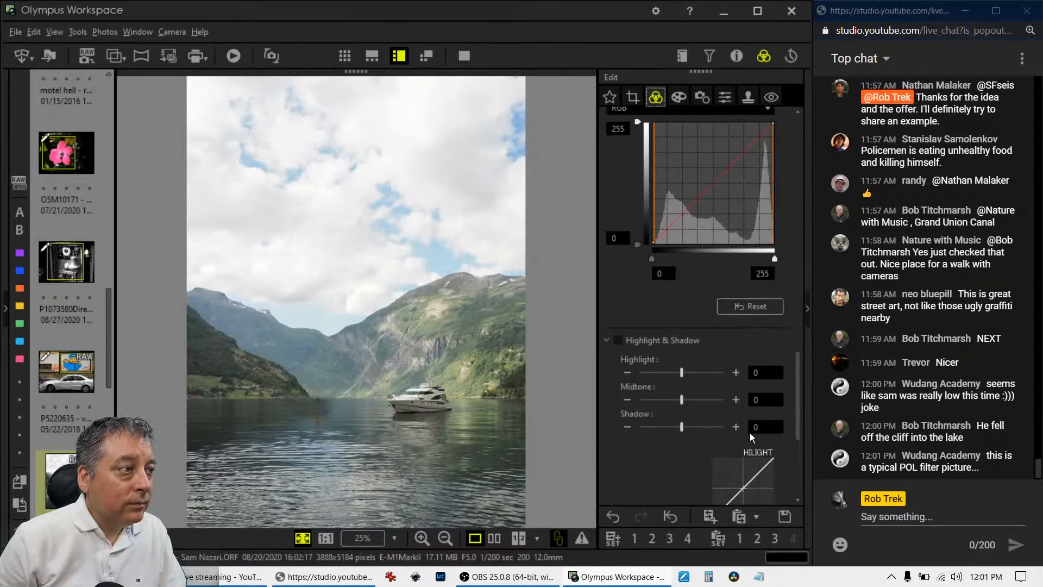
scroll(749, 430, "up", 5)
left_click_drag(632, 452, 744, 434)
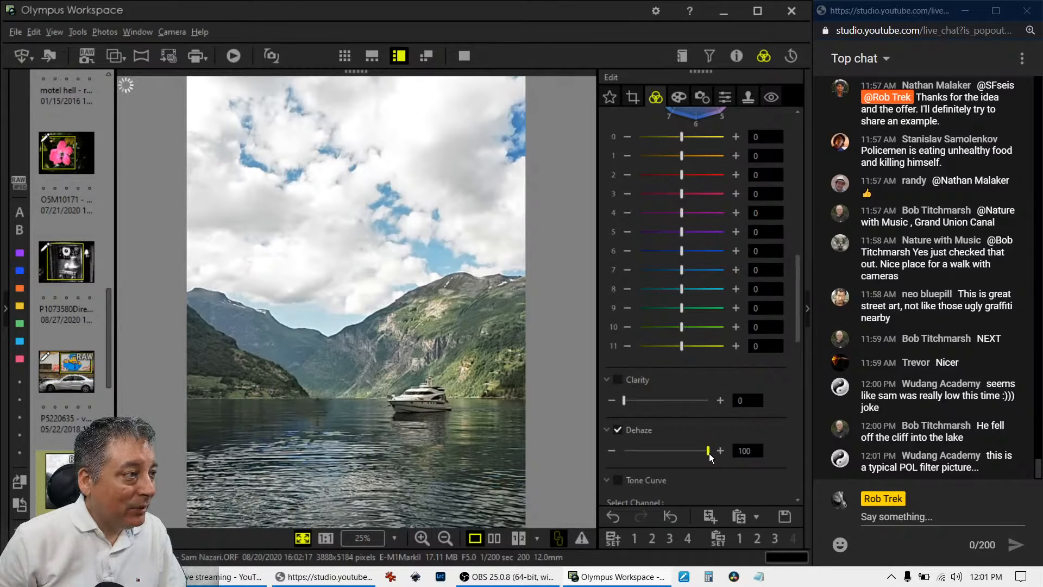
left_click_drag(709, 453, 703, 454)
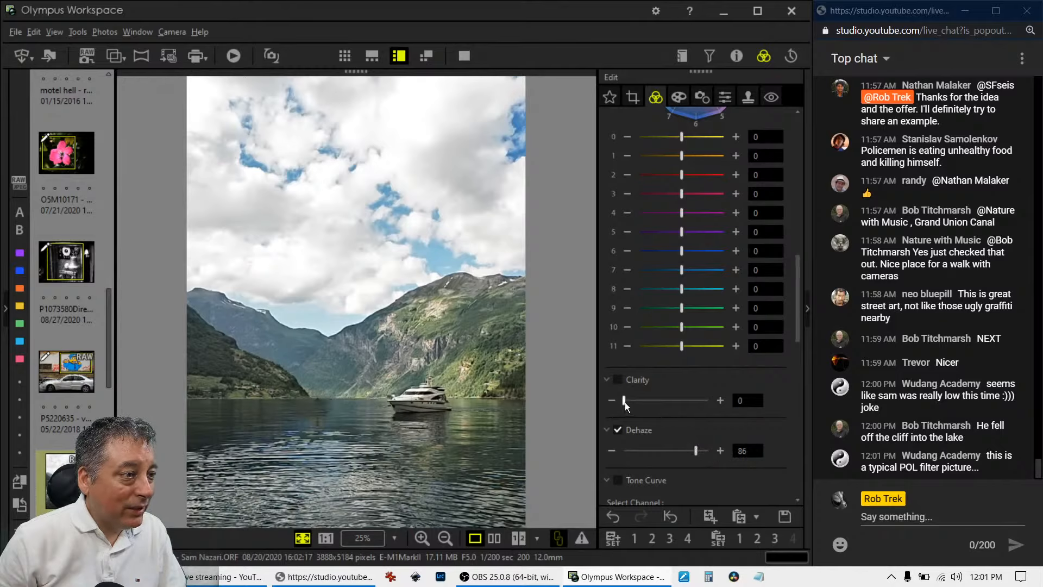
left_click_drag(625, 402, 629, 402)
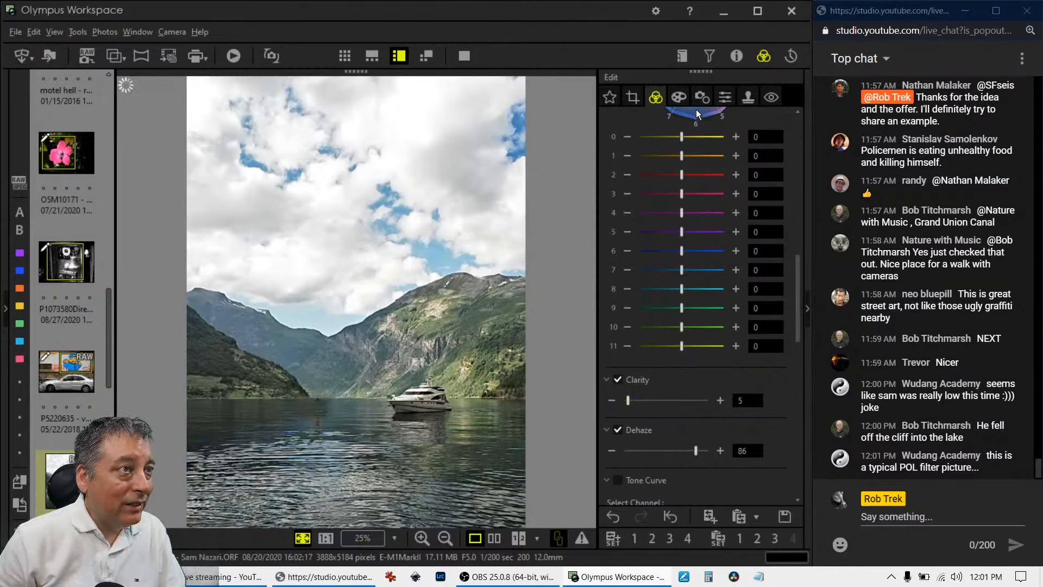
left_click(679, 97)
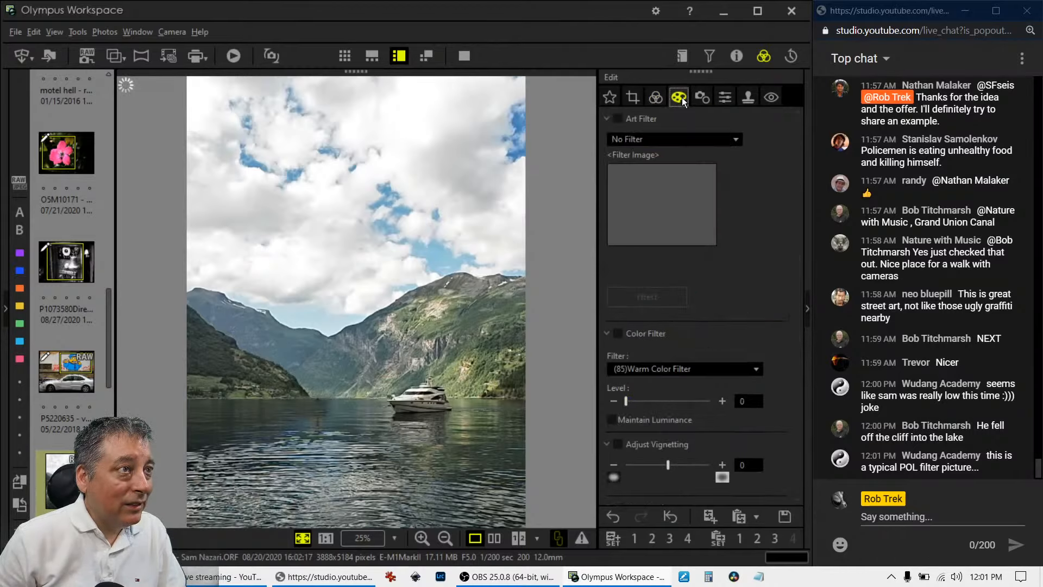
left_click(656, 115)
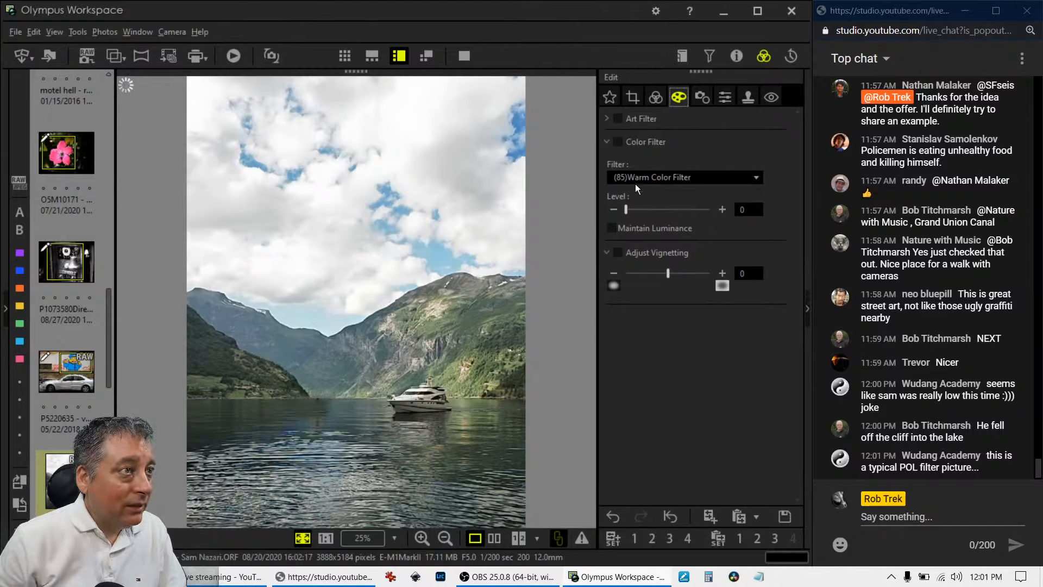
left_click(653, 104)
Raise the lake photo's saturation to 0.8.
scroll(680, 444, "down", 3)
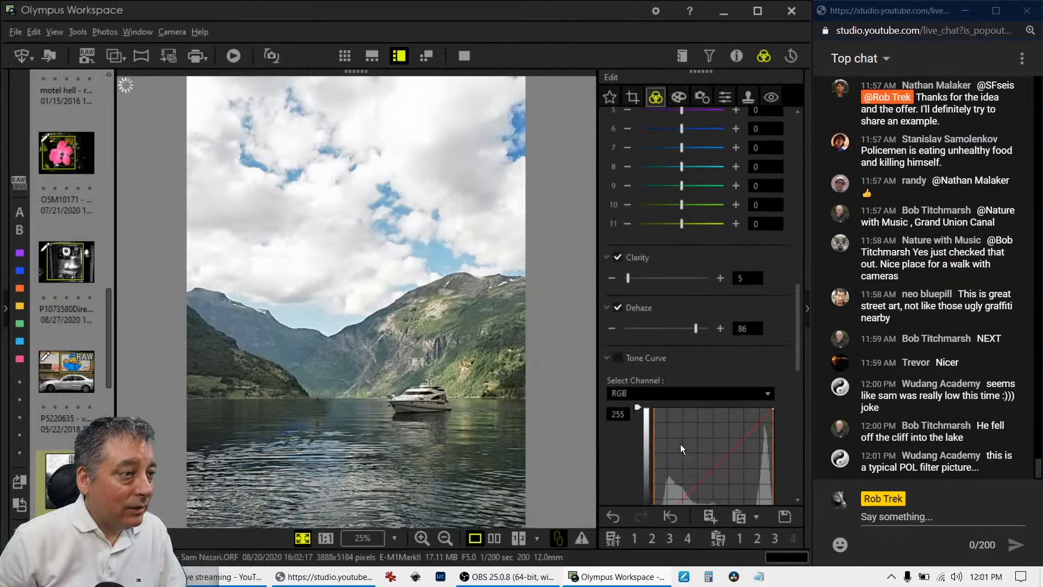
scroll(680, 444, "down", 2)
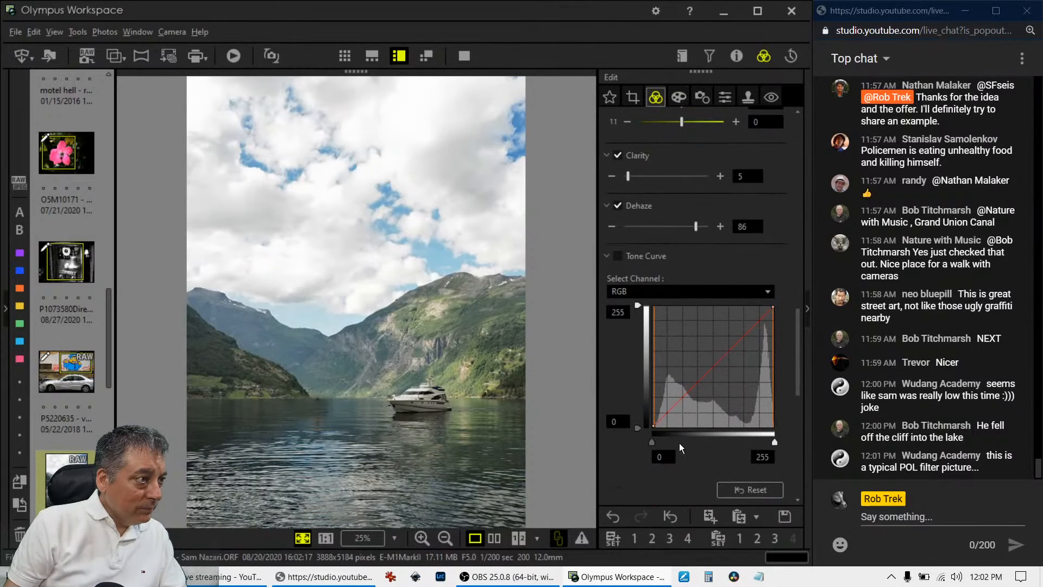
scroll(679, 442, "down", 3)
scroll(679, 442, "down", 4)
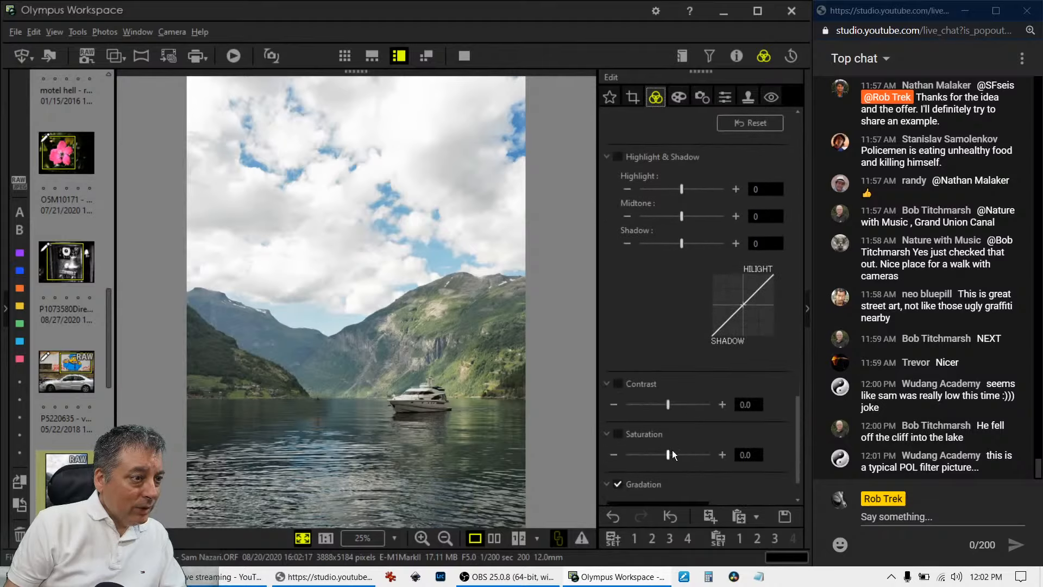
left_click_drag(669, 454, 677, 454)
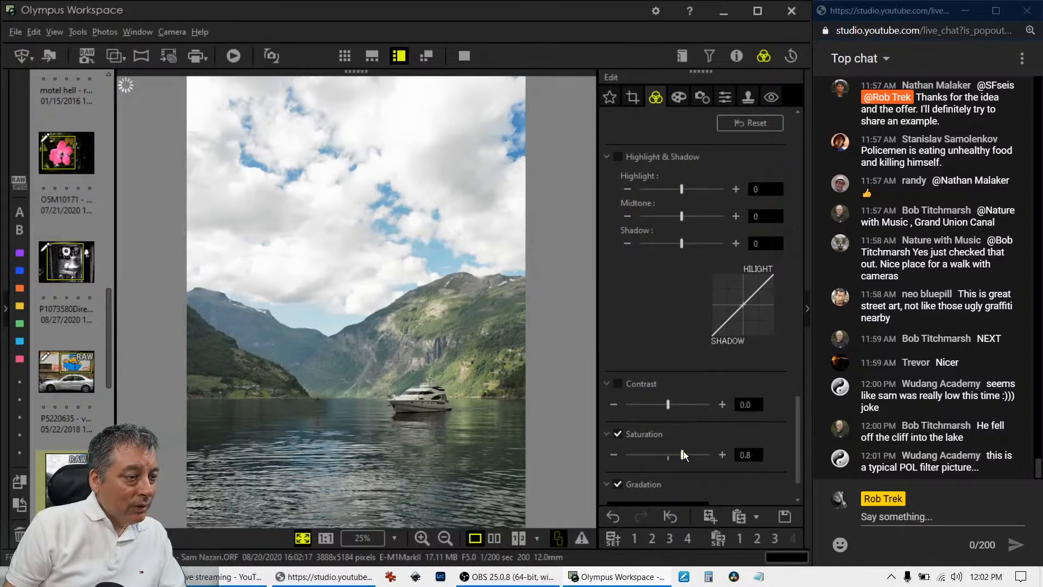
Switch to custom white balance, trying a color temperature of 6500 K and settling on 6600 K.
scroll(740, 382, "up", 10)
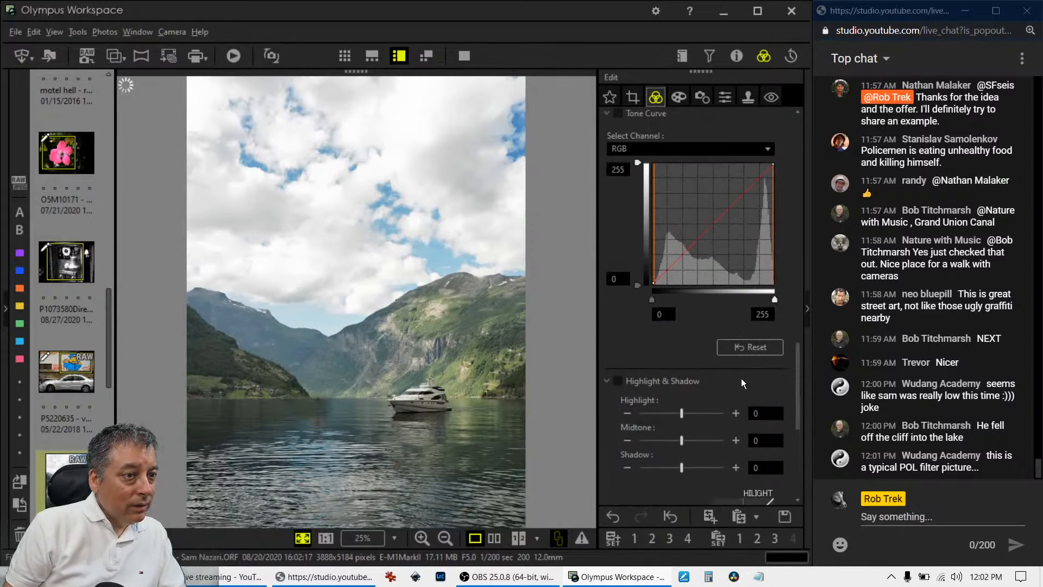
scroll(742, 377, "up", 10)
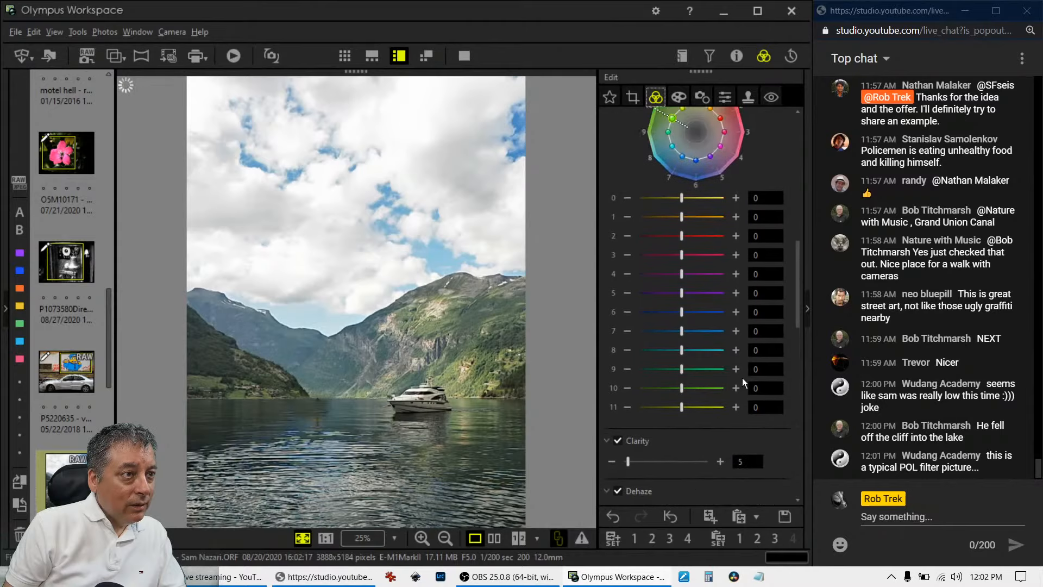
scroll(742, 377, "up", 3)
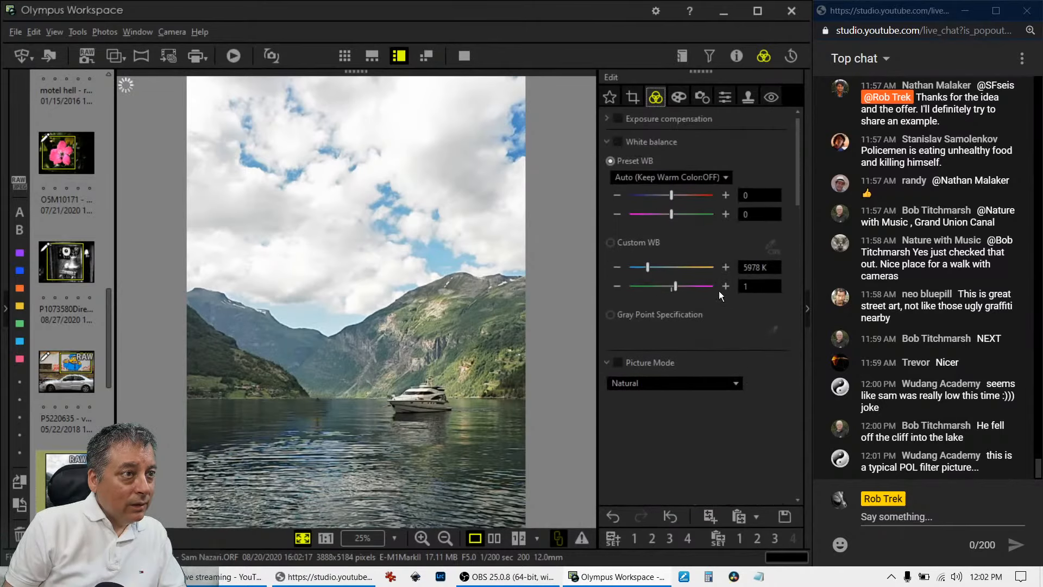
left_click(613, 241)
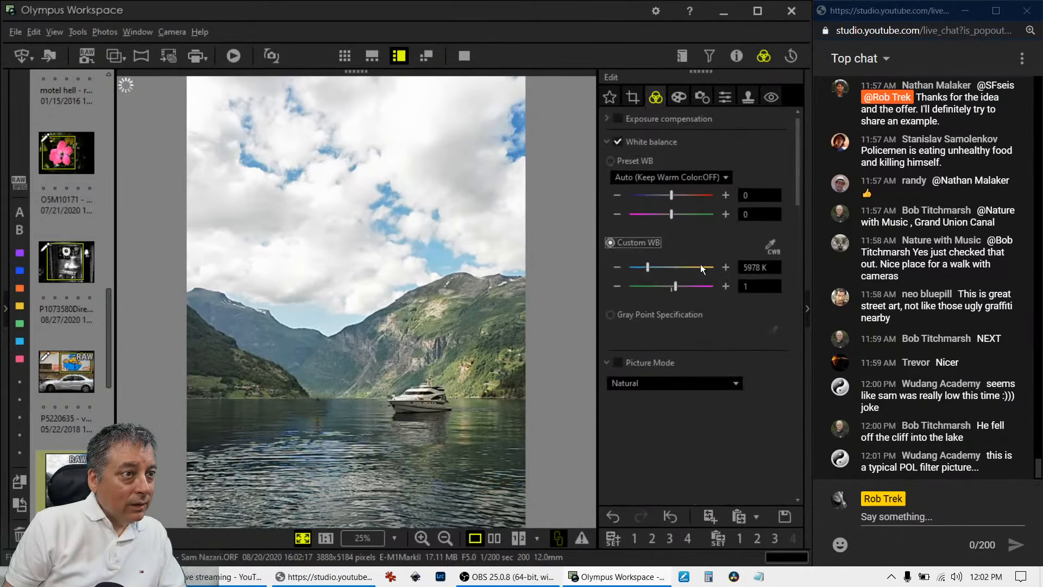
double_click(751, 267)
type("6500")
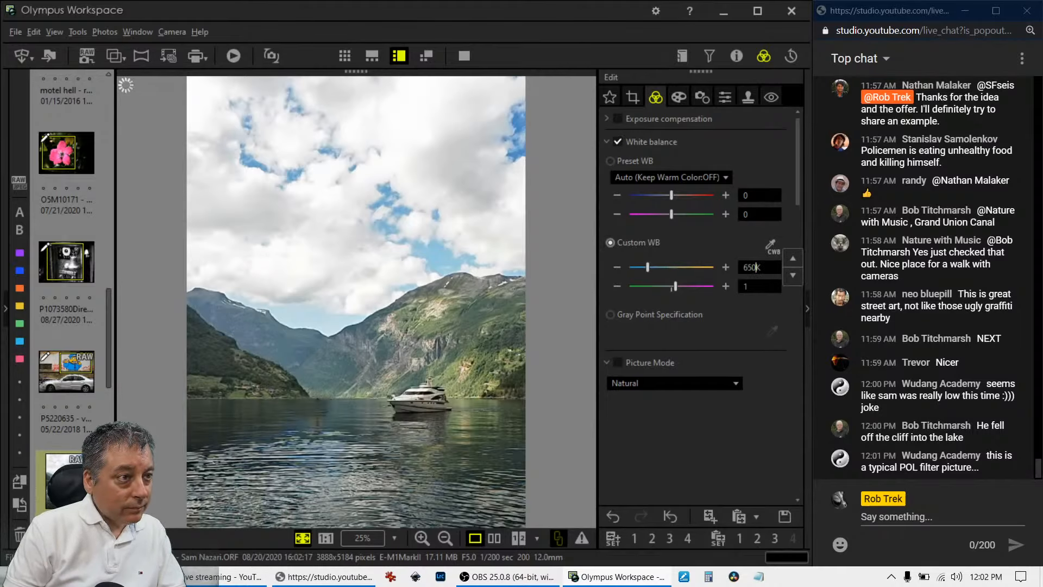
key("Return")
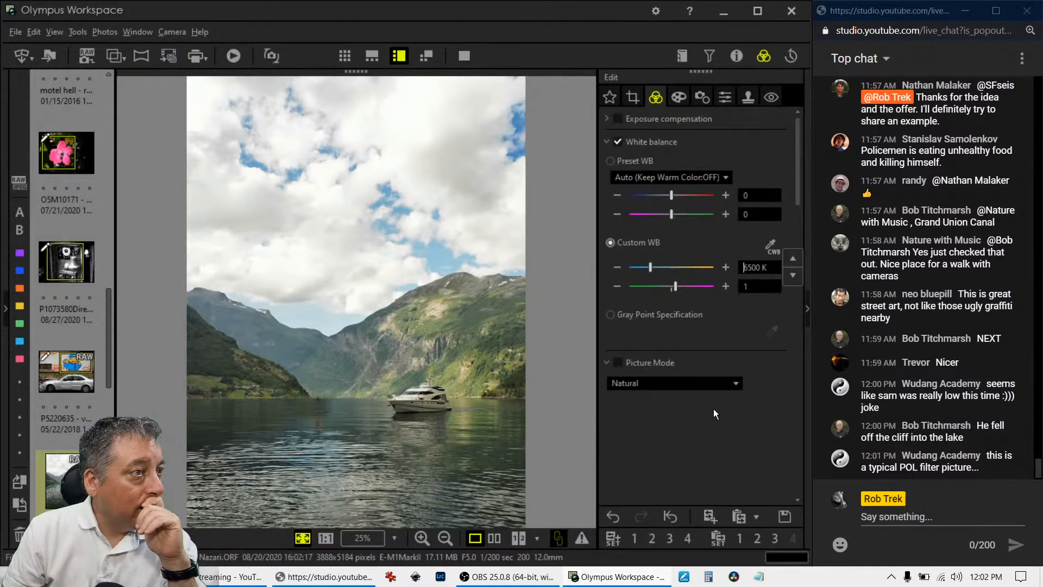
double_click(751, 266)
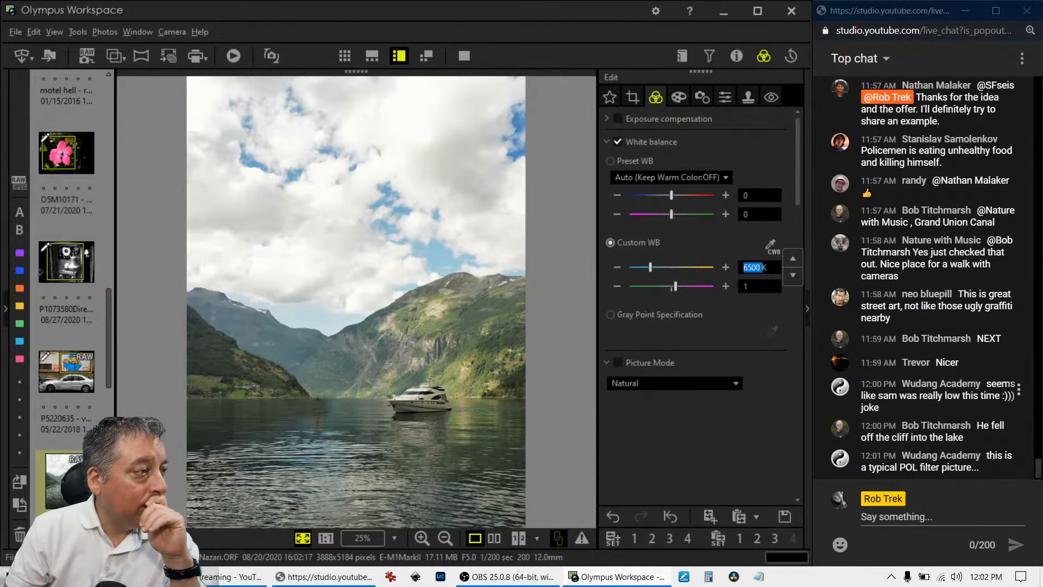
type("5600")
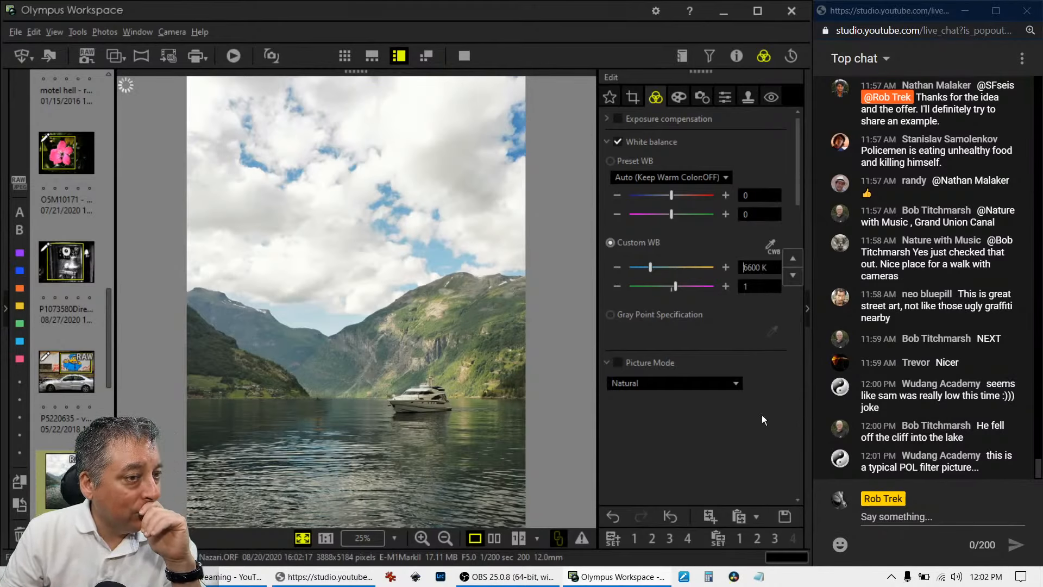
Darken the shadows and midtones with an RGB tone curve, and anchor a highlight point near the diagonal.
scroll(724, 460, "down", 3)
scroll(725, 459, "down", 10)
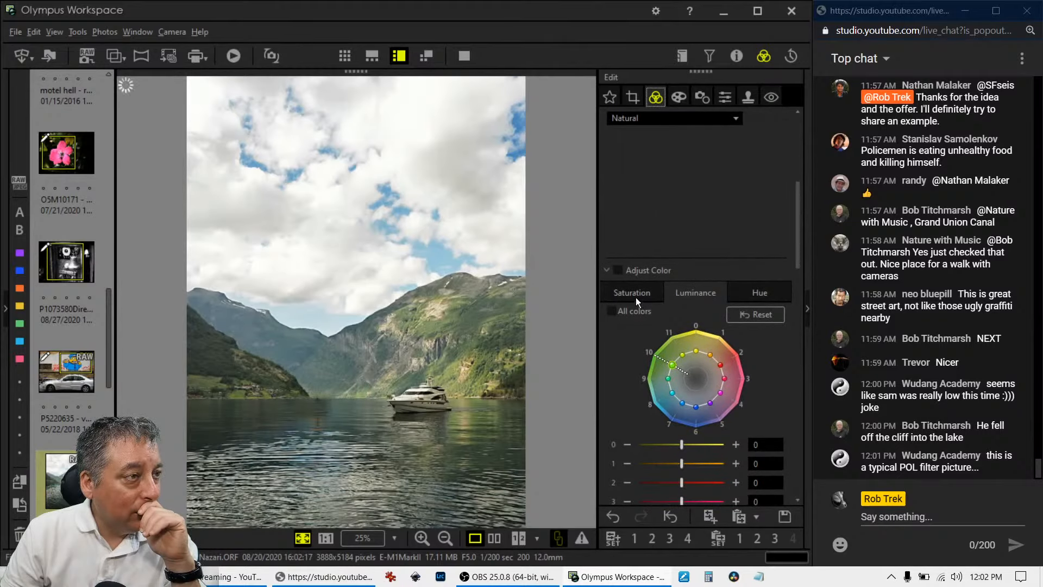
left_click(610, 270)
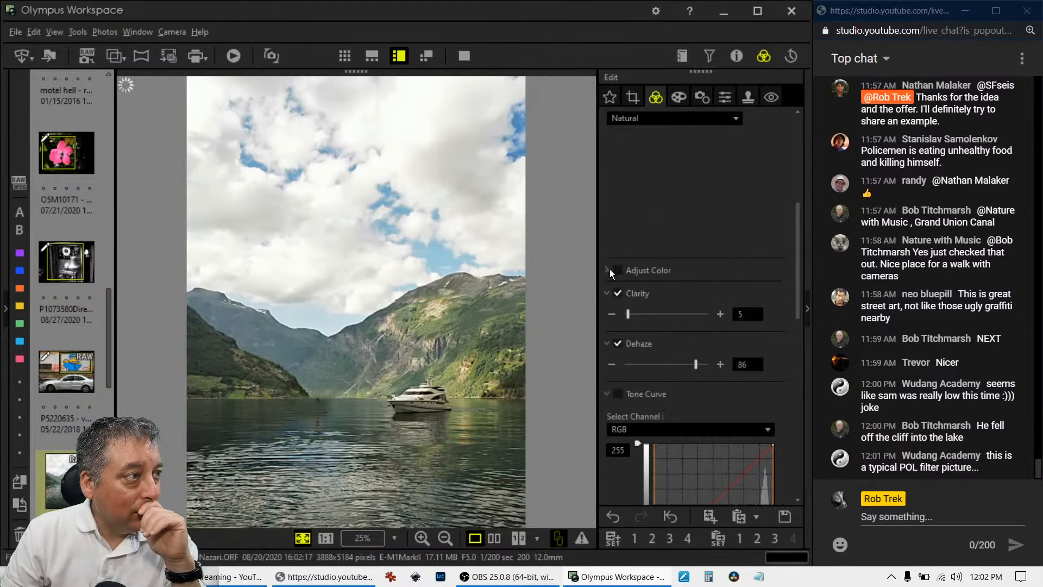
scroll(606, 377, "down", 10)
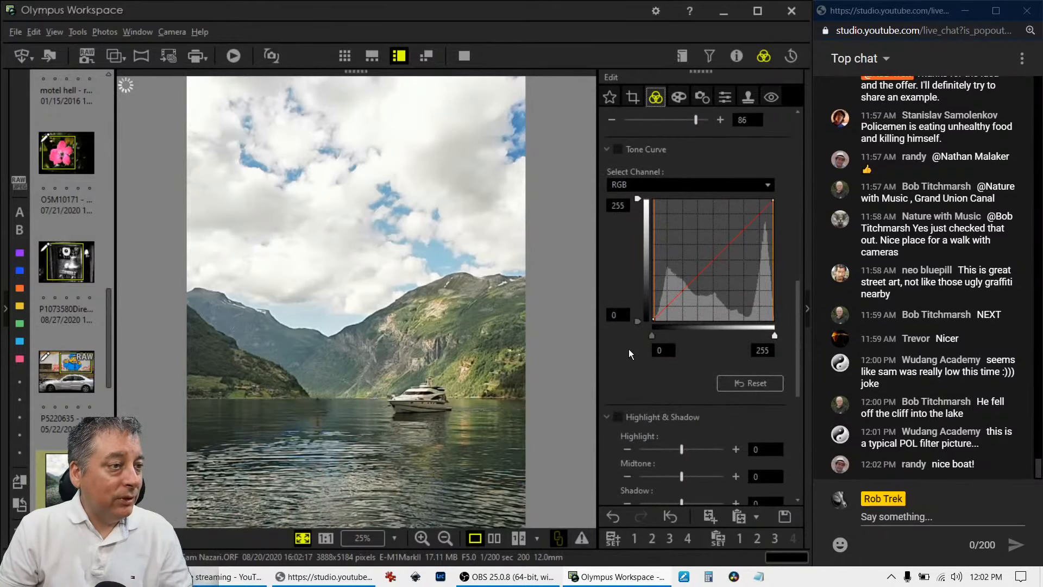
left_click_drag(659, 314, 713, 272)
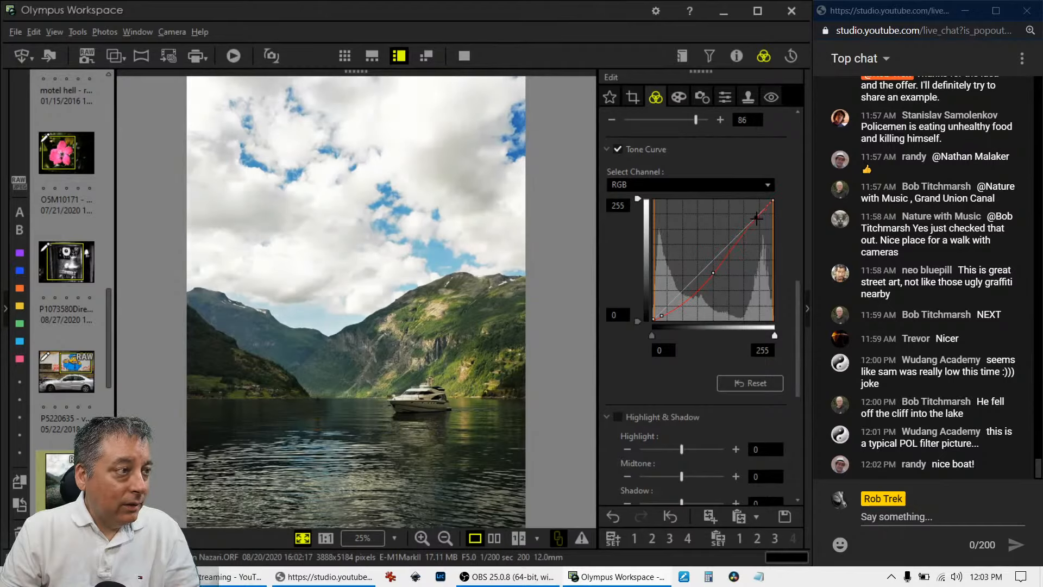
left_click(757, 219)
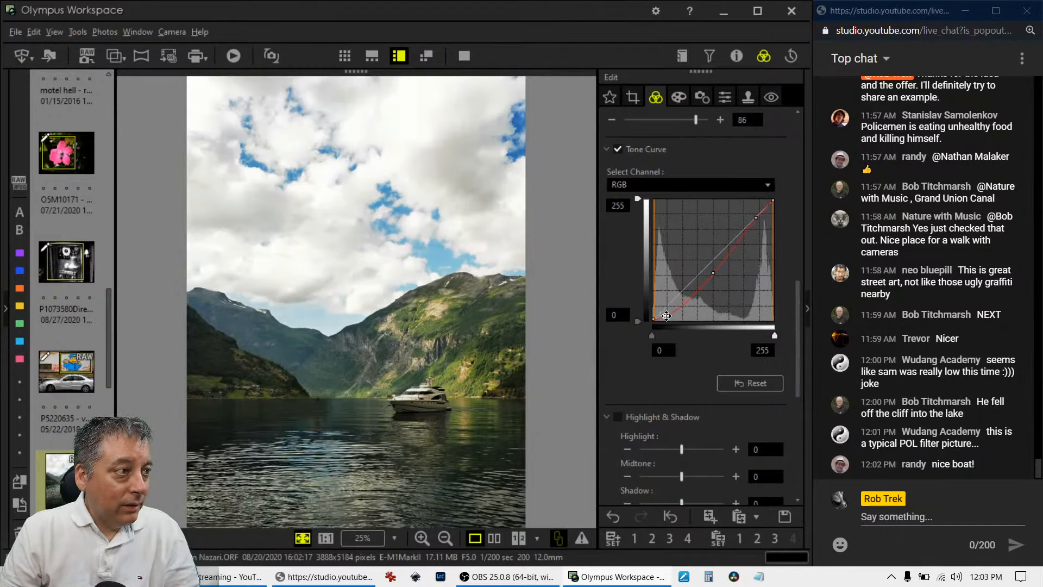
Refine the RGB tone curve by moving the shadow point toward black, lowering the highlight point slightly and raising the midpoint close to the diagonal.
left_click(665, 315)
left_click_drag(715, 274, 712, 267)
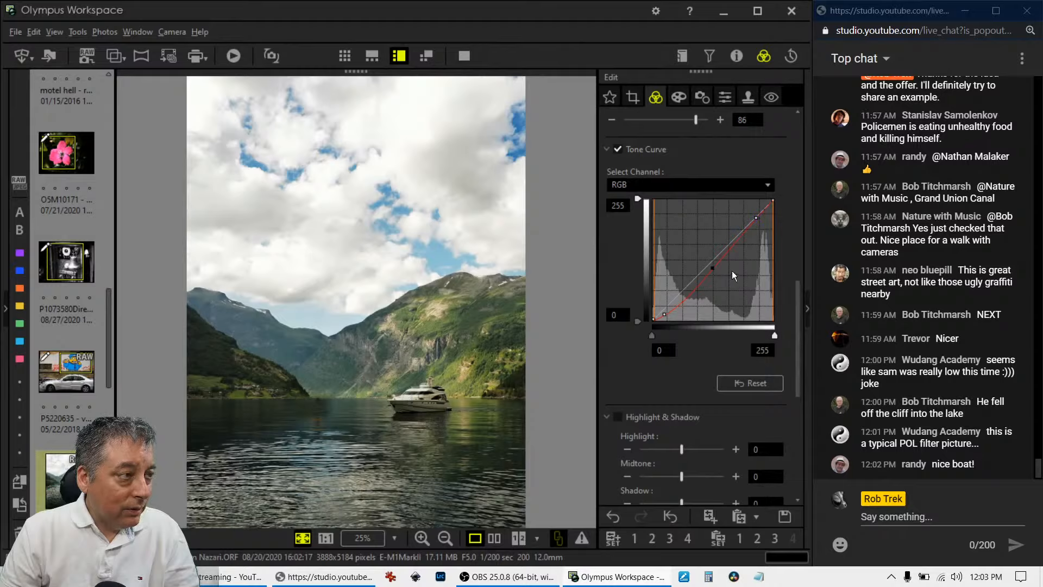
left_click(754, 218)
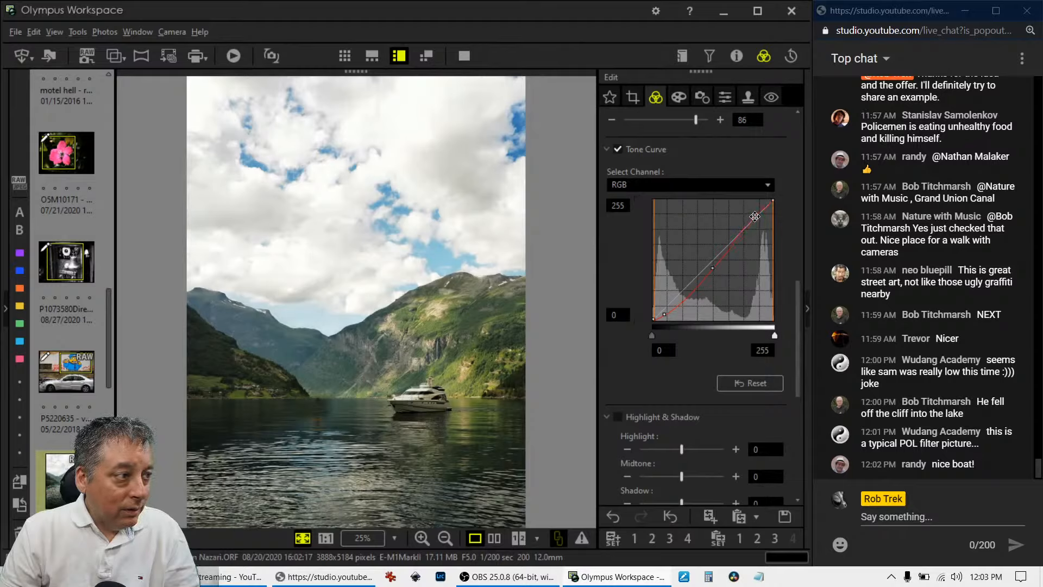
left_click_drag(754, 220, 753, 223)
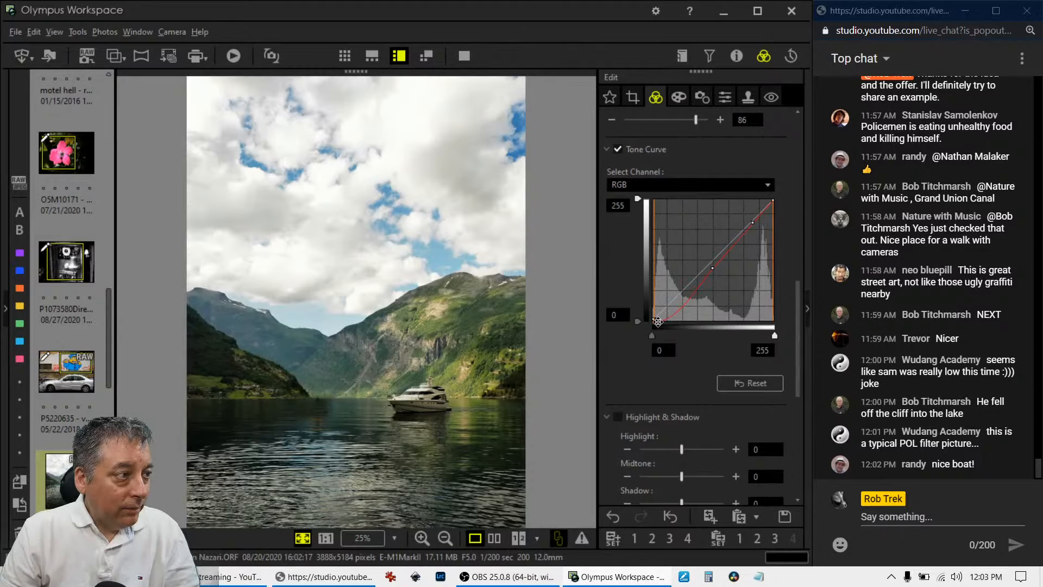
left_click_drag(712, 268, 713, 262)
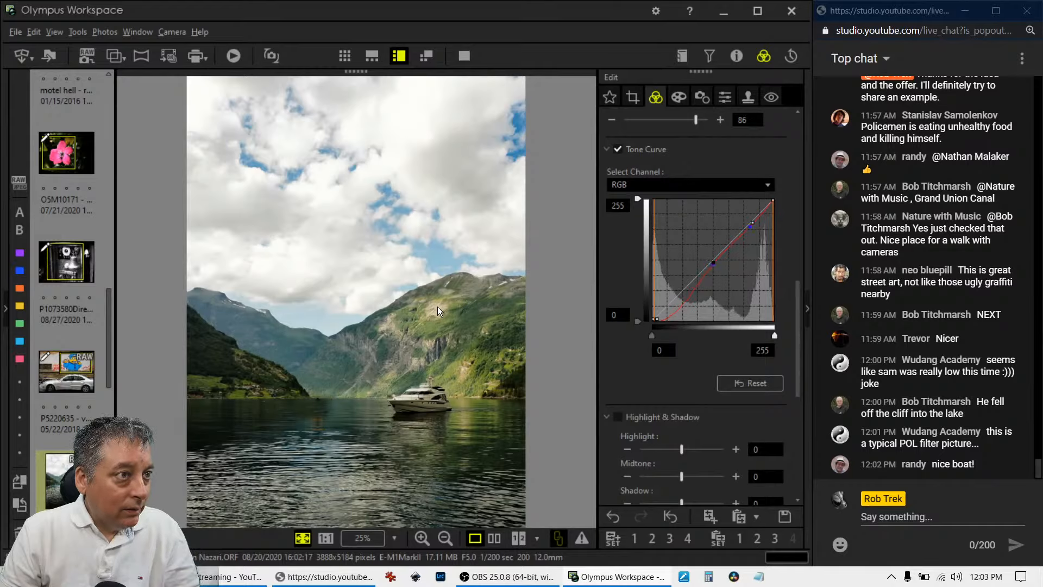
Refine the lake photo's RGB tone curve by settling the highlight point on the diagonal and moving the midpoint down toward the shadows.
left_click_drag(748, 226, 750, 224)
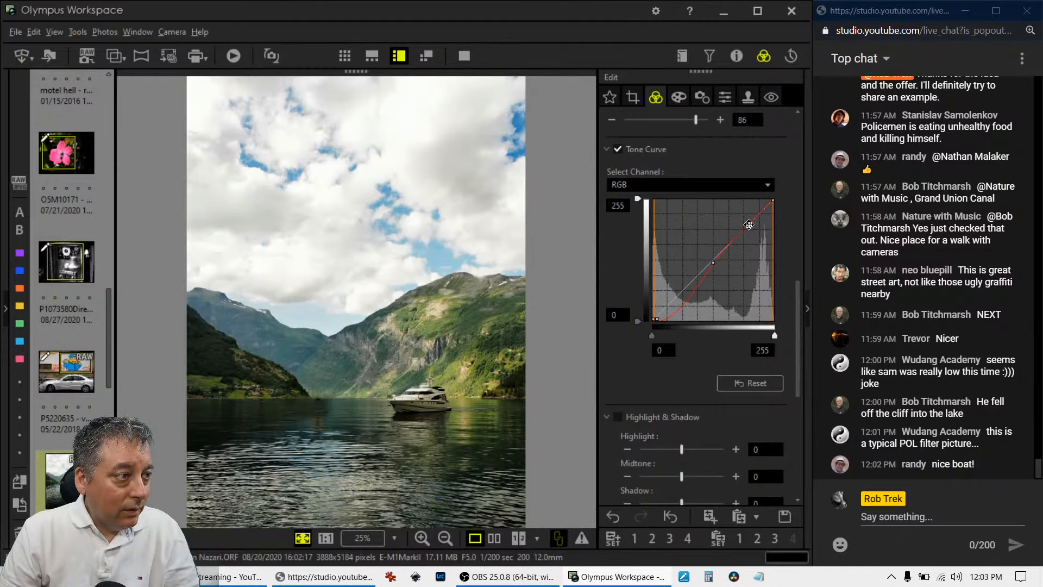
left_click(748, 225)
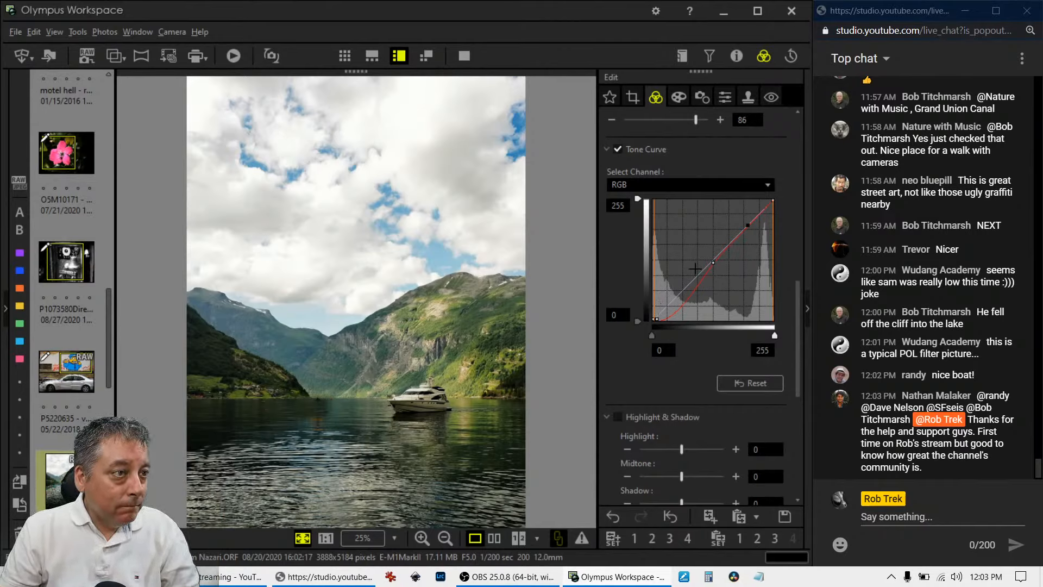
left_click_drag(711, 261, 698, 276)
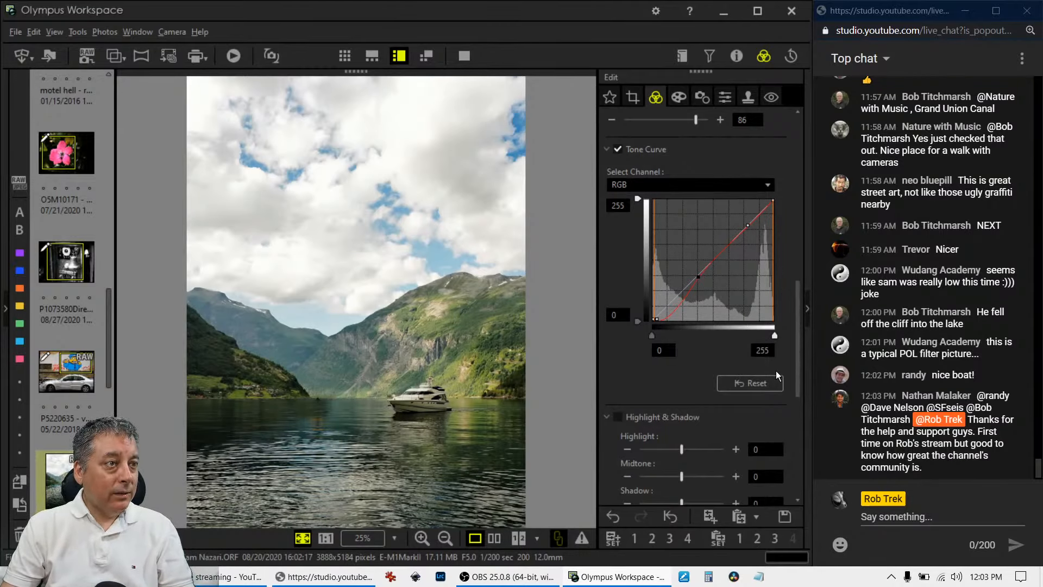
Raise the lake photo's saturation to 1.4.
scroll(762, 415, "down", 3)
scroll(762, 413, "down", 6)
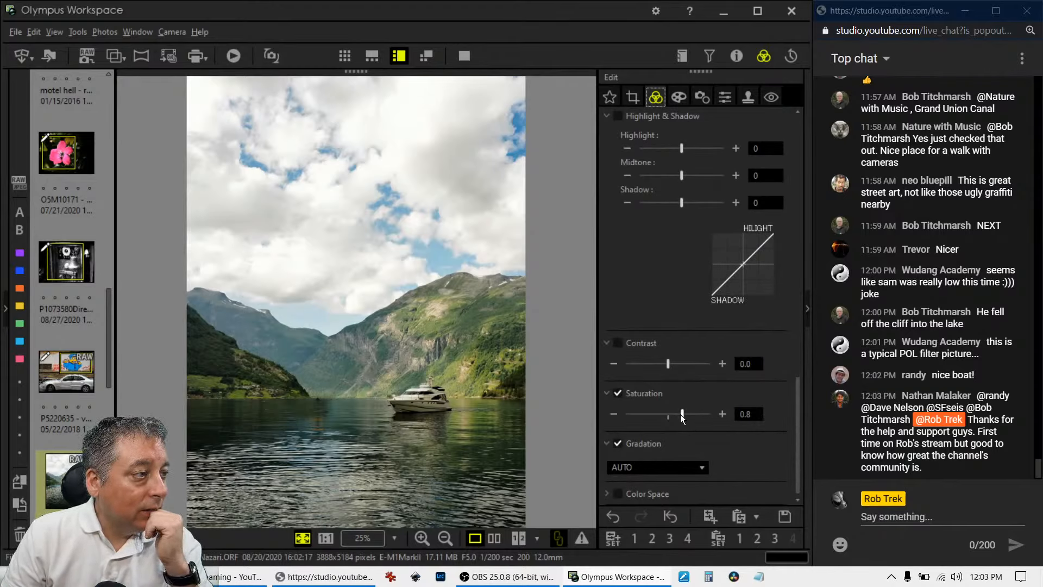
left_click_drag(681, 415, 696, 417)
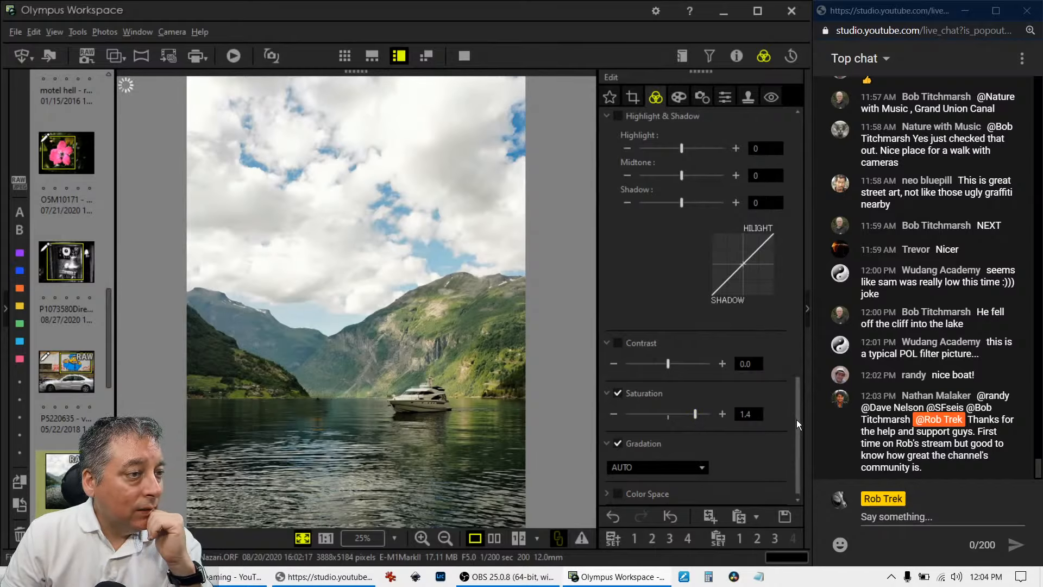
Set the lake photo's custom white balance to a color temperature of 6800 K and a green-magenta tint of 2.
left_click_drag(796, 419, 804, 165)
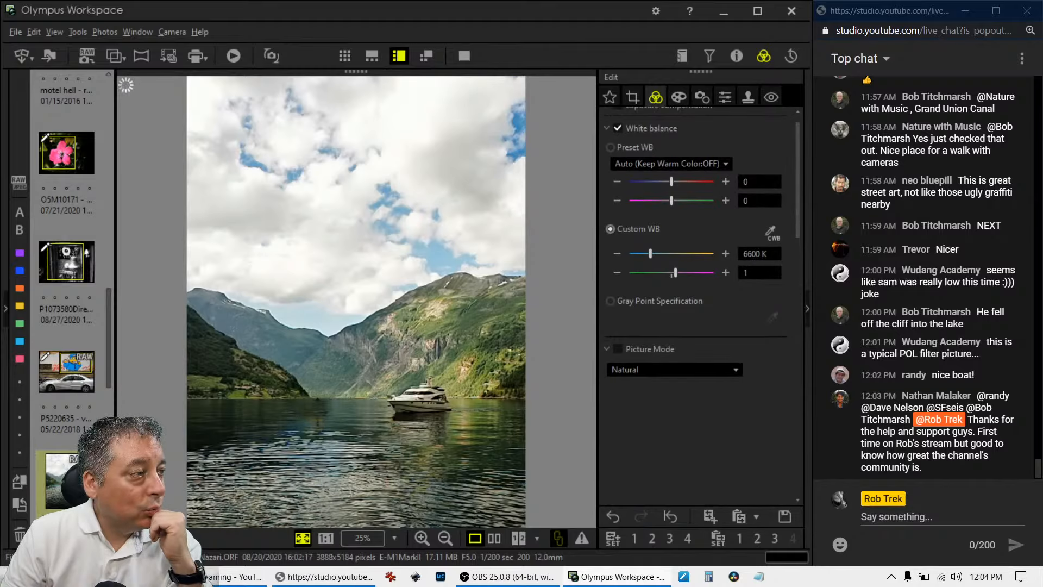
double_click(756, 254)
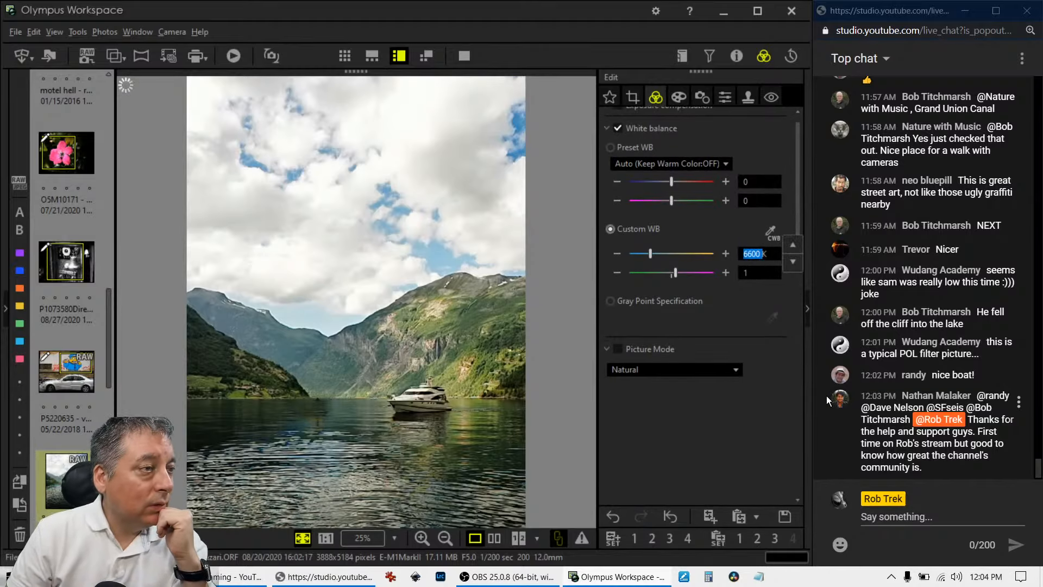
type("6800")
key("Return")
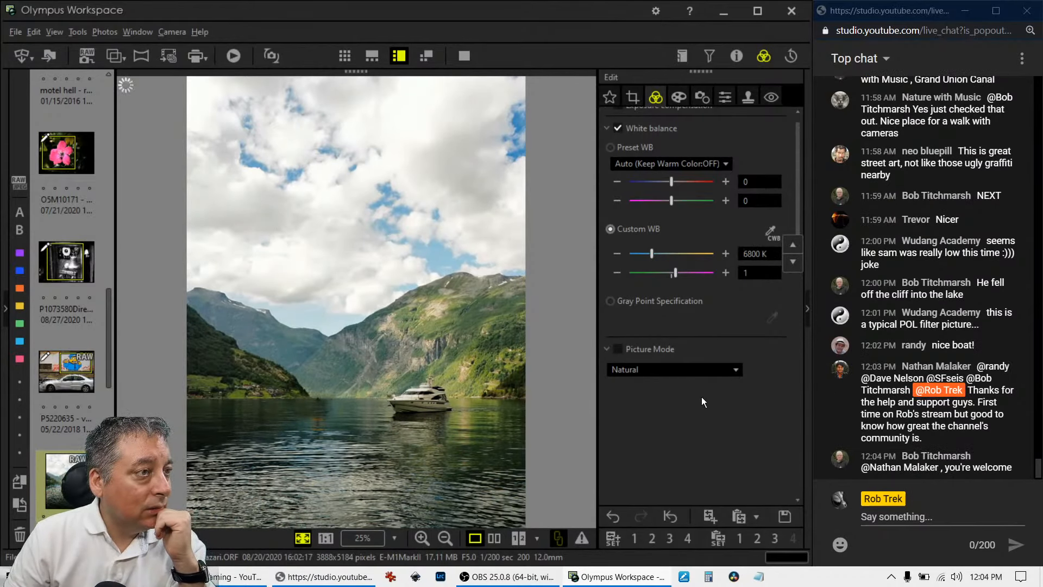
left_click(725, 272)
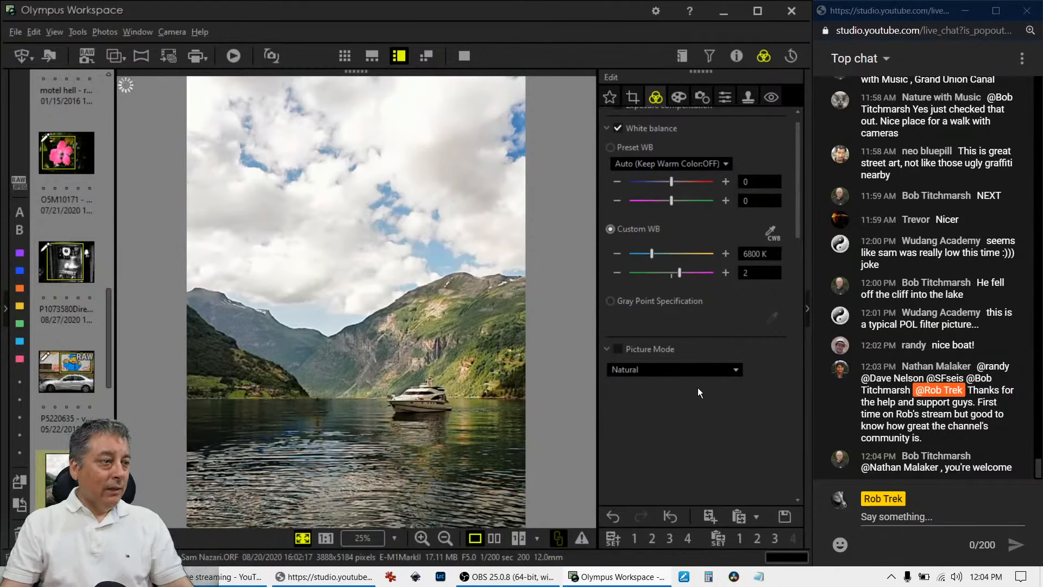
Compare the original and edited lake photos side by side at full screen, then return to the editing workspace.
left_click(497, 534)
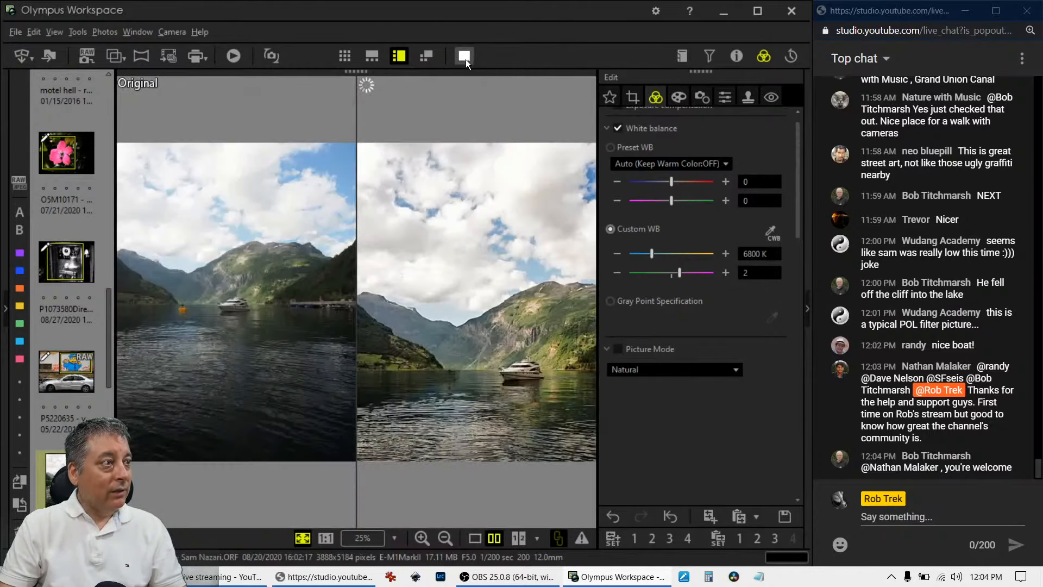
left_click(465, 59)
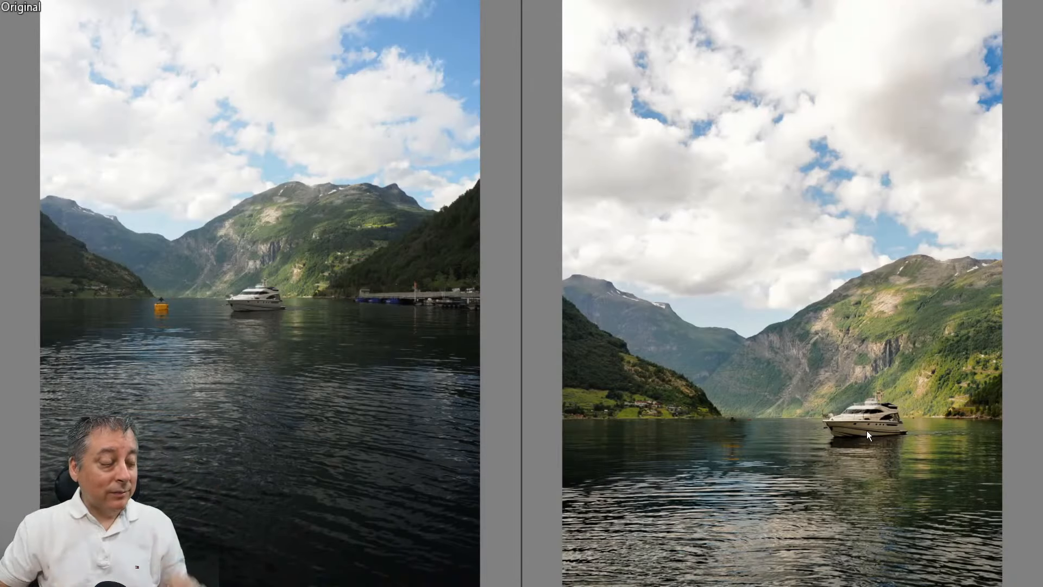
key("Escape")
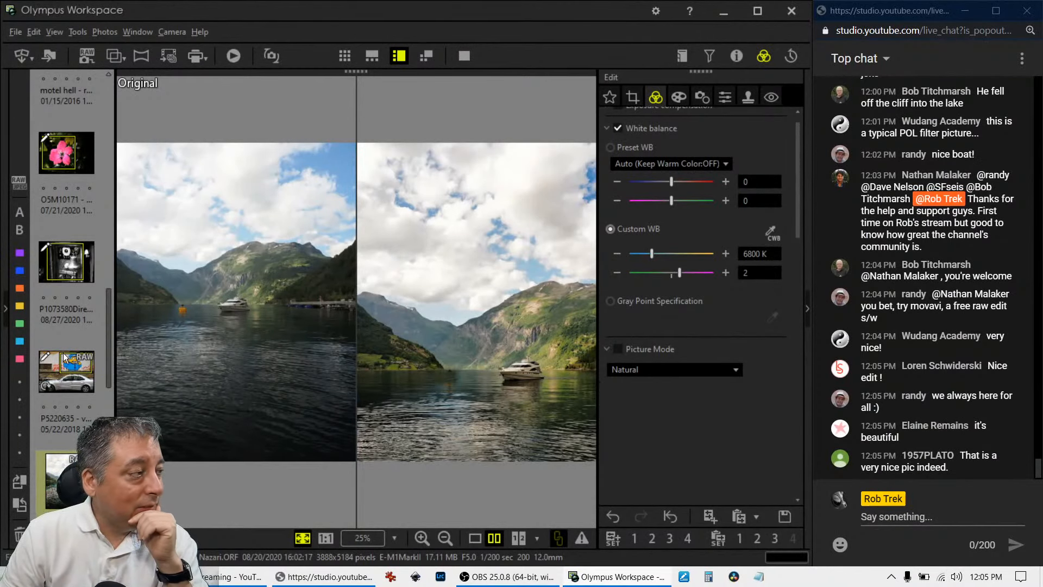
Open the RAW photo of the bee on the pink and white flower, and look through the remaining thumbnails.
scroll(64, 373, "down", 2)
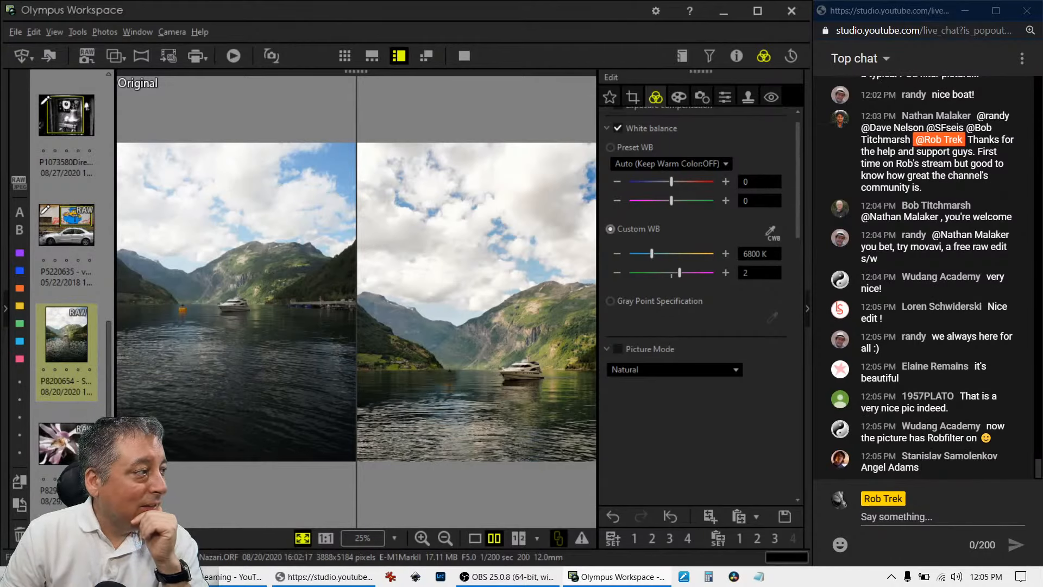
left_click(56, 446)
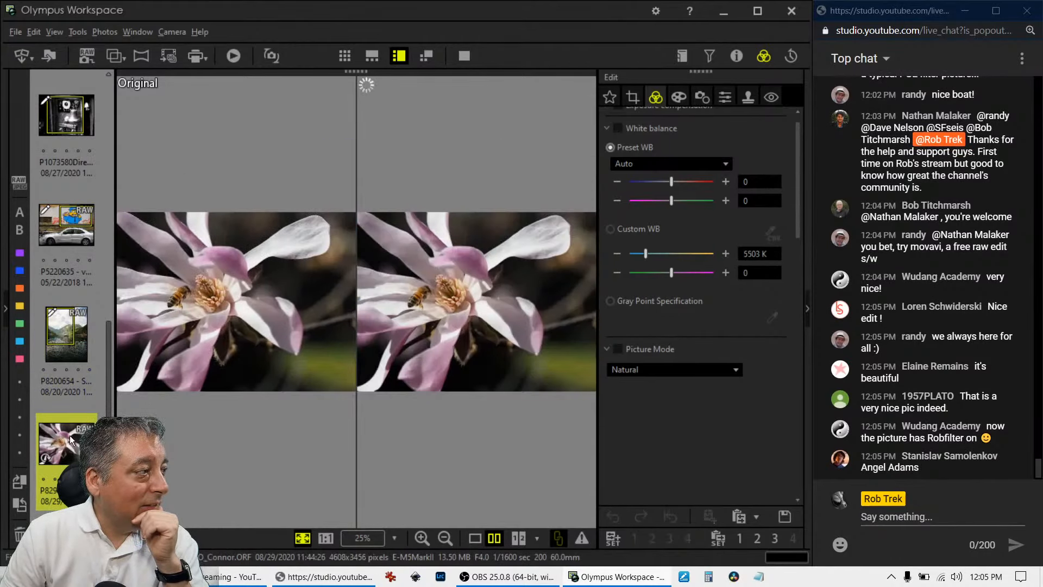
scroll(66, 250, "down", 6)
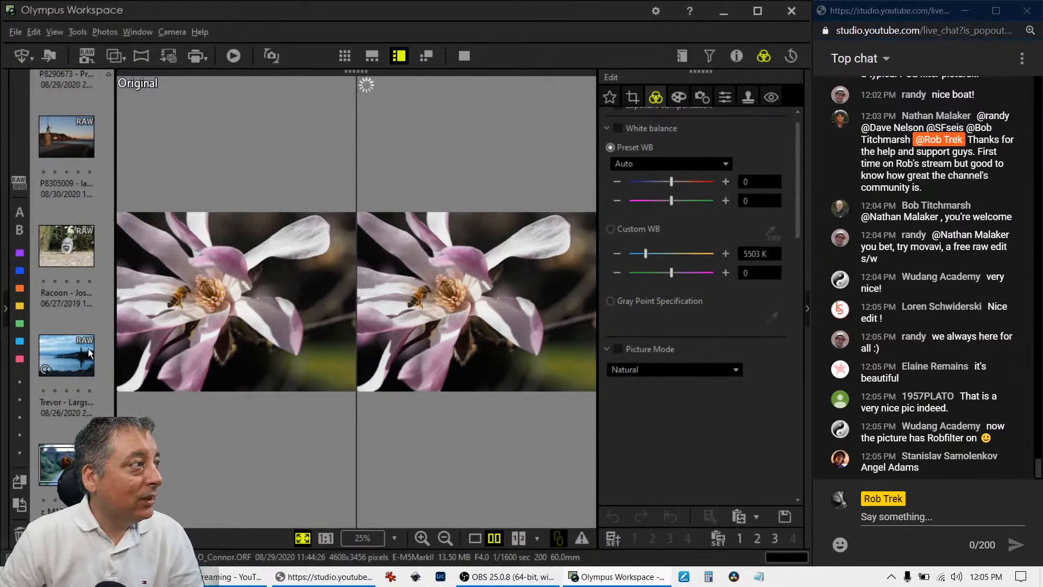
scroll(86, 350, "up", 7)
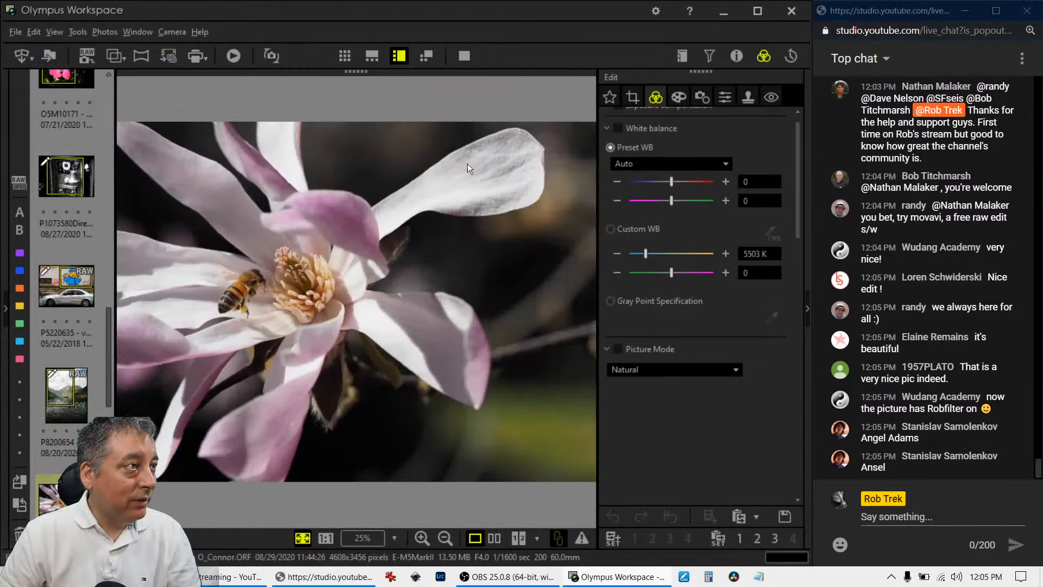
Inspect the flower photo at full screen, zooming in to check detail on the bee and the flower's center.
left_click(464, 56)
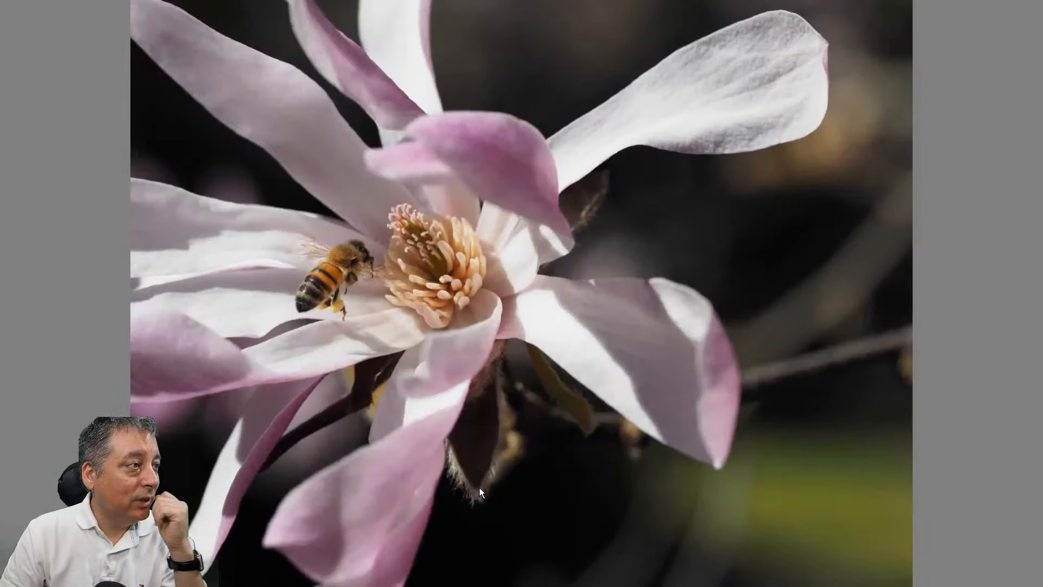
left_click(345, 222)
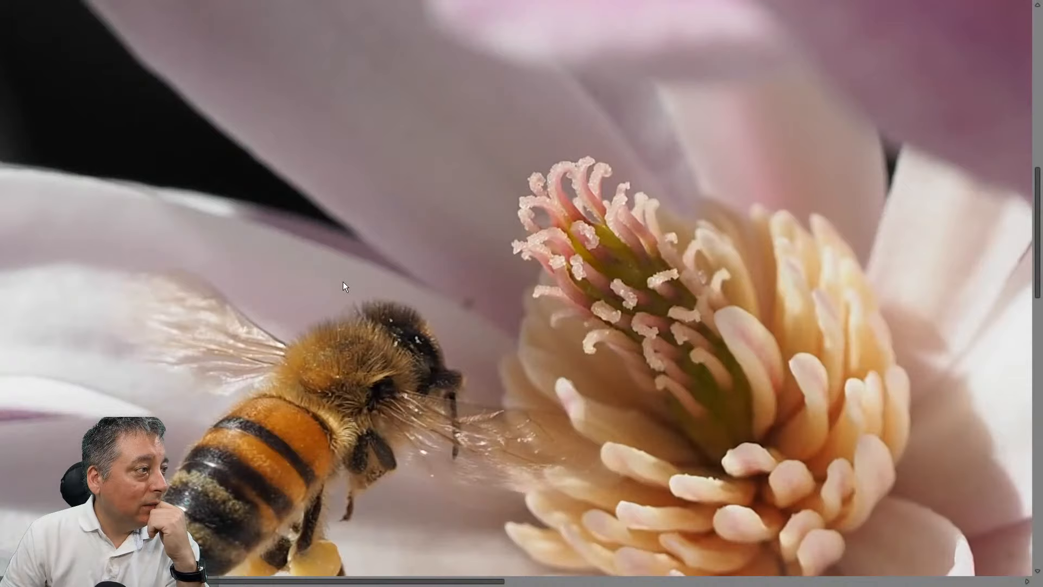
left_click(360, 383)
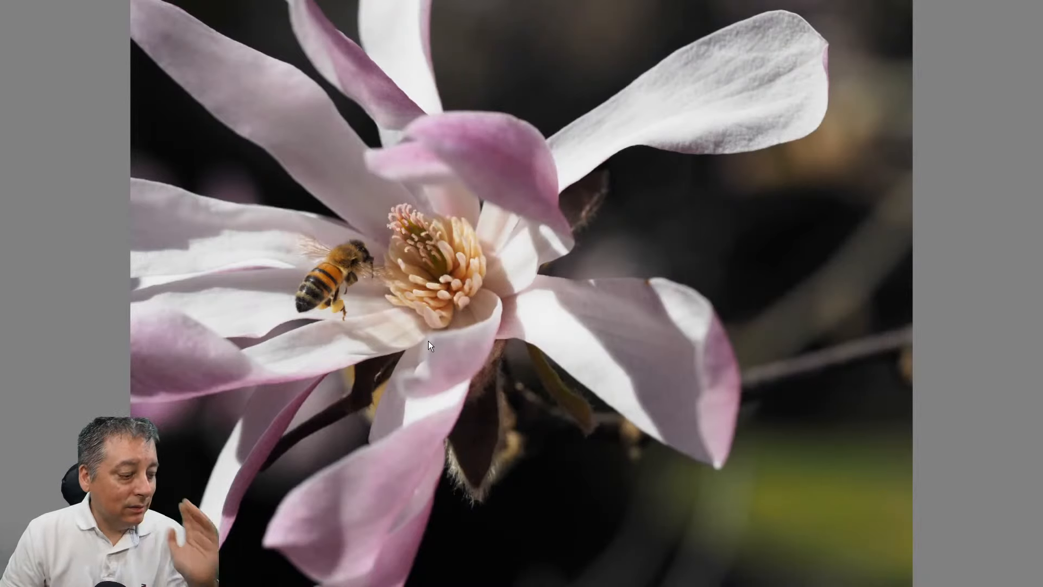
key("Escape")
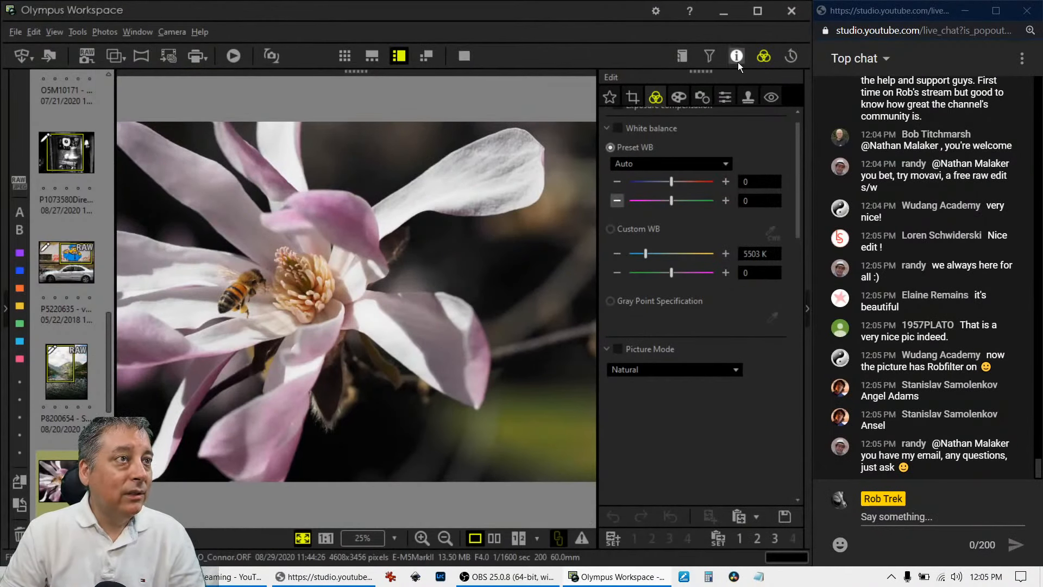
Check the flower photo's histogram, lens and exposure information in its properties, then hide them again.
left_click(738, 61)
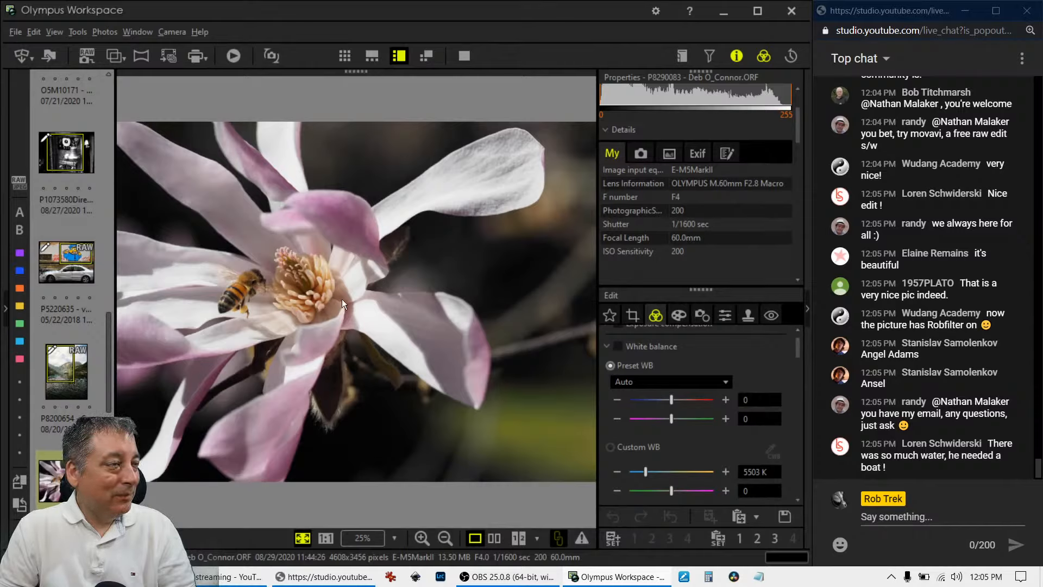
scroll(751, 263, "up", 2)
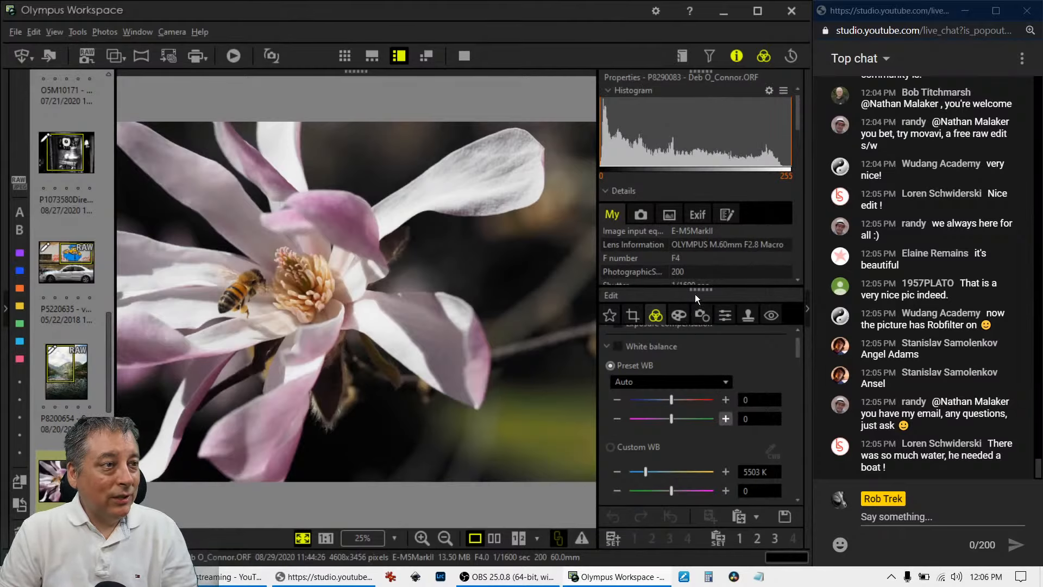
left_click(737, 61)
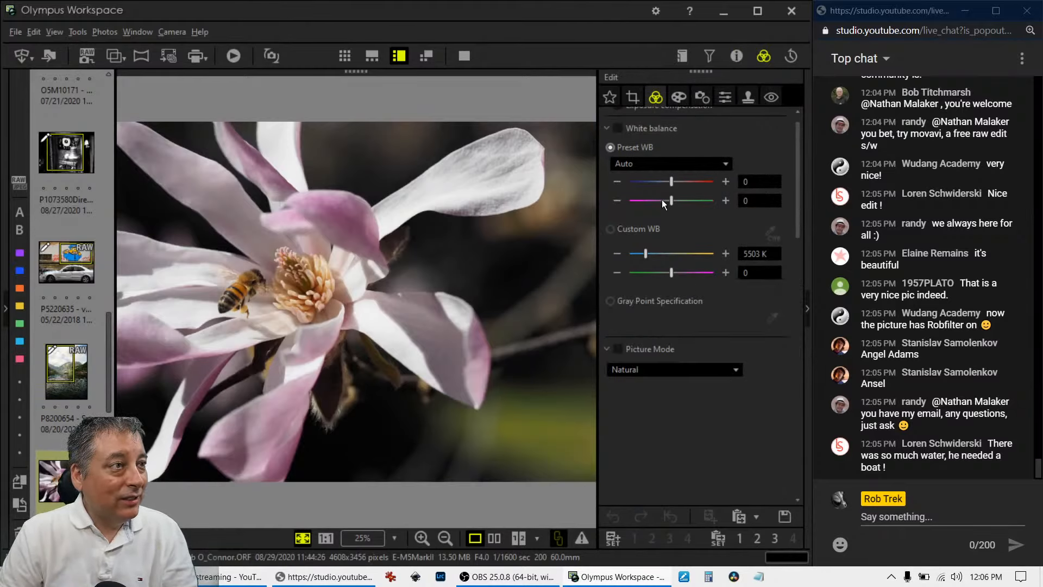
Crop the flower photo to a 1:1 square of about 2925 pixels and position it around the bee and flower center.
left_click(640, 97)
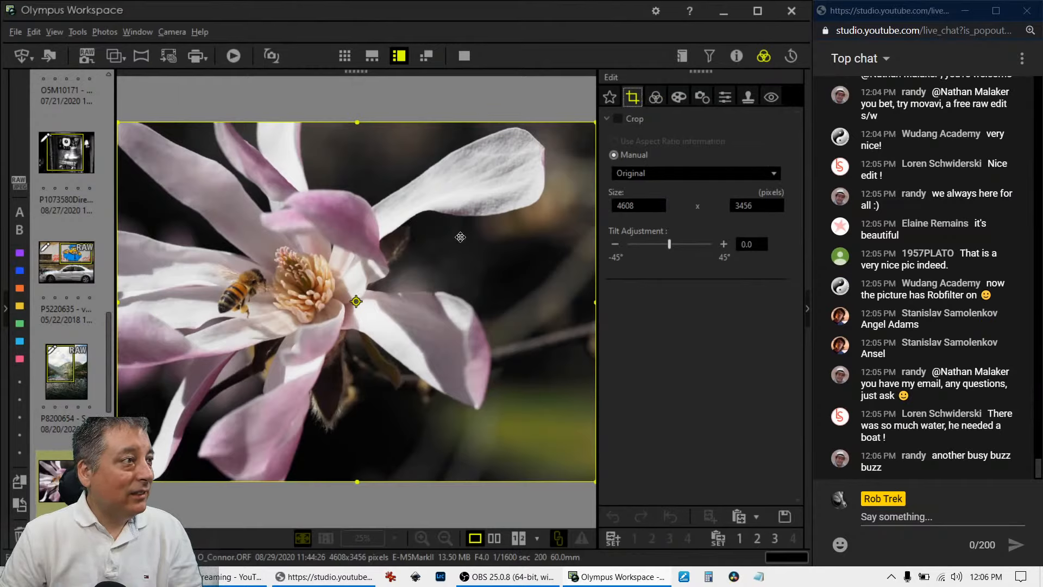
left_click(646, 177)
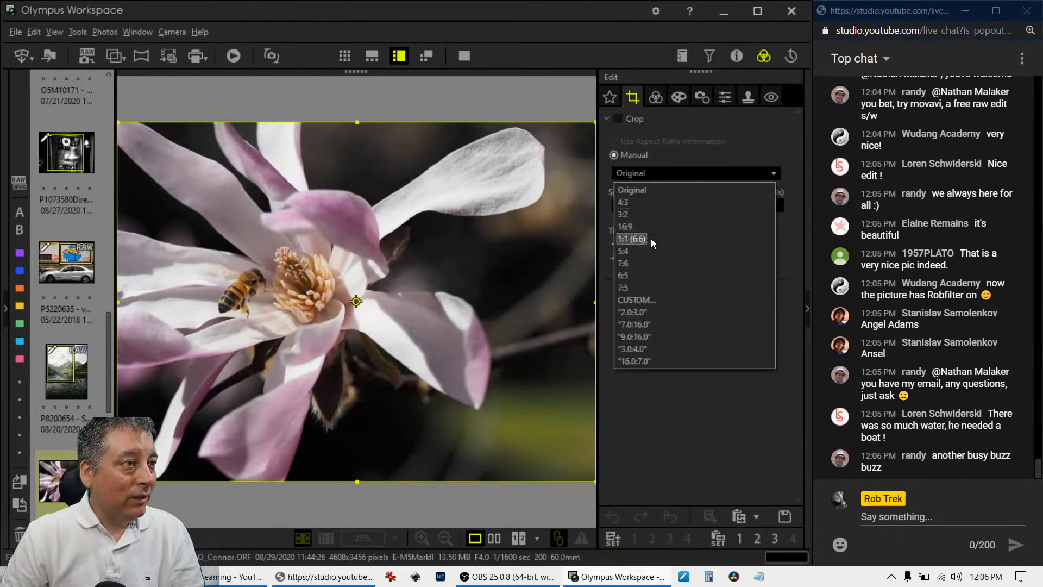
left_click(641, 239)
left_click_drag(448, 464, 392, 464)
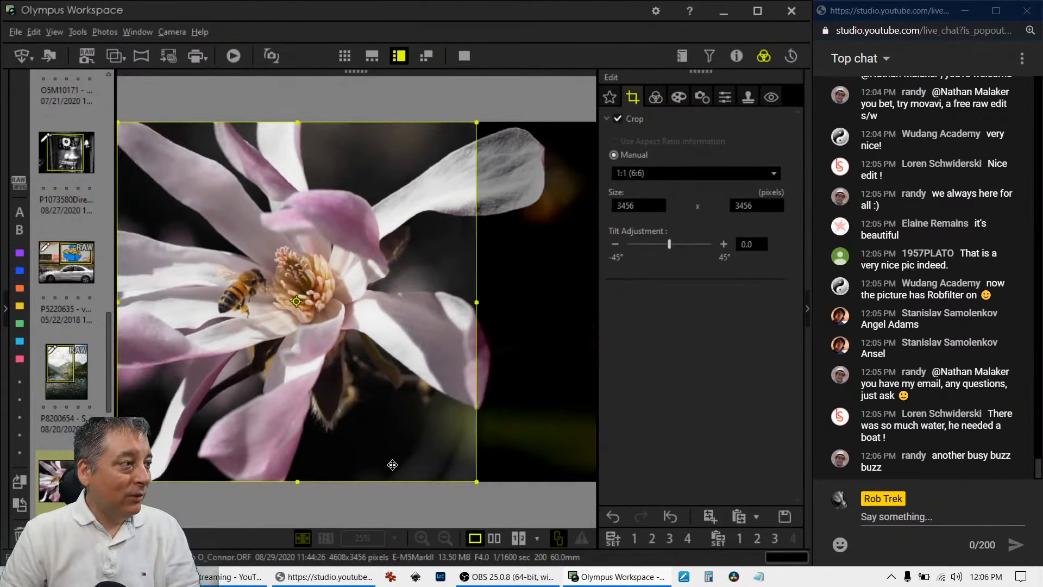
left_click_drag(476, 481, 421, 426)
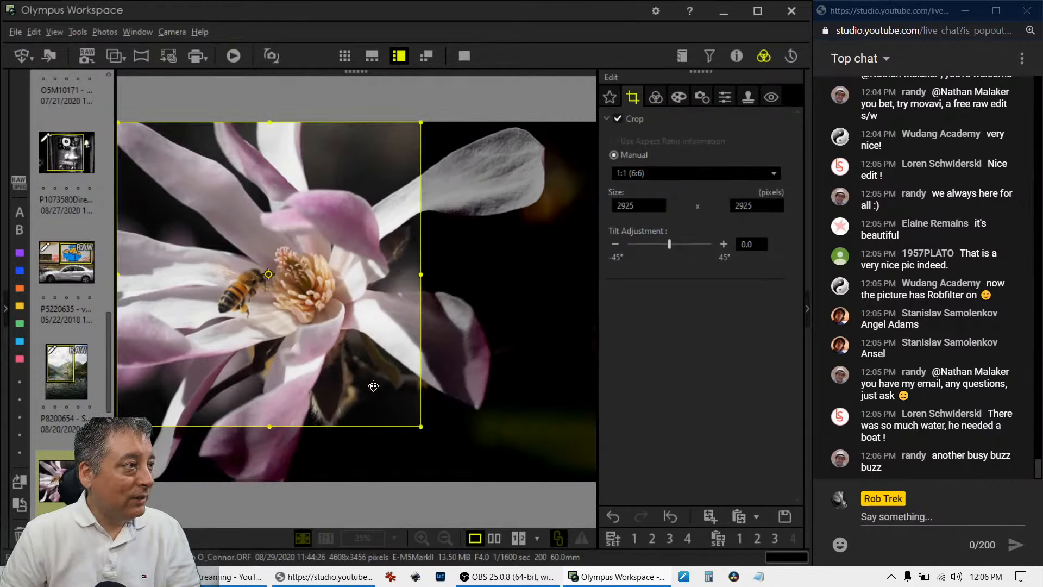
left_click_drag(308, 295, 377, 351)
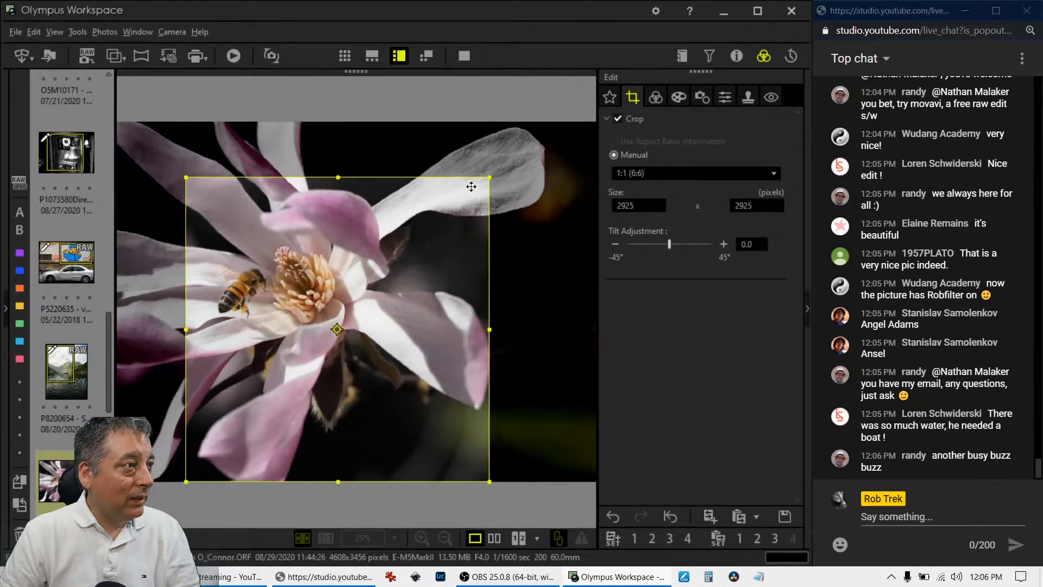
Tilt the flower photo to 7.0 and tighten the square crop to about 2309 pixels around the bee and flower center.
left_click_drag(484, 177, 439, 196)
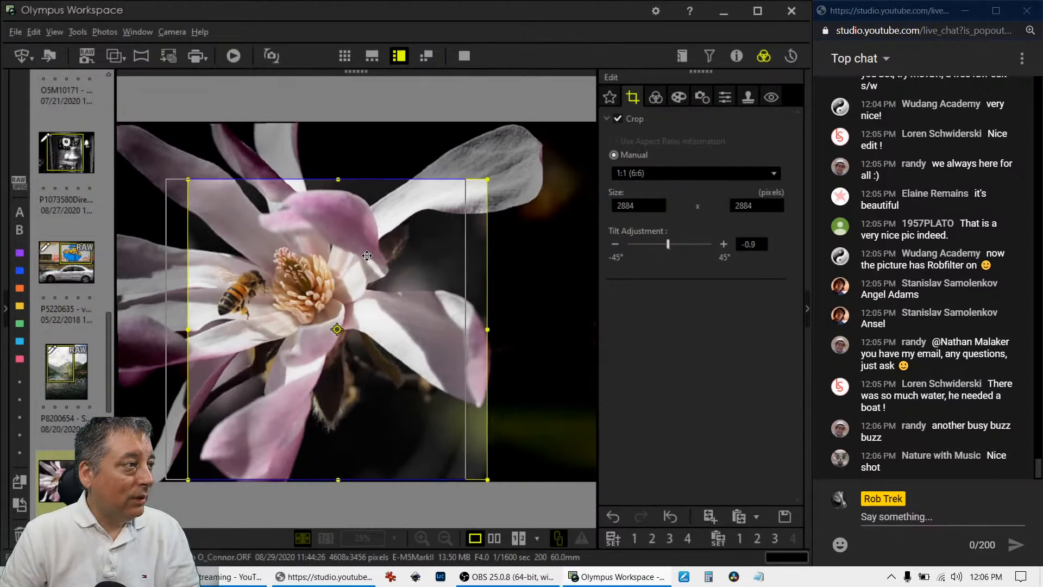
left_click(670, 243)
left_click(675, 245)
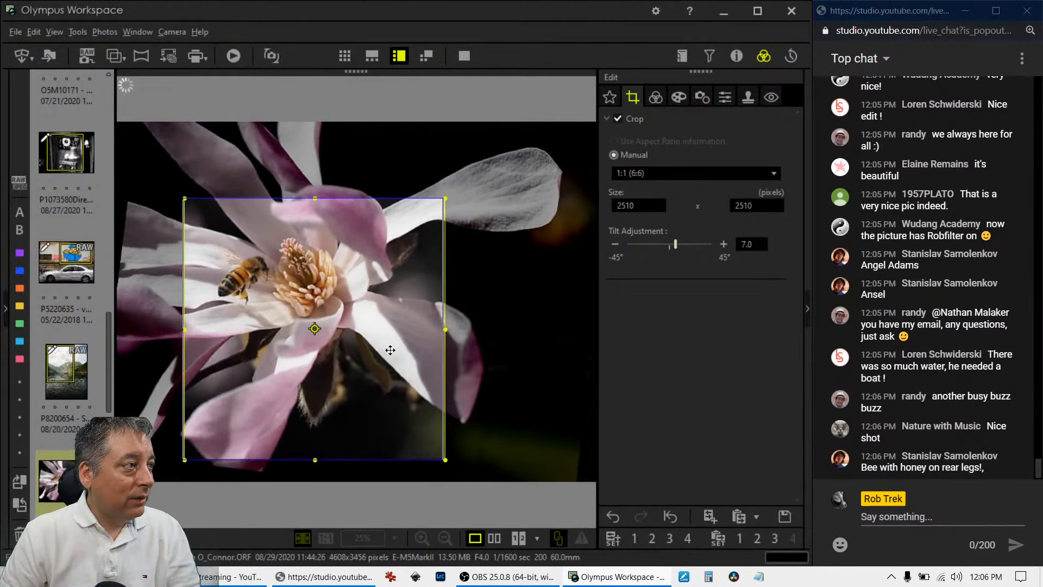
mouse_move(391, 350)
left_mouse_down()
mouse_move(399, 357)
mouse_move(380, 366)
left_mouse_up()
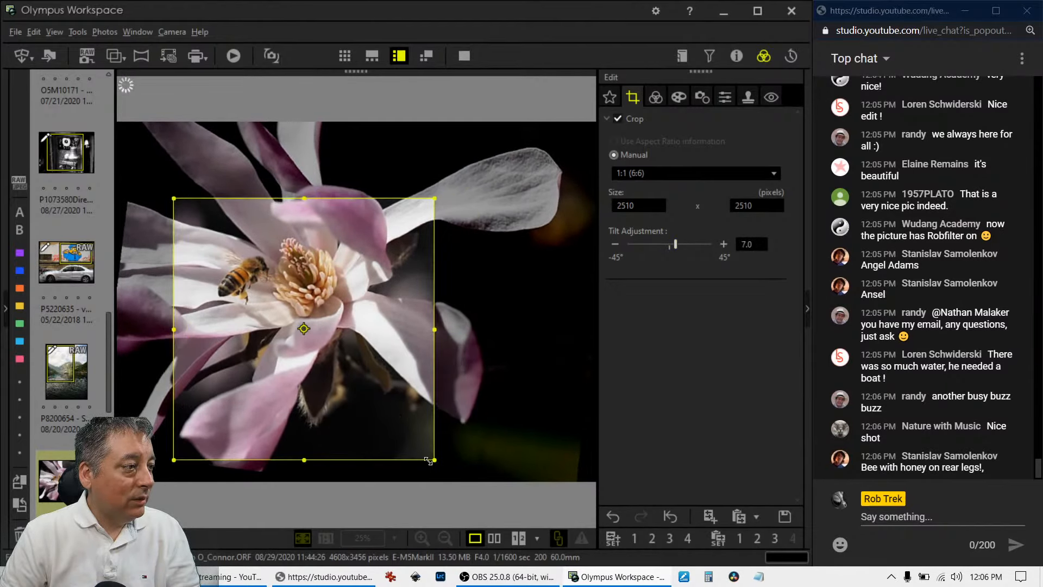
left_click_drag(432, 460, 413, 438)
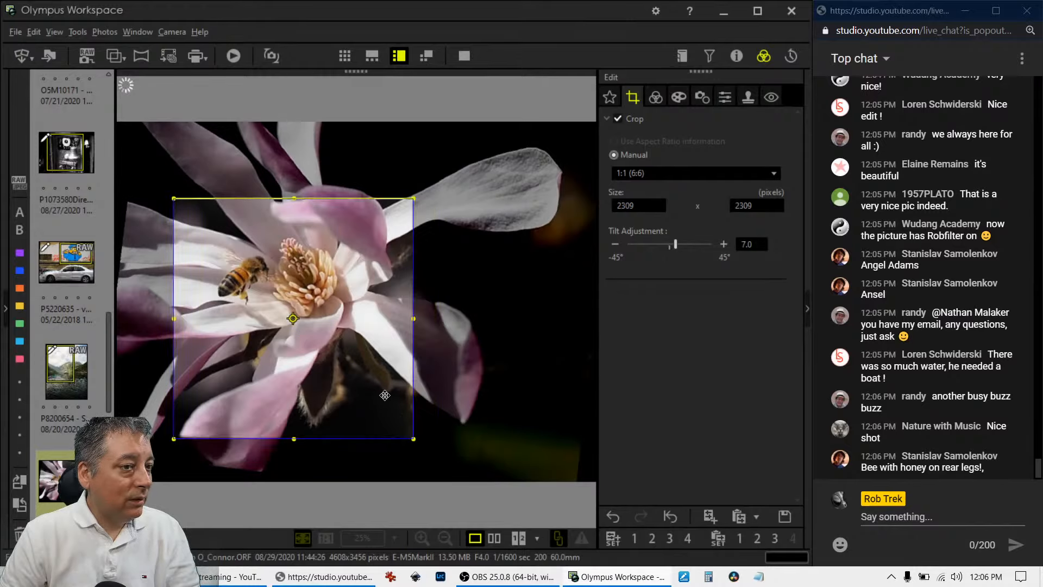
mouse_move(385, 395)
left_mouse_down()
mouse_move(394, 399)
mouse_move(389, 391)
left_mouse_up()
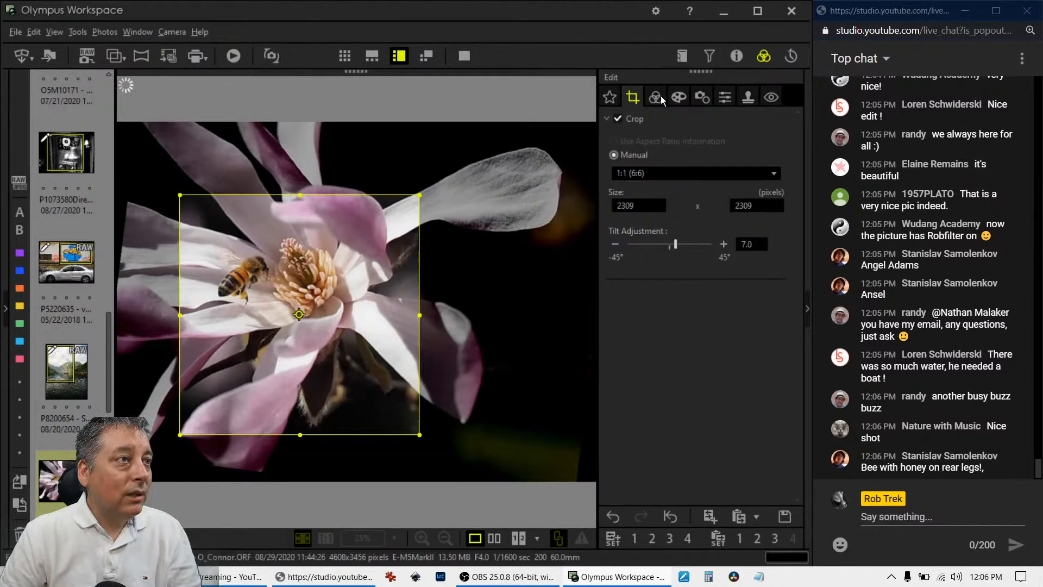
Apply the Pop Art art filter to the flower photo.
left_click(659, 97)
left_click(681, 99)
left_click(695, 177)
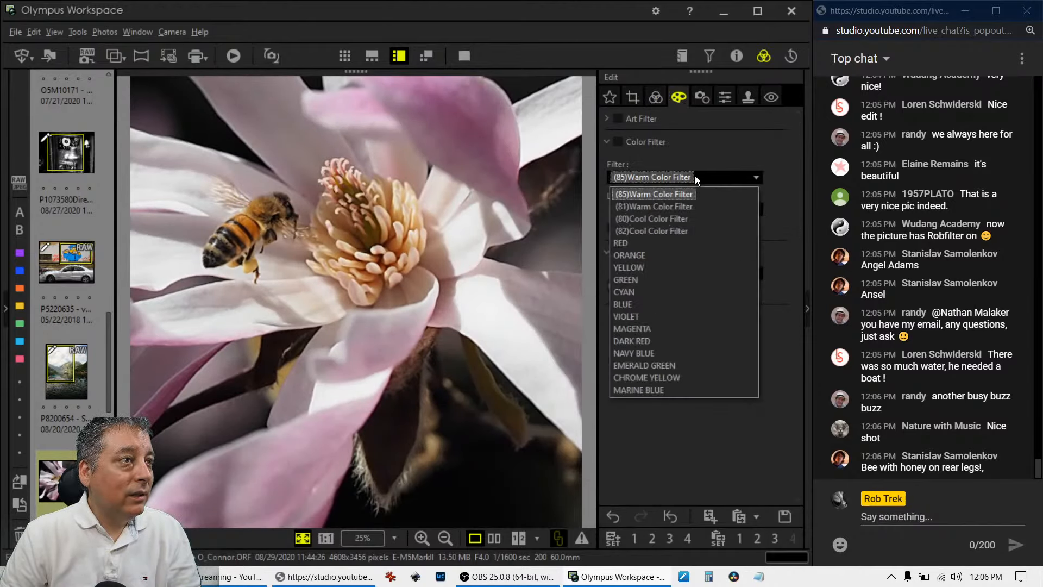
left_click(615, 118)
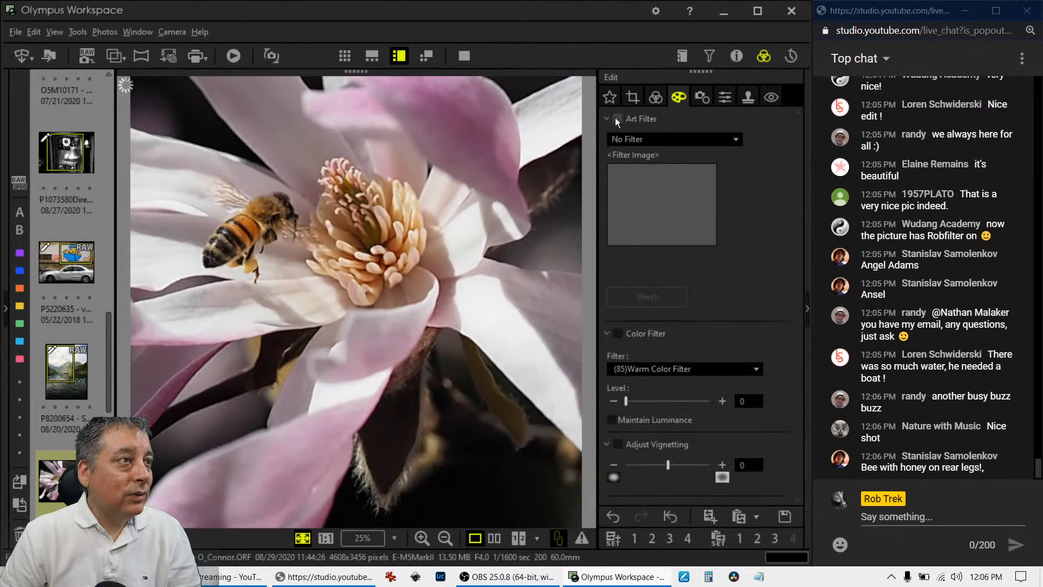
left_click(637, 140)
left_click(645, 170)
Lower the flower photo's saturation to -1.0.
left_click(655, 96)
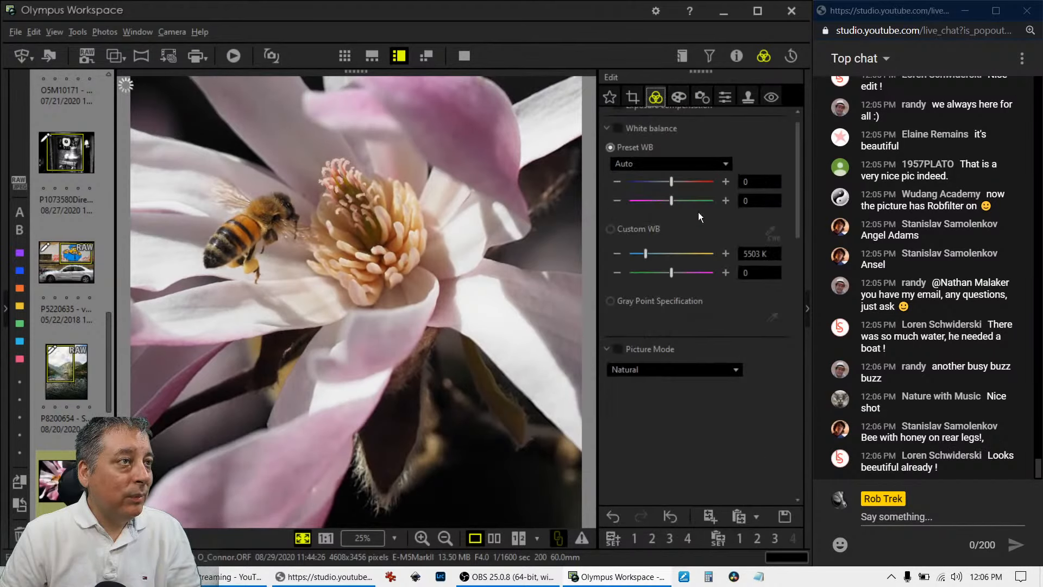
scroll(754, 420, "down", 6)
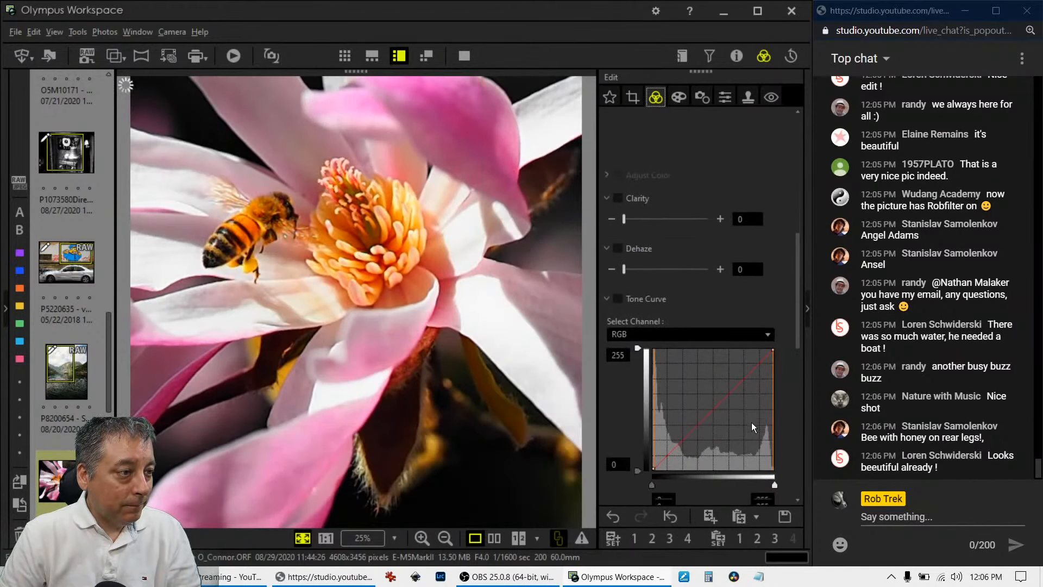
left_click_drag(796, 274, 811, 466)
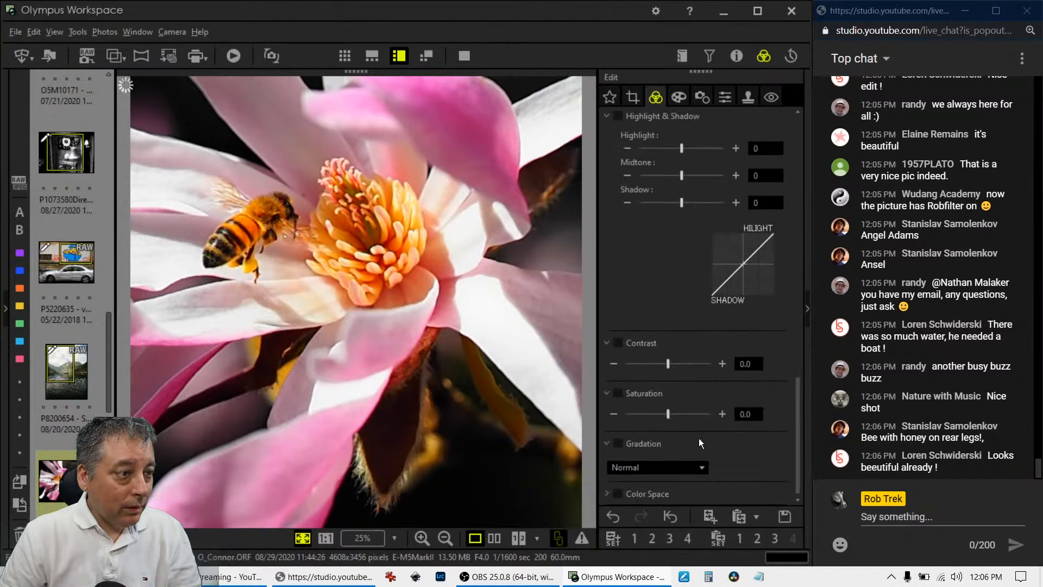
left_click_drag(667, 414, 646, 413)
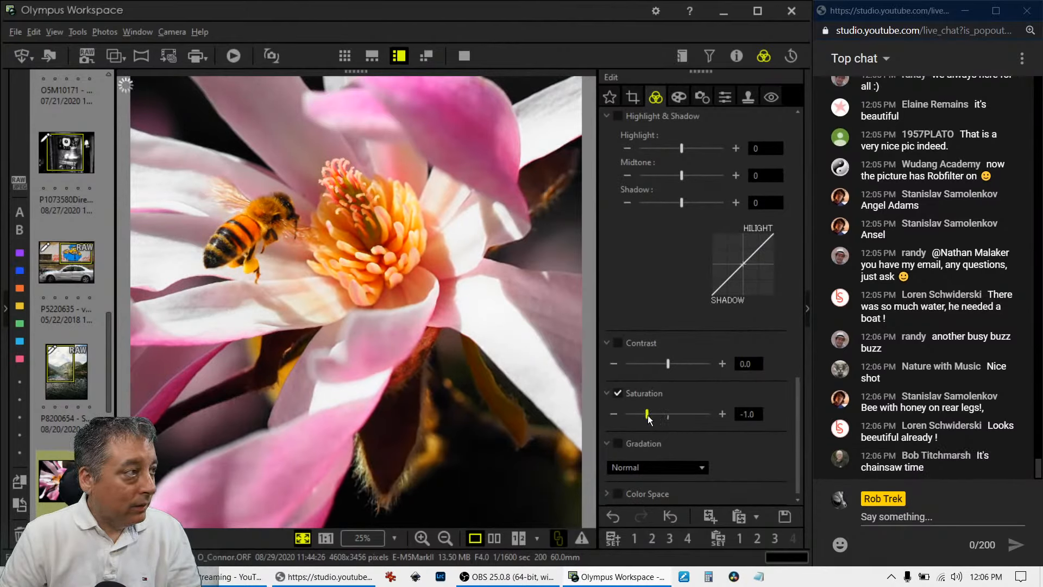
Darken the flower photo's edges with a vignetting adjustment of -10 and raise its sharpness to 1.4.
left_click(678, 97)
left_click_drag(668, 466, 657, 470)
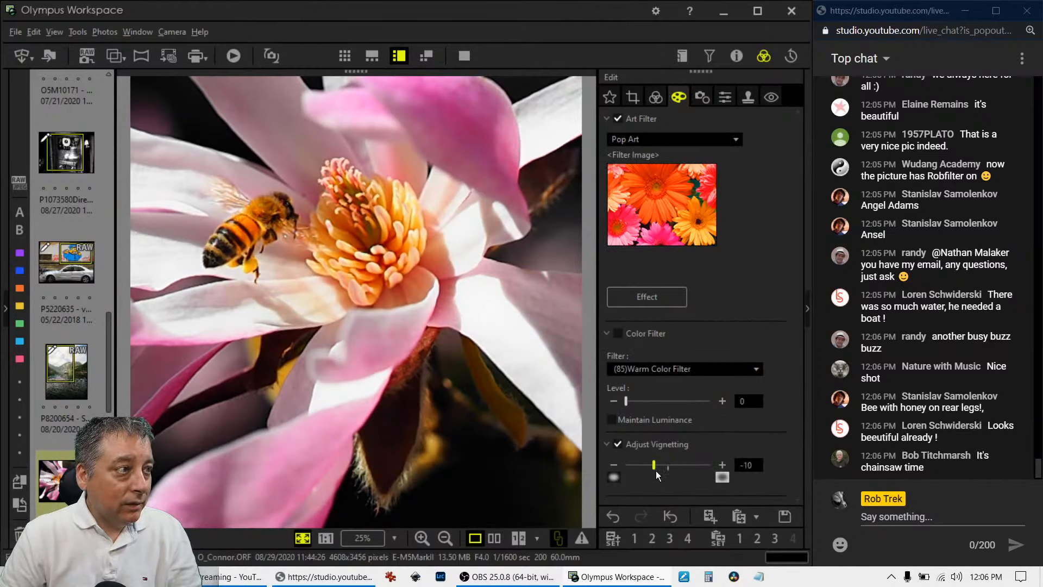
left_click(698, 98)
left_click(727, 98)
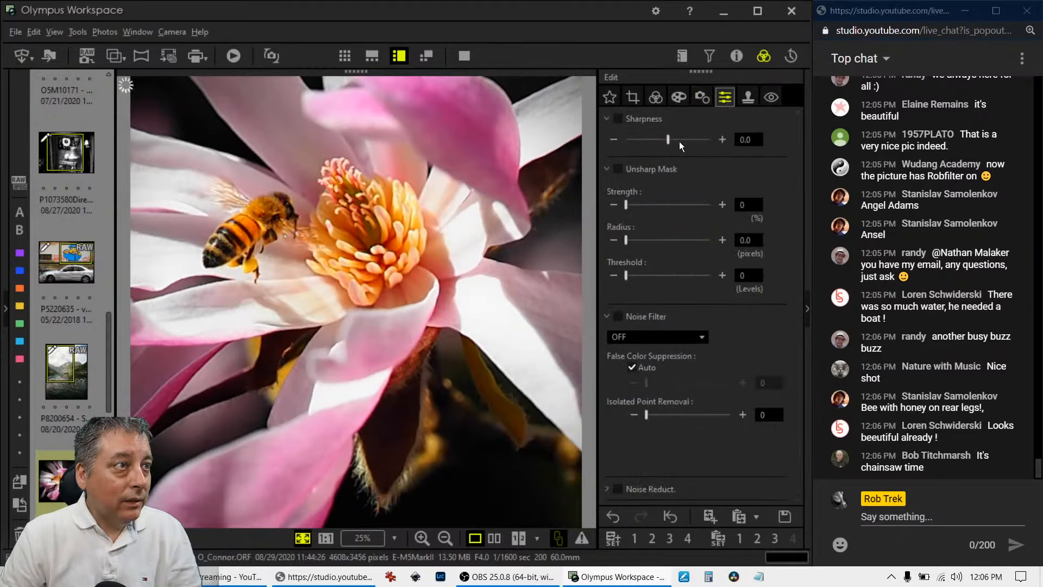
left_click_drag(679, 141, 694, 145)
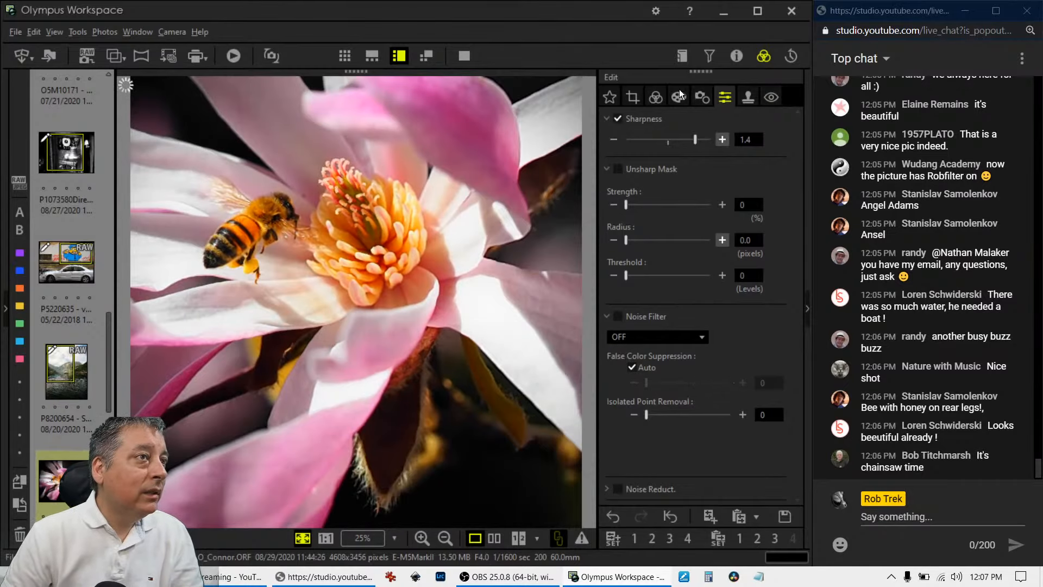
Reduce the flower photo's saturation to -2.0.
left_click(656, 97)
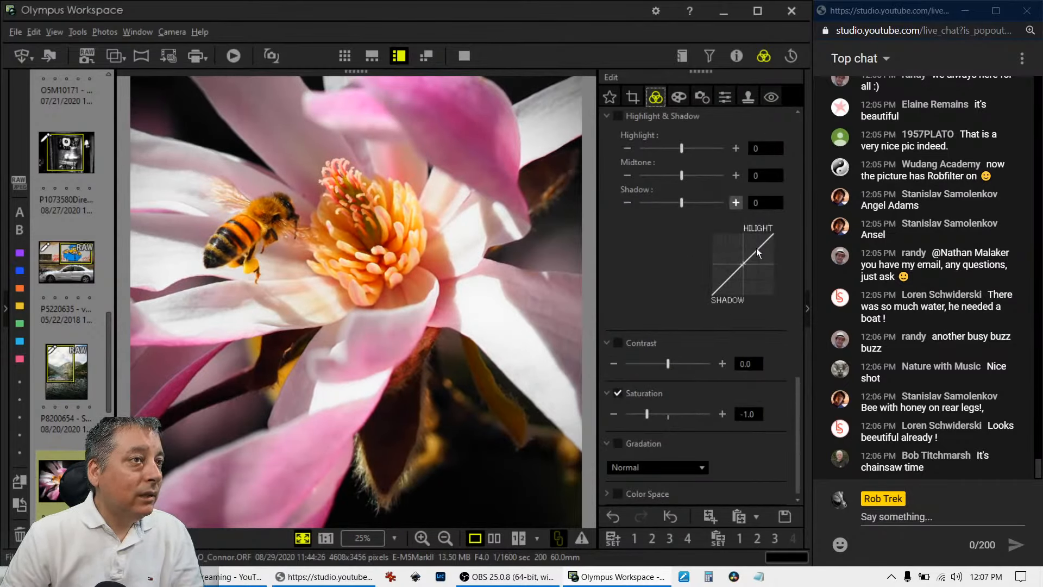
left_click_drag(800, 408, 798, 432)
left_click_drag(664, 416, 637, 419)
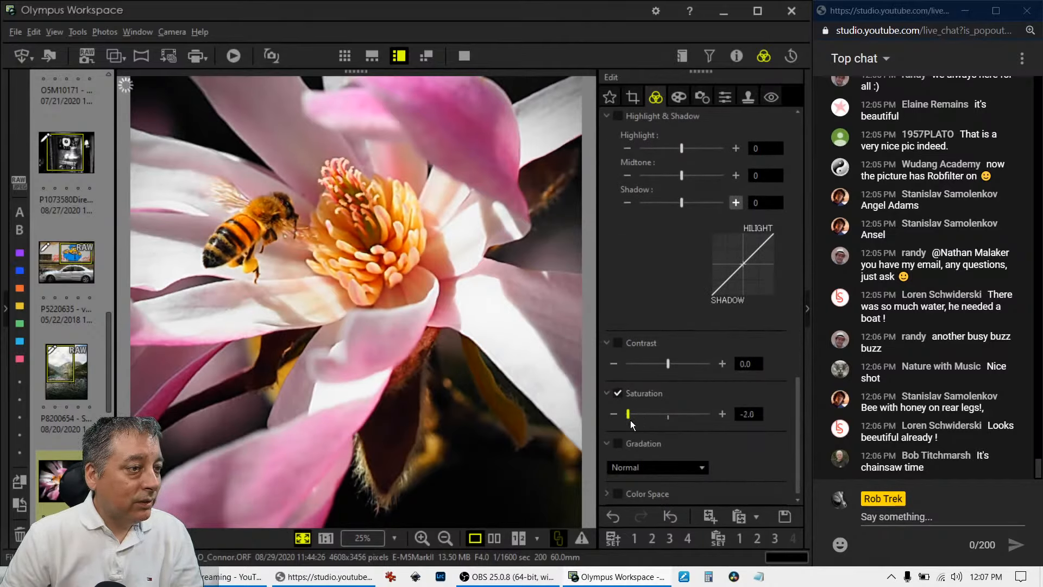
Adjust the flower photo's RGB tone curve by slightly lowering a shadow point and anchoring the midtones near the diagonal.
left_click_drag(798, 461, 797, 320)
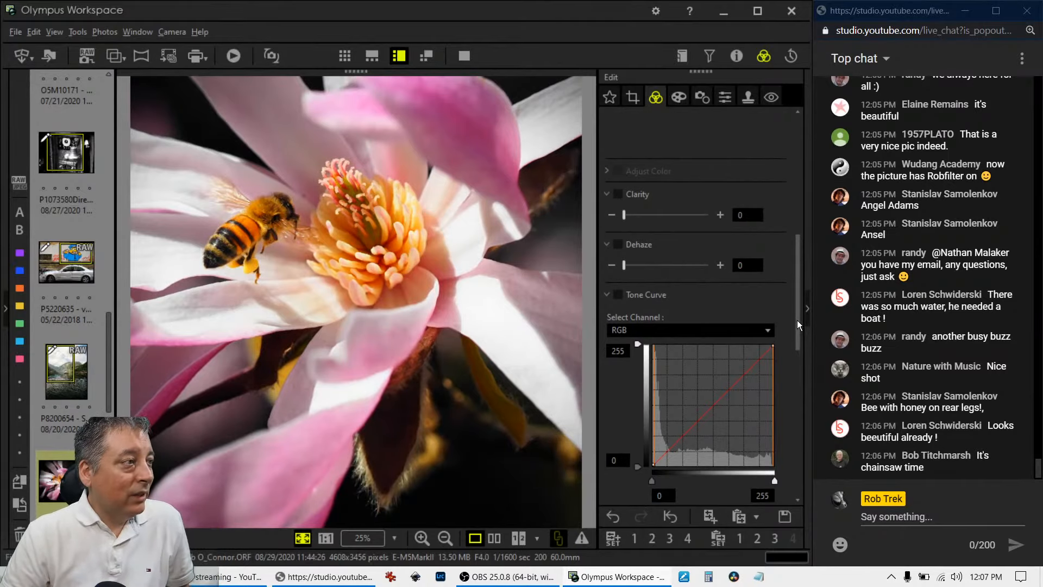
left_click_drag(796, 320, 796, 354)
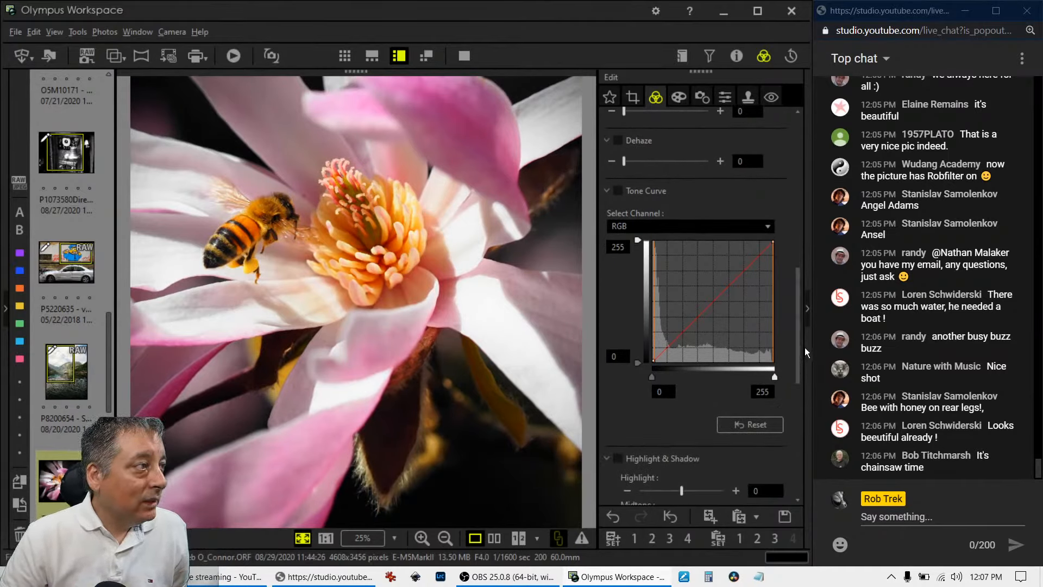
left_click(665, 351)
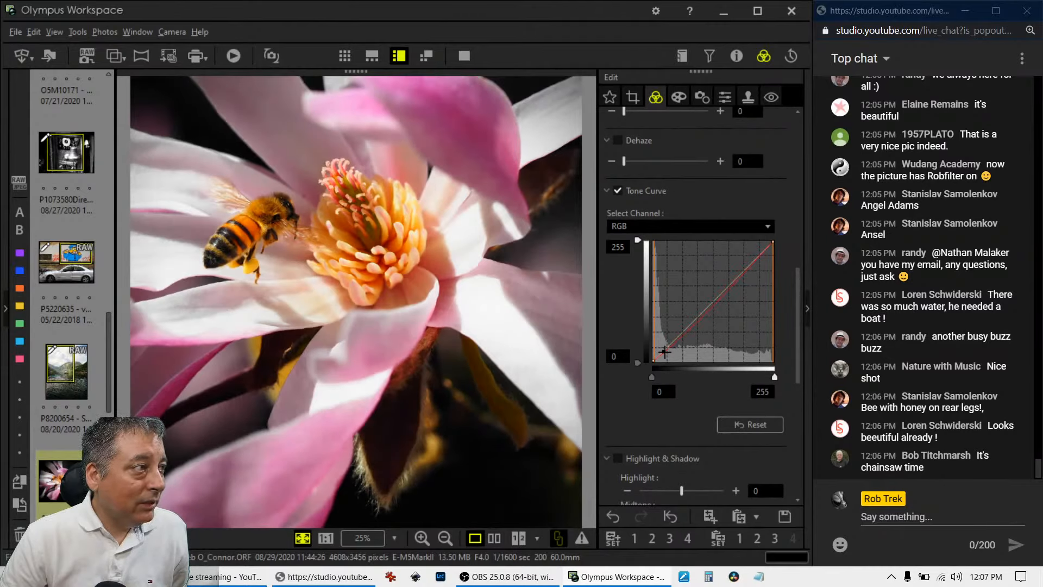
left_click_drag(665, 351, 665, 353)
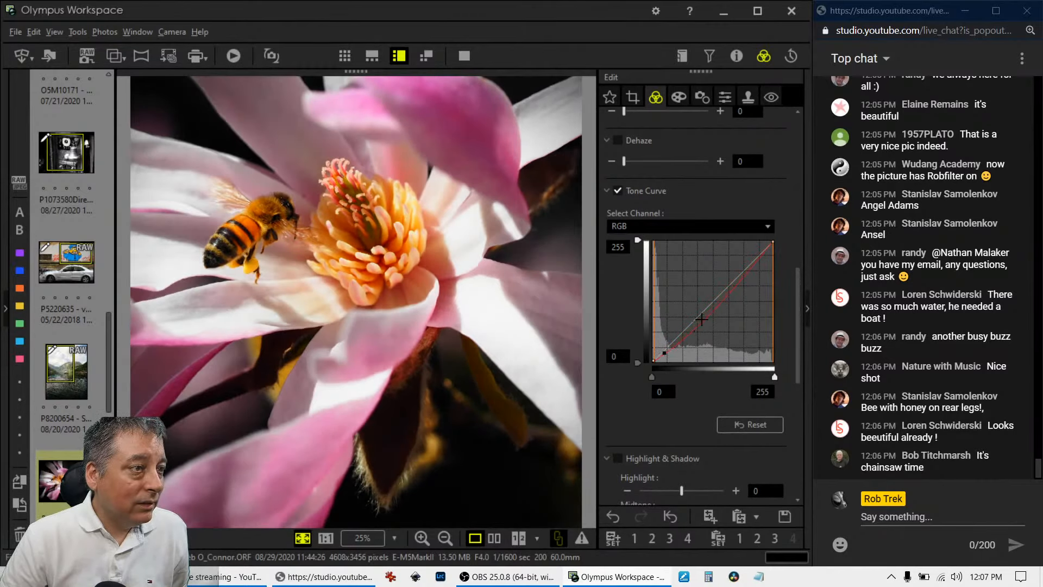
left_click_drag(701, 319, 709, 305)
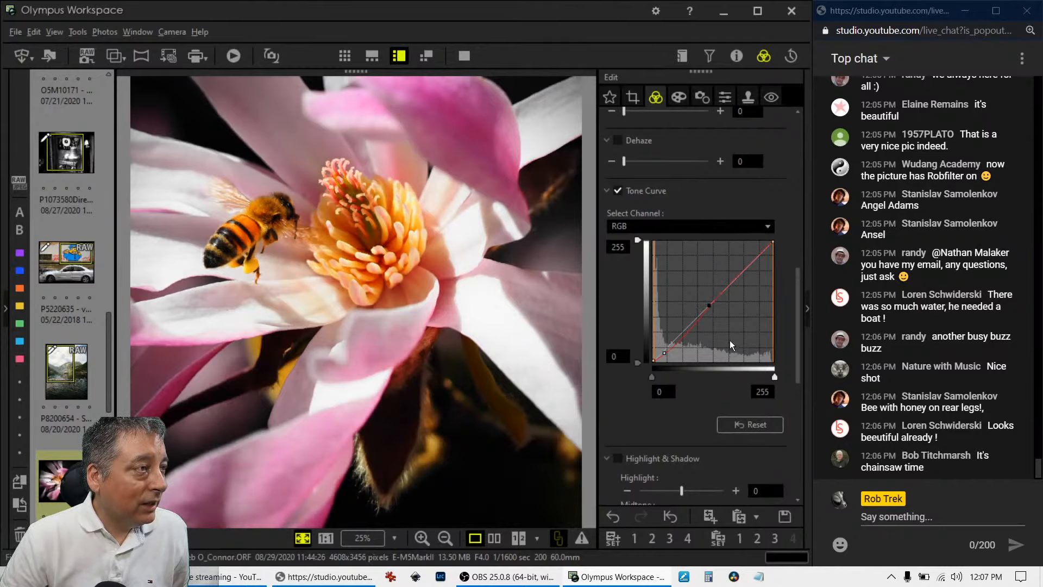
Compare the edited flower photo side by side with its original at full screen, and leave full screen again.
left_click(258, 222)
left_click(258, 222)
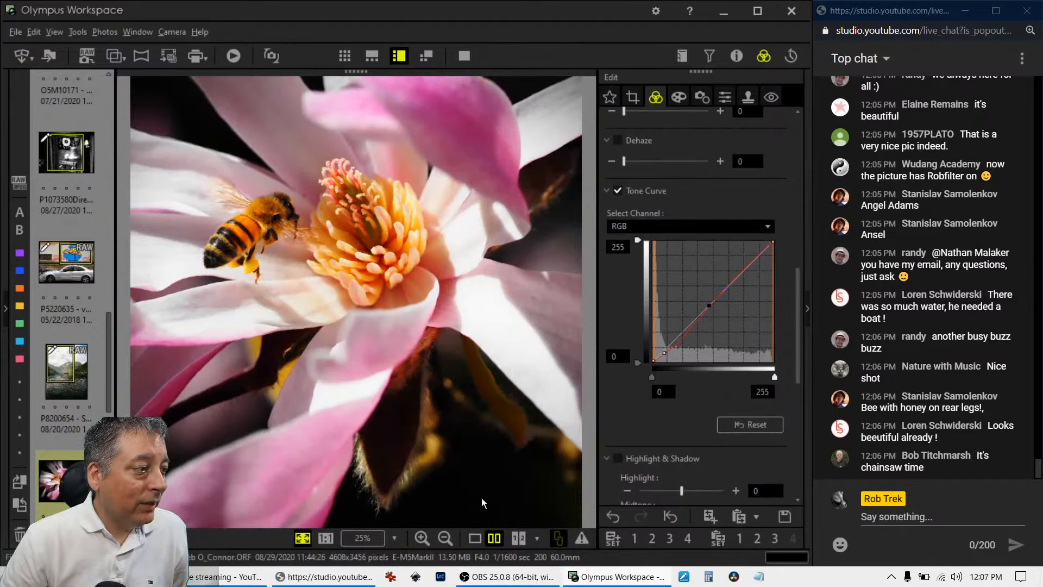
left_click(466, 56)
left_click(459, 59)
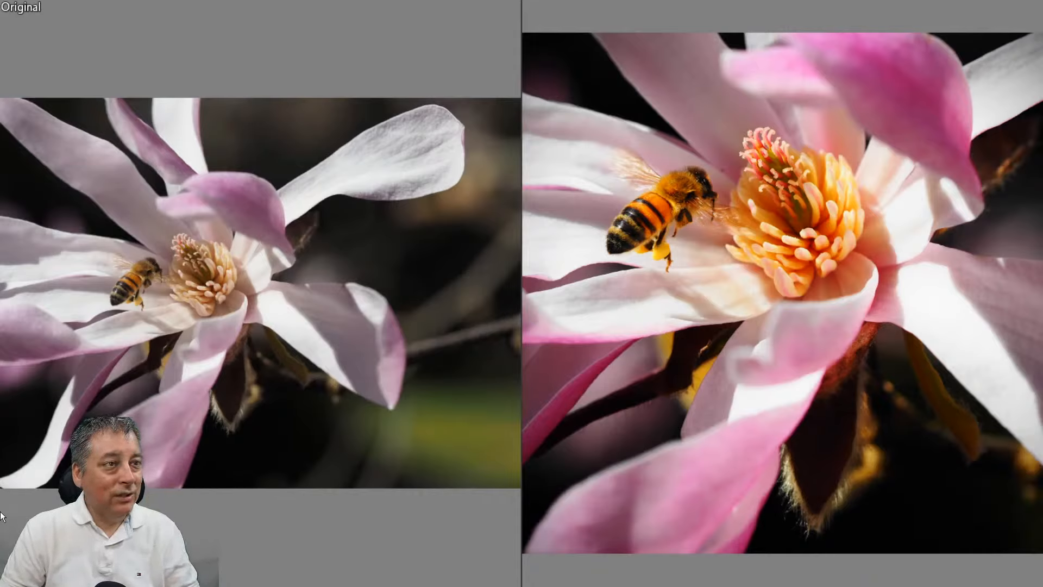
key("Escape")
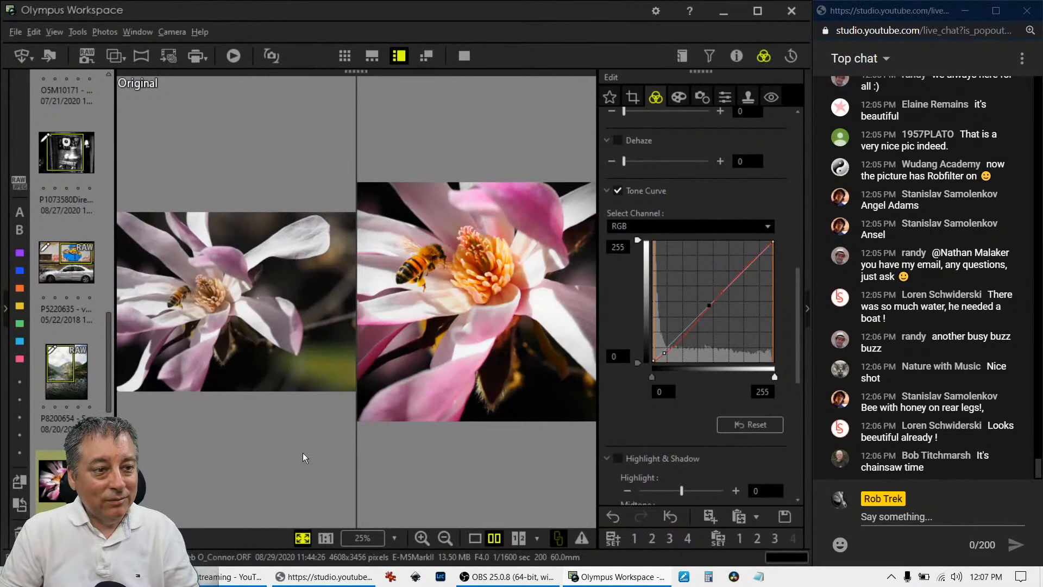
Open the fireworks photo in single-image view and examine it at full screen before returning to the editor.
scroll(53, 420, "down", 3)
left_click(56, 432)
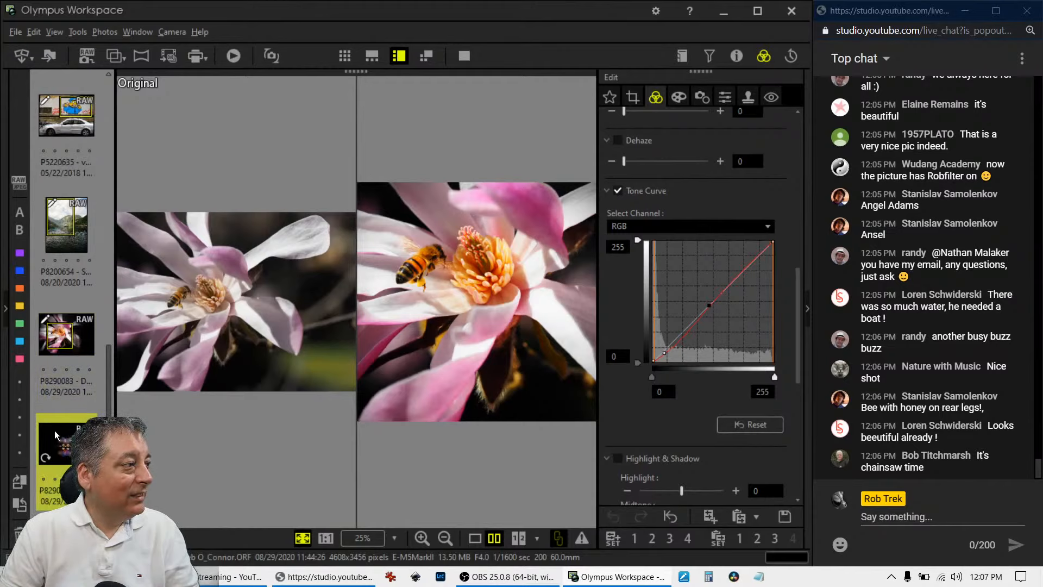
left_click(475, 537)
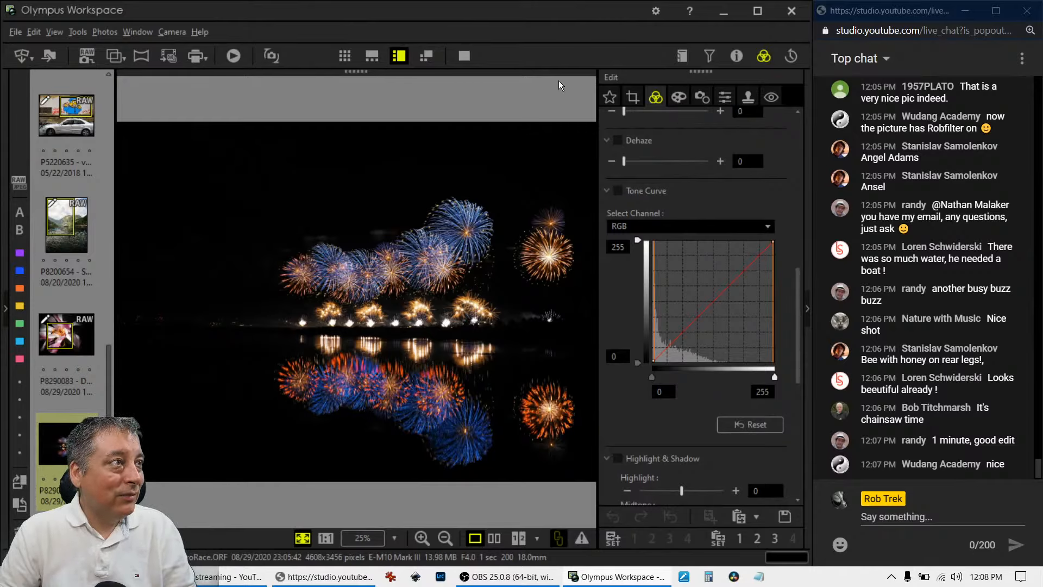
left_click(464, 55)
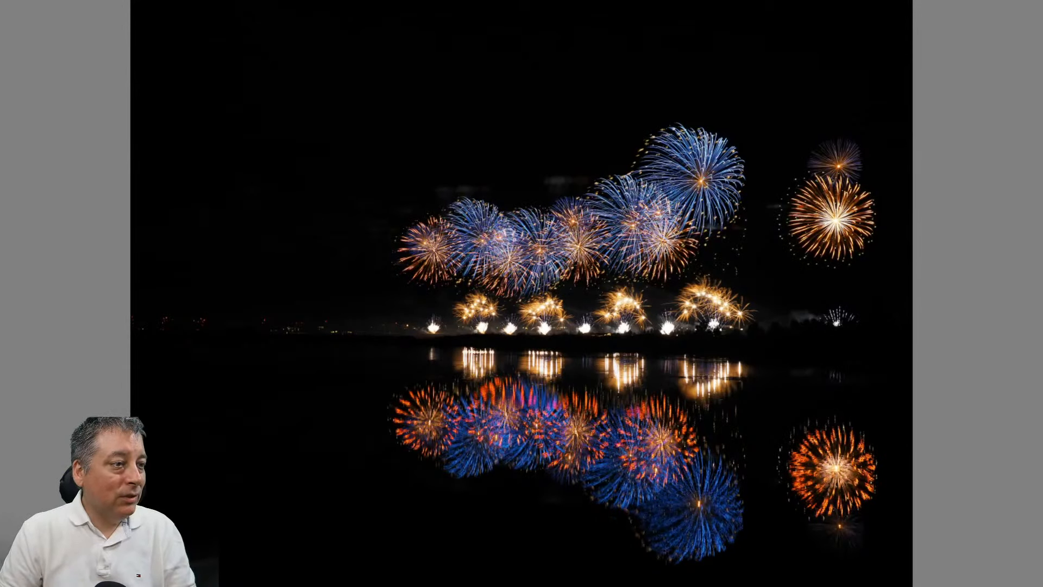
key("Escape")
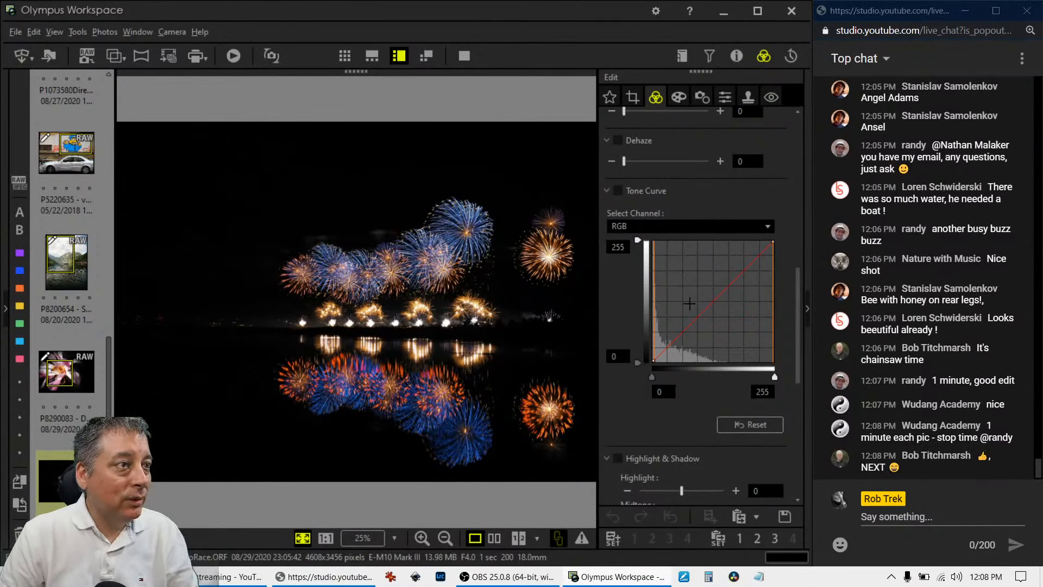
Shape the fireworks photo's RGB tone curve, strongly raising the highlights and holding the shadows close to the diagonal.
left_click_drag(742, 275, 744, 260)
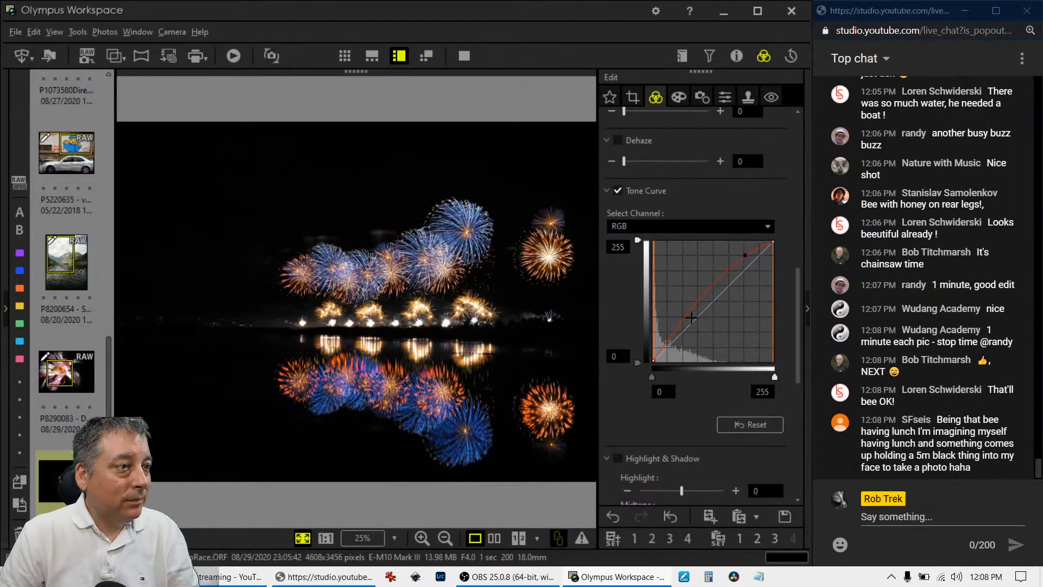
left_click_drag(680, 323, 674, 342)
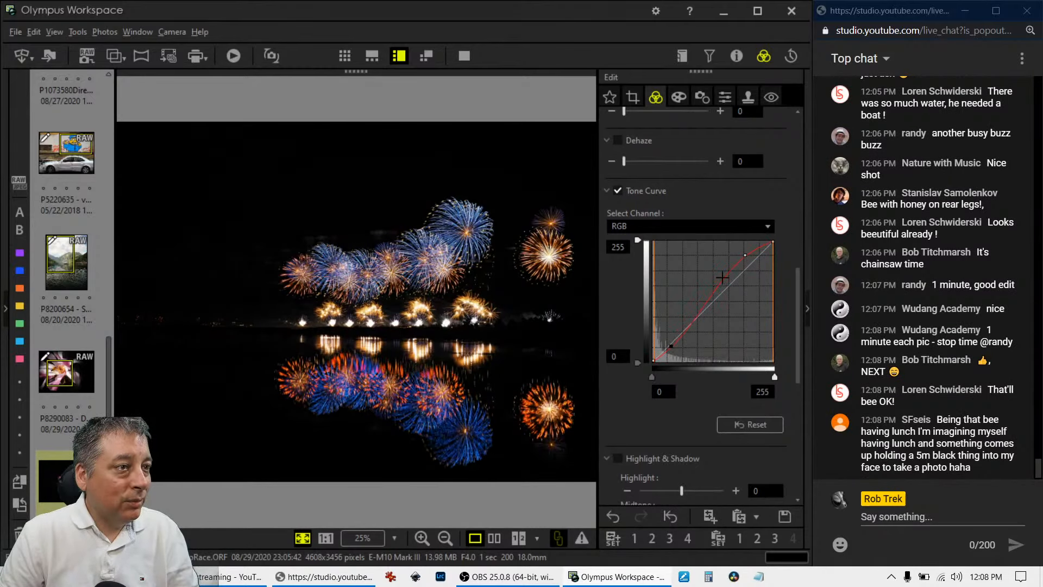
left_click_drag(745, 254, 723, 257)
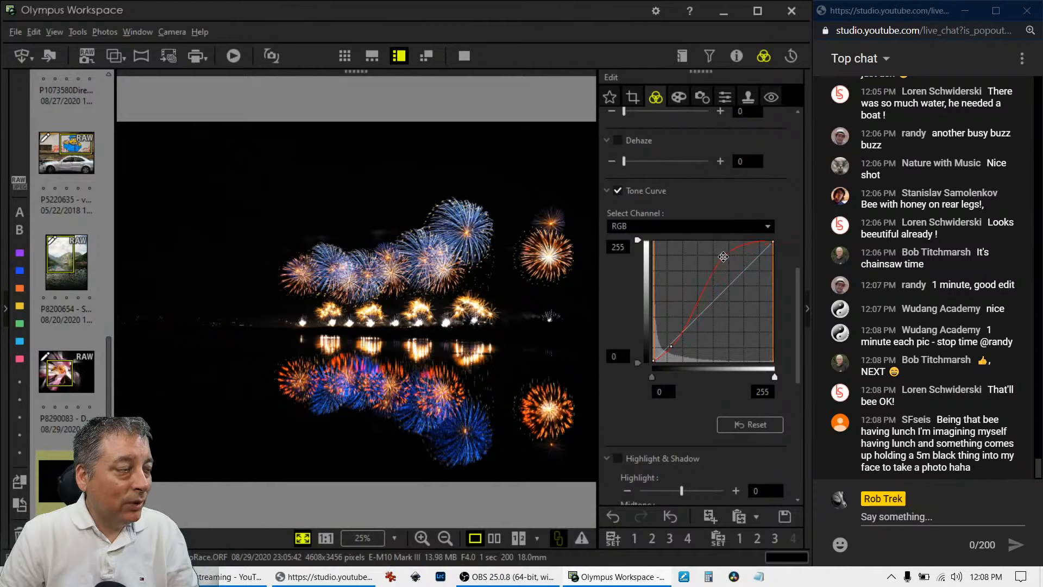
left_click_drag(671, 346, 671, 348)
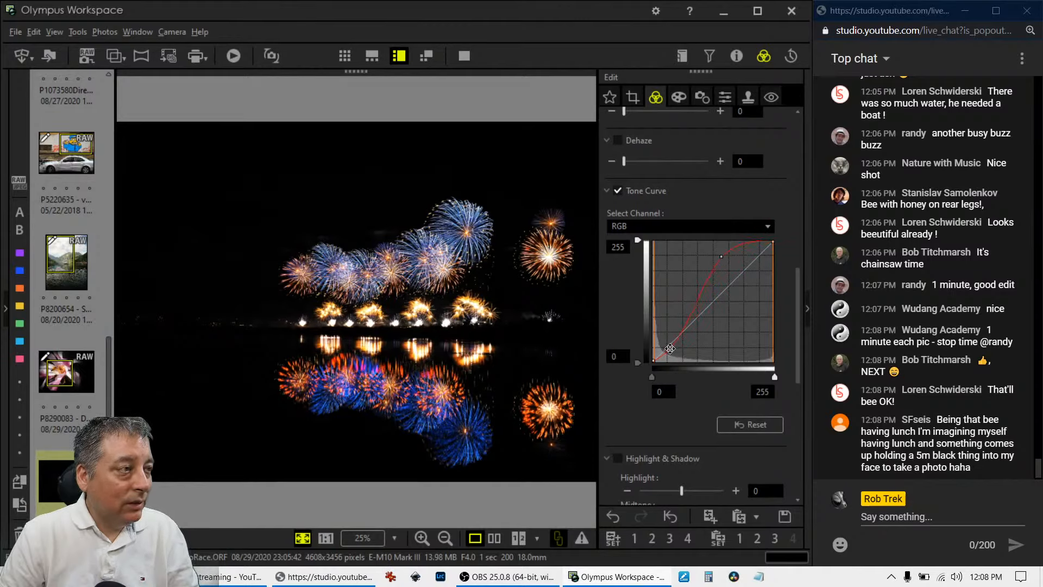
Increase the fireworks photo's clarity to about 20.
scroll(679, 426, "down", 8)
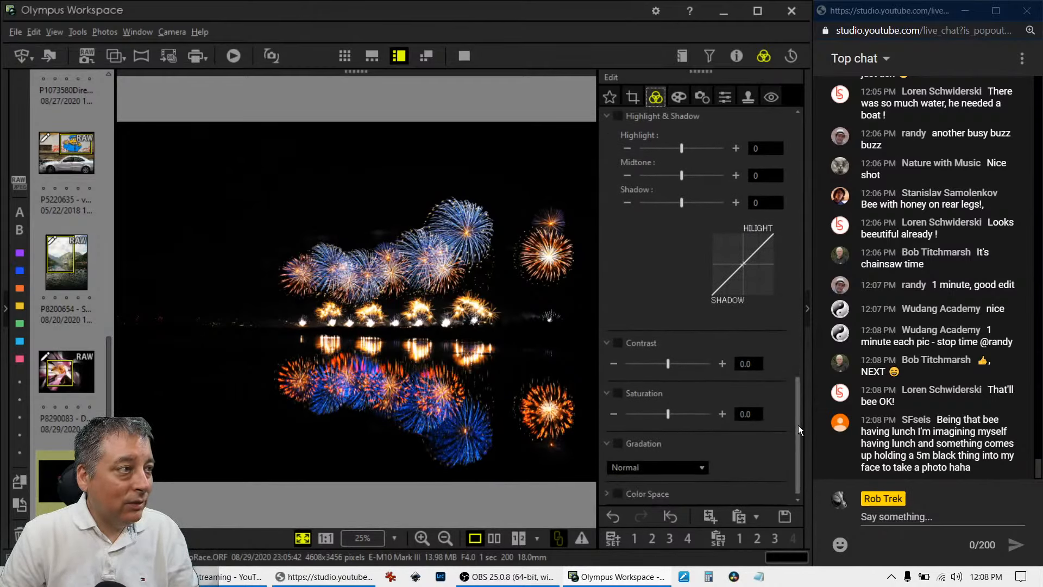
left_click_drag(797, 424, 791, 231)
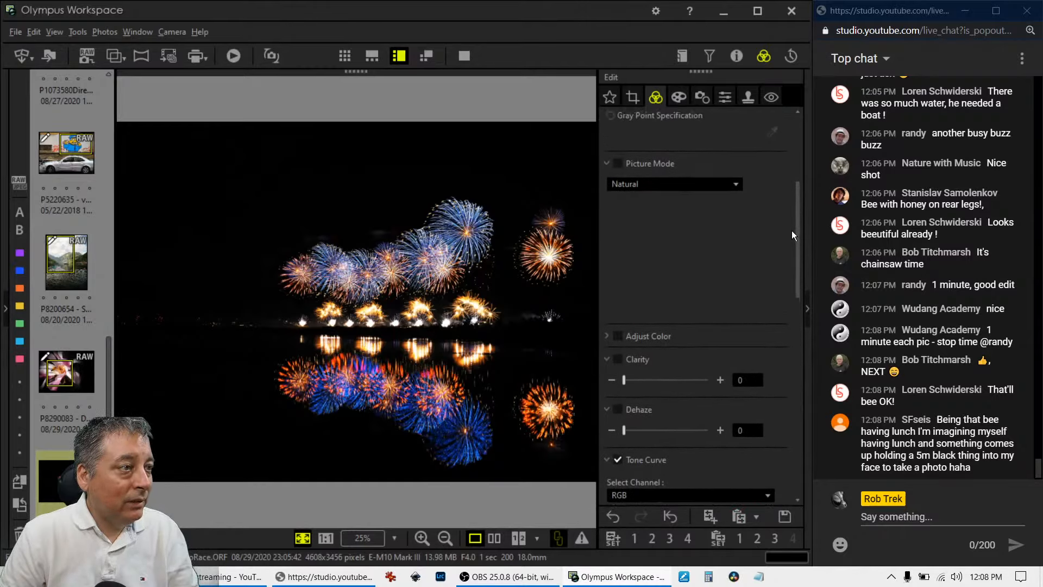
left_click_drag(627, 371, 644, 372)
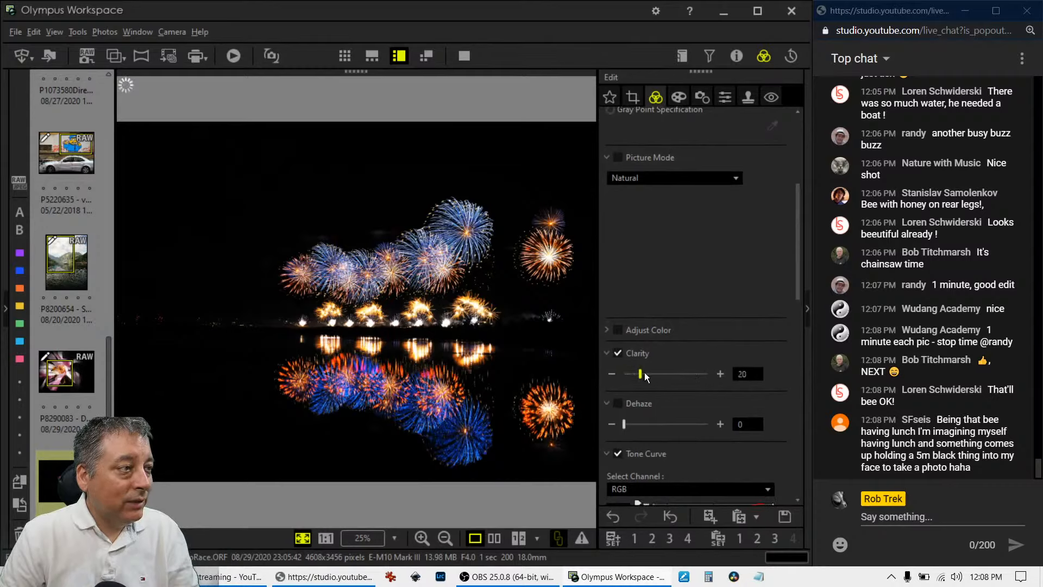
left_click_drag(798, 294, 796, 217)
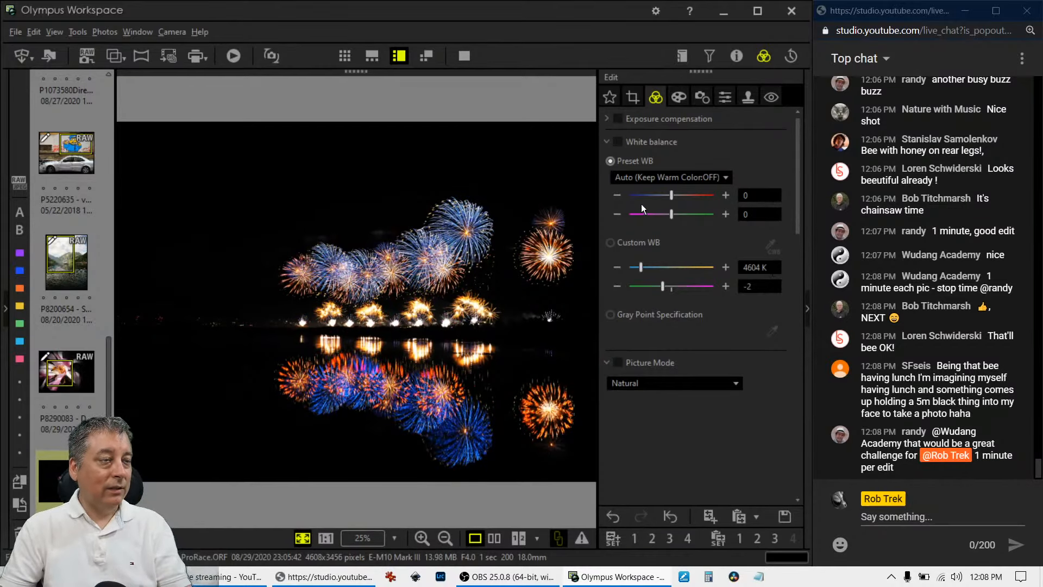
Crop the fireworks photo at a 4:3 ratio to about 4100 x 3074 pixels, trimming its dark left side.
left_click(631, 97)
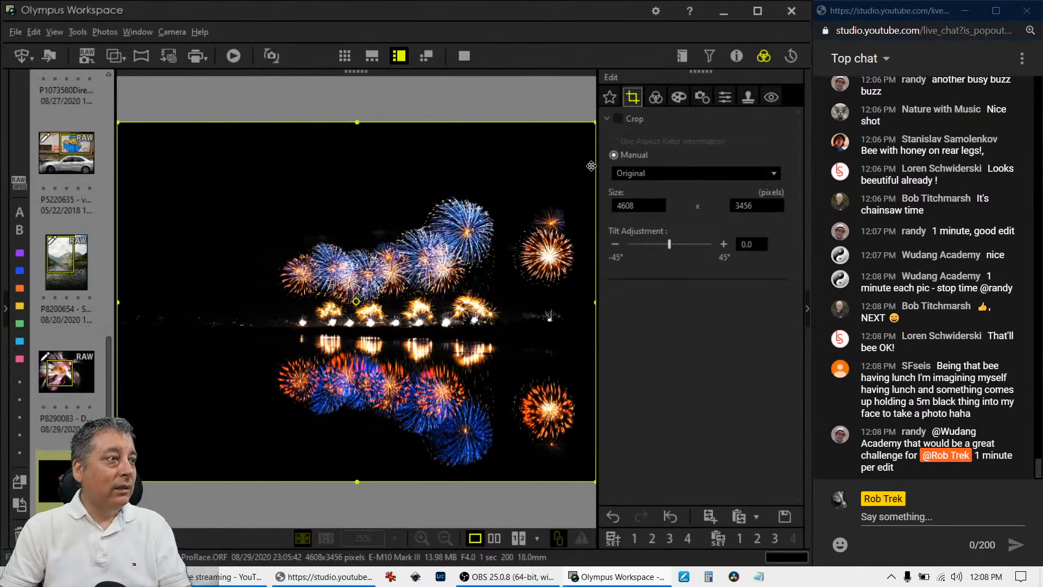
left_click(652, 173)
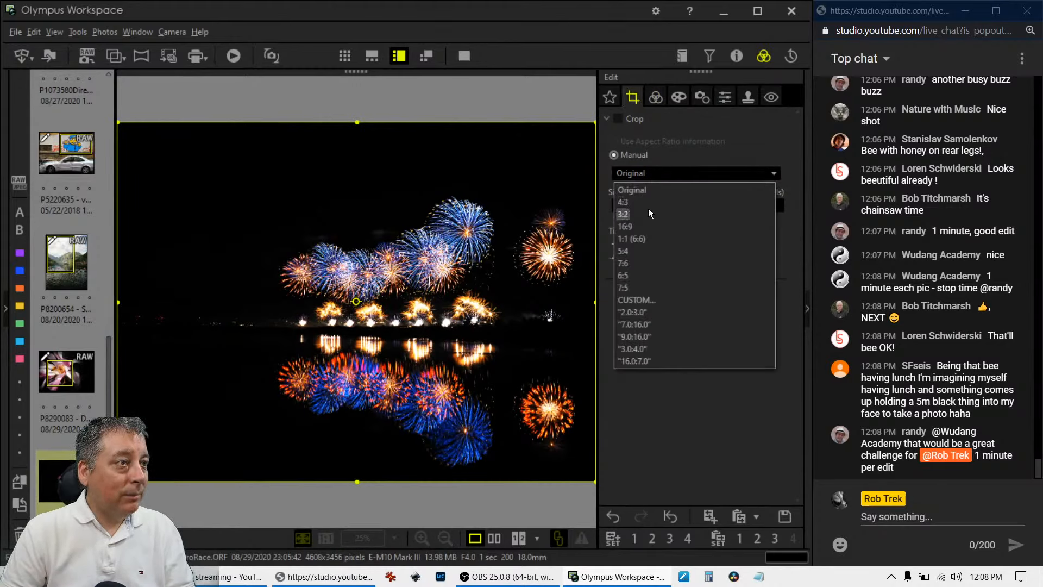
left_click(647, 204)
left_click_drag(123, 299, 173, 313)
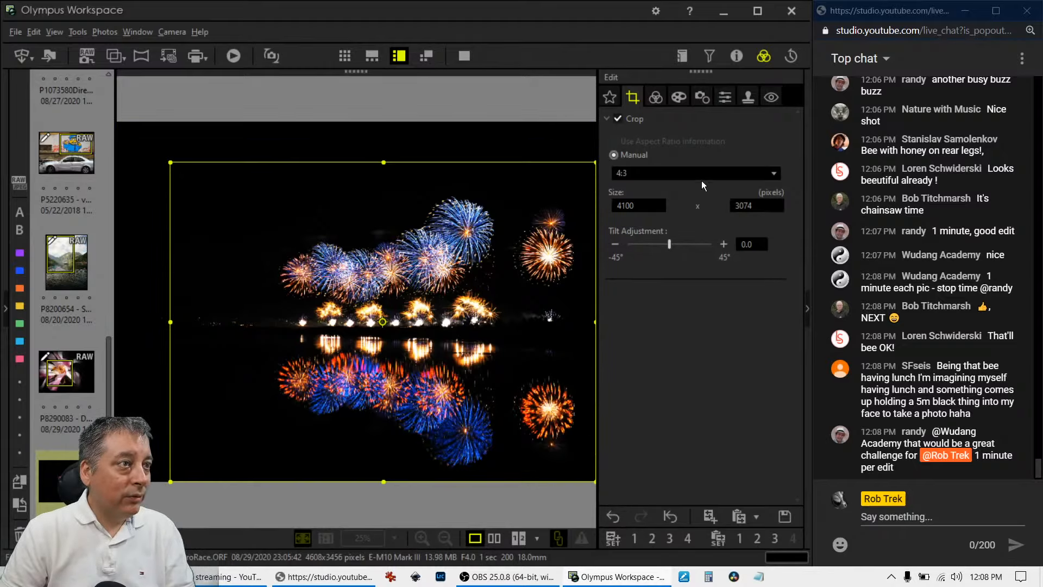
Try a 3.0:4.0 portrait crop shifted toward the fireworks on the photo's right side, and try the 3:2 ratio.
left_click(670, 172)
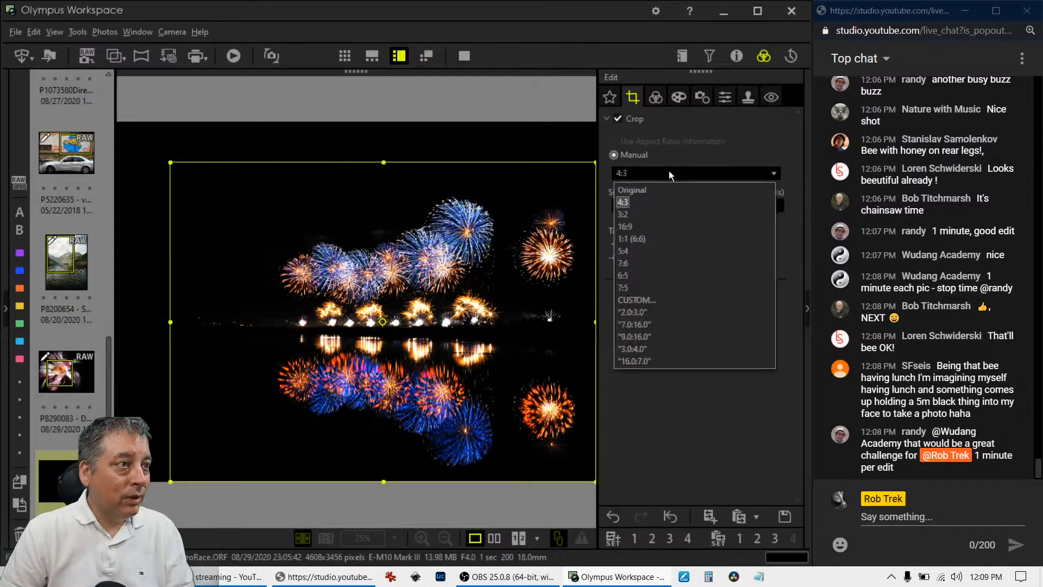
left_click(643, 347)
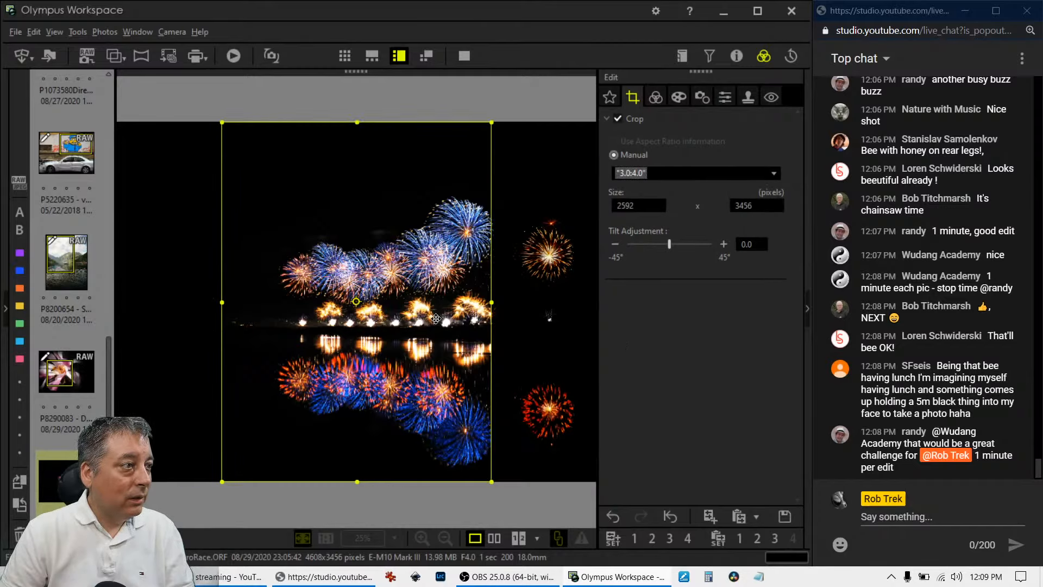
left_click_drag(453, 326, 580, 308)
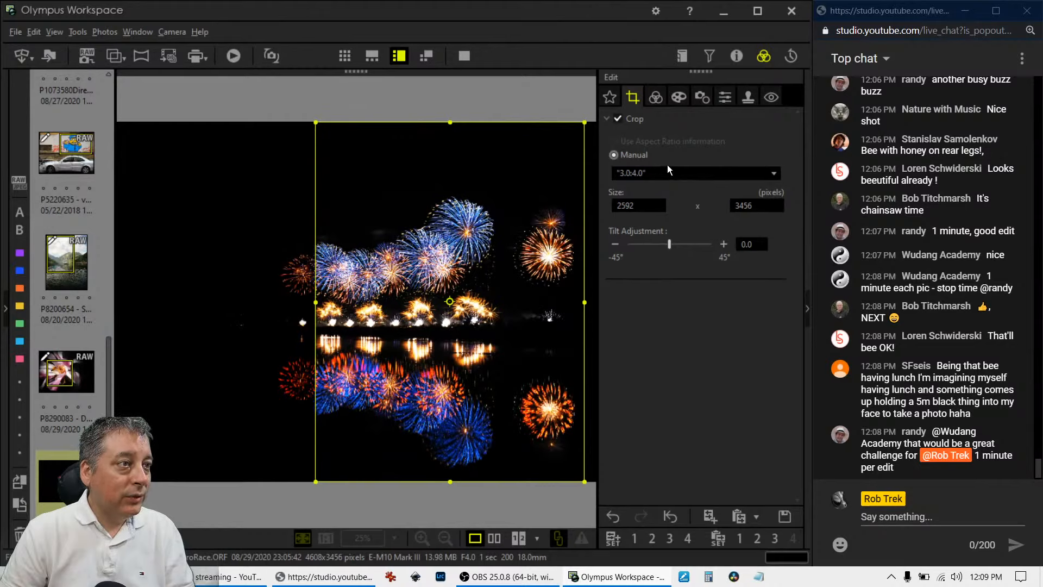
left_click(657, 173)
left_click(650, 217)
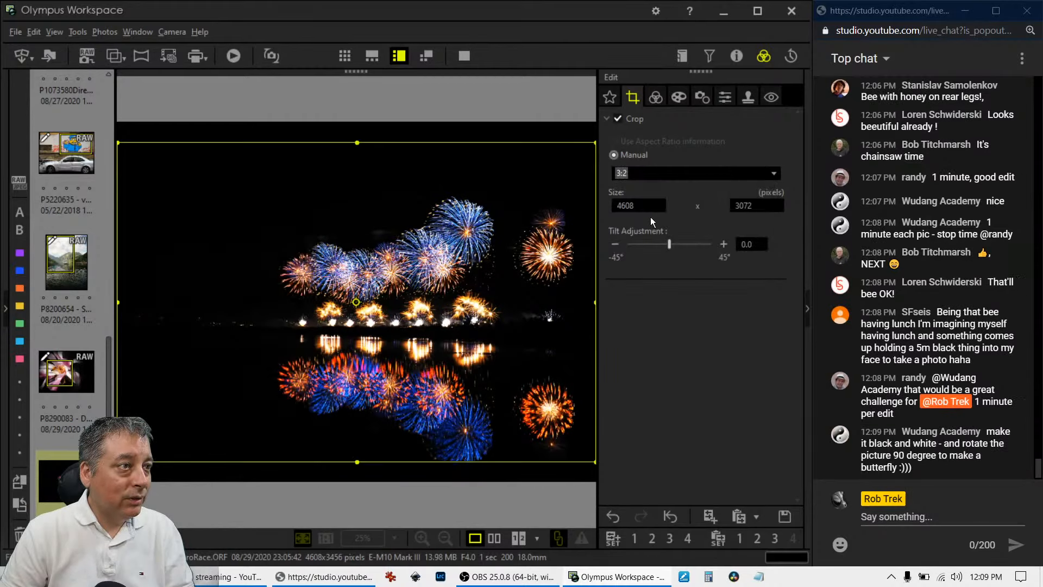
Crop the fireworks photo at 4:3 to about 3794 x 2844 pixels, shifted down to include the full reflection, and apply it.
left_click(650, 172)
left_click(645, 201)
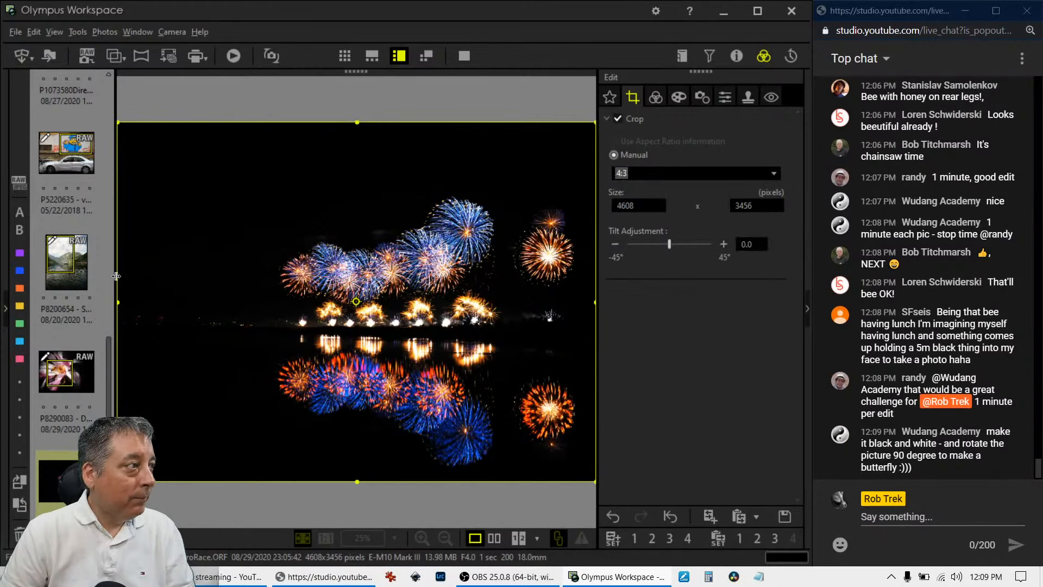
left_click_drag(116, 276, 202, 278)
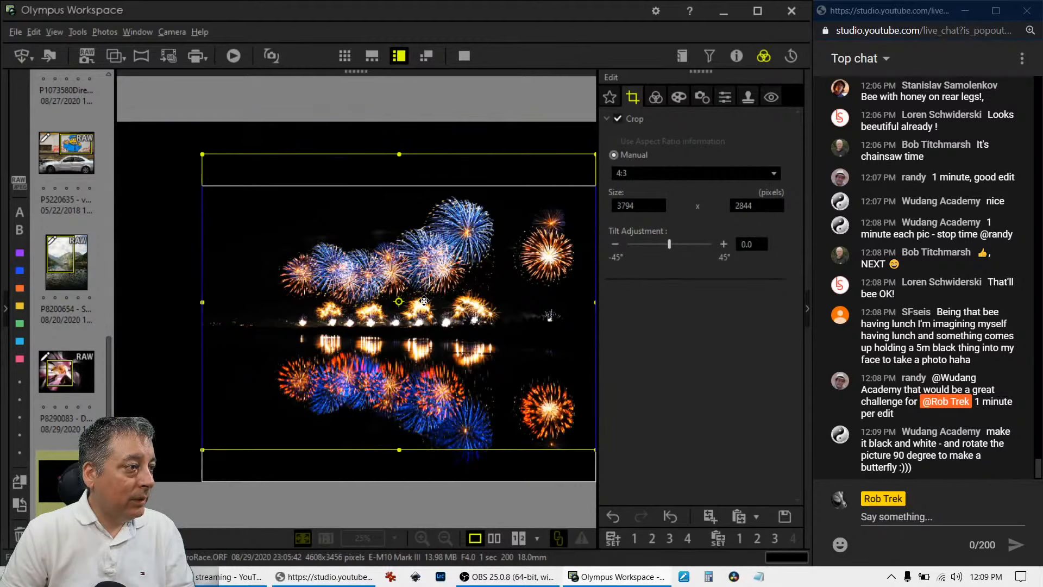
left_click_drag(423, 300, 424, 302)
left_click(656, 98)
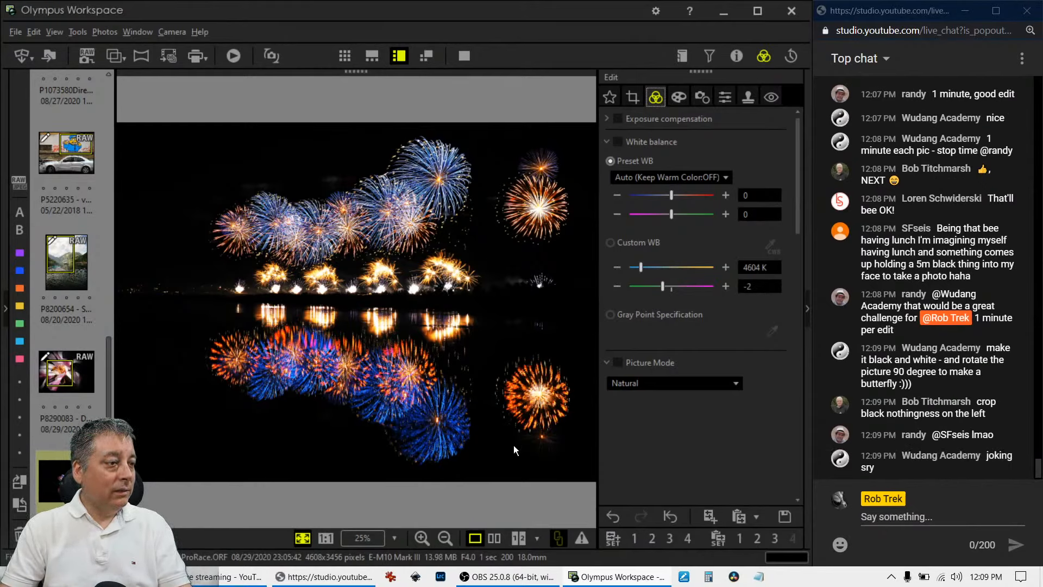
Compare the cropped fireworks photo with its original side by side at full screen, checking the bursts in close-up, and leave full screen.
left_click(495, 537)
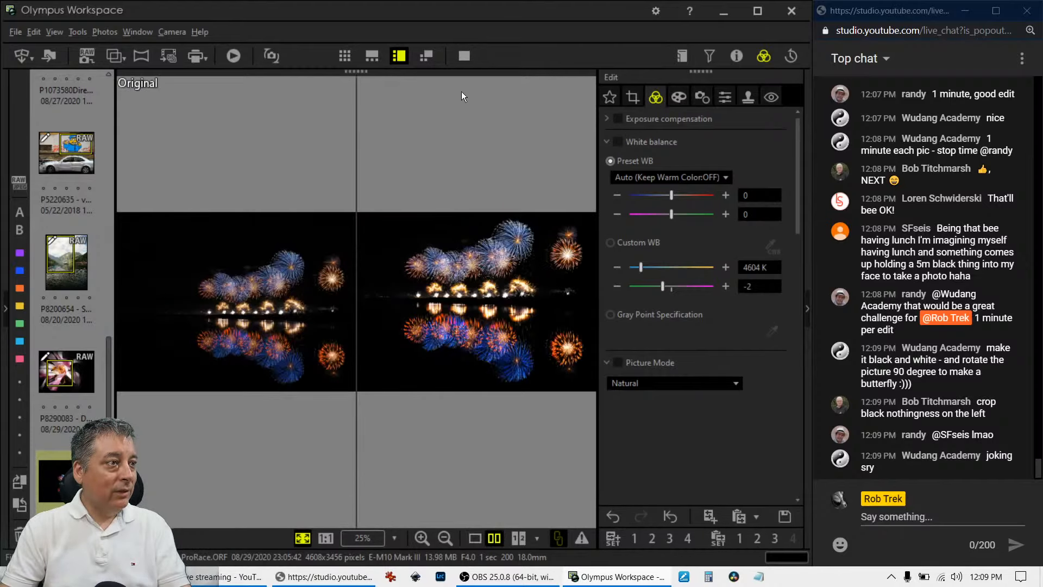
left_click(459, 57)
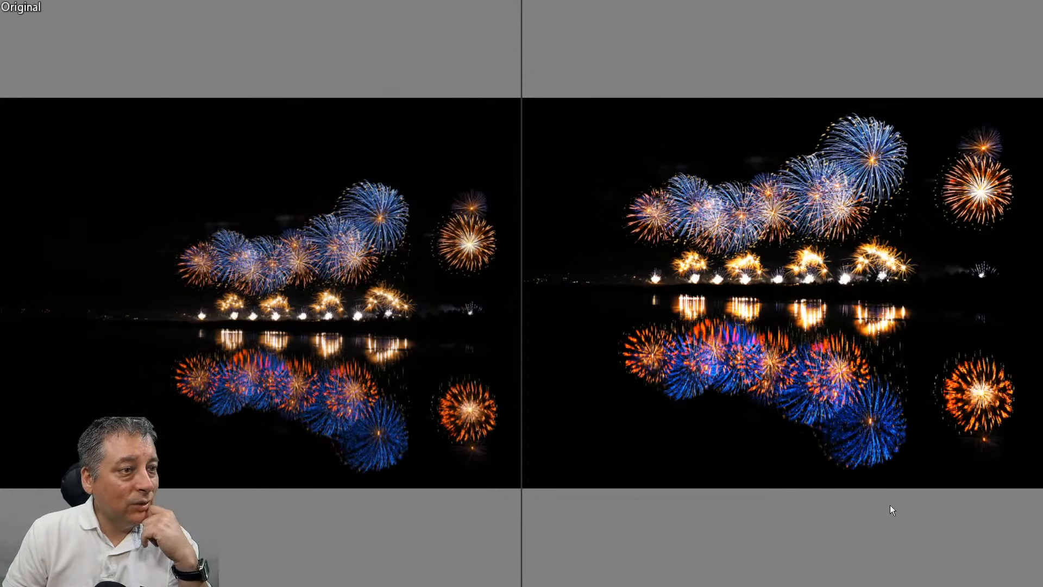
left_click(813, 226)
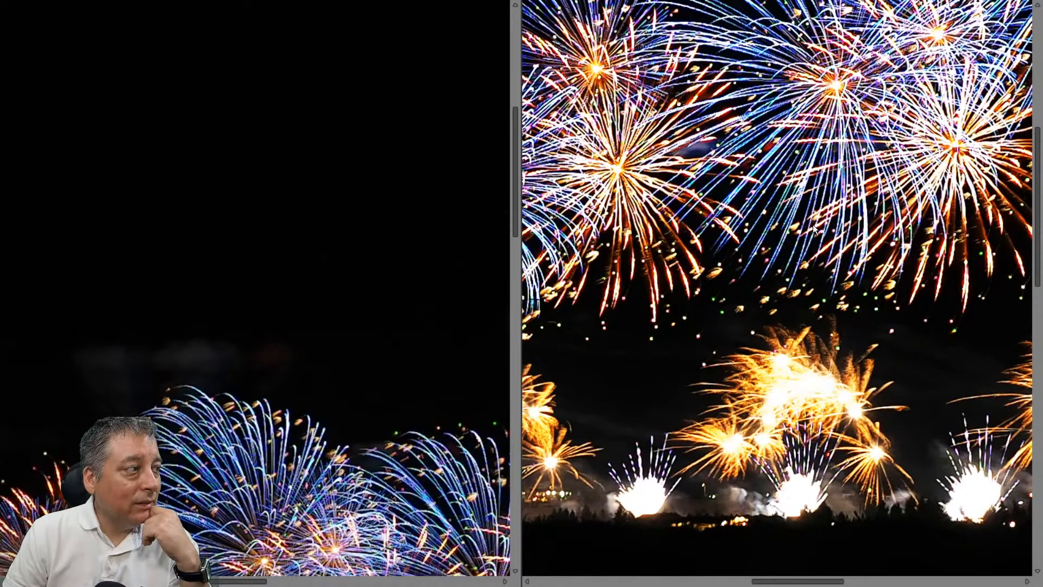
left_click(800, 352)
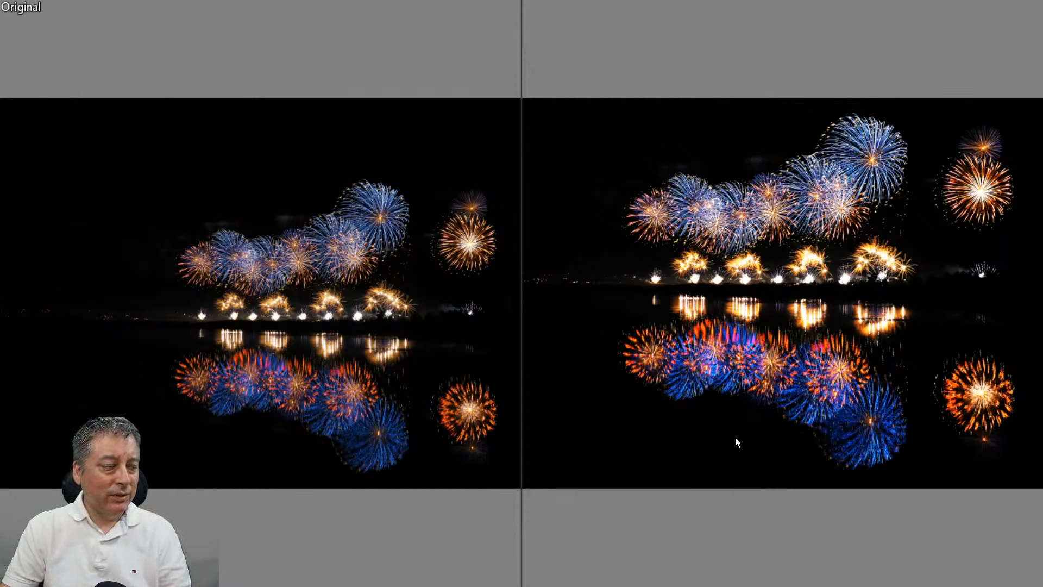
key("Escape")
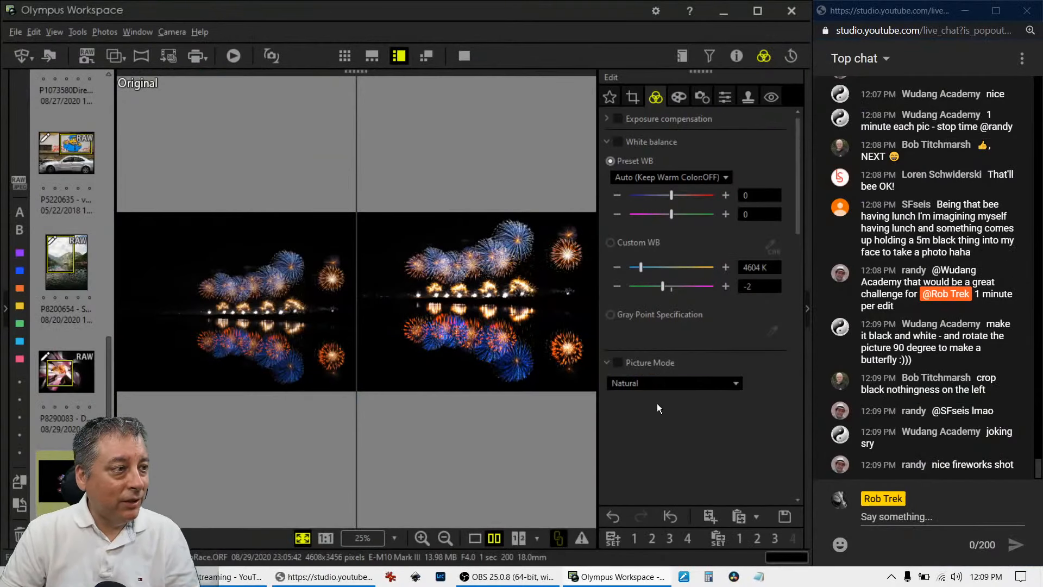
Open the harbour photo with the statue and ship in single-image view at full screen.
scroll(54, 438, "down", 3)
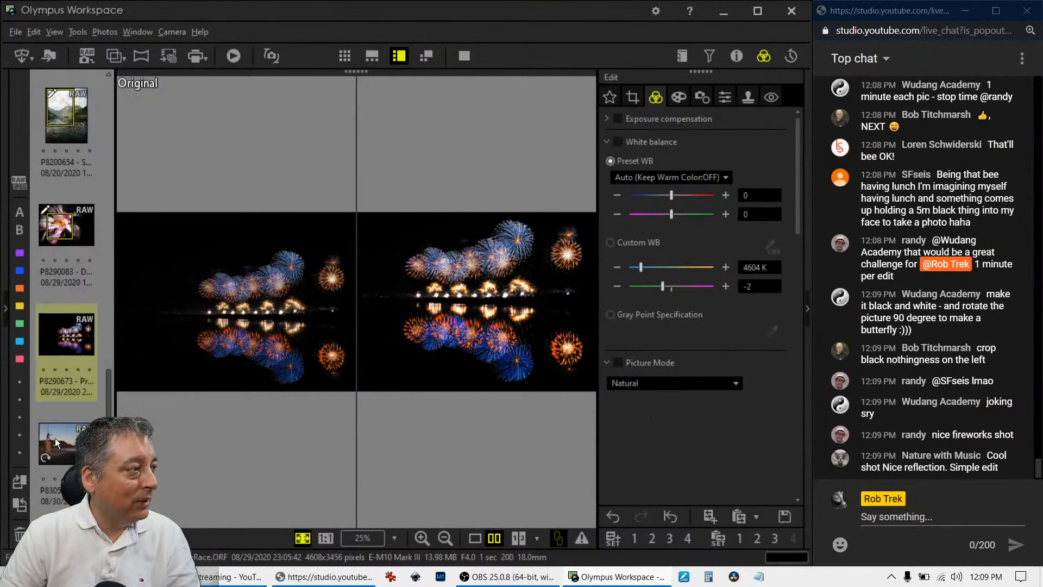
left_click(56, 435)
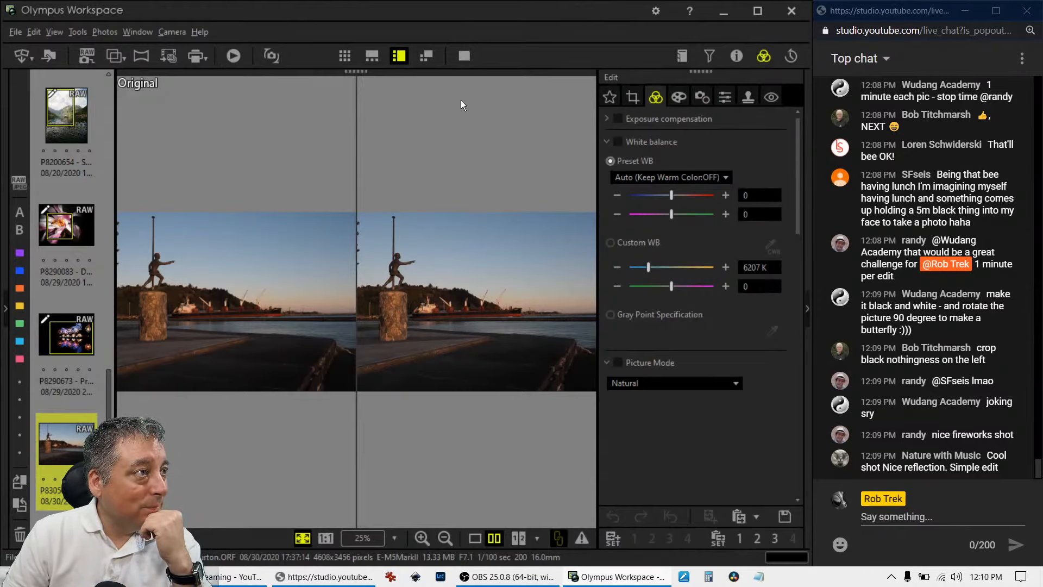
left_click(471, 538)
left_click(464, 57)
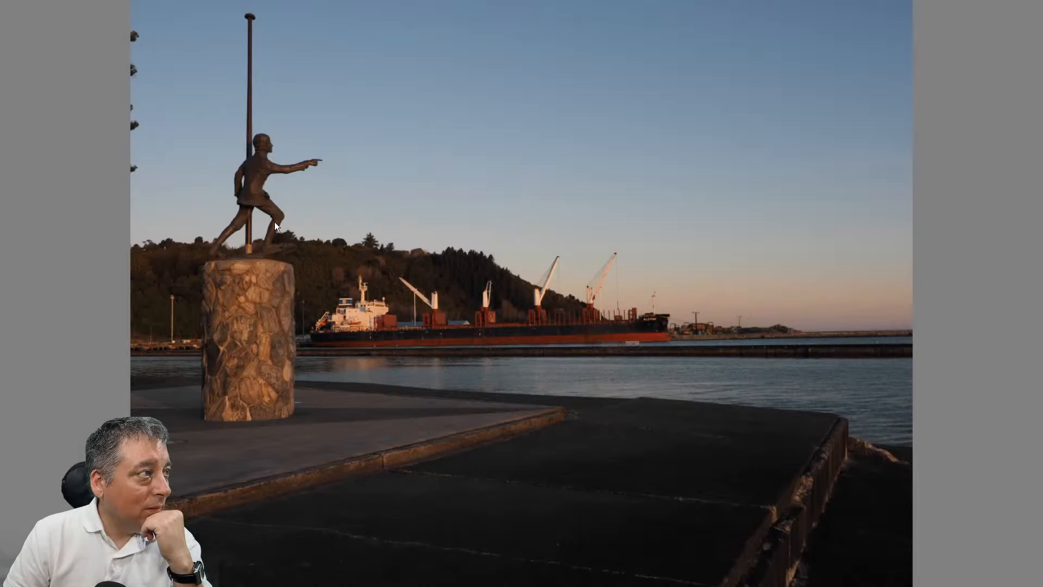
Examine the ship and the statue in close-up, return to the whole photo, and leave full screen.
left_click(609, 321)
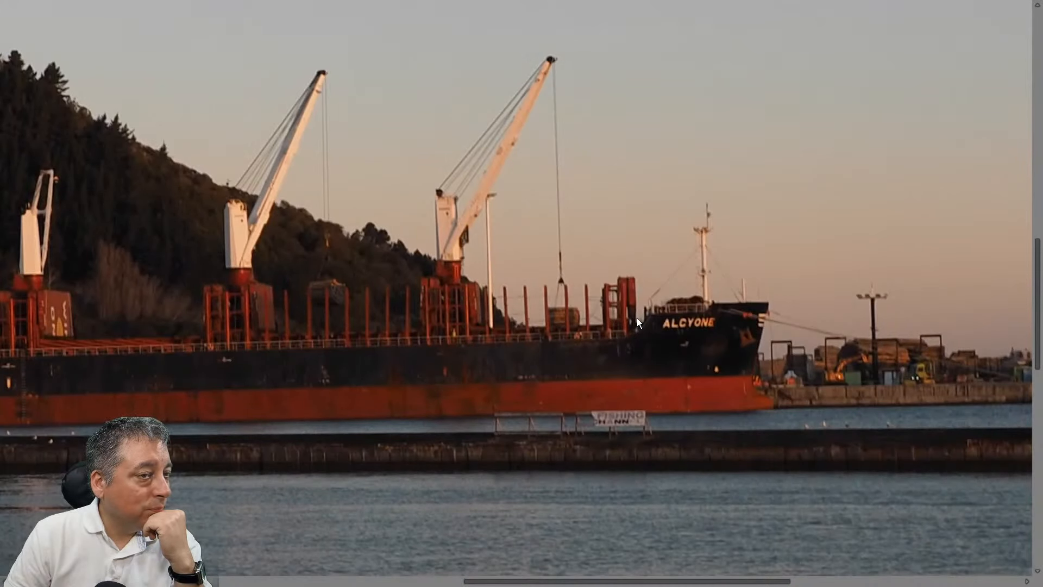
left_click(637, 318)
key("Right")
left_click(275, 243)
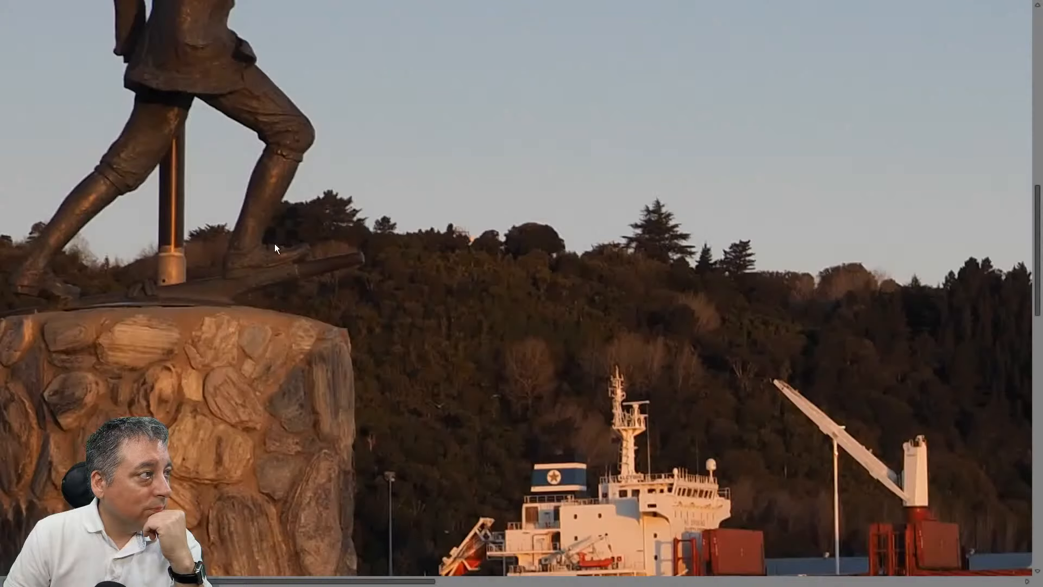
left_click_drag(275, 244, 374, 494)
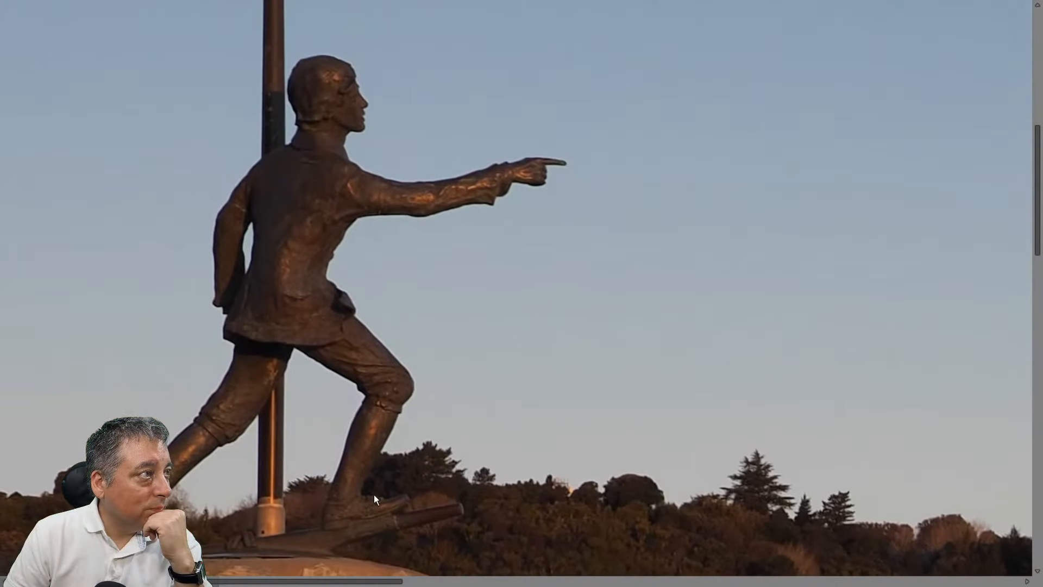
left_click(374, 494)
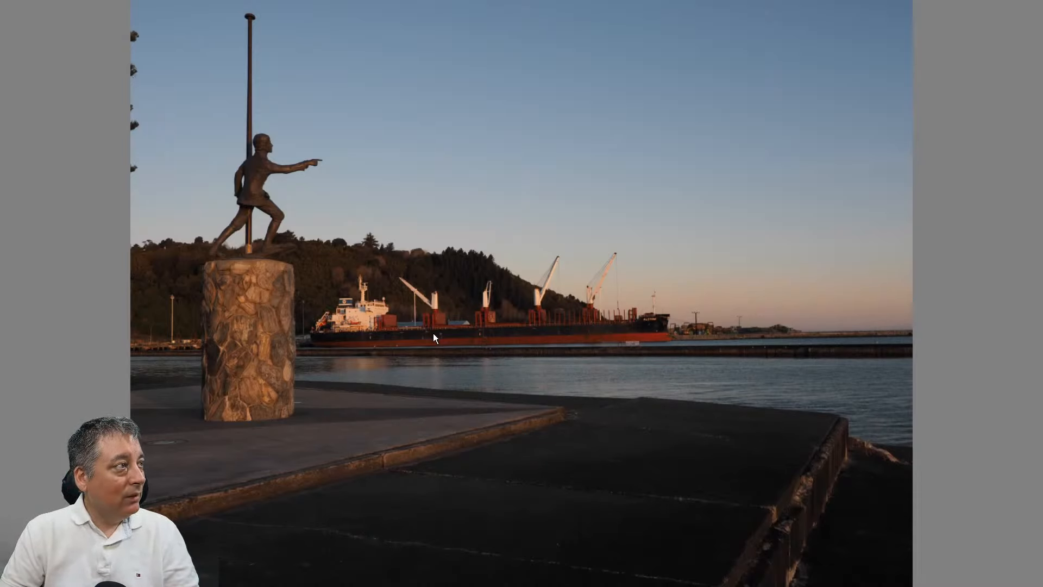
key("Escape")
Straighten the statue photo with a crop tilt adjustment of 1.8.
left_click(632, 96)
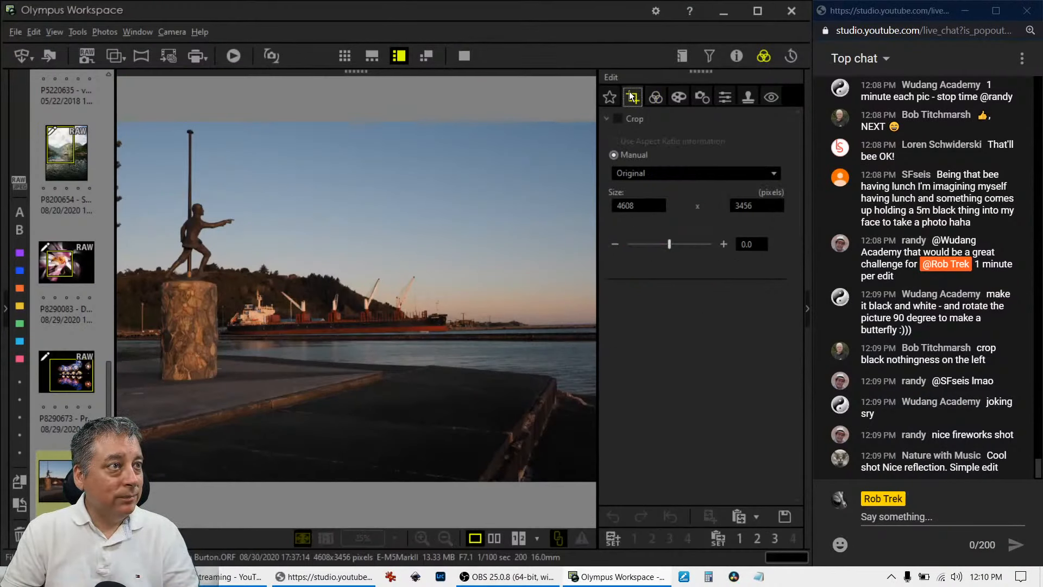
left_click_drag(669, 246, 671, 247)
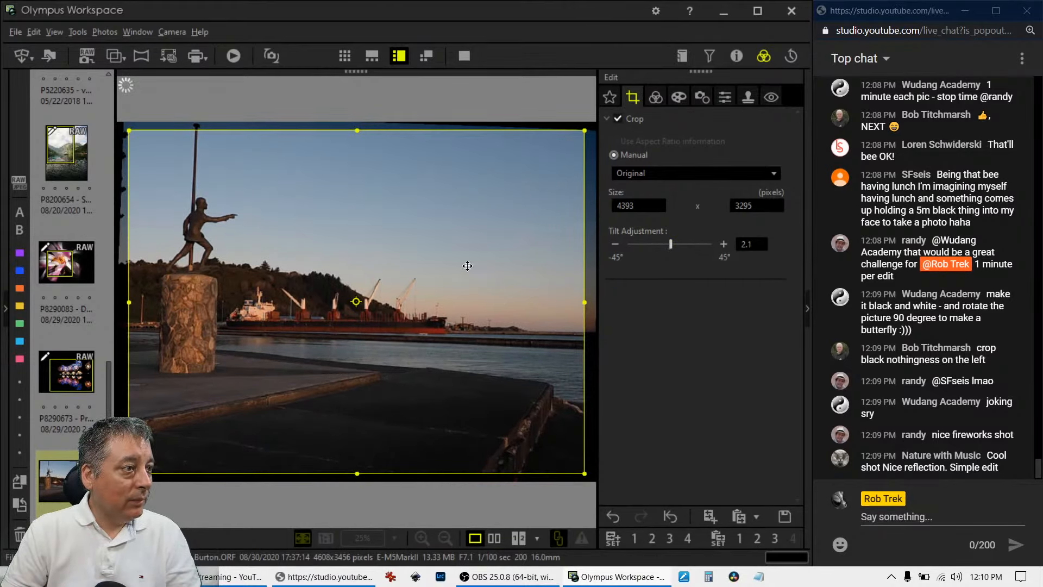
left_click(614, 244)
left_click(614, 245)
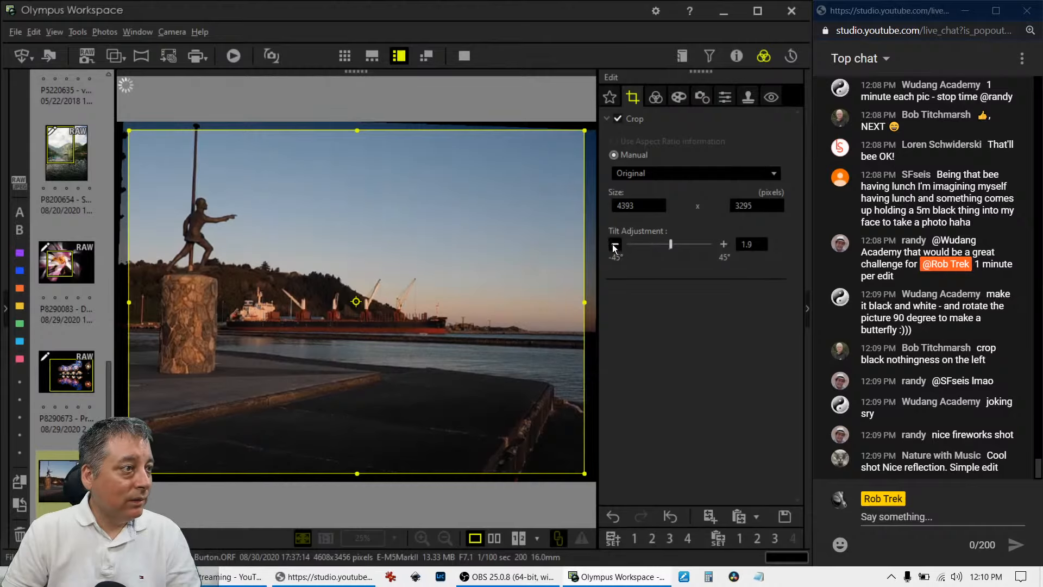
left_click(614, 245)
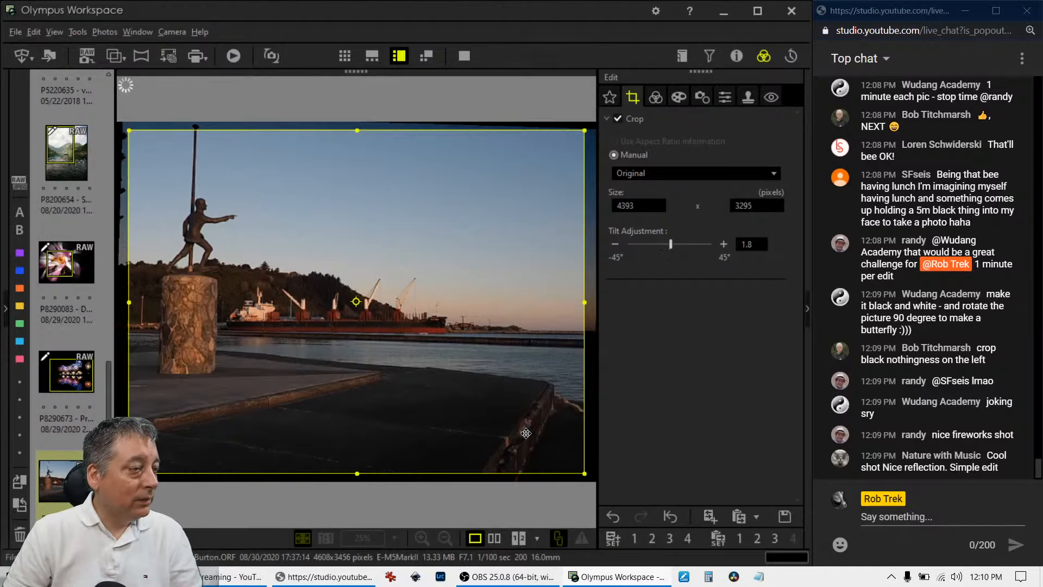
Crop the statue photo to about 3150 x 2583 pixels around the statue and the ship, and apply the crop.
left_click_drag(581, 468, 431, 380)
left_click_drag(389, 347, 396, 369)
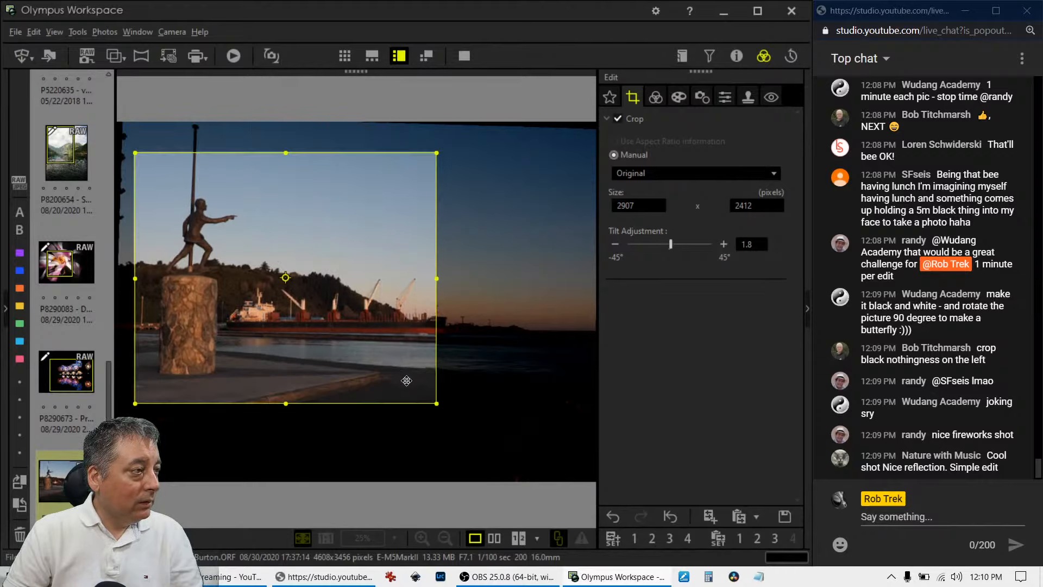
mouse_move(437, 402)
left_mouse_down()
mouse_move(461, 419)
mouse_move(432, 401)
left_mouse_up()
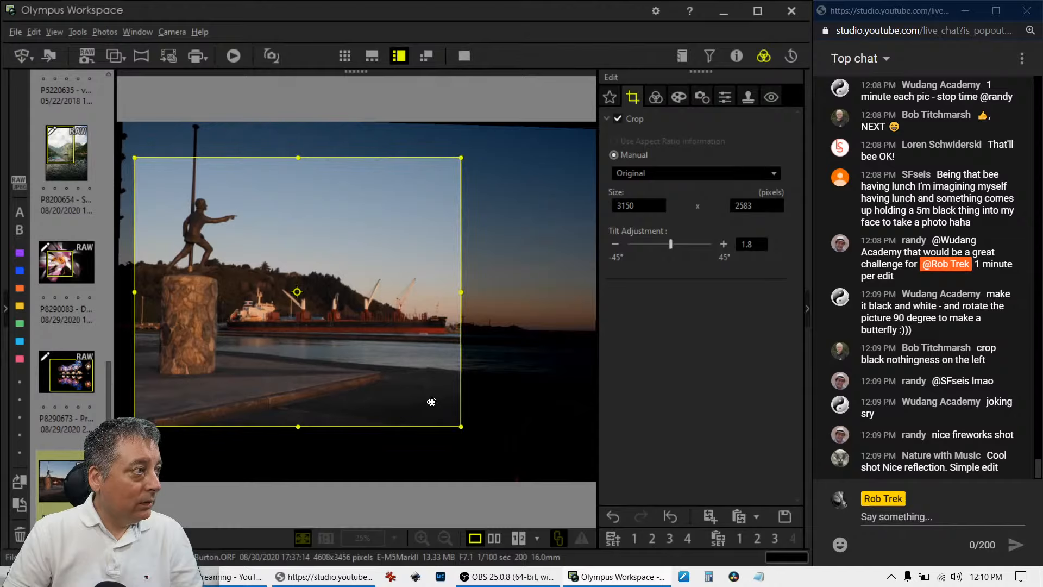
left_click(656, 98)
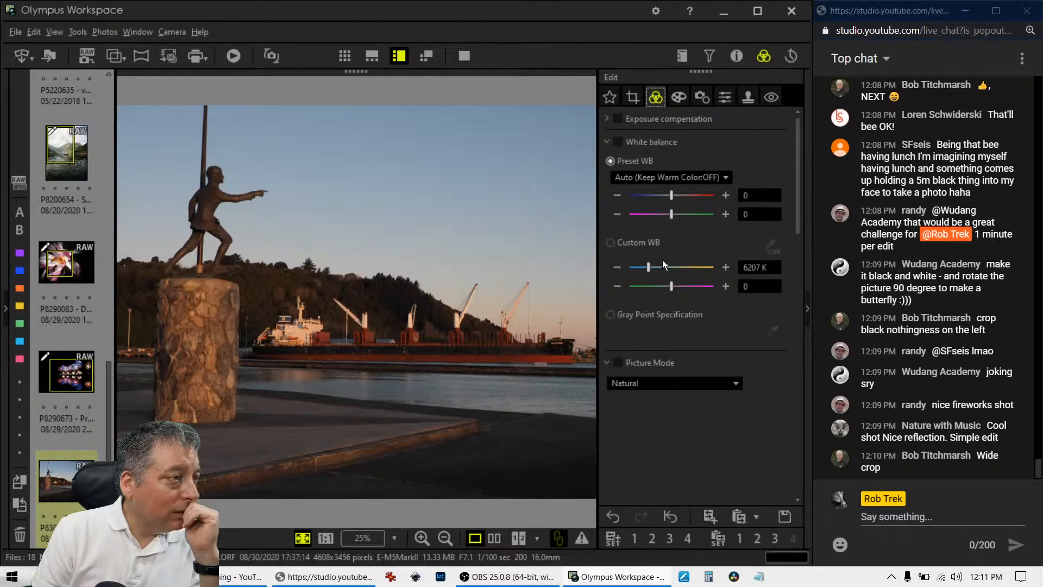
Set the statue photo's horizontal keystone compensation to 4 and return to the exposure and white balance settings.
left_click(723, 98)
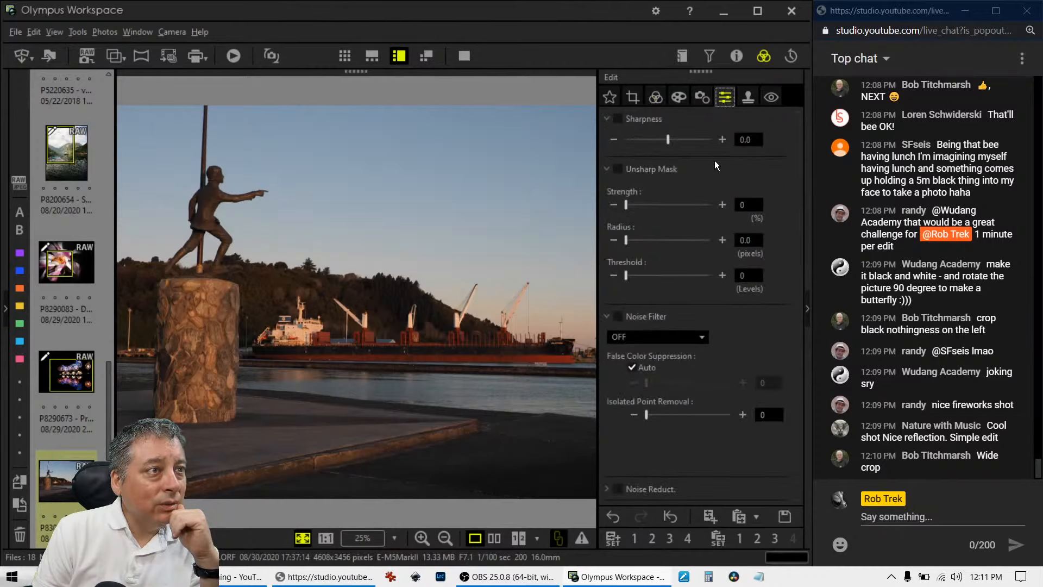
left_click(701, 97)
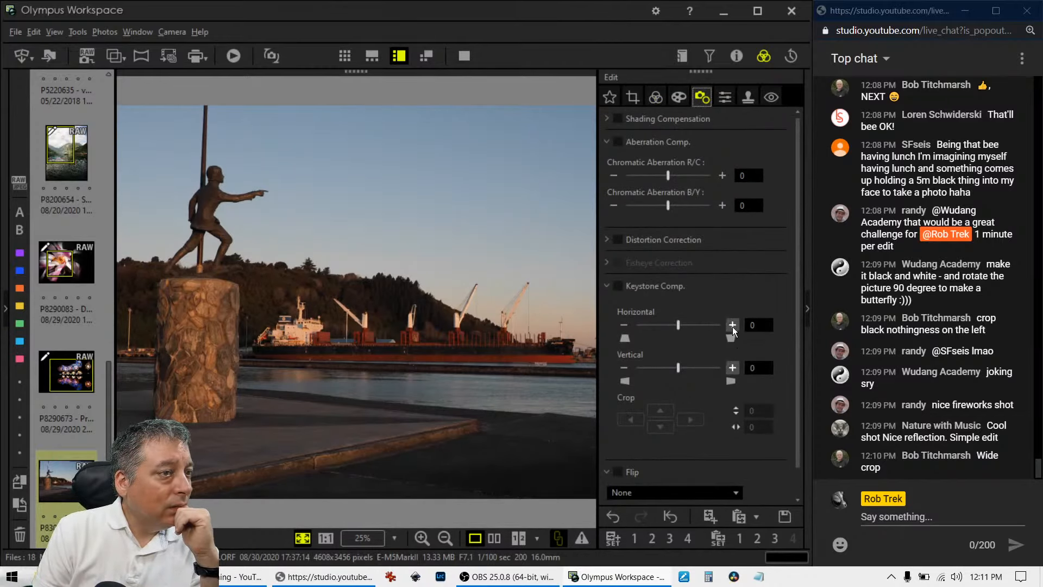
left_click(686, 324)
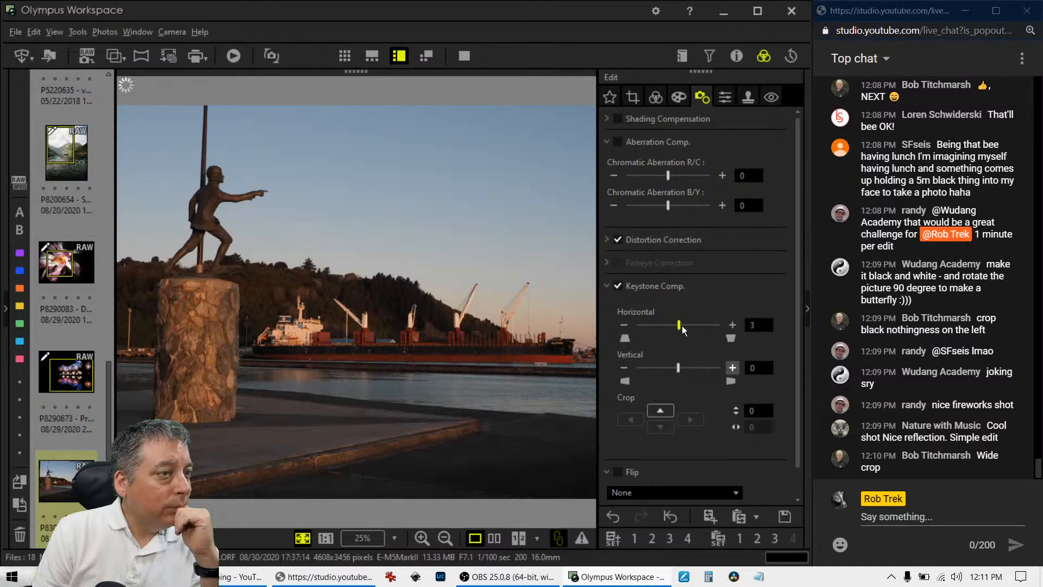
left_click(683, 326)
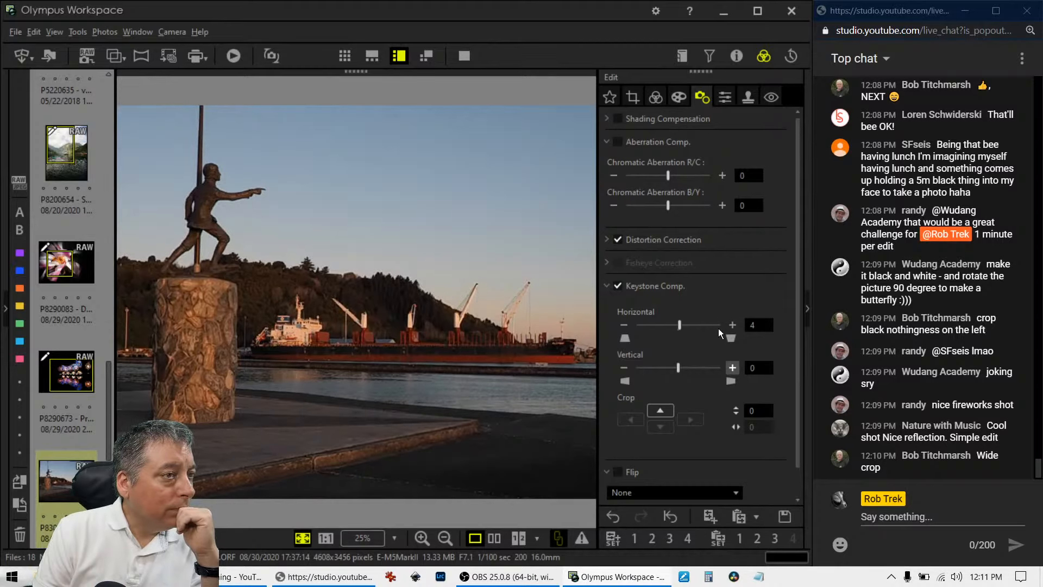
left_click(655, 97)
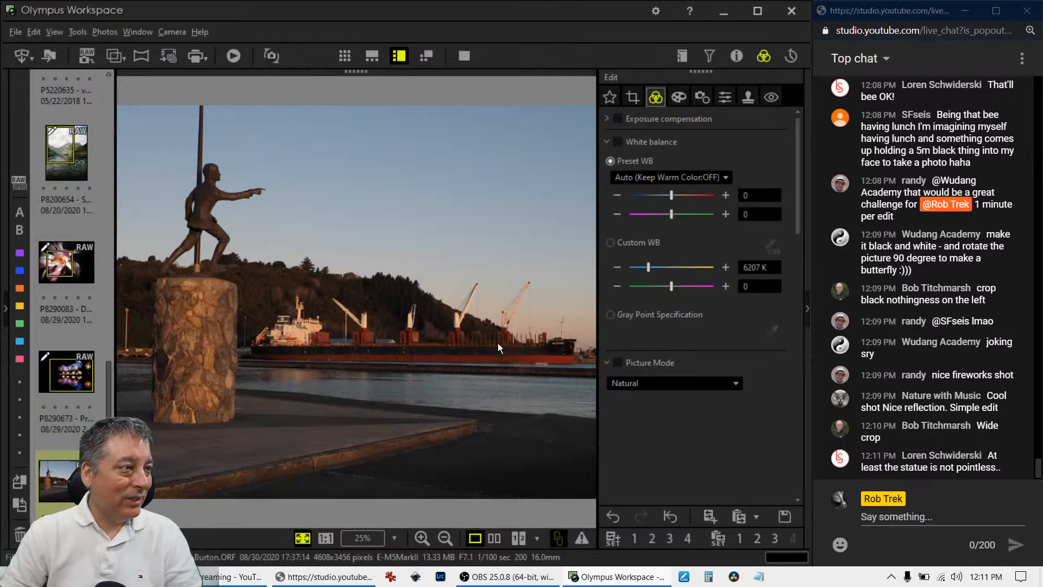
Change the statue photo's crop ratio to 16:9, reduce it to about 3857 x 2169 pixels around the statue and ship, and apply it.
left_click(632, 98)
left_click(653, 174)
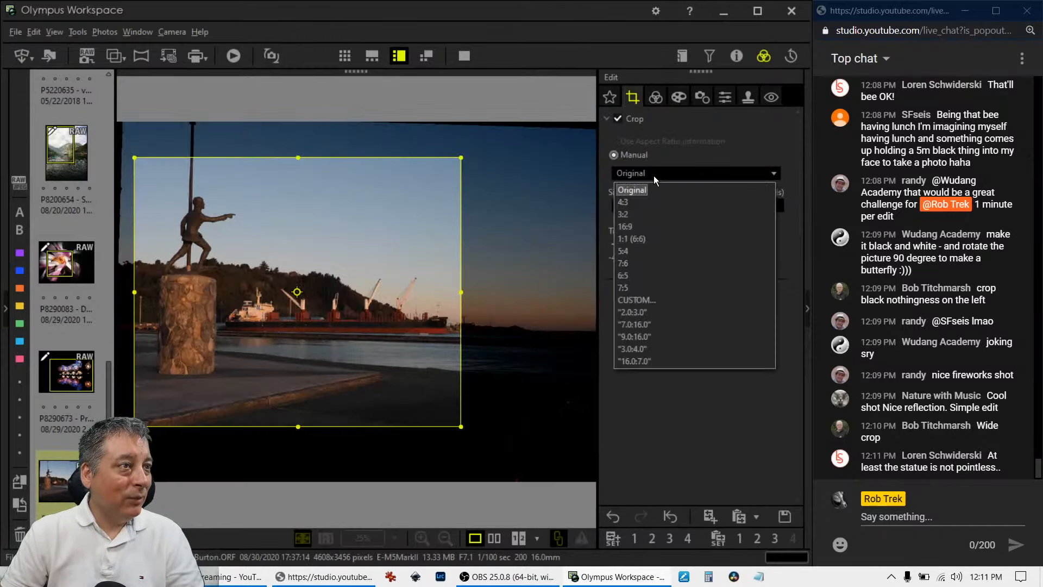
left_click(640, 221)
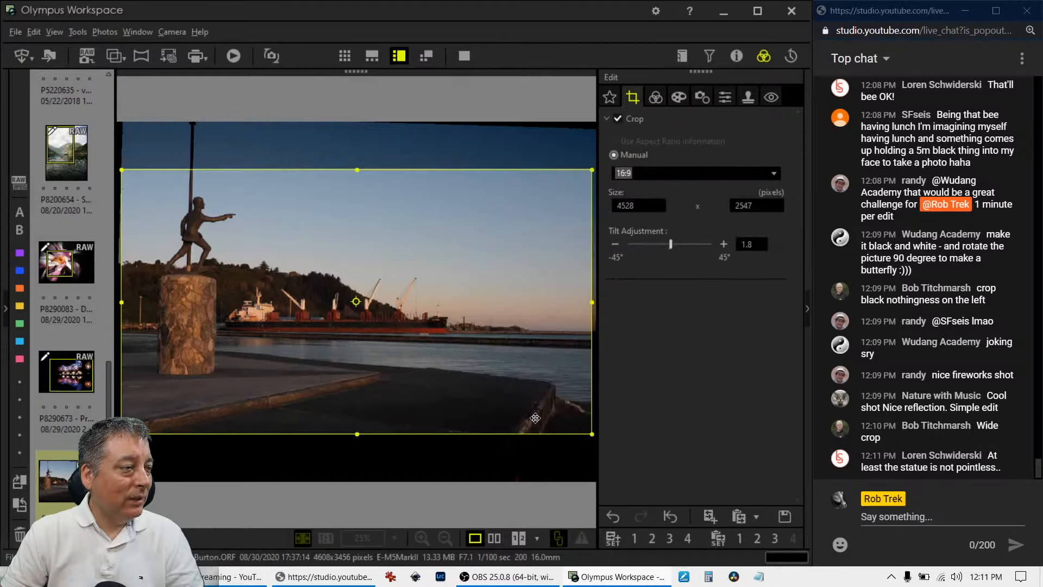
left_click_drag(592, 435, 542, 406)
mouse_move(473, 350)
left_mouse_down()
mouse_move(487, 361)
mouse_move(478, 359)
left_mouse_up()
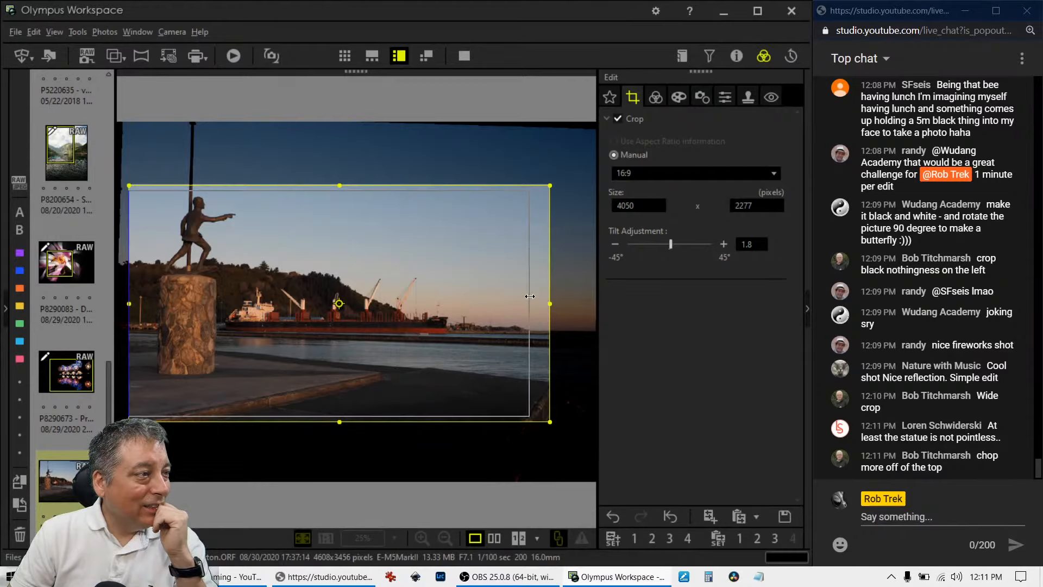
left_click_drag(550, 301, 496, 284)
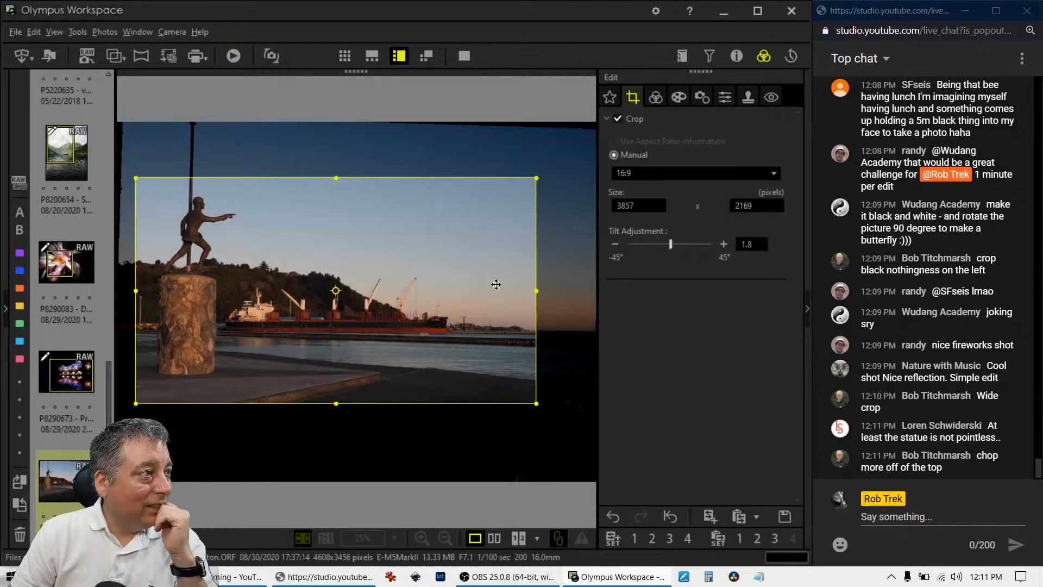
left_click_drag(496, 285, 495, 284)
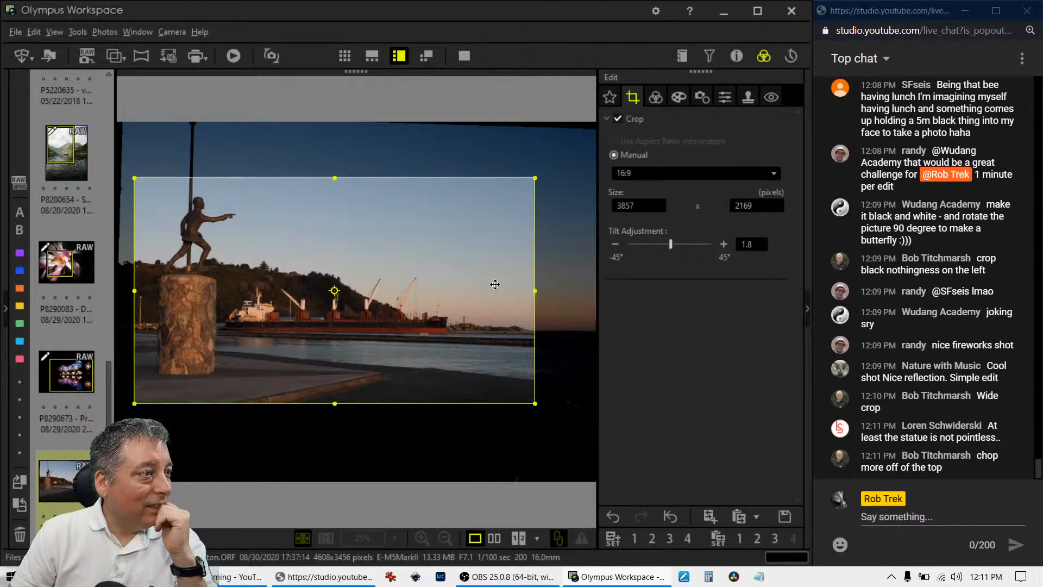
left_click(662, 103)
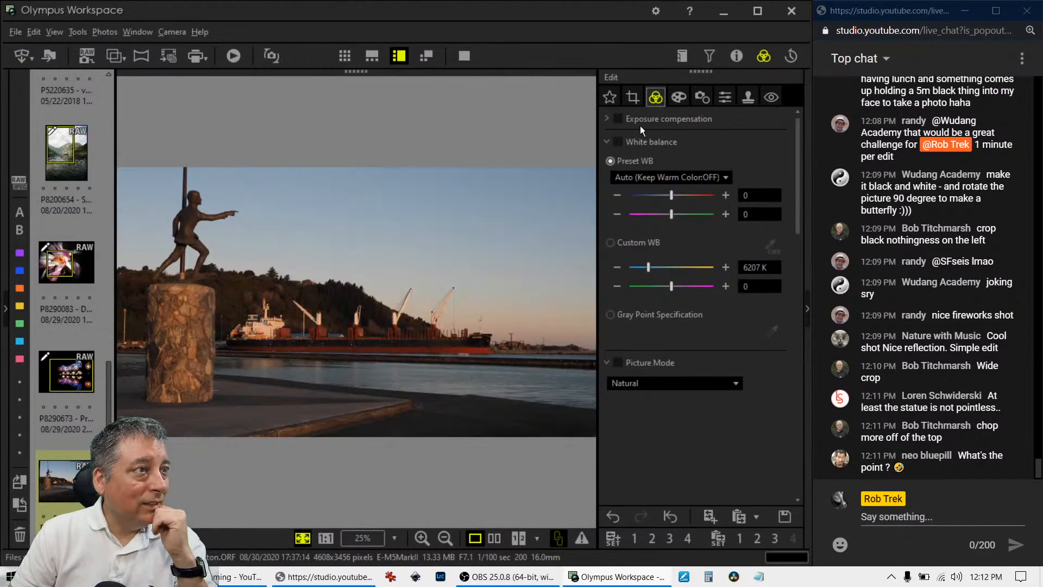
left_click(632, 102)
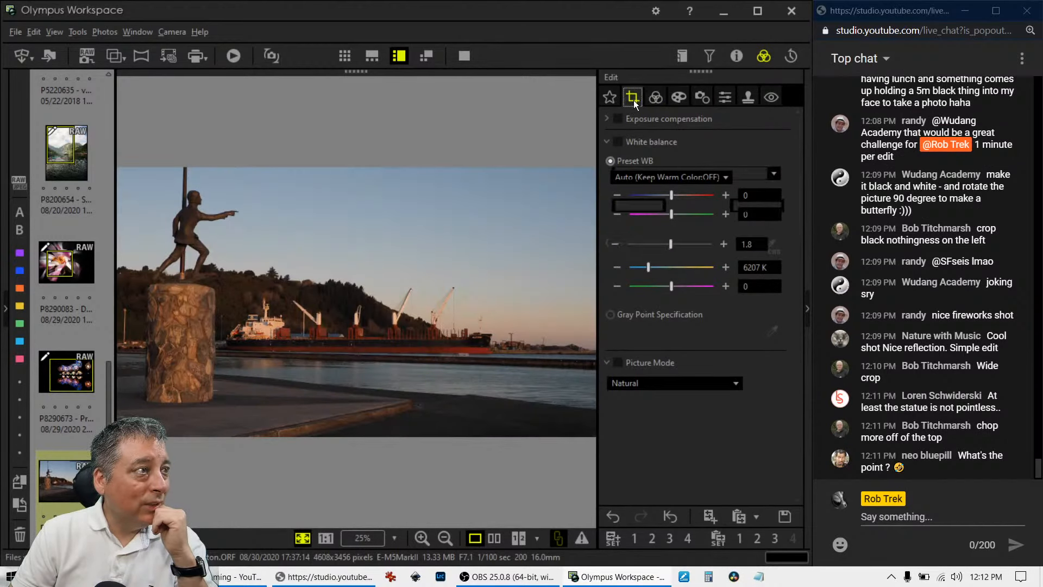
left_click(652, 102)
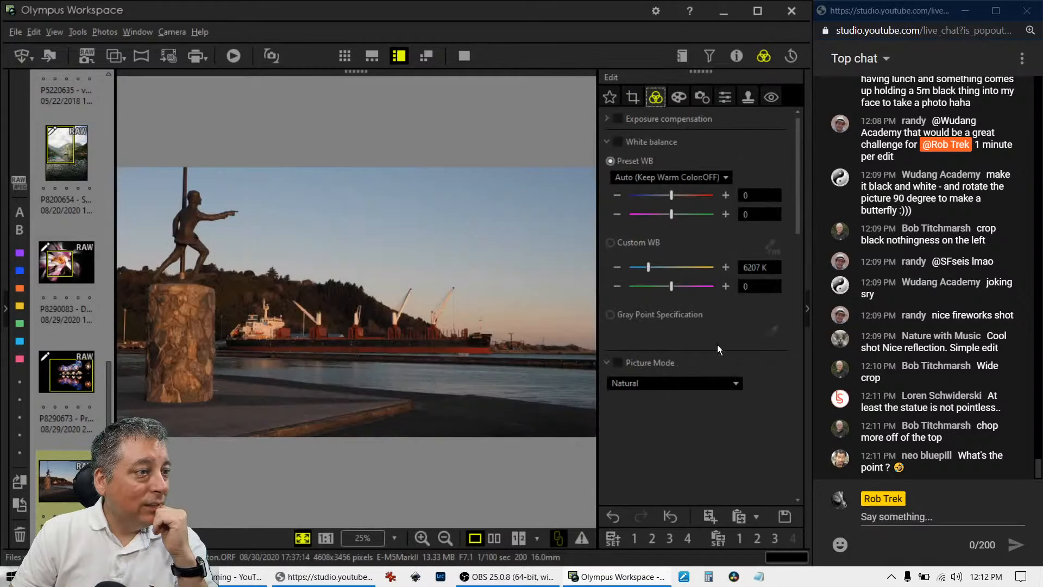
Set the statue photo's gradation to AUTO.
scroll(684, 422, "down", 10)
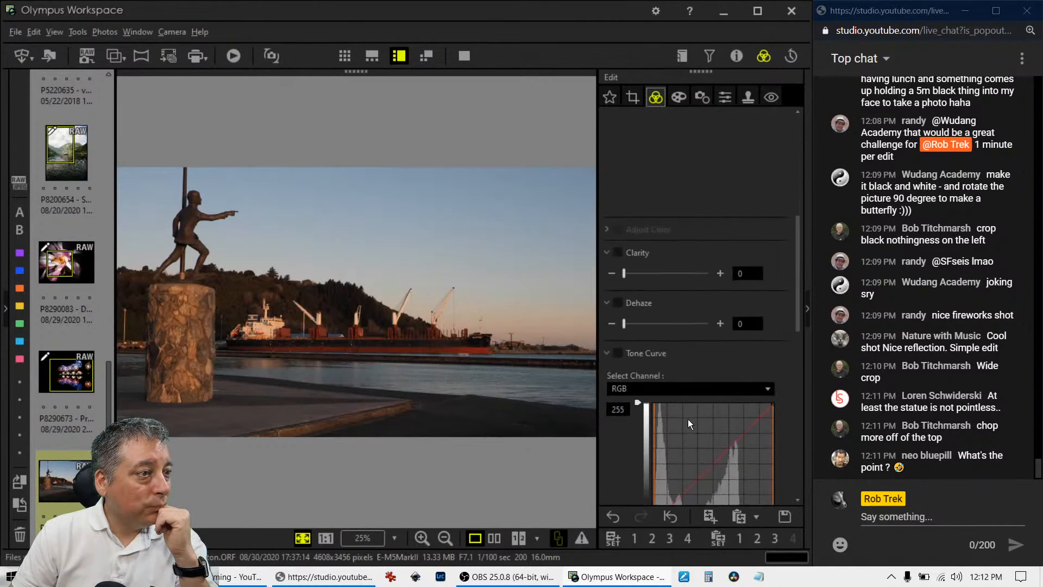
scroll(688, 419, "down", 2)
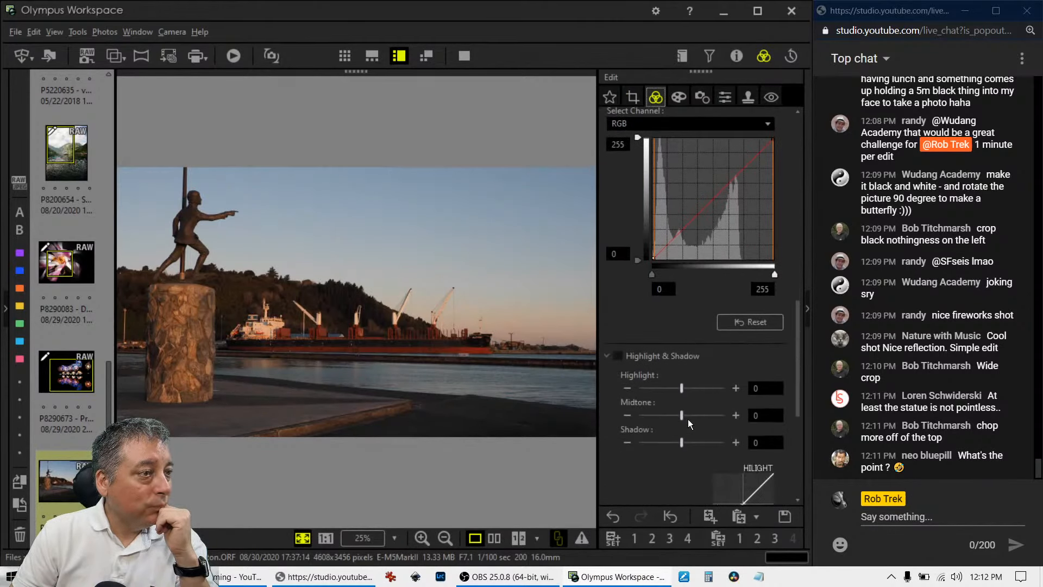
scroll(687, 419, "down", 7)
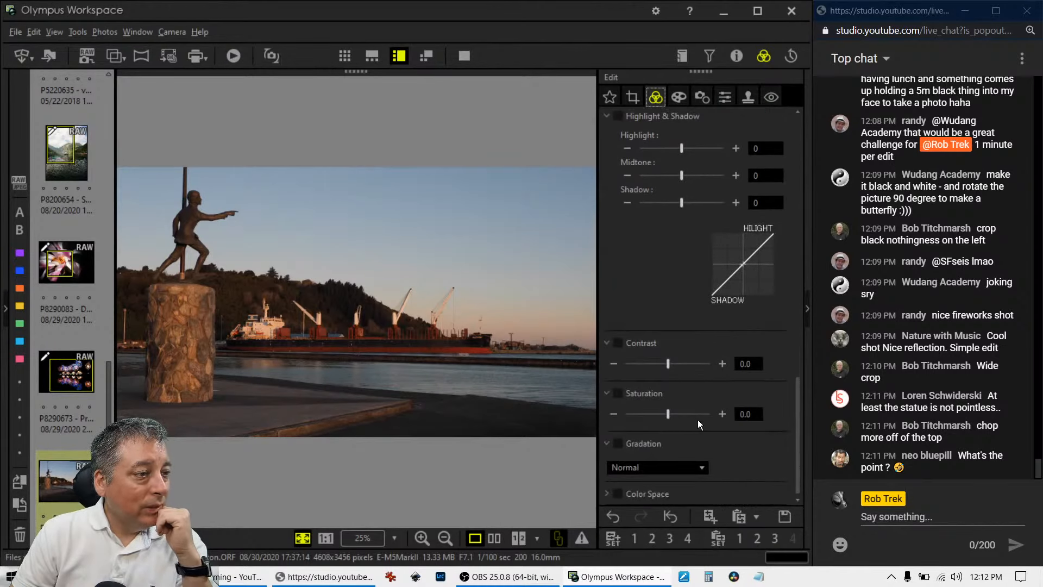
left_click(685, 468)
left_click(678, 514)
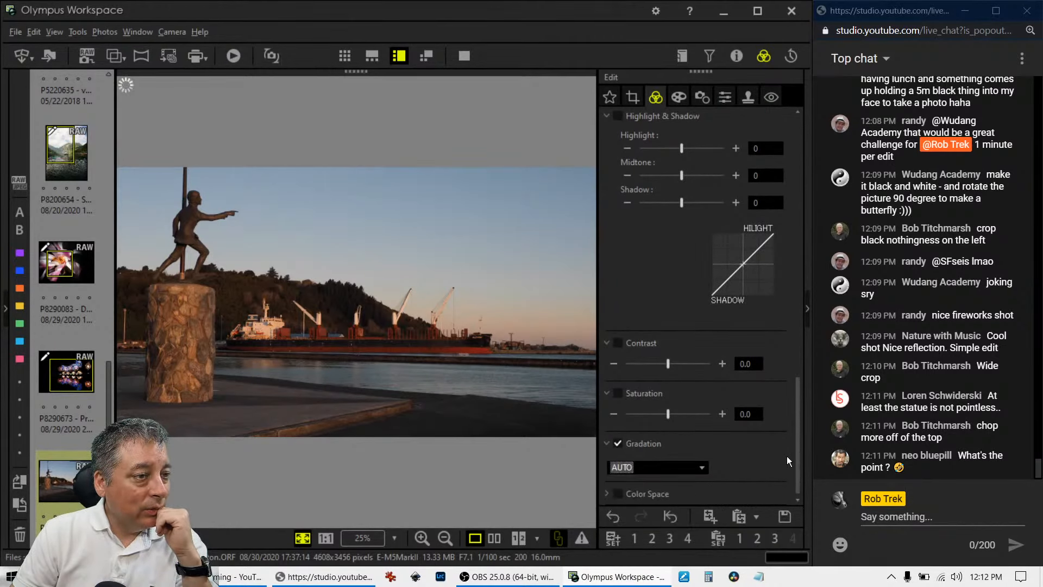
Darken the shadows with a low point on the RGB tone curve and lift the midtones with a second point.
left_click_drag(794, 462, 794, 348)
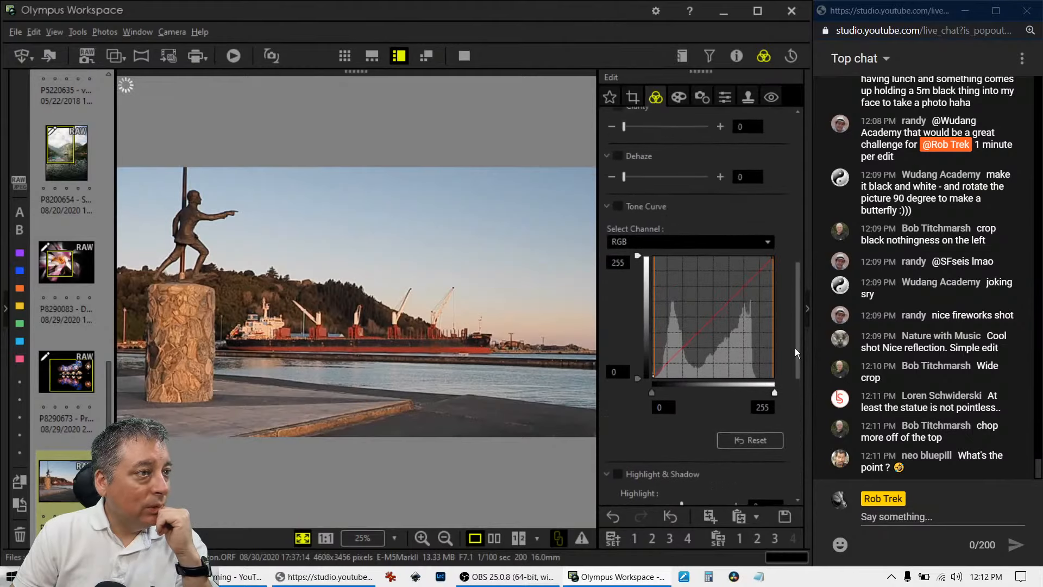
left_click_drag(661, 372, 661, 379)
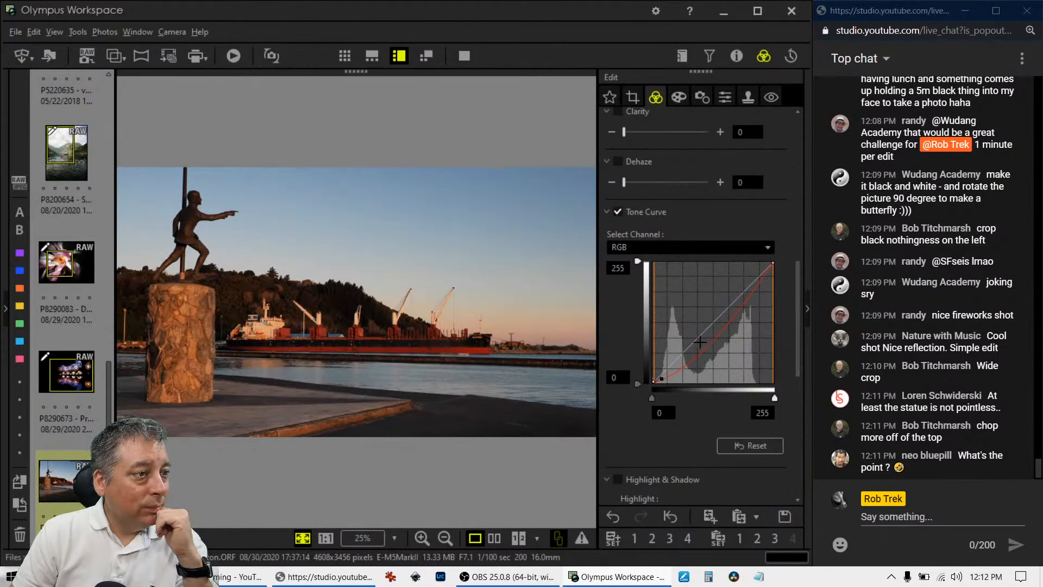
left_click_drag(696, 347, 712, 329)
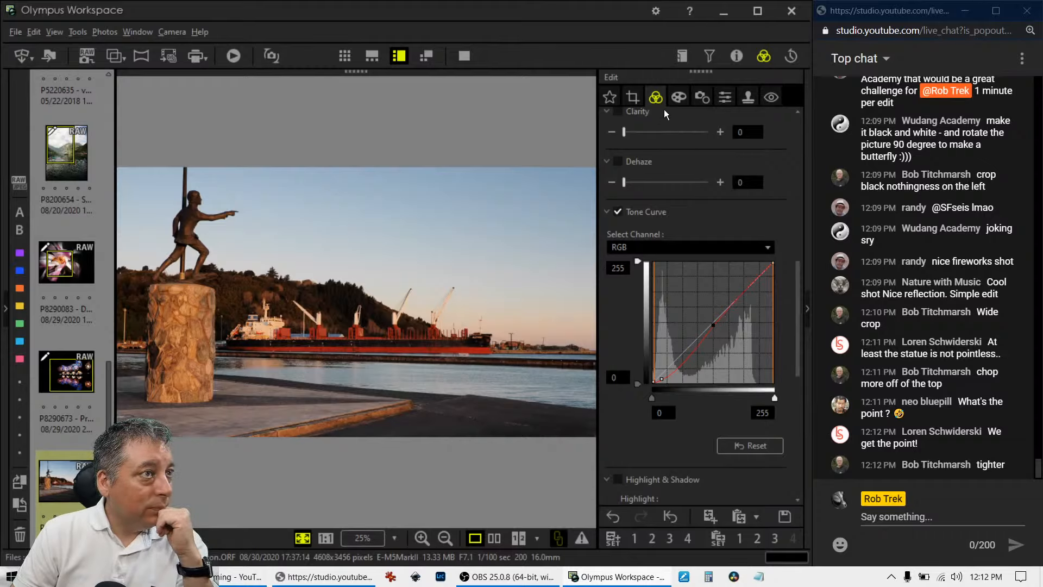
Tighten the 16:9 crop to about 2921 x 1643 pixels around the statue and ship, cutting off the lower plinth, and apply it.
left_click(635, 98)
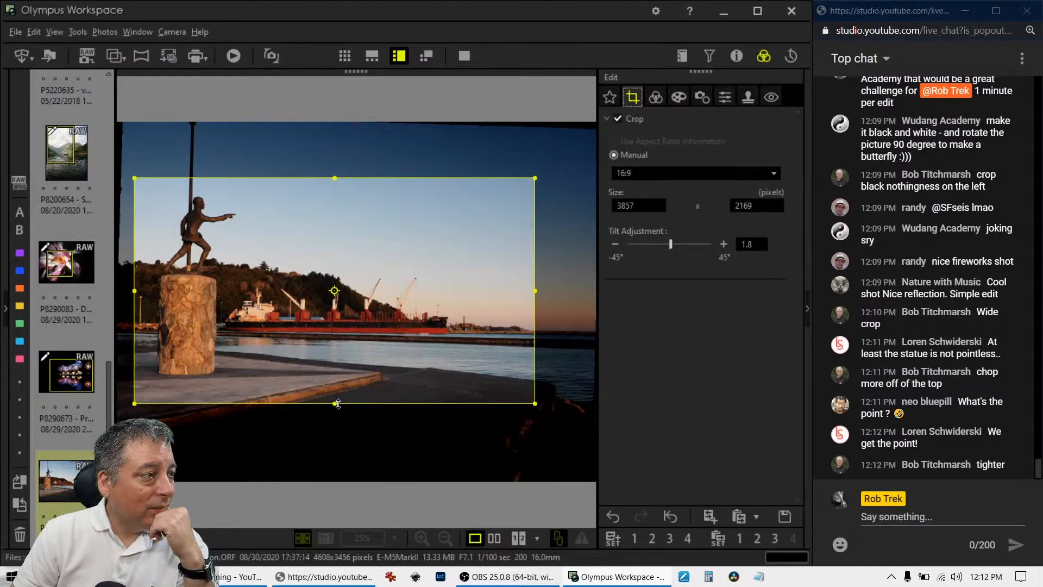
left_click_drag(336, 404, 338, 361)
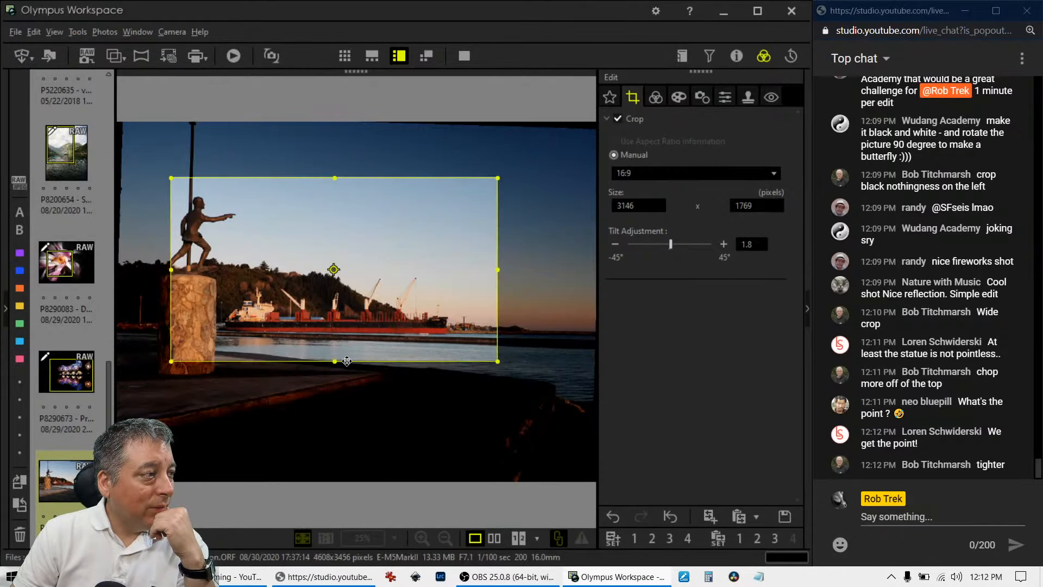
left_click_drag(354, 316, 328, 316)
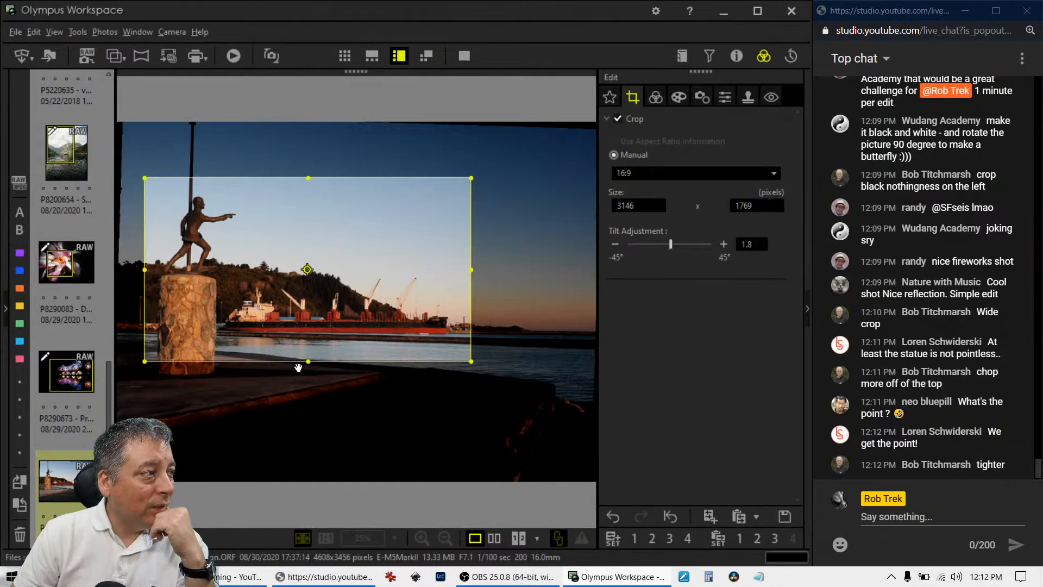
left_click_drag(306, 362, 302, 312)
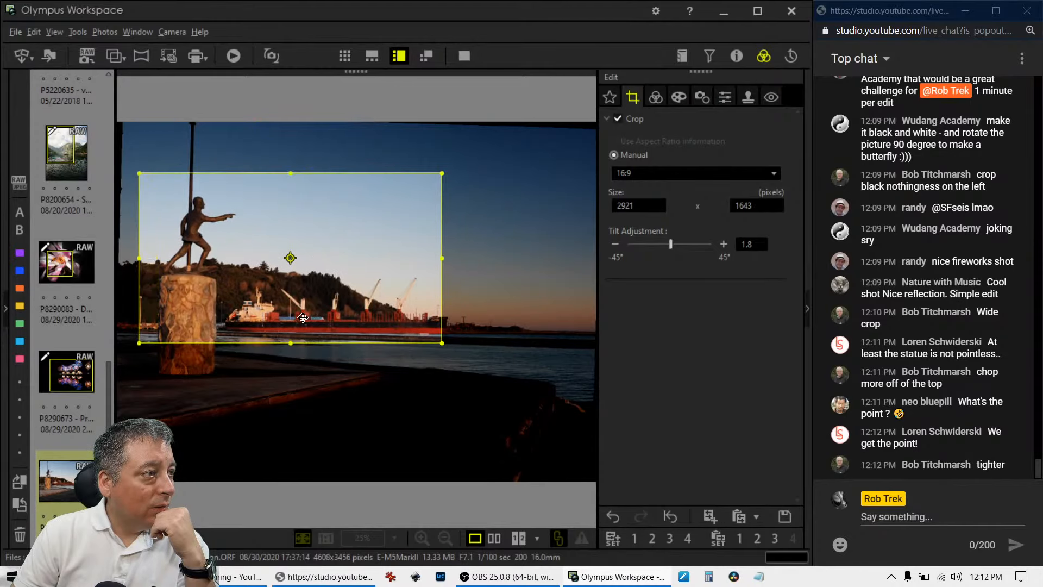
left_click(655, 97)
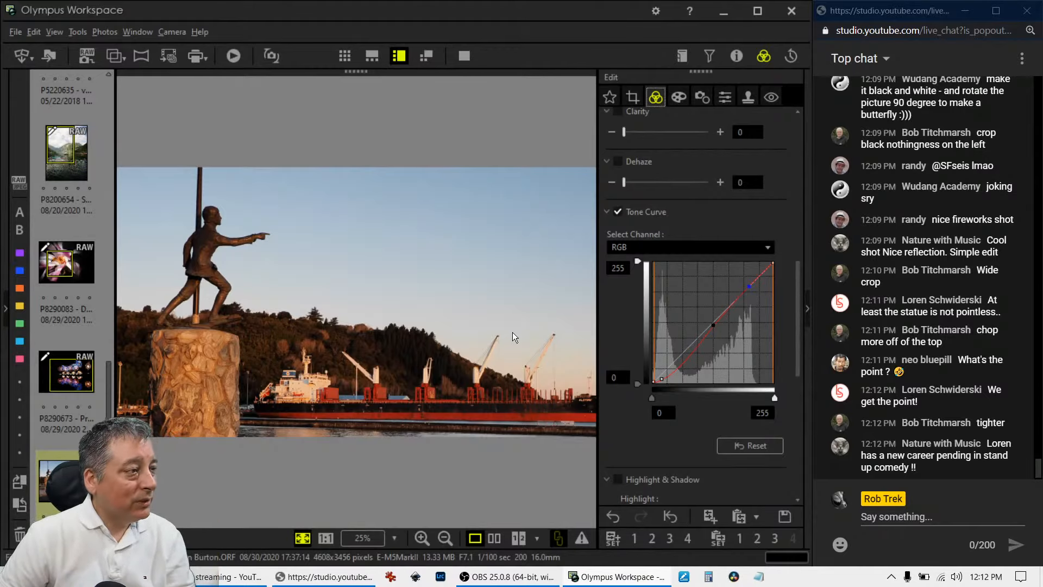
Enlarge the crop to about 3137 x 1764 pixels, set its tilt adjustment to 1.3, and apply it.
left_click(630, 97)
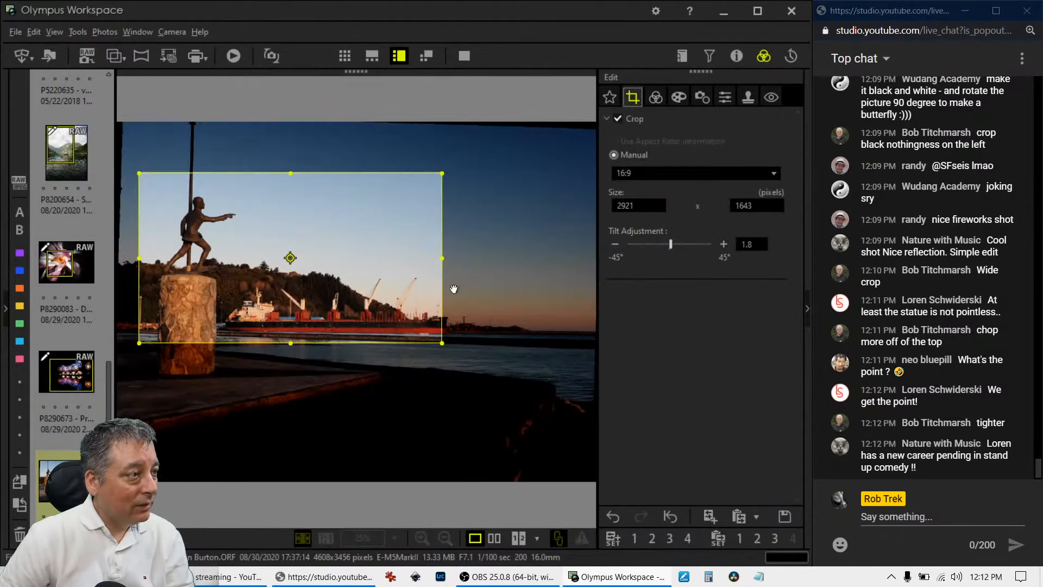
left_click_drag(439, 342, 464, 356)
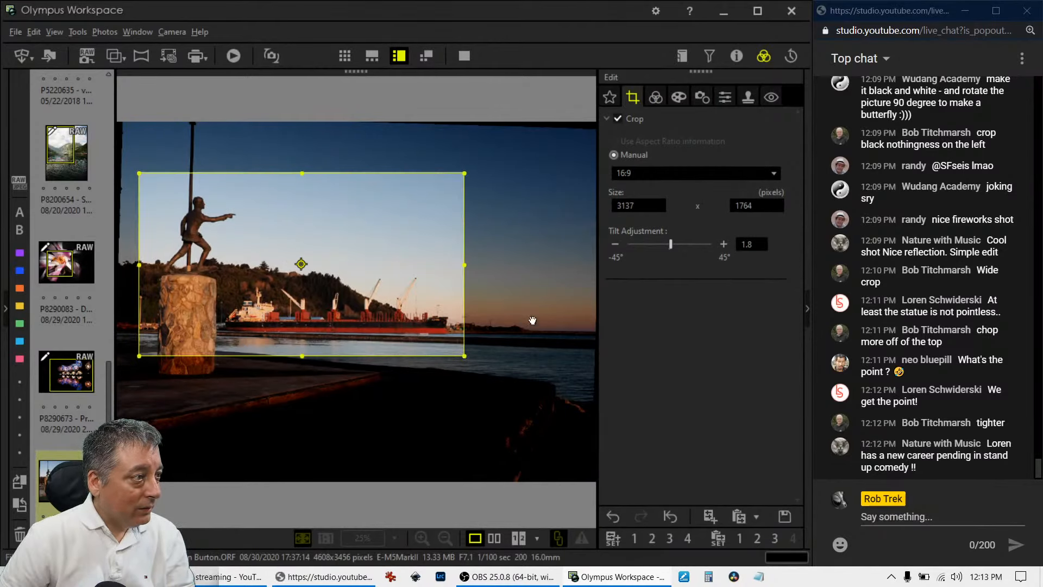
left_click(617, 244)
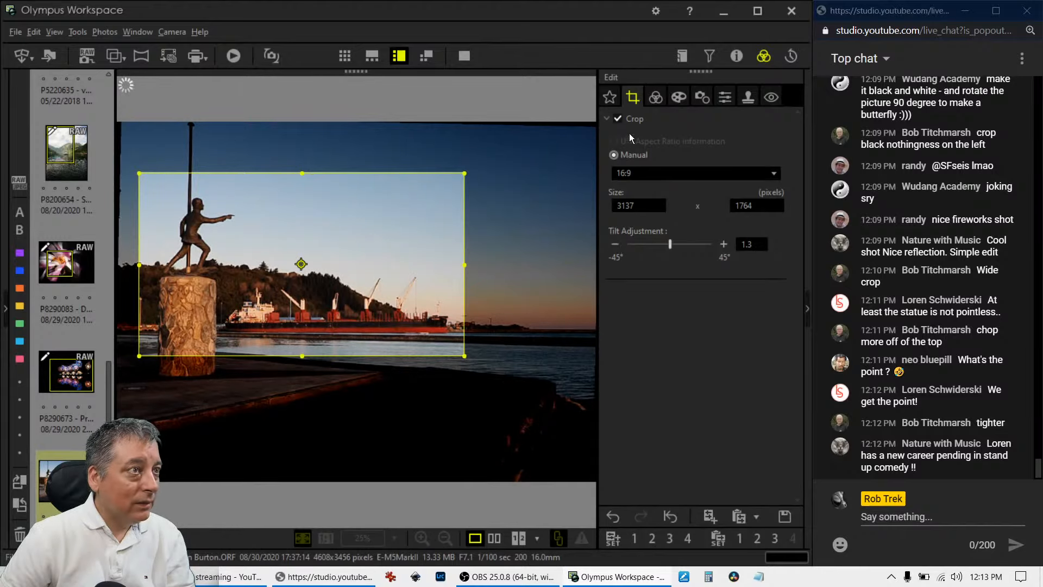
left_click(651, 99)
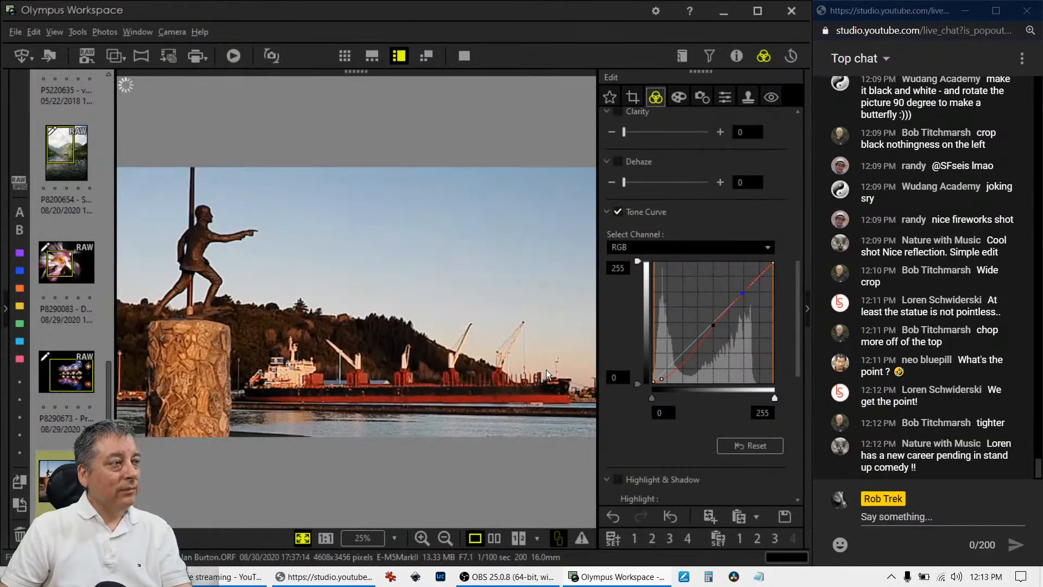
Inspect the top of the statue's plinth in close-up, enable the Sharpness adjustment, and return to the tone settings.
left_click(164, 325)
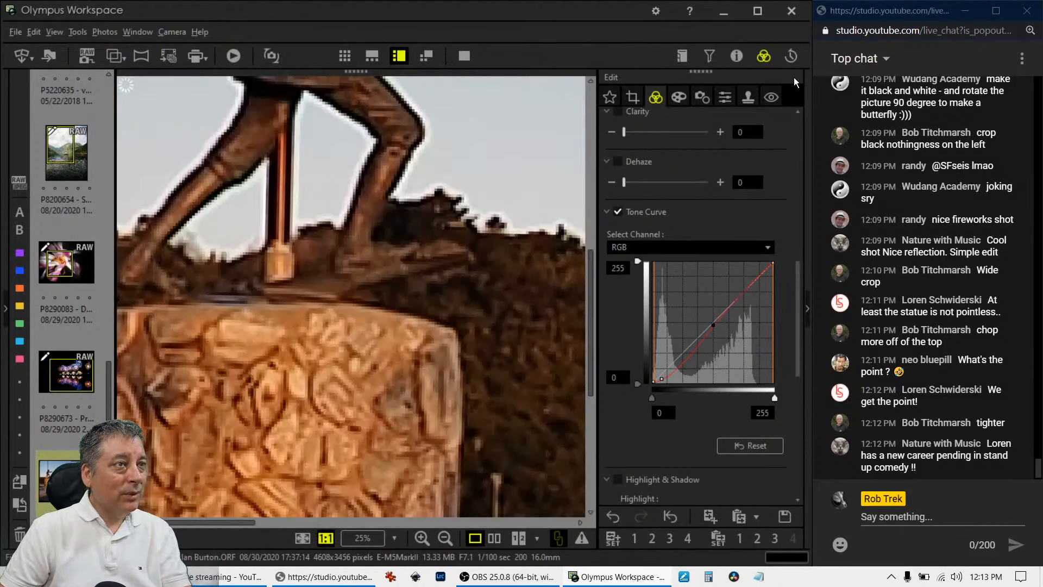
left_click(725, 98)
left_click(676, 142)
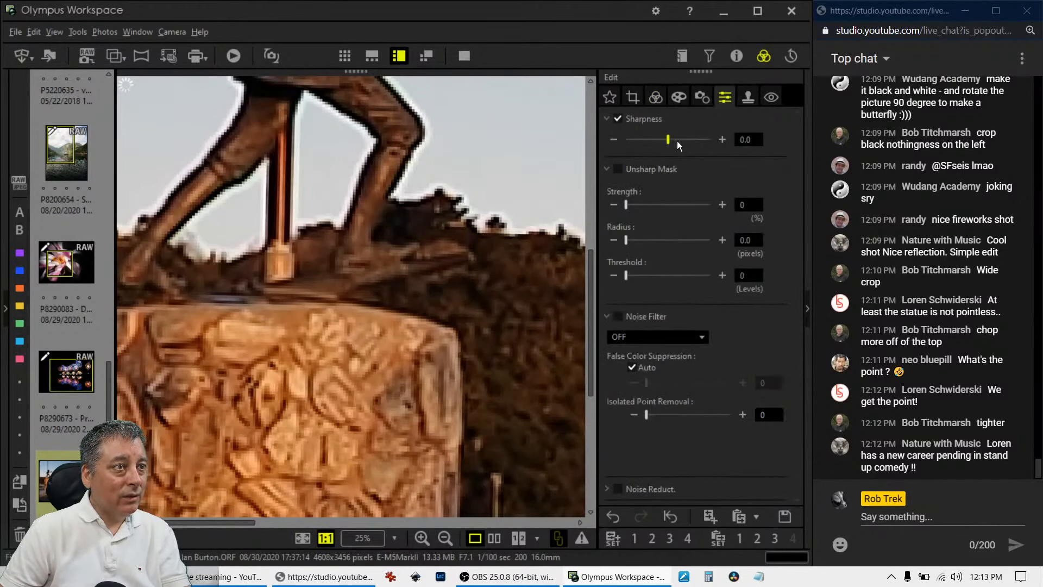
left_click(655, 99)
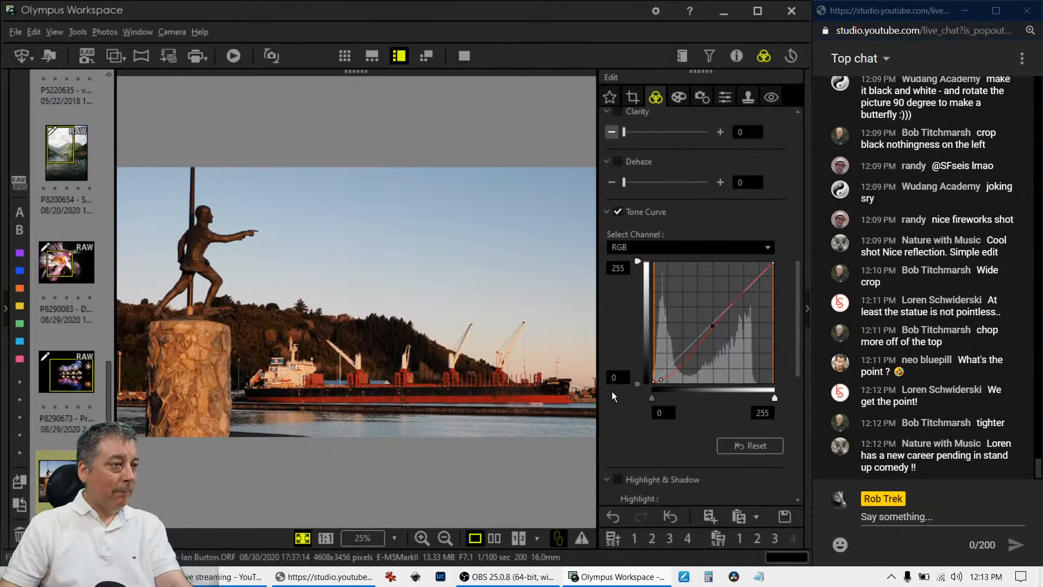
Widen the crop to about 3722 x 2093 pixels, position it to include the statue's whole plinth, and apply it.
left_click(635, 99)
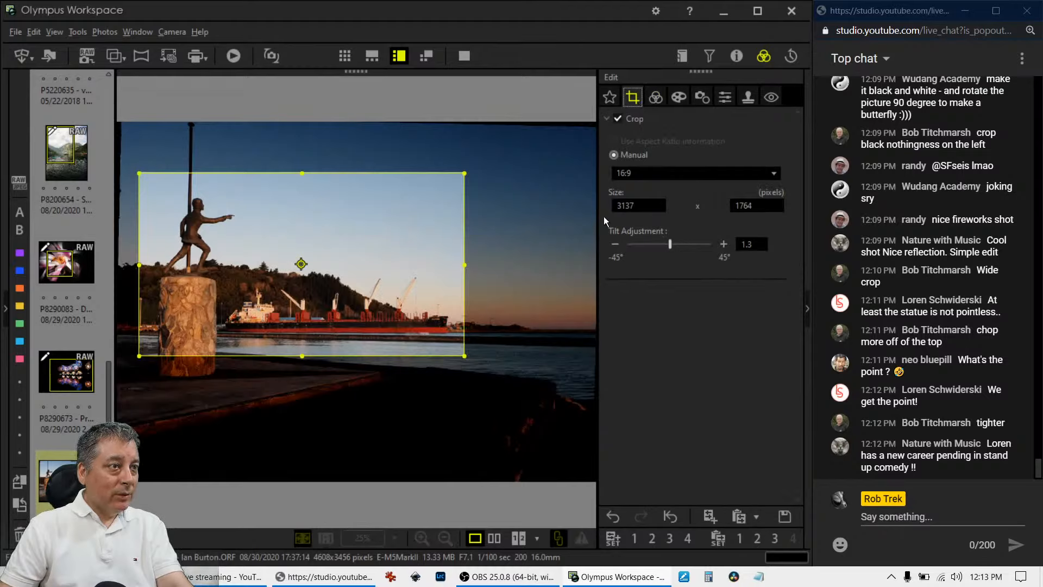
left_click_drag(466, 266, 490, 268)
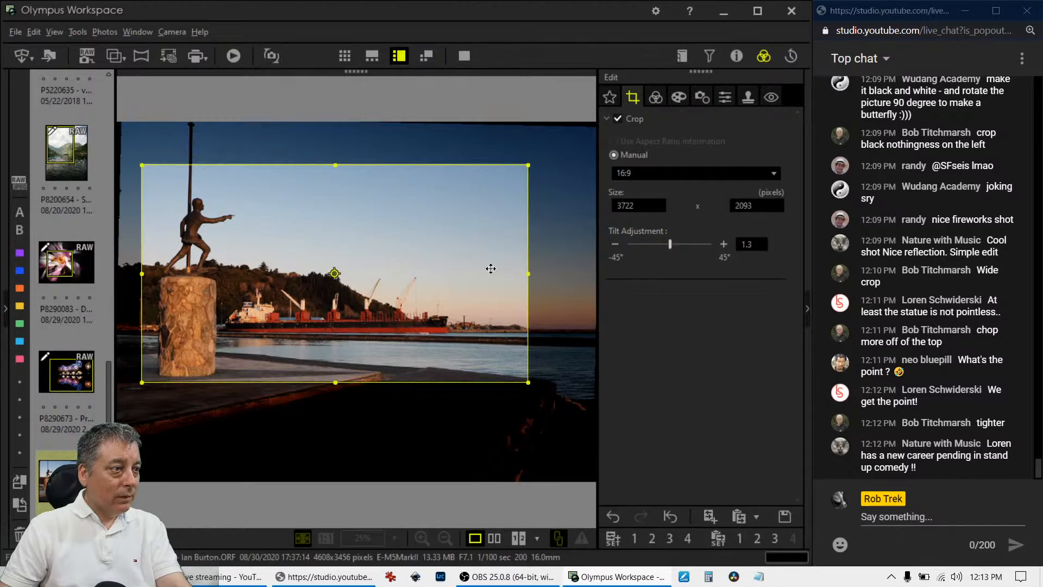
left_click(655, 98)
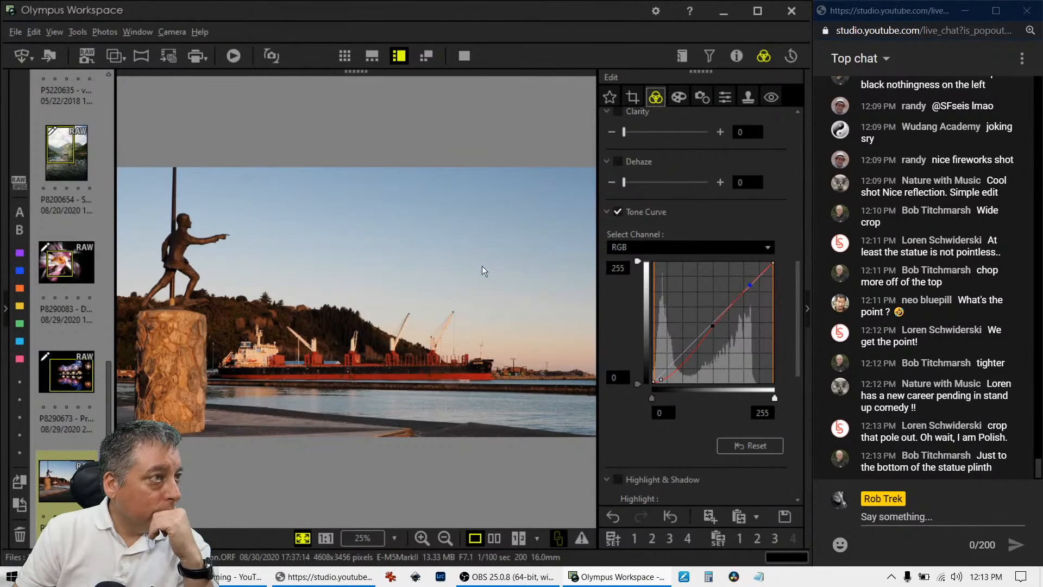
left_click(632, 98)
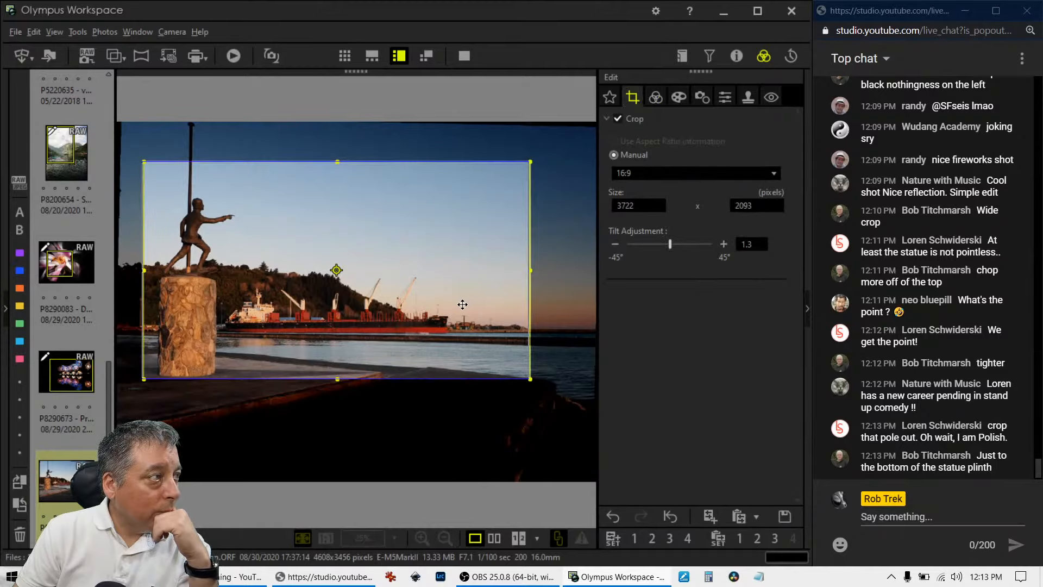
left_click_drag(462, 304, 455, 304)
left_click(655, 98)
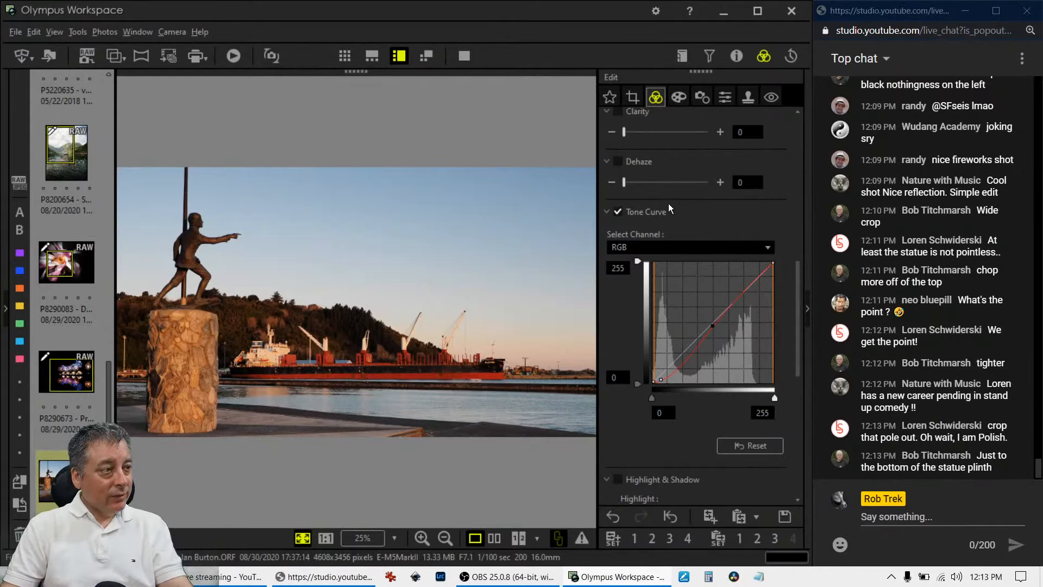
Convert the statue photo to black and white with the Monotone picture mode.
scroll(668, 209, "up", 3)
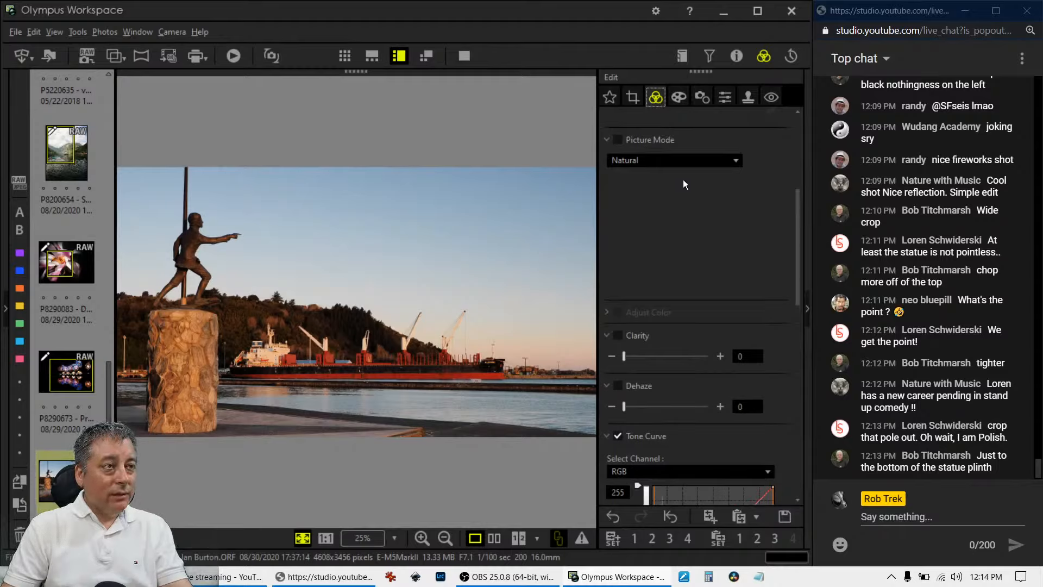
left_click(683, 161)
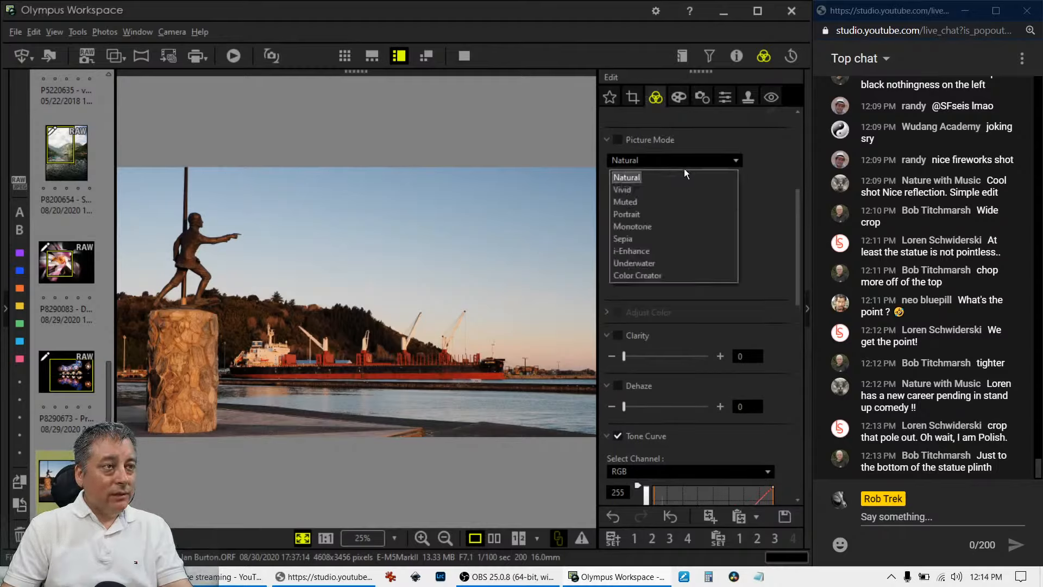
left_click(668, 226)
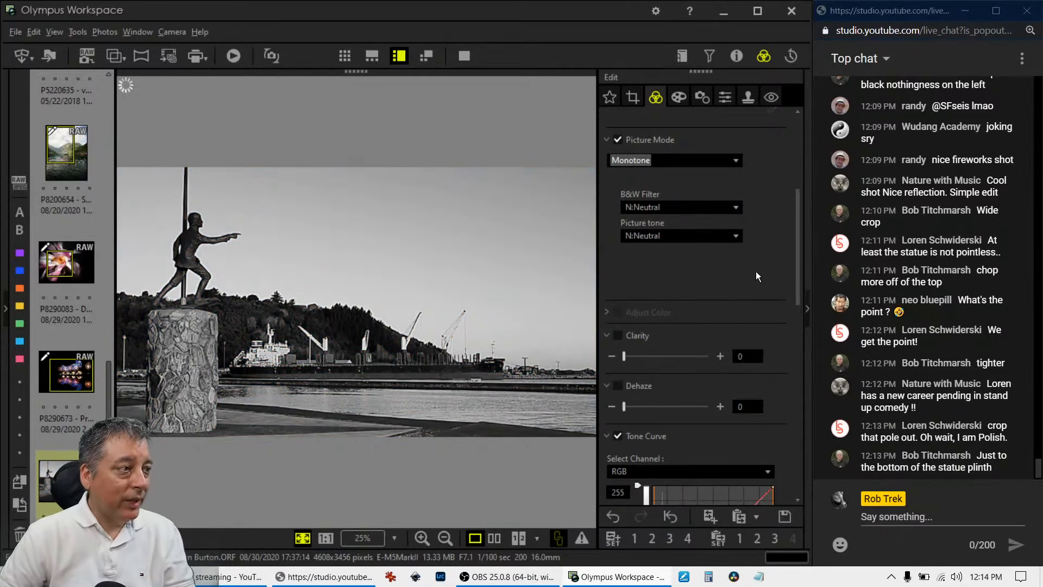
Set the monotone photo's B&W Filter to Red and raise Dehaze to 78.
scroll(760, 233, "down", 1)
scroll(760, 234, "up", 1)
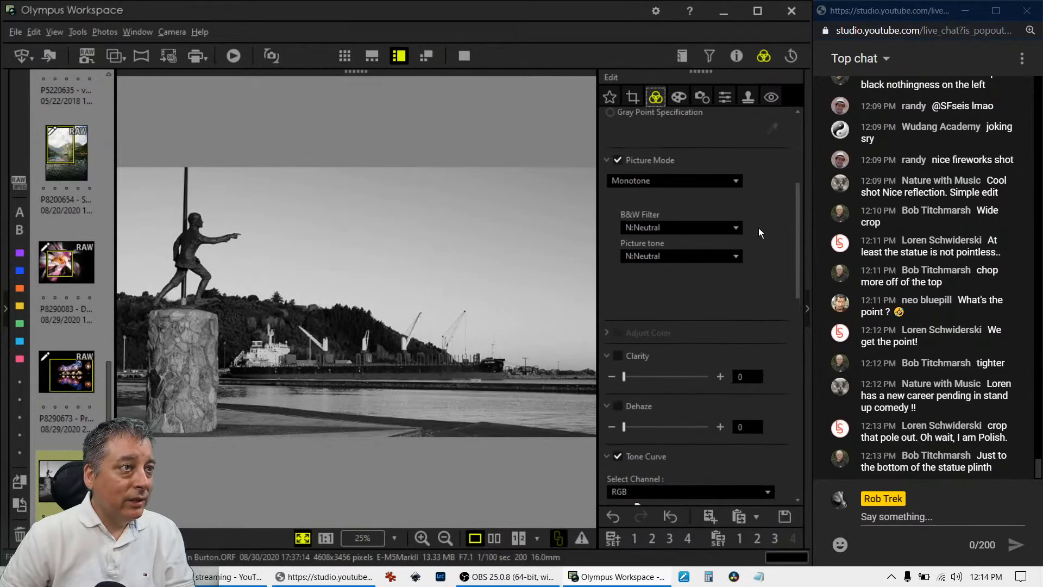
left_click(673, 227)
left_click(660, 279)
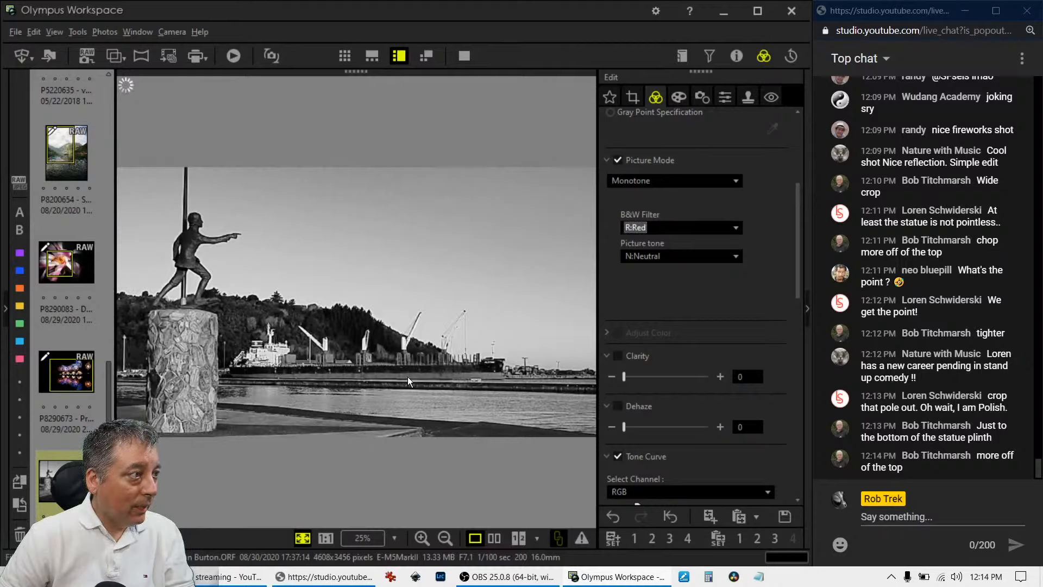
scroll(724, 342, "down", 1)
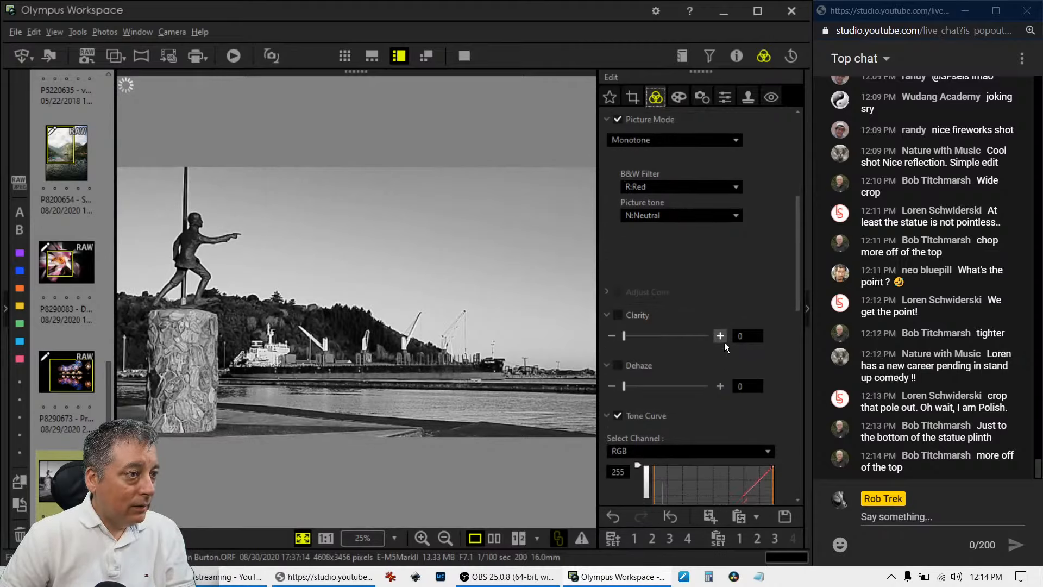
left_click_drag(635, 366, 700, 357)
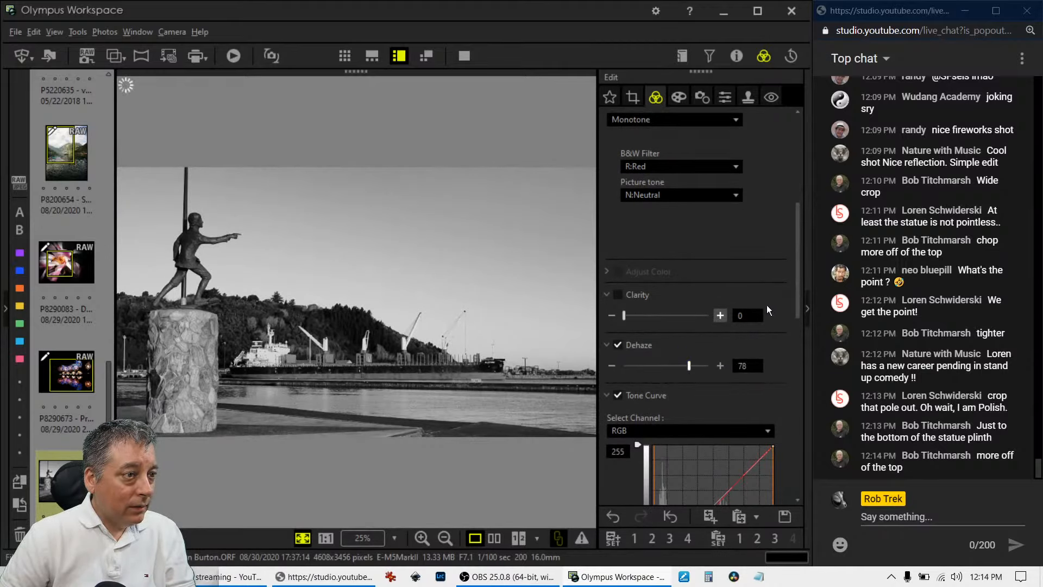
Reshape the RGB tone curve with a shadow point and a slightly raised midpoint, and check the ship in close-up.
scroll(768, 309, "down", 5)
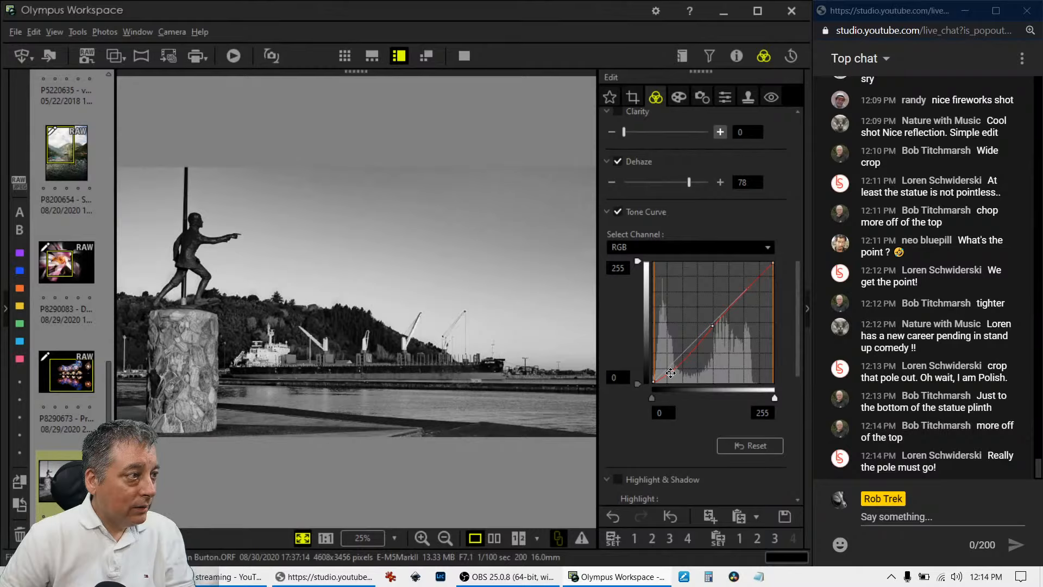
left_click_drag(671, 373, 680, 368)
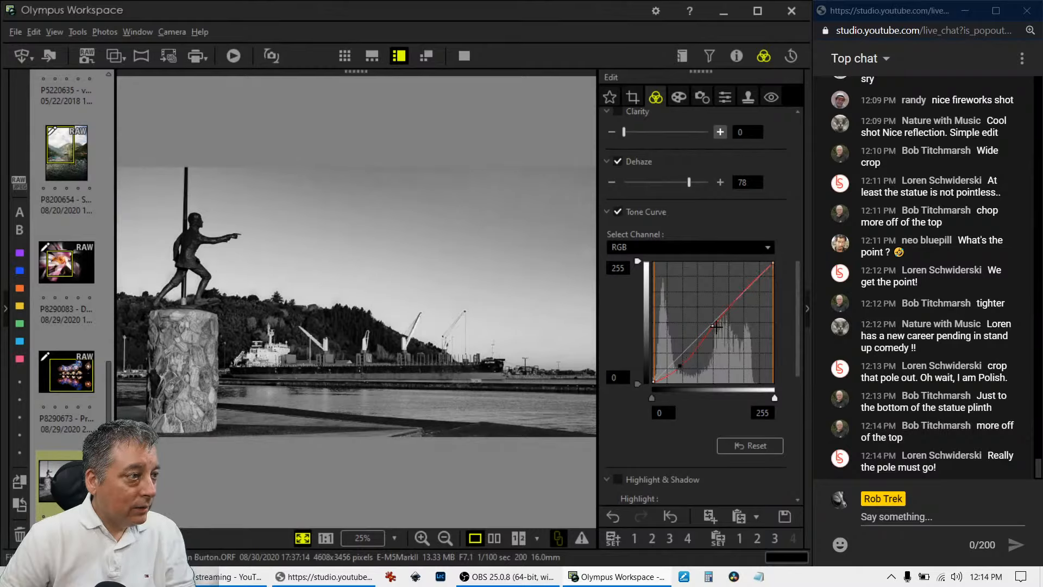
left_click_drag(713, 326, 712, 324)
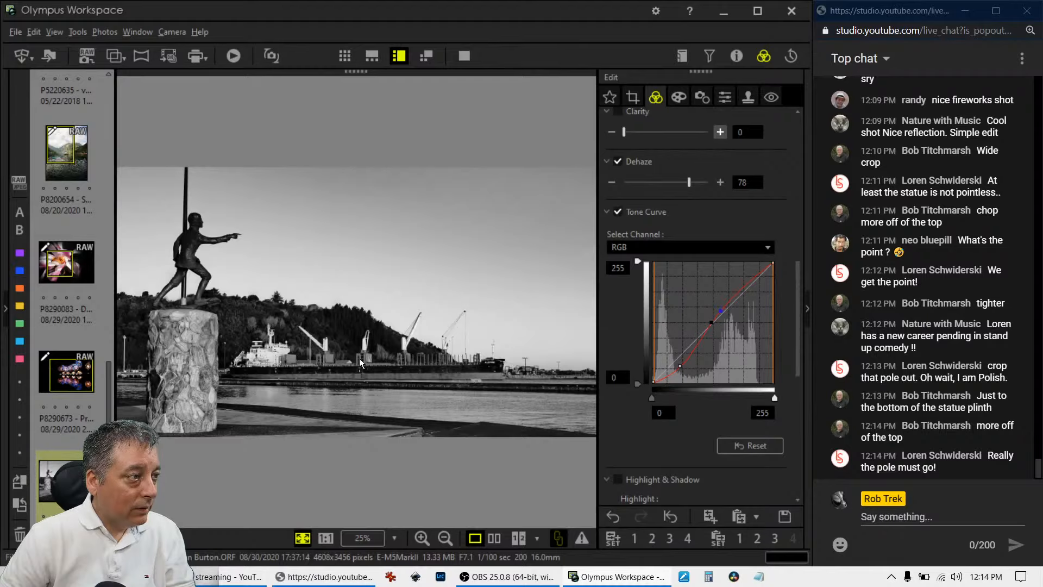
left_click(341, 364)
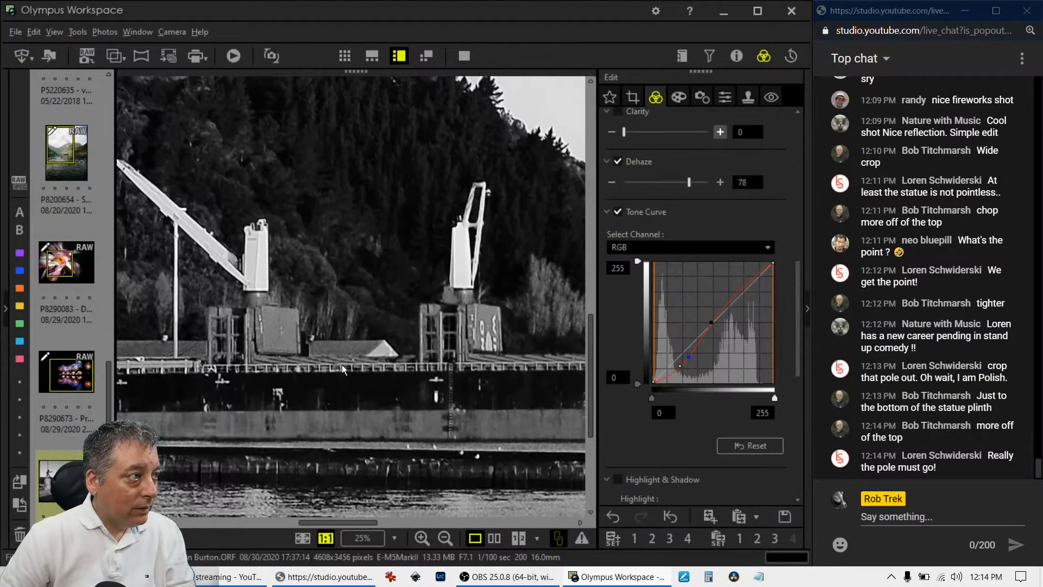
left_click(341, 363)
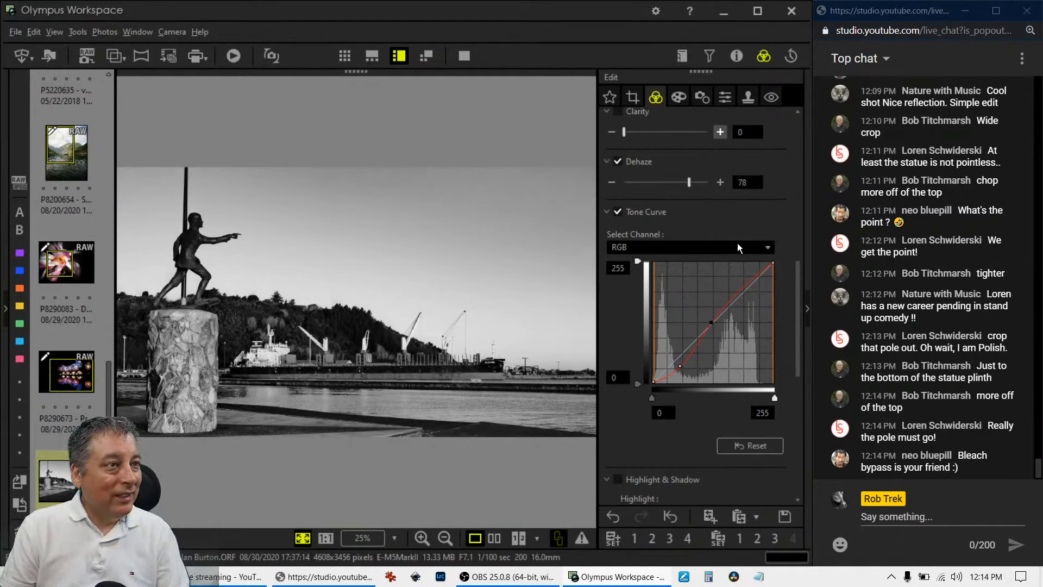
Apply the Bleach Bypass II art filter to the statue photo and set its Picture Mode to Natural.
left_click(679, 98)
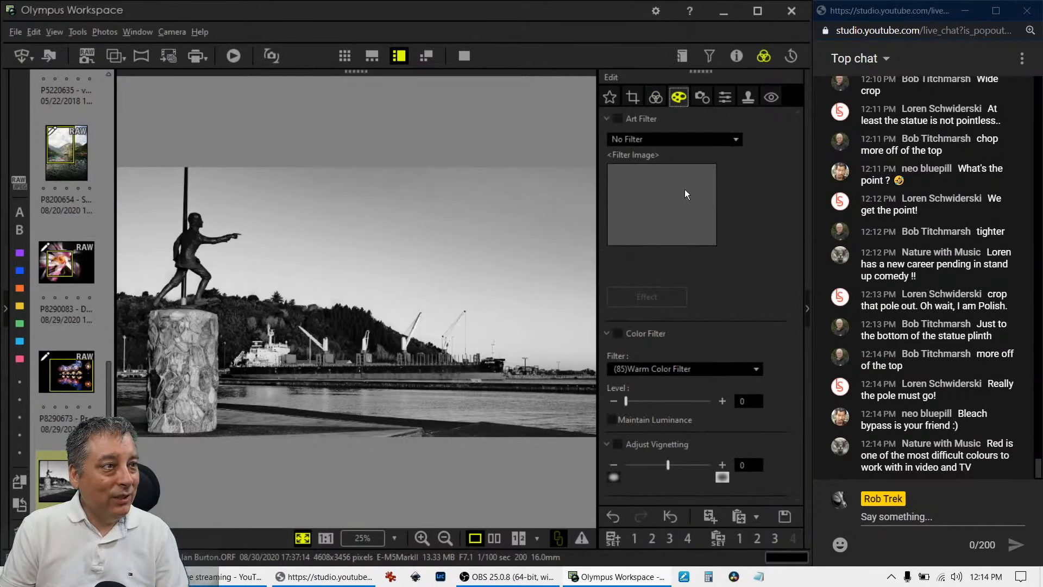
left_click(679, 140)
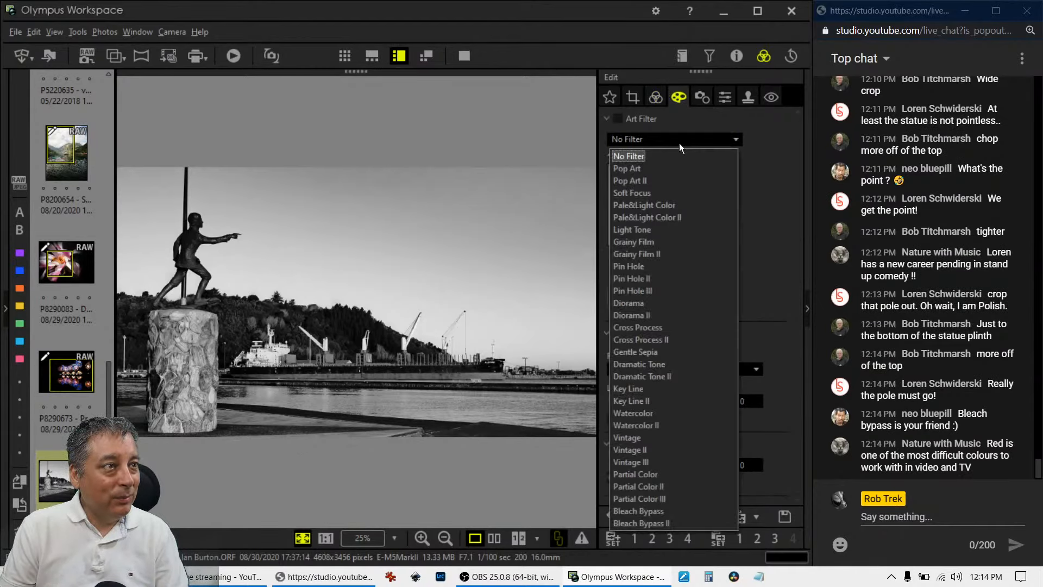
left_click(661, 522)
left_click(655, 96)
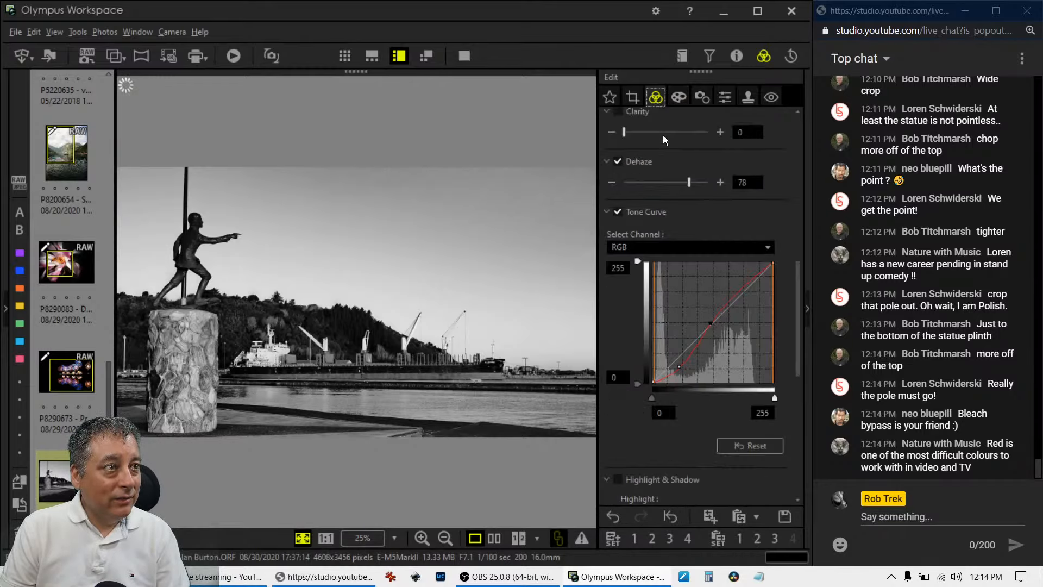
scroll(686, 213, "up", 5)
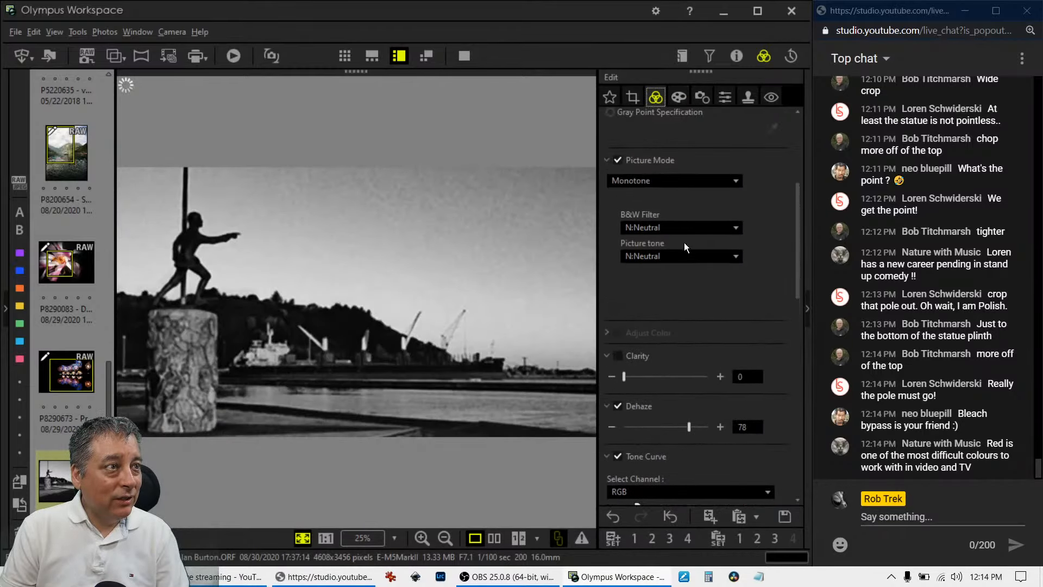
left_click(680, 184)
left_click(673, 199)
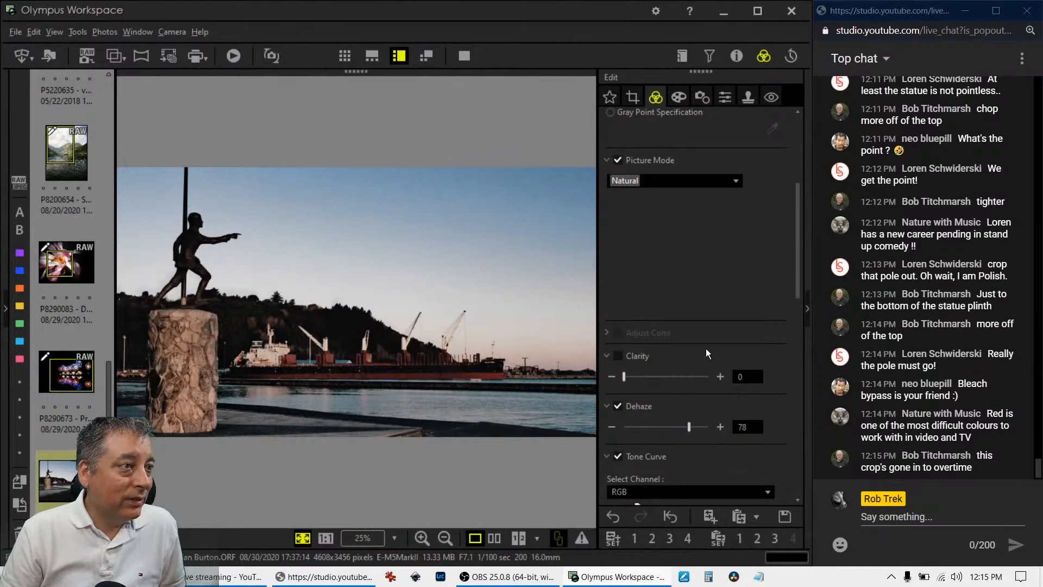
Reset the tone curve and rebuild it with a shadow point, a slightly raised midpoint and a lifted highlight point.
scroll(778, 356, "down", 5)
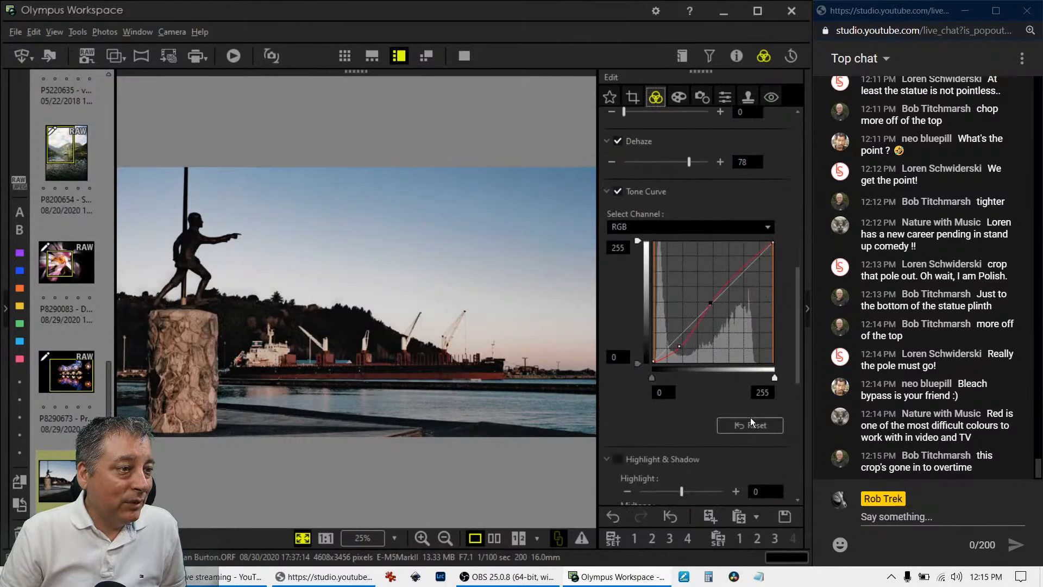
left_click(750, 422)
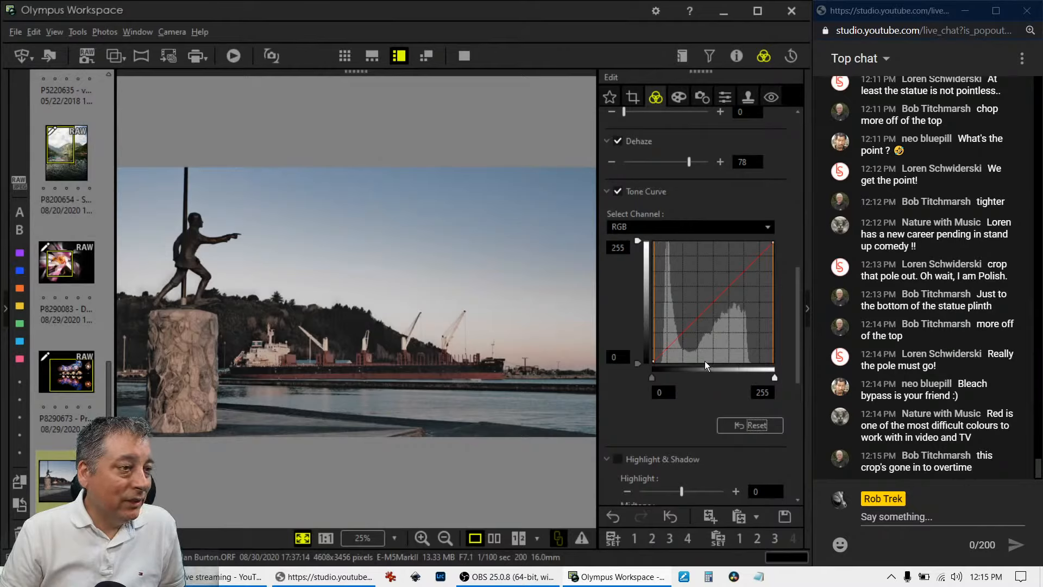
left_click(660, 356)
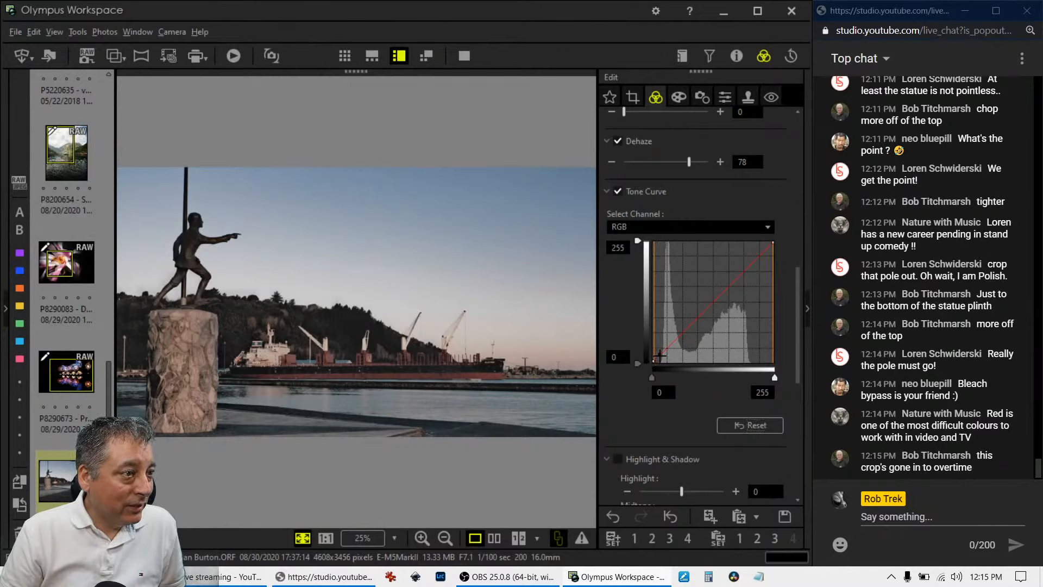
left_click(660, 356)
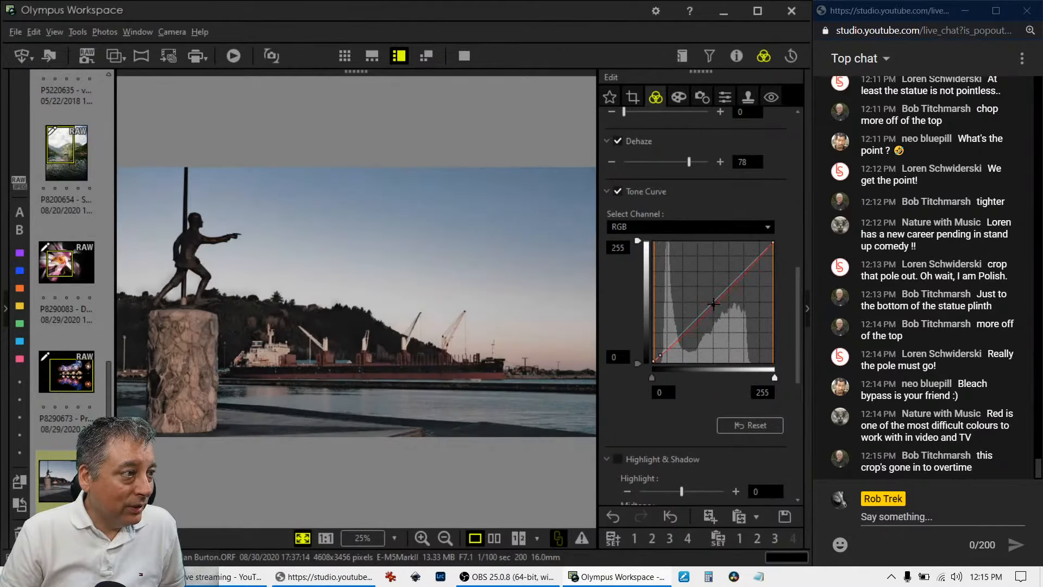
left_click_drag(713, 303, 713, 298)
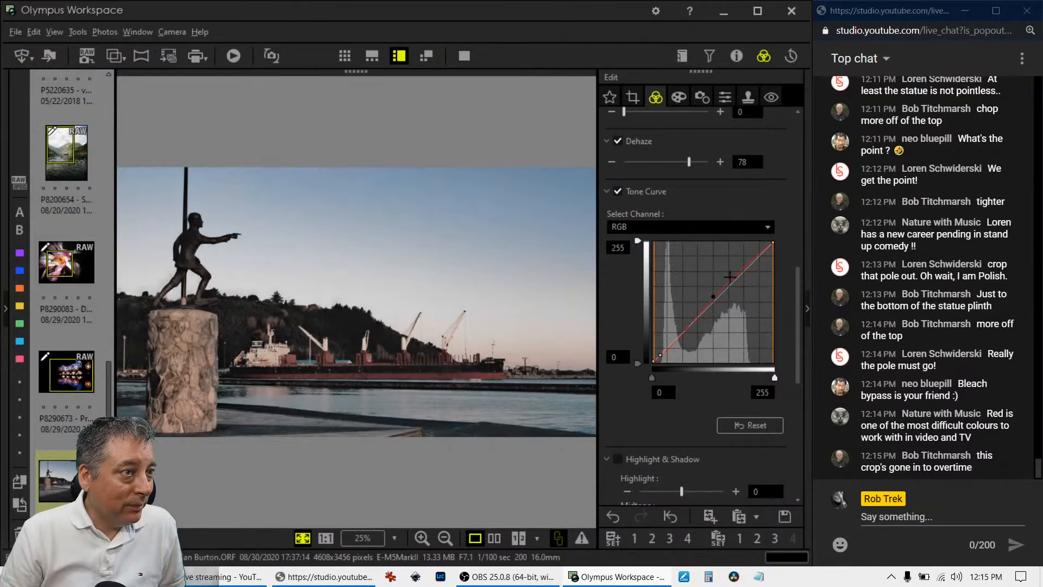
left_click(745, 263)
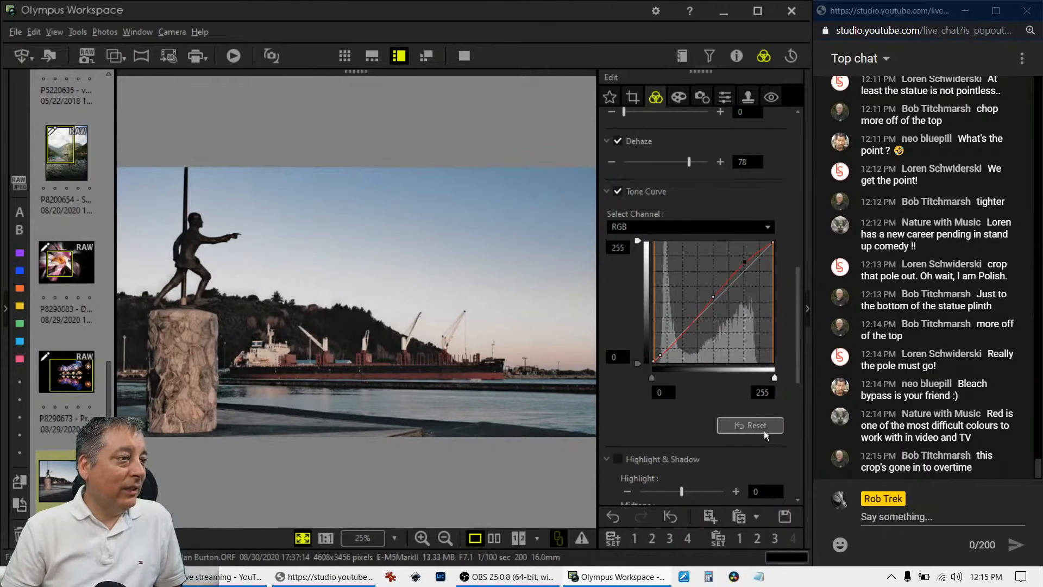
Compare the edited statue photo with the original side by side in full screen.
left_click(495, 540)
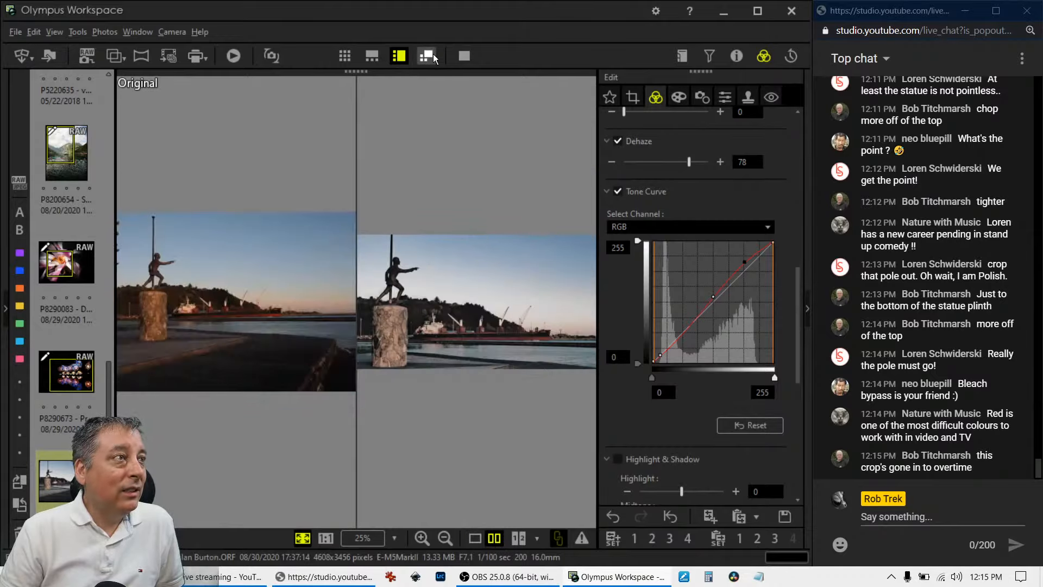
left_click(427, 55)
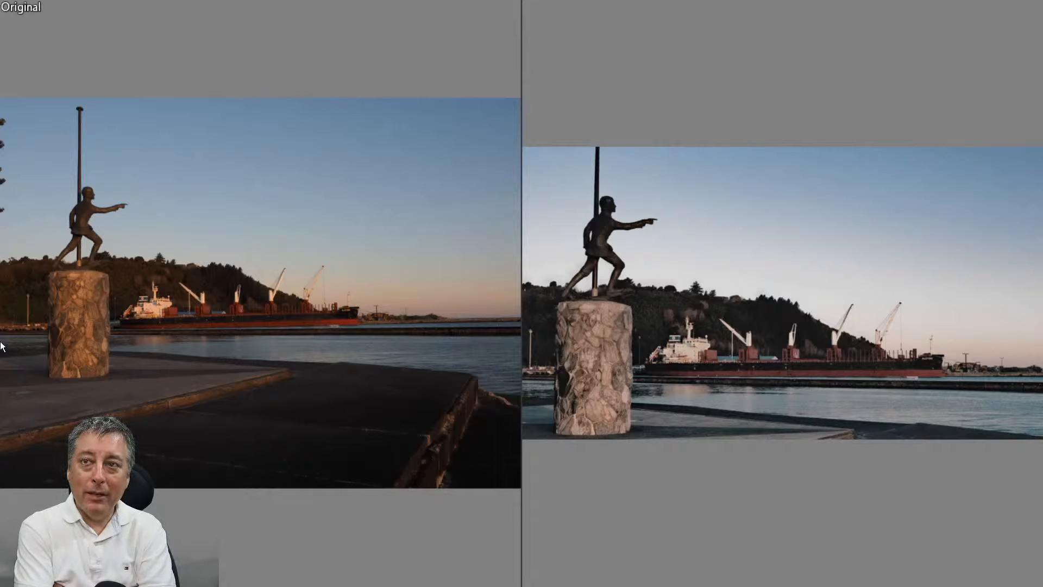
key("Escape")
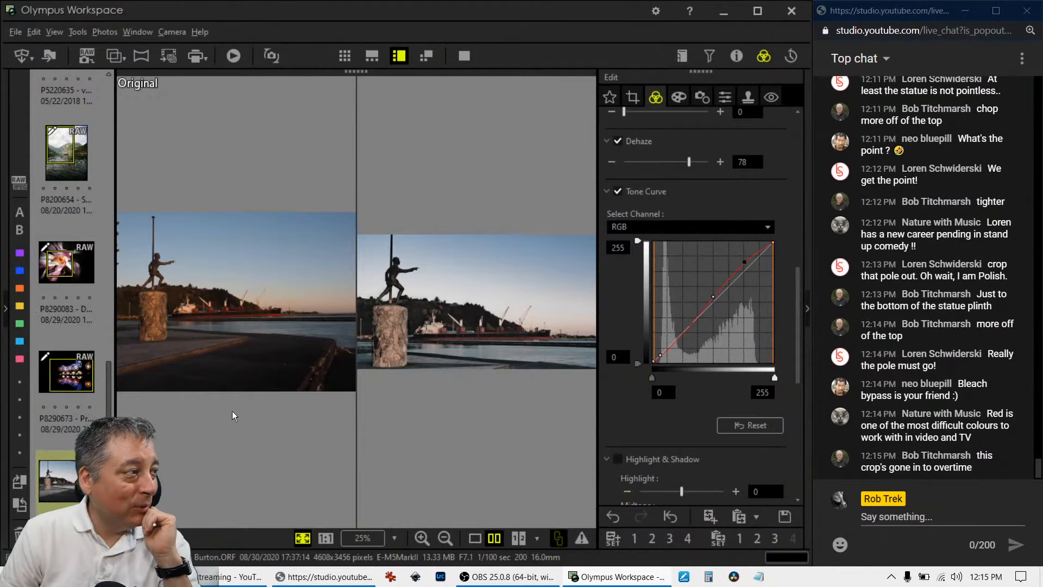
Open the raccoon photo that follows the statue photo for editing.
scroll(65, 380, "down", 3)
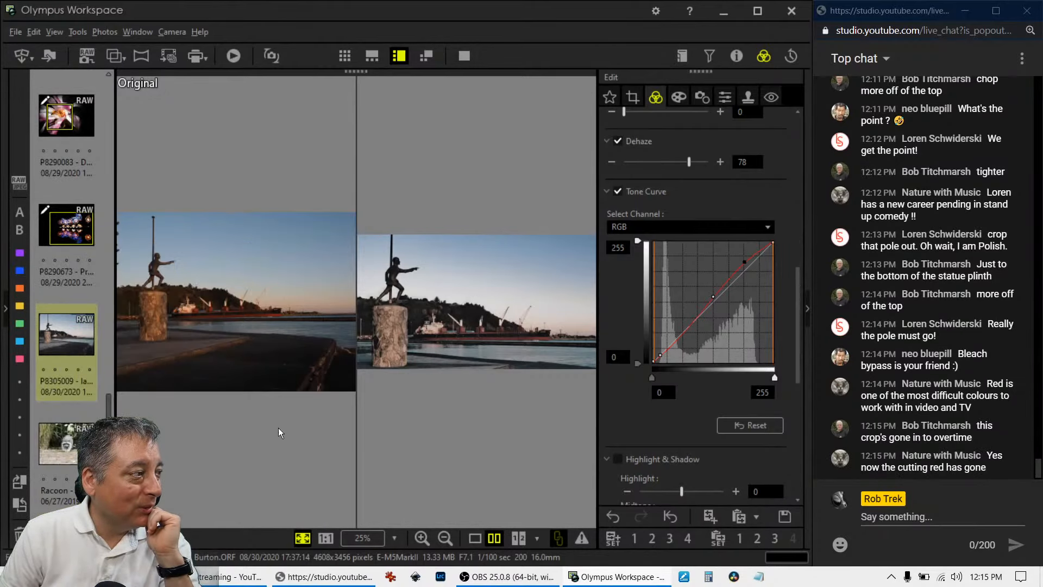
scroll(79, 435, "down", 3)
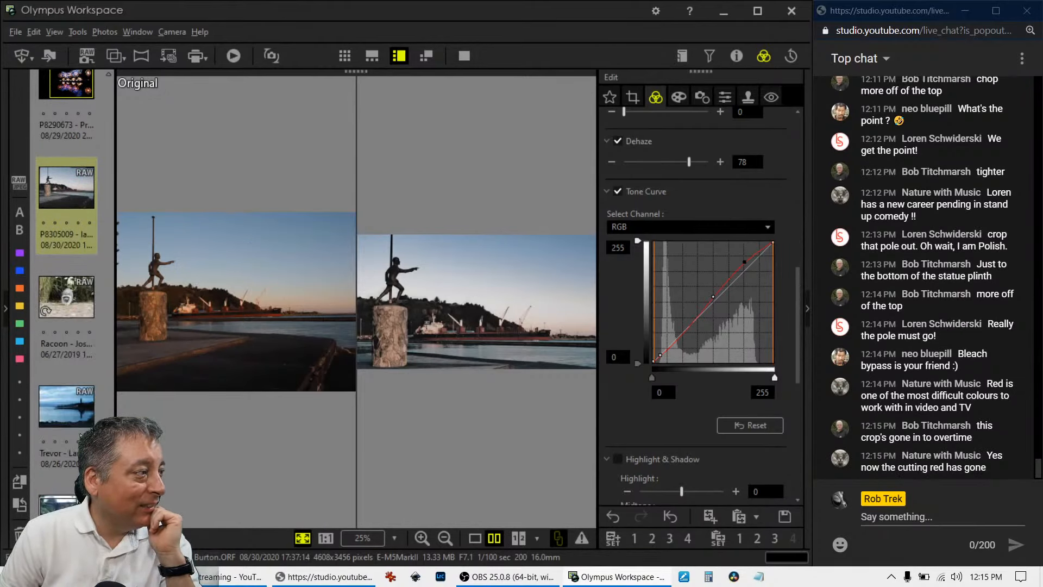
left_click(58, 308)
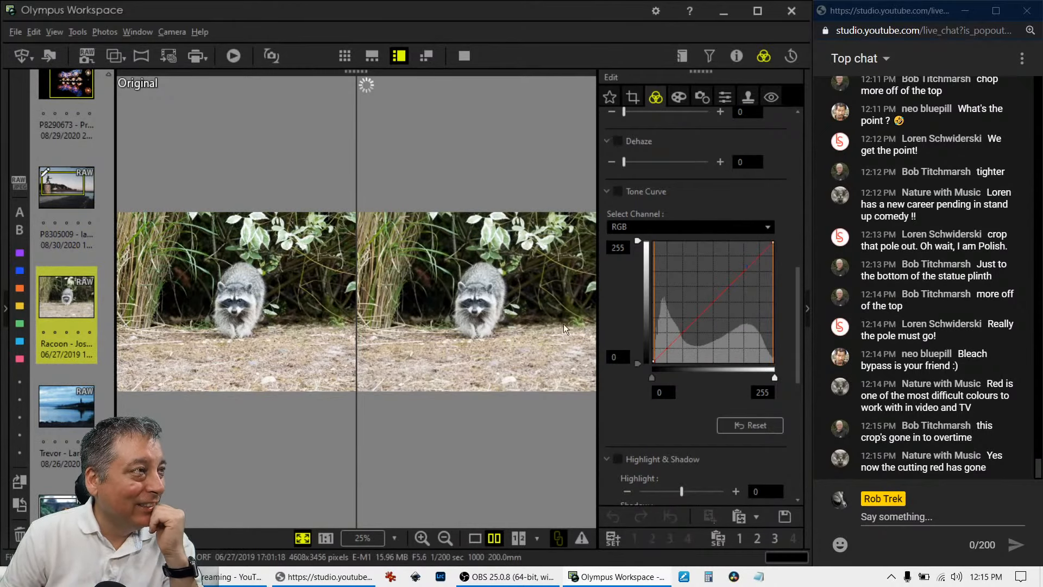
Inspect the raccoon's face and eyes at full size in full-screen view.
left_click(464, 57)
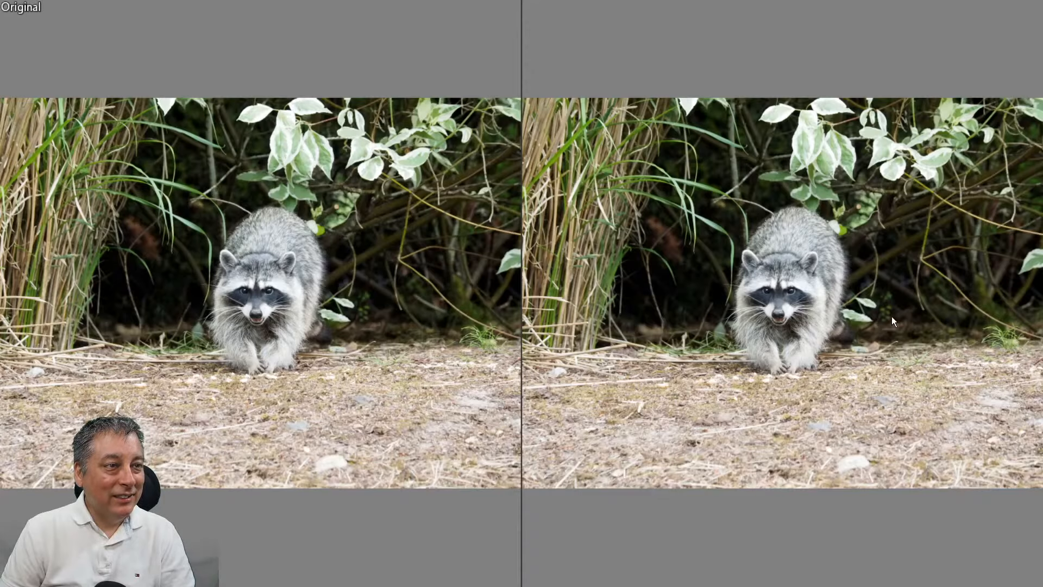
left_click(827, 299)
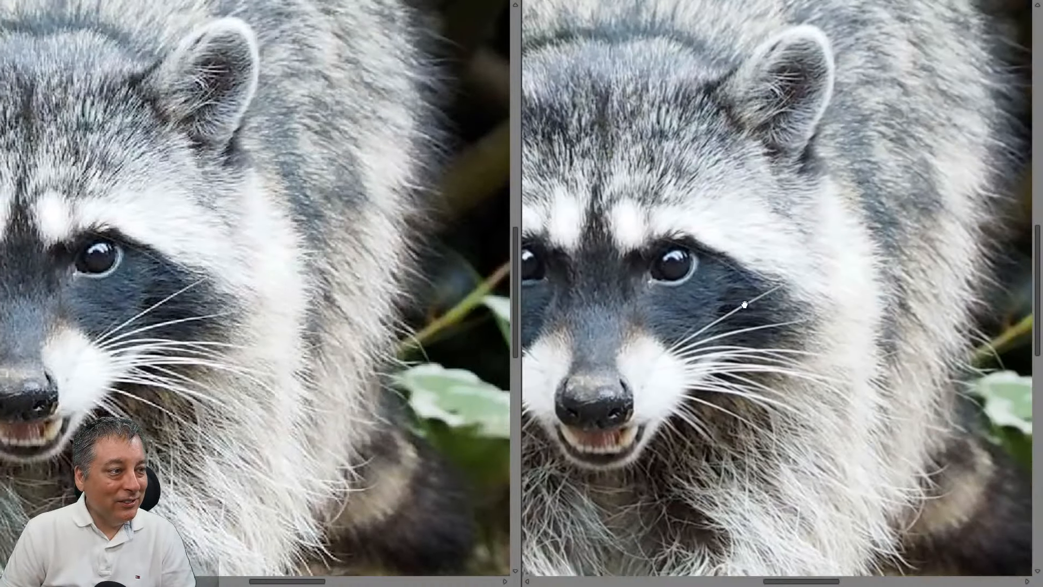
left_click_drag(745, 305, 826, 325)
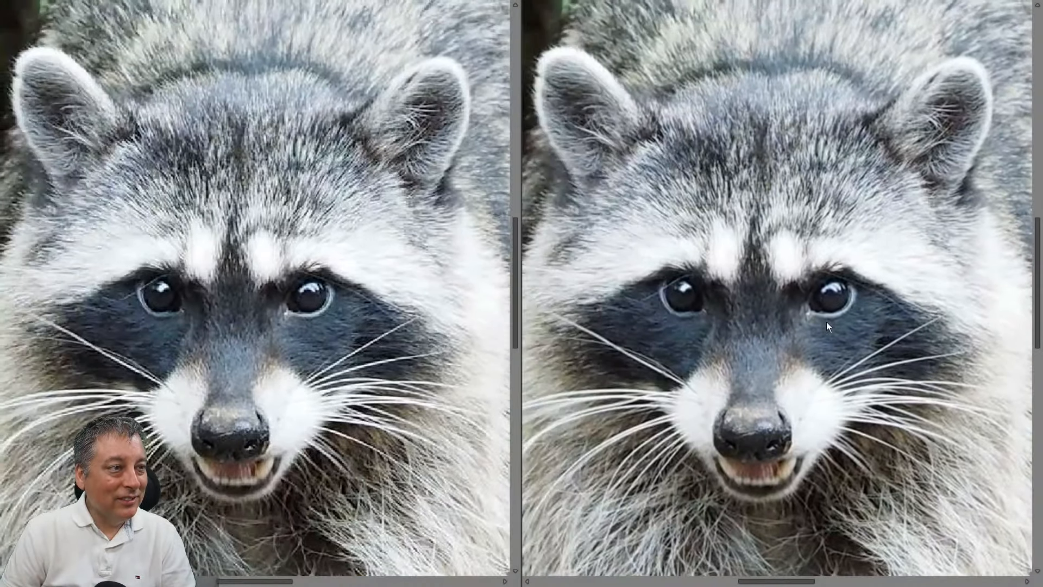
left_click(826, 325)
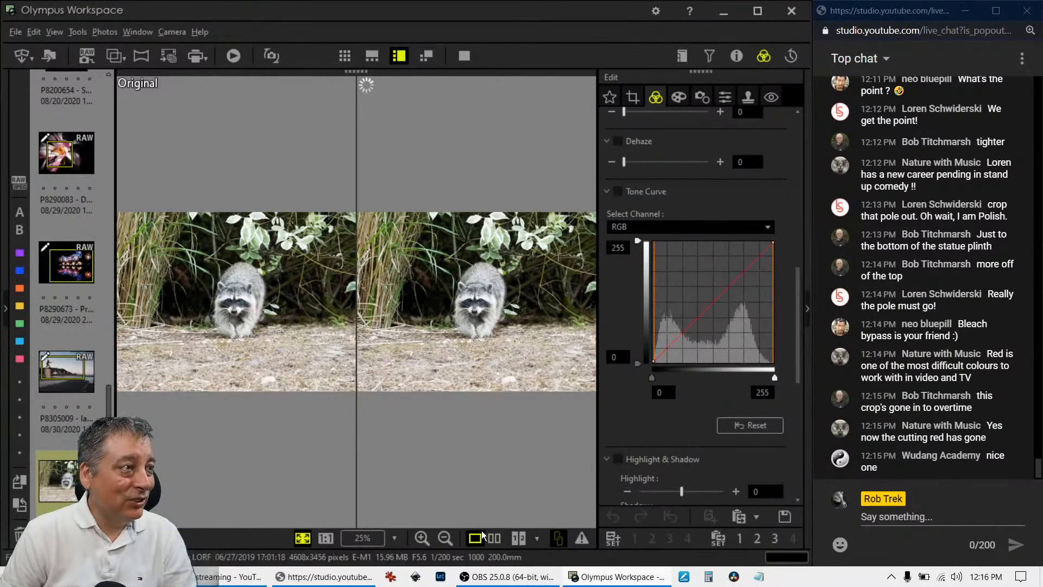
Crop the raccoon photo to a 1:1 square of about 2511 x 2511 pixels around the animal and apply it.
left_click(632, 97)
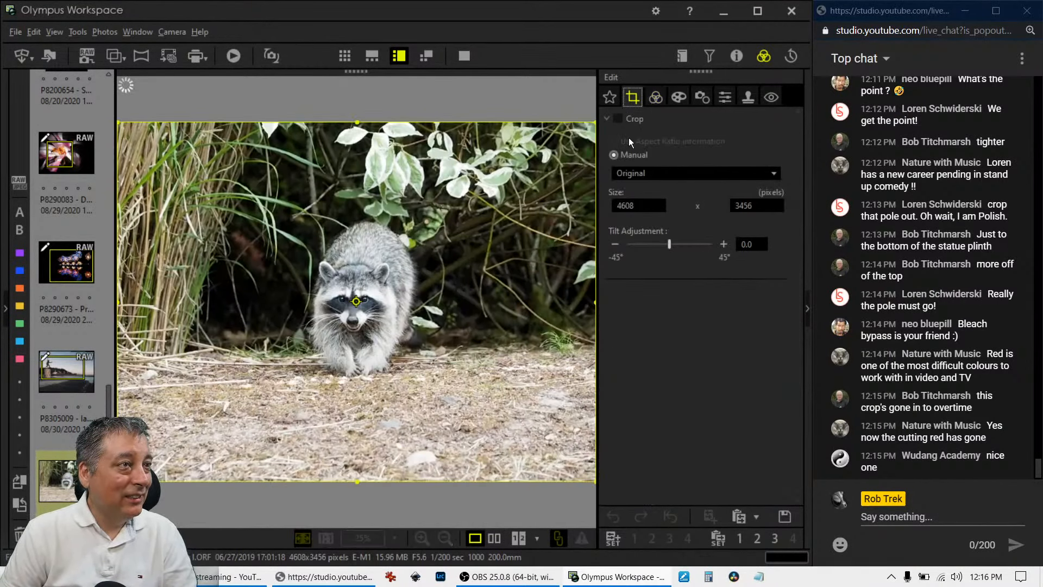
left_click(672, 175)
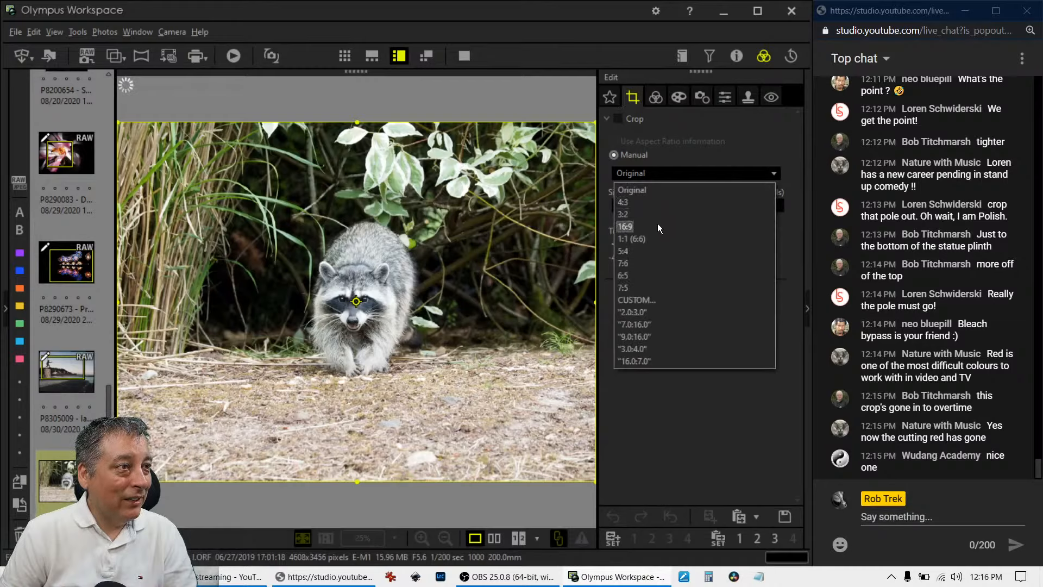
left_click(650, 239)
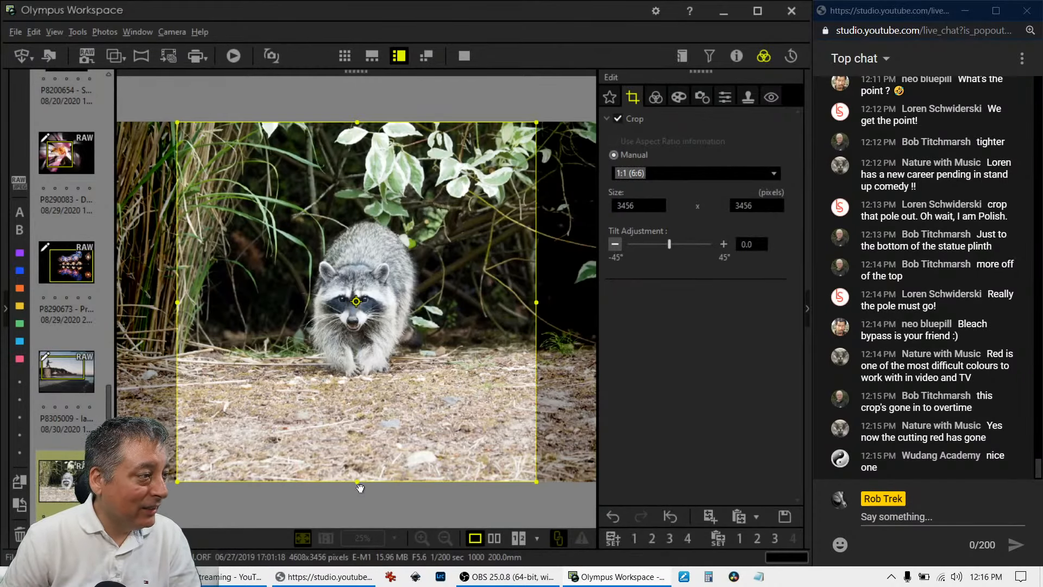
left_click_drag(357, 482, 356, 384)
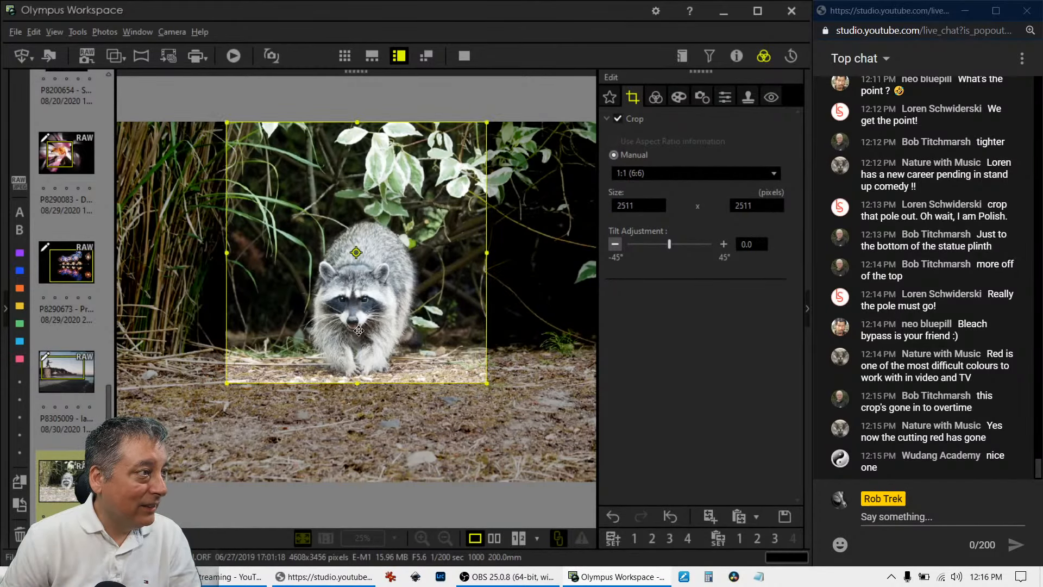
left_click_drag(361, 296, 364, 326)
left_click(656, 98)
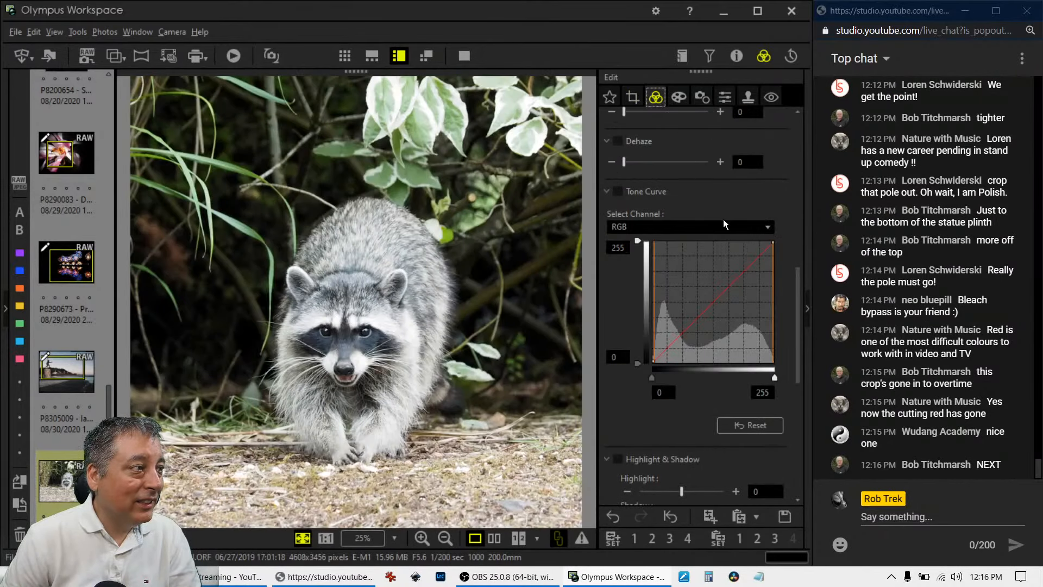
Shape the raccoon photo's RGB tone curve by pulling the shadows down and lifting the midtones back towards the diagonal.
scroll(709, 416, "down", 6)
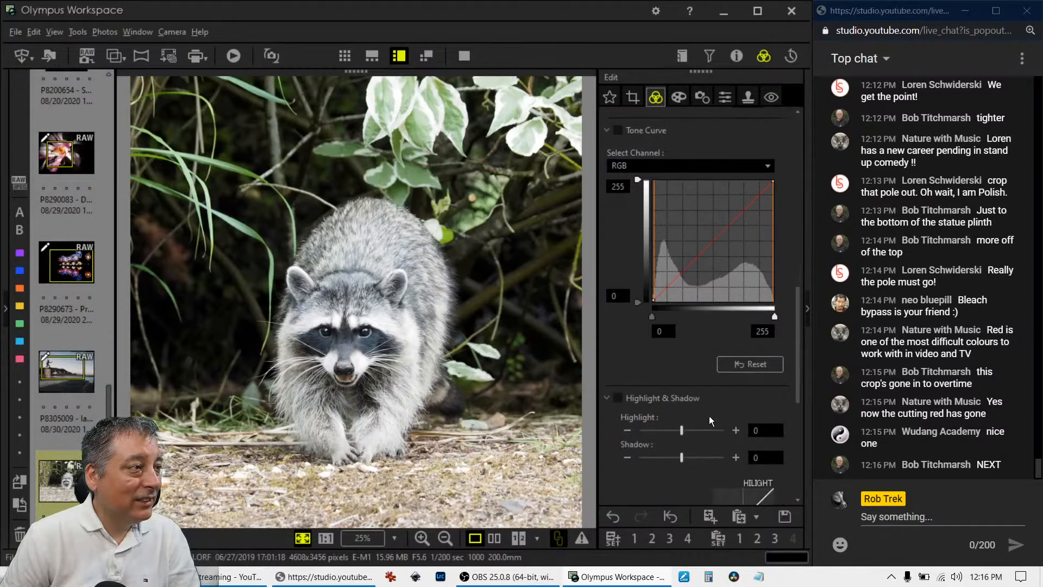
scroll(709, 412, "up", 5)
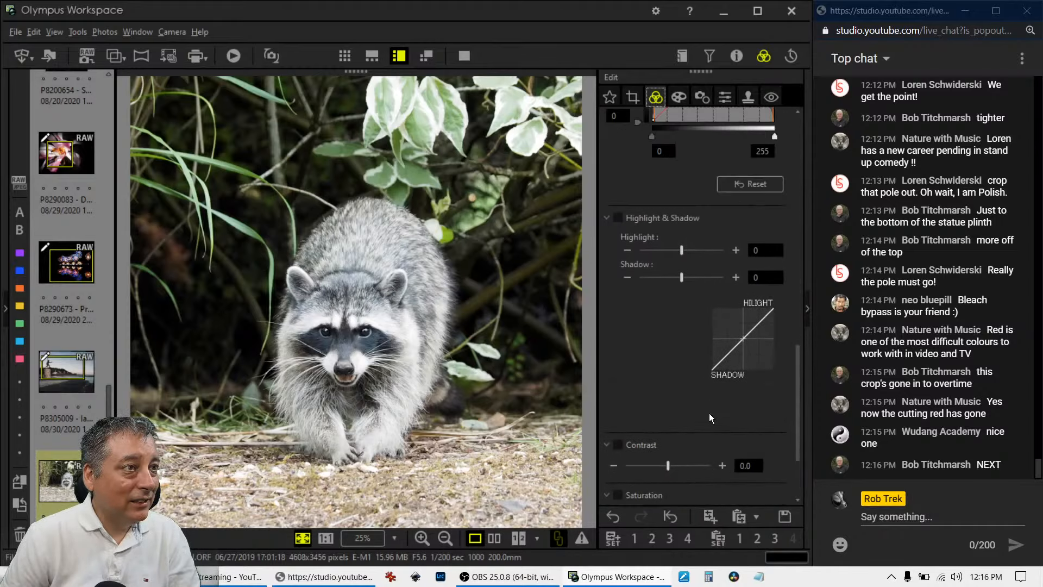
left_click_drag(661, 294, 662, 298)
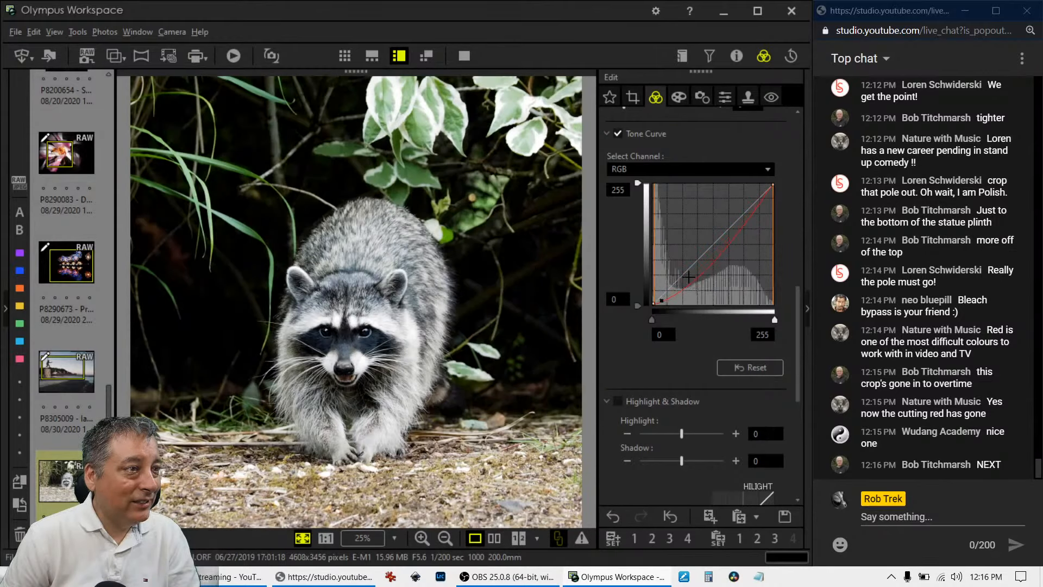
left_click_drag(715, 255, 714, 251)
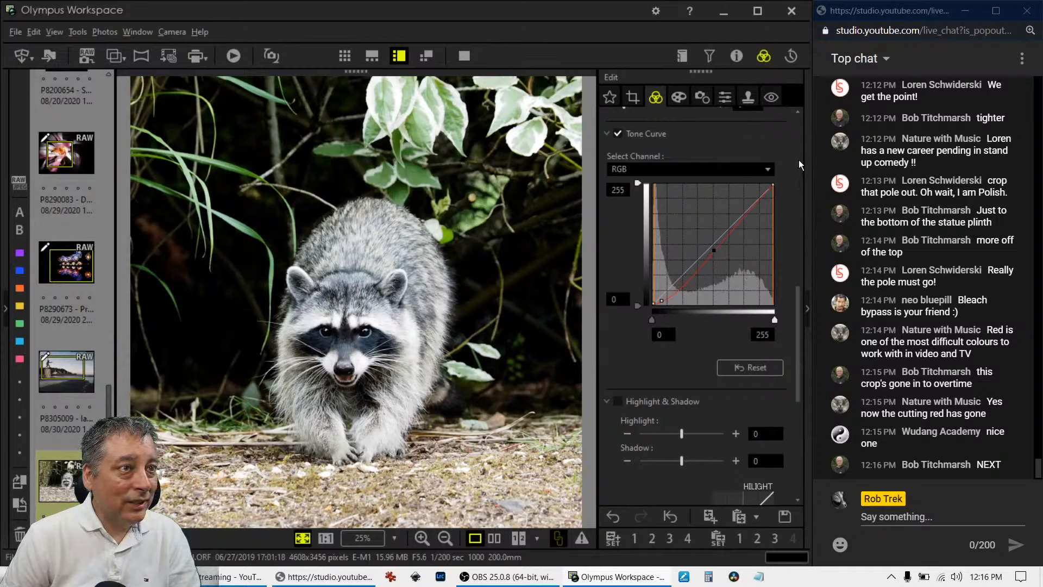
Set the raccoon photo's custom white balance temperature to 5500 K.
scroll(798, 160, "up", 6)
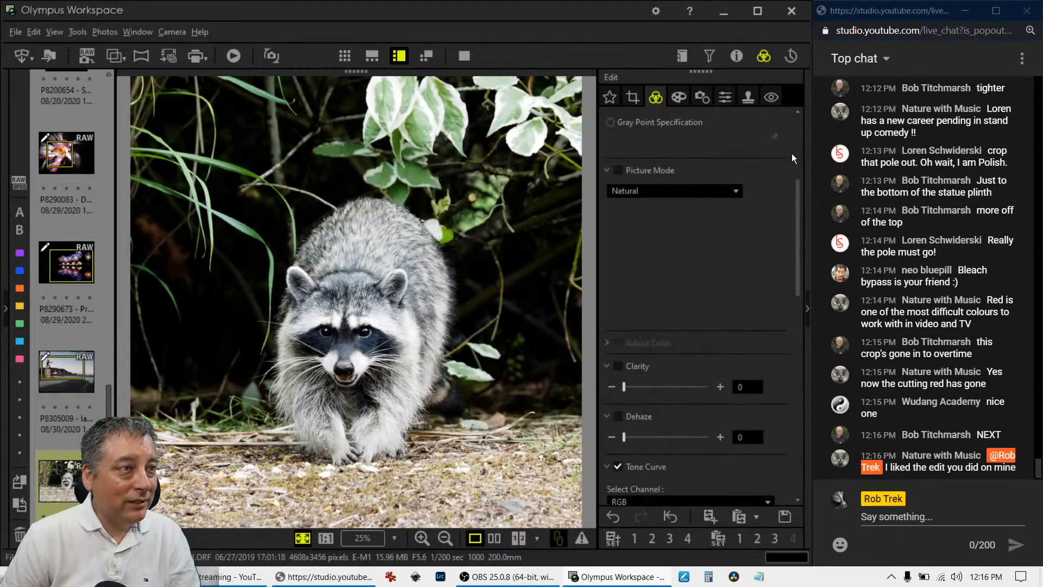
scroll(798, 142, "up", 5)
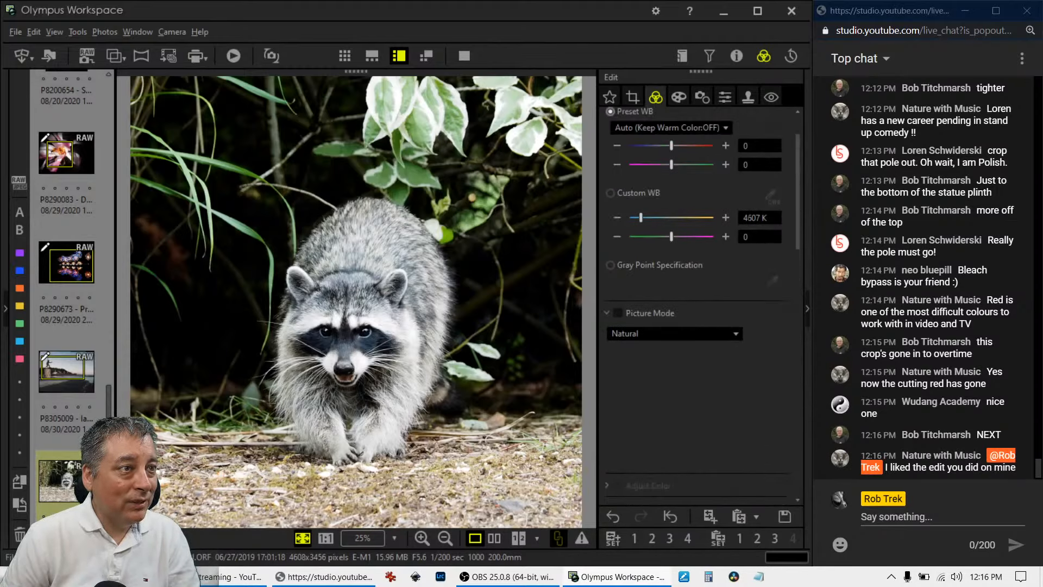
double_click(749, 217)
type("550")
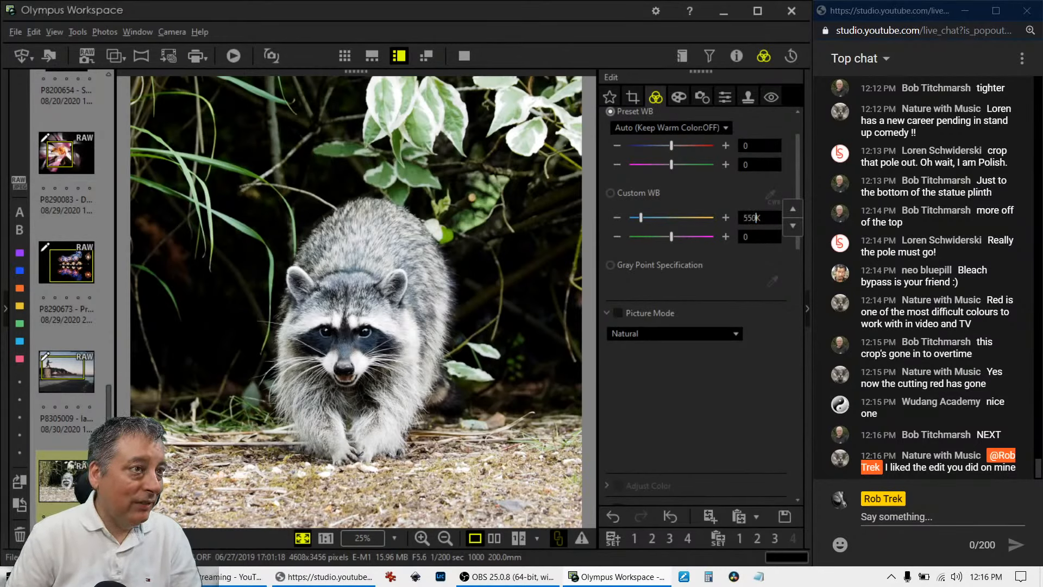
type("0")
key("Return")
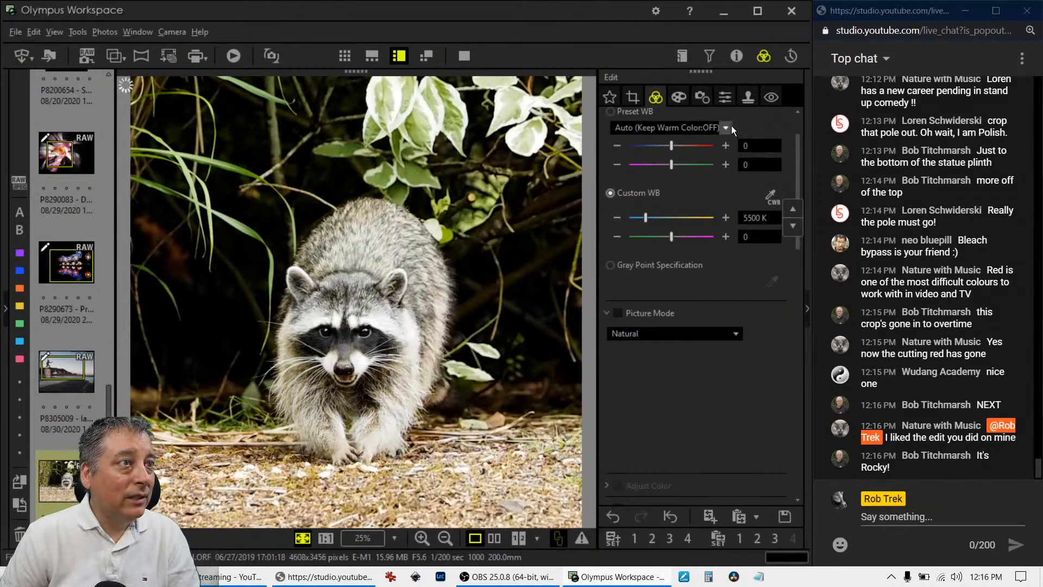
Add a dark vignette of about -6 to the raccoon photo.
left_click(678, 97)
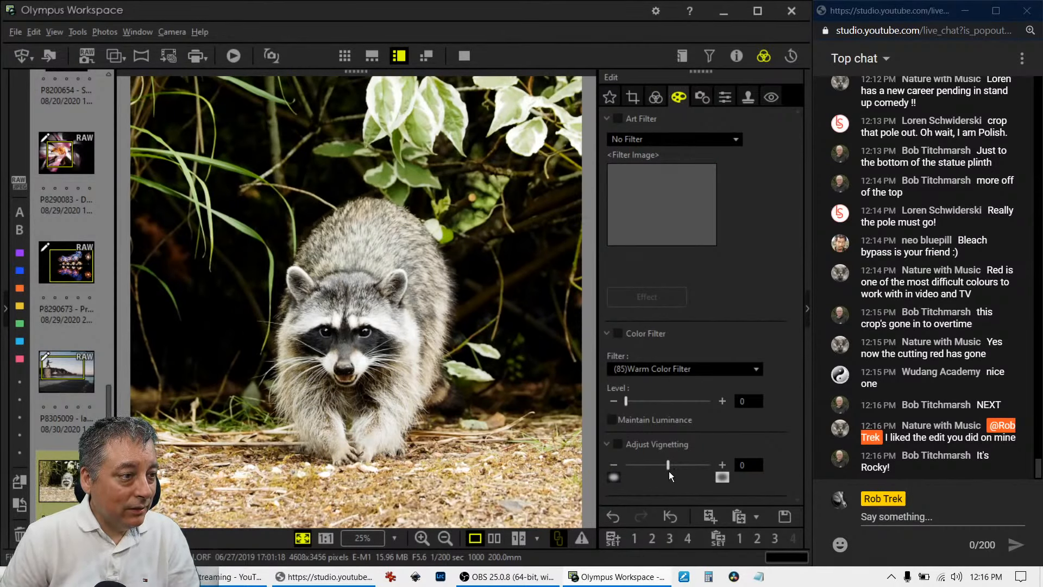
left_click_drag(667, 469, 662, 471)
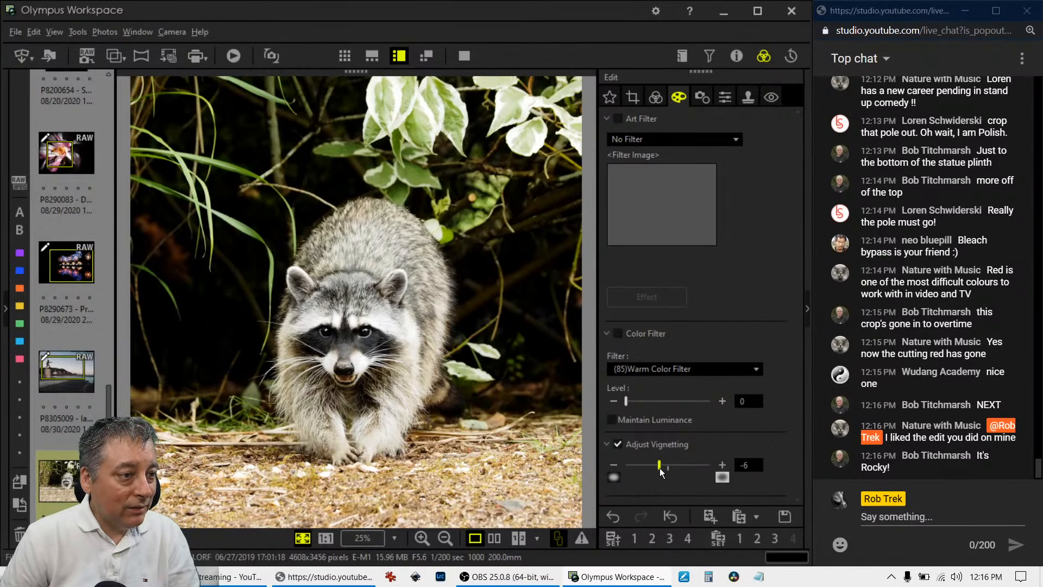
Raise the raccoon photo's sharpness to 2.0 and set its noise filter to OFF.
left_click(705, 103)
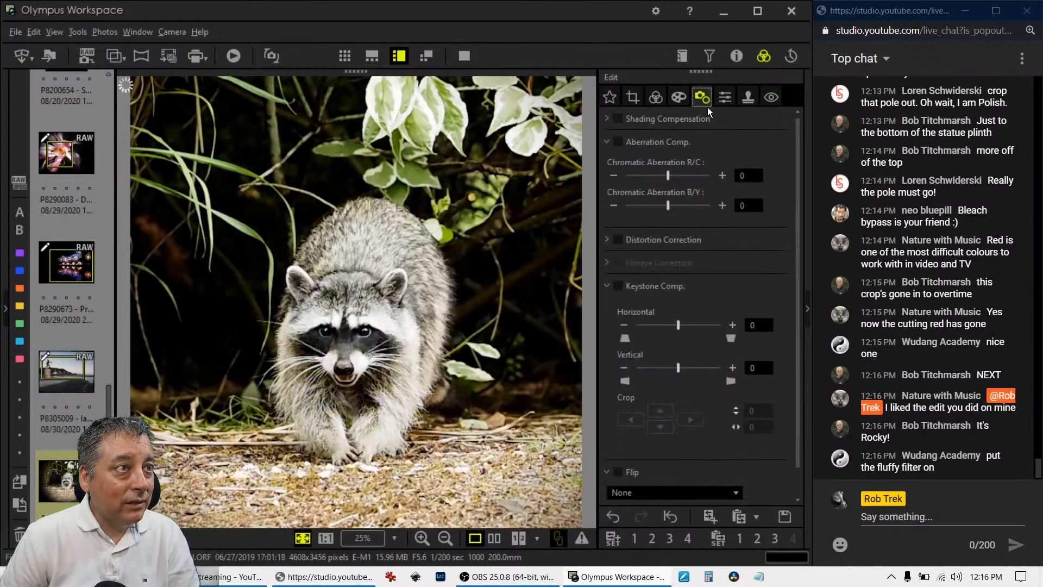
left_click(726, 100)
left_click_drag(668, 140, 723, 153)
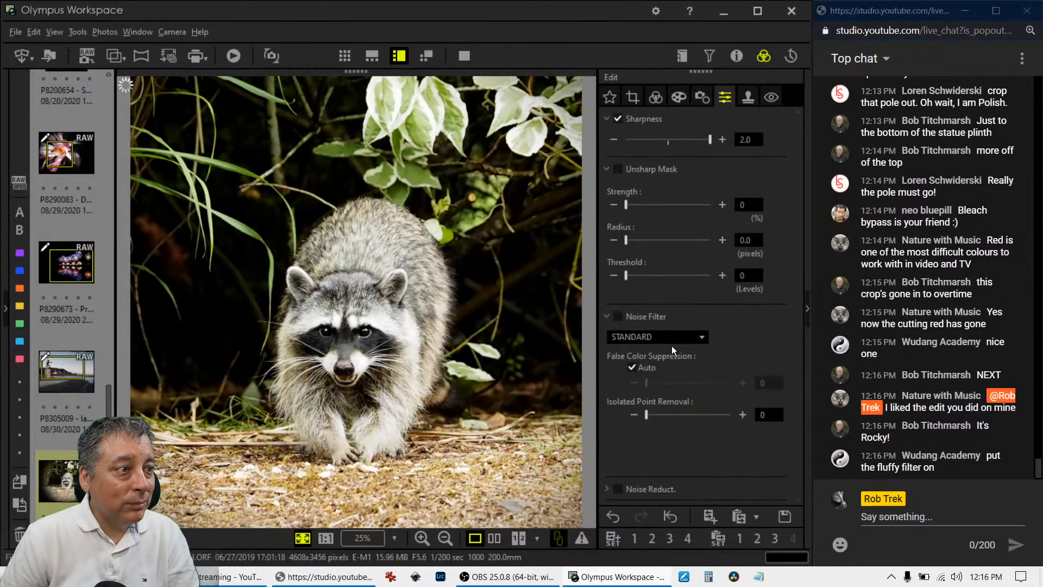
left_click(673, 337)
left_click(668, 352)
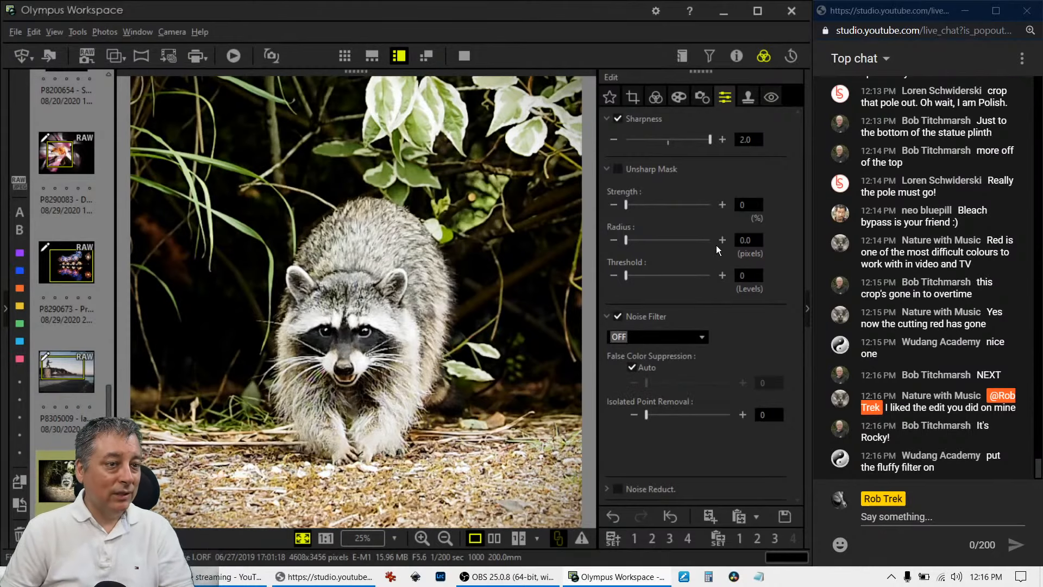
Tighten the raccoon photo's square crop from below and above to about 2255 x 2255 pixels and apply it.
left_click(656, 97)
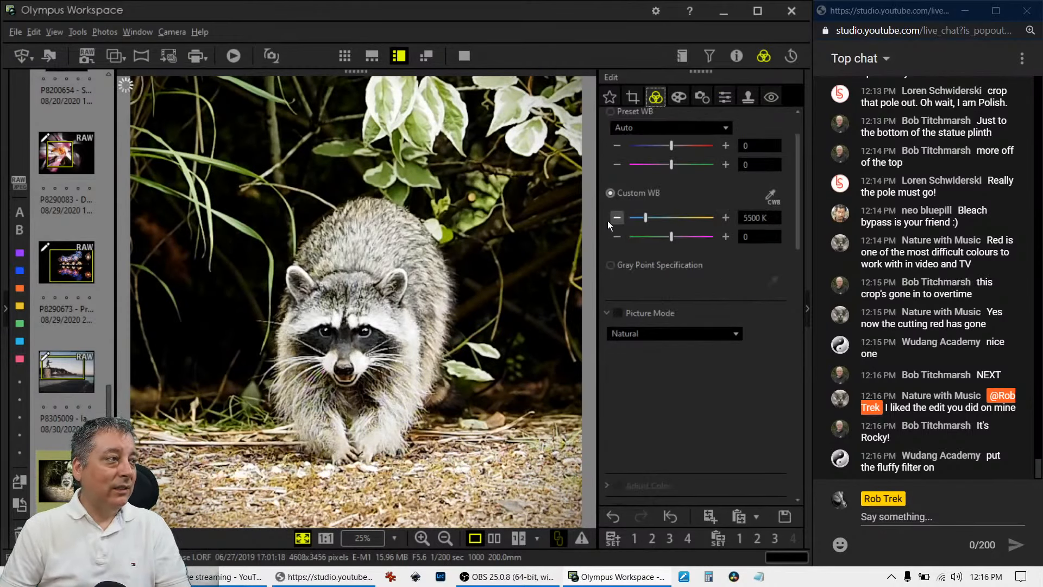
left_click(626, 99)
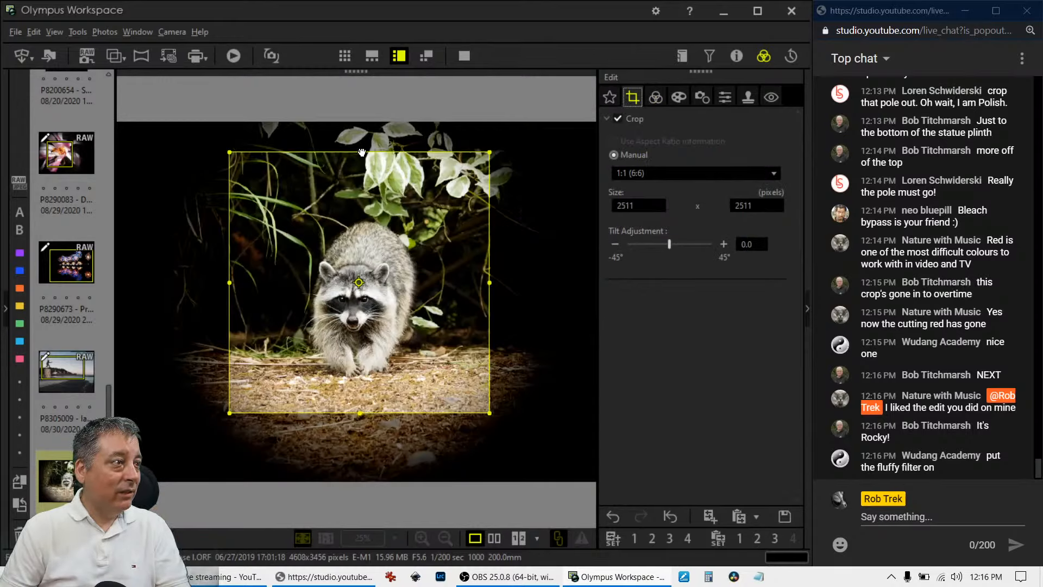
left_click_drag(360, 412, 361, 396)
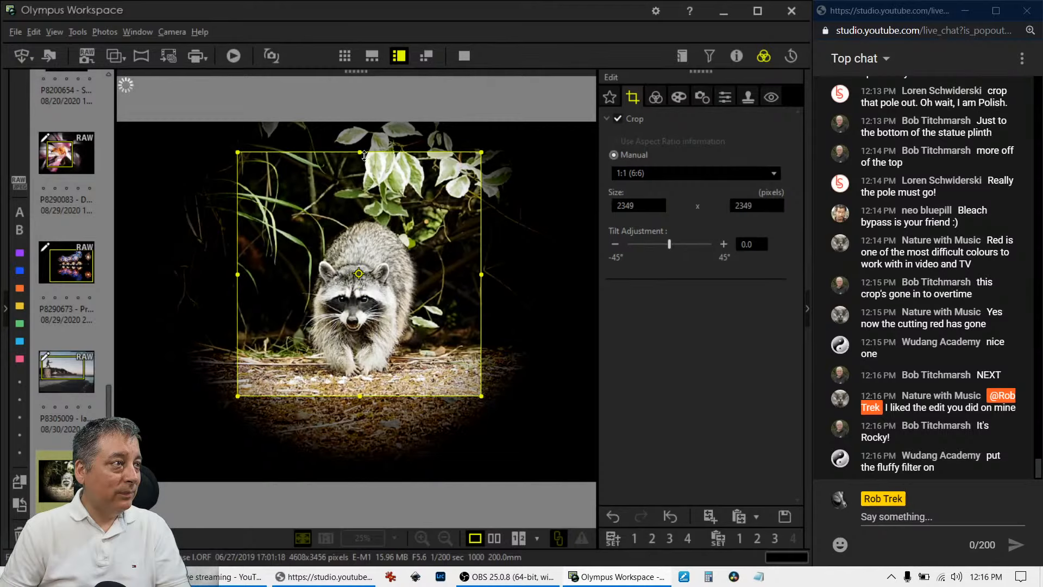
left_click_drag(358, 152, 361, 163)
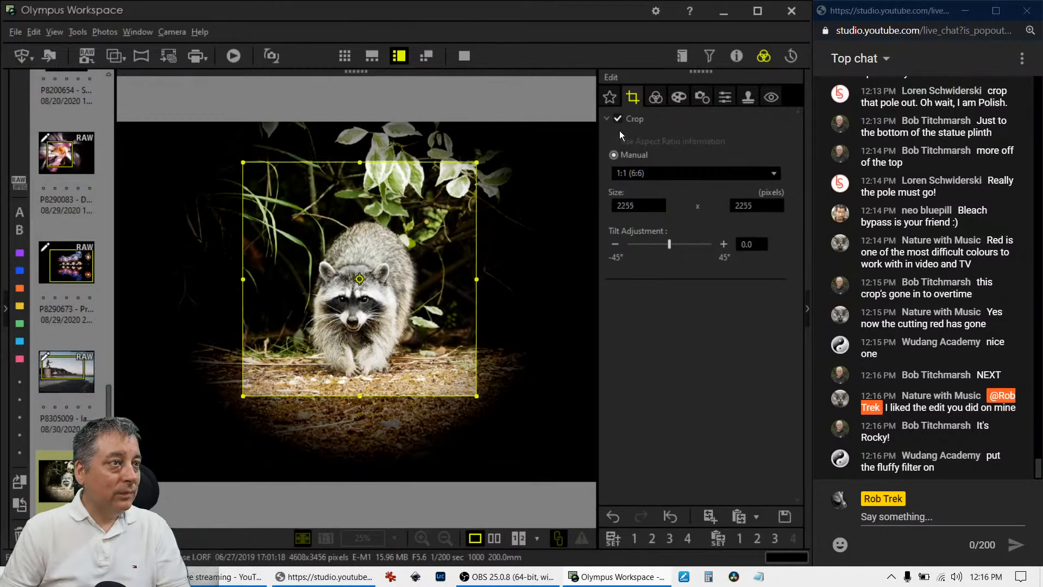
left_click(652, 99)
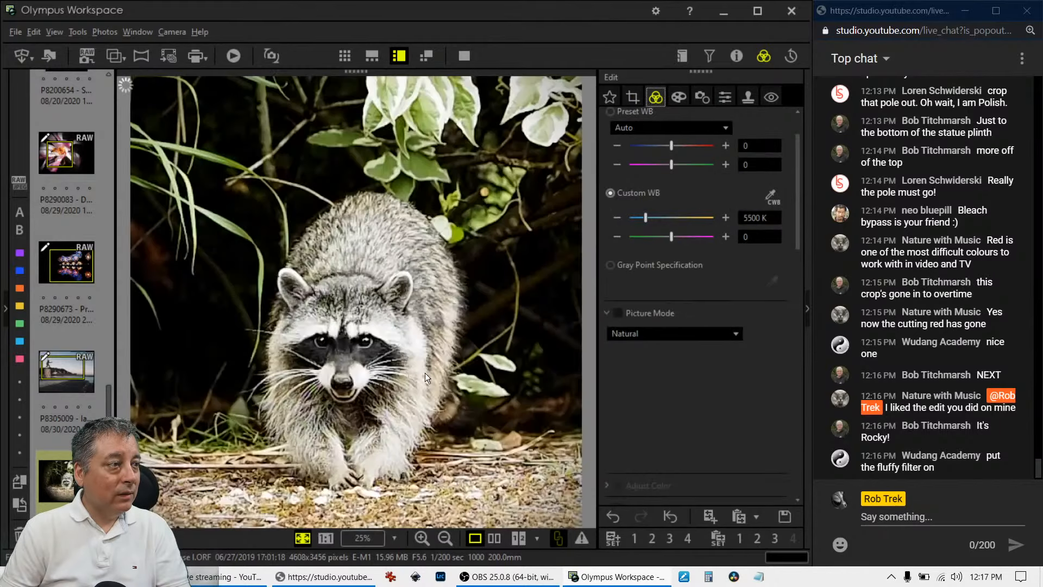
Compare the edited raccoon photo with the original side by side in full screen.
left_click(493, 538)
left_click(464, 57)
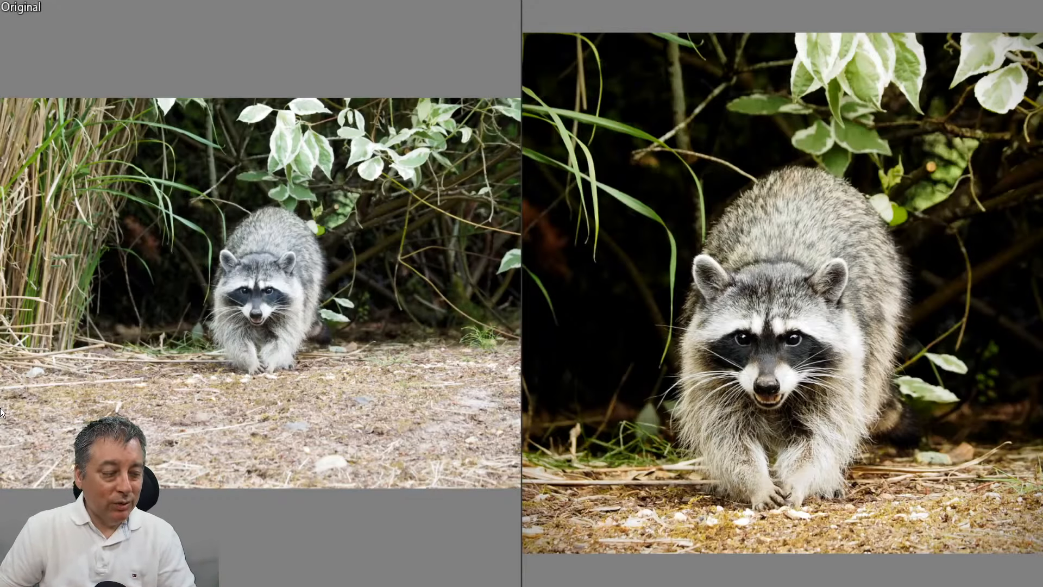
key("Escape")
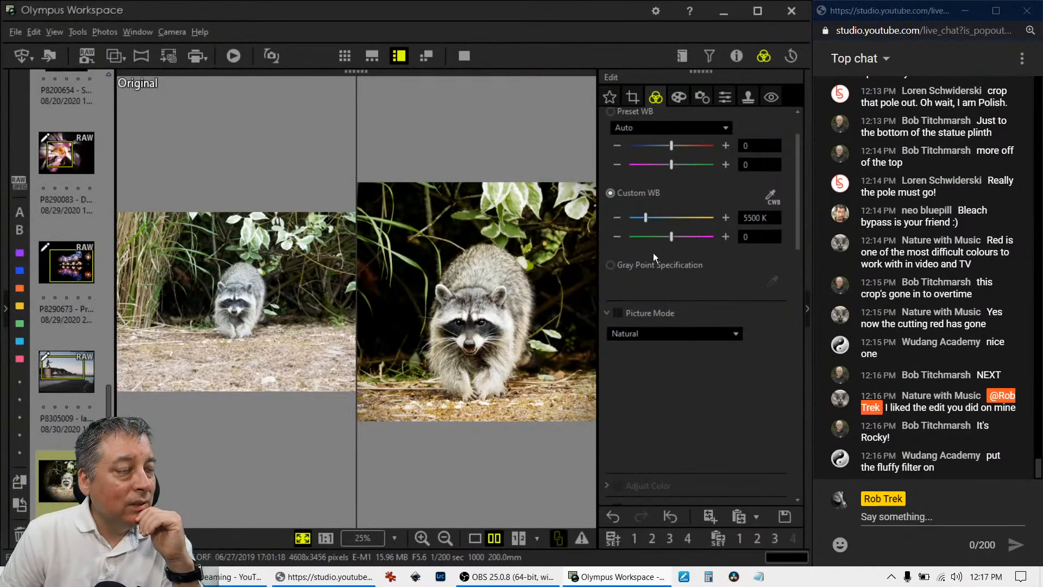
Set the custom white balance's green-magenta tint to 1 and check the edited raccoon photo alone in full screen.
left_click(724, 243)
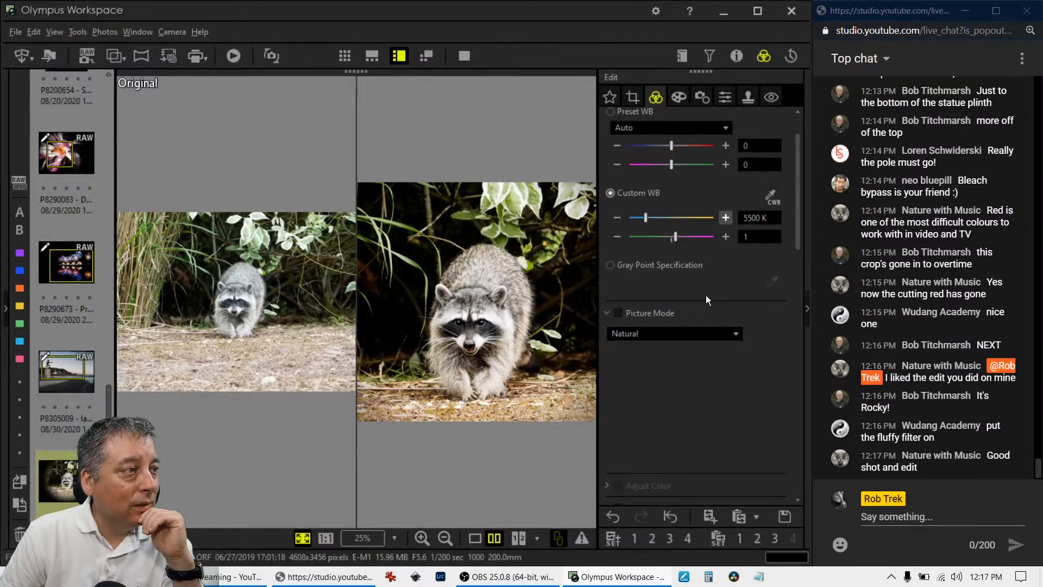
left_click(474, 539)
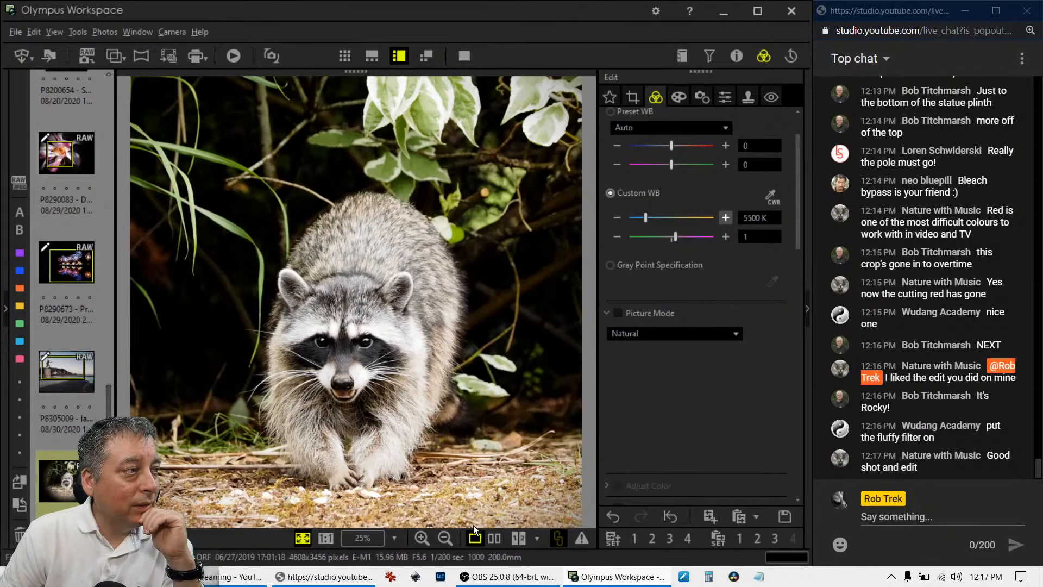
left_click(465, 57)
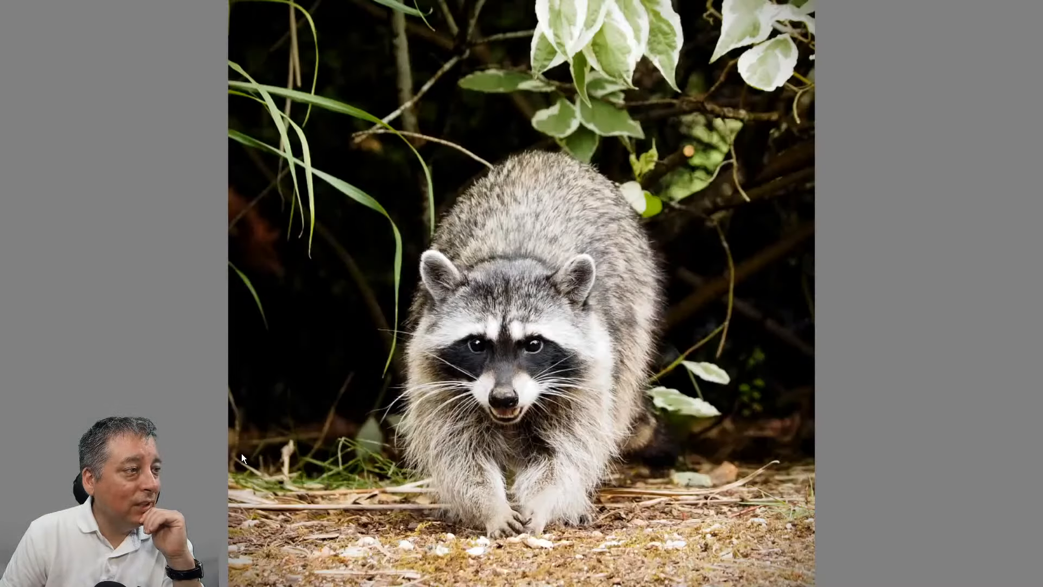
double_click(485, 396)
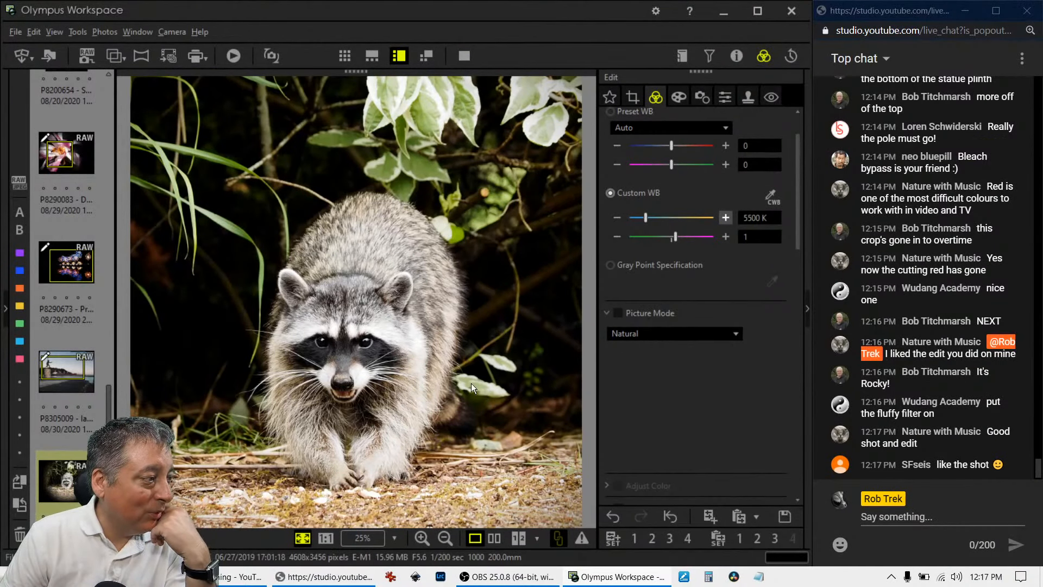
Review the raccoon photo's shooting details in its properties and inspect the animal's face at full size.
left_click(700, 97)
left_click(731, 60)
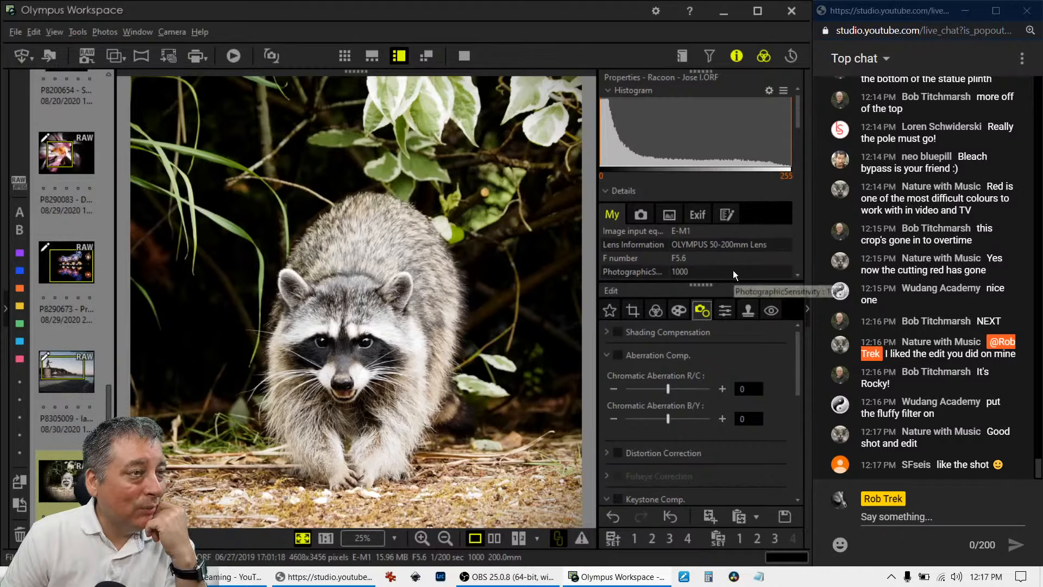
scroll(732, 269, "down", 2)
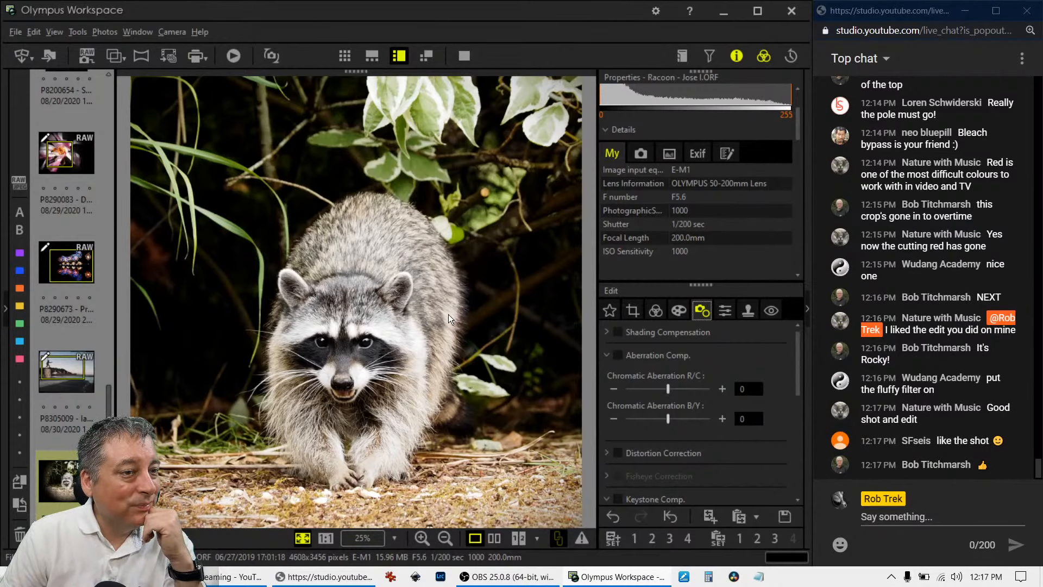
left_click(347, 345)
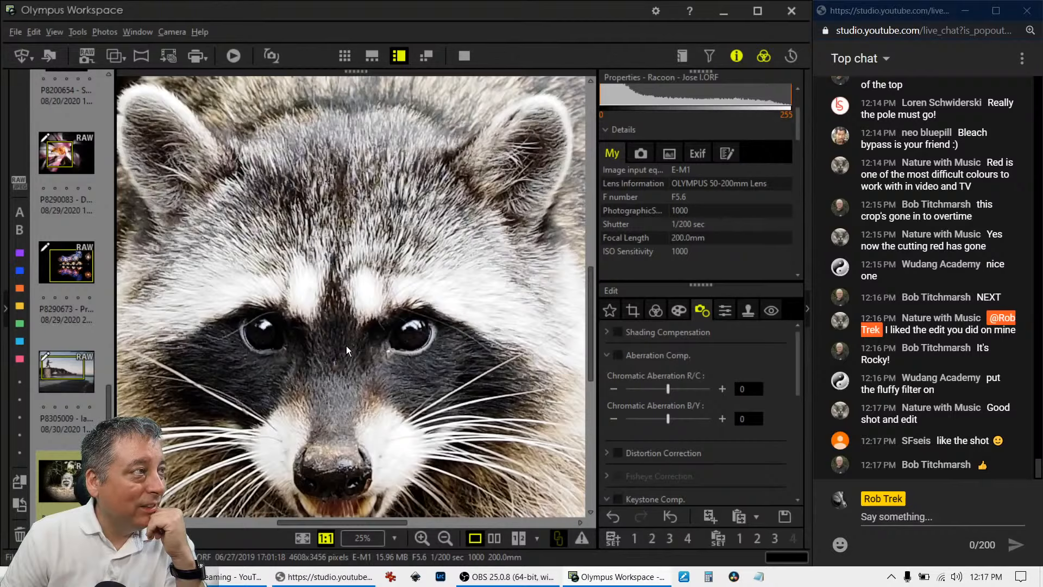
left_click(346, 346)
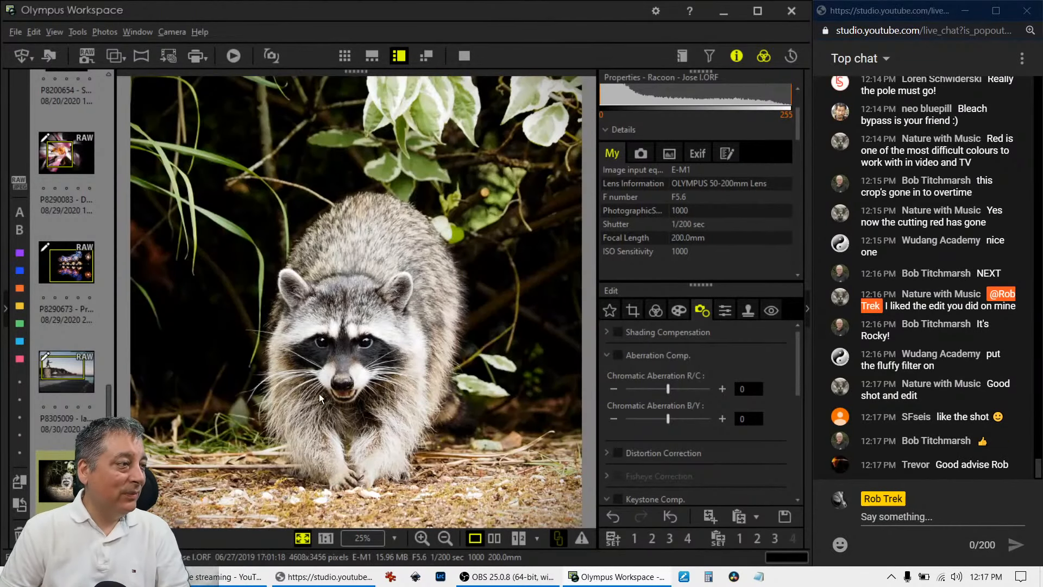
Open the Largs seascape photo that follows the raccoon photo and hide the shooting properties.
scroll(54, 447, "down", 2)
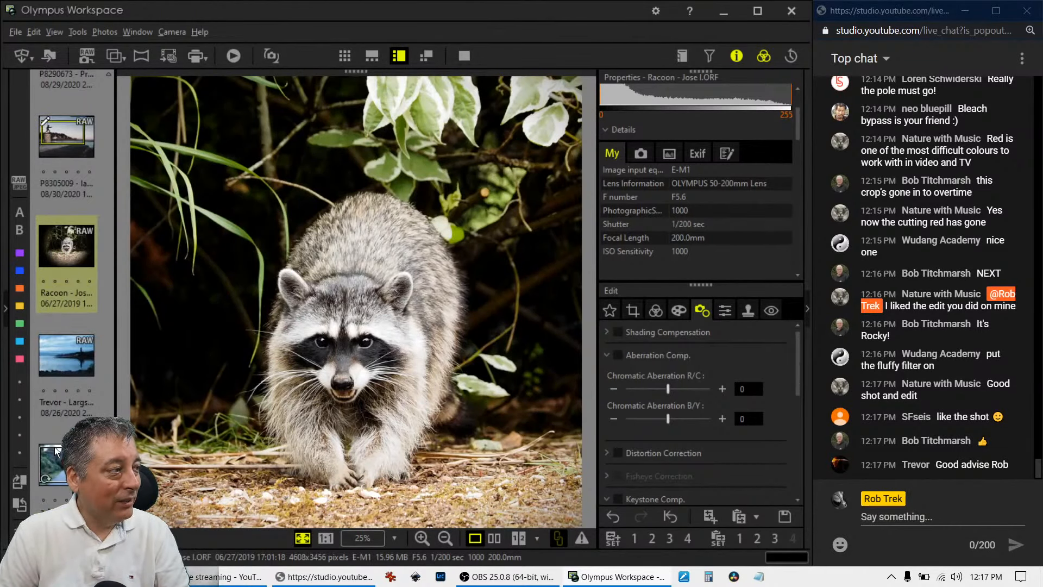
left_click(42, 337)
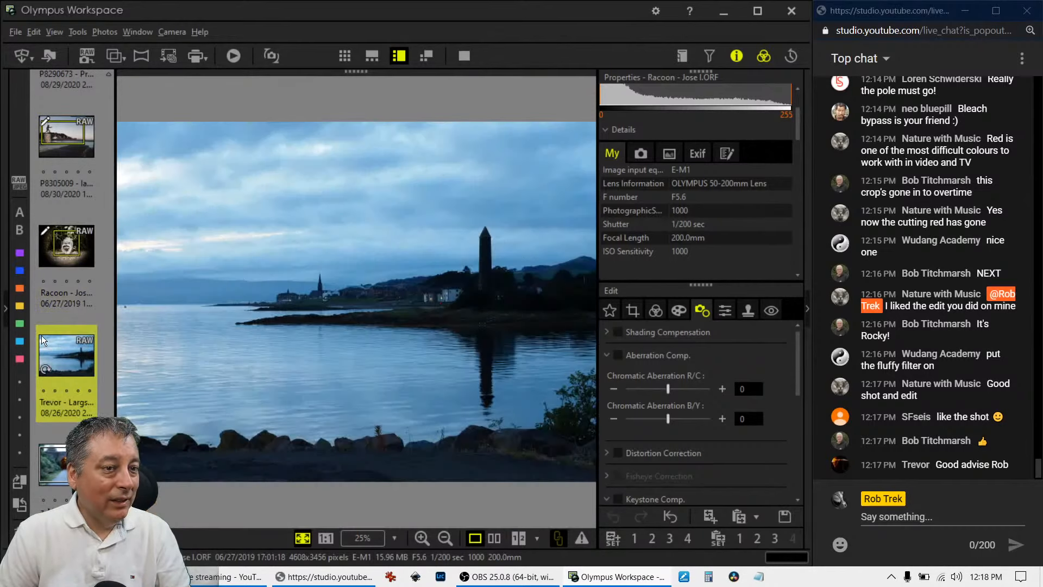
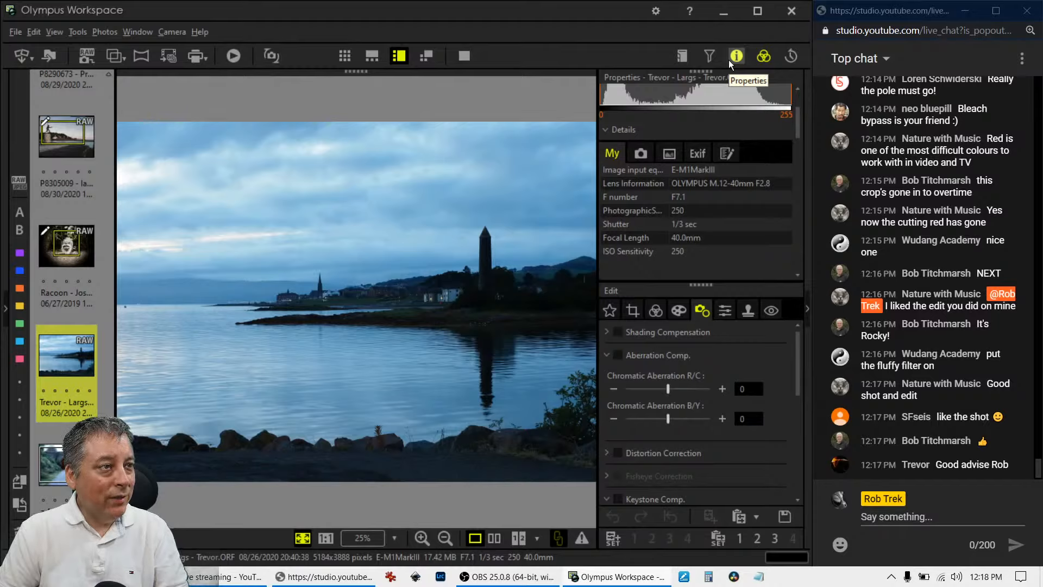
left_click(728, 59)
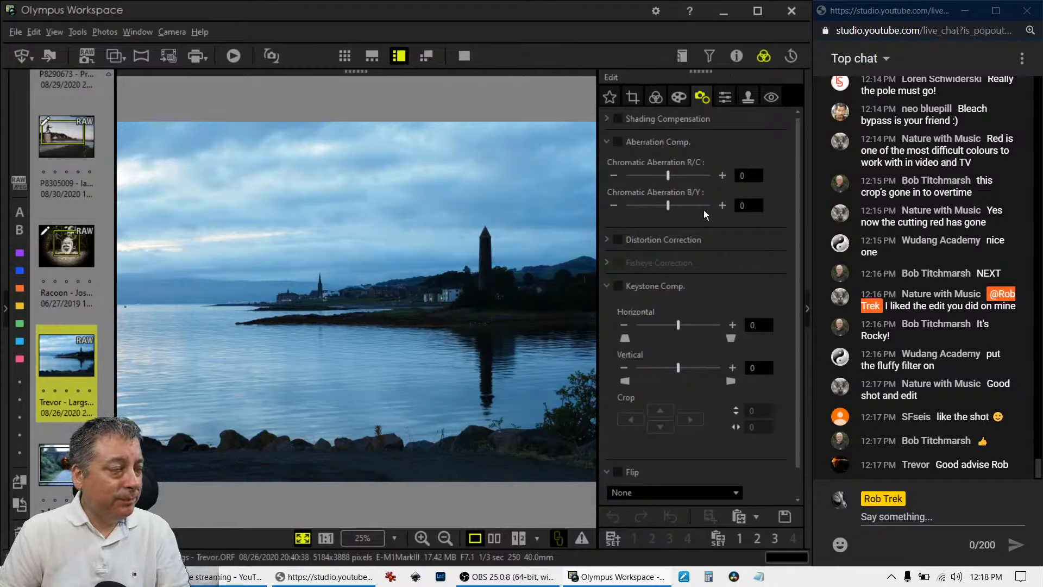
Set the Largs seascape's custom white balance temperature to 6600 K.
left_click(657, 97)
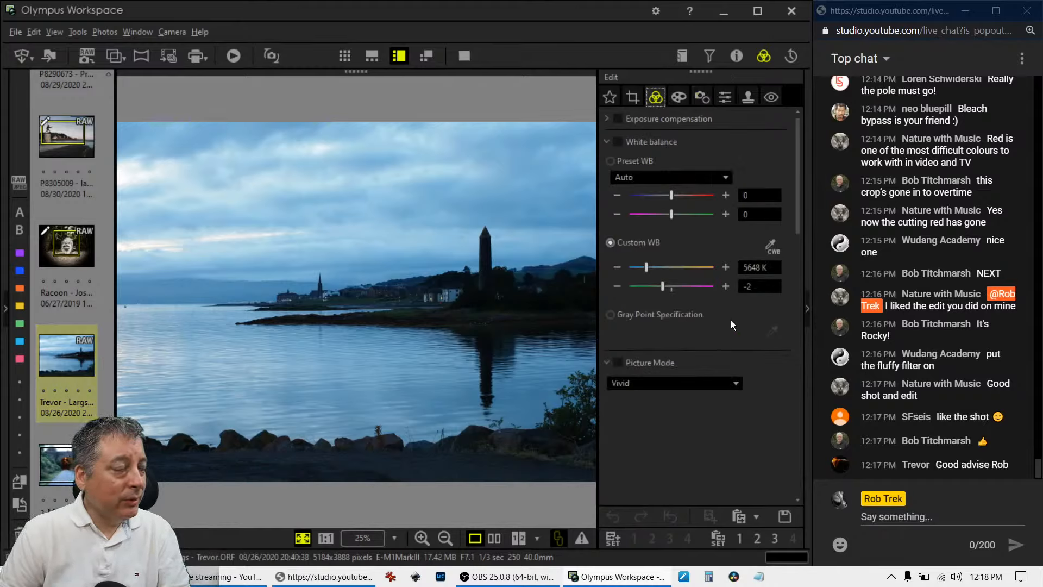
left_click(753, 268)
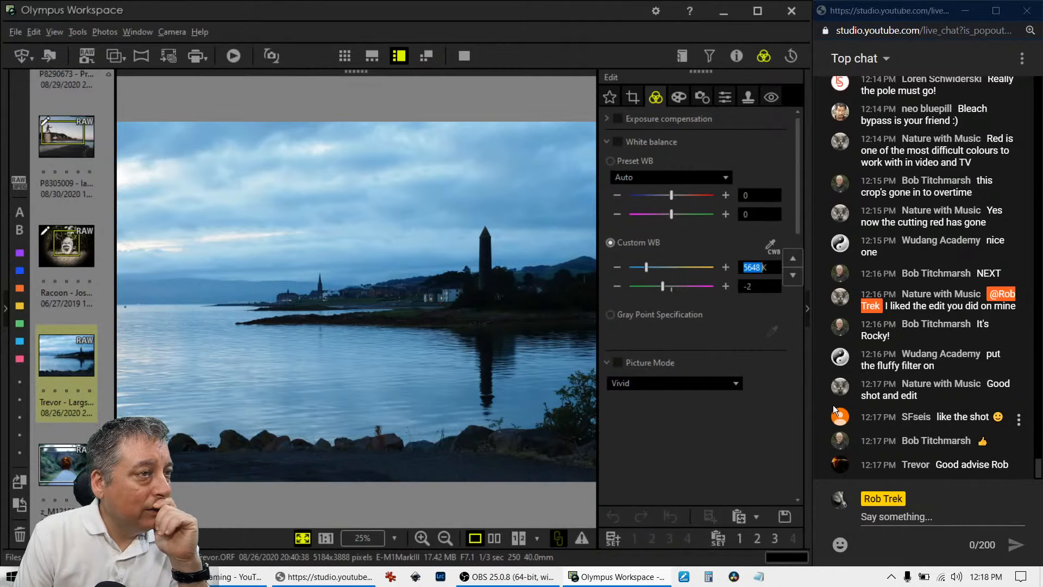
type("66")
type("00")
key("Return")
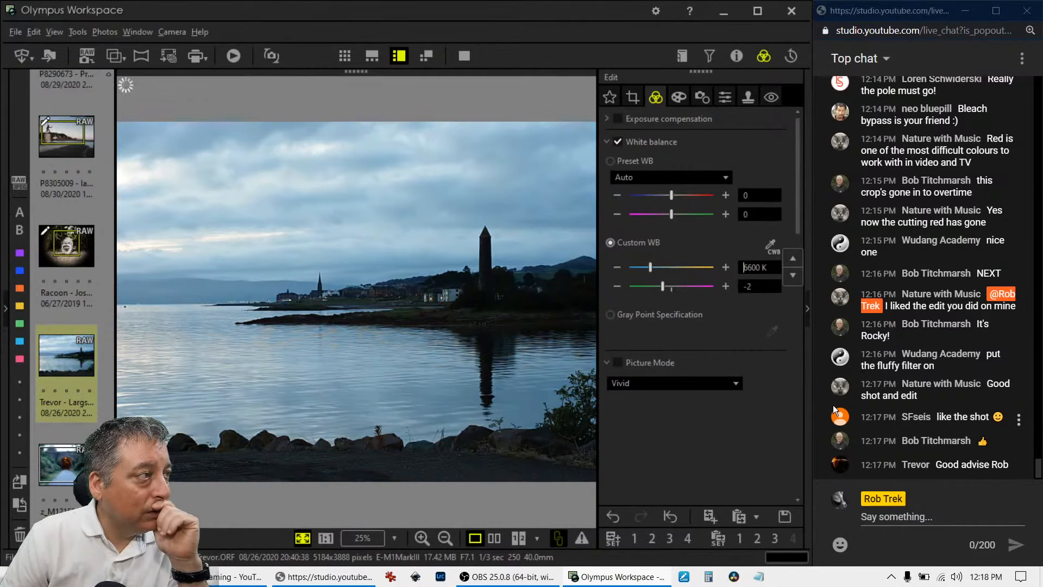
Crop the Largs seascape to a 16:9 frame of 3908 x 2197 pixels around the tower and village, excluding the rocky foreground.
left_click(630, 102)
left_click(653, 174)
left_click(650, 227)
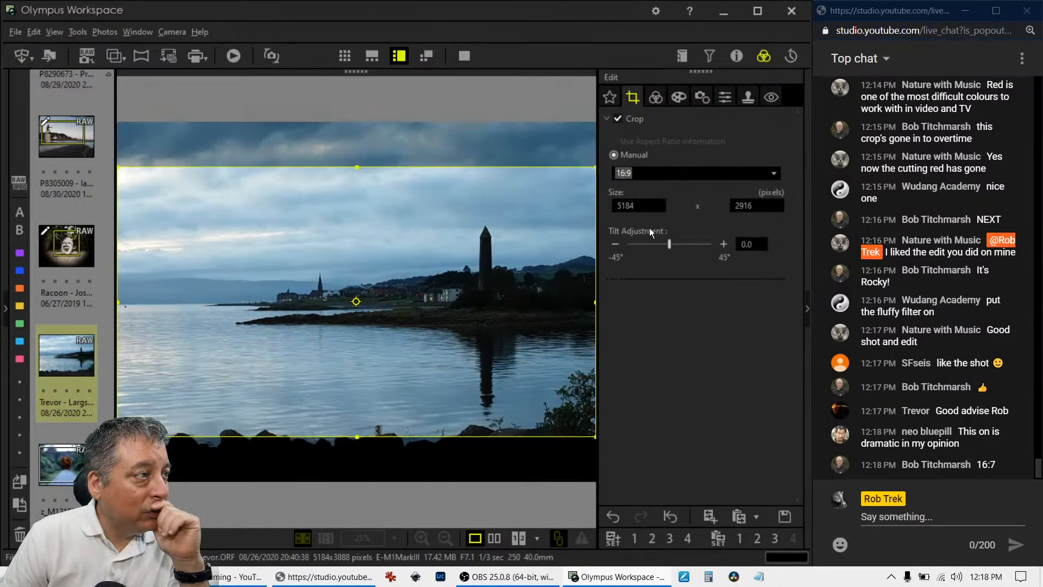
left_click_drag(537, 379, 543, 326)
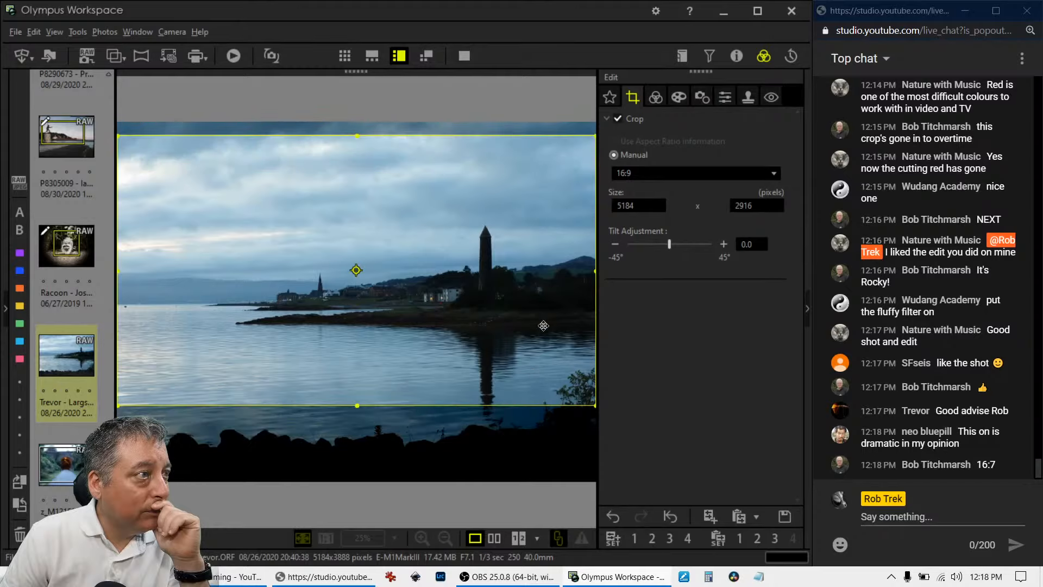
left_click_drag(595, 137, 557, 158)
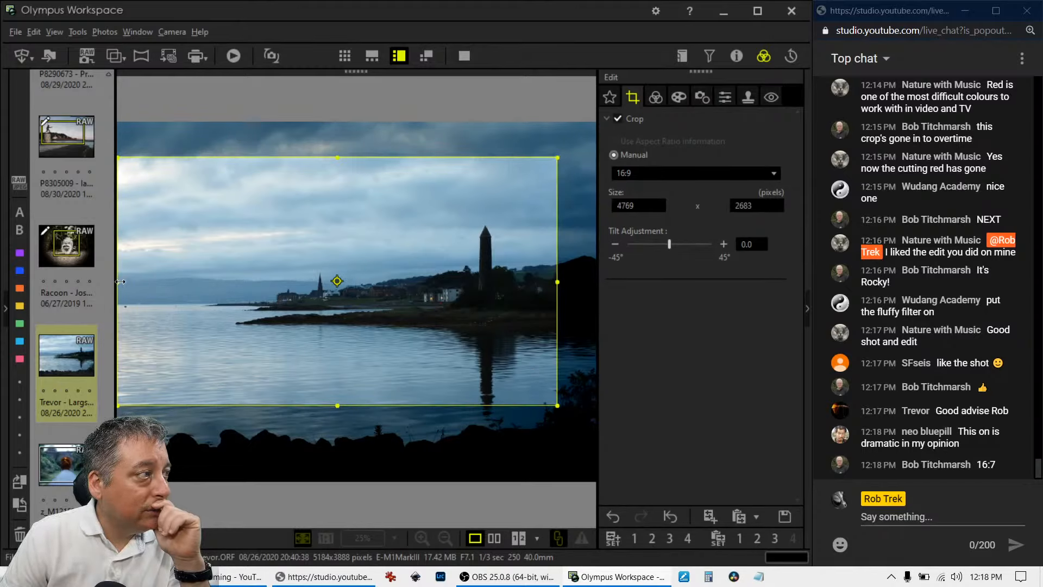
left_click_drag(120, 282, 179, 281)
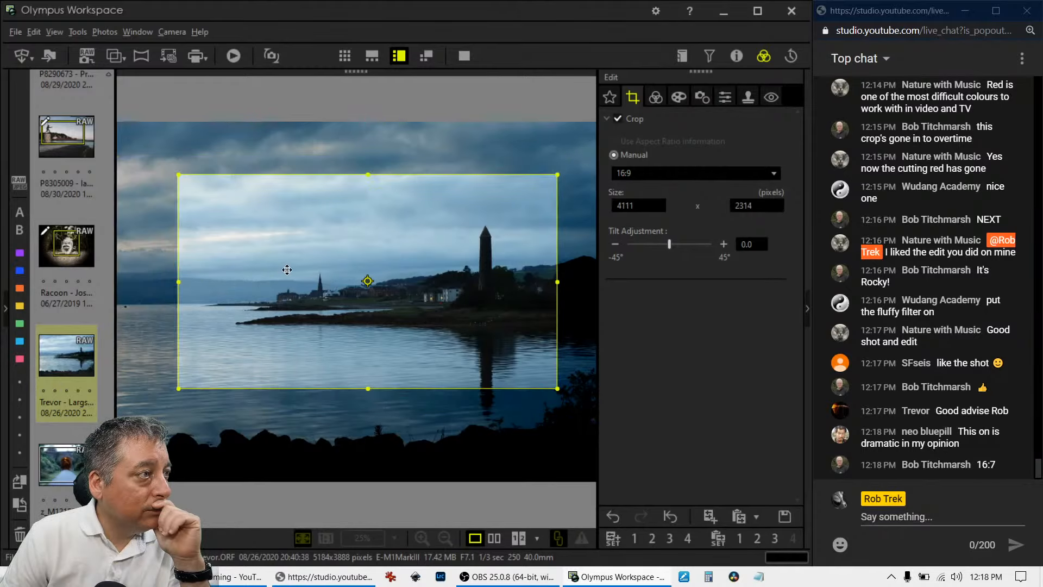
left_click_drag(180, 280, 197, 281)
left_click_drag(340, 308, 334, 310)
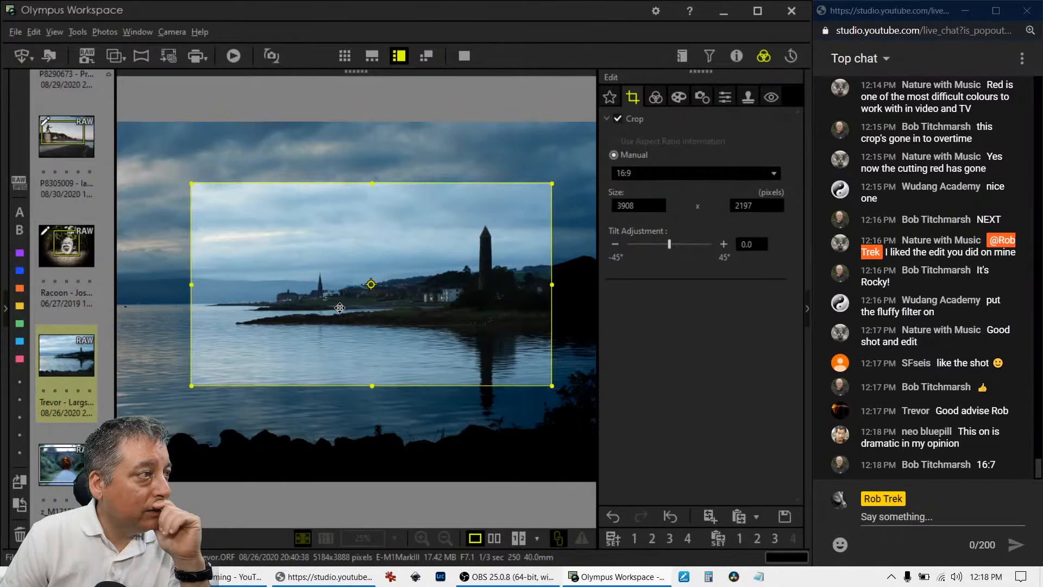
left_click(661, 97)
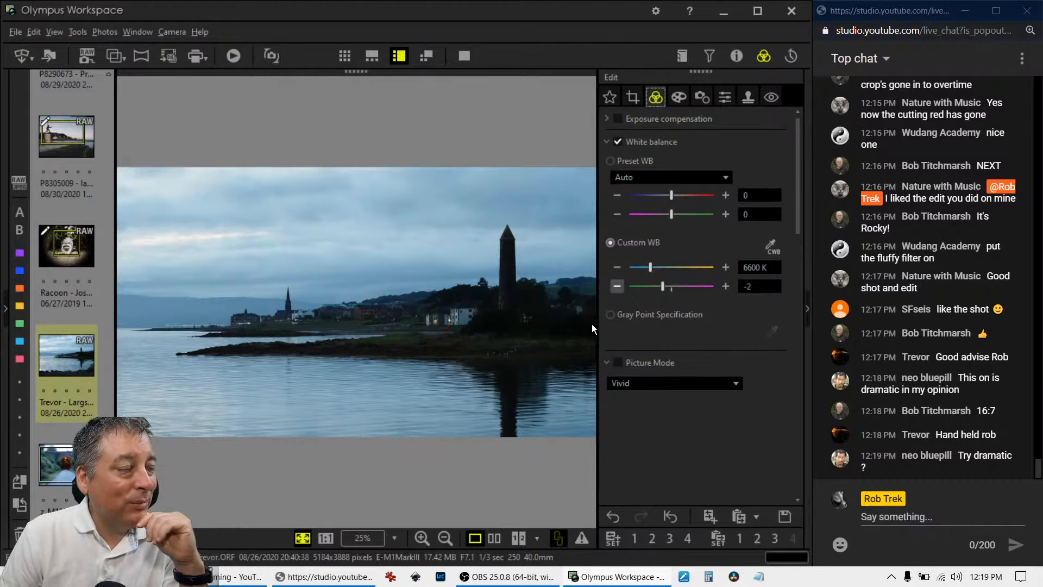
Apply the Dramatic Tone art filter to the cropped Largs seascape.
left_click(682, 103)
left_click(689, 140)
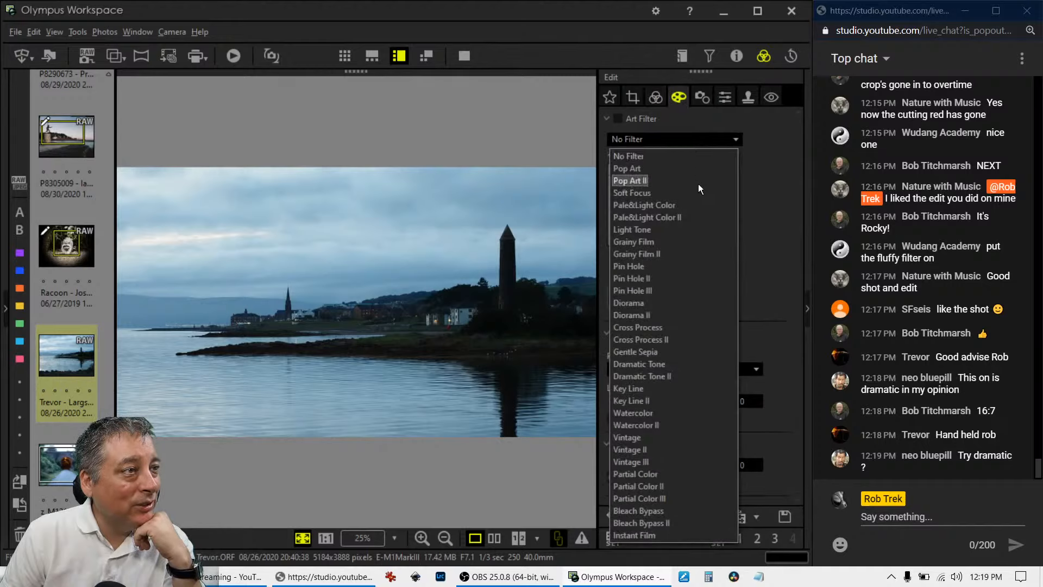
left_click(697, 364)
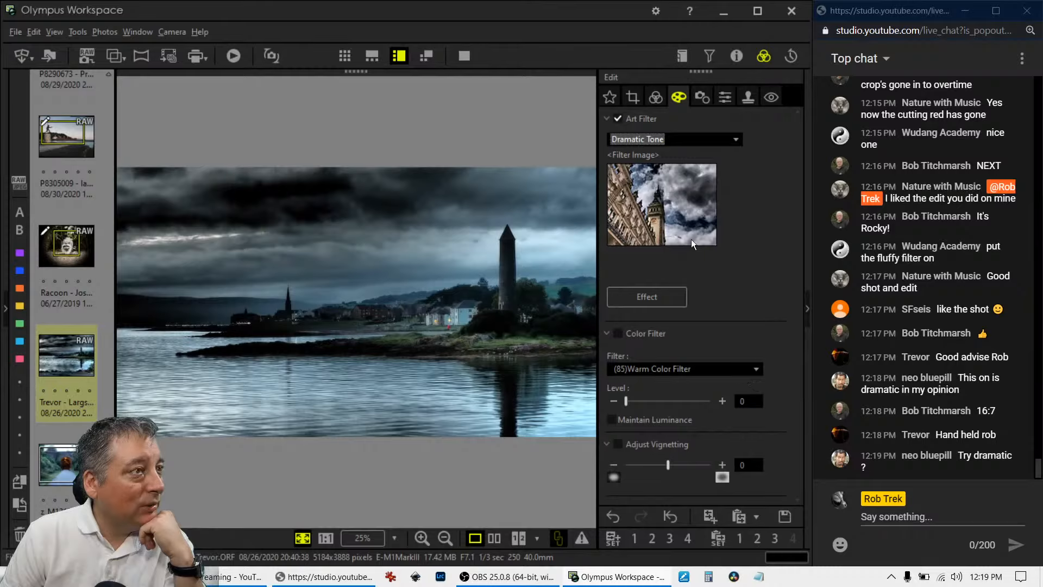
Try the Soft Focus art filter on the seascape and switch back to Dramatic Tone.
left_click(662, 142)
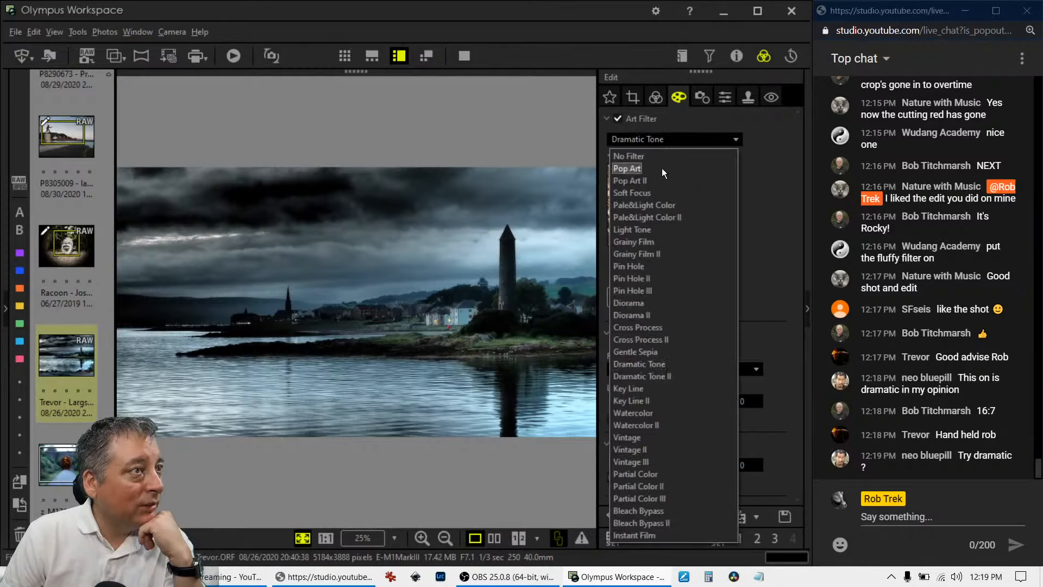
left_click(659, 192)
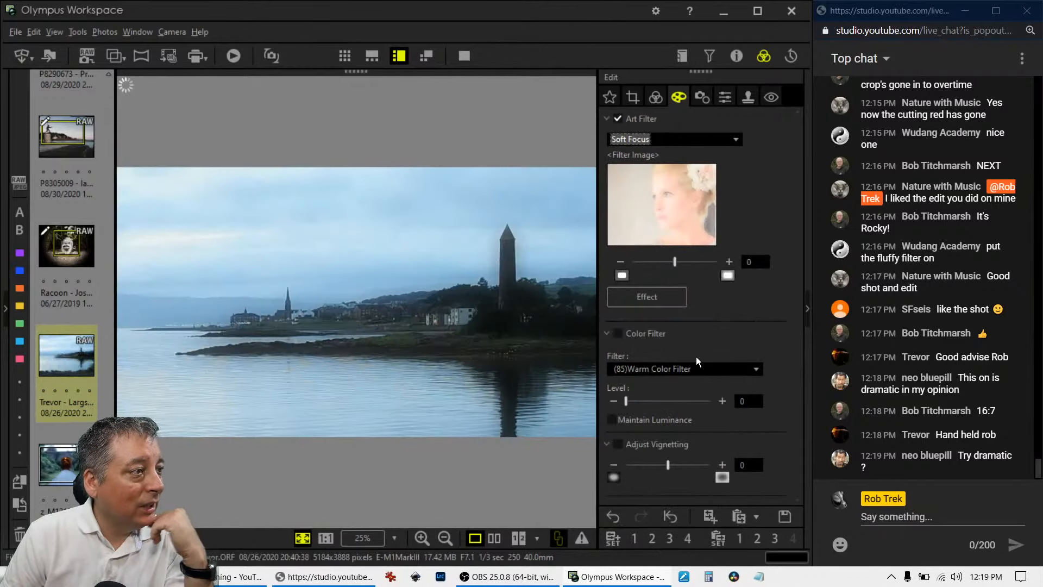
left_click(672, 143)
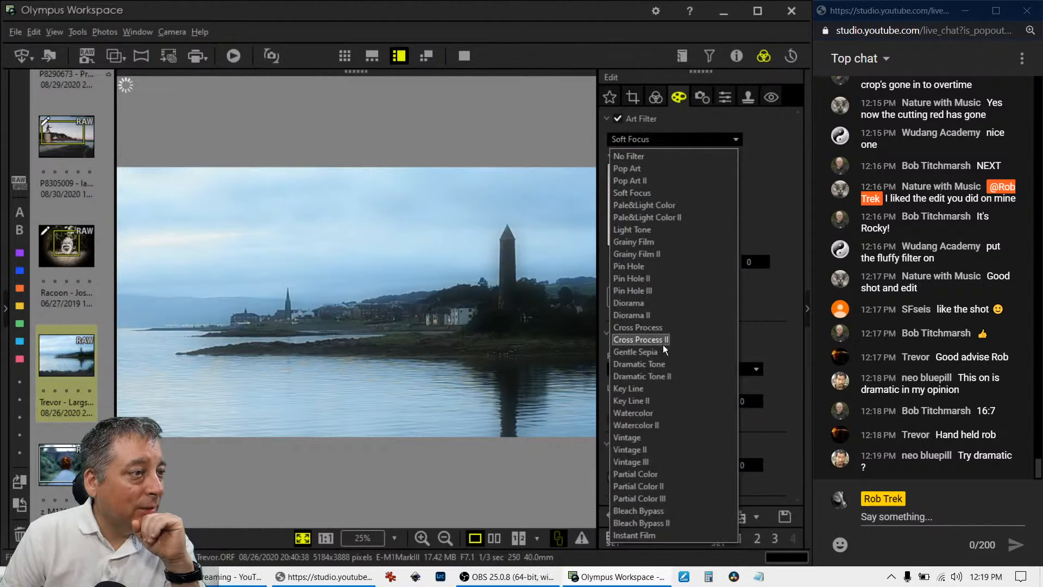
left_click(664, 363)
Brighten the seascape by lifting the dark end of the RGB tone curve slightly.
left_click(630, 98)
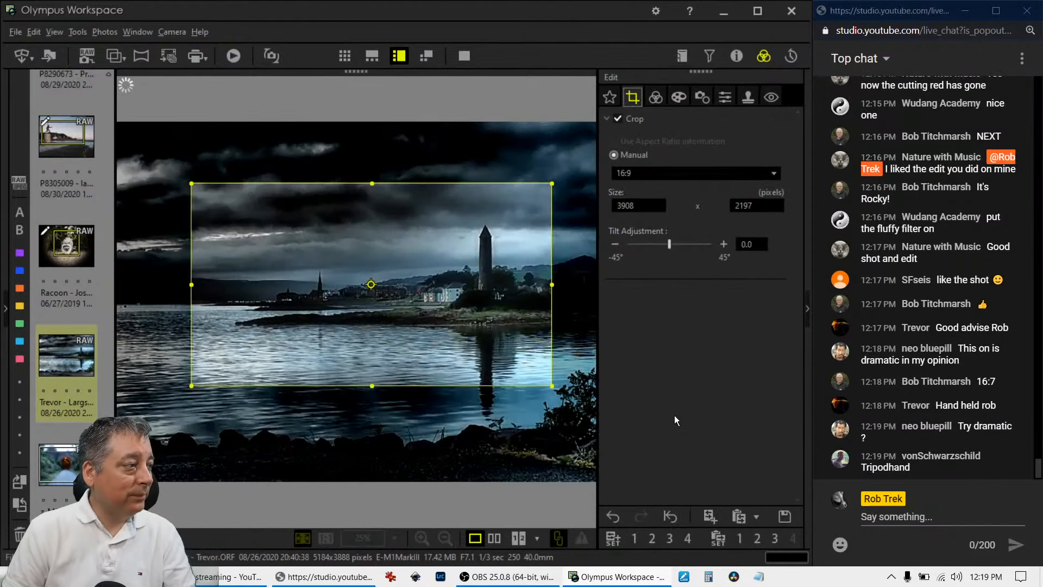
left_click(659, 101)
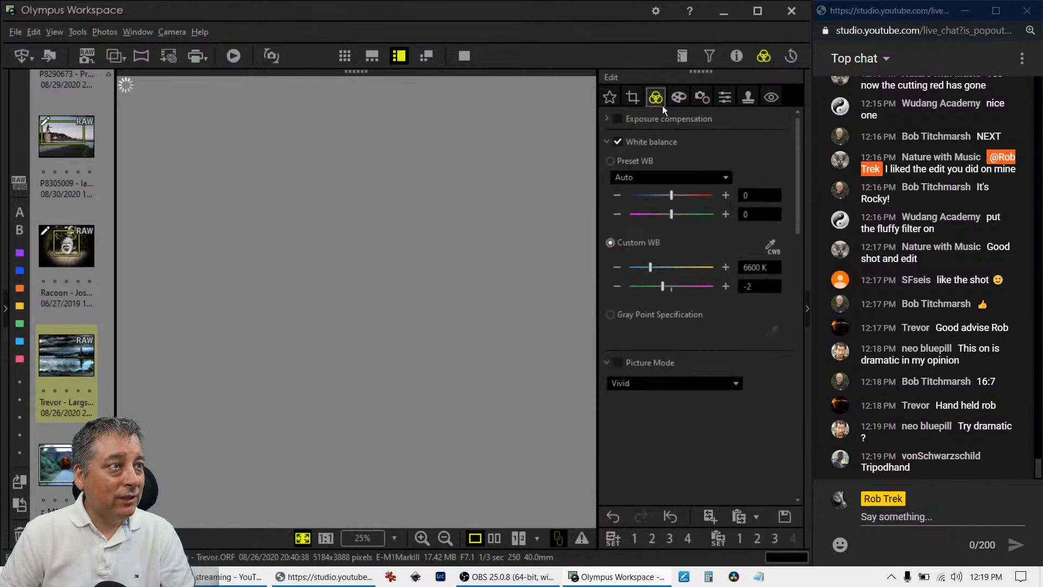
scroll(755, 395, "down", 5)
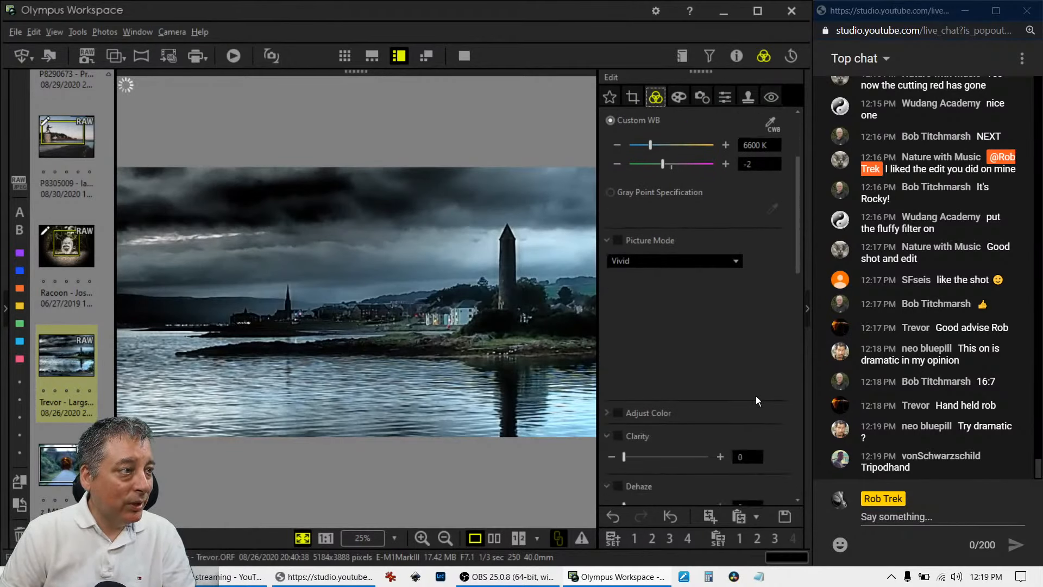
scroll(749, 380, "down", 4)
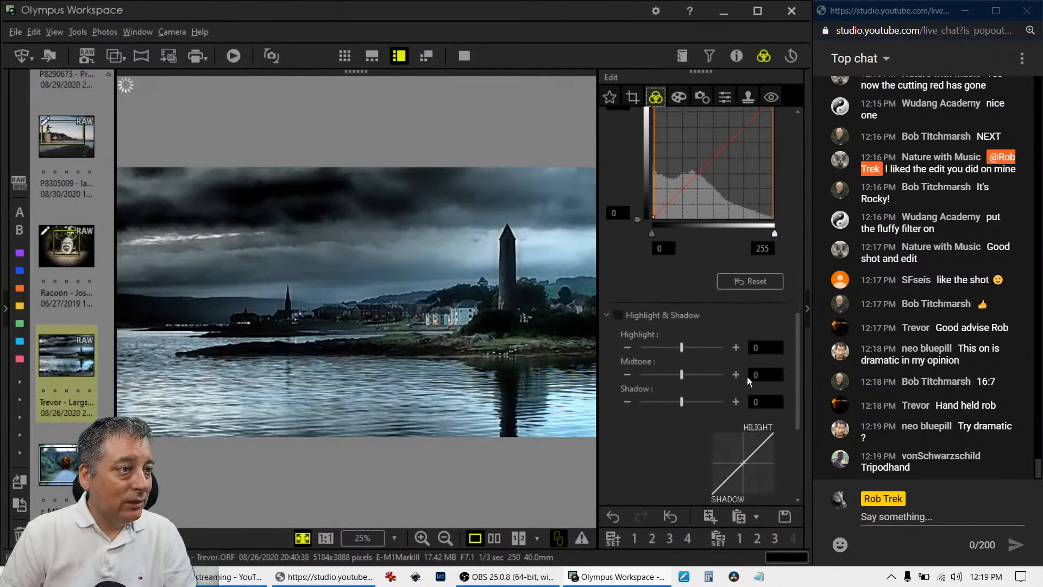
left_click_drag(656, 272, 659, 270)
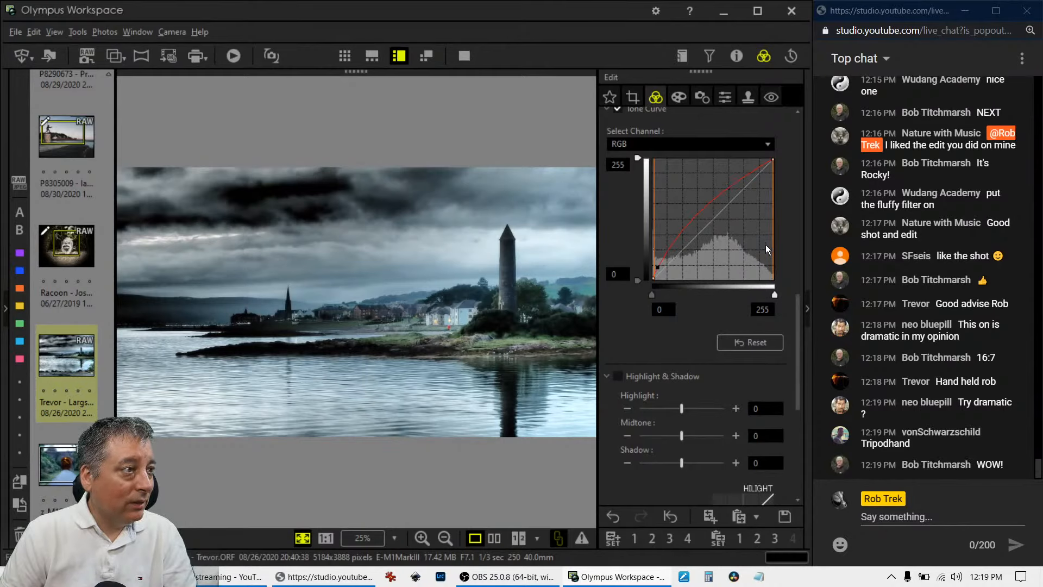
Raise the seascape's sharpness to the maximum and set its saturation to 2.0.
left_click(724, 96)
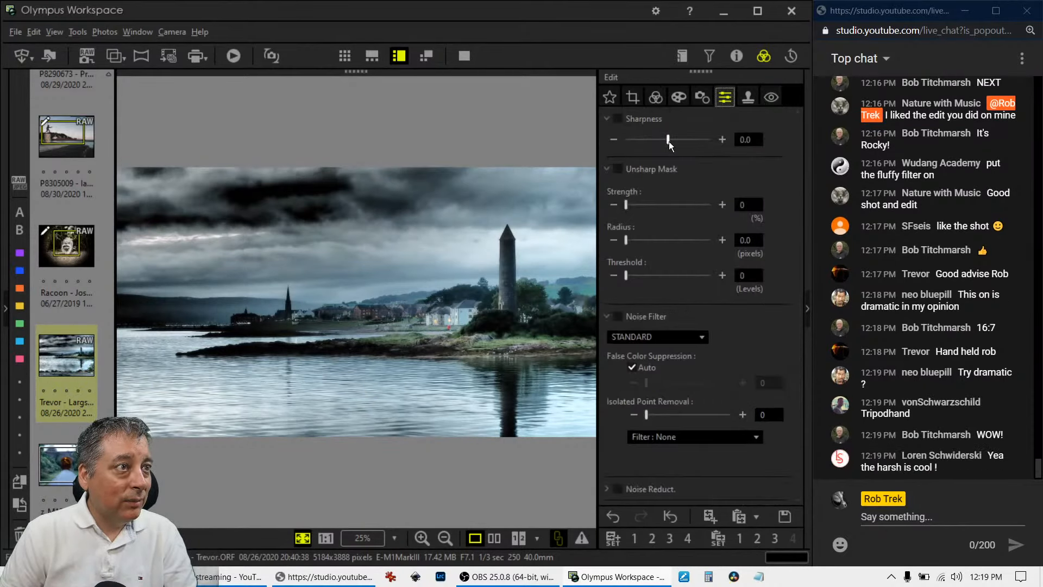
left_click_drag(669, 141, 728, 142)
left_click(657, 99)
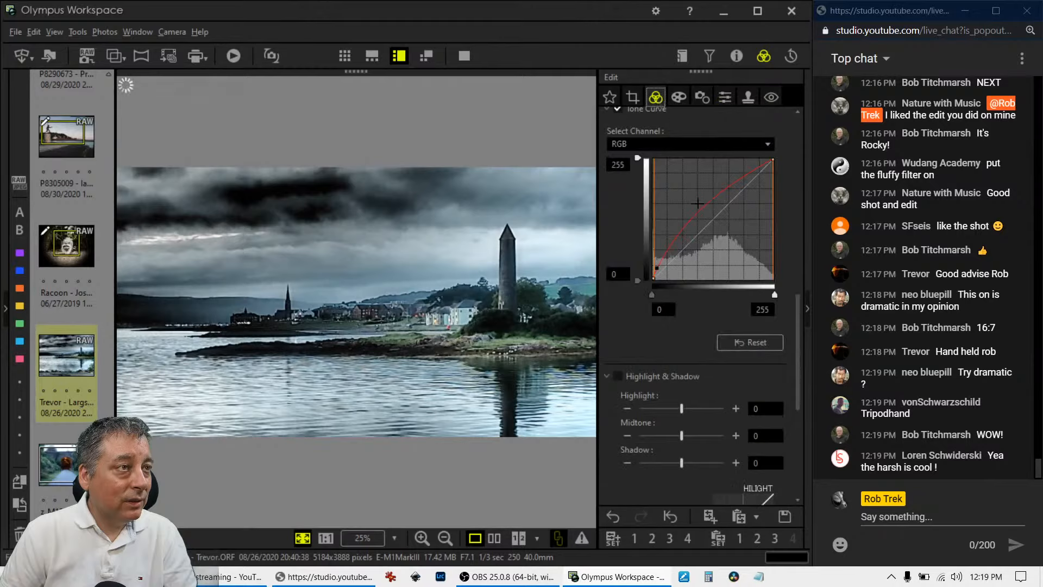
left_click_drag(796, 322, 803, 441)
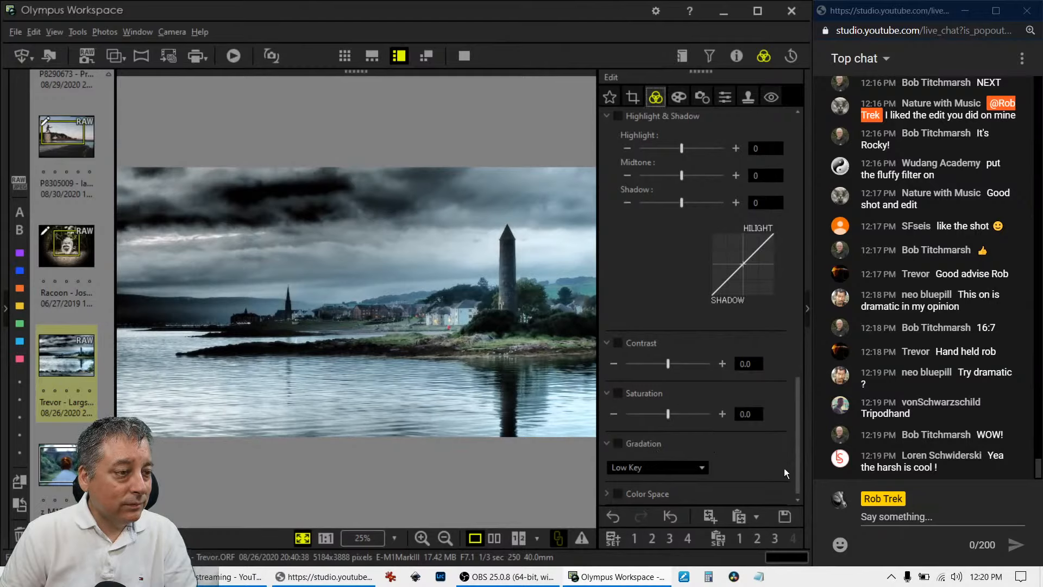
scroll(795, 478, "up", 1)
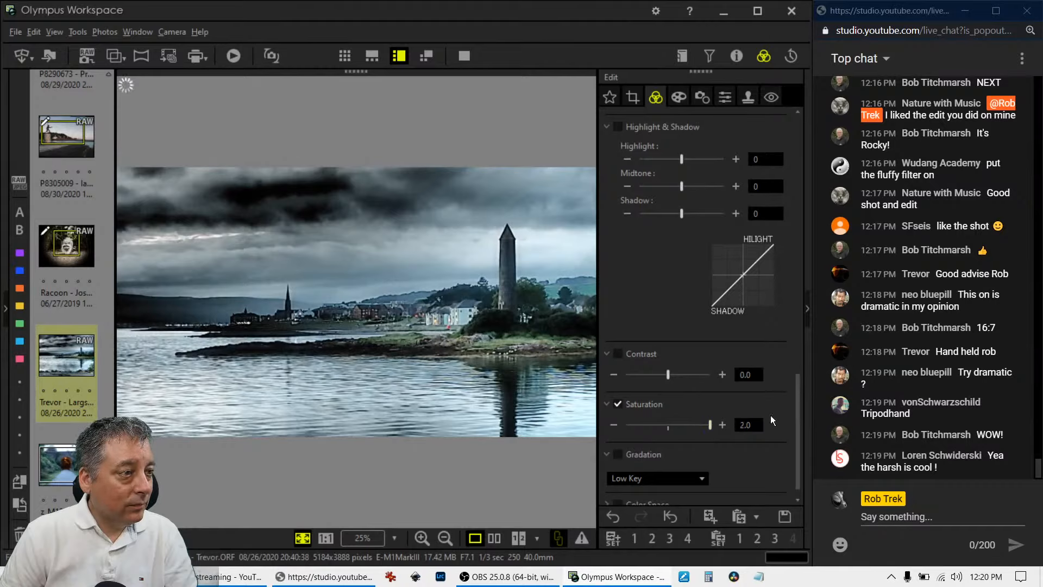
left_click_drag(799, 478, 797, 438)
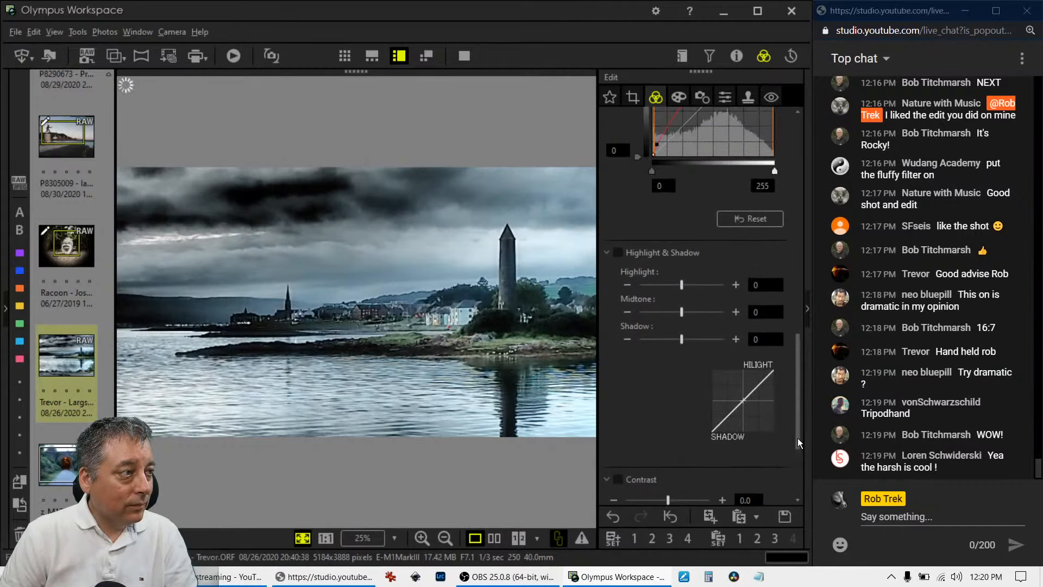
Compare the edited seascape with the original side by side in full screen, and view the edited version alone in full screen.
left_click(495, 538)
left_click(464, 55)
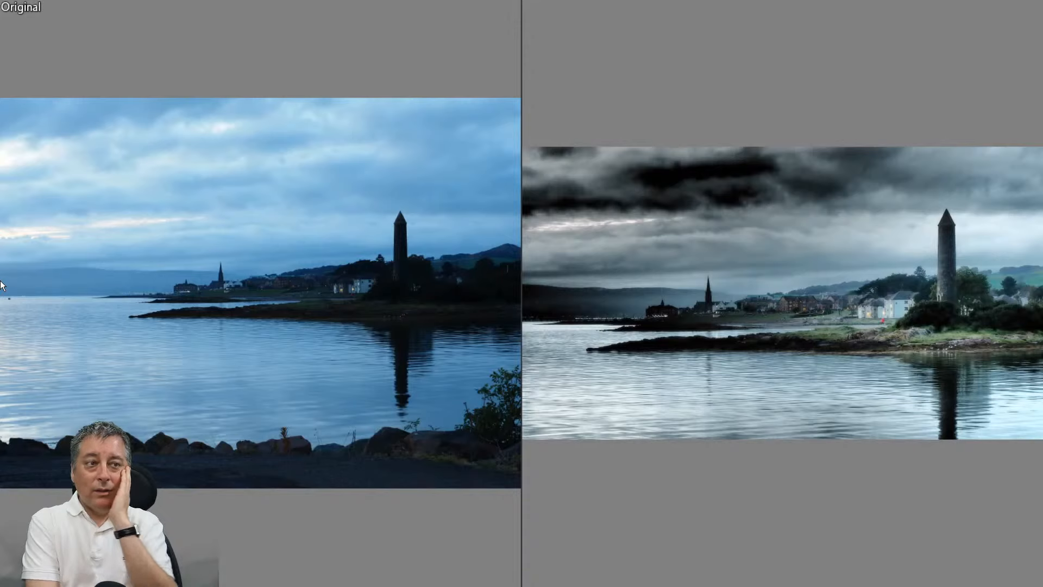
key("Escape")
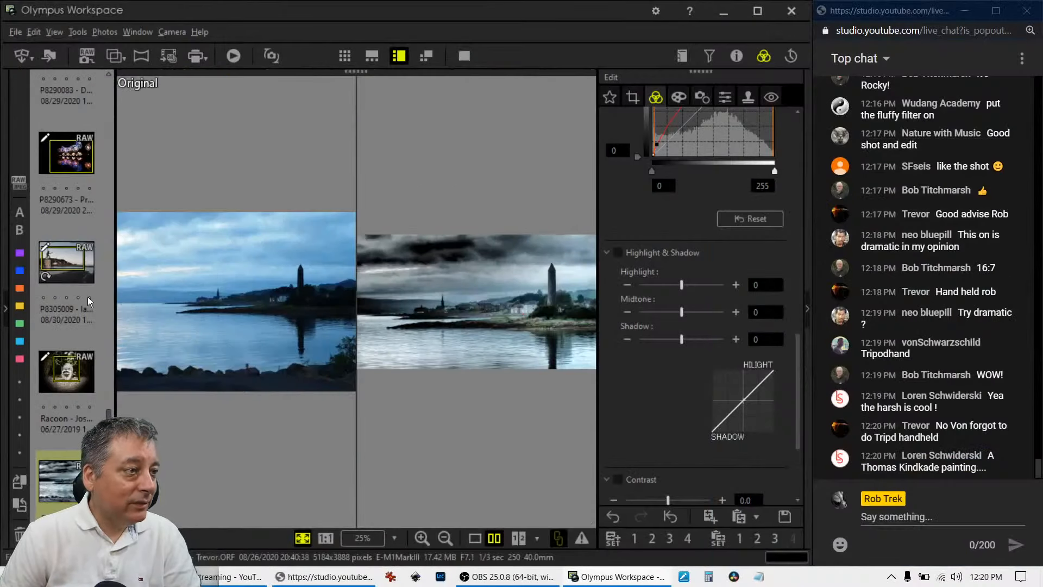
left_click(471, 538)
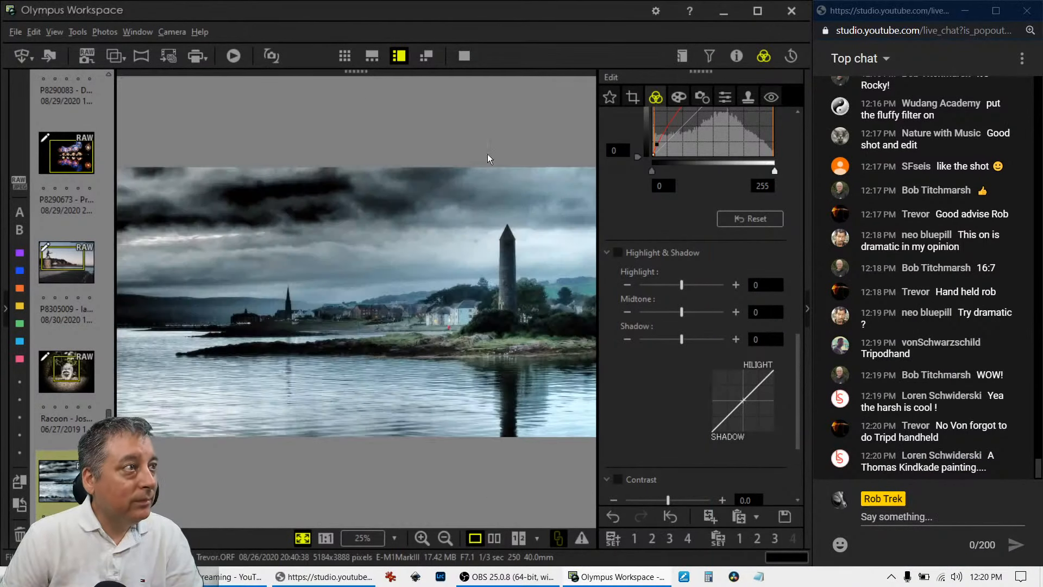
left_click(464, 58)
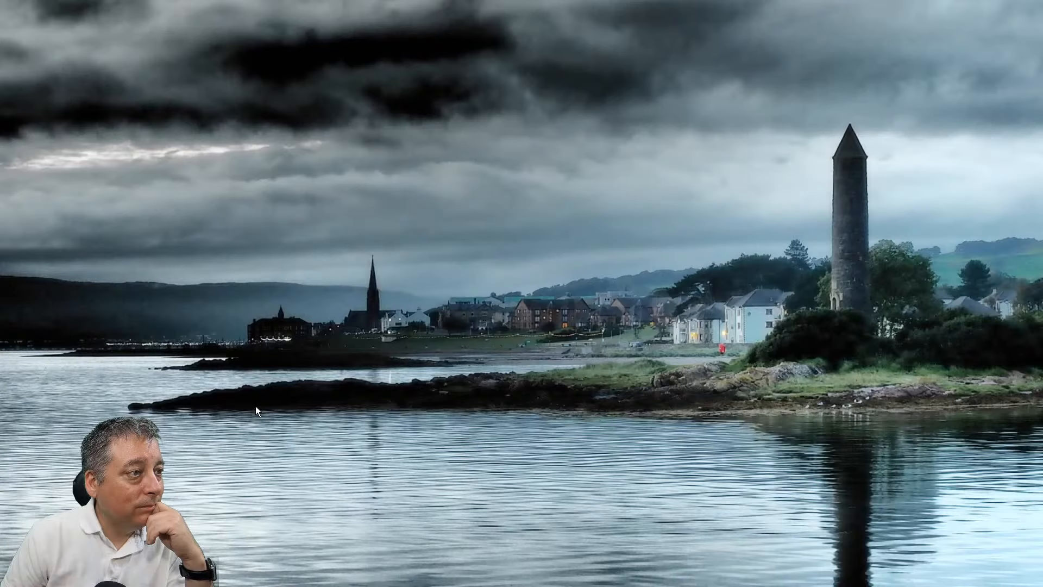
key("Escape")
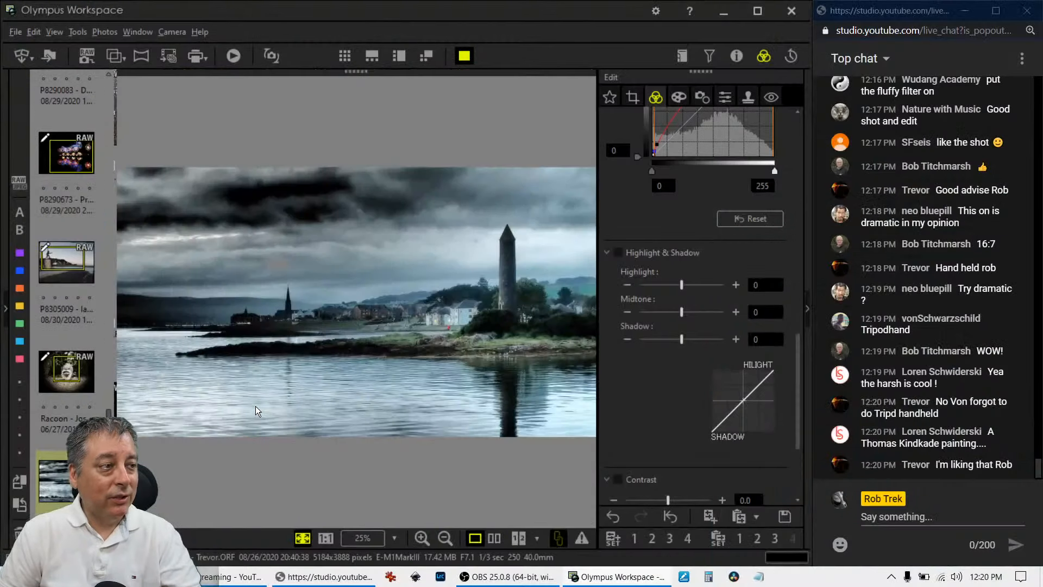
Set the seascape's gradation to Normal and check the result in full screen.
scroll(639, 422, "down", 3)
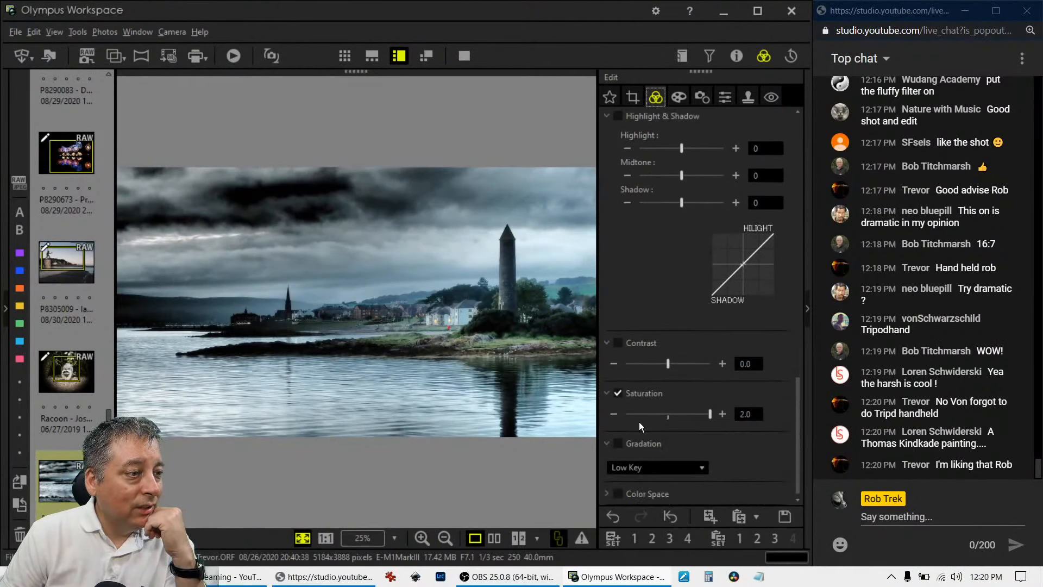
left_click(644, 469)
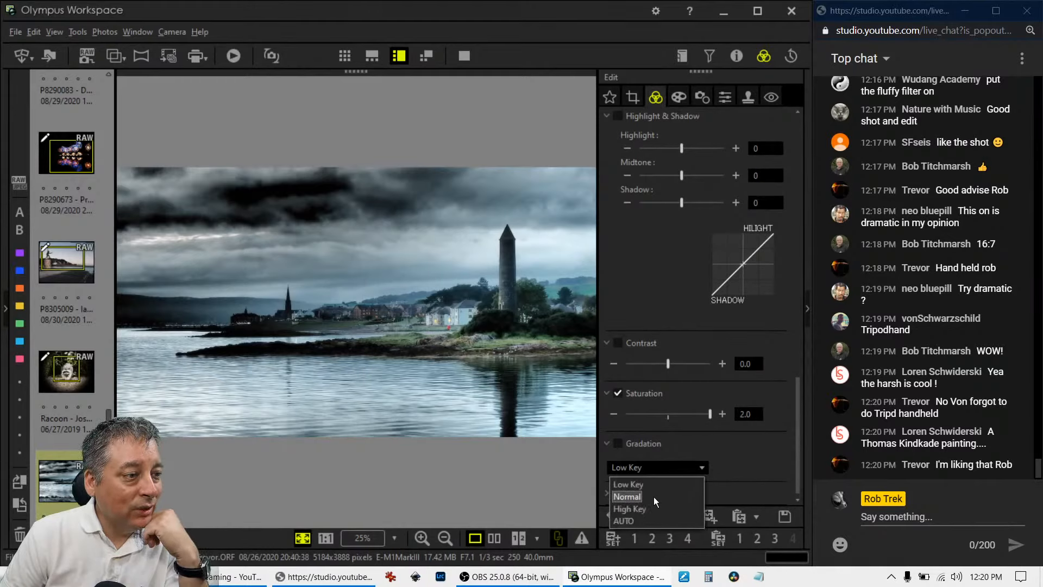
left_click(653, 497)
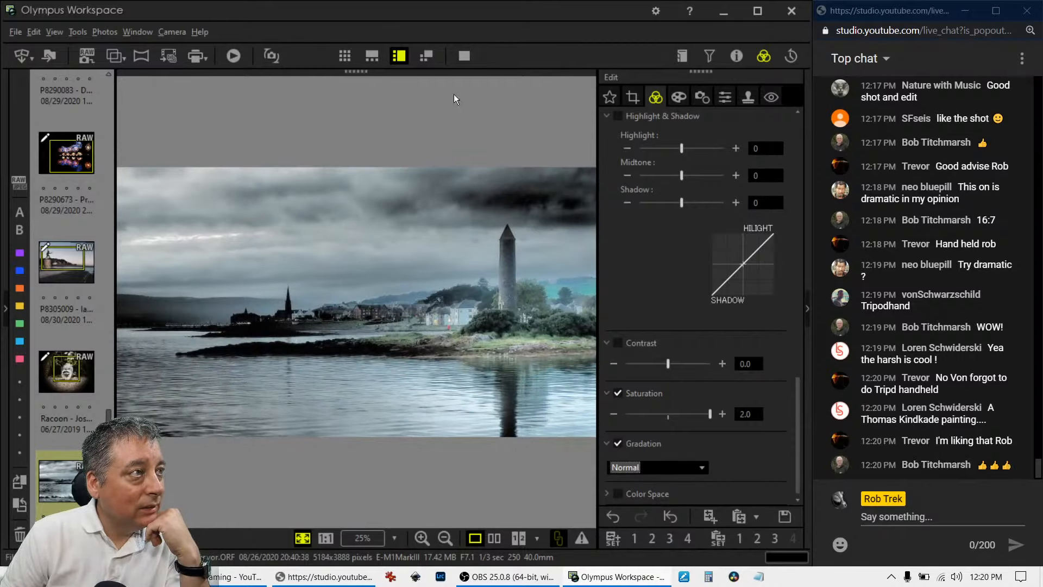
left_click(460, 53)
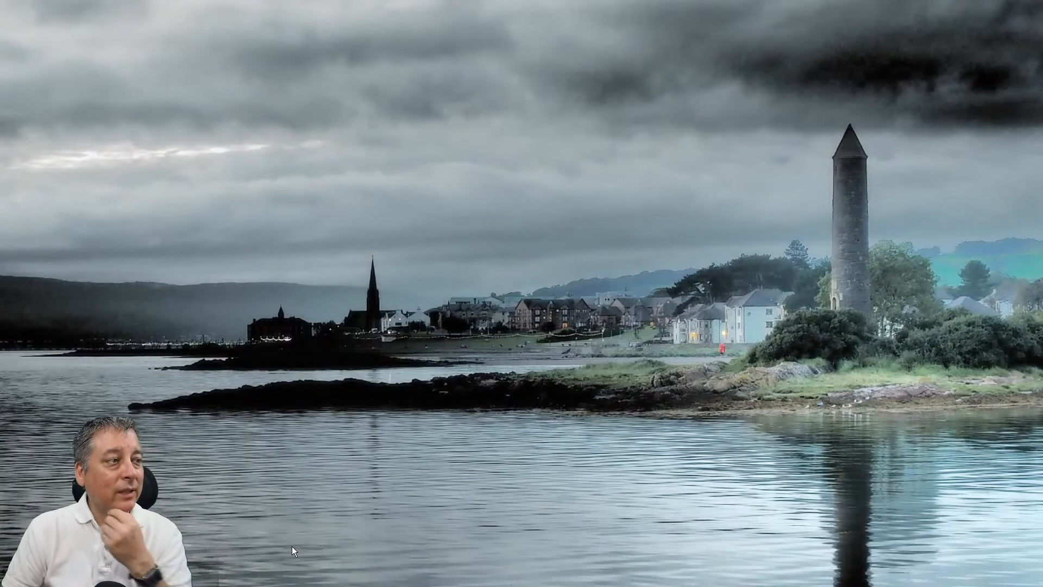
key("Escape")
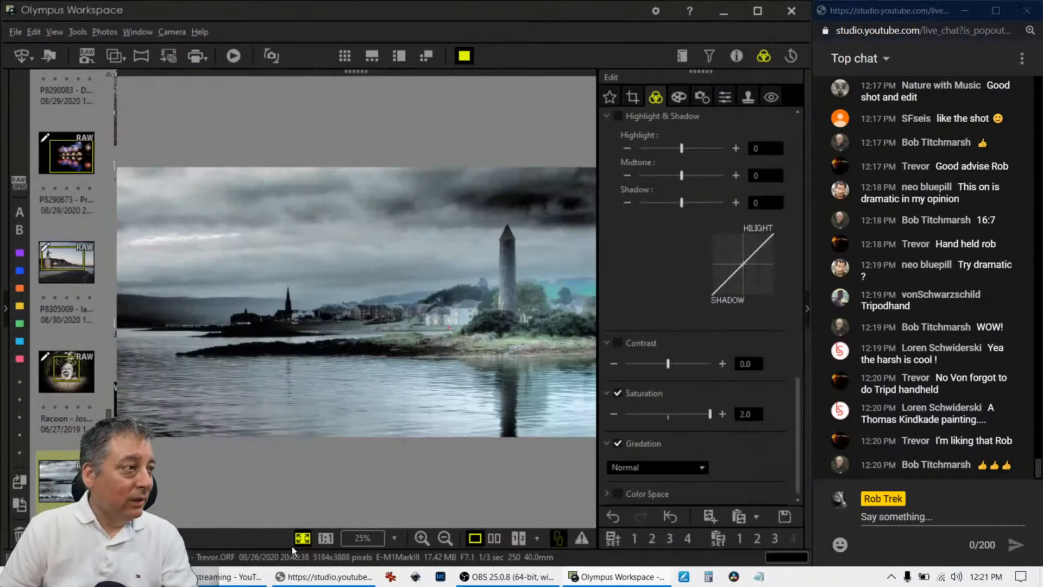
Open the tunnel photo that follows the Largs seascape.
scroll(87, 469, "down", 2)
left_click(76, 470)
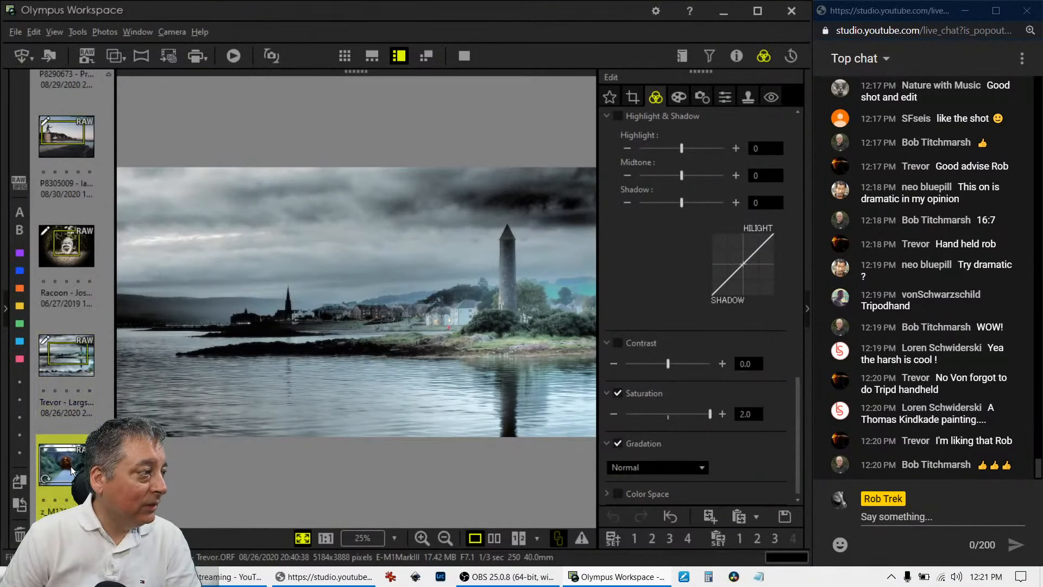
mouse_move(508, 583)
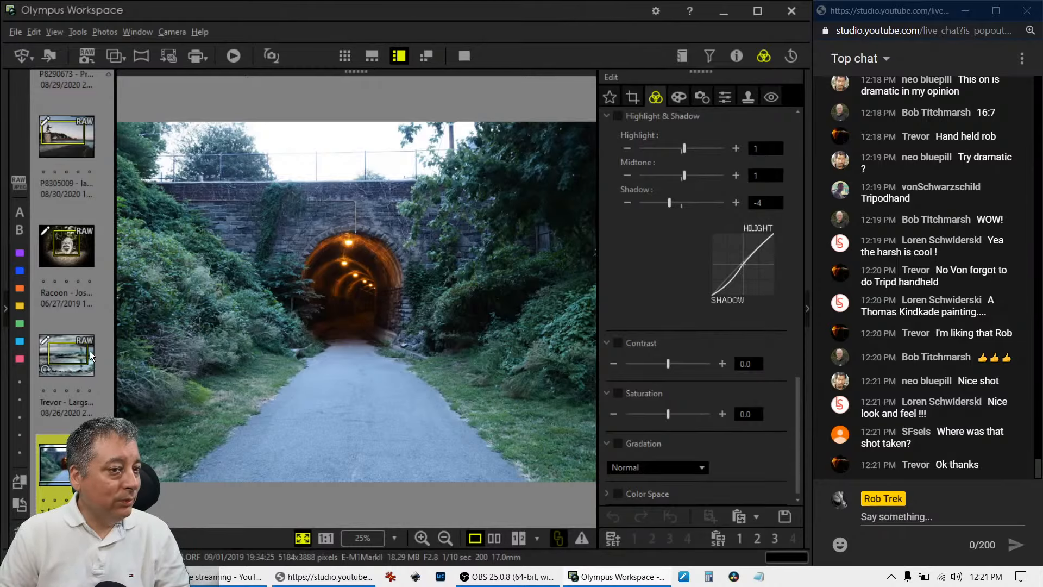
Open the Viewer edits folder at the start of the photo list.
scroll(90, 350, "up", 5)
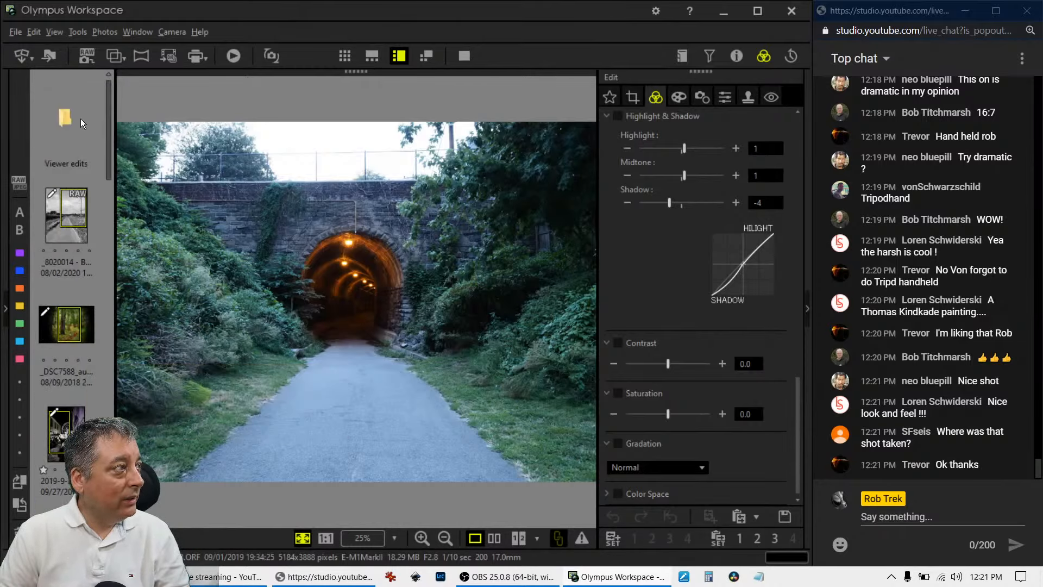
double_click(76, 119)
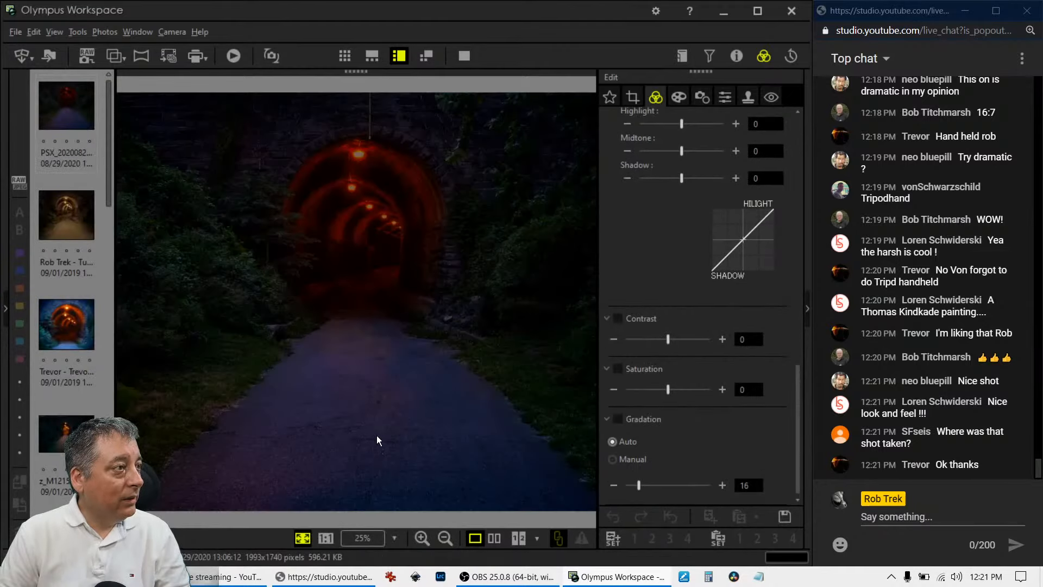
View the dark red tunnel edit in full screen, then select it as the first photo in the list.
left_click(461, 55)
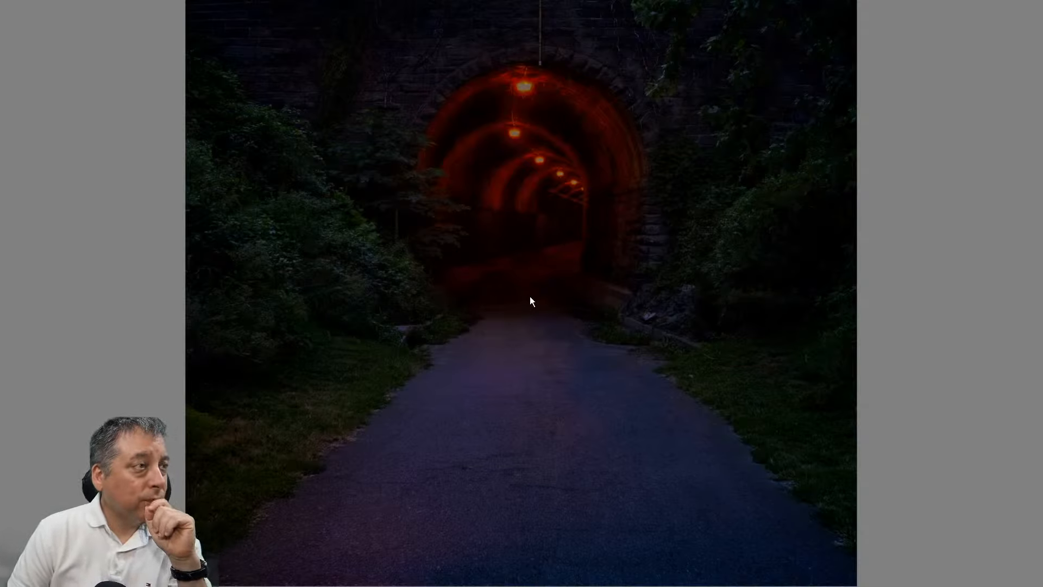
key("Escape")
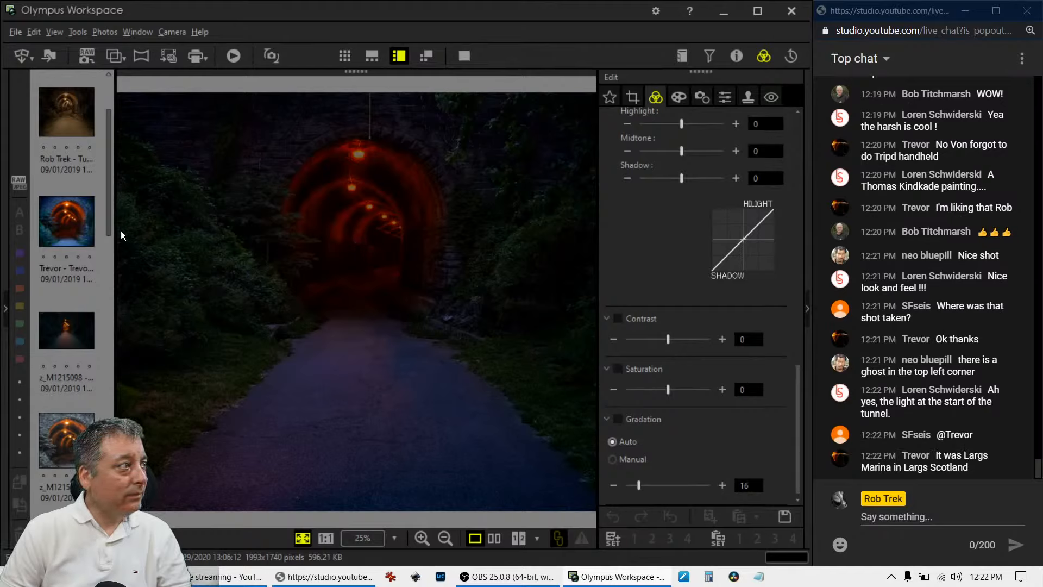
scroll(81, 179, "up", 2)
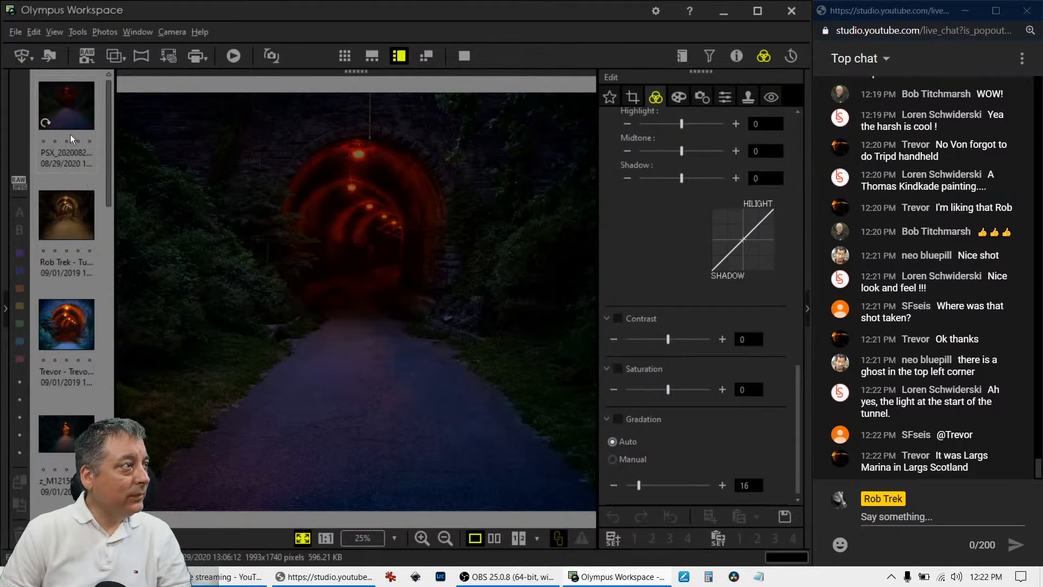
left_click(66, 118)
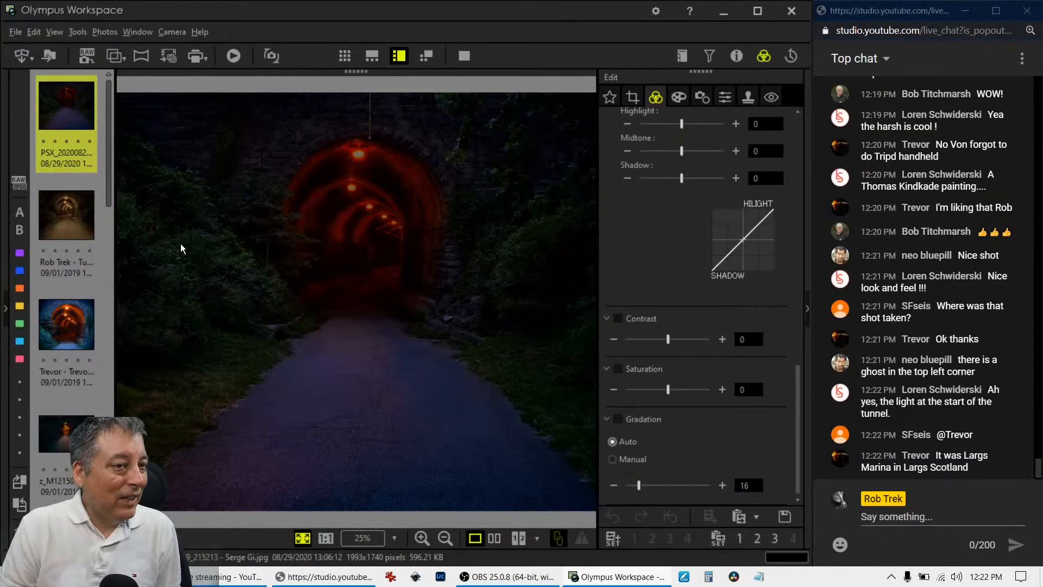
Open the sepia-toned tunnel edit and view it in full screen.
left_click(78, 217)
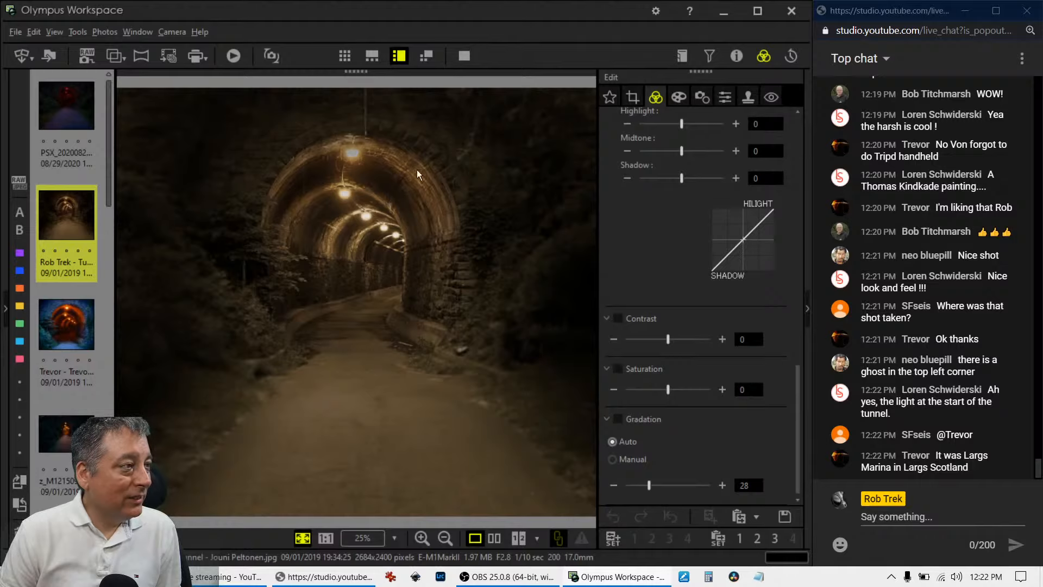
left_click(471, 59)
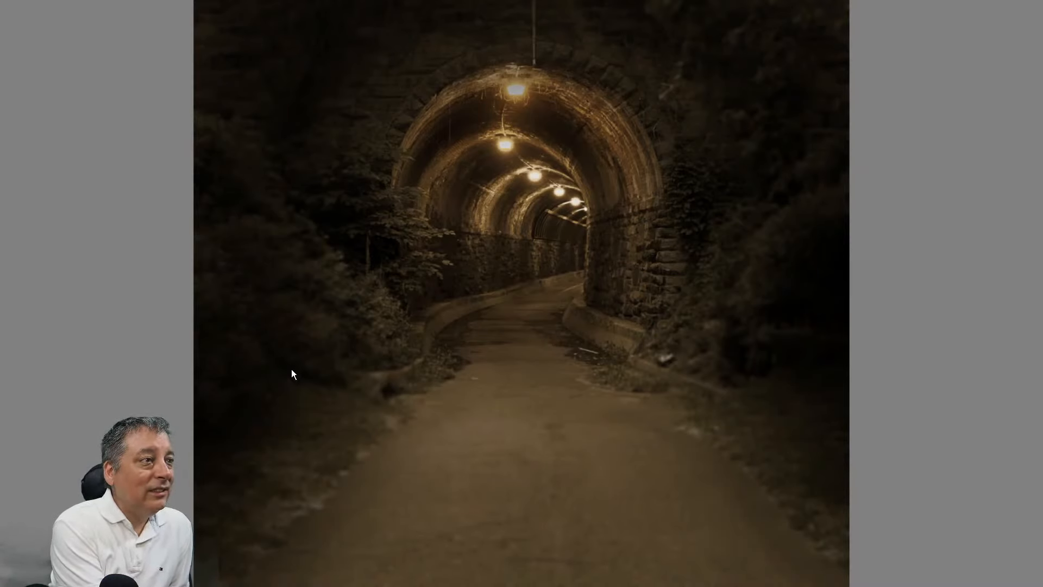
key("Escape")
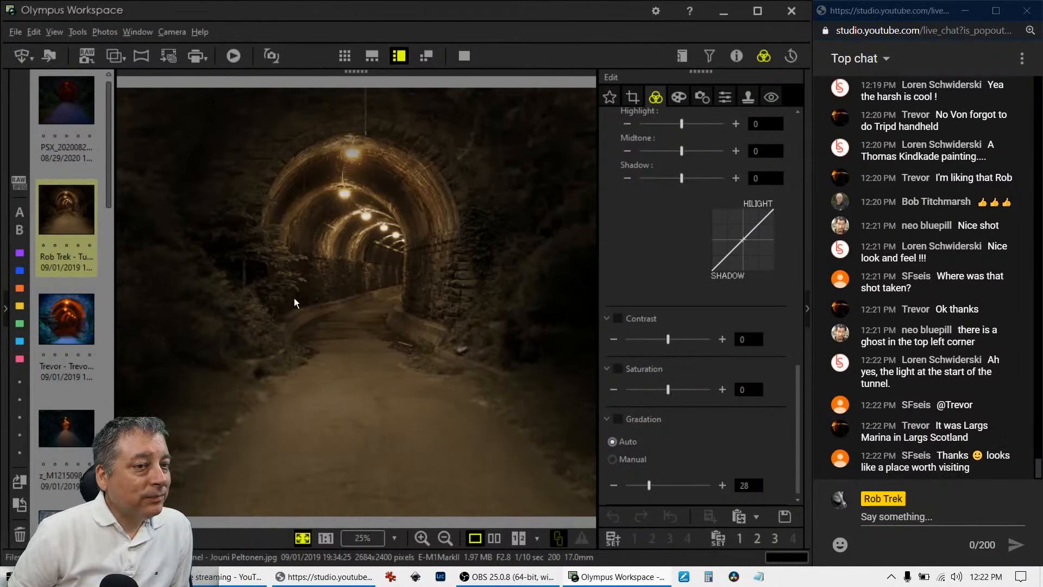
View the blue-and-orange tunnel edit in full screen, and open the partial-colour edit with grey stone and orange tunnel light.
left_click(67, 324)
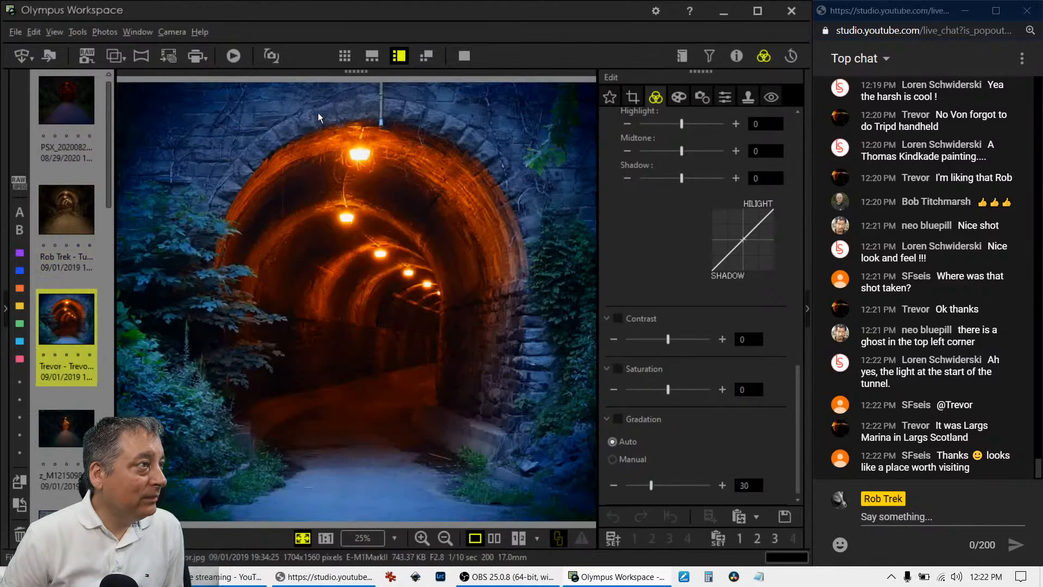
left_click(453, 59)
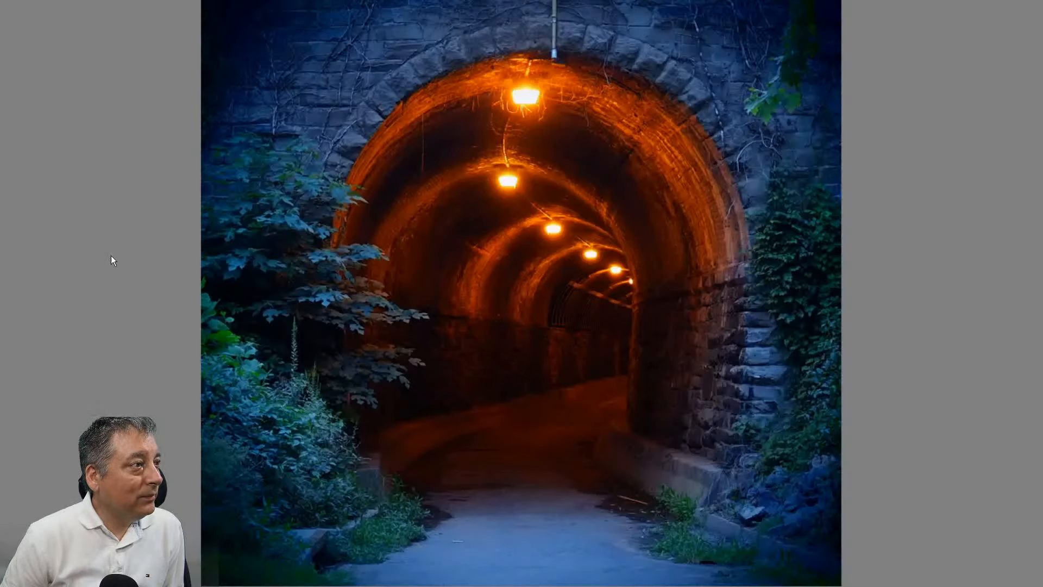
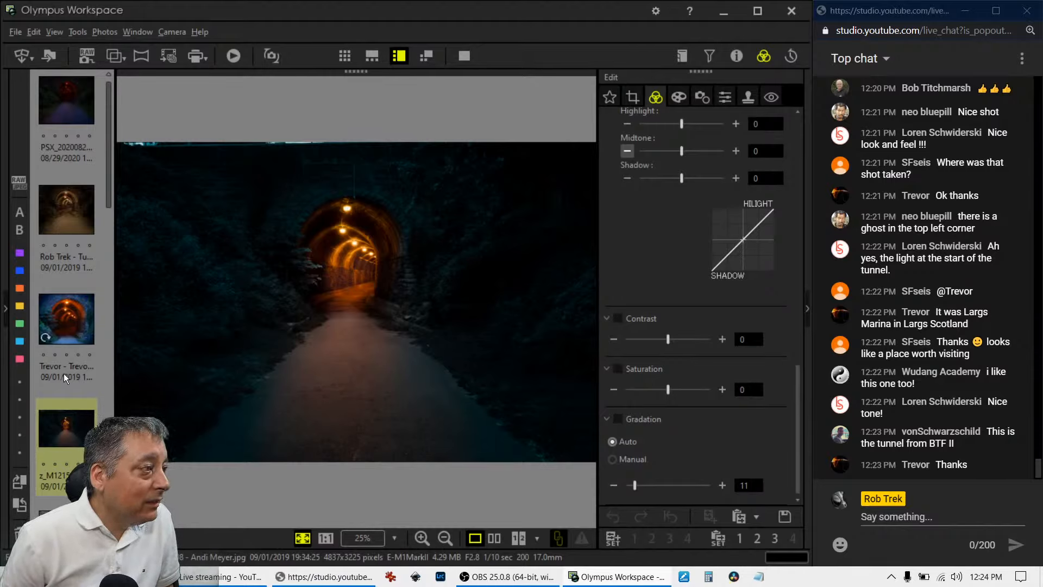
scroll(64, 373, "down", 2)
mouse_move(64, 372)
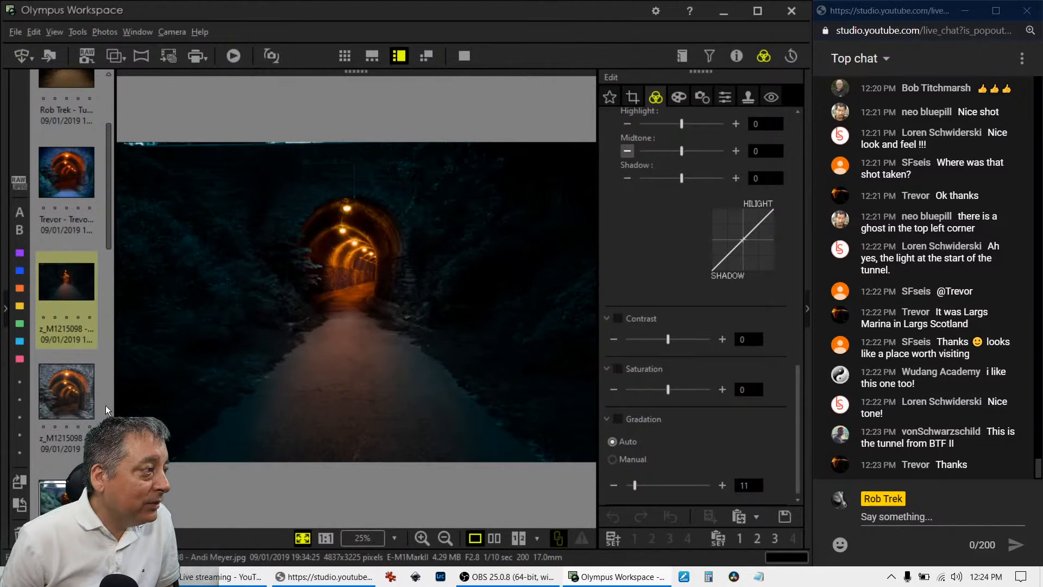
left_click(87, 402)
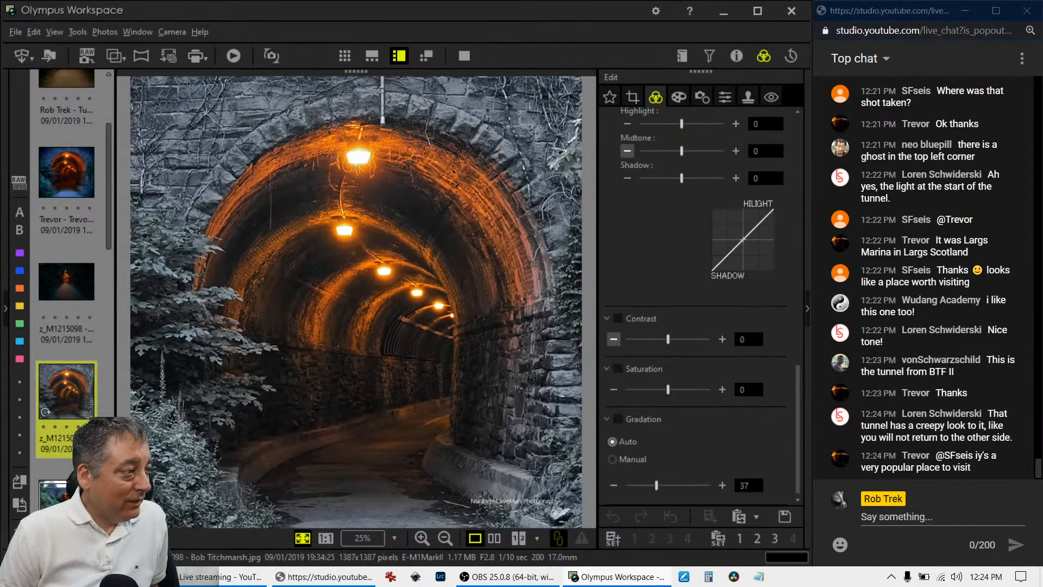
Open the bright tunnel edit with green foliage and a wide path, and inspect it in full screen.
scroll(67, 326, "down", 3)
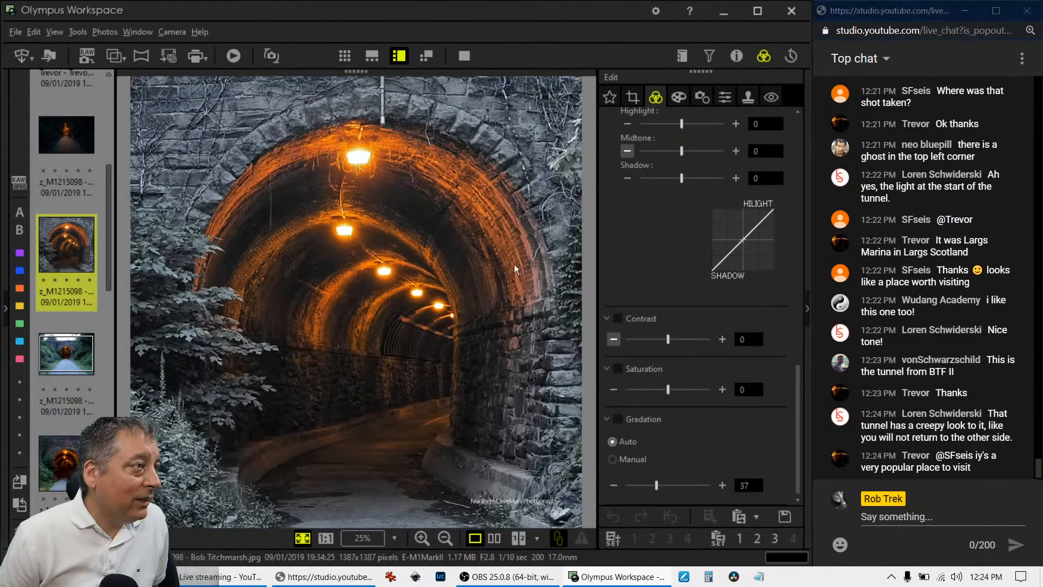
left_click(71, 358)
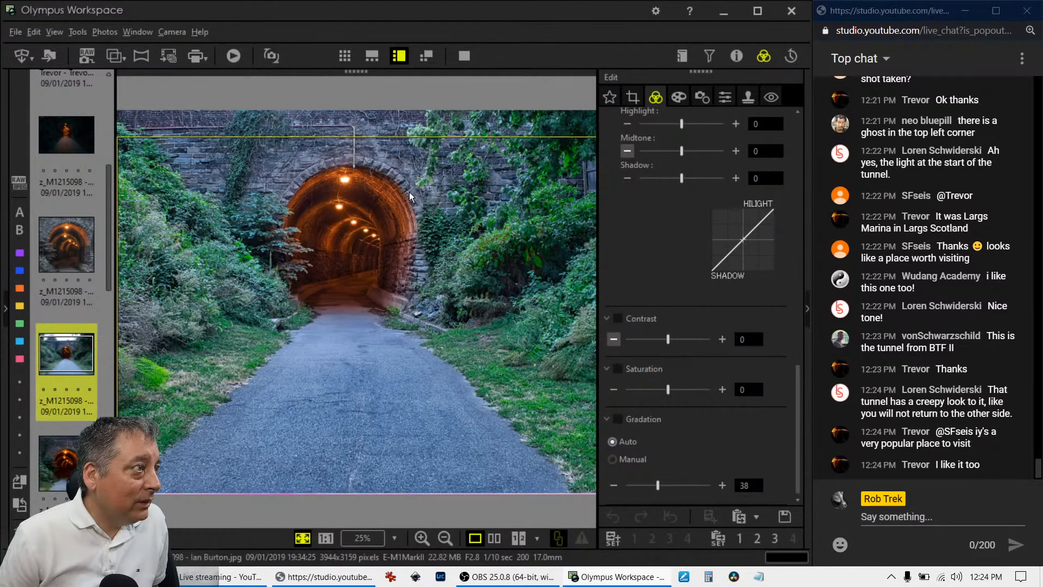
left_click(425, 323)
left_click(428, 365)
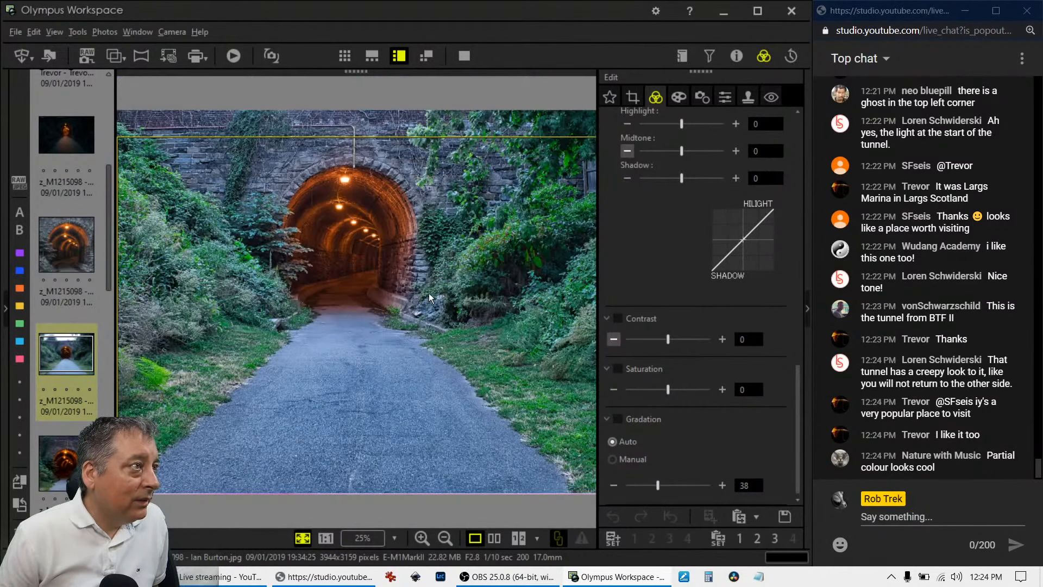
left_click(678, 100)
left_click(658, 101)
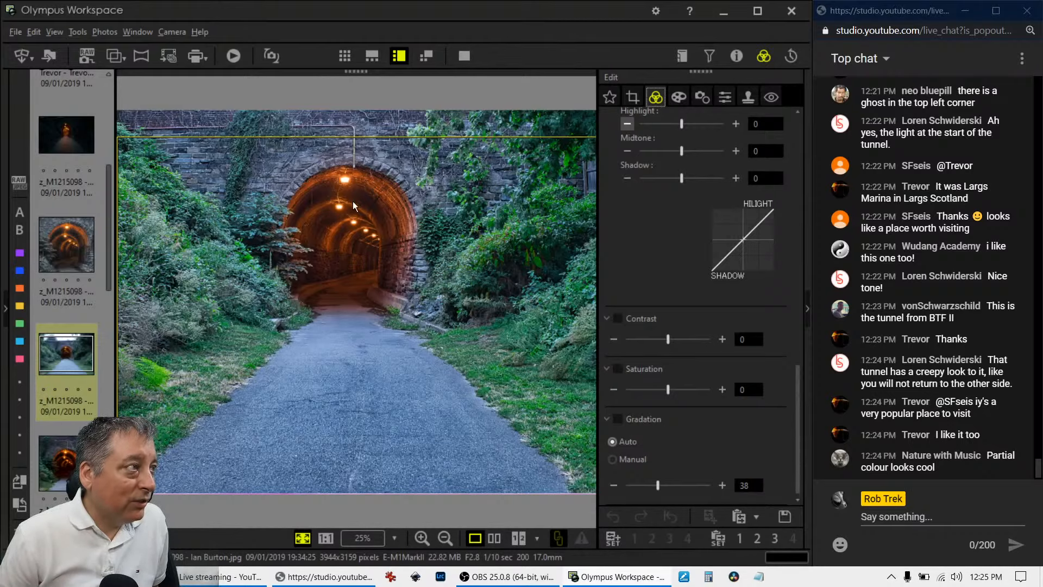
left_click(470, 57)
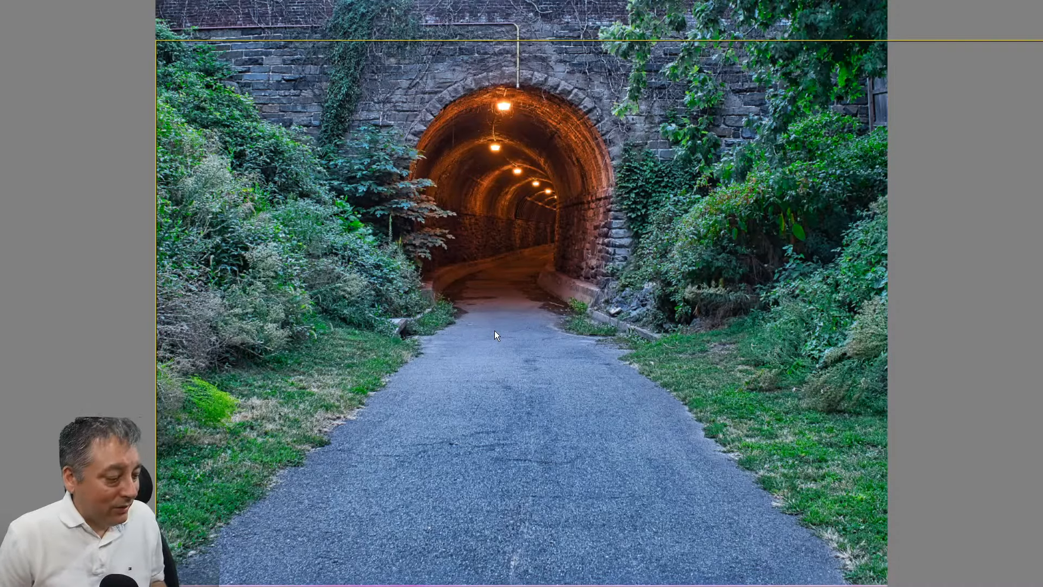
key("Escape")
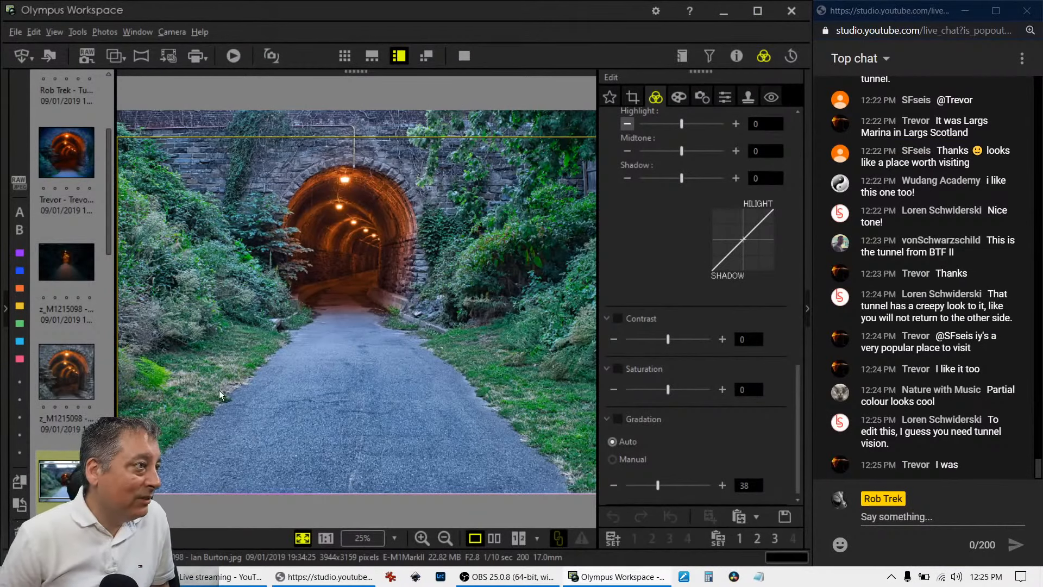
Open the square tunnel edit with darker foliage and inspect its lamps in full screen.
scroll(50, 454, "down", 2)
left_click(48, 453)
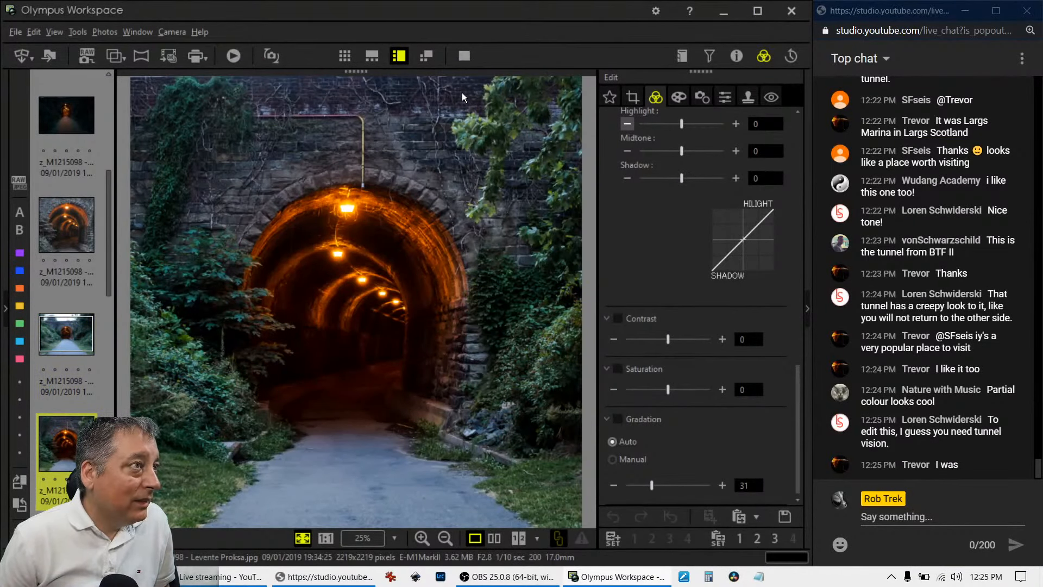
left_click(466, 56)
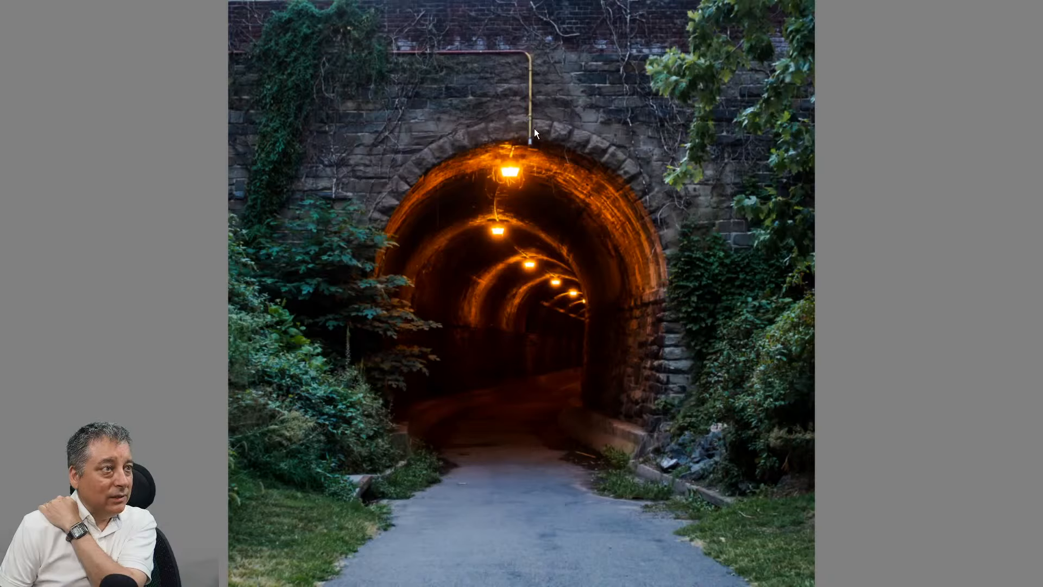
left_click(497, 233)
left_click(498, 234)
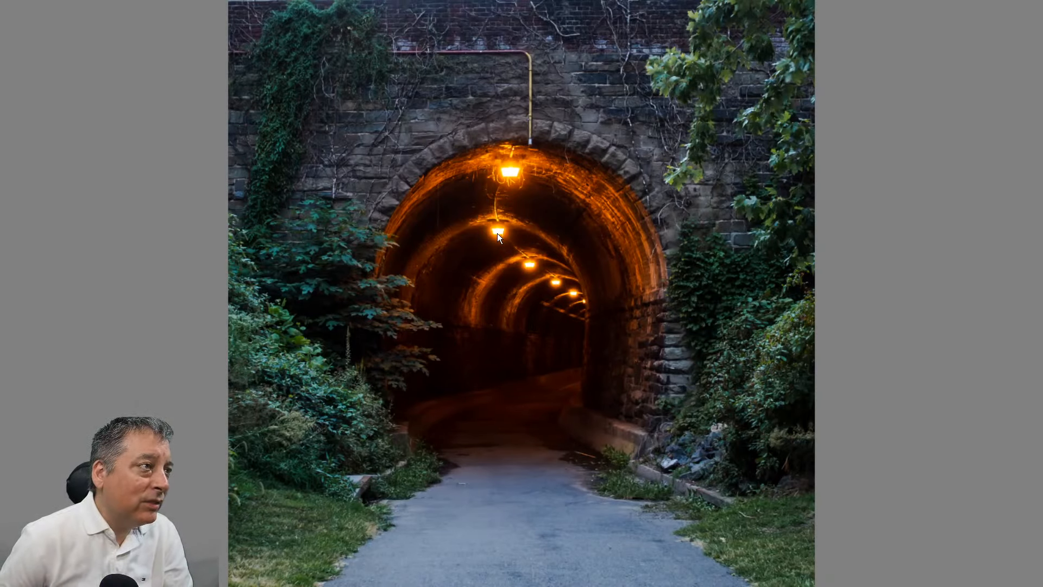
key("Escape")
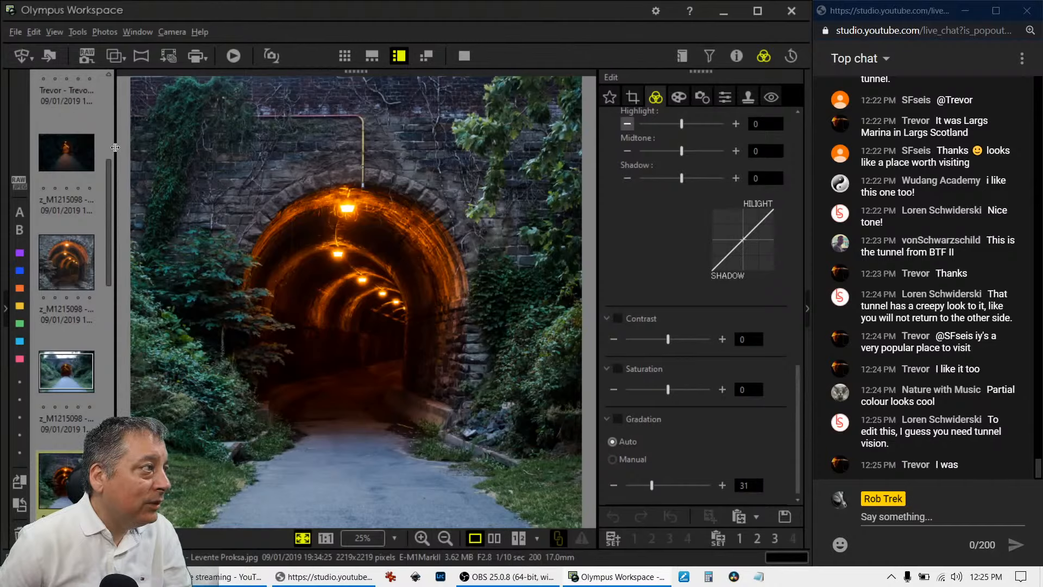
Open the first motorcycle tunnel edit in full screen, examine the riders up close, and return to the whole picture.
scroll(108, 128, "up", 4)
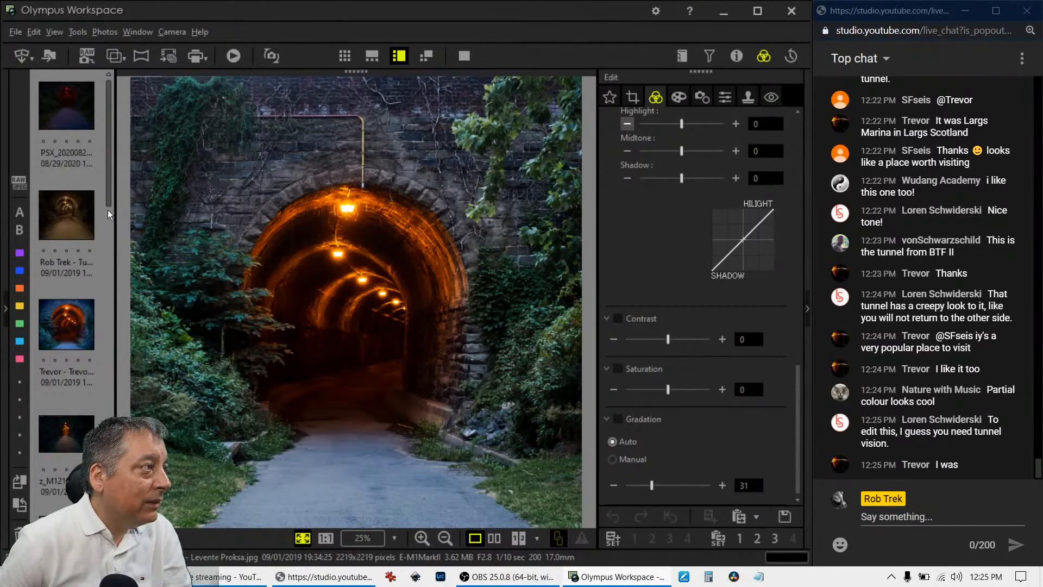
left_click_drag(107, 210, 117, 339)
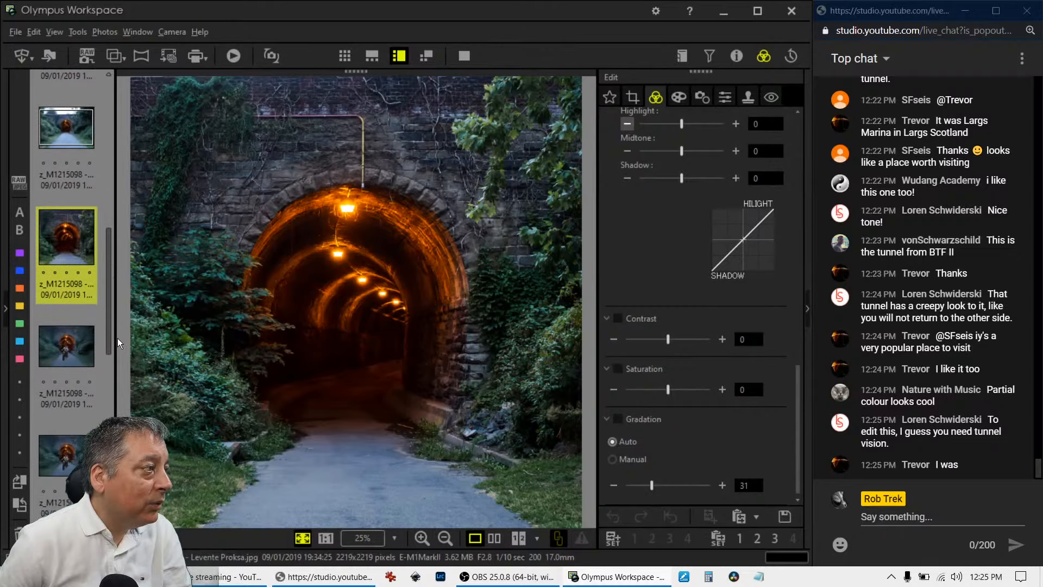
left_click(91, 344)
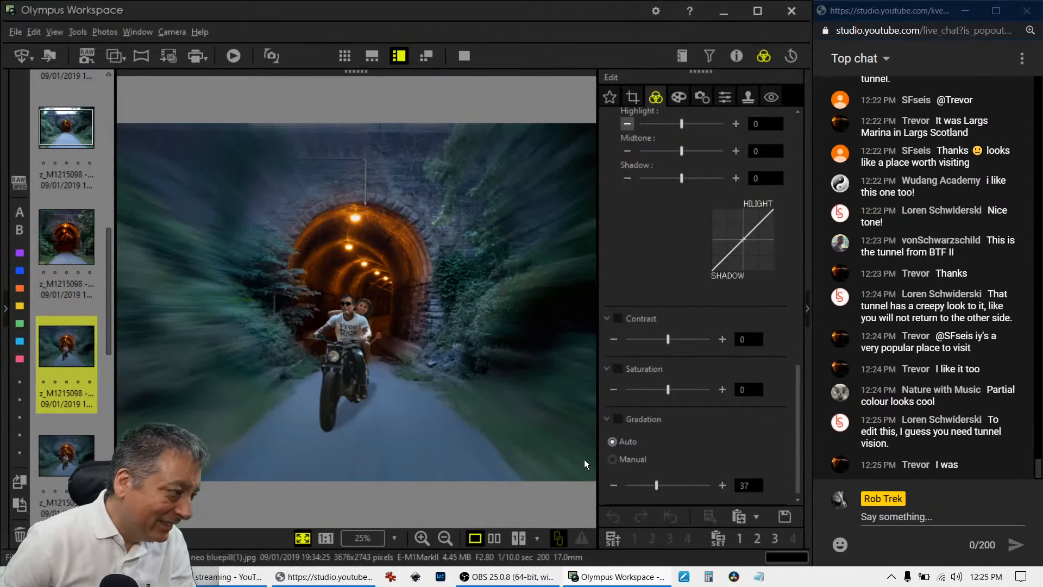
left_click(462, 55)
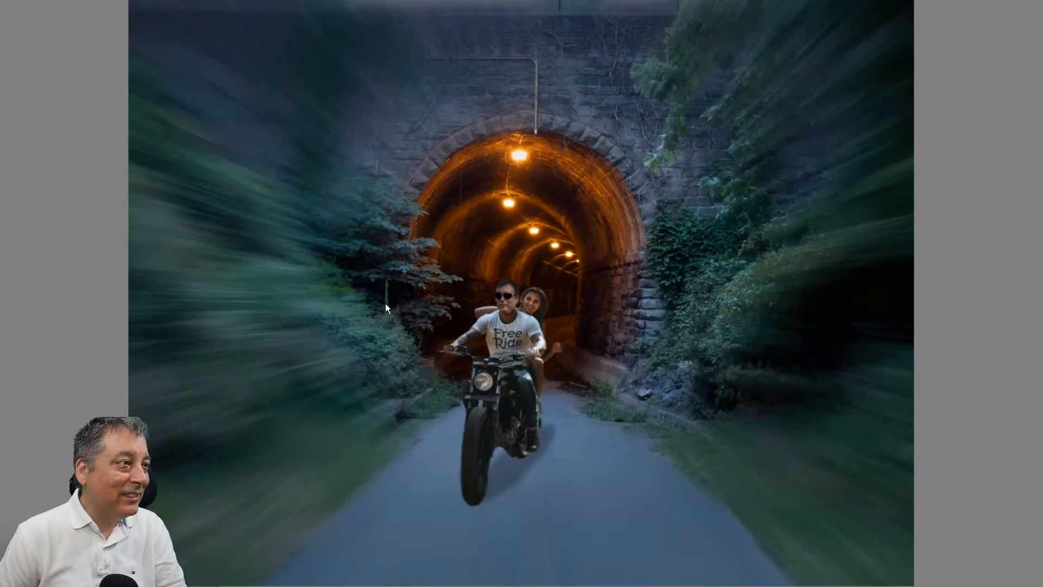
left_click(525, 343)
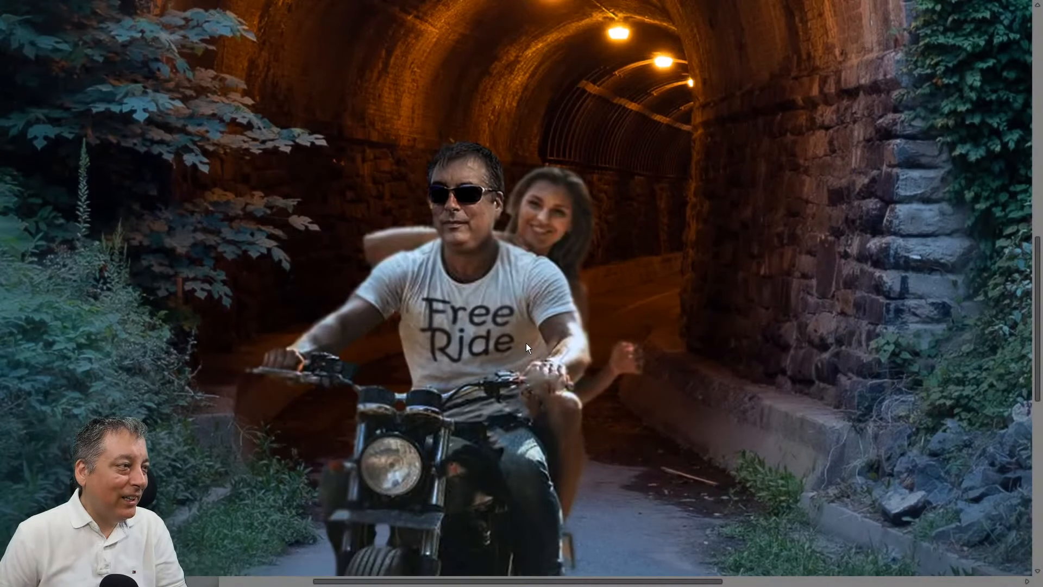
left_click_drag(324, 402, 344, 369)
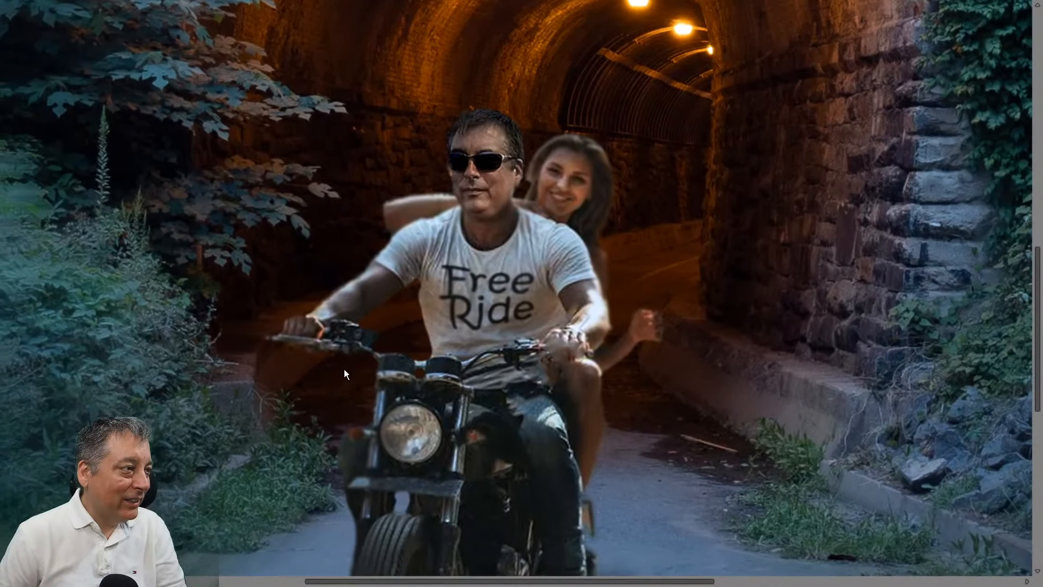
left_click_drag(517, 259, 486, 300)
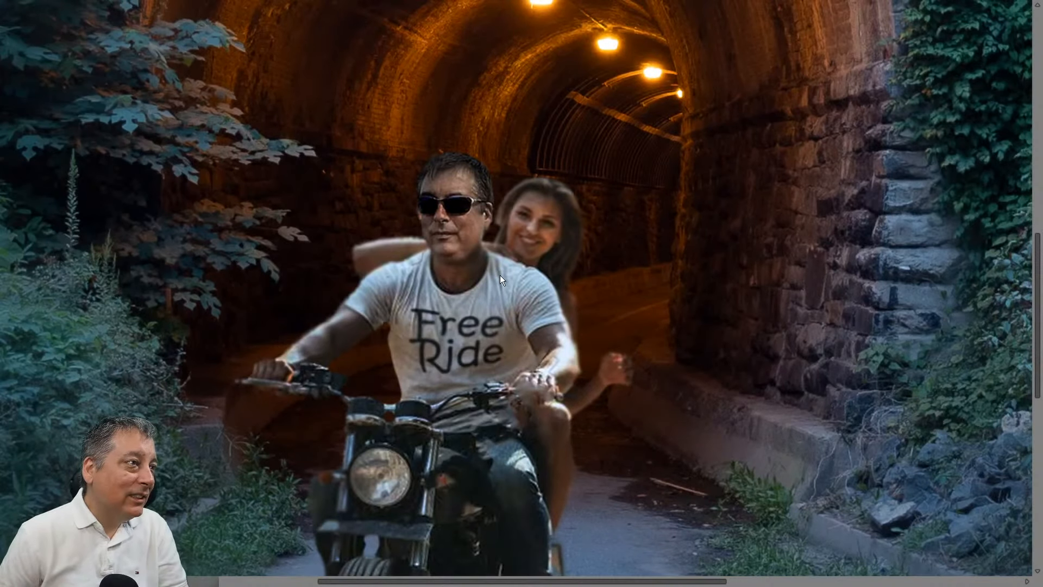
key("ctrl+0")
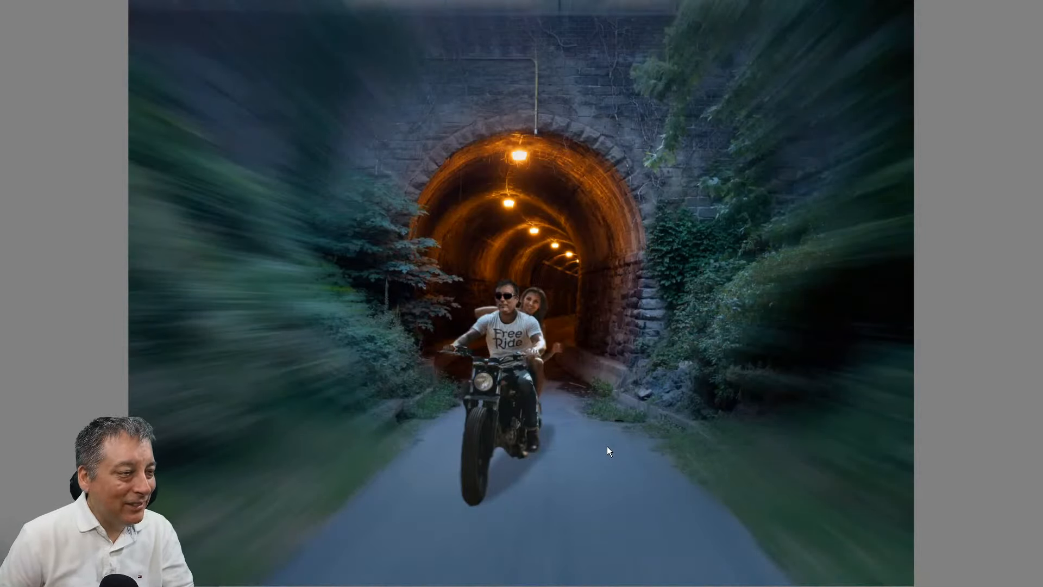
key("alt+Tab")
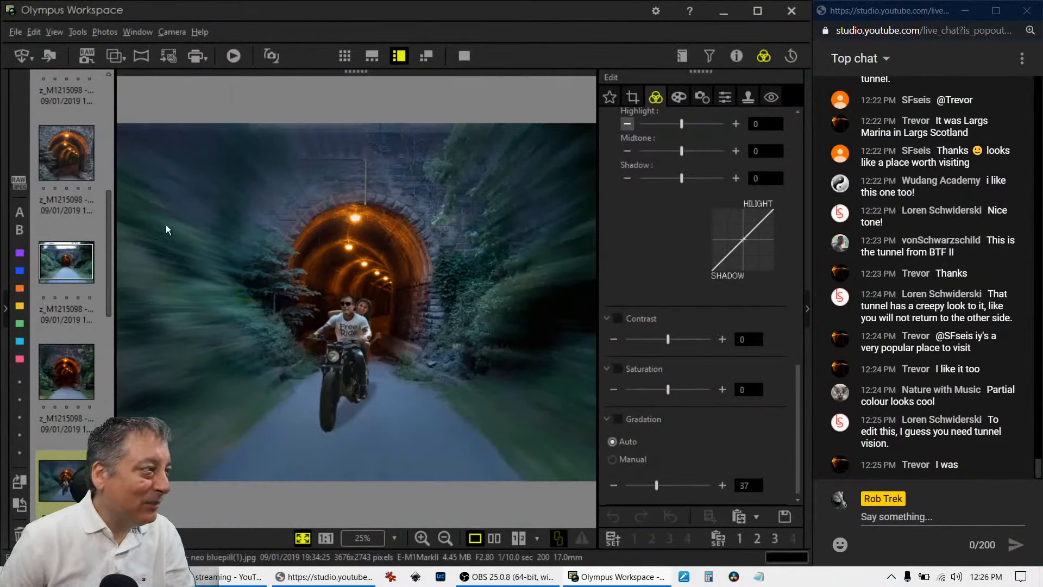
Open the second motorcycle edit, followed by the tunnel edit with pink and purple tones.
scroll(91, 362, "down", 3)
left_click(87, 304)
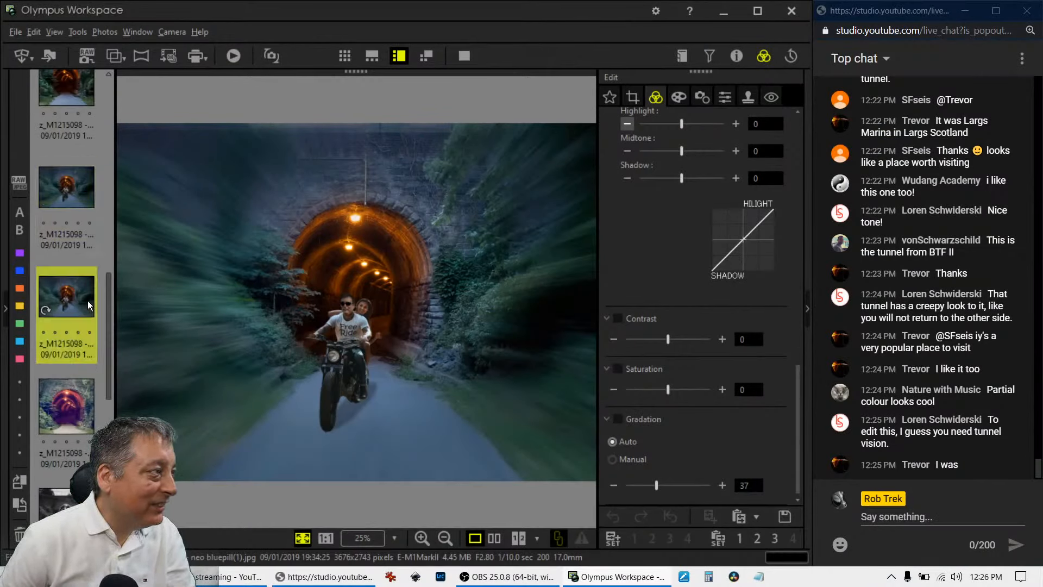
left_click(59, 411)
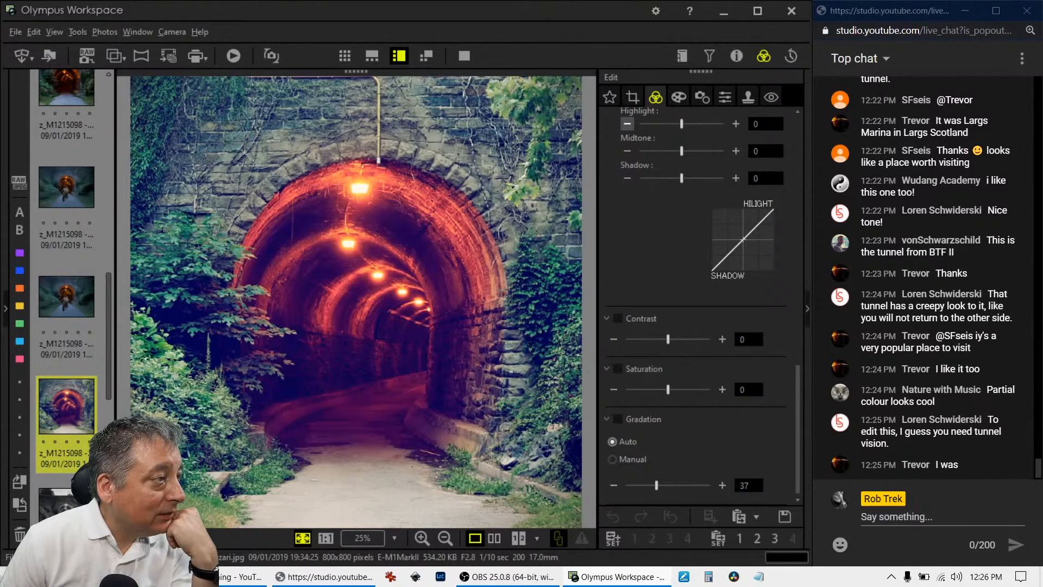
Open the black-and-white tunnel edit, crop the sky and fence off to 3688 x 3115 pixels, and inspect the stonework up close.
key("Right")
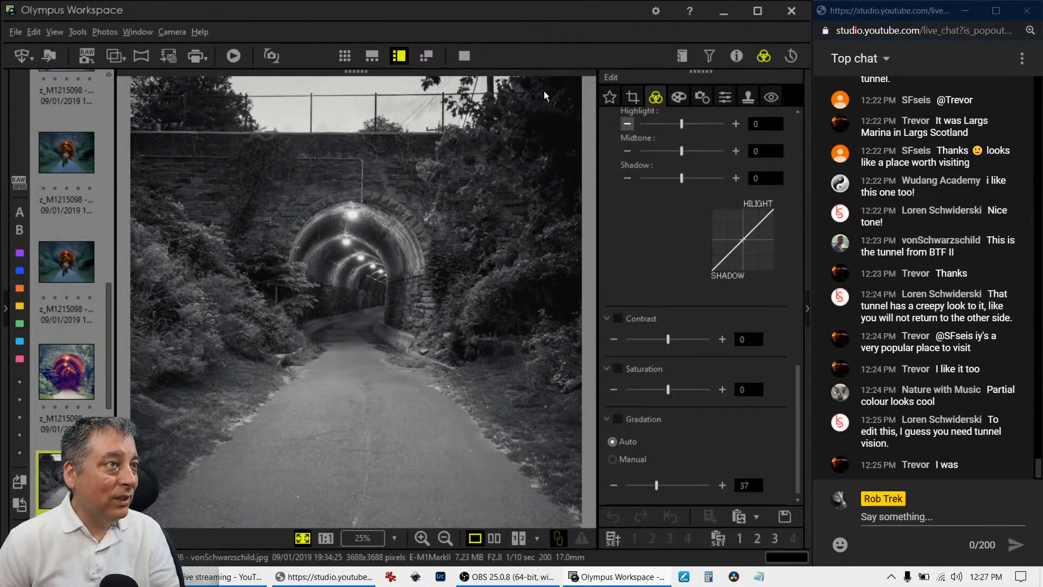
left_click(633, 97)
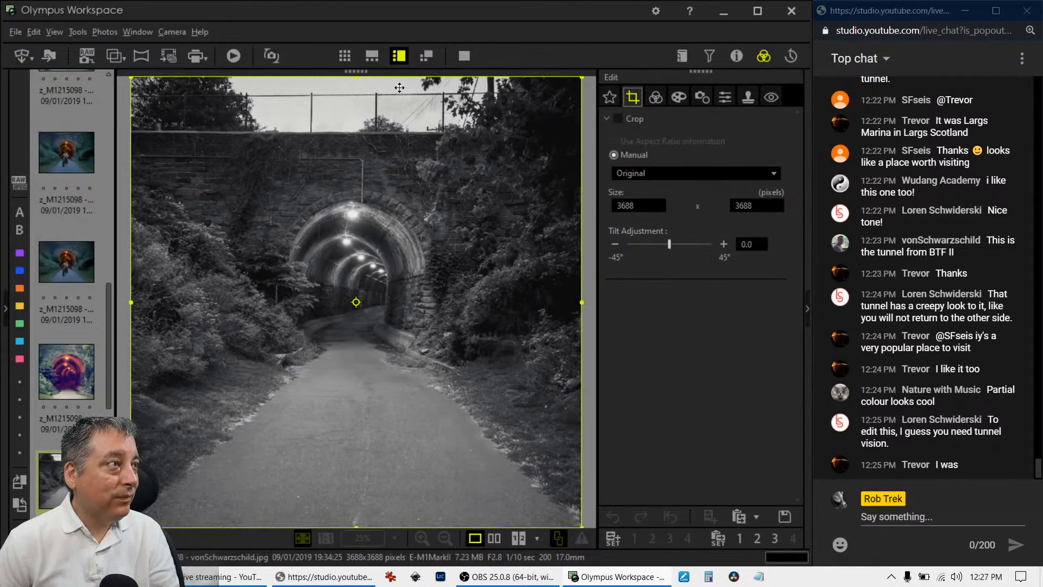
left_click_drag(356, 81, 355, 147)
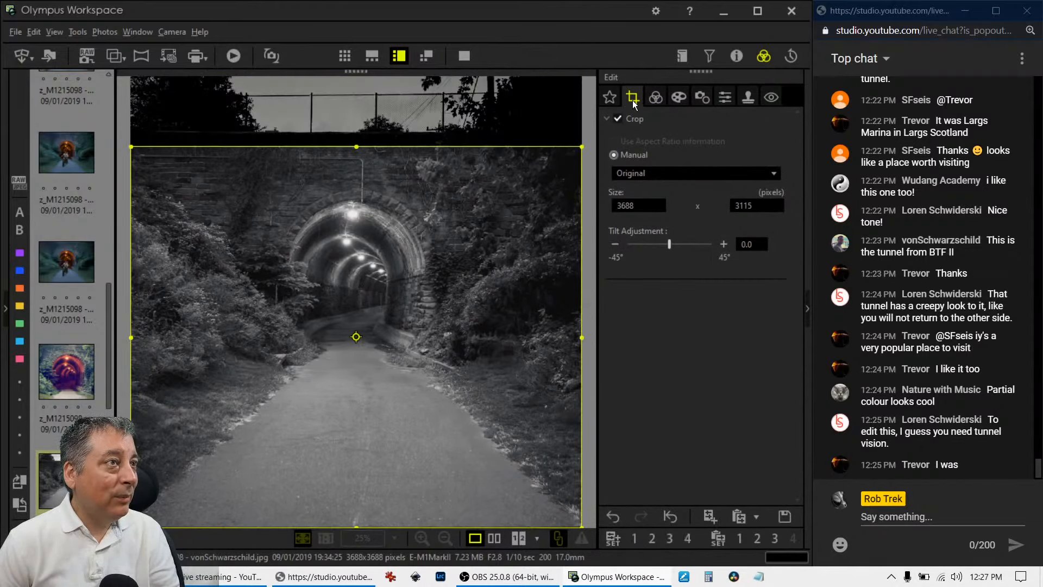
left_click(656, 97)
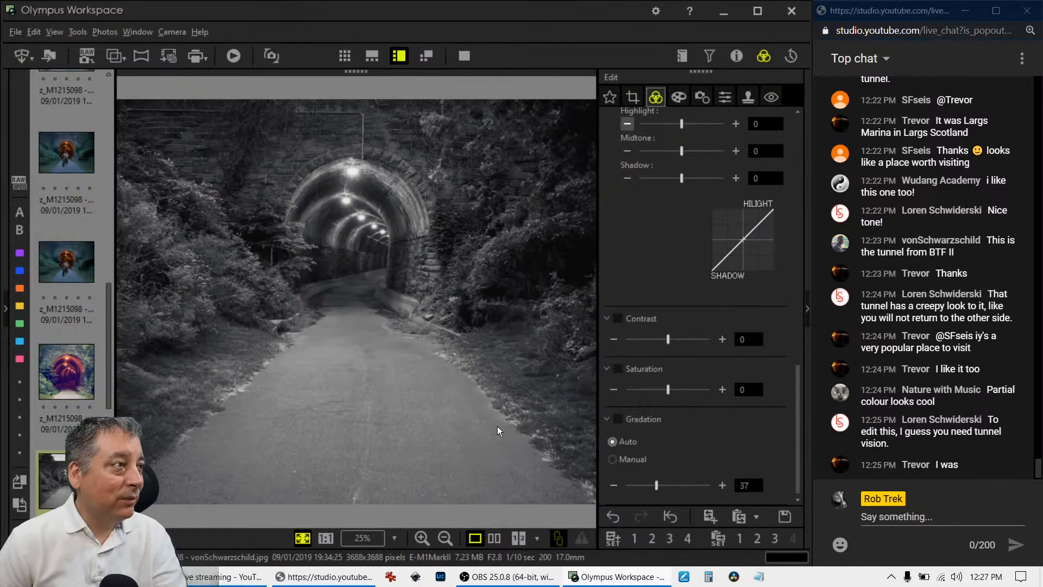
left_click(450, 283)
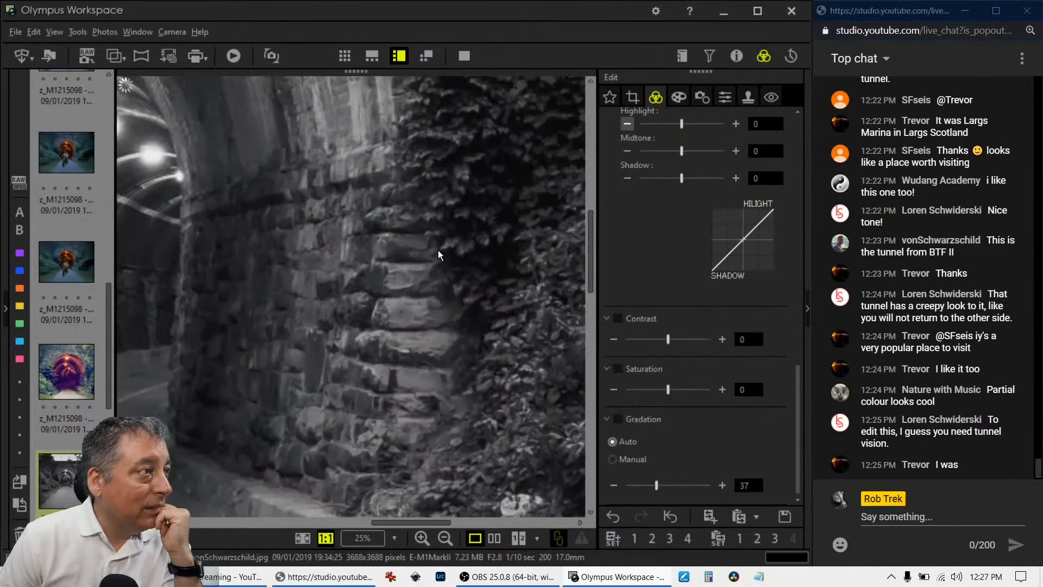
left_click(439, 252)
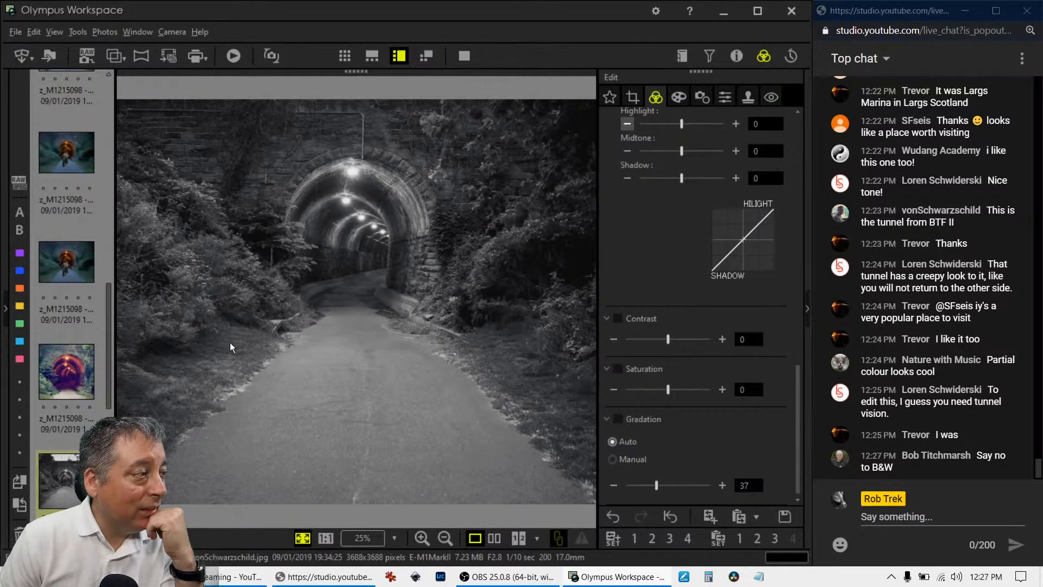
Open the monochrome tunnel edit with the brushed, cloudy border and view it in full screen.
scroll(70, 437, "down", 3)
left_click(70, 437)
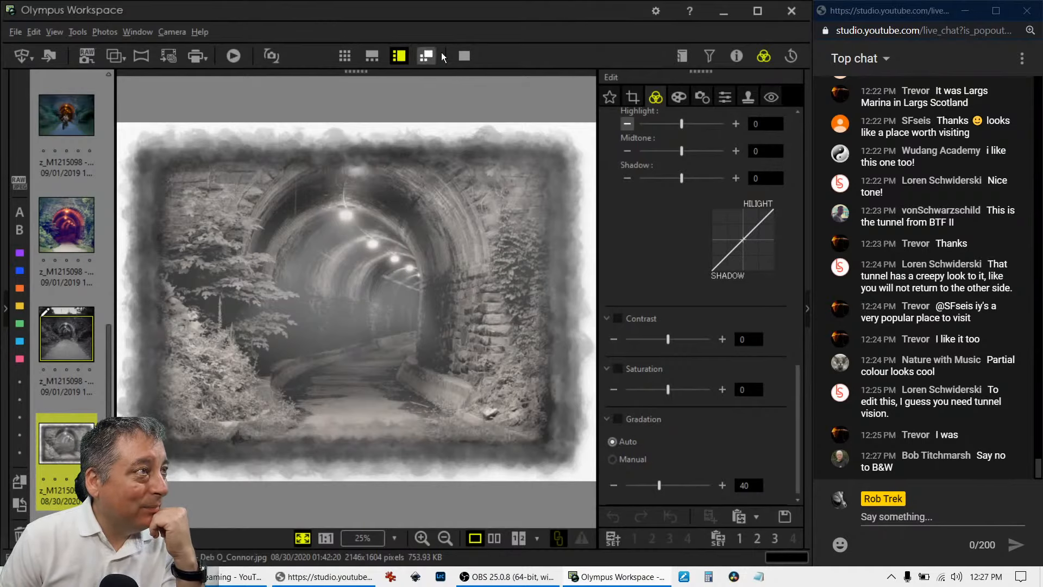
left_click(457, 59)
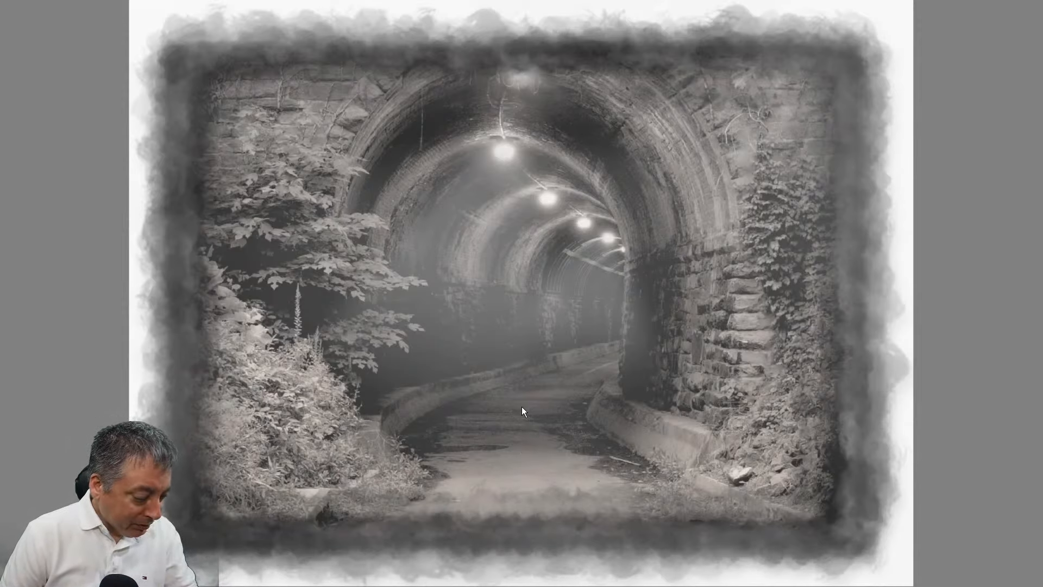
key("Escape")
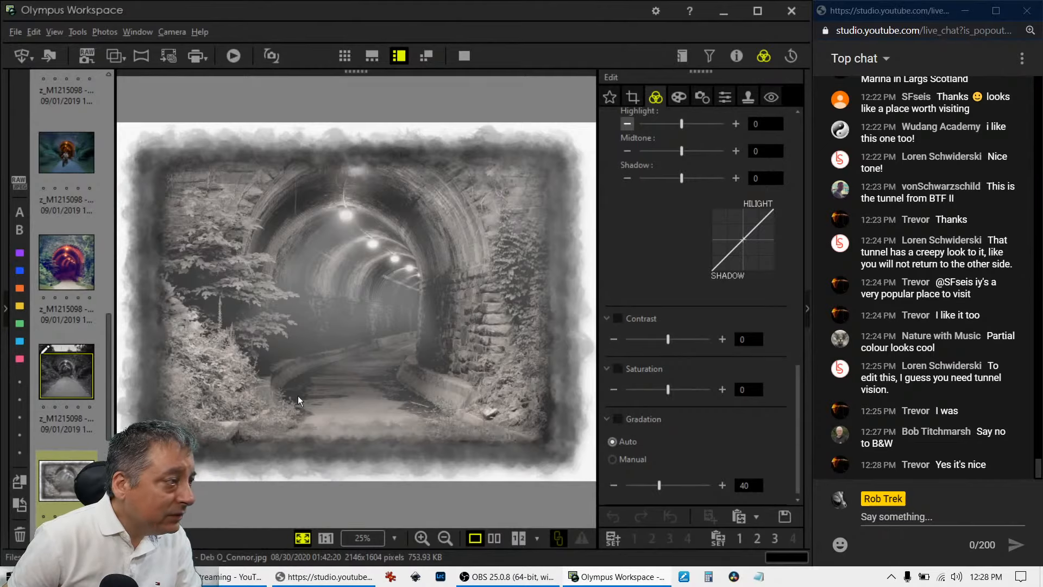
Open the blue-toned tunnel edit with the orange arch in full screen and examine the wall, vines and arch edge up close.
scroll(71, 423, "down", 2)
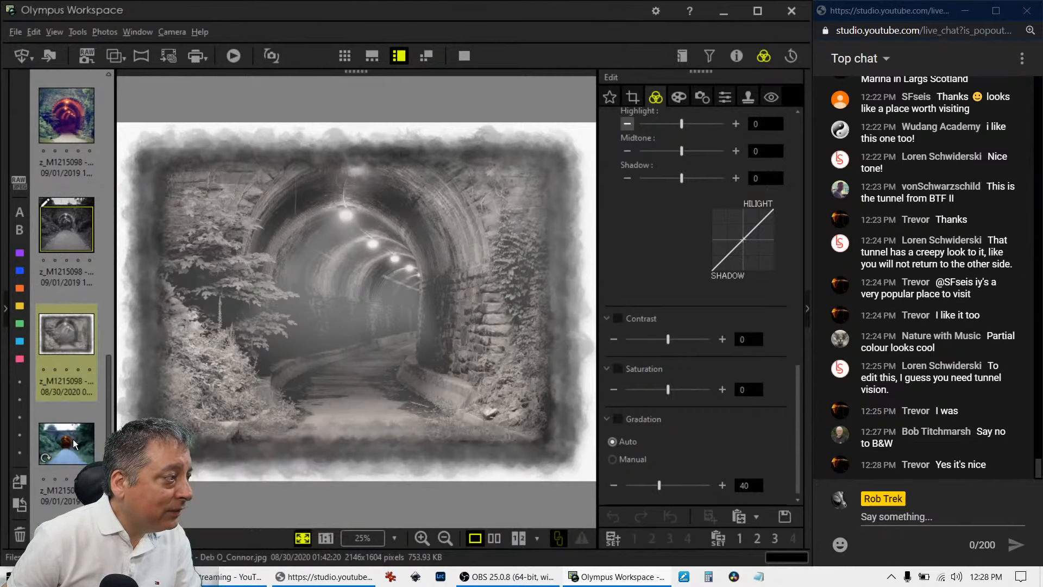
left_click(73, 439)
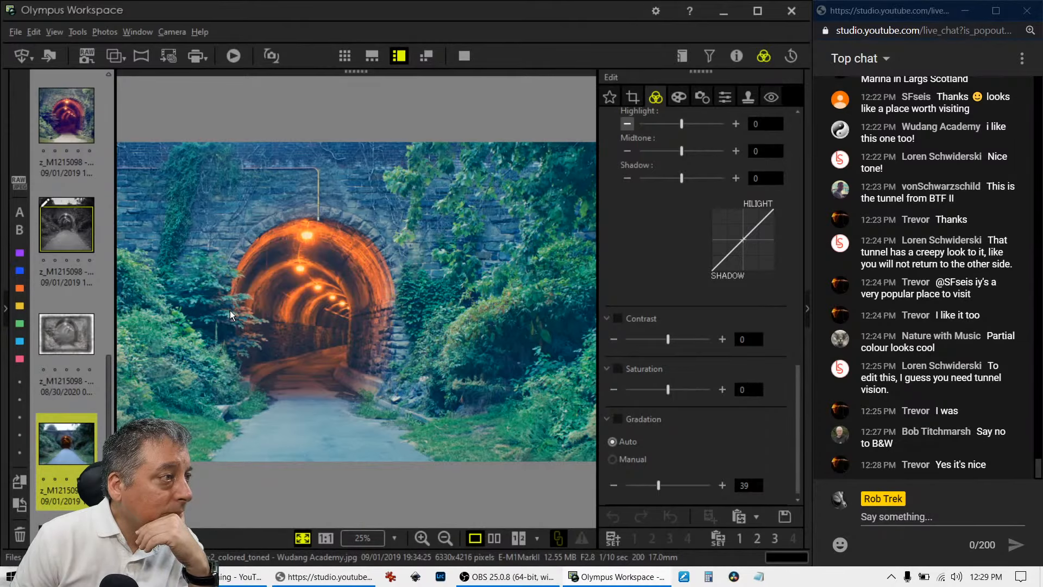
left_click(458, 61)
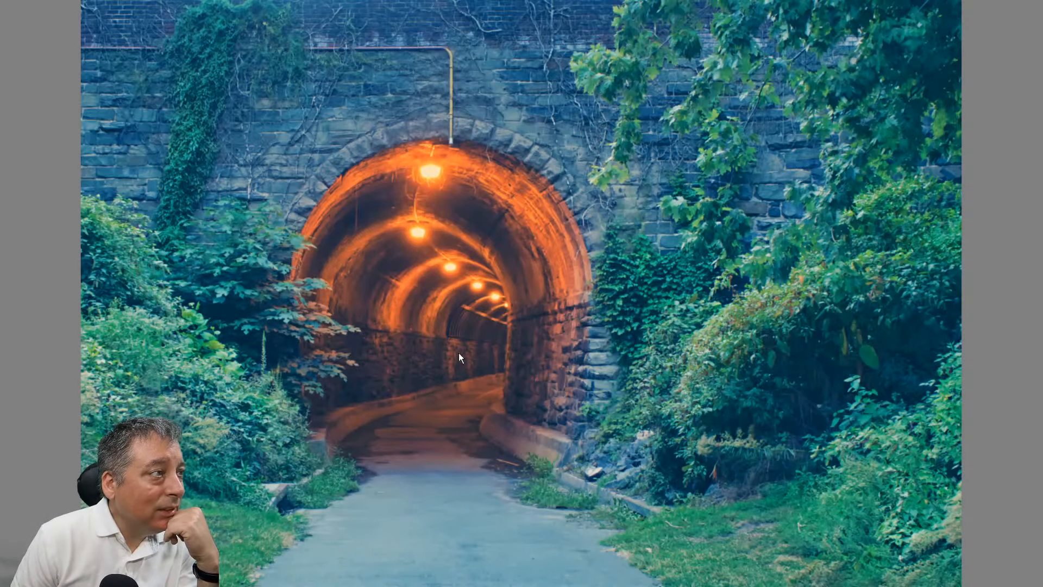
left_click(550, 240)
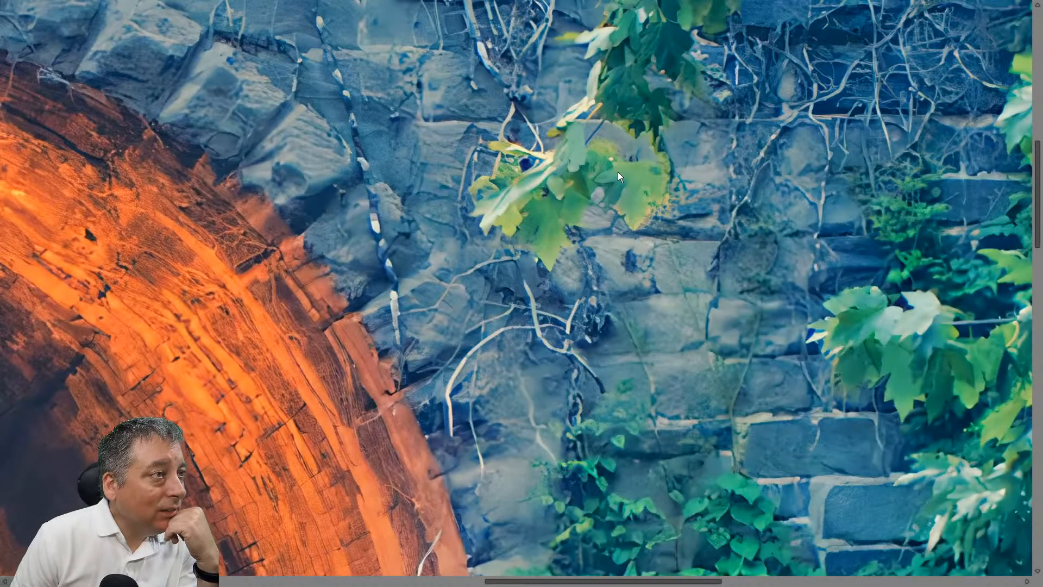
left_click_drag(523, 255, 639, 405)
left_click_drag(394, 209, 483, 300)
mouse_move(428, 257)
left_mouse_down()
mouse_move(497, 327)
mouse_move(472, 316)
left_mouse_up()
left_click(474, 318)
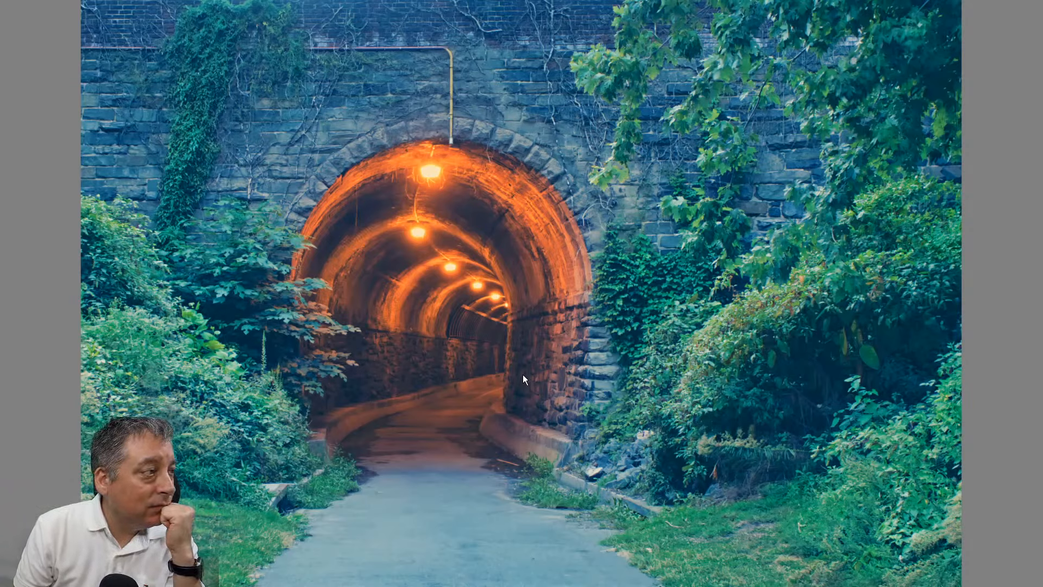
Examine the leaves overlapping the orange arch and the adjoining blue stonework up close, and return to the whole picture.
left_click(264, 269)
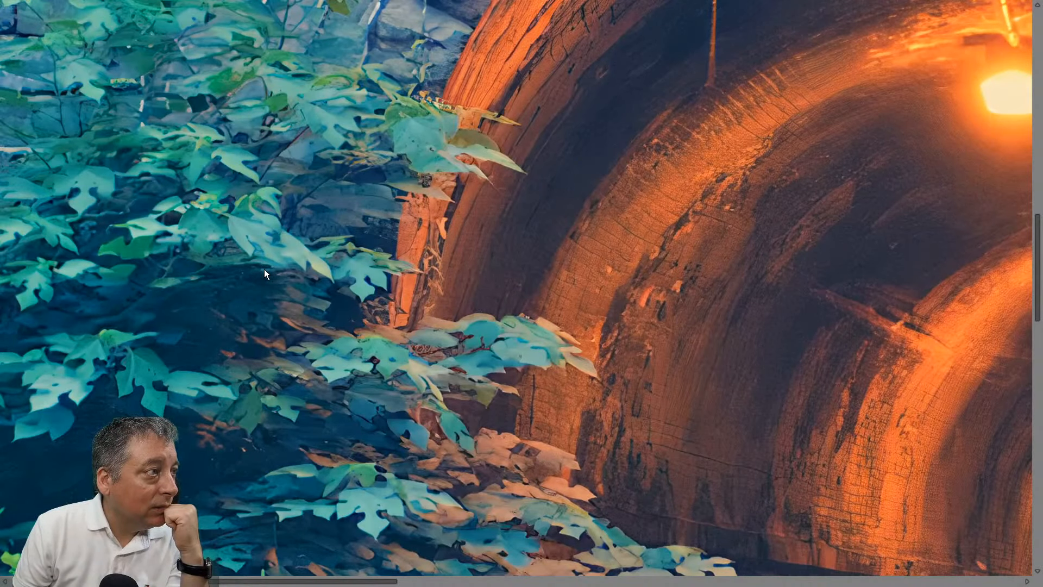
left_click_drag(303, 217, 287, 356)
left_click_drag(309, 242, 266, 361)
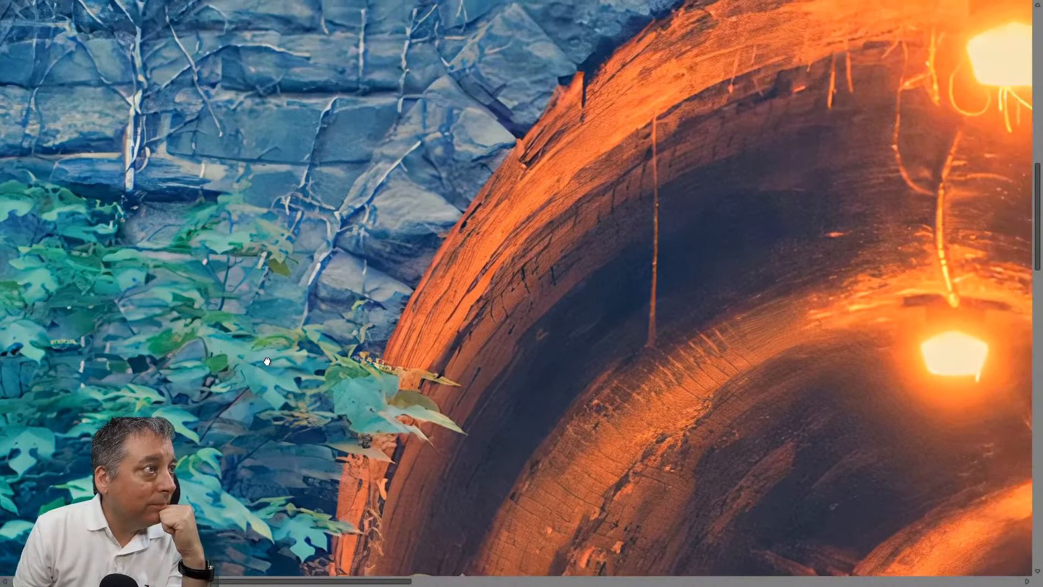
left_click(439, 326)
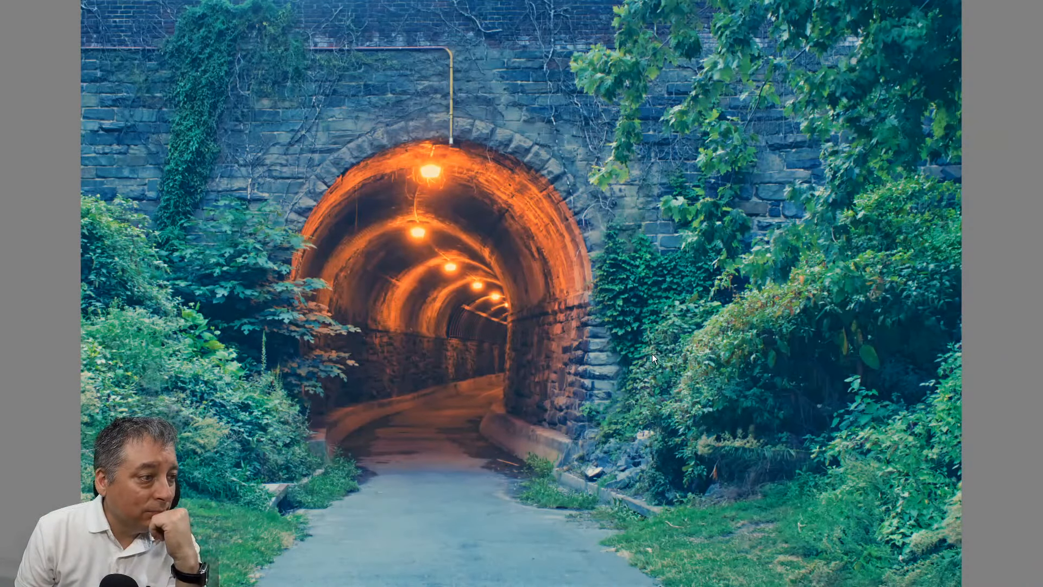